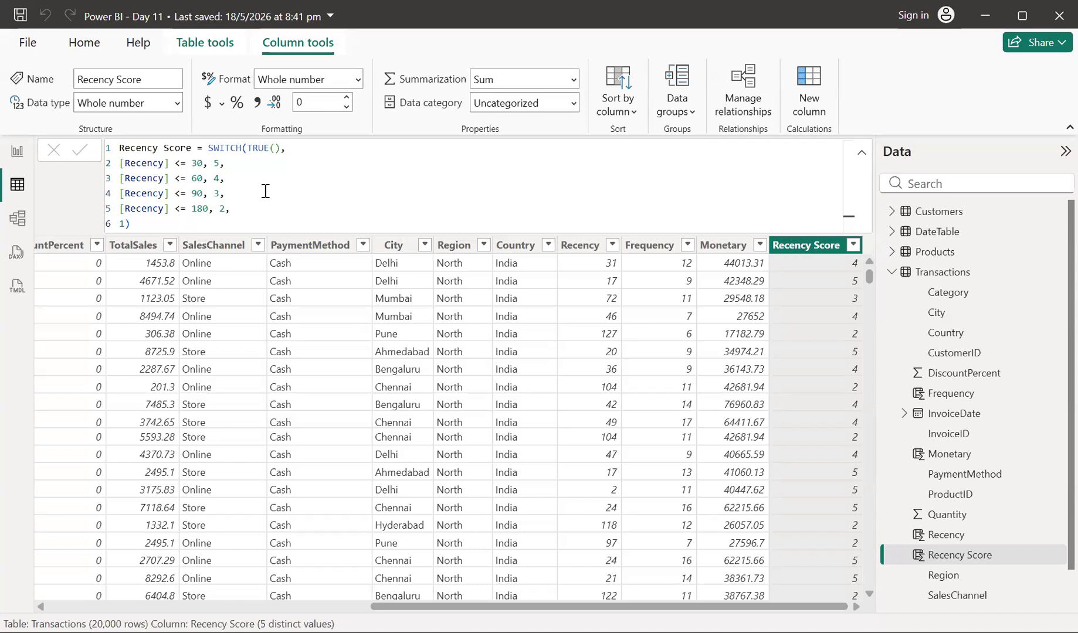
Examine the DAX formulas behind the Recency, Frequency, Monetary and Recency Score columns of the Transactions table
scroll(265, 190, up, 2)
scroll(265, 191, up, 1)
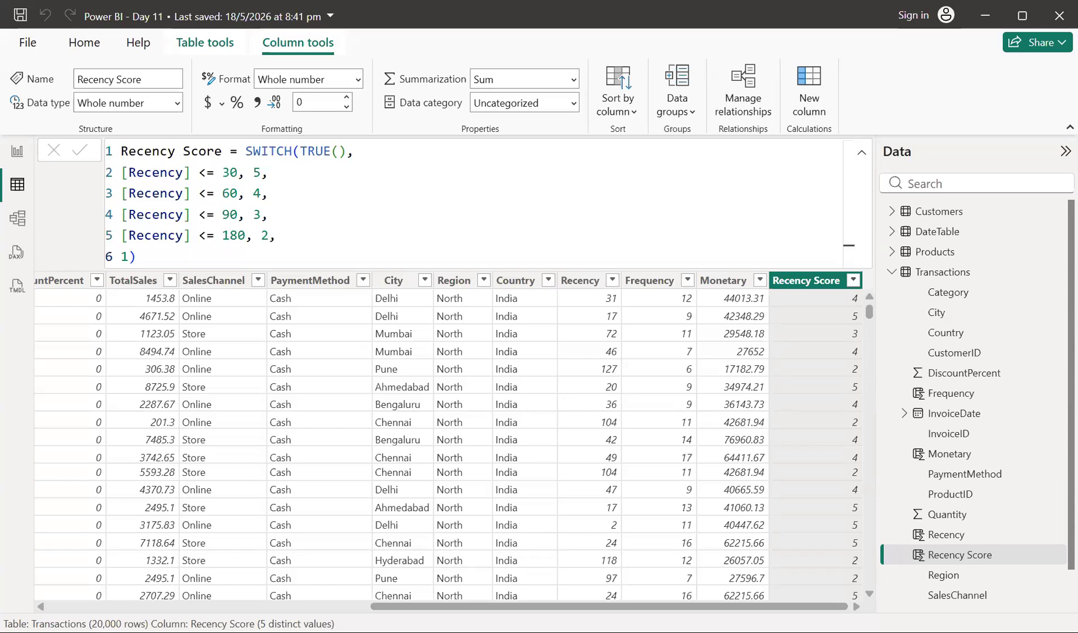
click(580, 281)
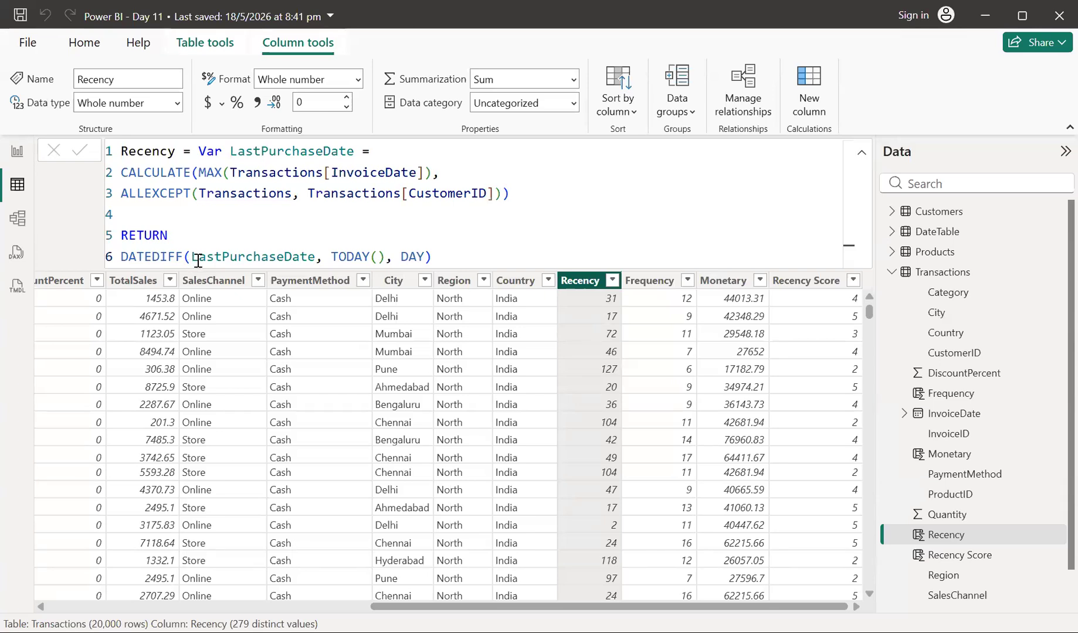
click(648, 287)
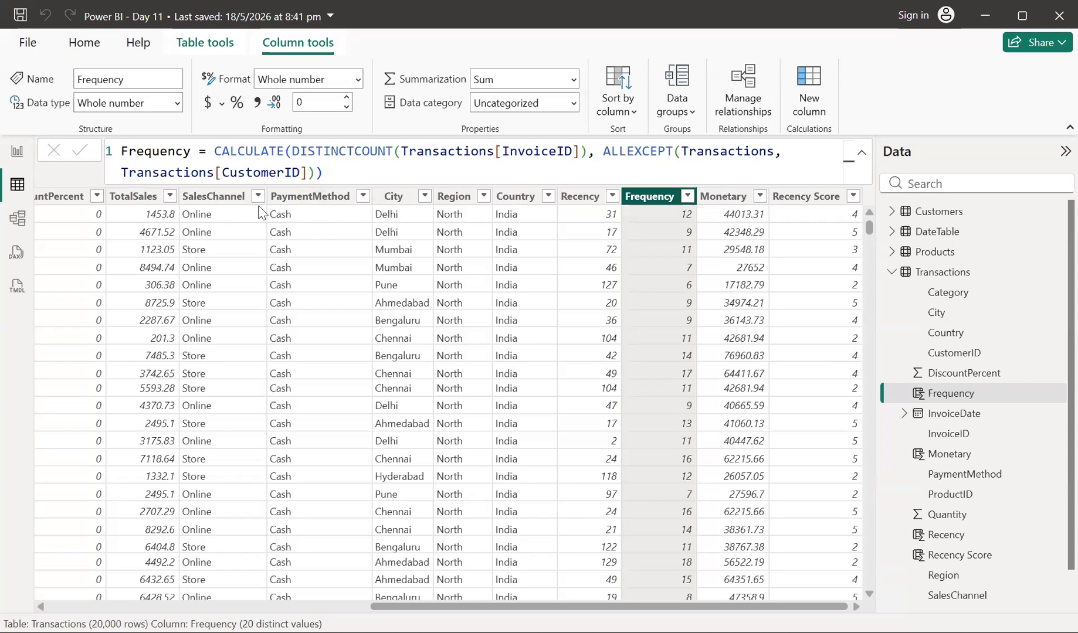
scroll(380, 276, left, 10)
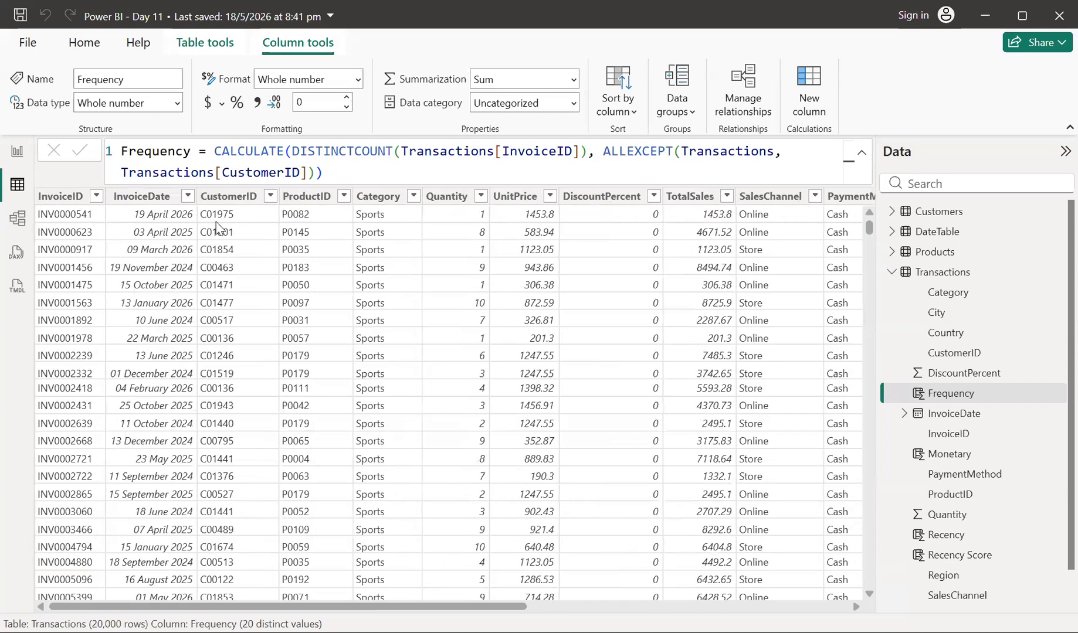
scroll(217, 229, right, 10)
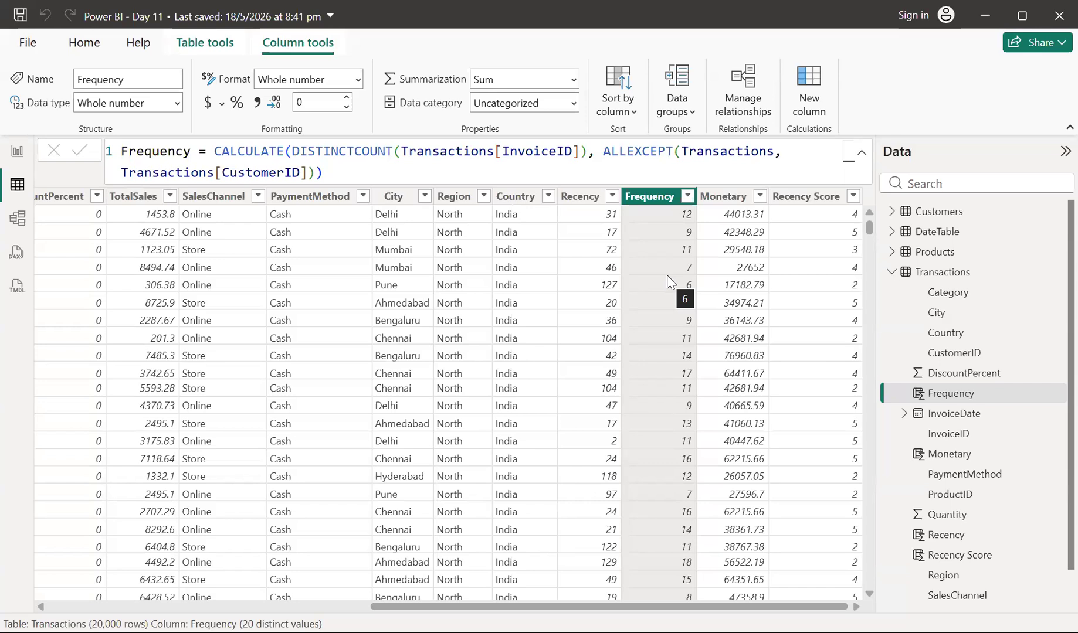
click(727, 198)
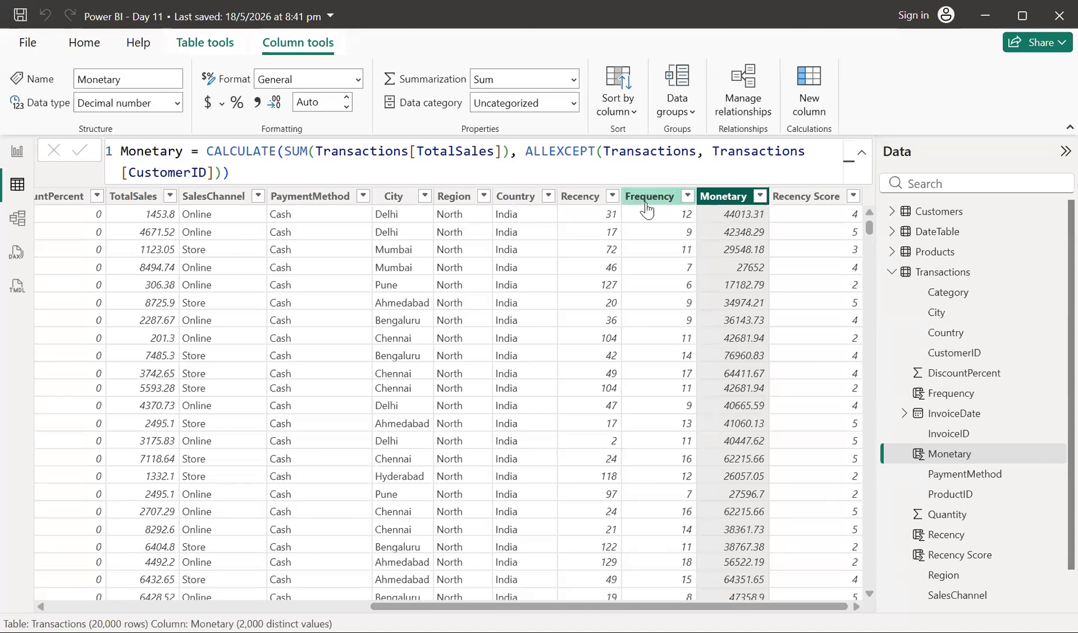
click(579, 197)
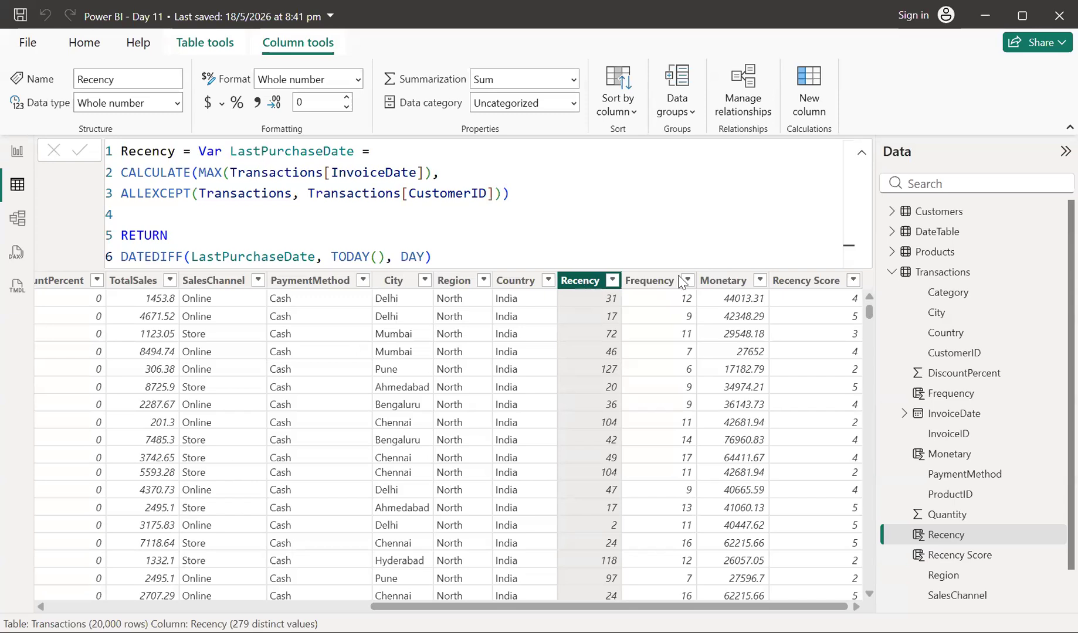
click(724, 281)
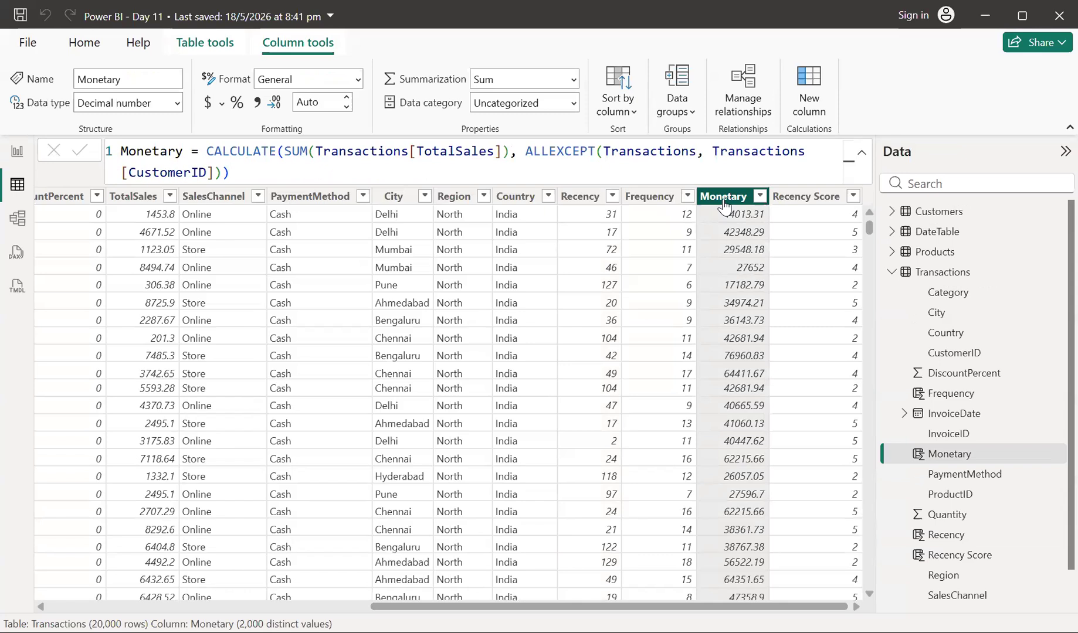
click(642, 205)
click(789, 201)
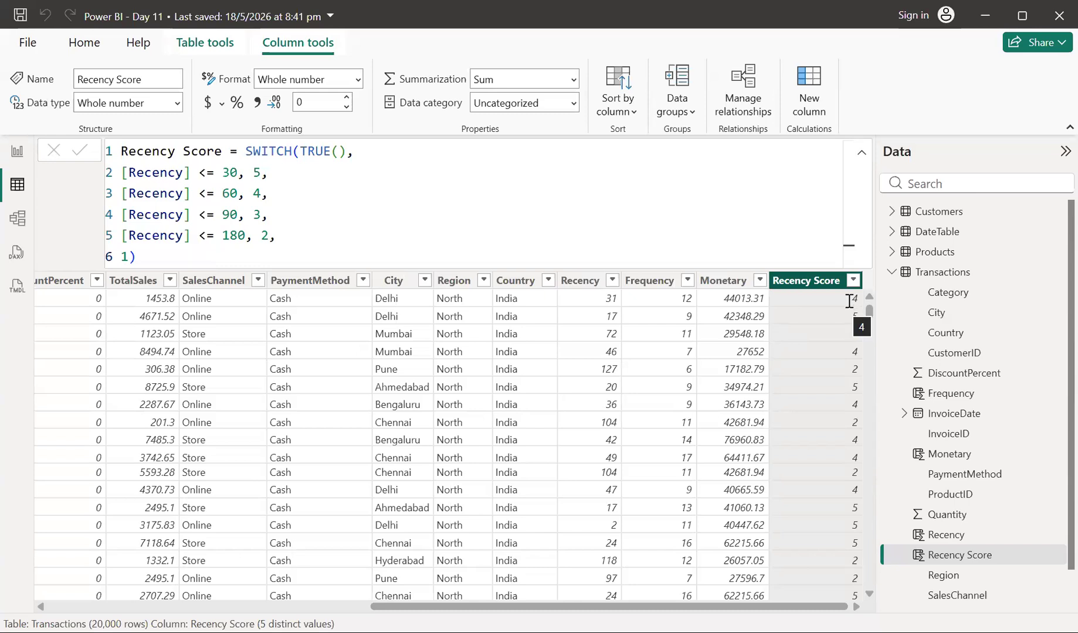
Add a calculated column named Frequency Score to the Transactions table
click(812, 117)
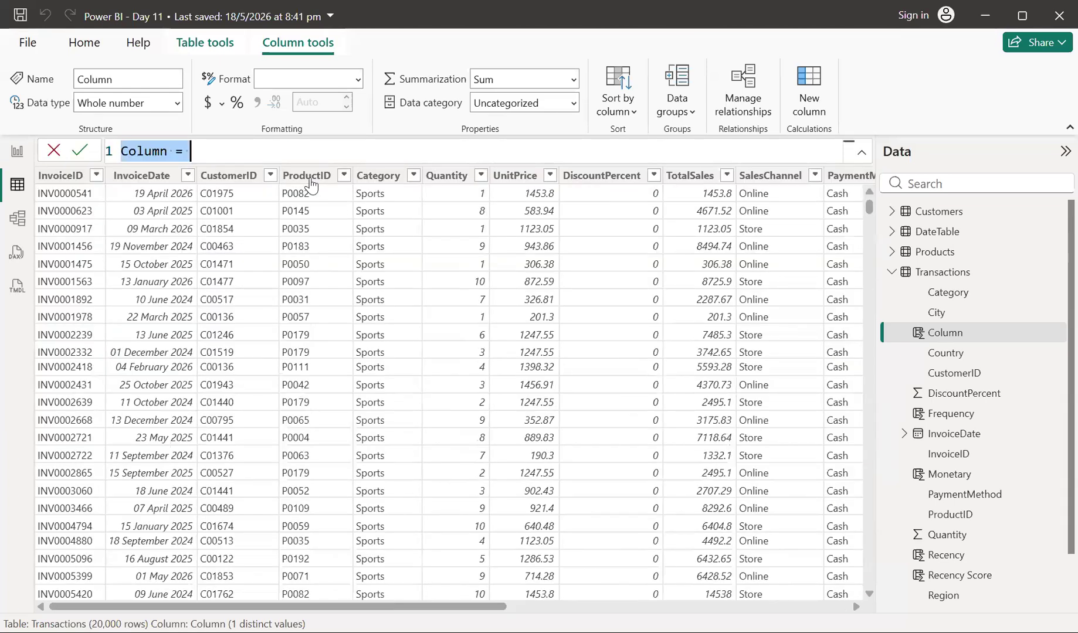
scroll(241, 142, up, 7)
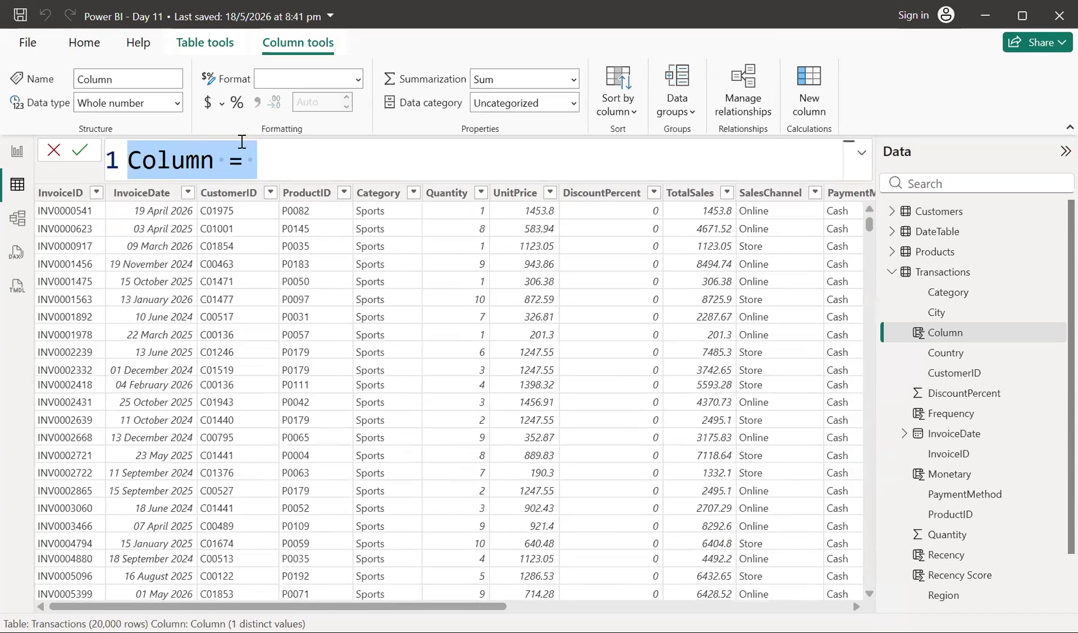
scroll(391, 344, right, 10)
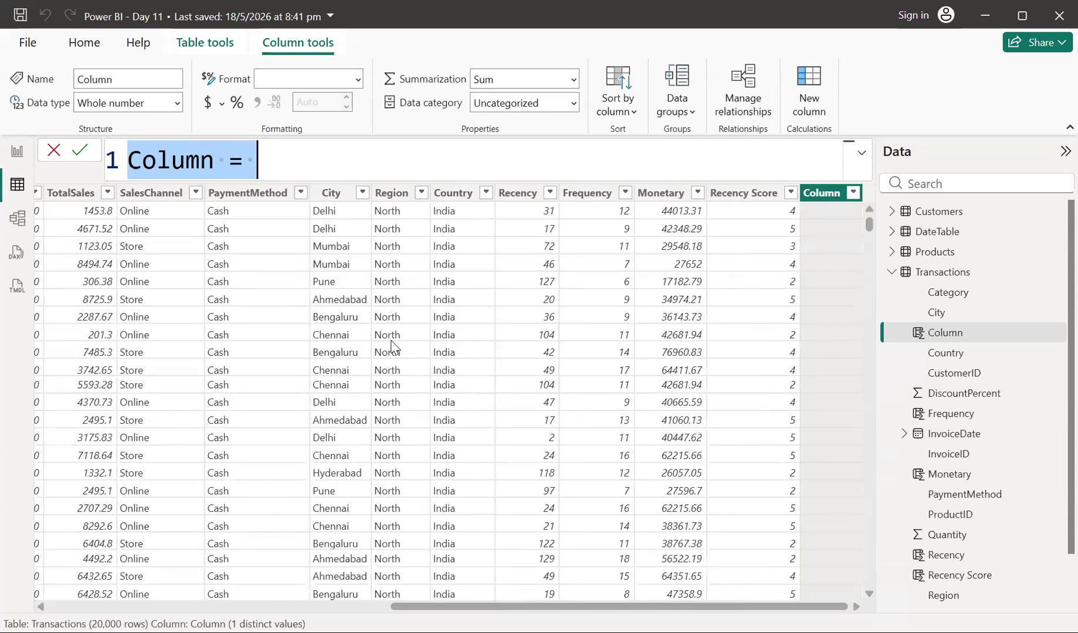
text(Frequ)
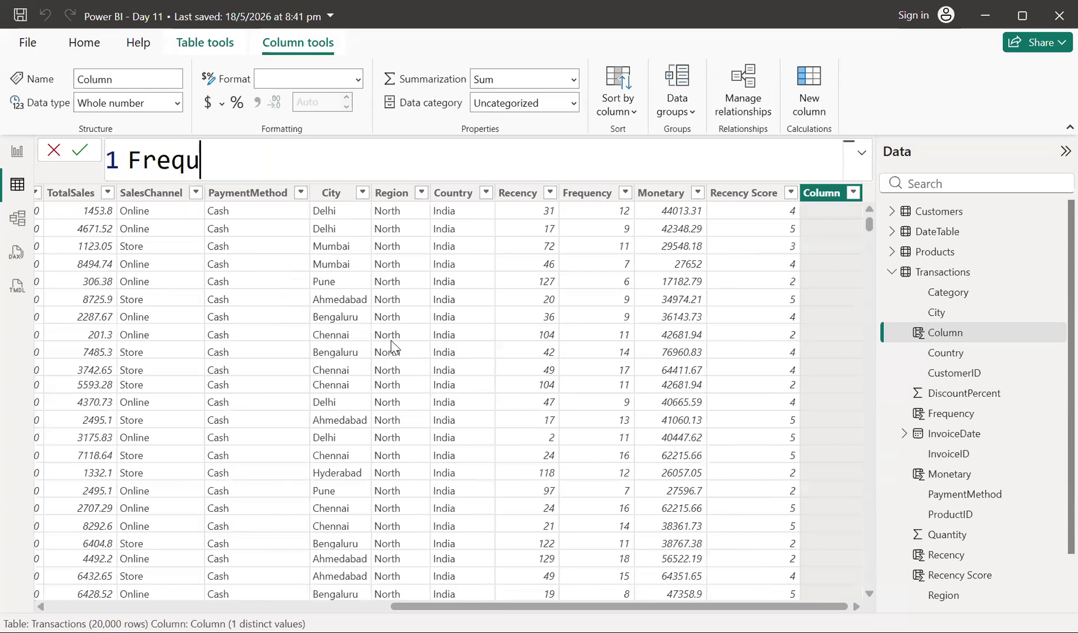
text(ency Score = )
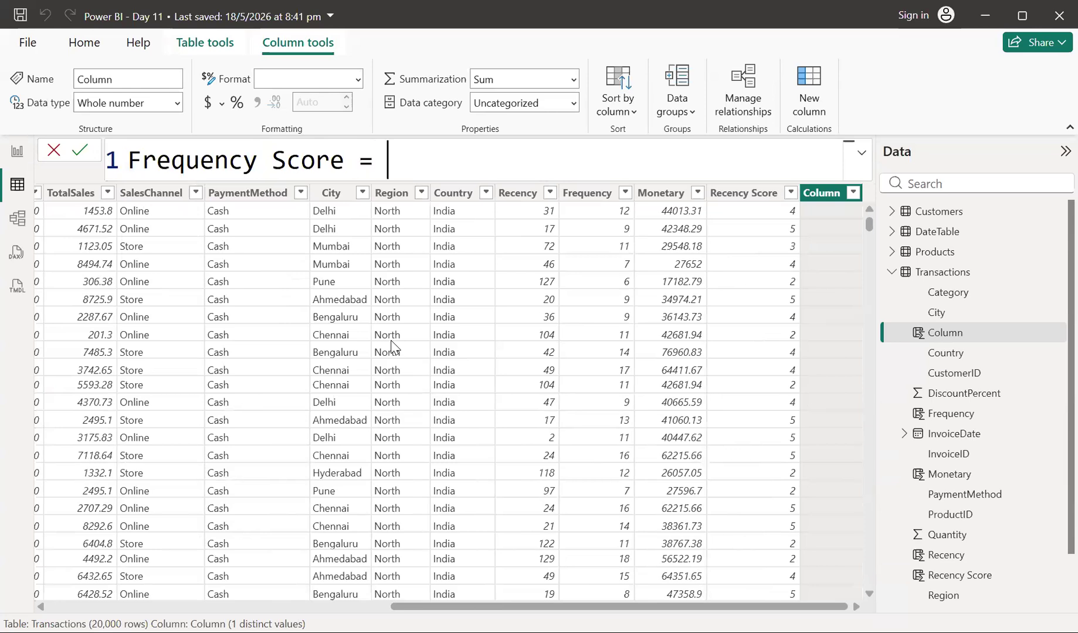
Start the Frequency Score formula with a SWITCH function that uses TRUE() as its expression
text(Sw)
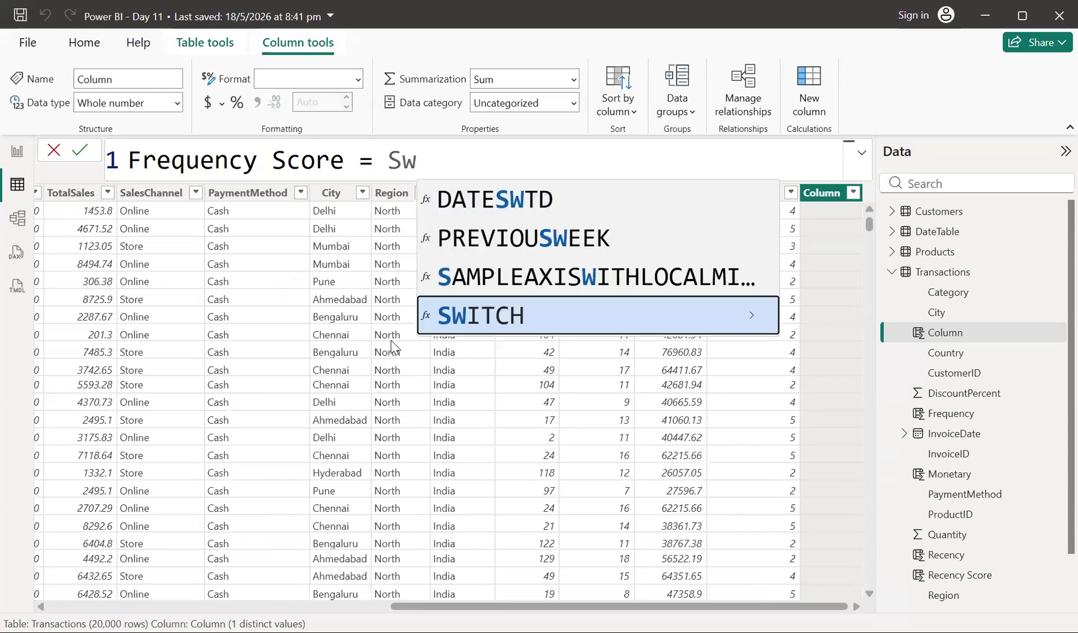
key(Tab)
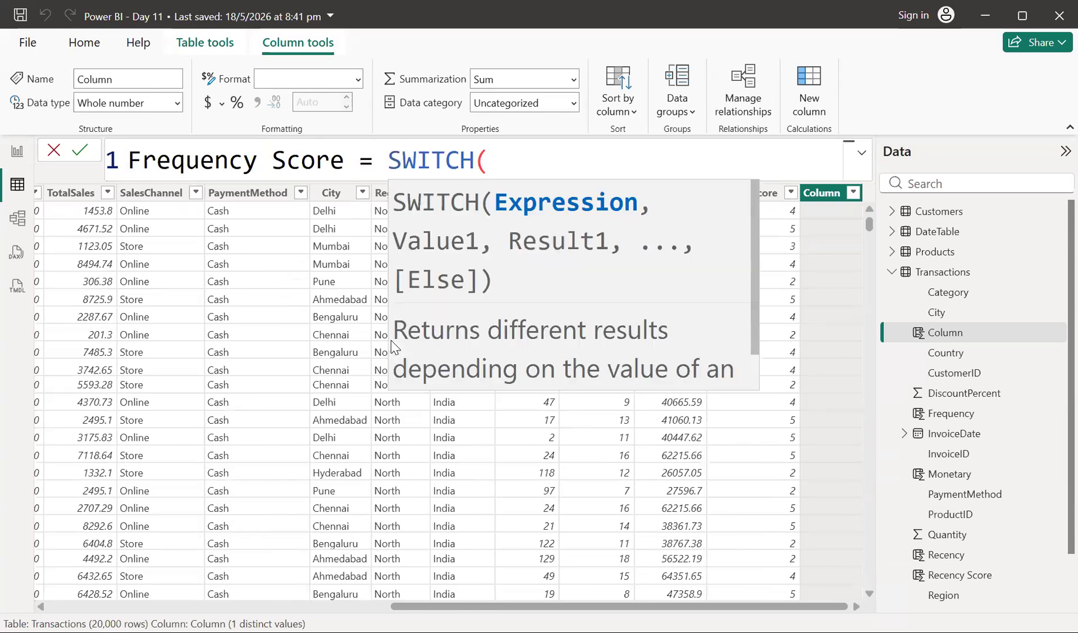
text(Tr)
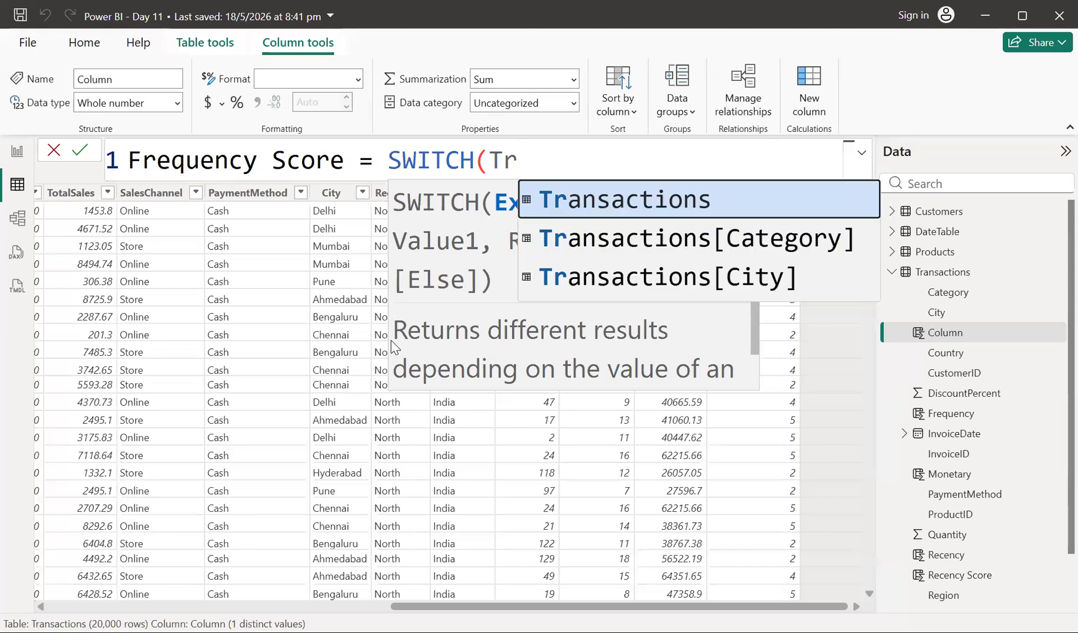
text(ue)
key(Tab)
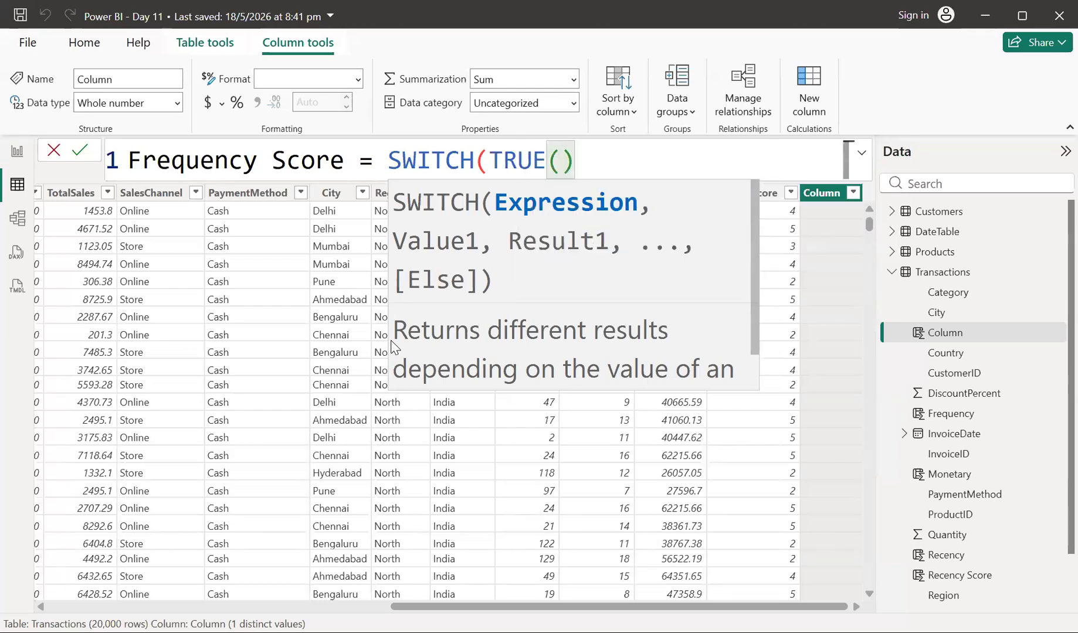
text(,)
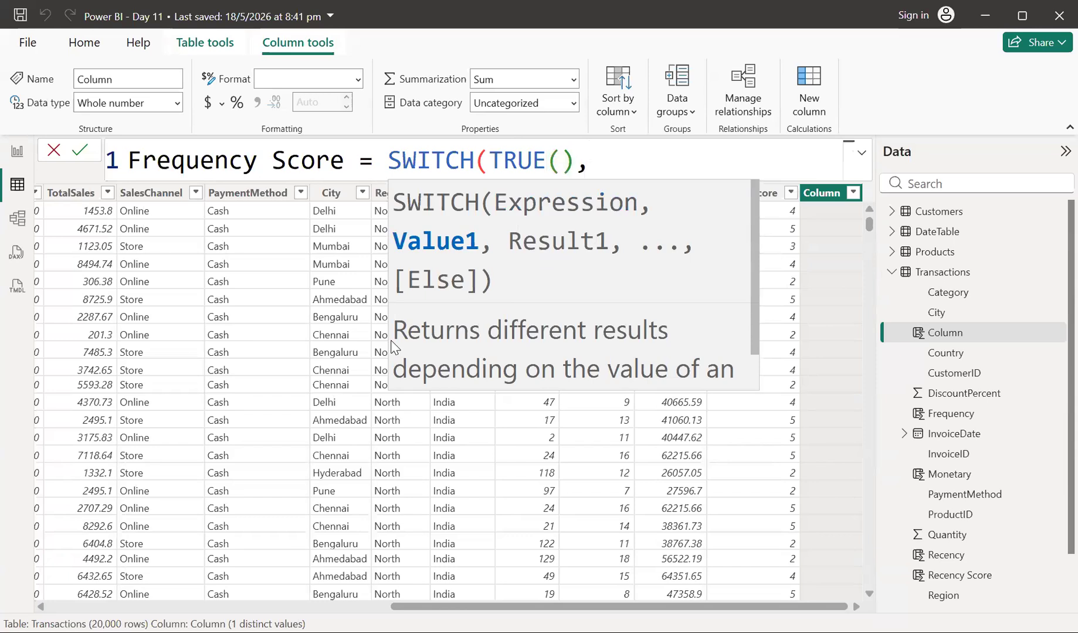
Add a first SWITCH condition on a new line giving score 5 for [Frequency] >= 20, and close the function's parenthesis
key(shift+Return)
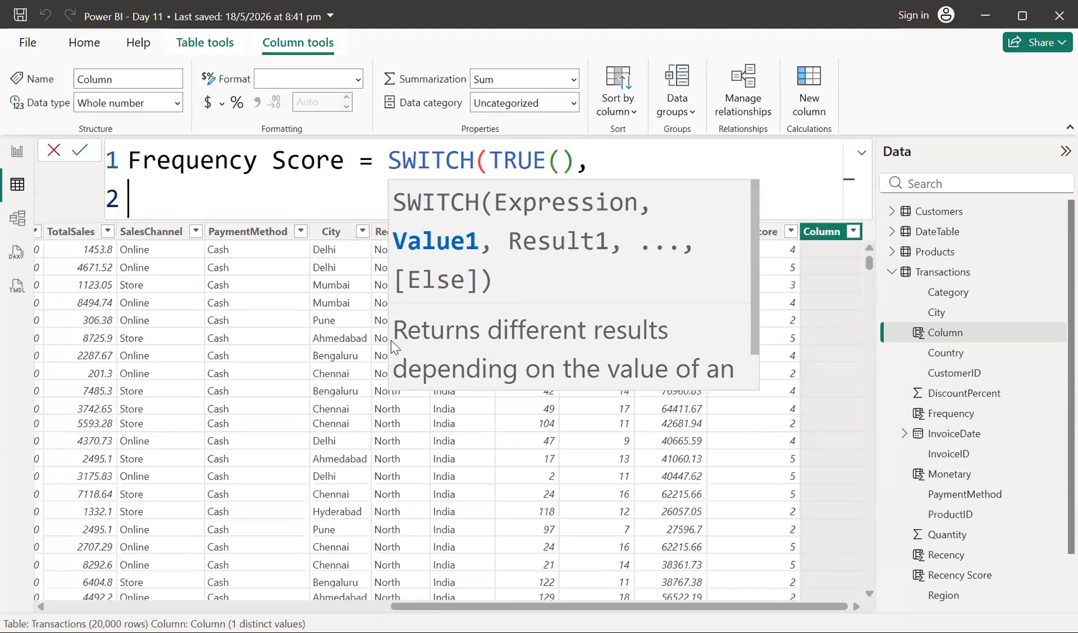
text([)
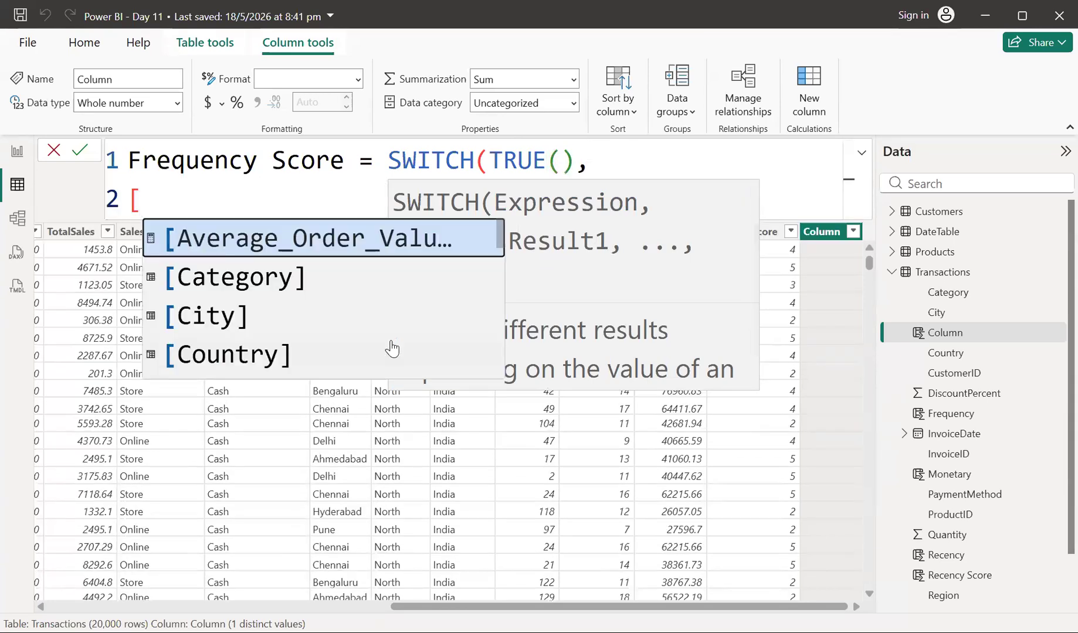
text(F)
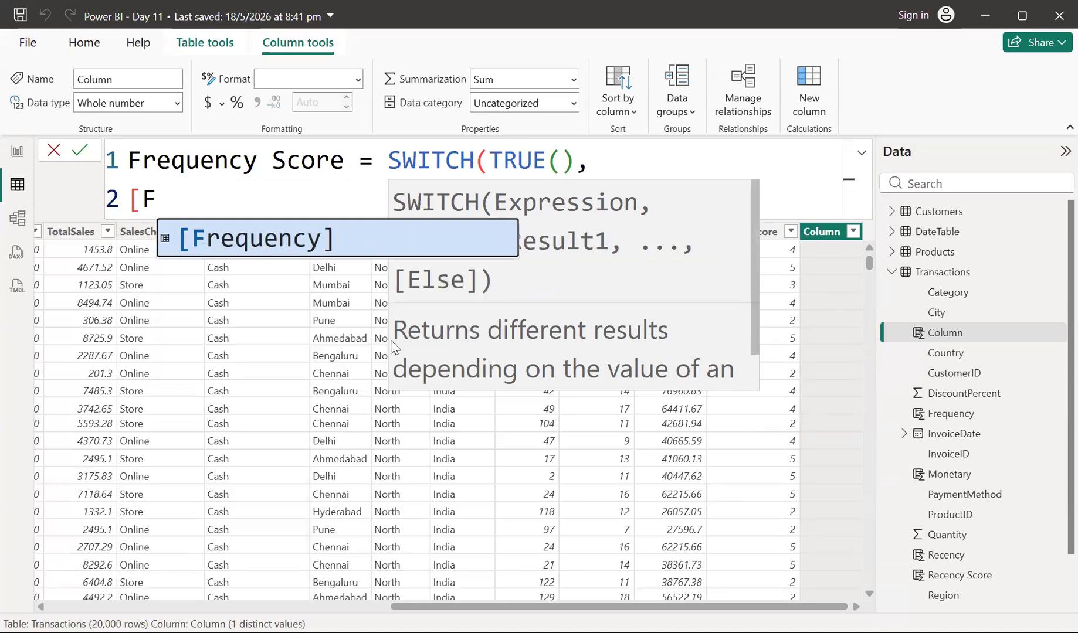
key(Tab)
text(>=)
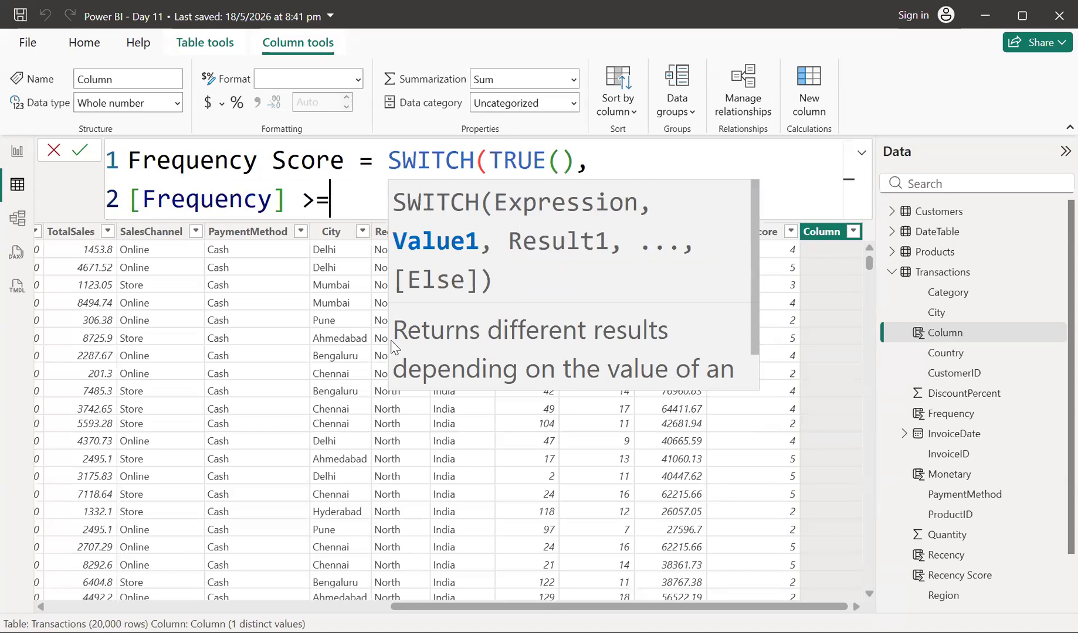
text( 20,)
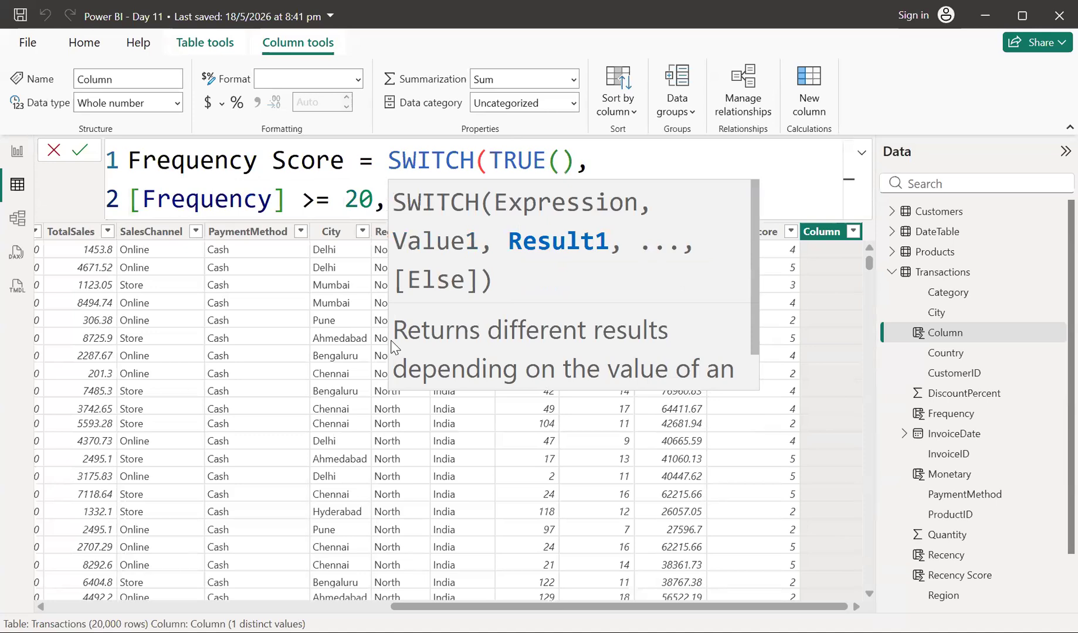
text( 5,)
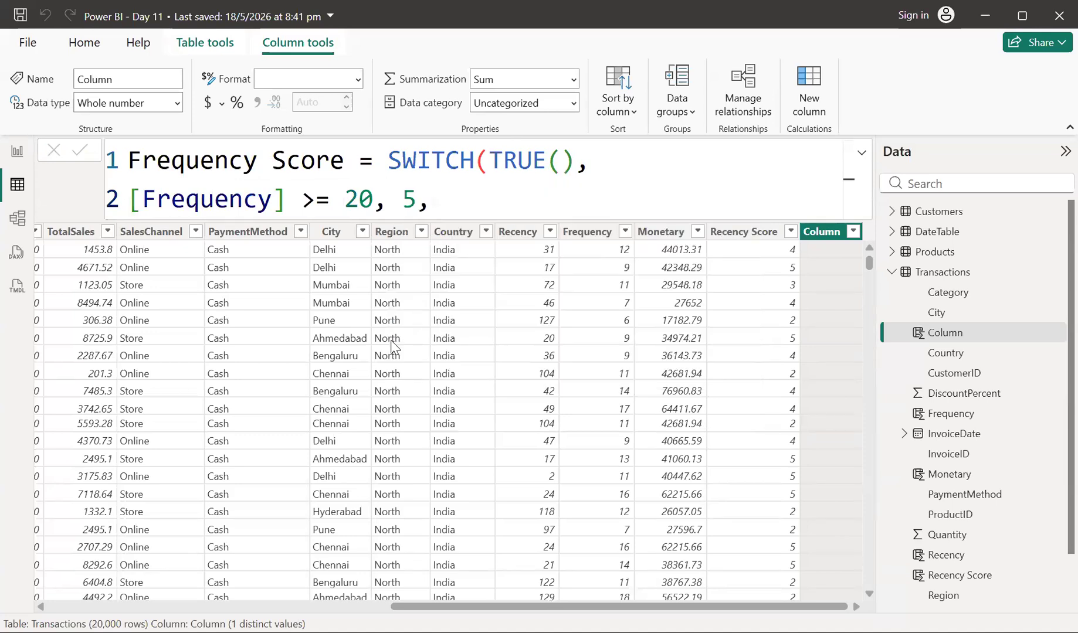
click(441, 204)
text())
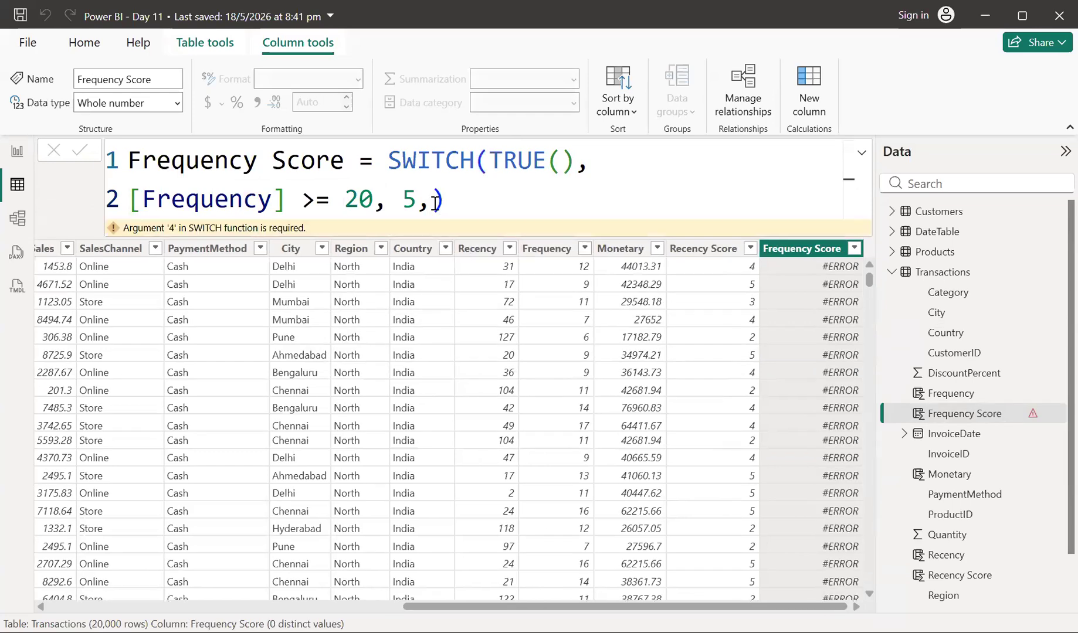
Insert a second condition, [Frequency] >= 15, on its own line before the closing parenthesis
key(Right)
key(Left)
key(shift+Return)
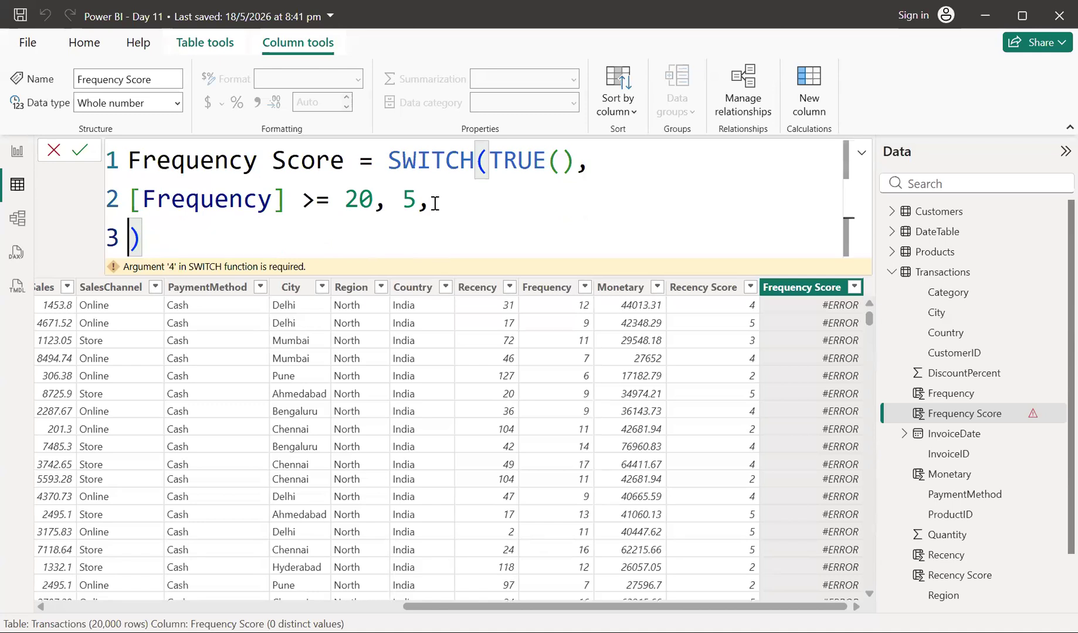
text([Fr)
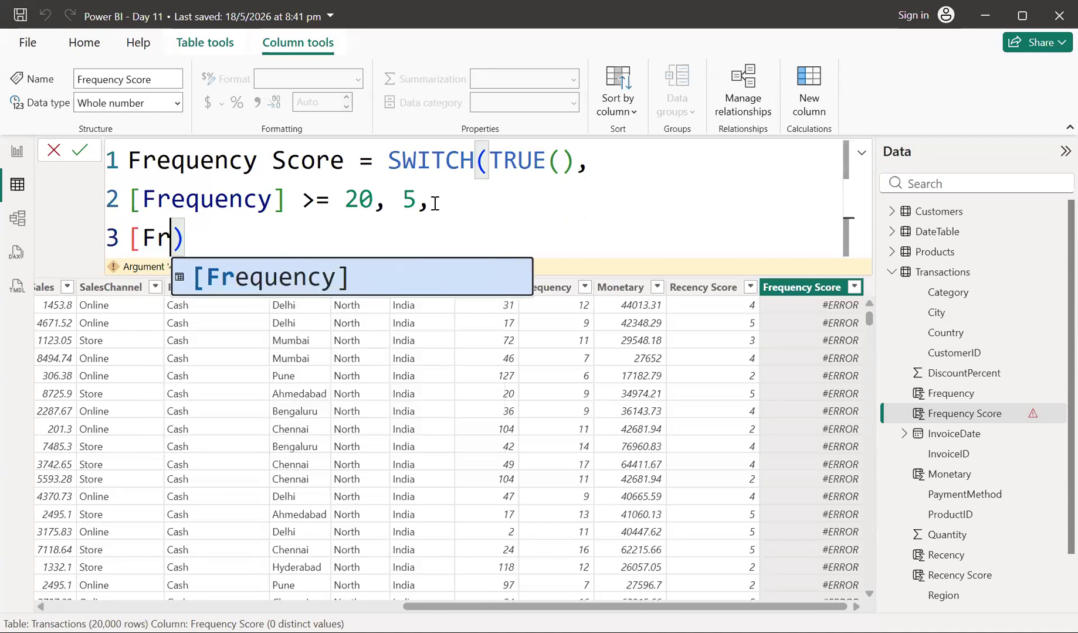
key(Tab)
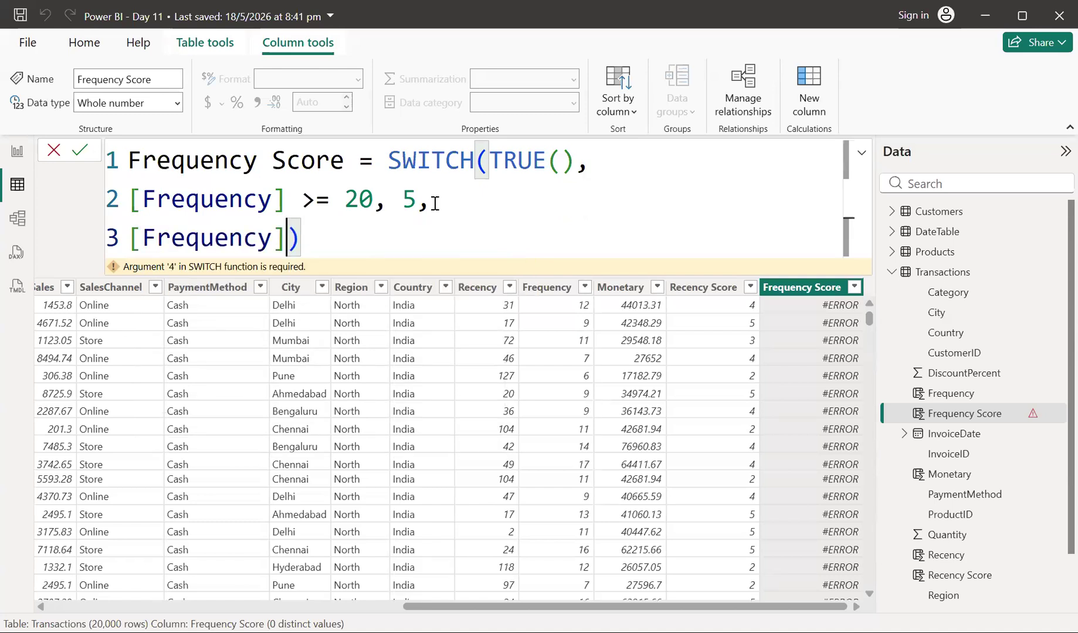
text(>=1)
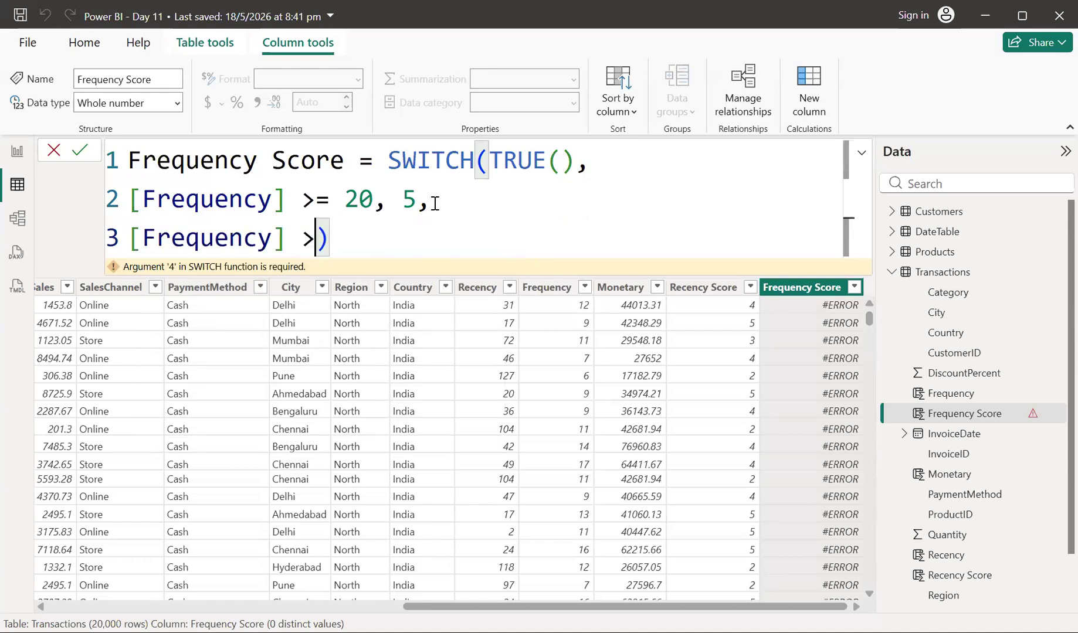
key(BackSpace)
text(15,)
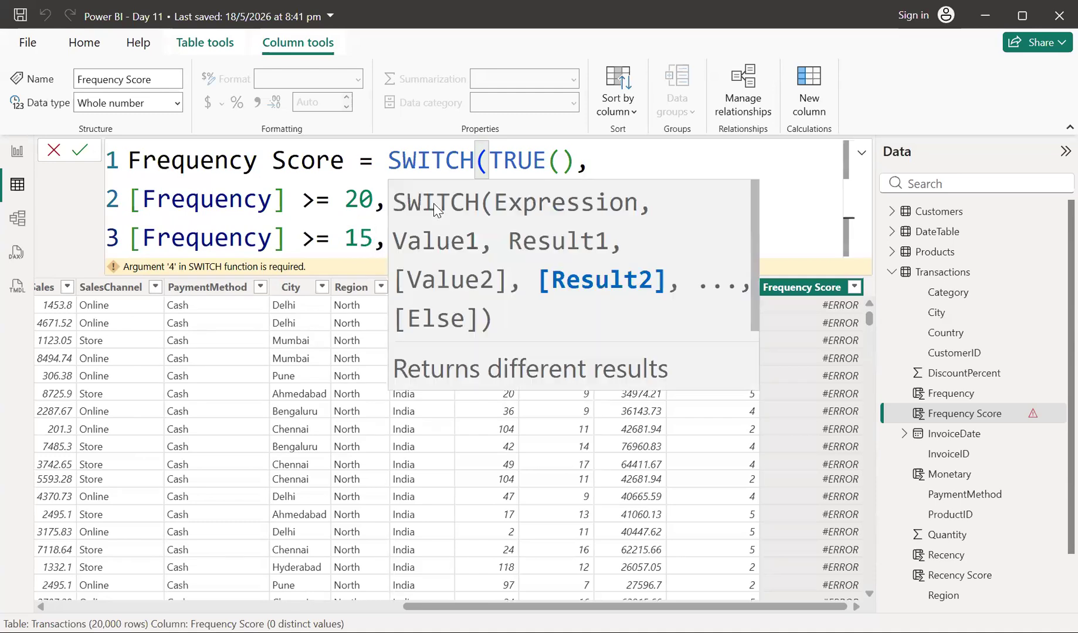
Add a third SWITCH condition on its own line giving score 3 for [Frequency] >= 10
key(shift+Return)
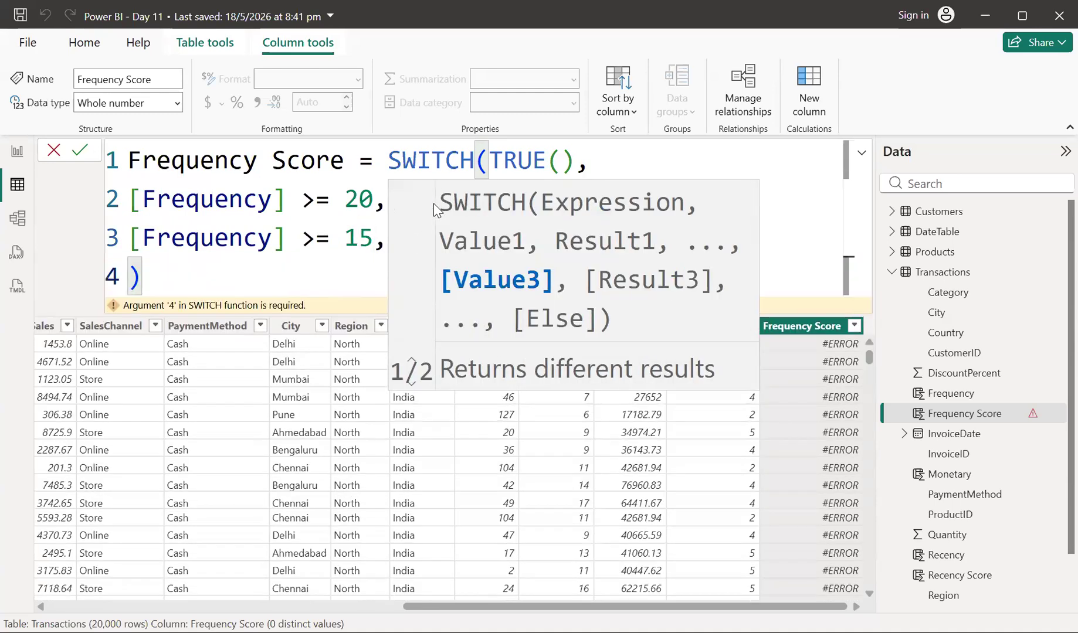
text([Fr)
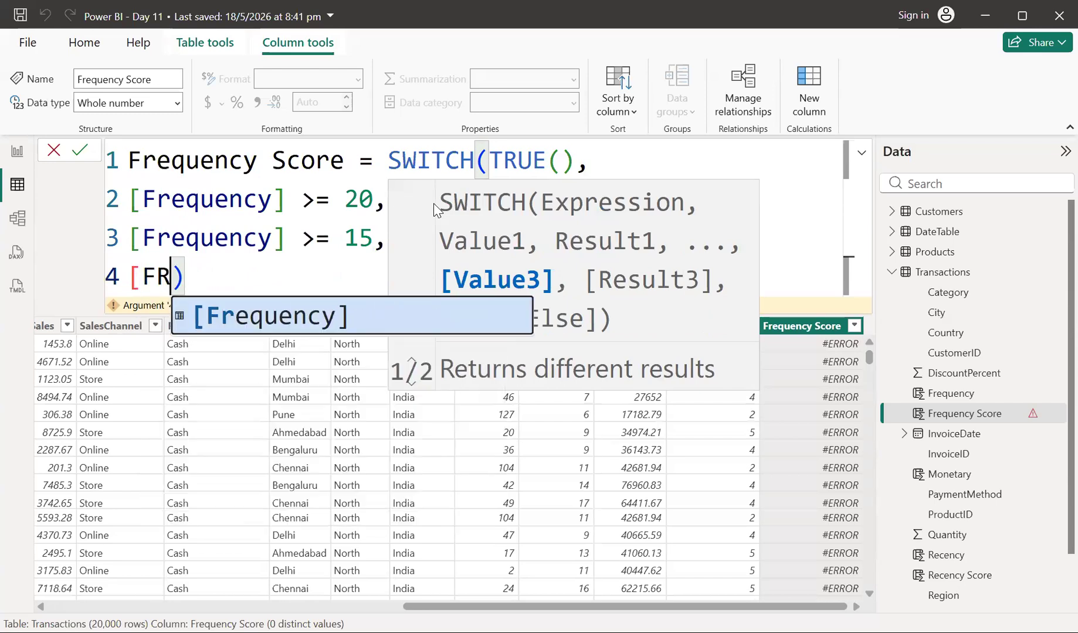
key(BackSpace)
text(r)
key(Tab)
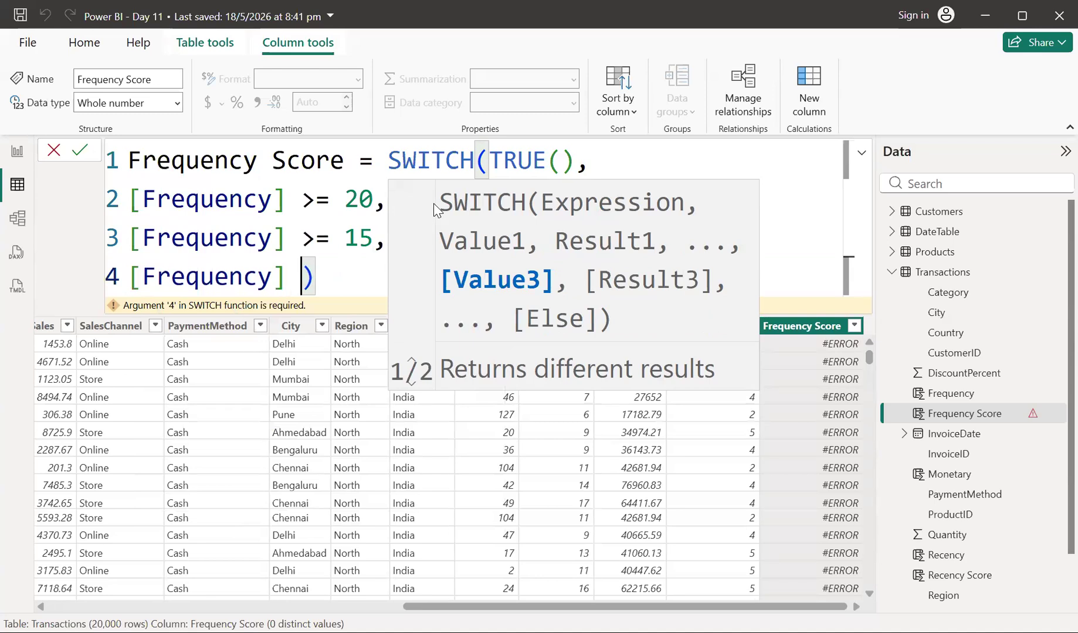
text(>= 10)
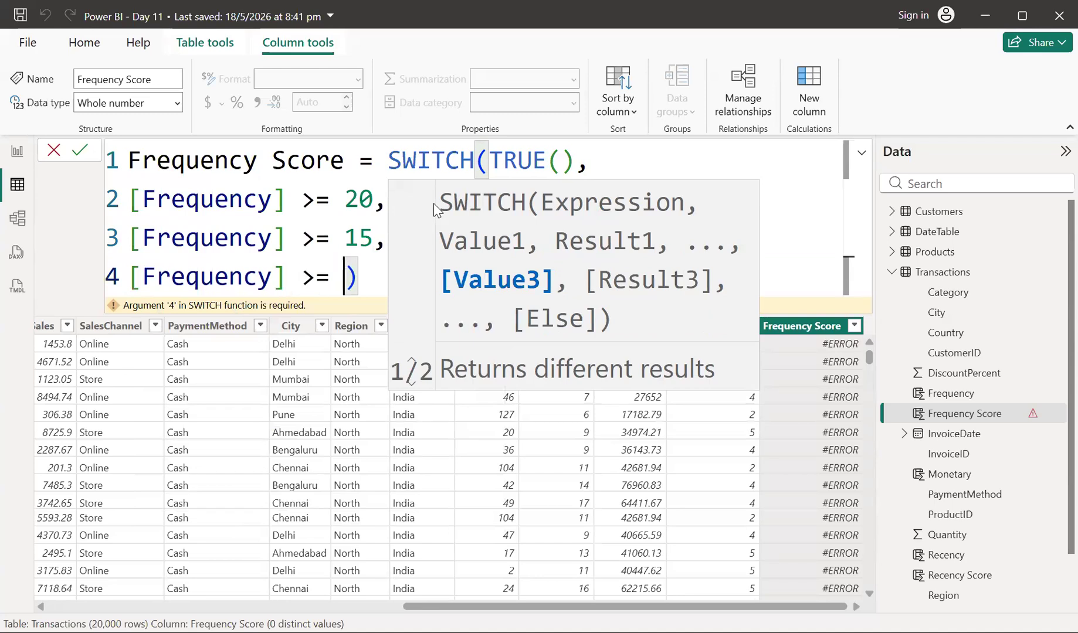
text(,)
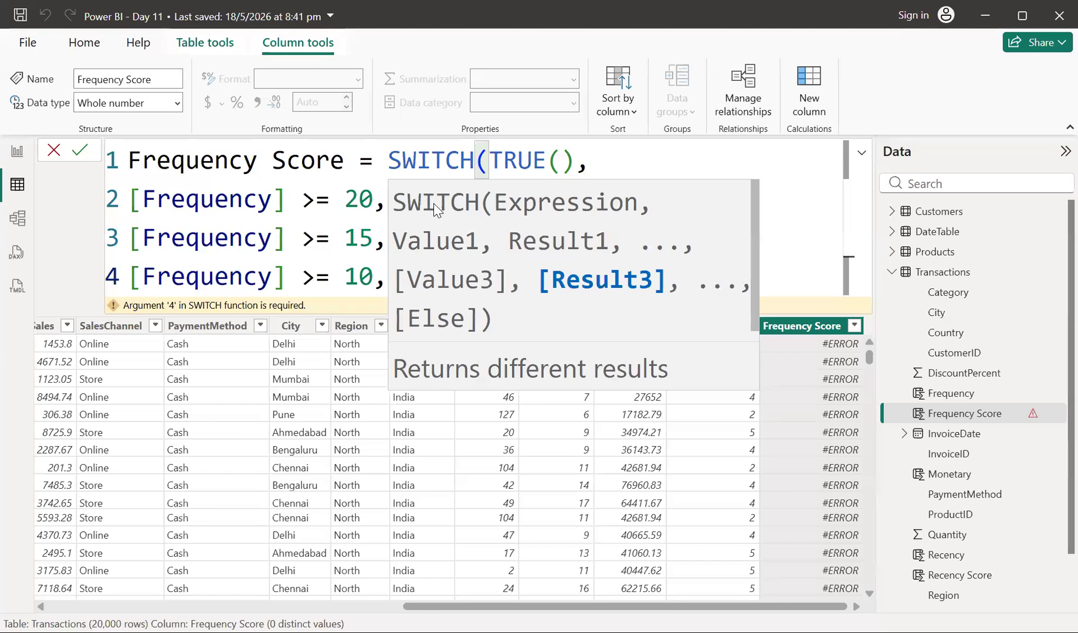
Add a fourth SWITCH condition on its own line giving score 2 for [Frequency] >= 5
key(shift+Return)
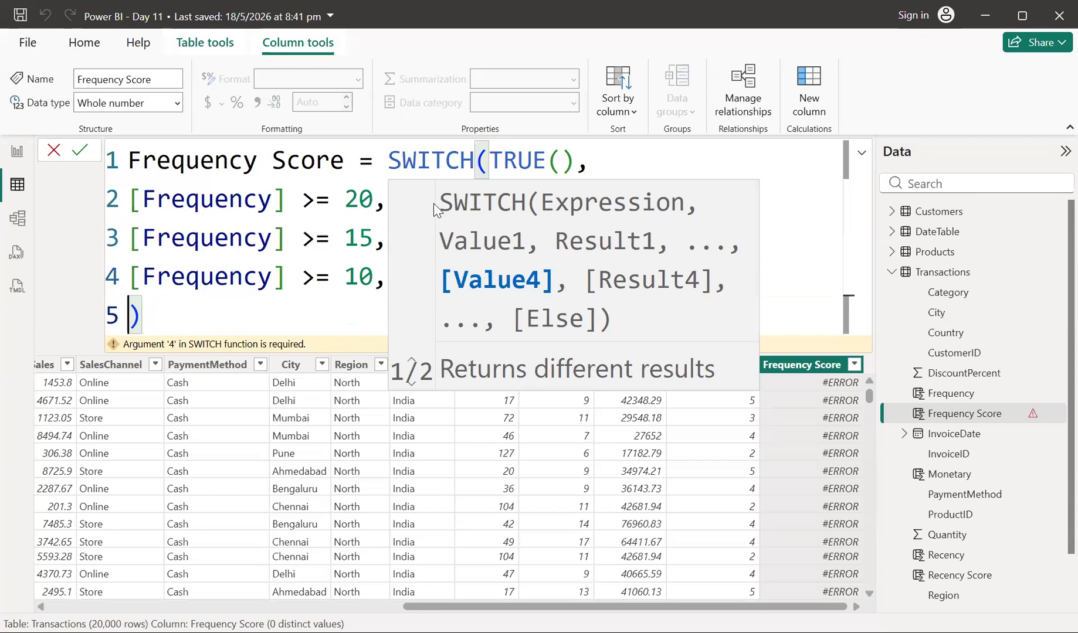
text([Fr)
key(Tab)
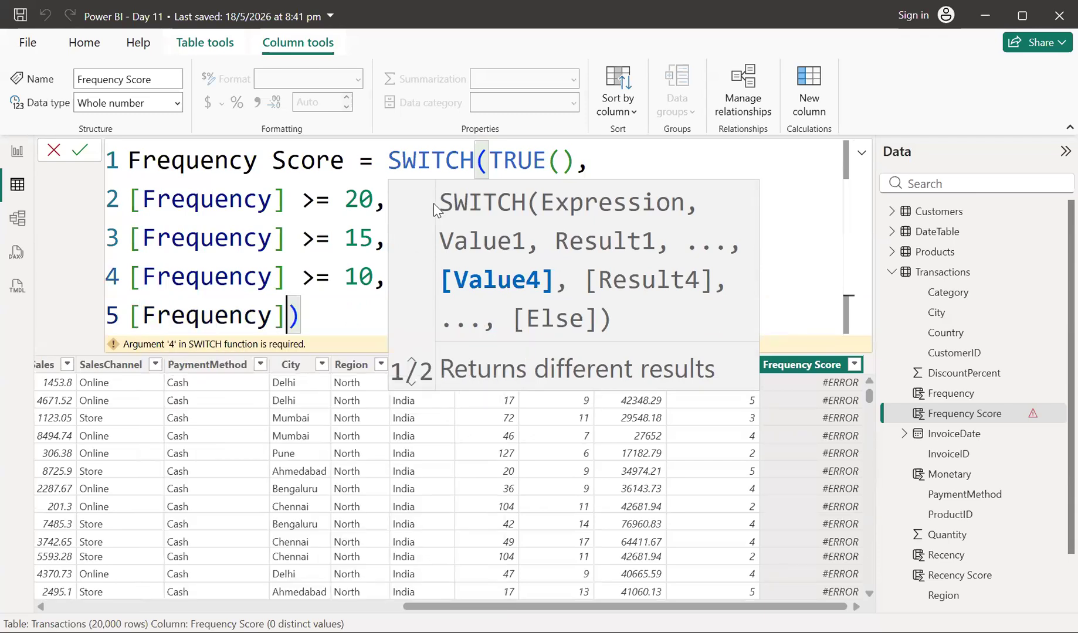
text(>)
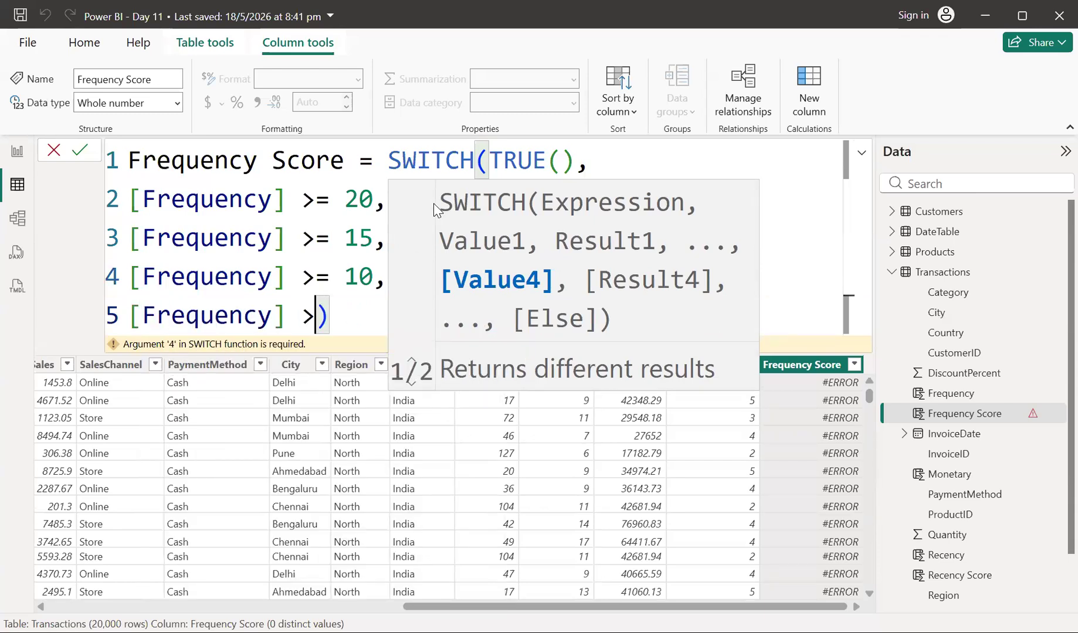
text(=5, )
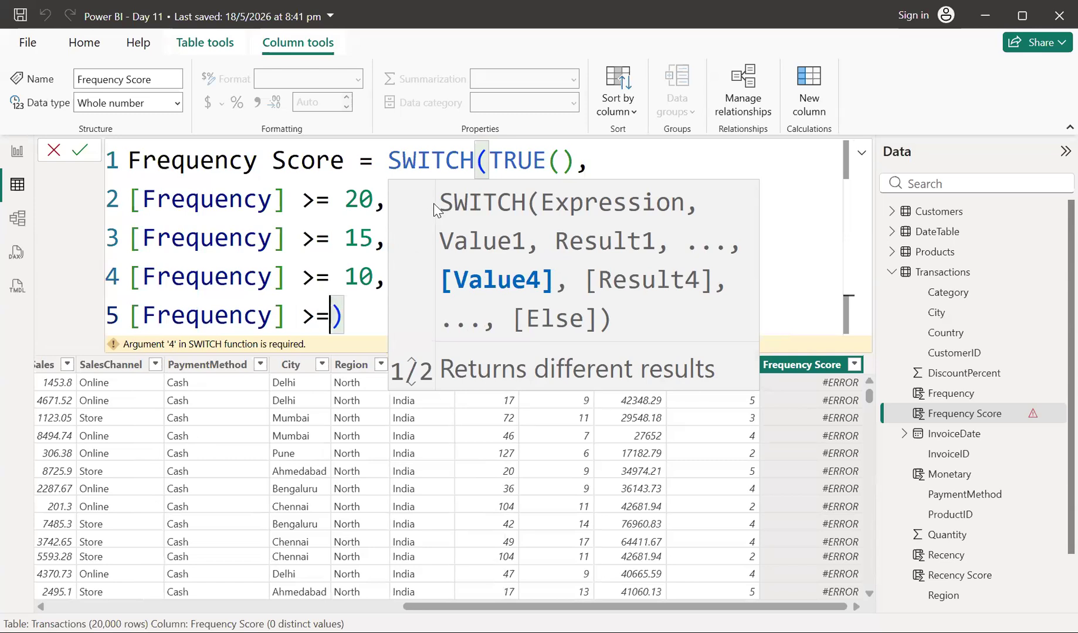
text(2)
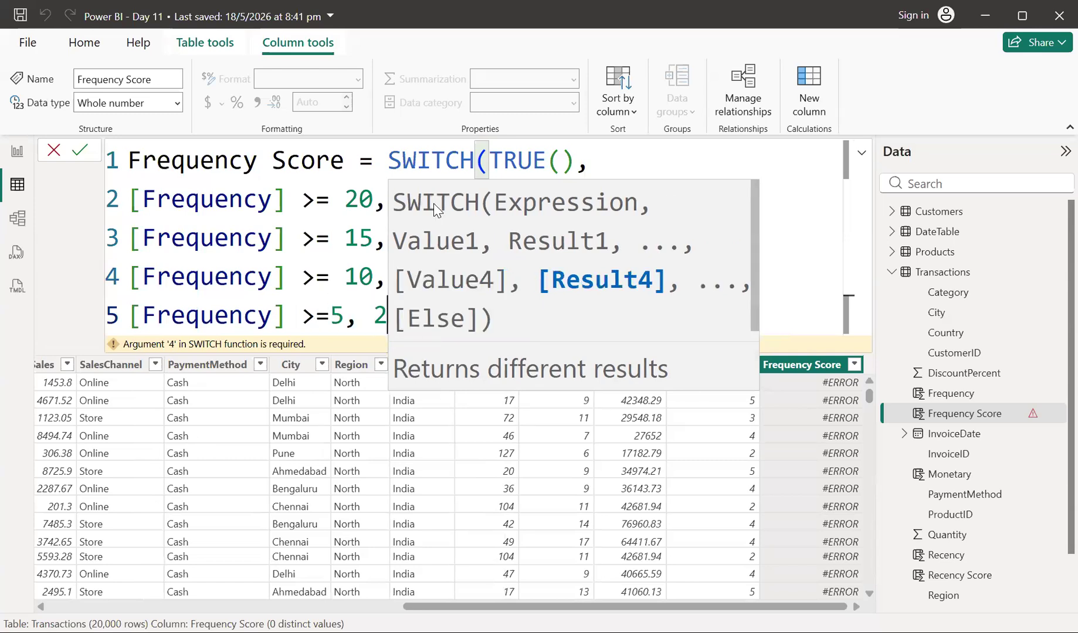
text(,)
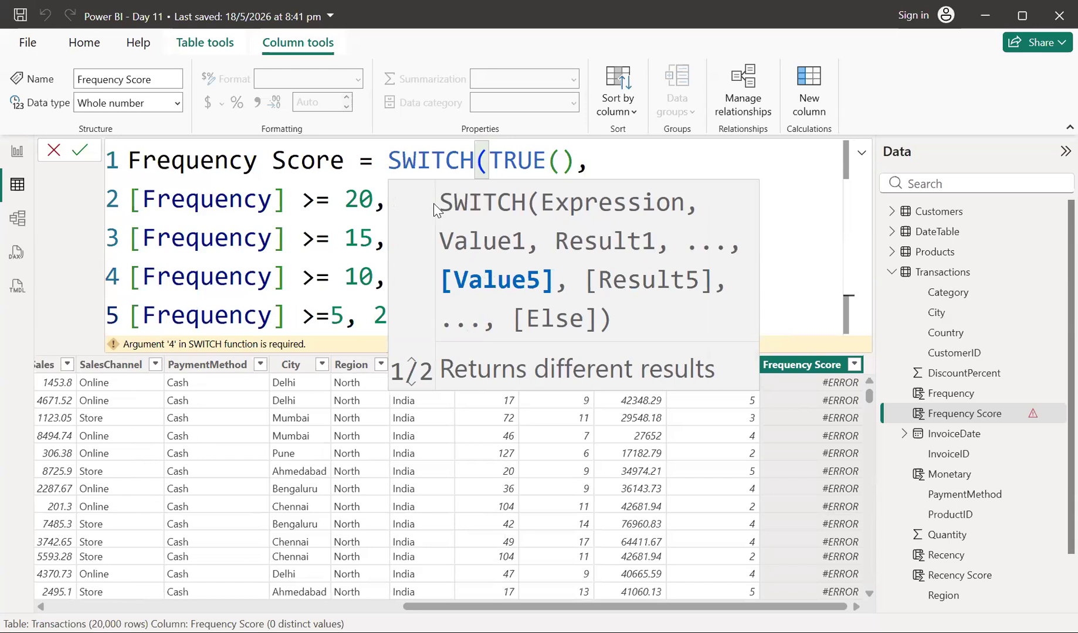
Add 1 as the default score on the last line of the SWITCH and commit the Frequency Score formula
key(shift+Return)
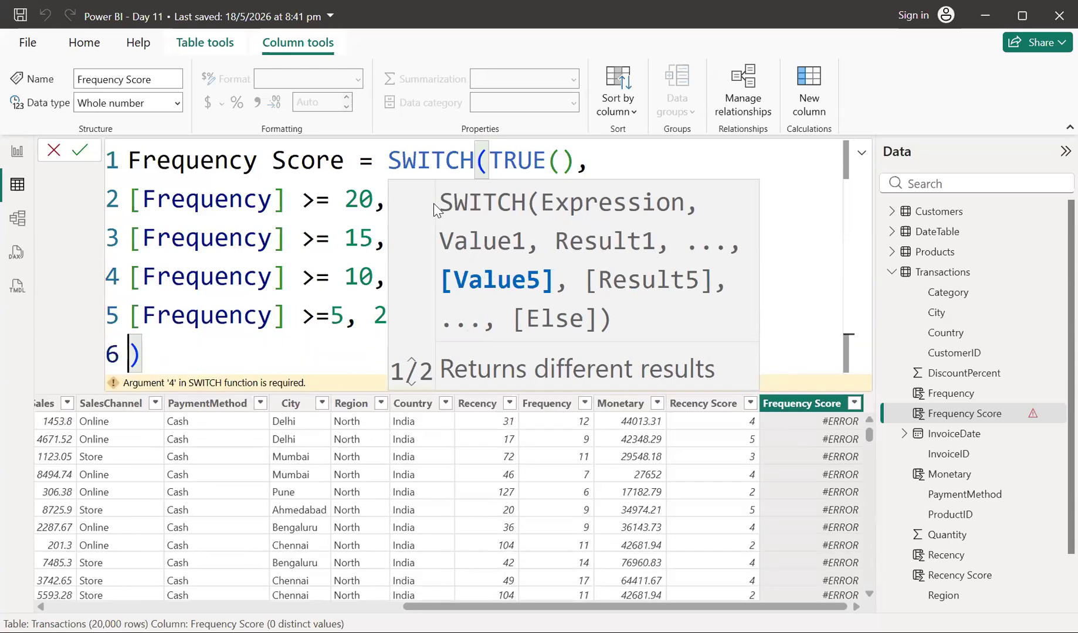
text(1)
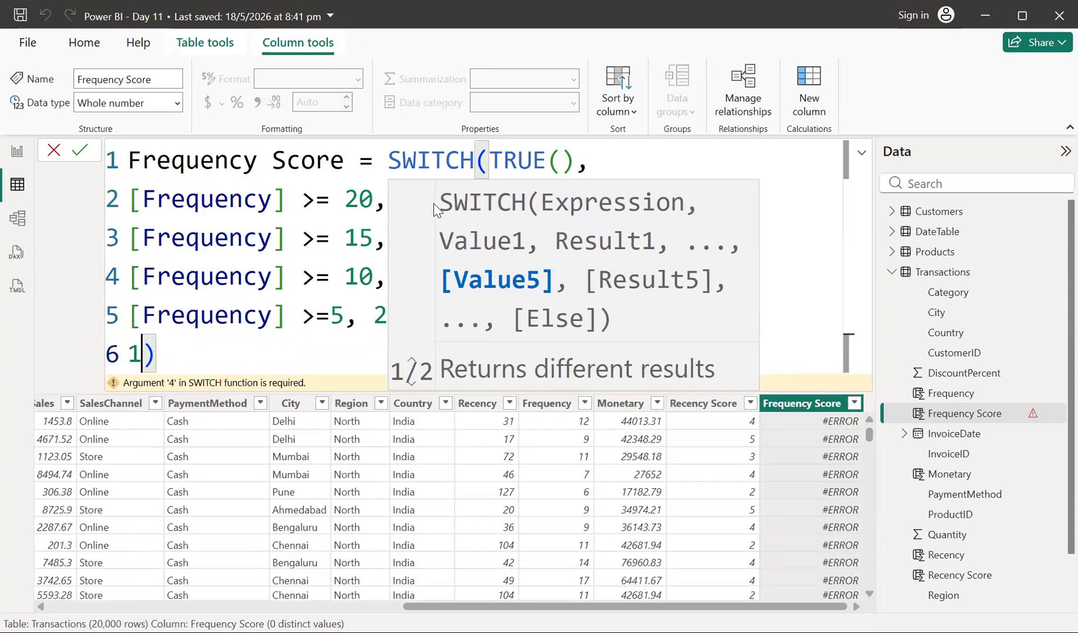
click(178, 356)
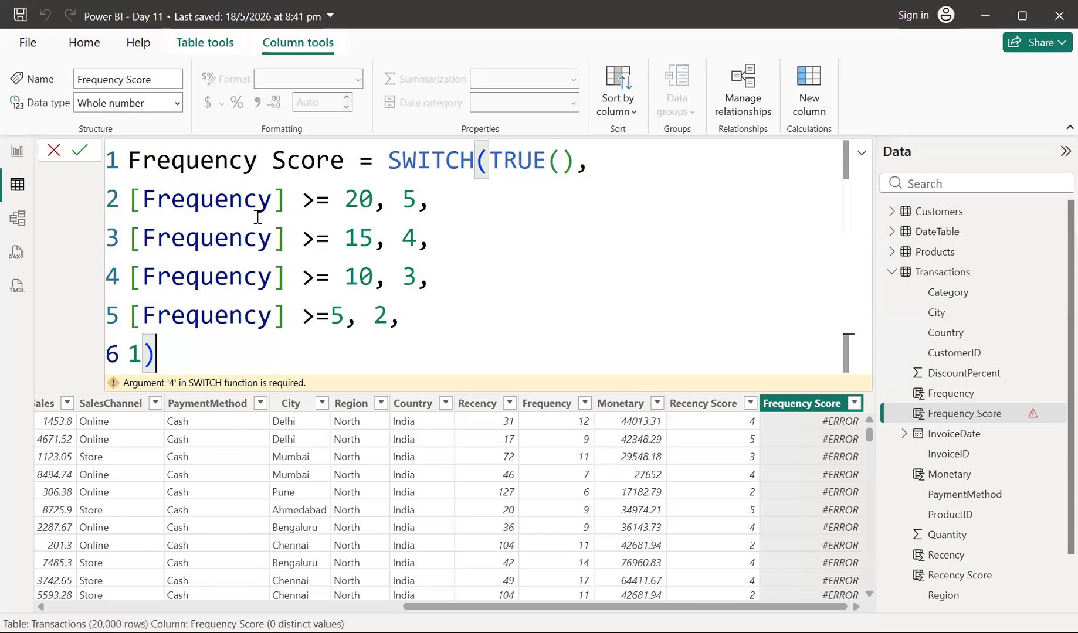
key(Return)
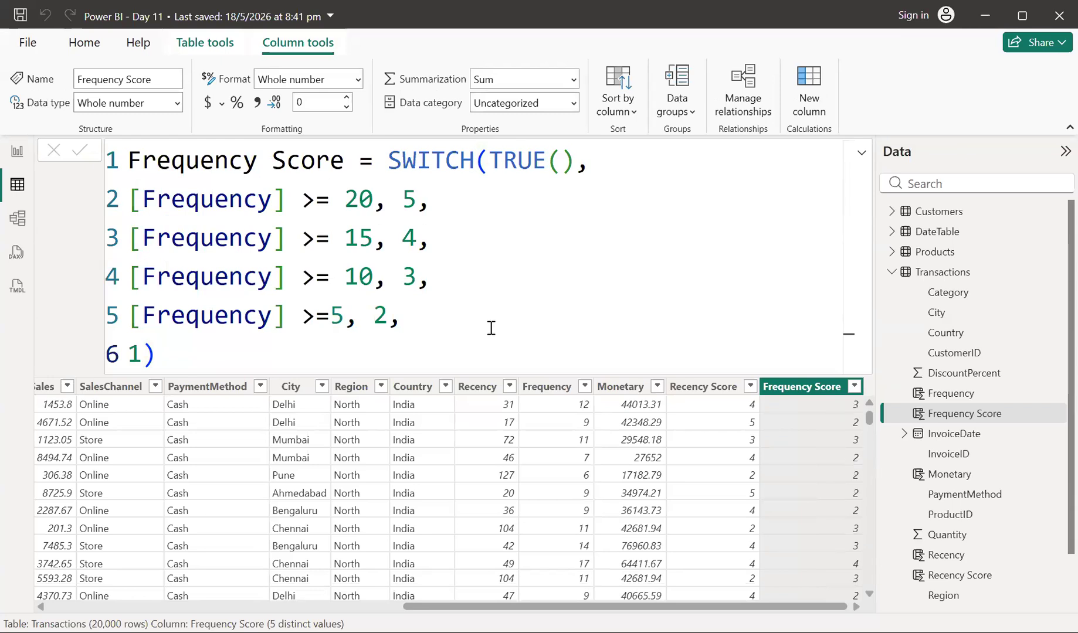
Examine the range of distinct values in the Monetary column using its filter list and the table rows
click(657, 389)
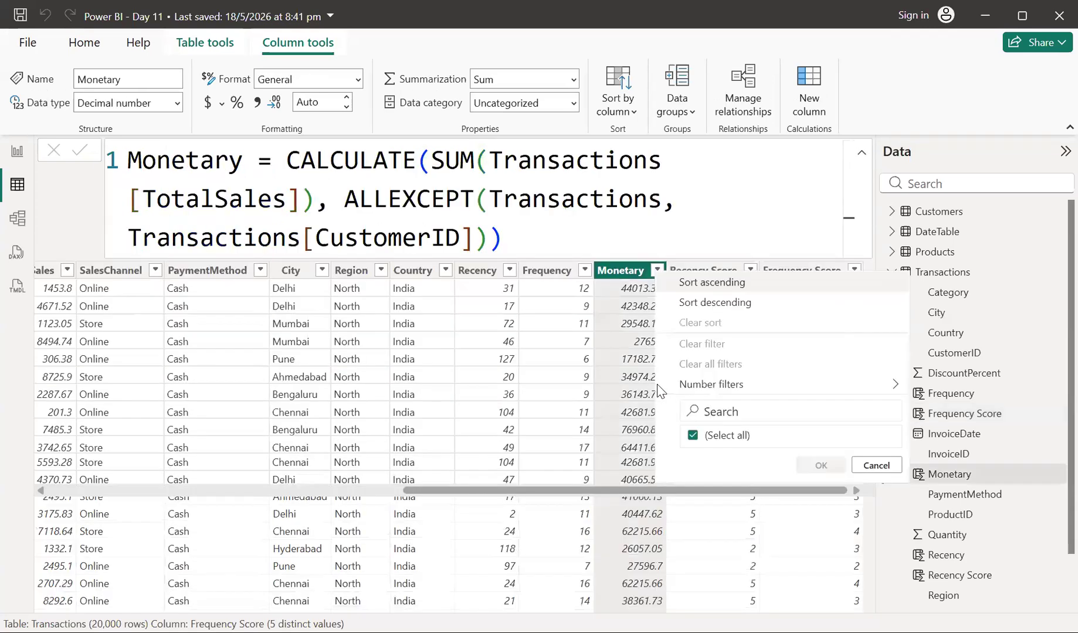
scroll(765, 431, down, 20)
scroll(765, 431, down, 20)
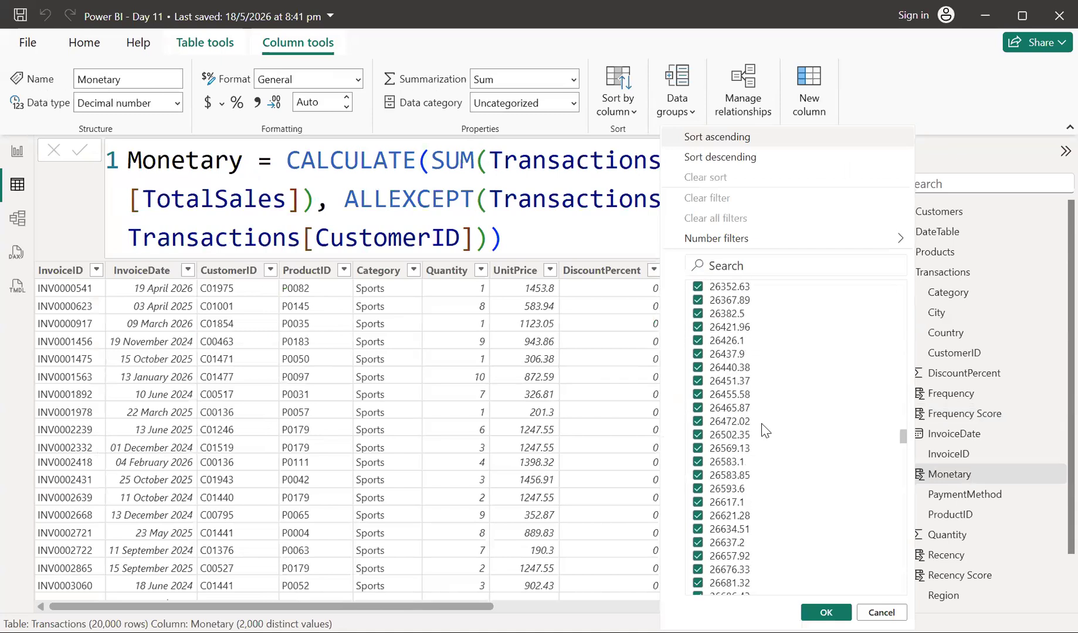
scroll(765, 430, down, 10)
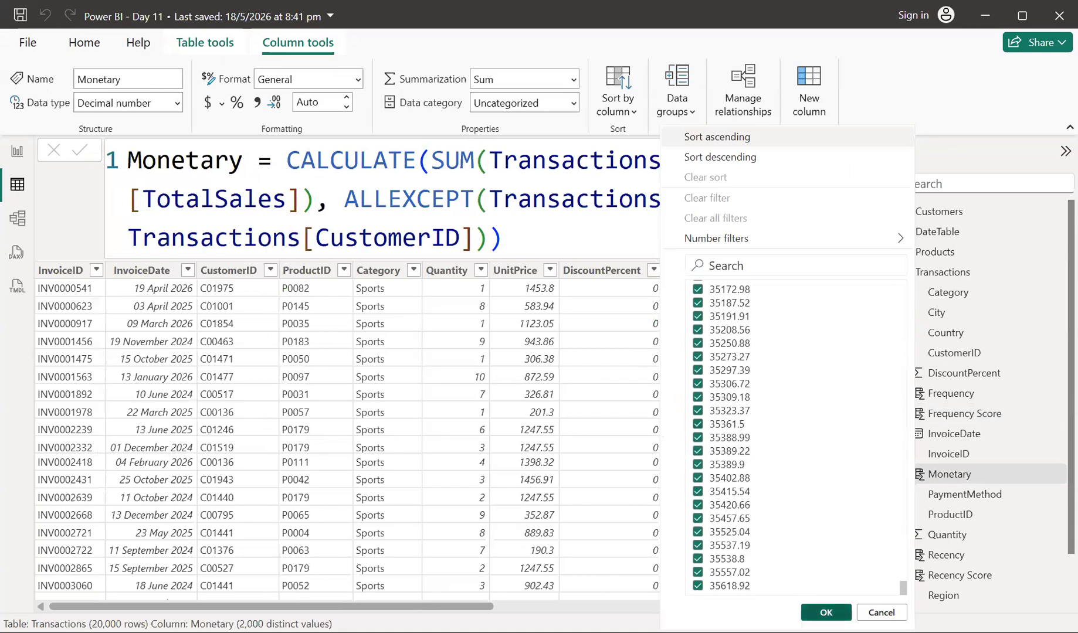
click(826, 612)
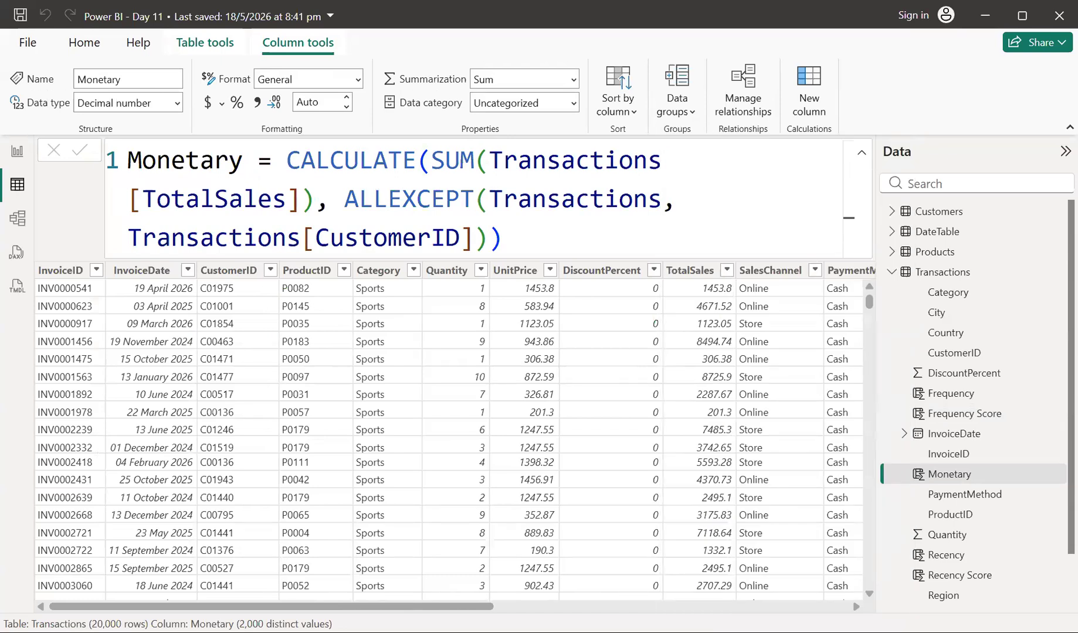
scroll(594, 556, right, 10)
scroll(594, 556, down, 4)
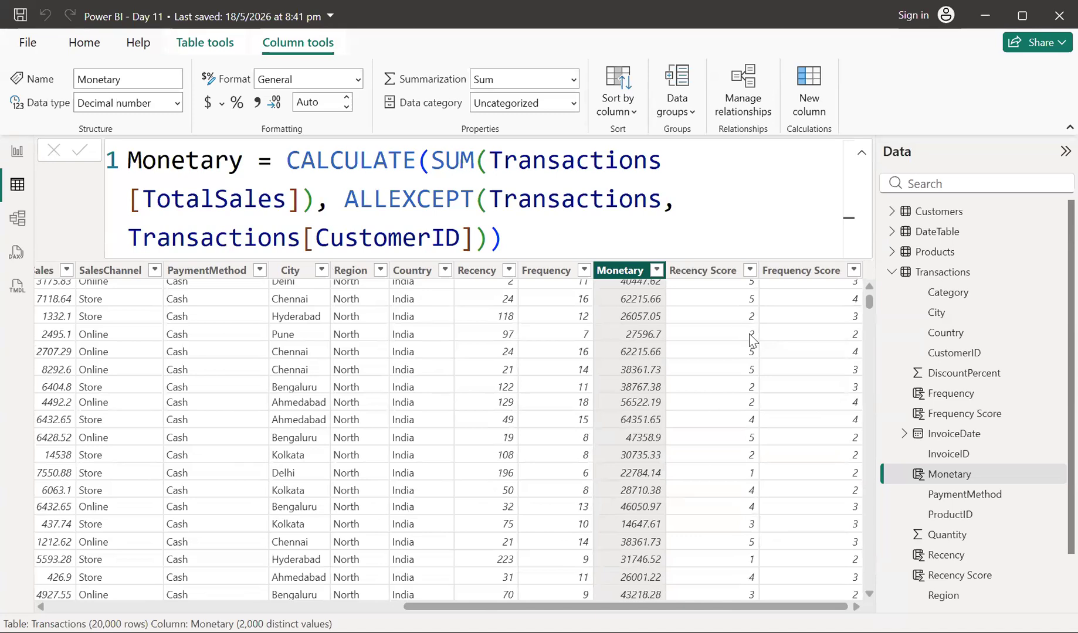
Add a calculated column named Monetary Score whose formula starts a SWITCH function with TRUE() as its expression
click(811, 107)
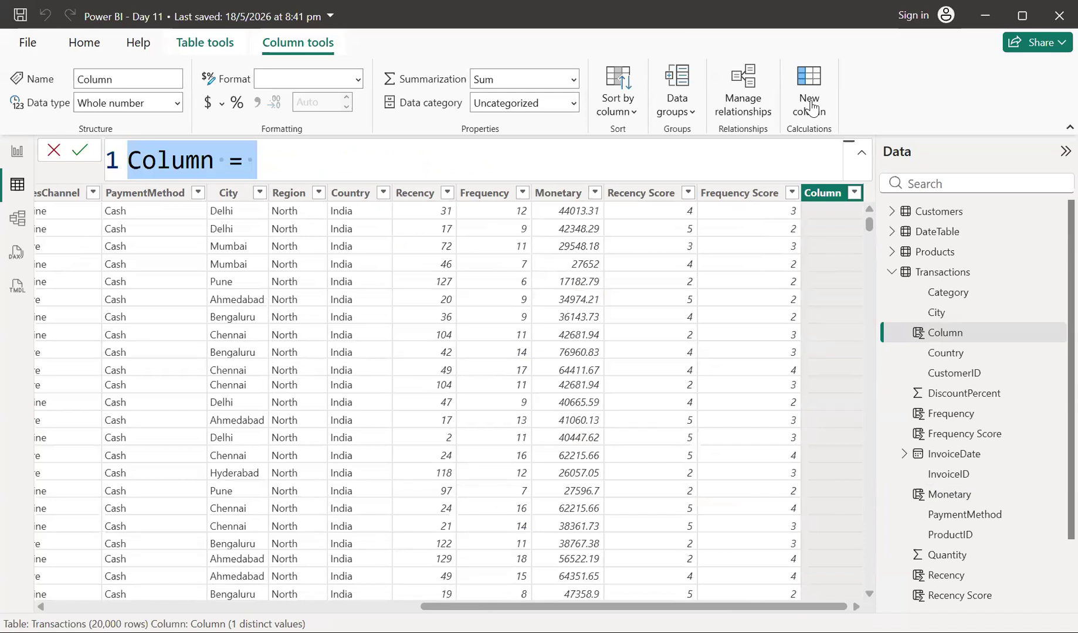
text(Monet)
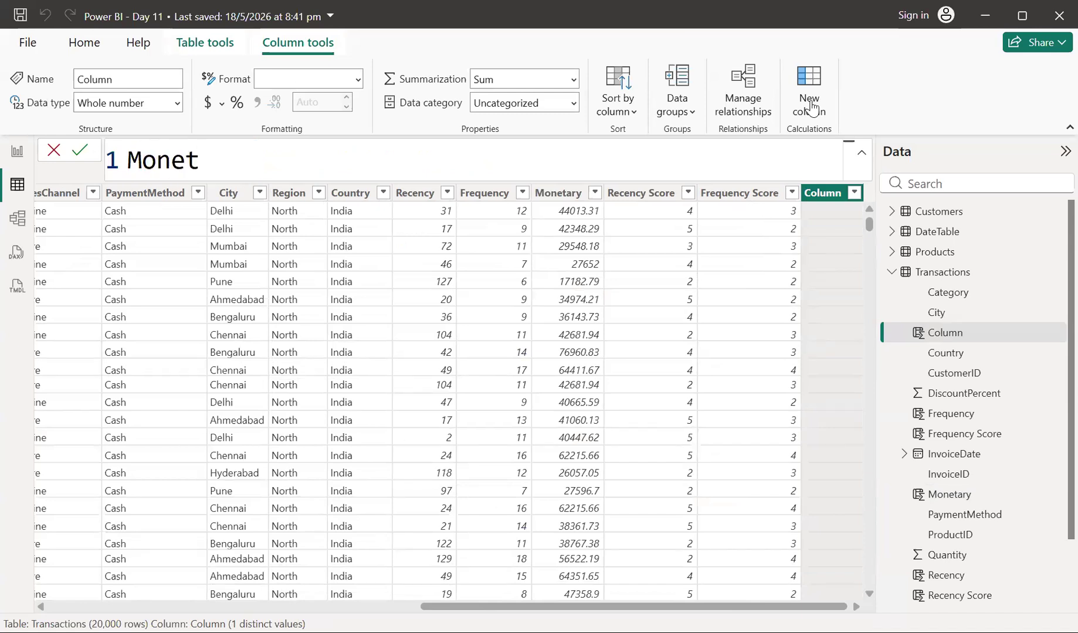
text(ary Sc)
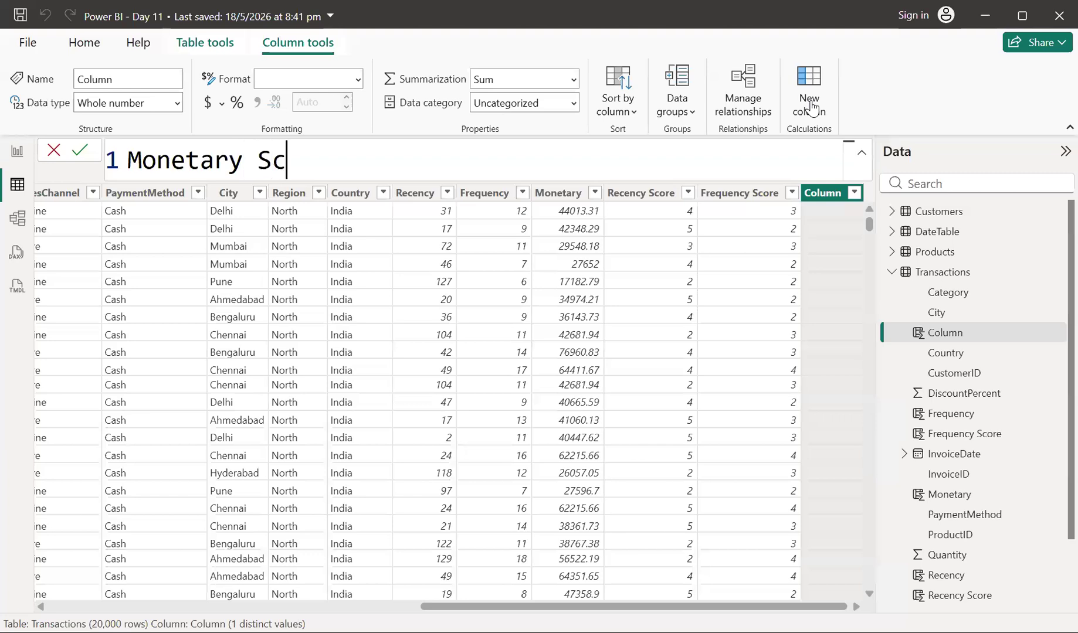
text(ore = Sw)
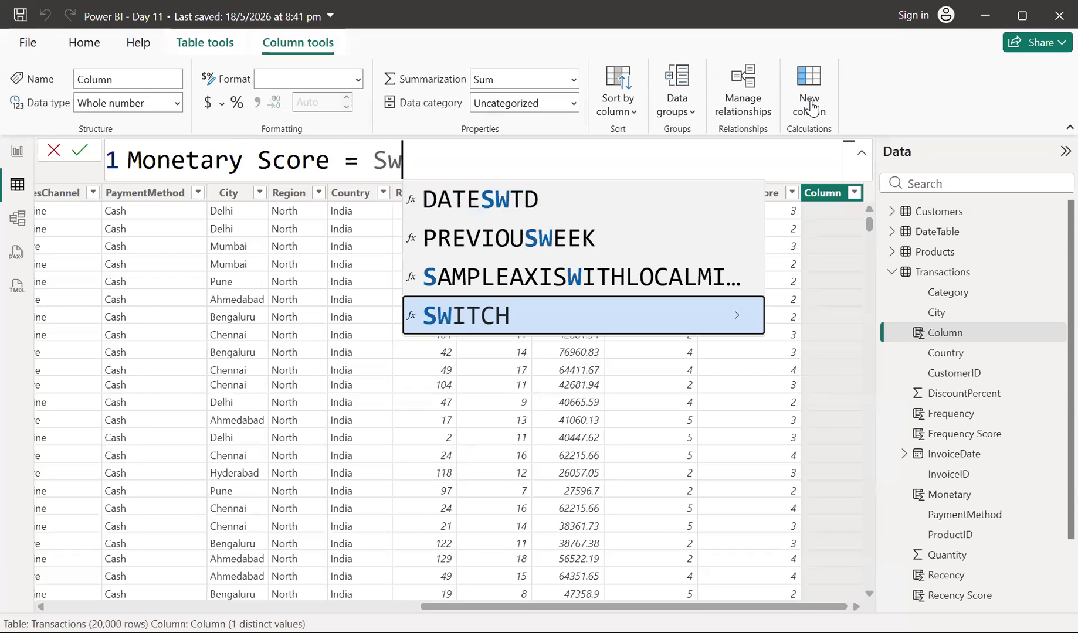
key(Tab)
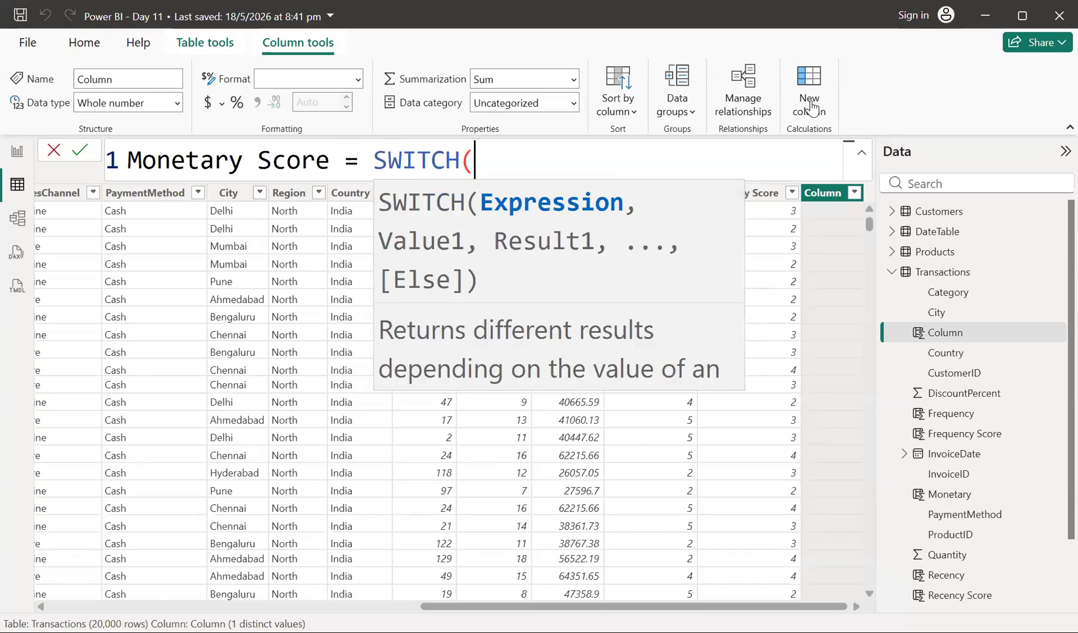
text(tr)
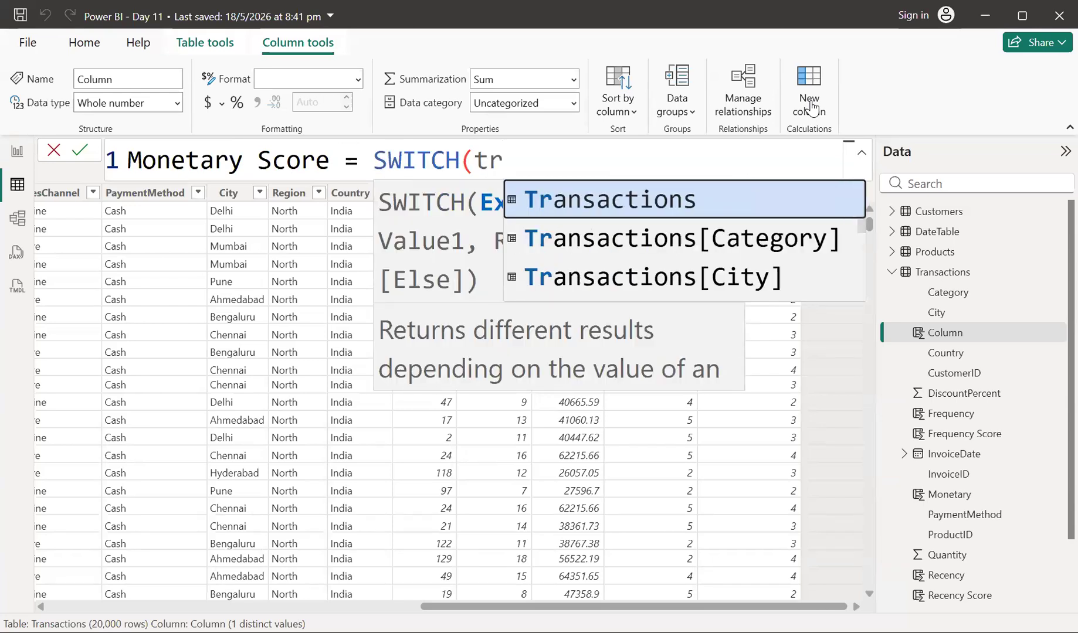
text(u)
key(Tab)
text(,)
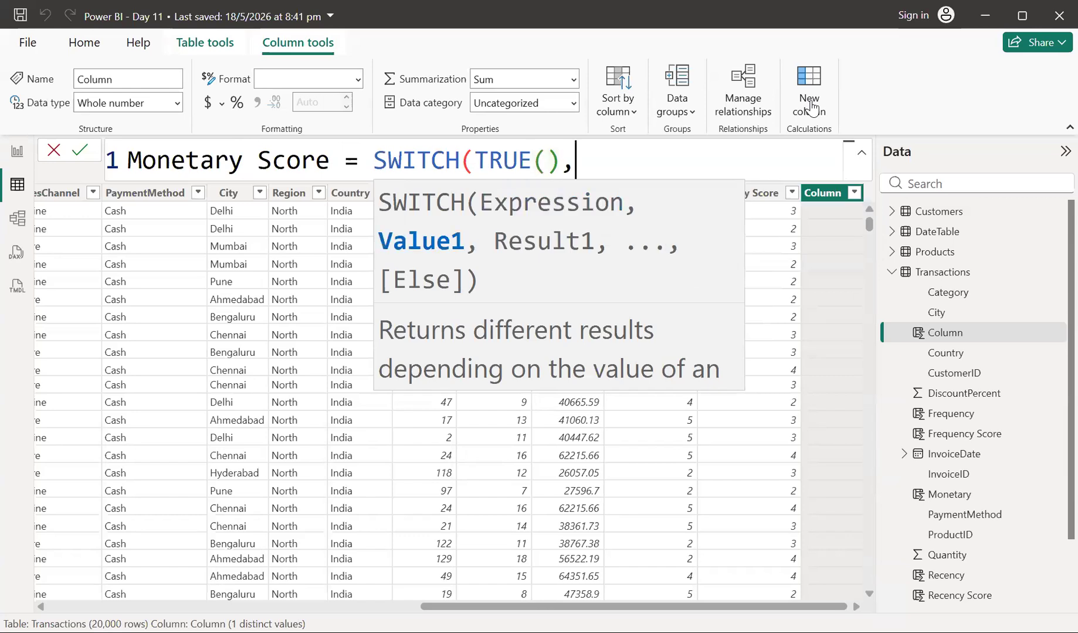
Add a first SWITCH condition on a new line giving score 5 for [Monetary] >= 300
key(shift+Return)
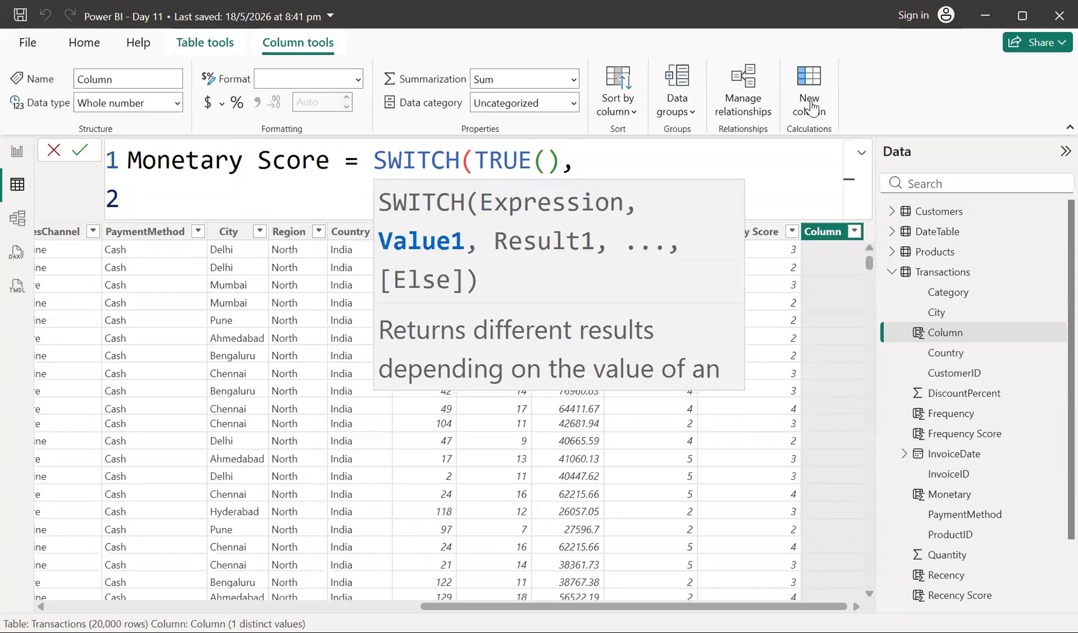
text([Mo)
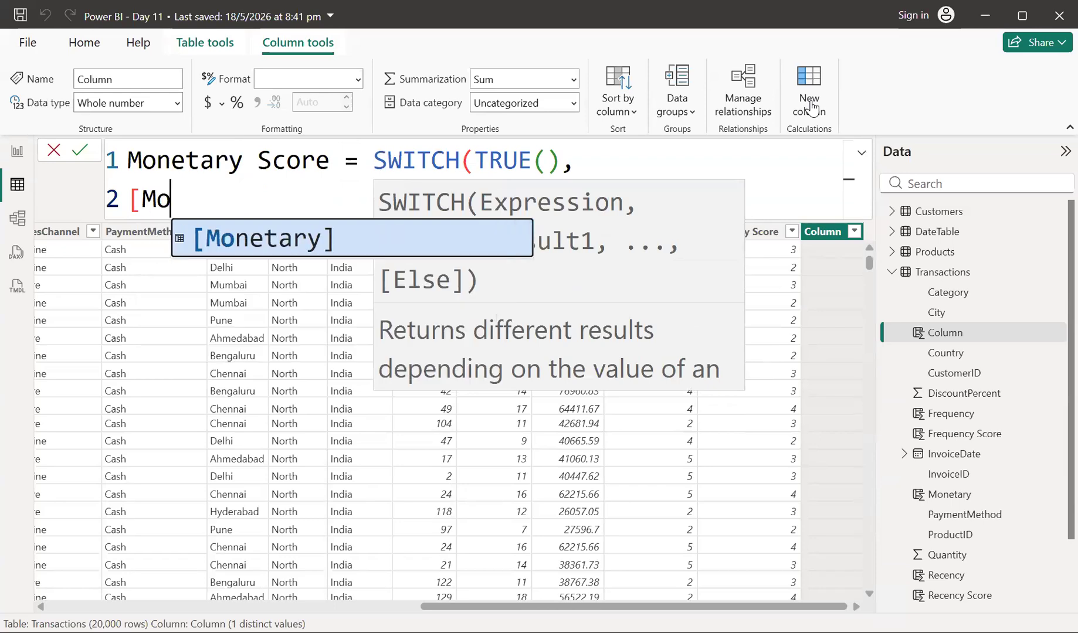
key(Tab)
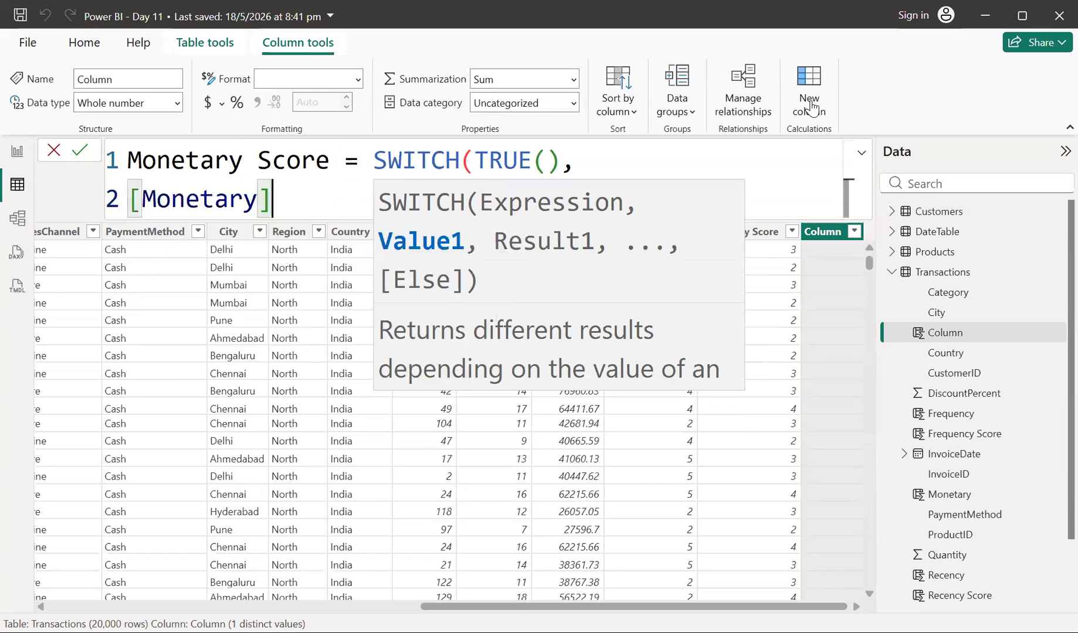
text(>=)
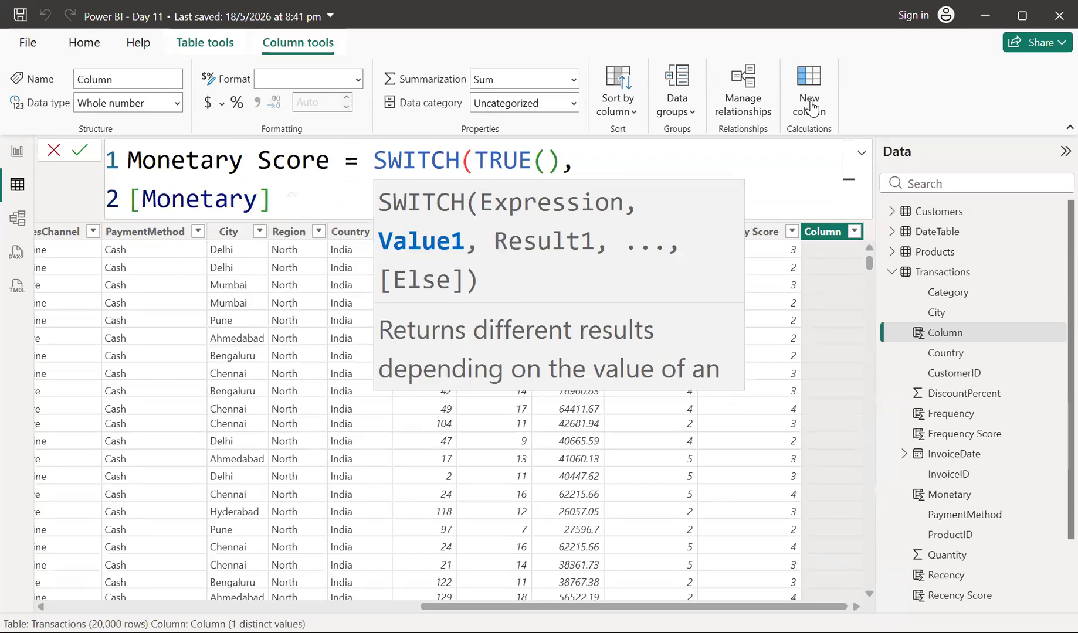
text( 300)
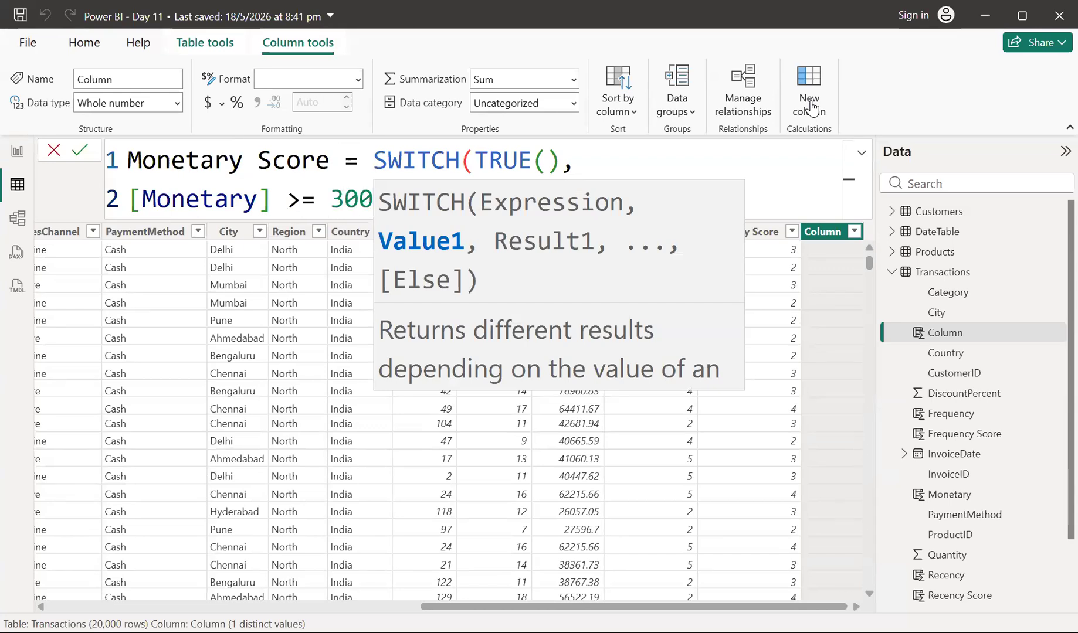
text(,)
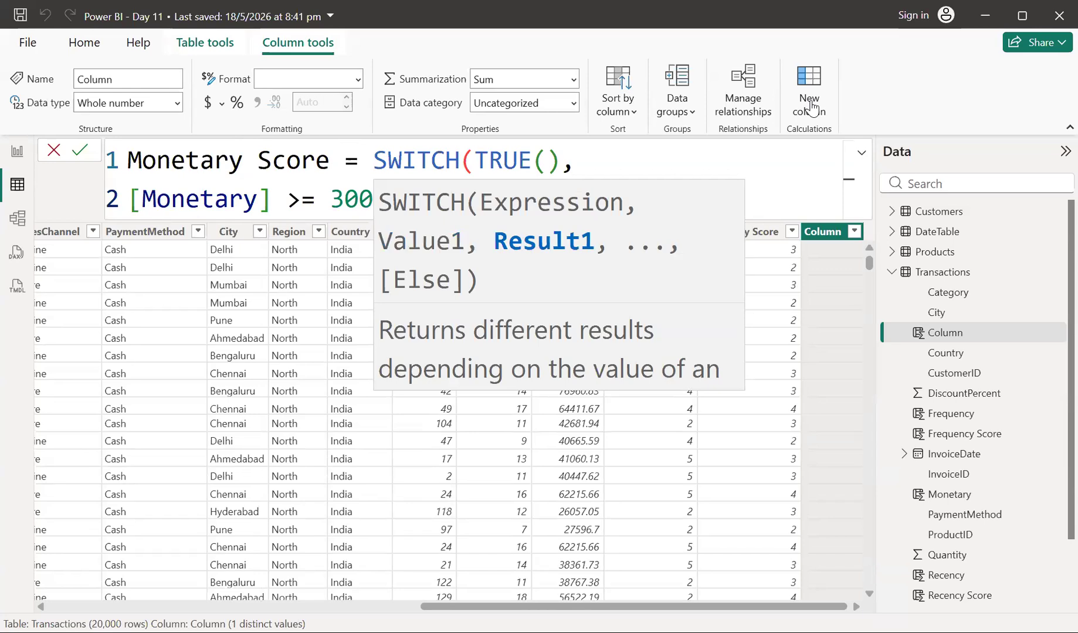
text(5,)
Add a second SWITCH condition on a new line giving score 4 for [Monetary] >= 20000
key(shift+Return)
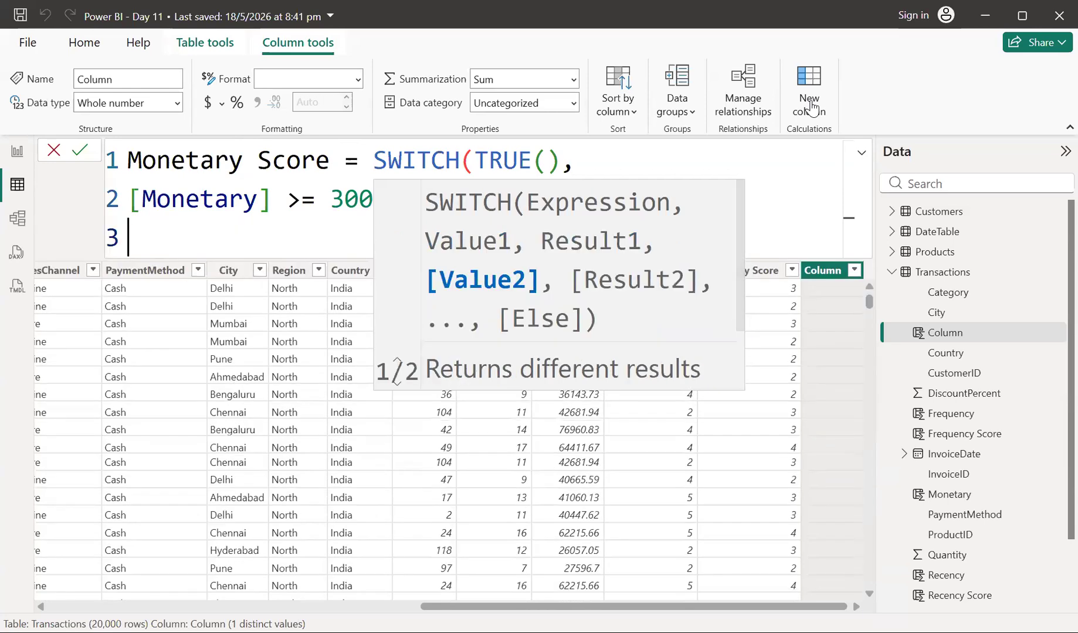
text([)
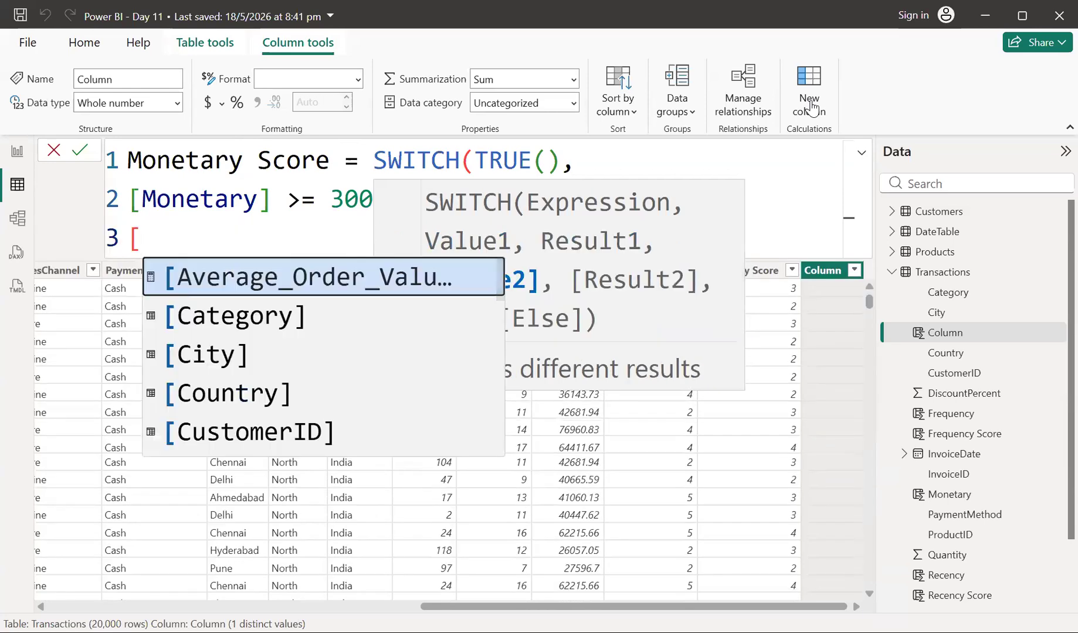
text(mo)
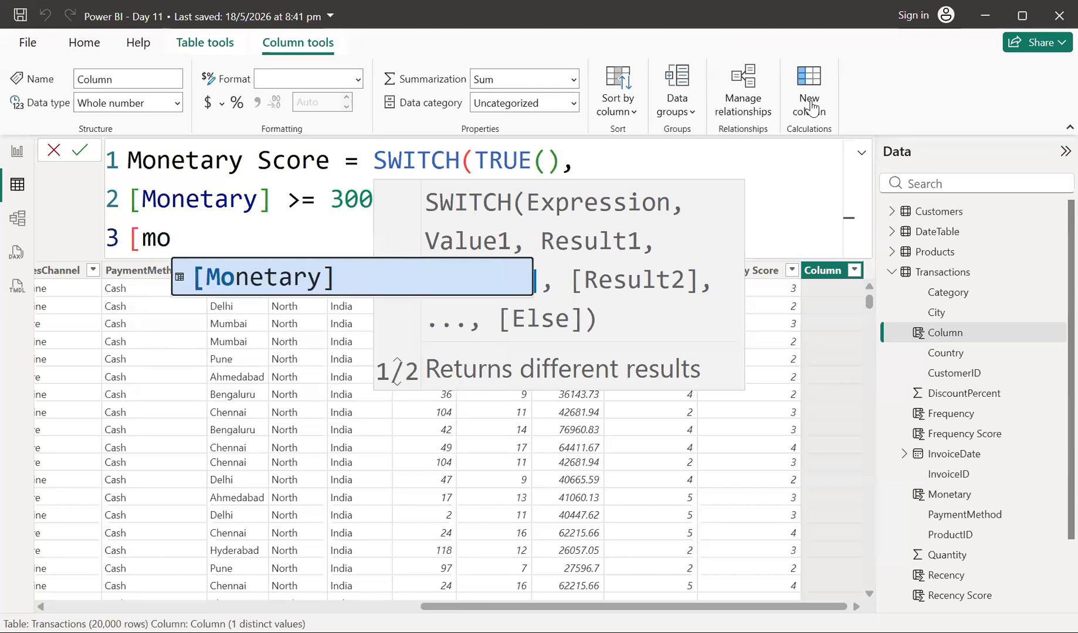
key(Tab)
text(>=2)
key(BackSpace)
text(200,)
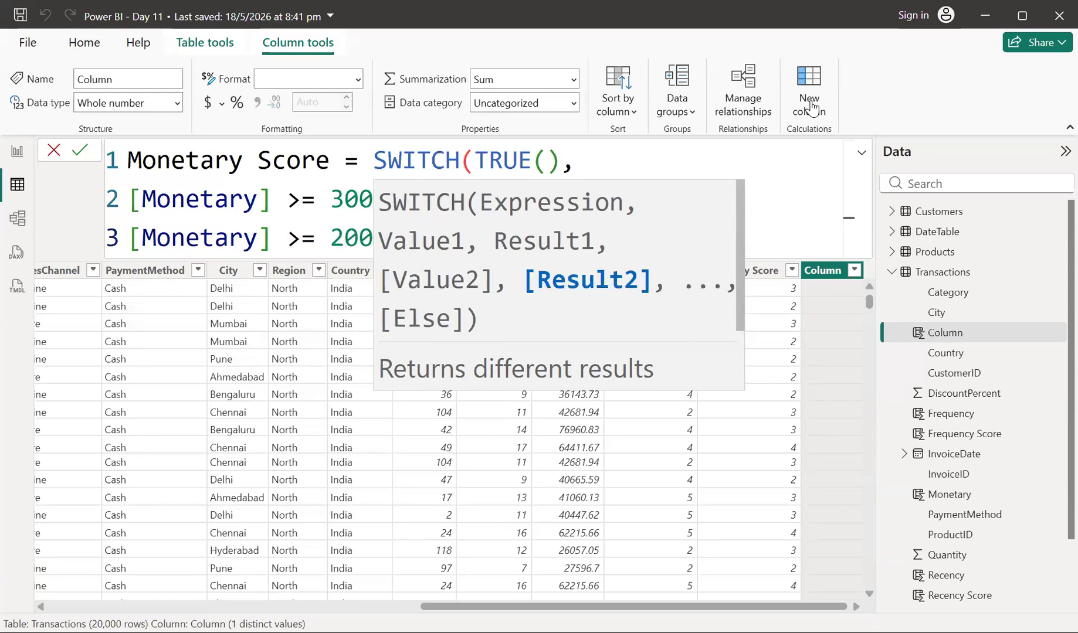
Add a third SWITCH condition on a new line giving score 3 for [Monetary] >= 10000
key(shift+Return)
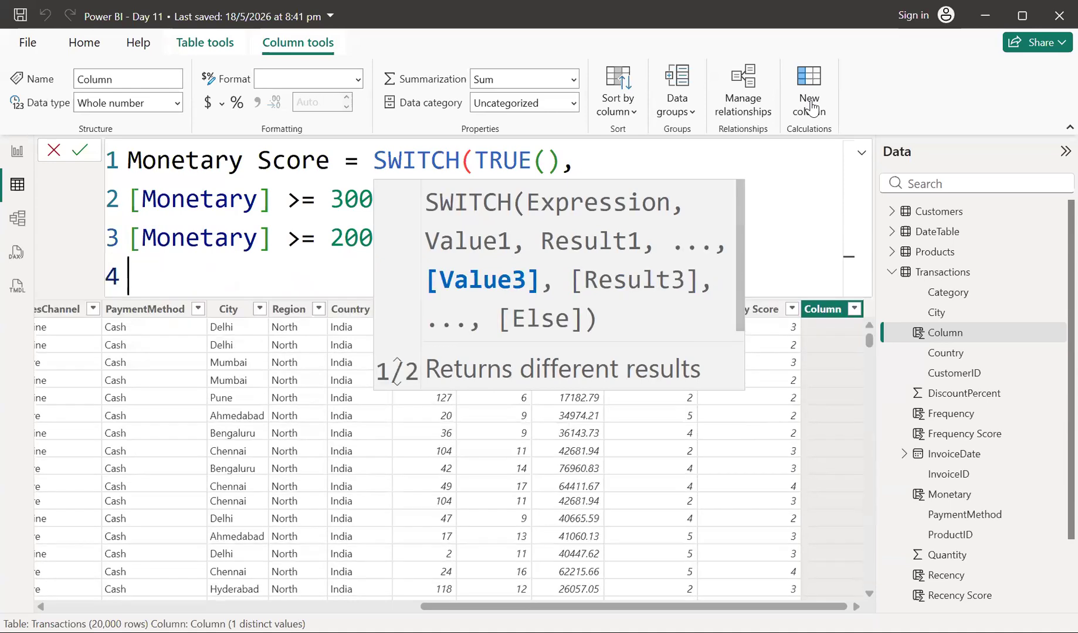
text([)
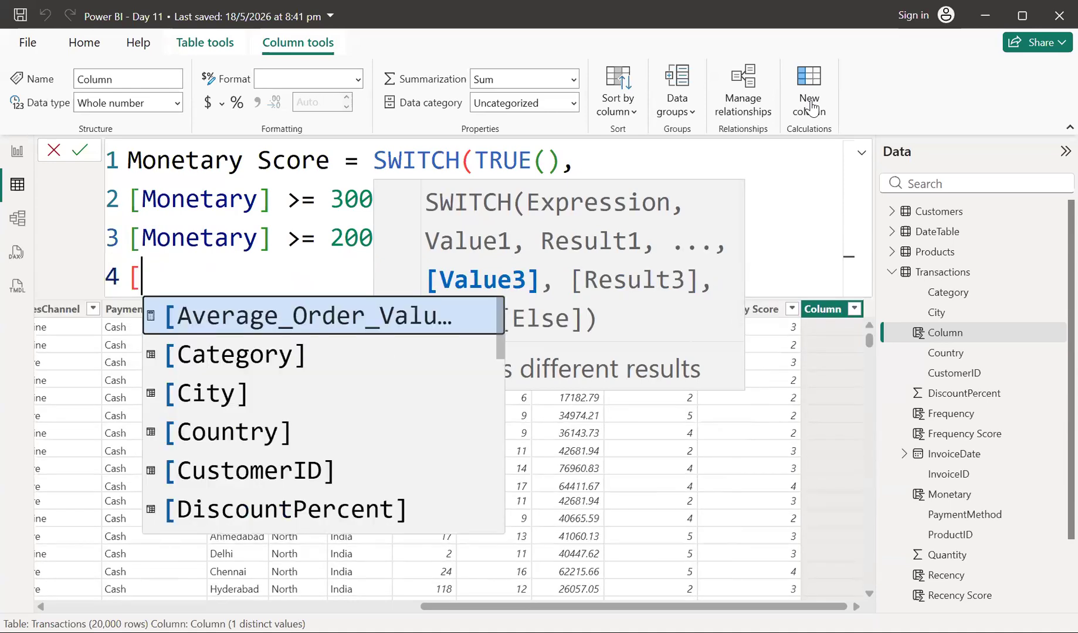
text(mon)
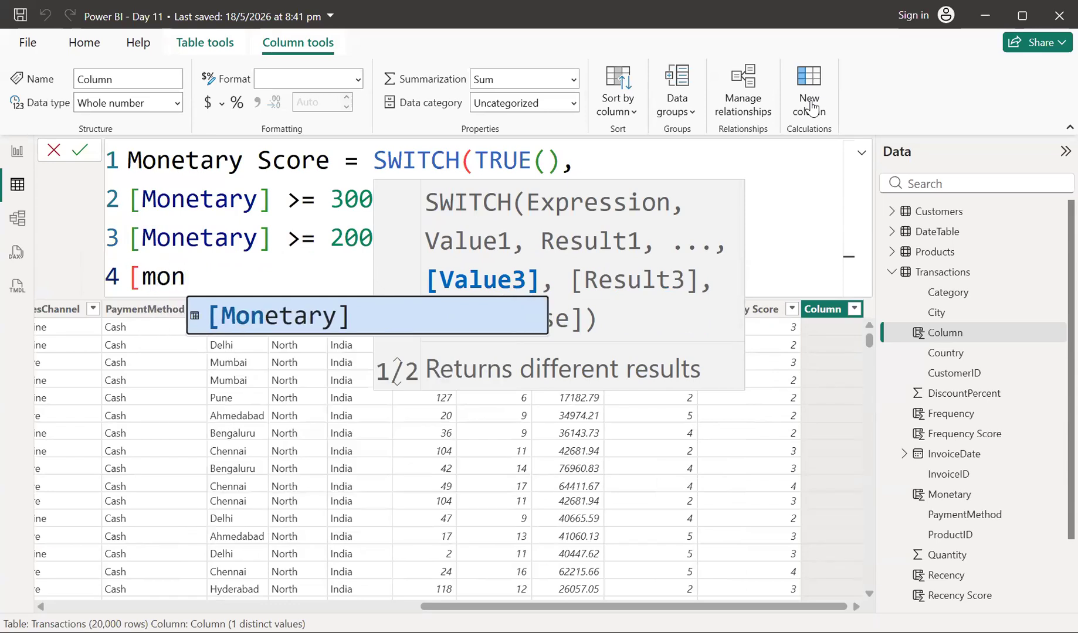
key(Tab)
text(>= 100)
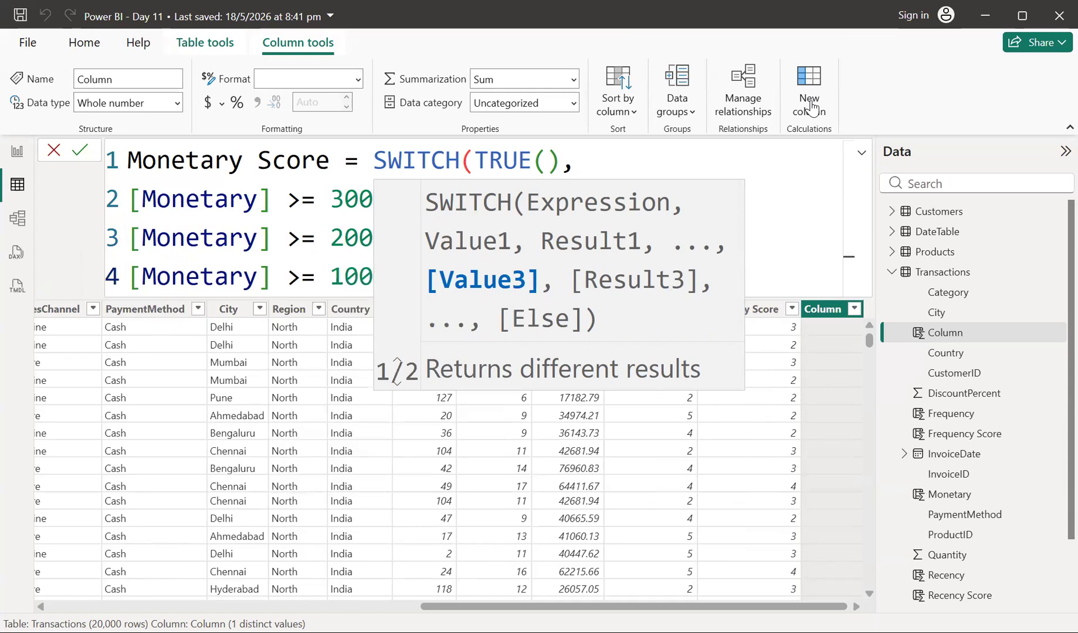
text(, 3,)
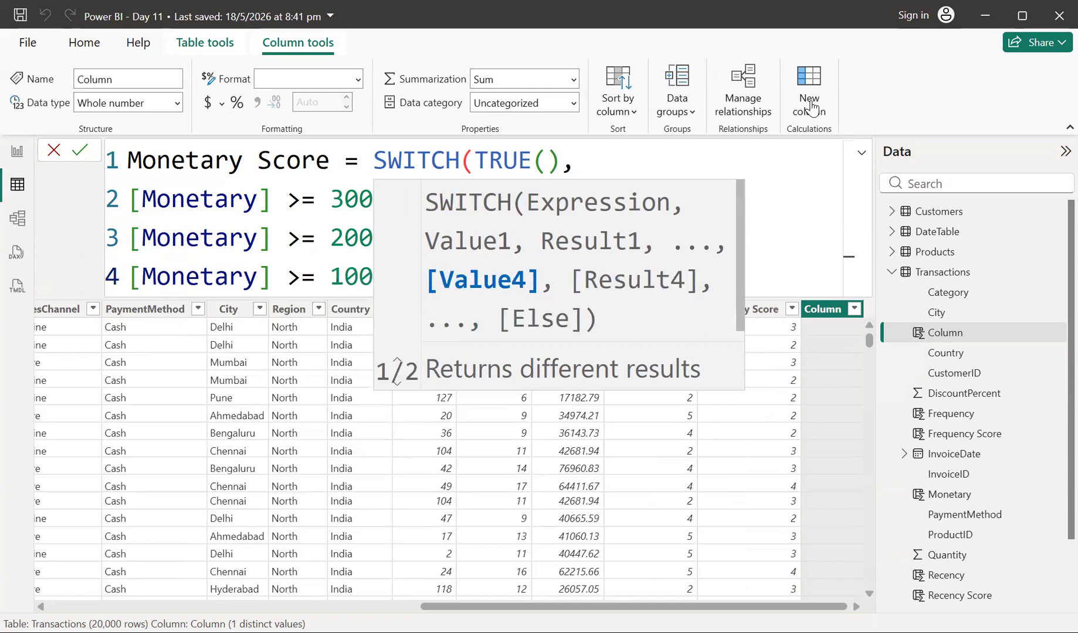
Add a fourth SWITCH condition on a new line giving score 2 for [Monetary] >= 5000
key(shift+Return)
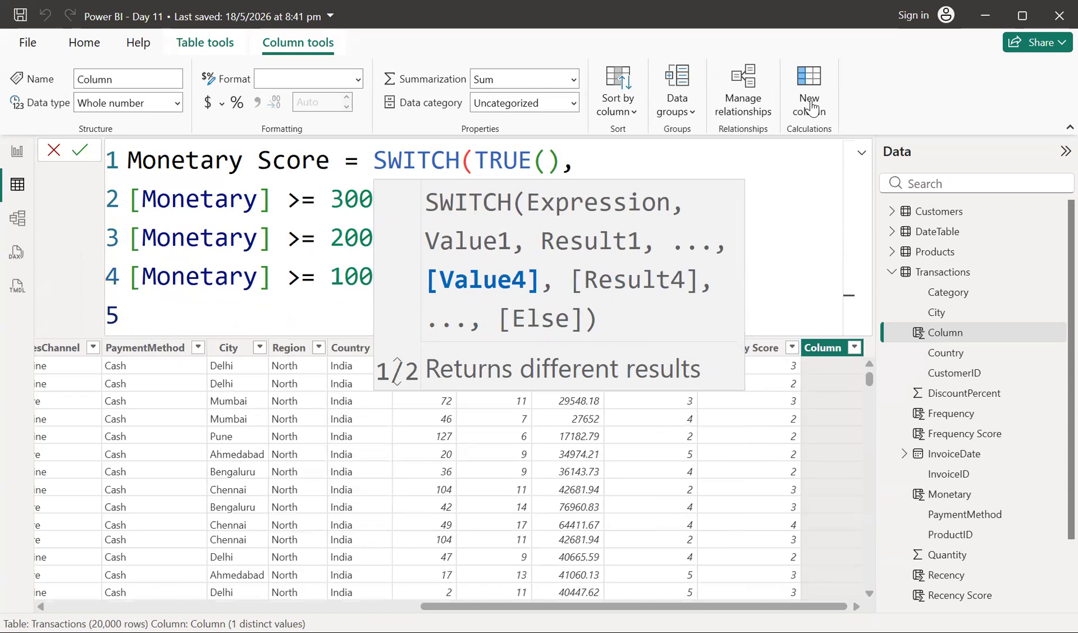
text([mo)
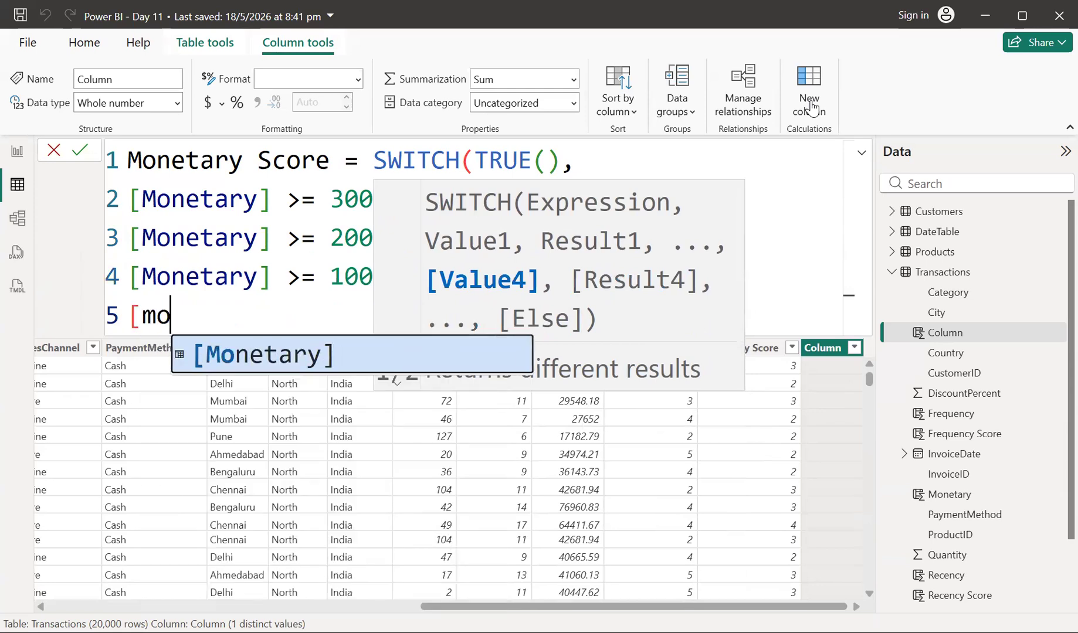
key(Tab)
text(>)
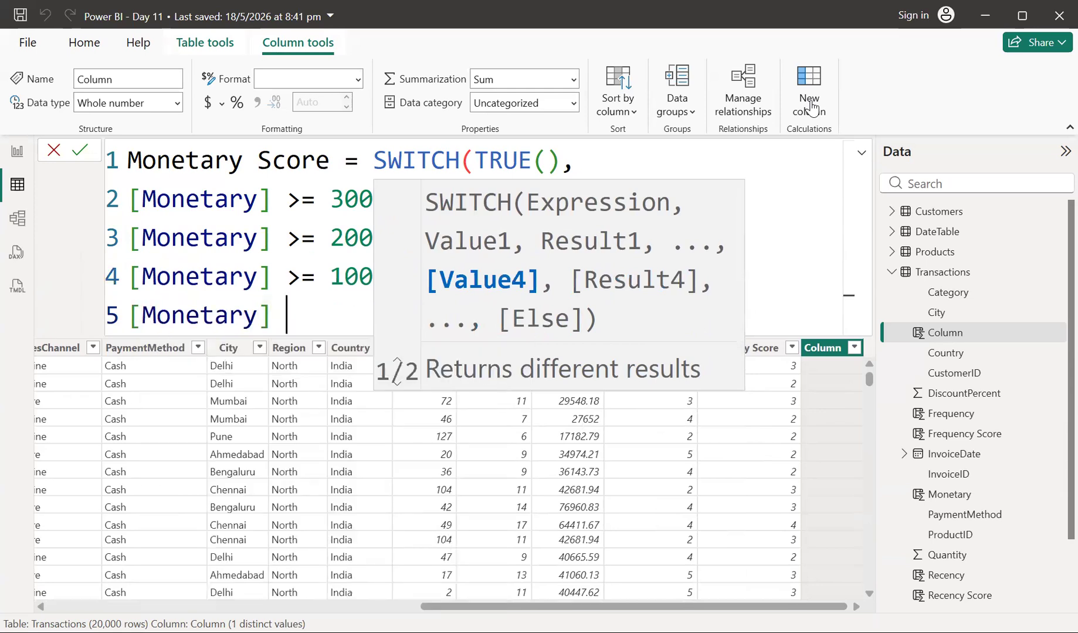
text(= 500)
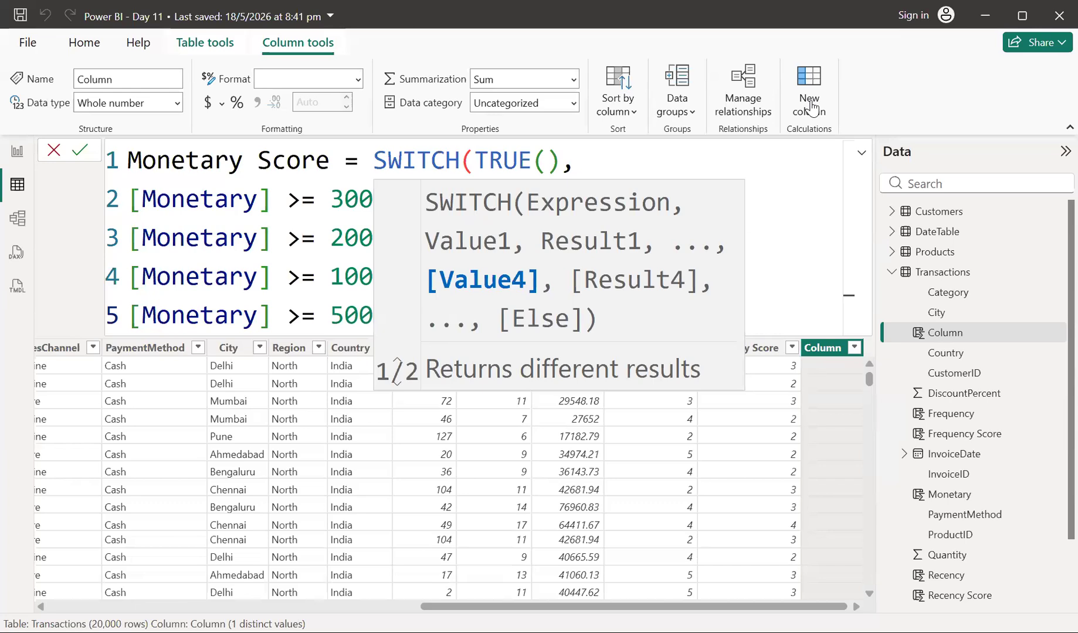
text(, 2,)
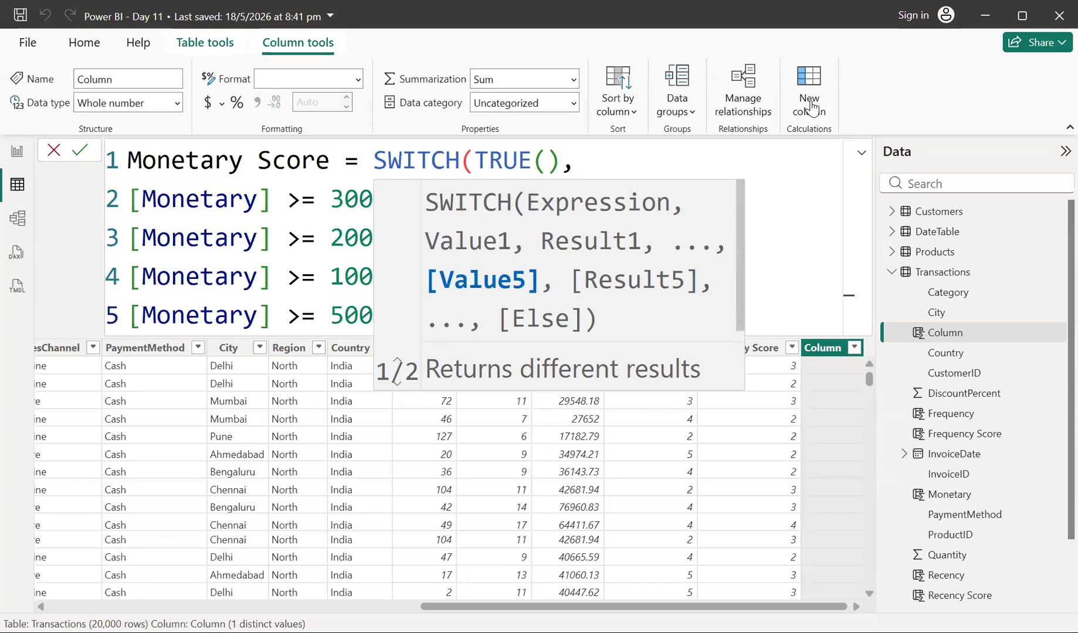
Add 1 as the default score on the last line of the SWITCH and commit the Monetary Score formula
key(Return)
text(1)
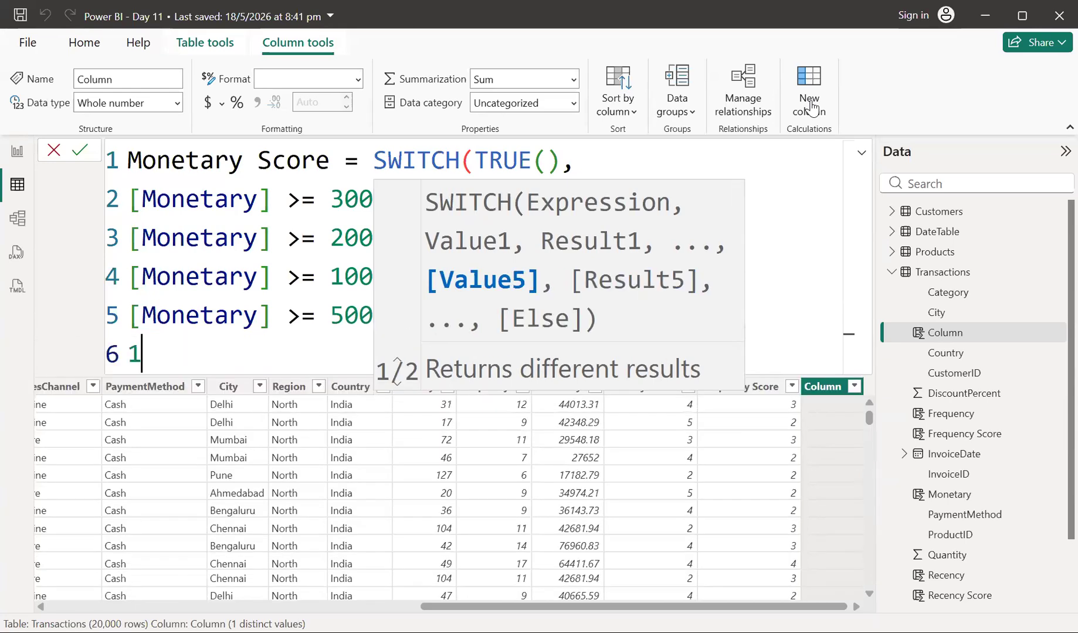
text())
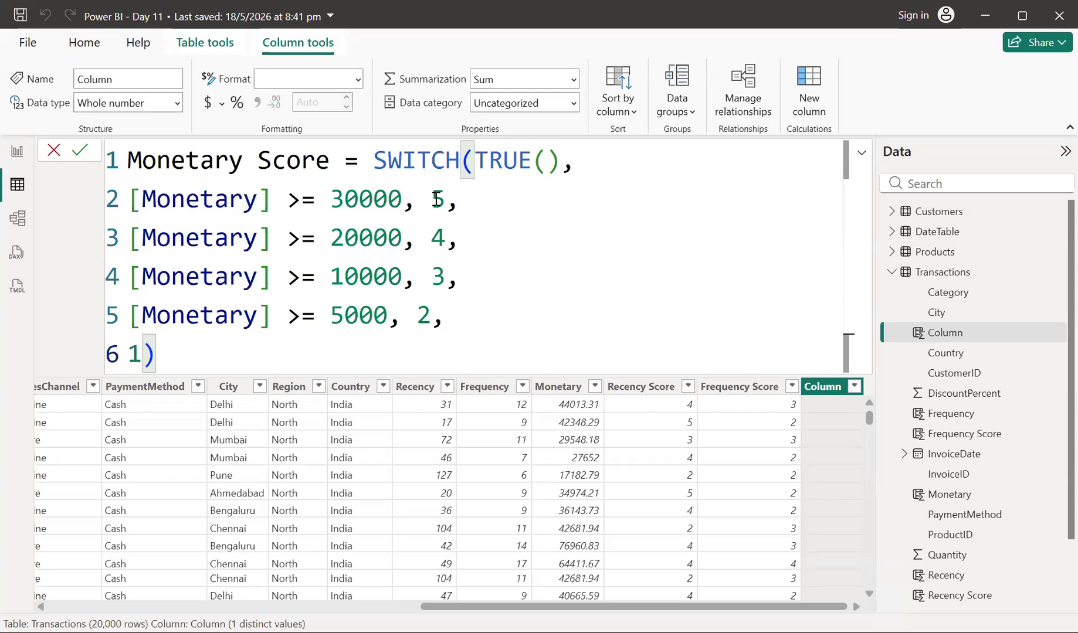
key(Return)
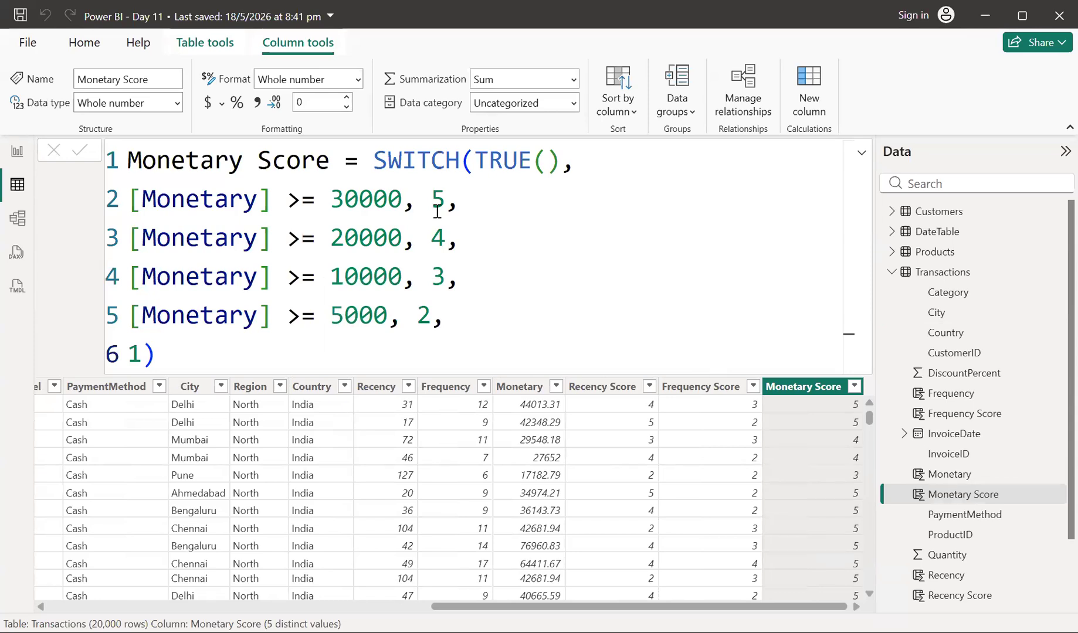
Review the SWITCH formulas of the Recency Score, Frequency Score and Monetary Score columns
click(703, 390)
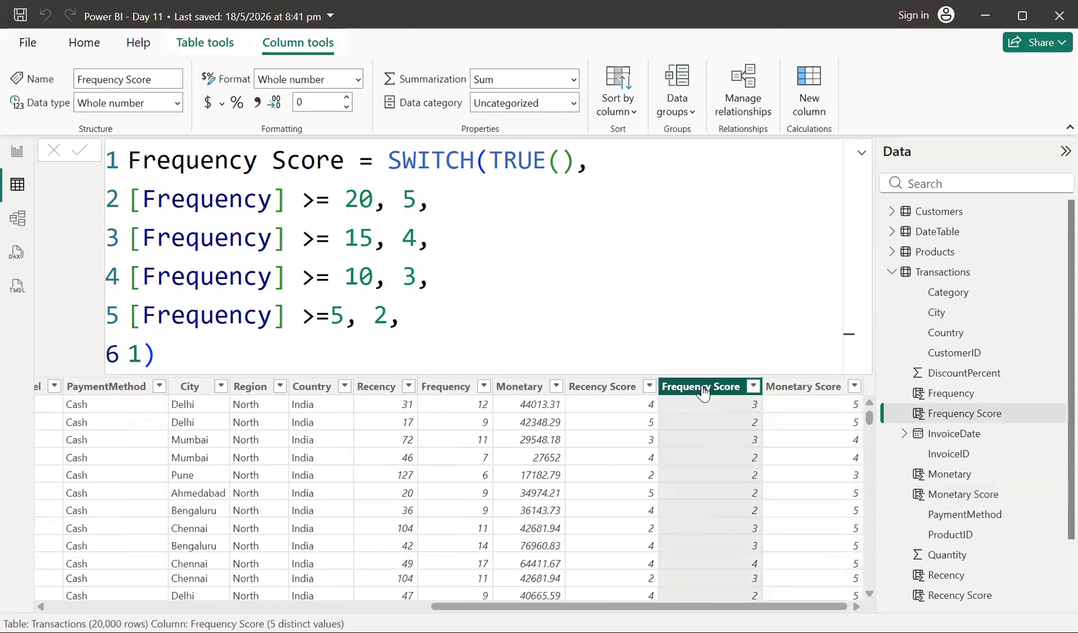
click(615, 387)
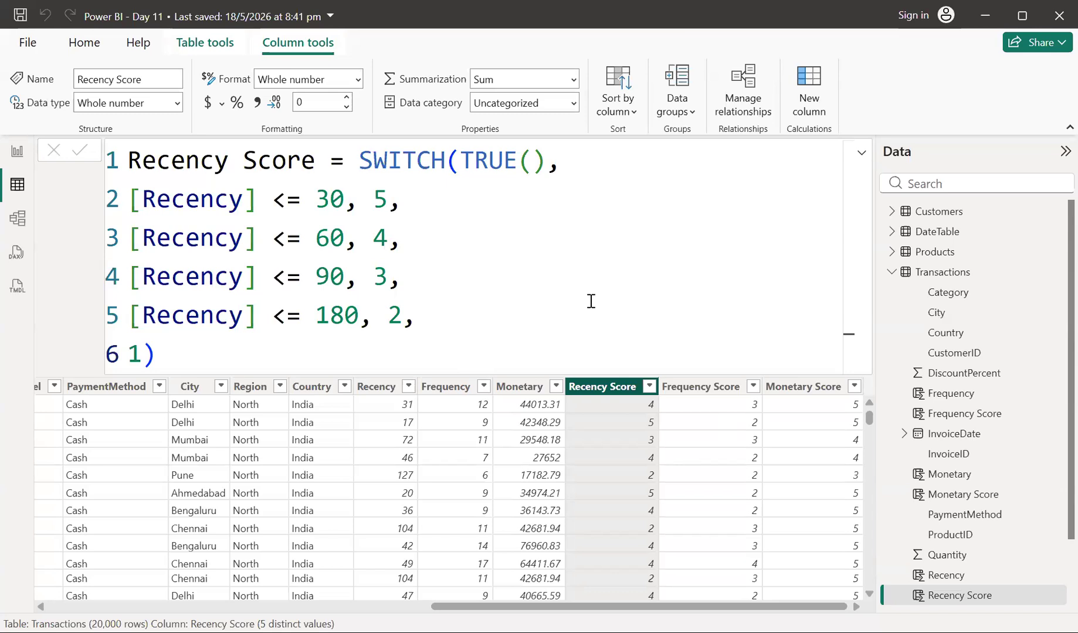
click(808, 104)
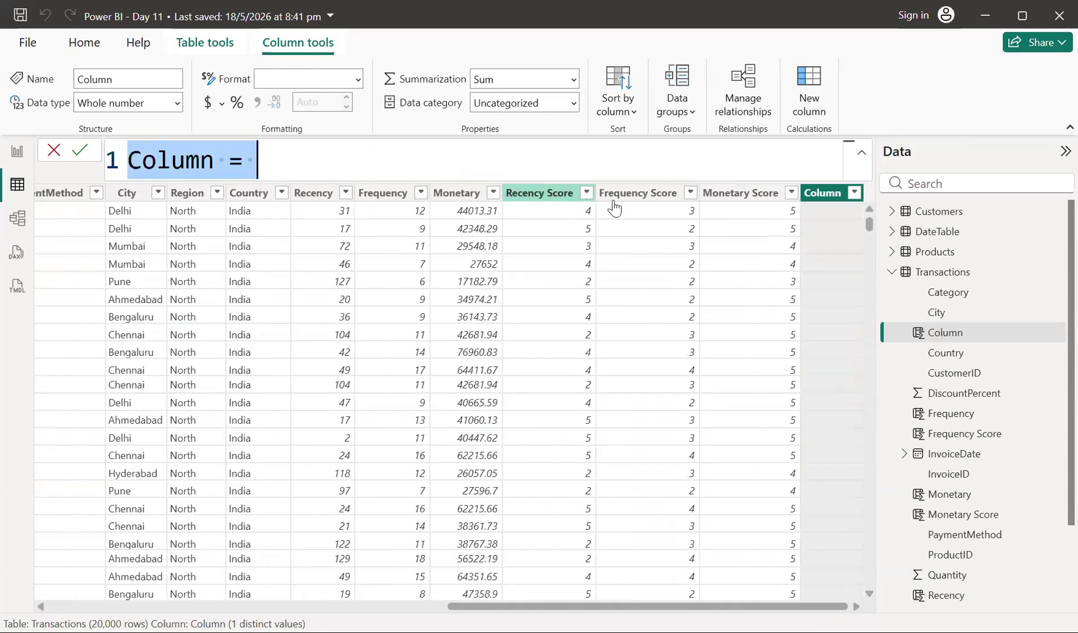
click(634, 198)
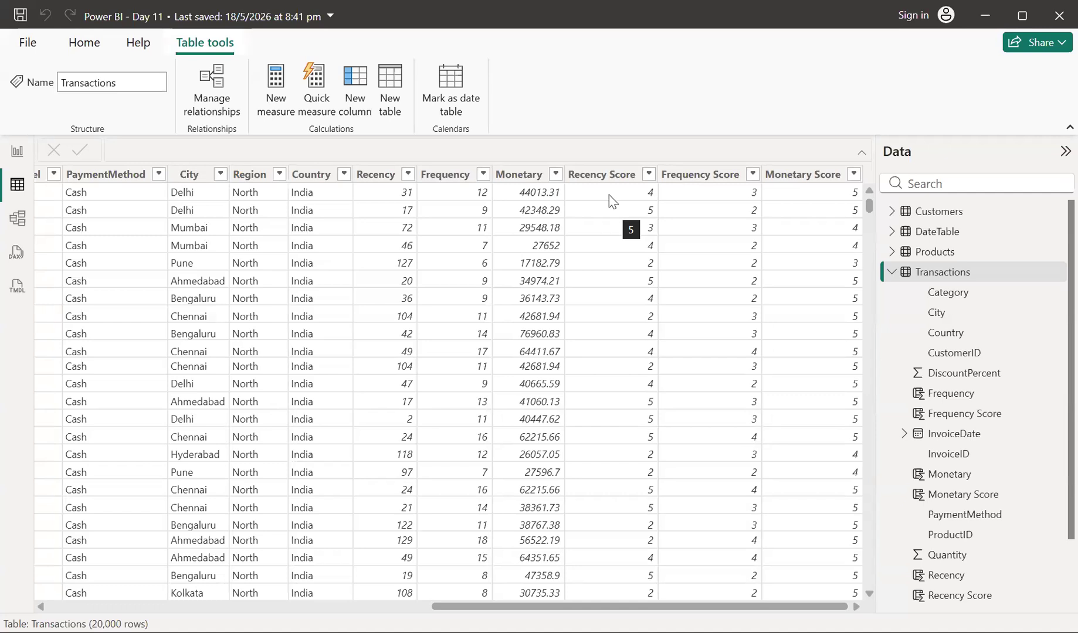
click(598, 175)
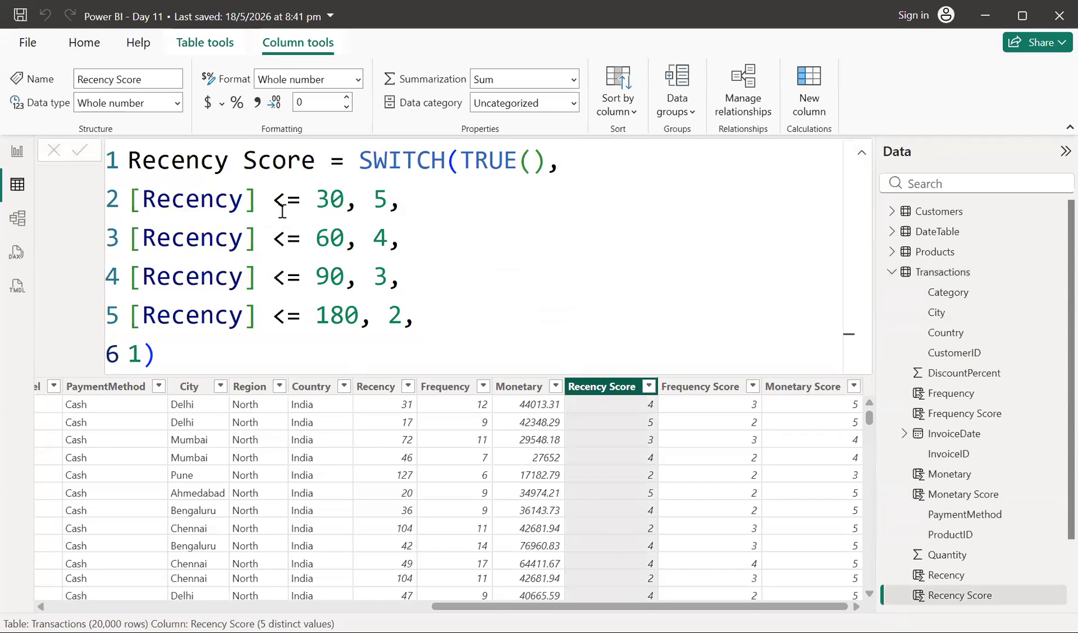
click(700, 389)
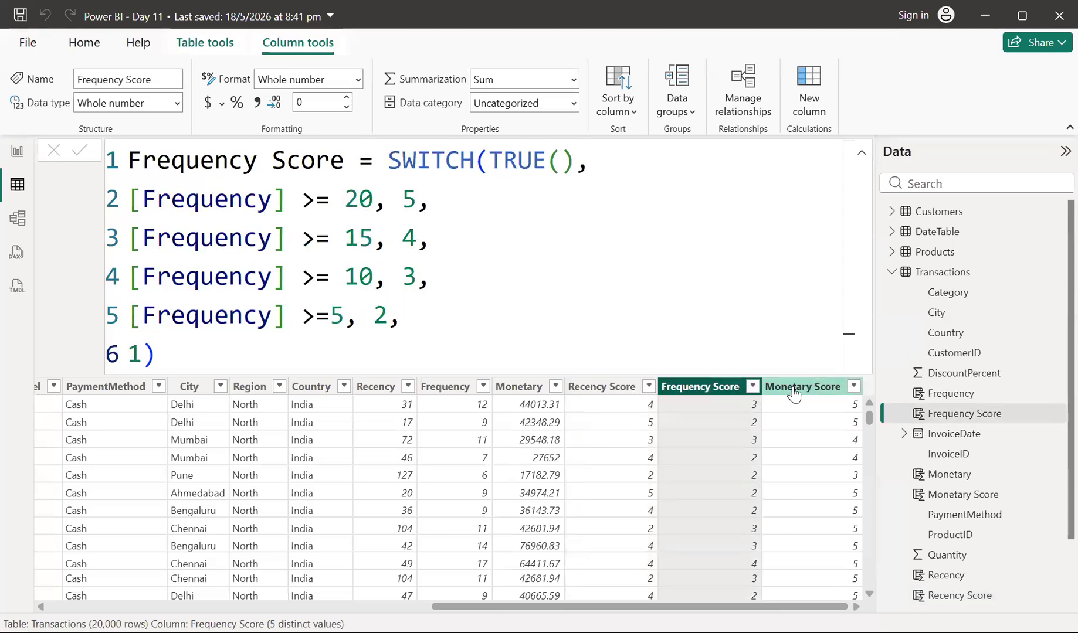
click(794, 390)
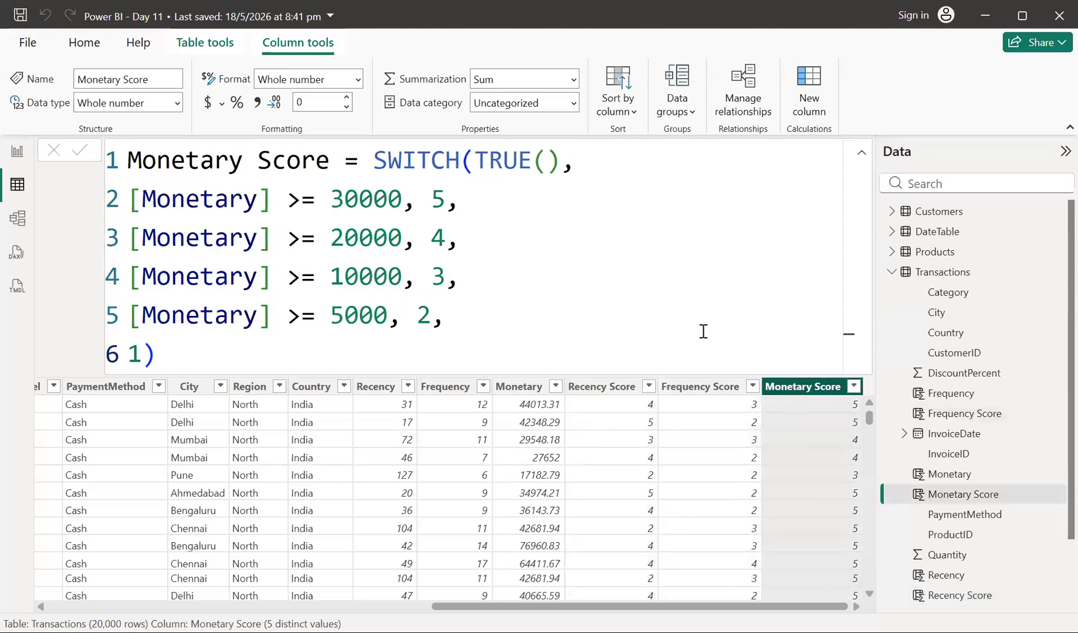
Add a calculated column named Customer Segment whose formula starts a SWITCH function with TRUE() as its expression
click(807, 104)
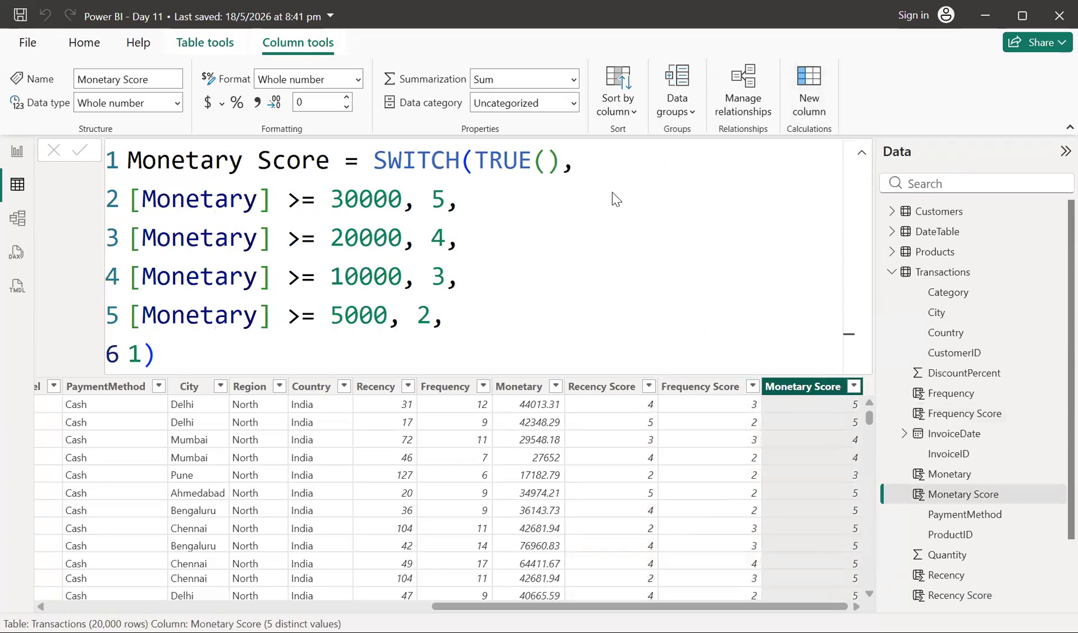
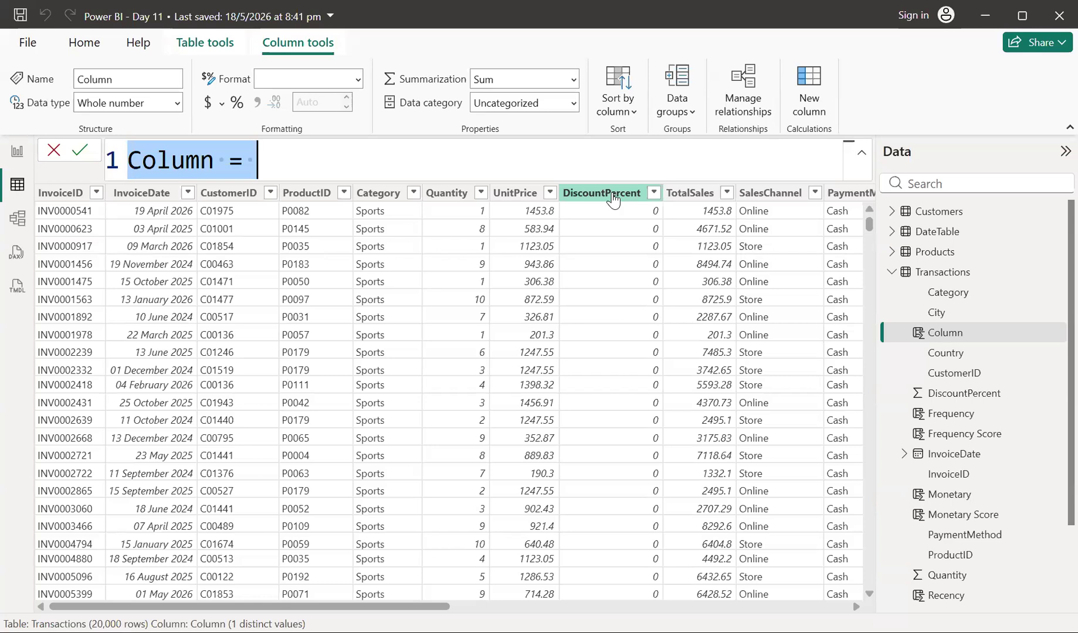
text(Cus)
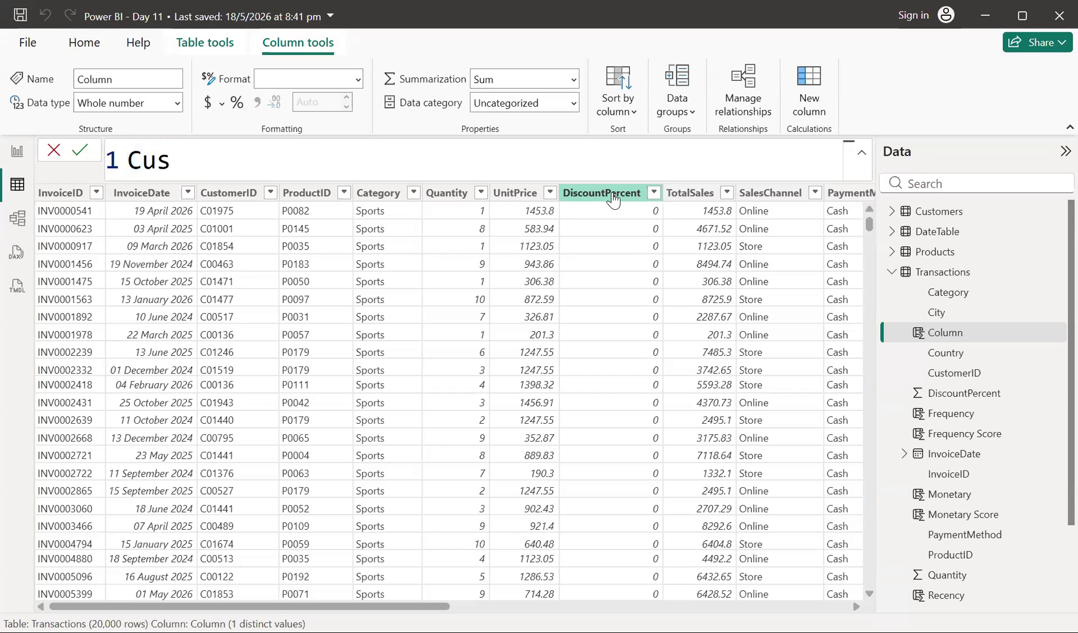
text(tomer )
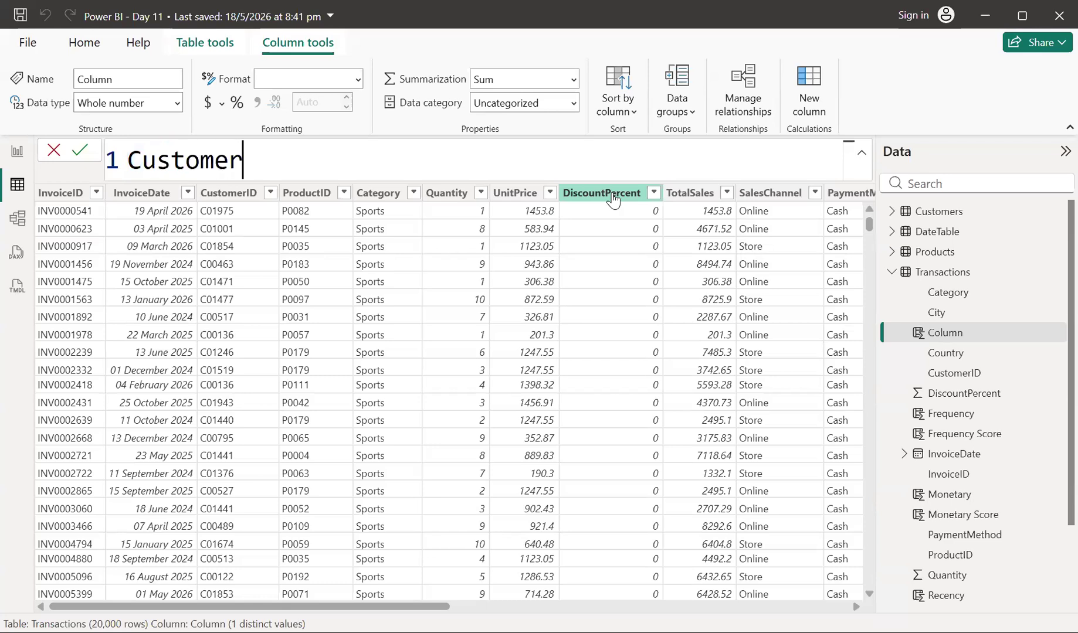
text(Segment )
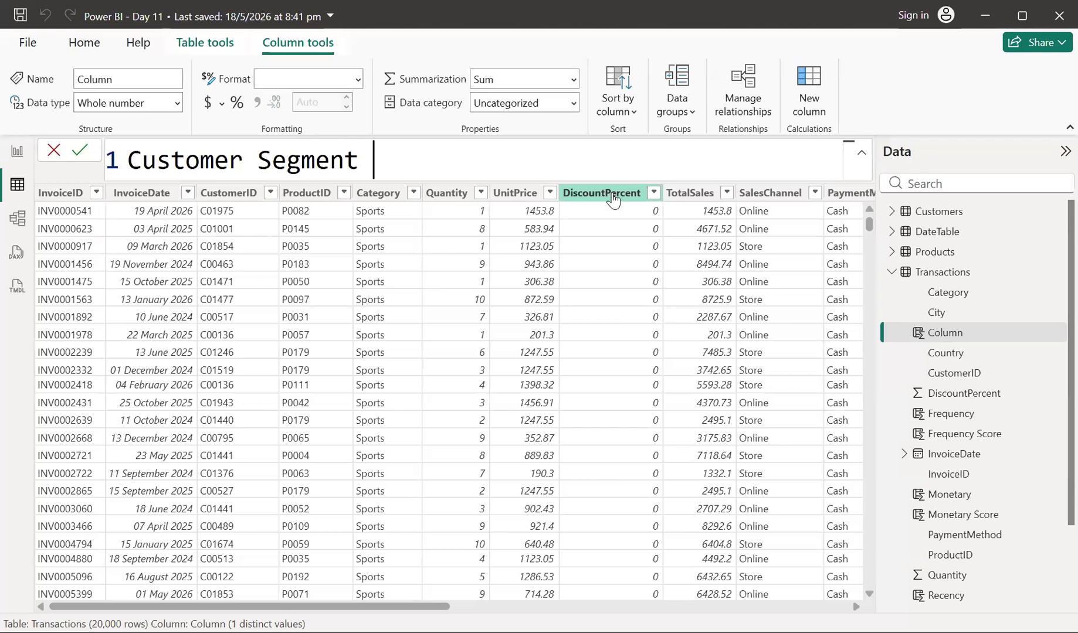
text(-)
key(BackSpace)
text(= S)
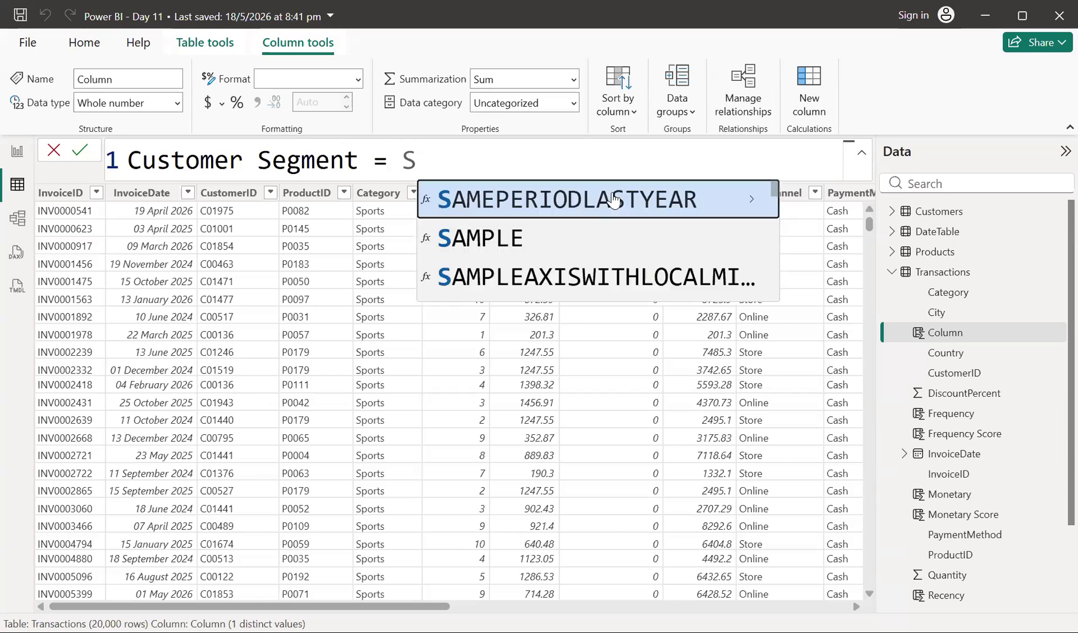
text(wi)
key(Tab)
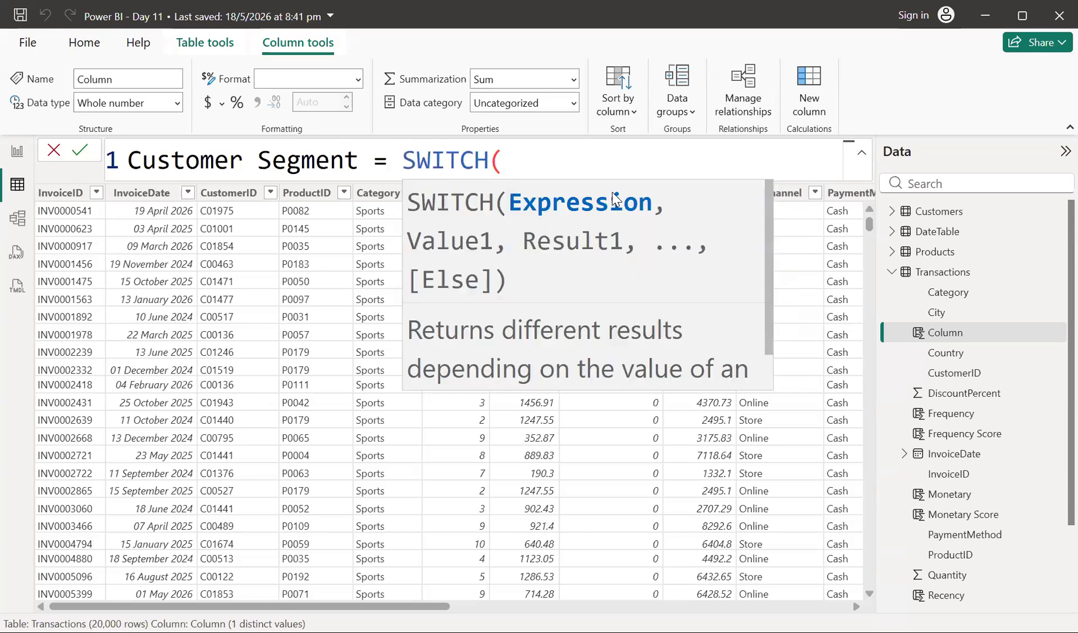
text(tru)
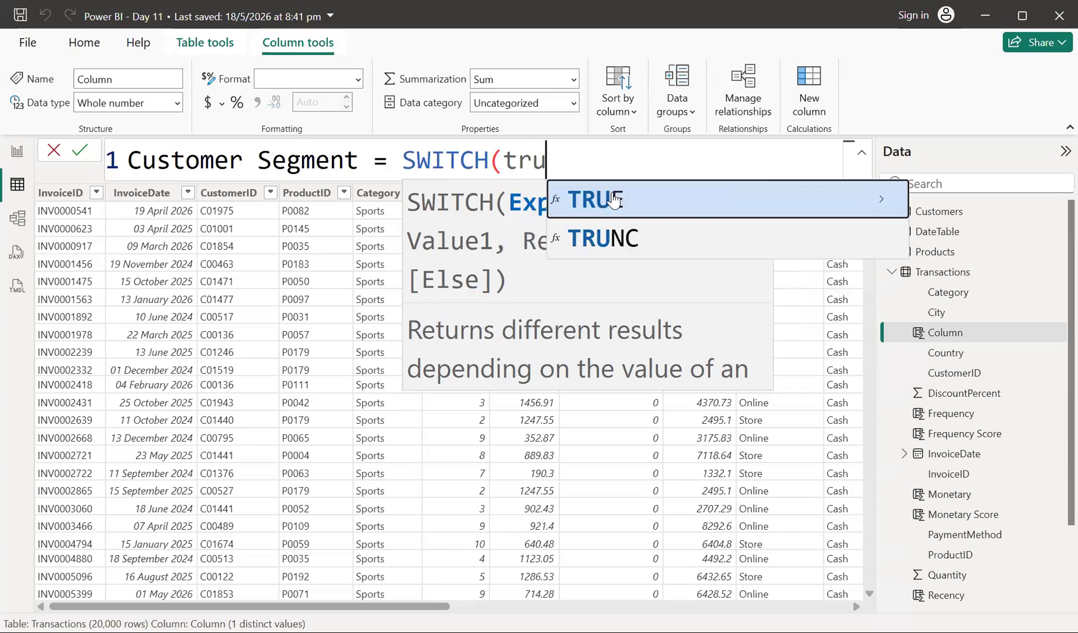
click(614, 200)
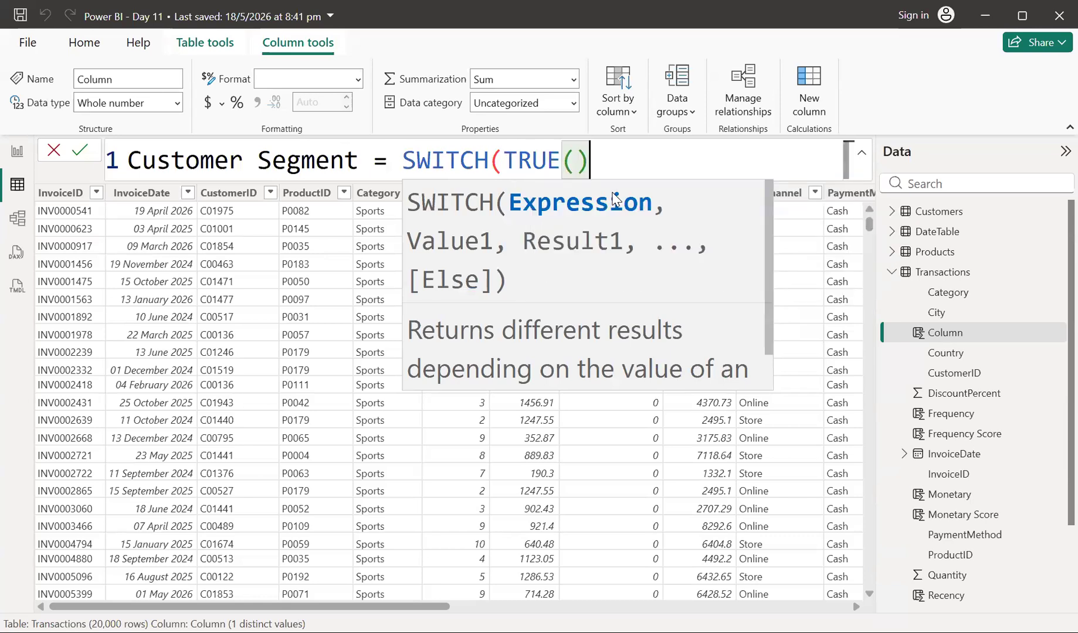
text(,)
Start the first SWITCH condition on new lines with [Recency Score] >= 4 && and [Frequency Score] >= 4 &&
key(shift+Return)
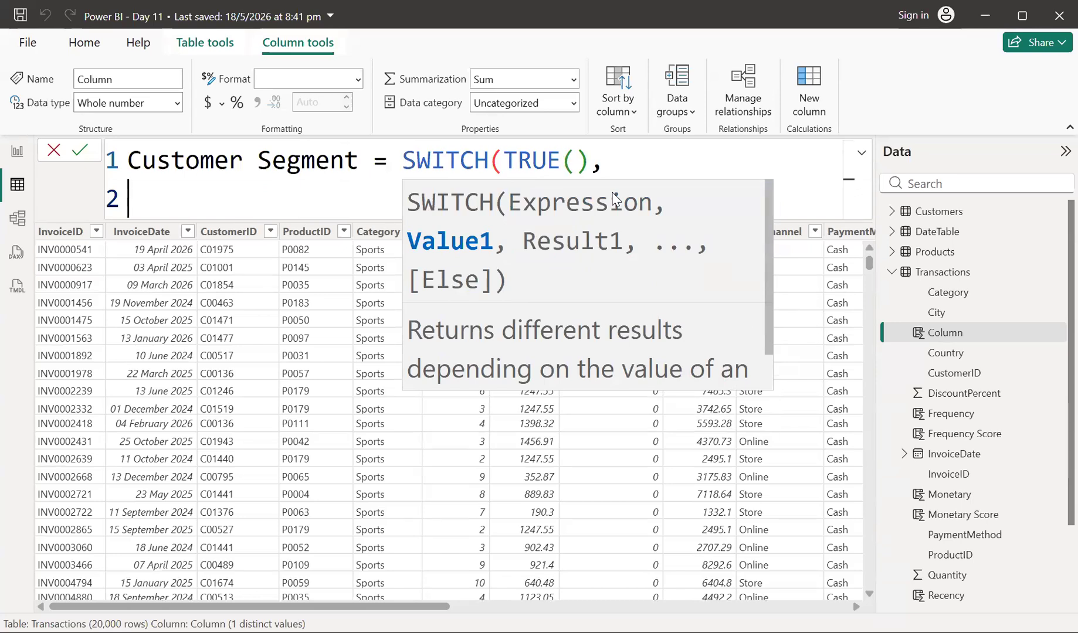
text([re)
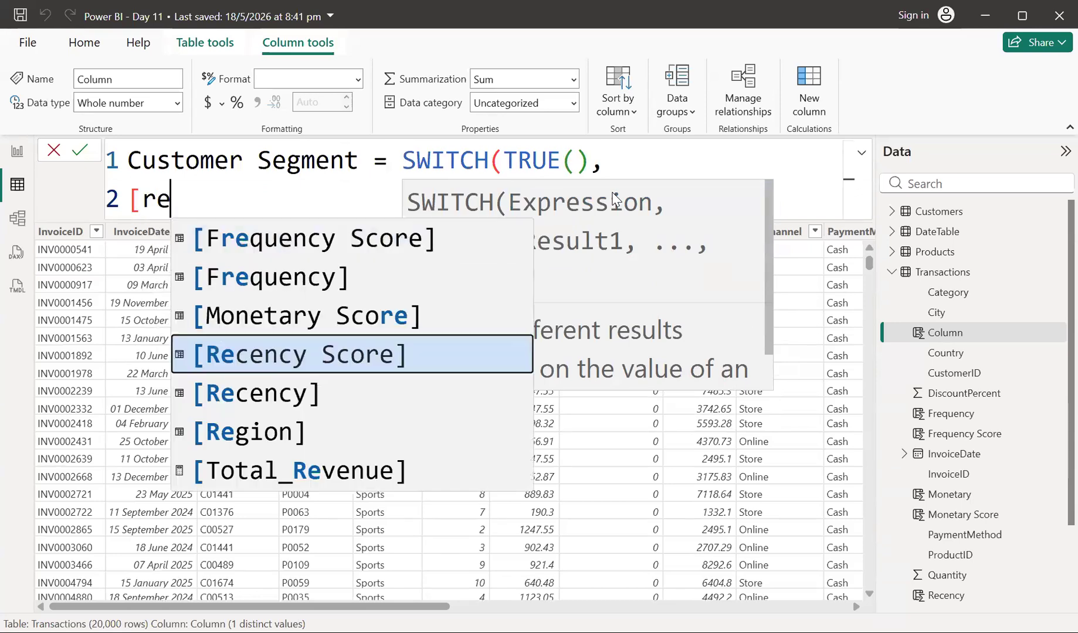
key(Tab)
text(>=)
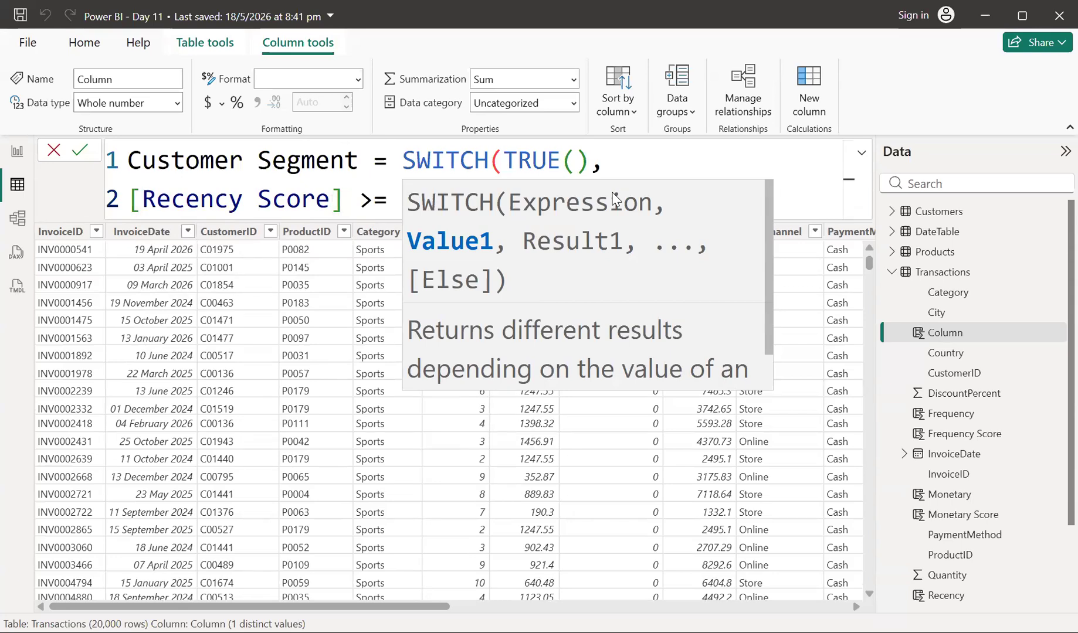
key(shift+Return)
text([)
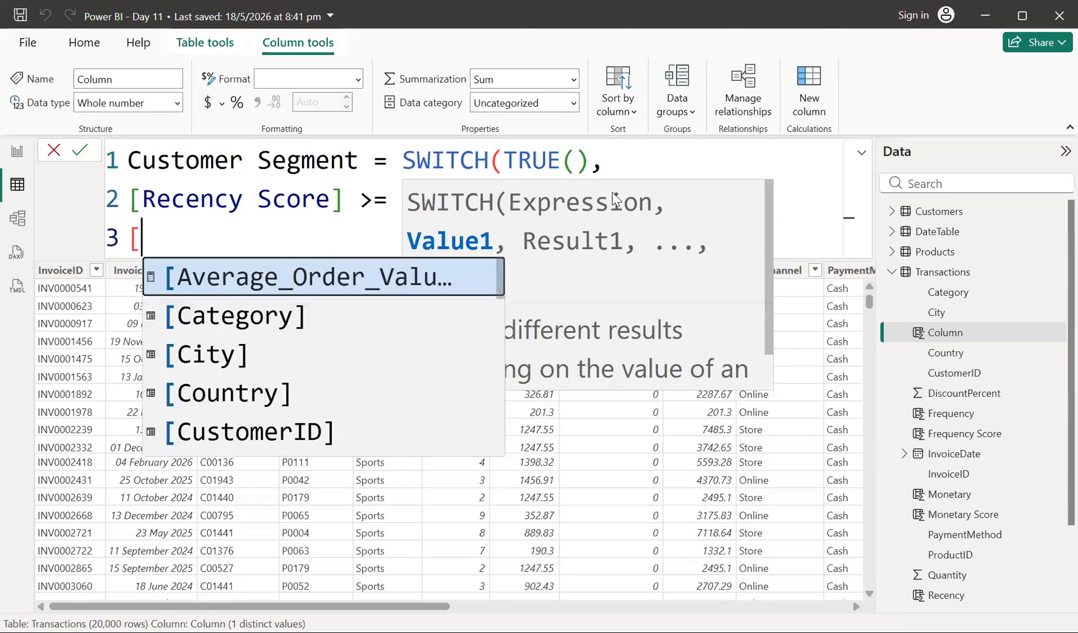
text(fre)
key(Tab)
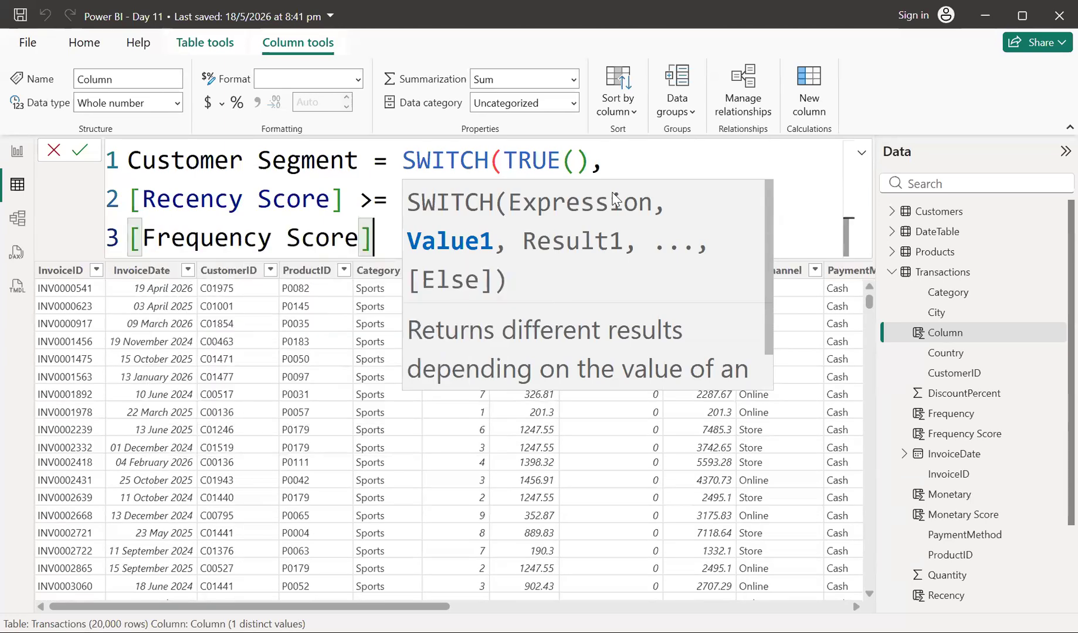
text(>)
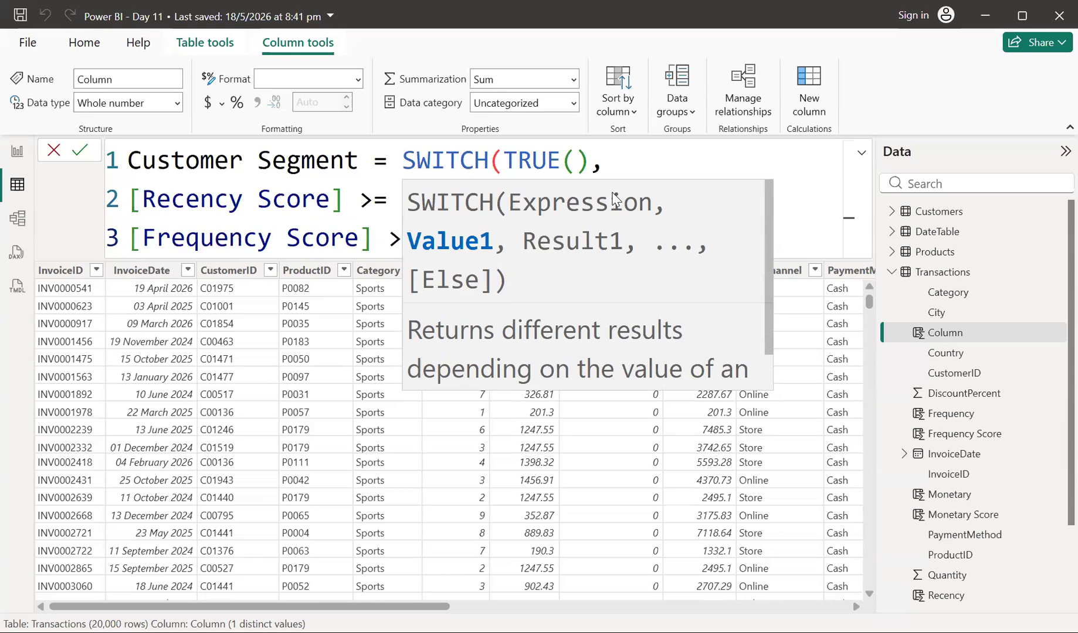
Complete the first SWITCH condition on a new line with [Monetary Score] >= 4 followed by a comma
key(shift+Return)
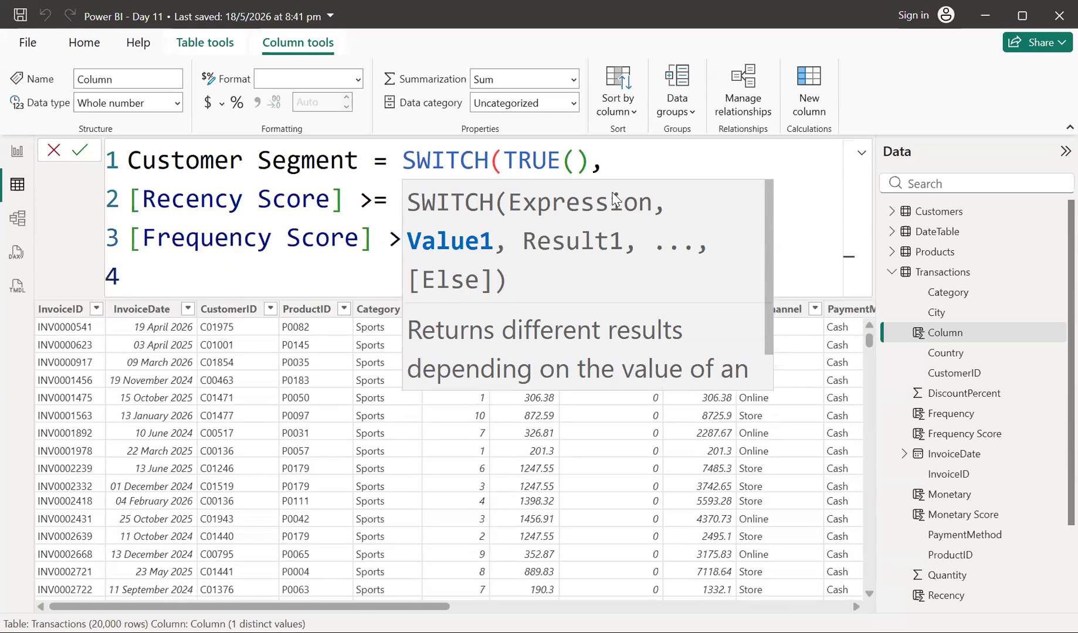
text([)
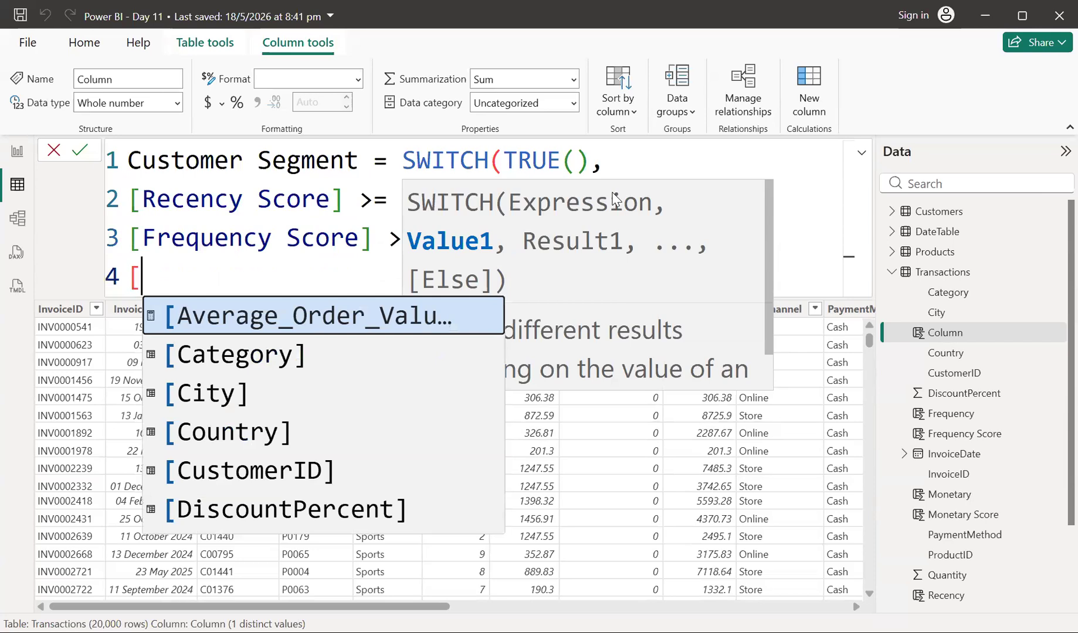
text(mo)
key(Tab)
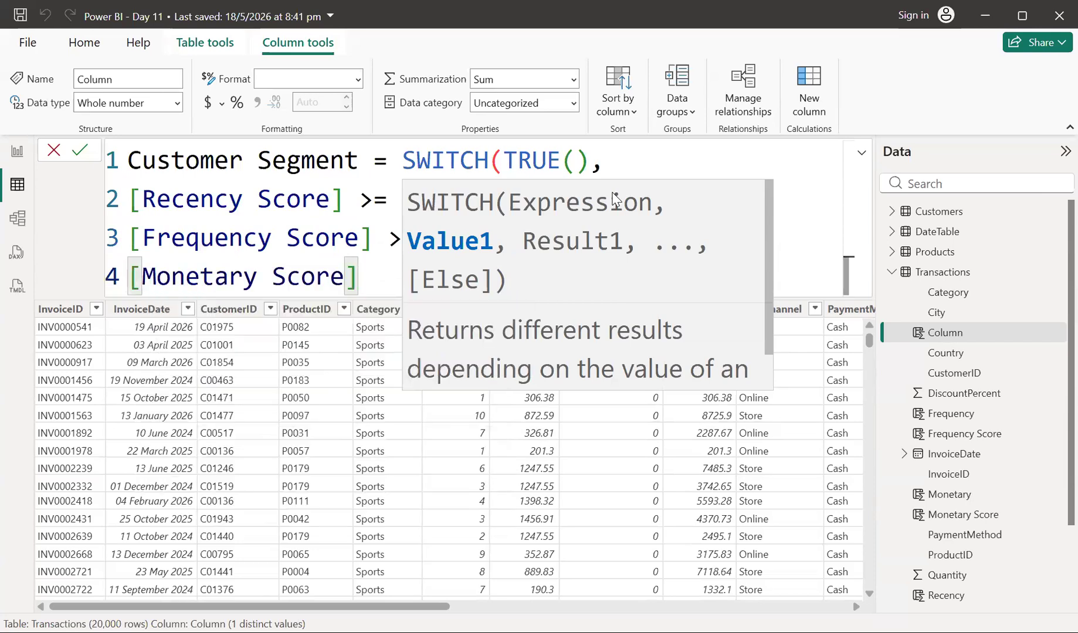
text(>=)
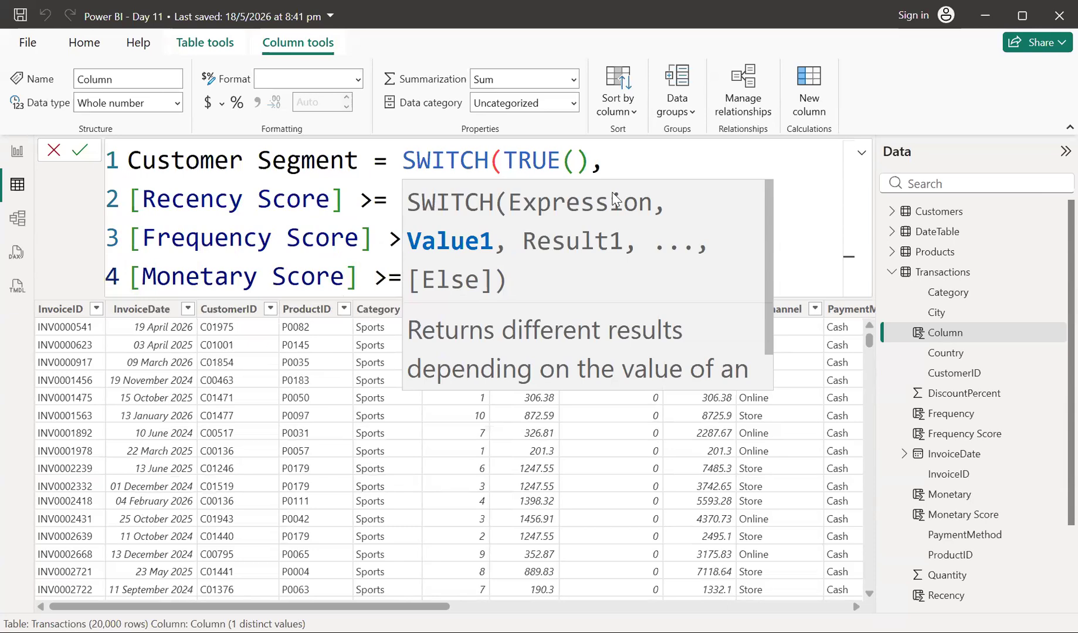
text(,)
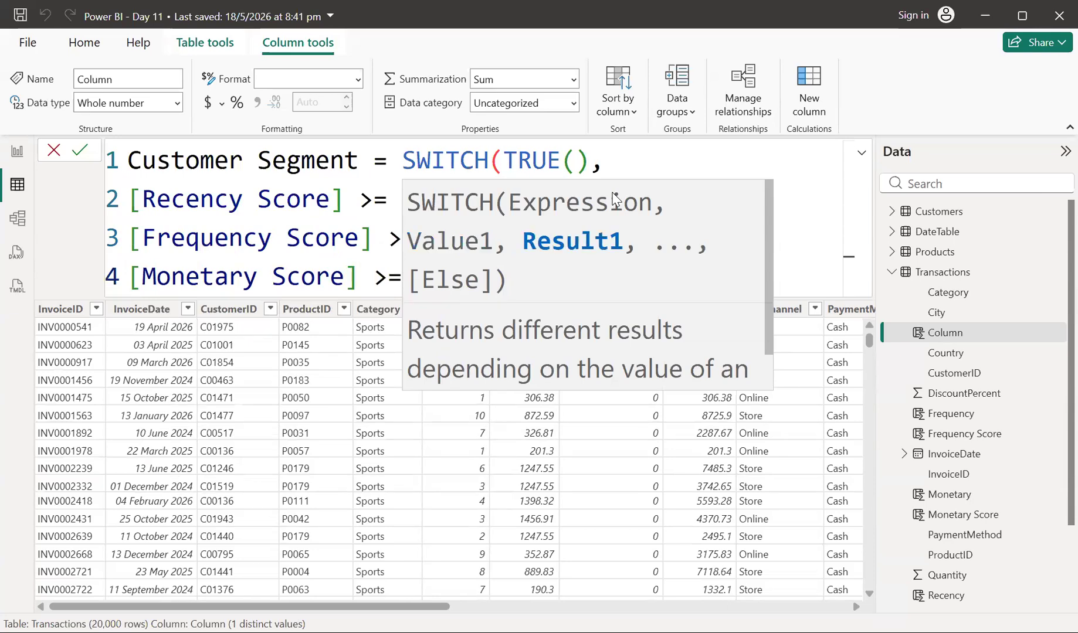
Enter "Premium Customers" with a trailing comma on a new line as the result of the first condition
key(shift+Return)
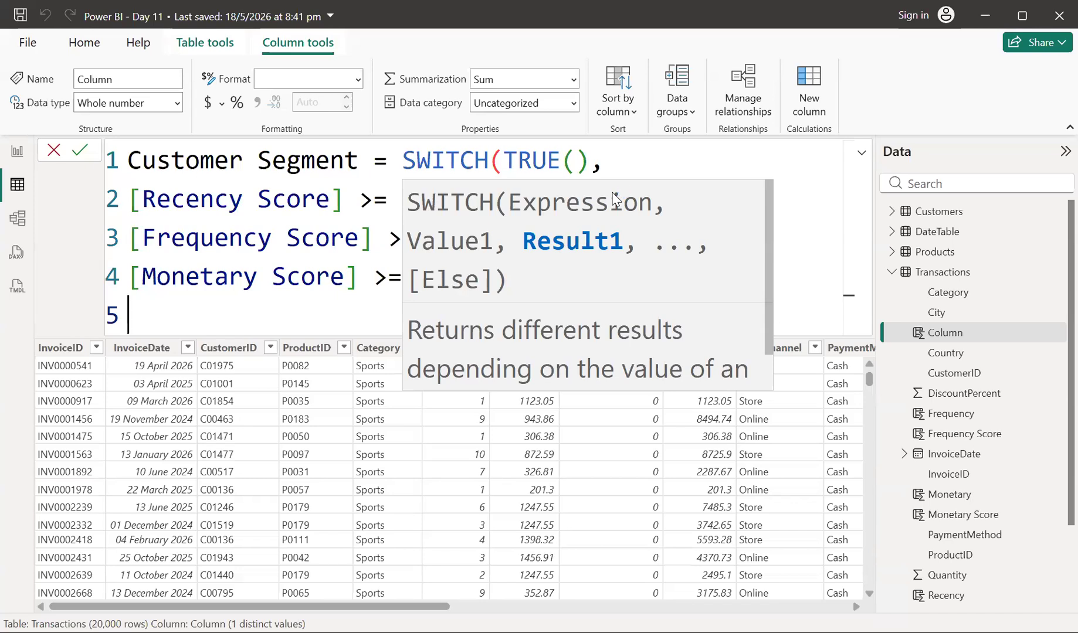
text("Pre)
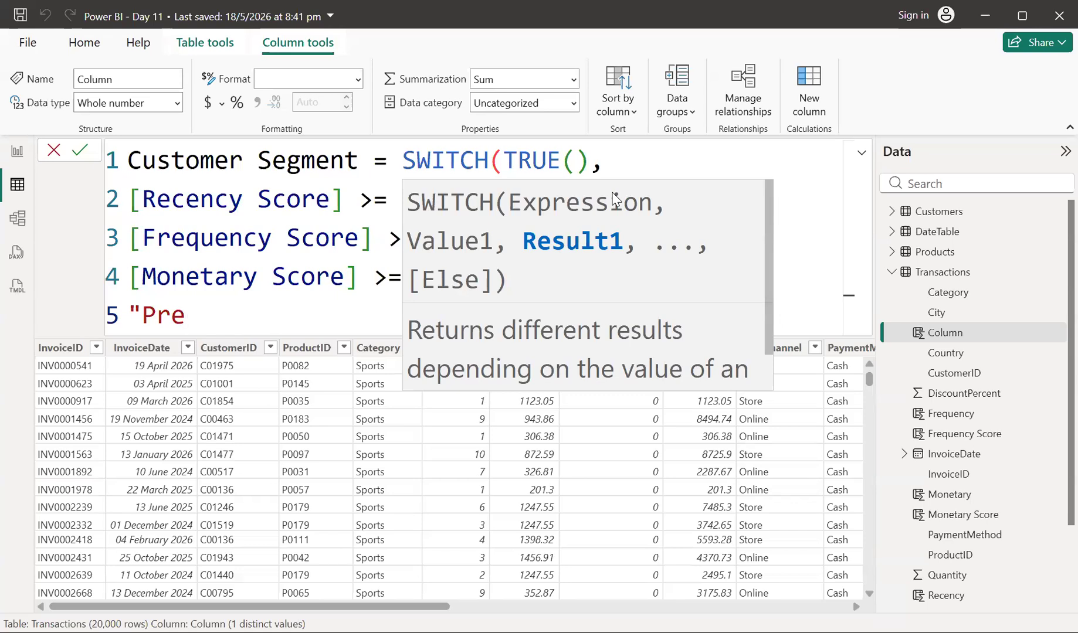
text(mium )
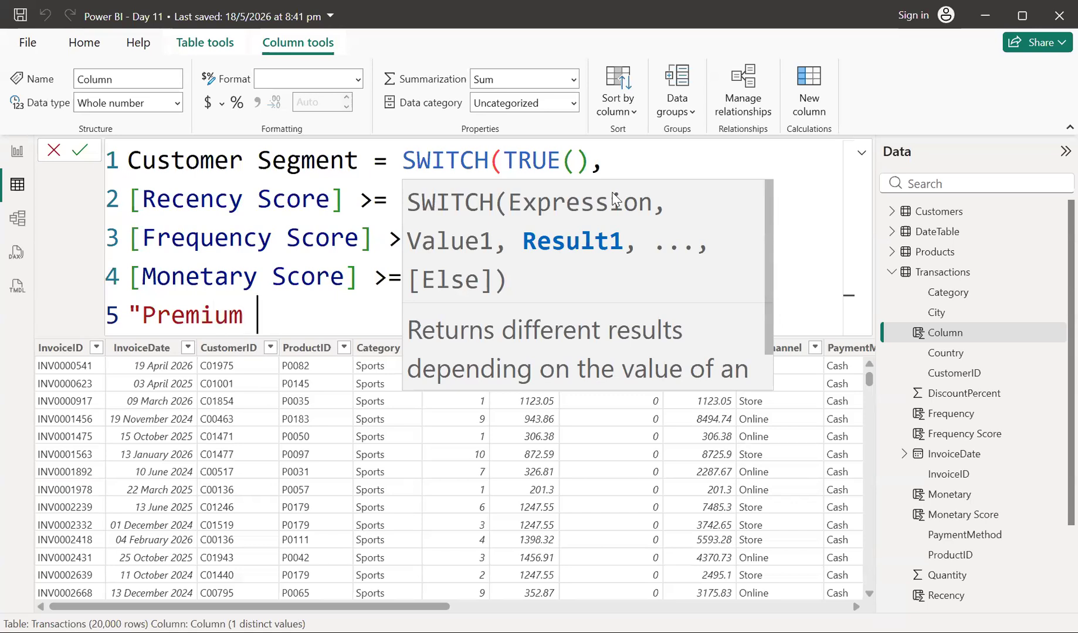
text(Cust)
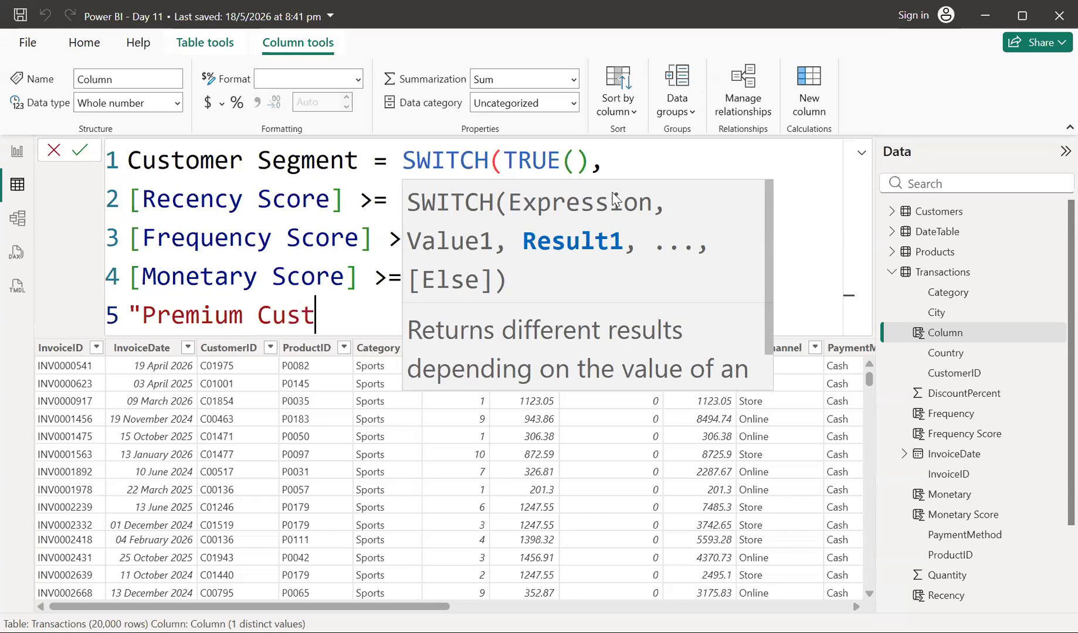
text(omers)
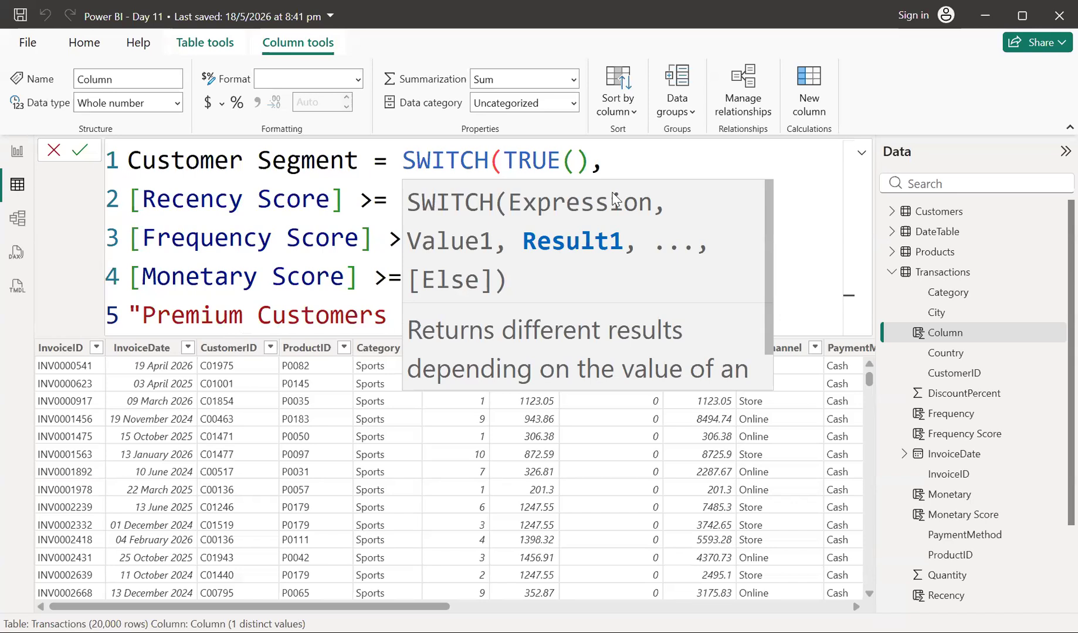
text(")
text(,)
Leave a blank line and add the second SWITCH condition, [Frequency Score] >= 4 && [Monetary Score] >= 3, split over two lines
key(shift+Return)
key(shift+Return)
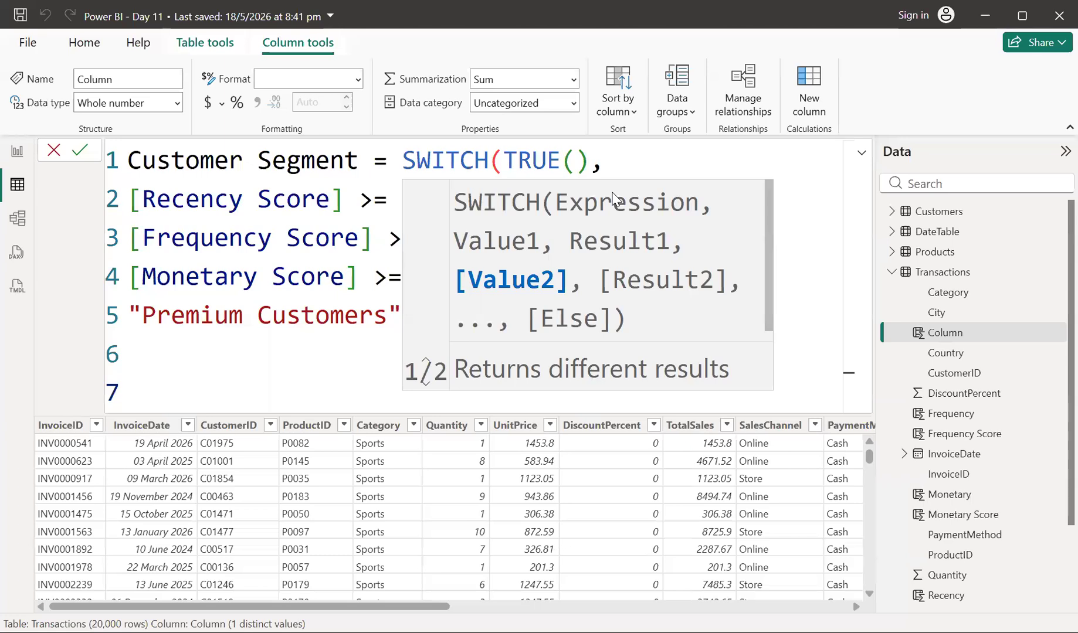
text([fre)
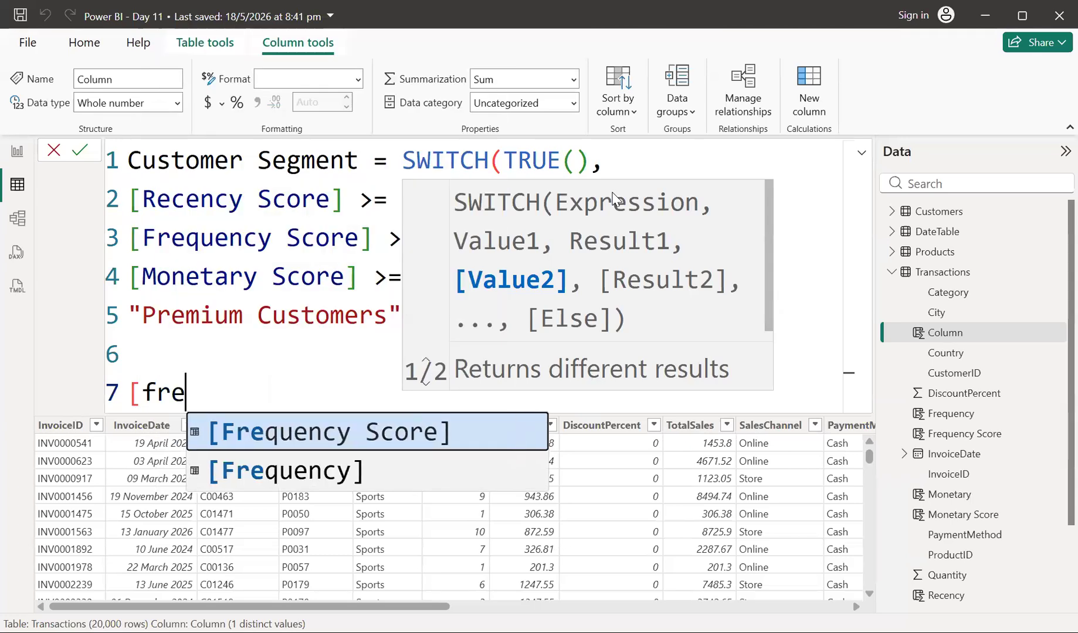
key(Tab)
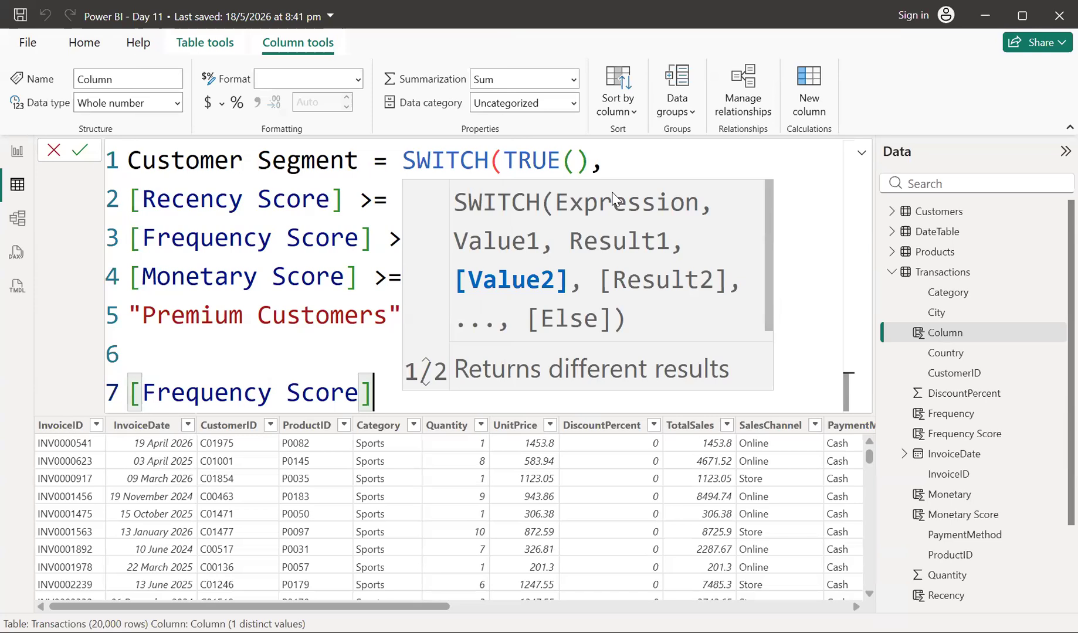
text(>=)
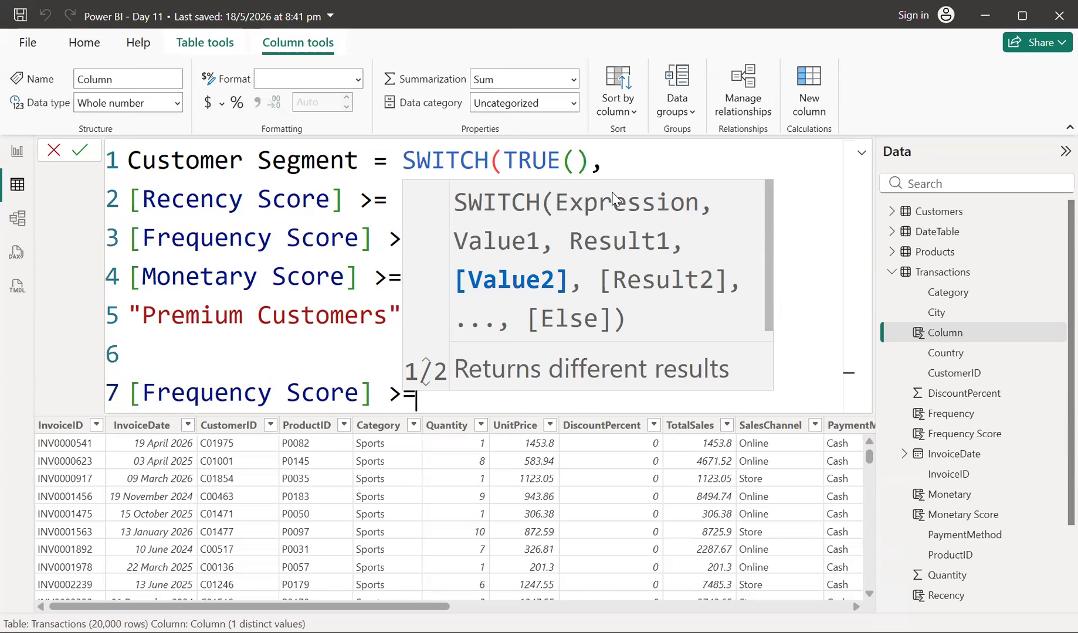
text( 4 &&)
key(shift+Return)
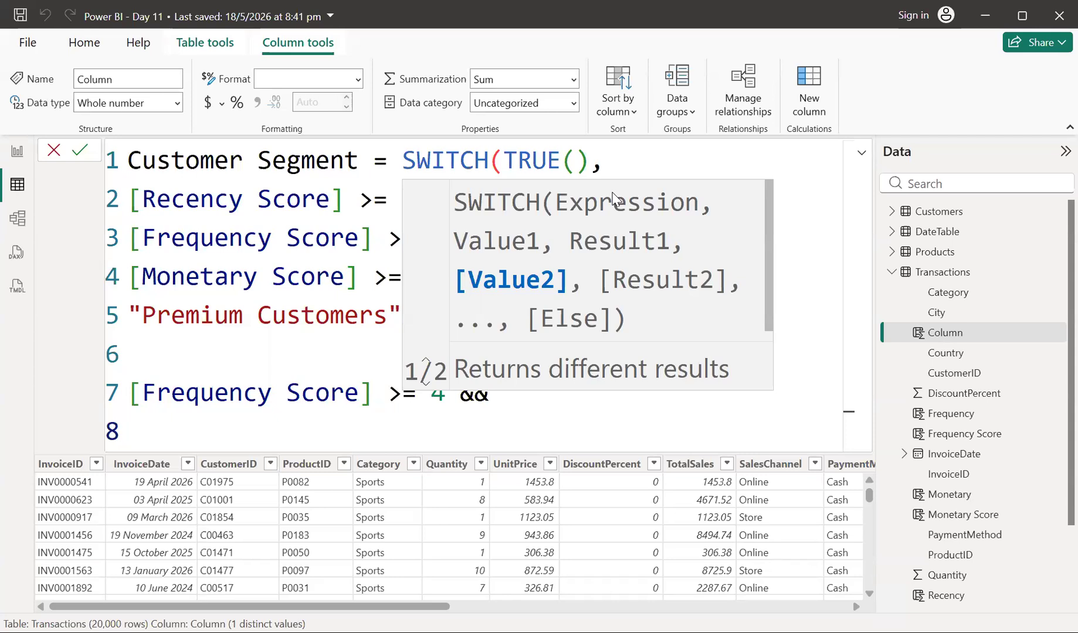
text([mo)
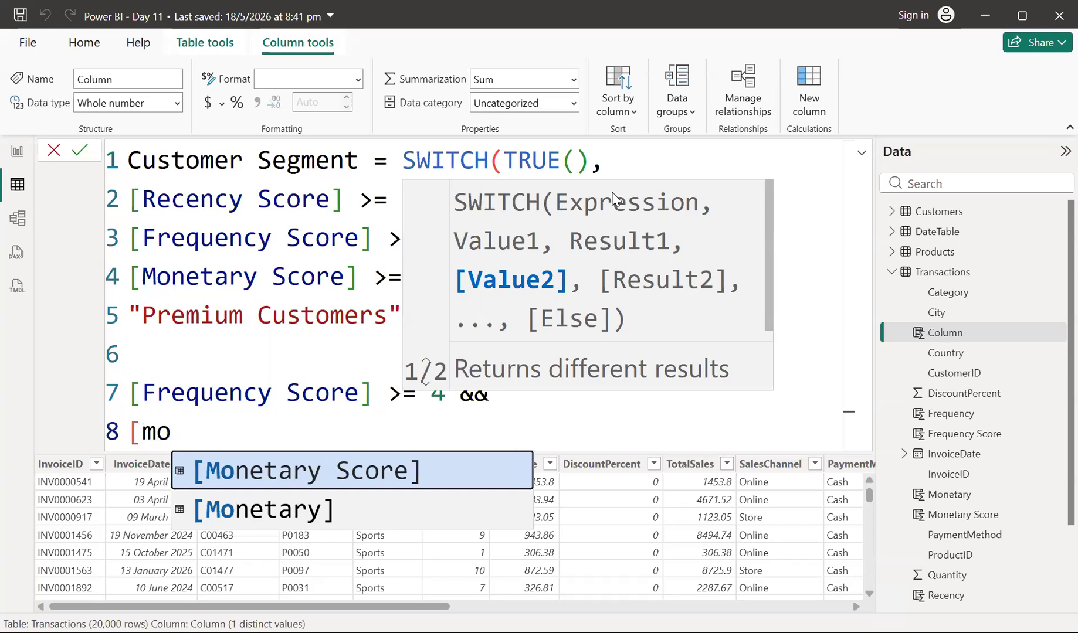
key(Tab)
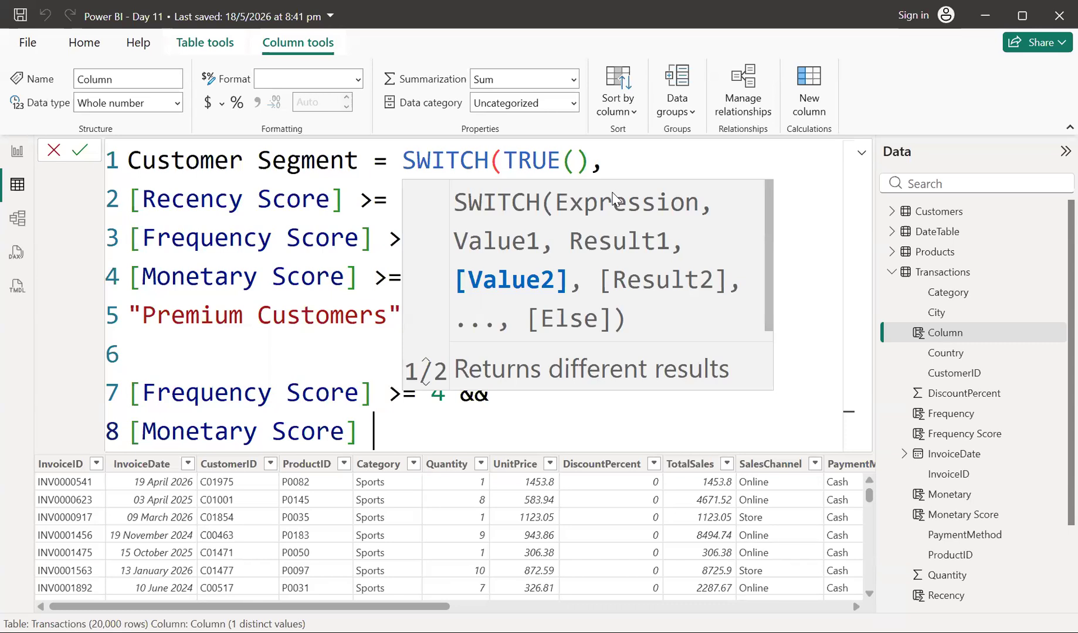
text(>= 3,)
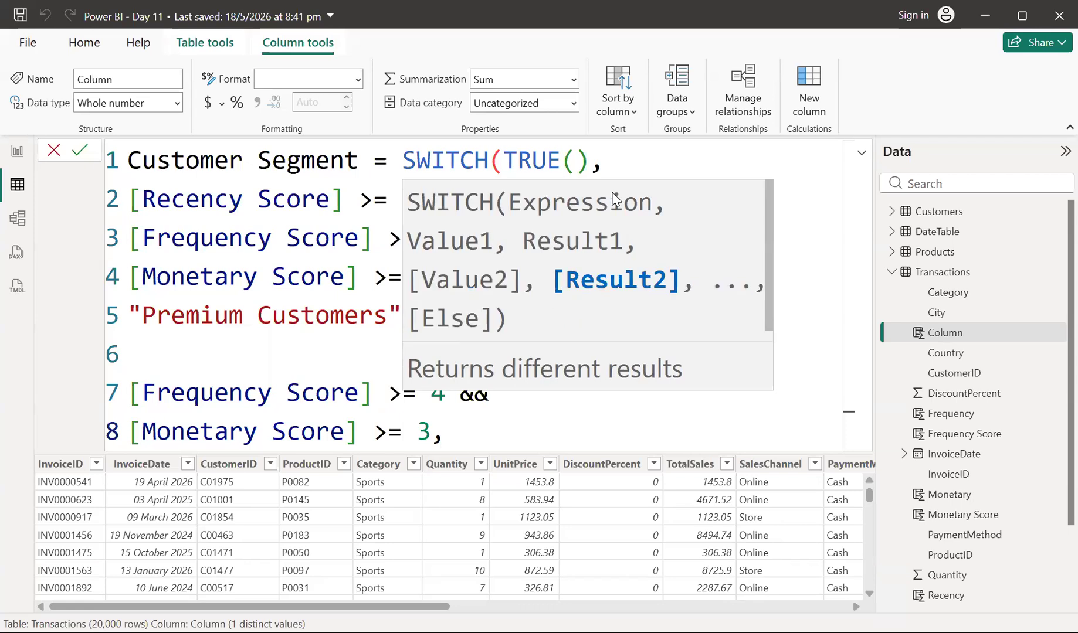
Enter "Loyal Customers" with a trailing comma on a new line as the result of the second condition
key(shift+Return)
text("Loya)
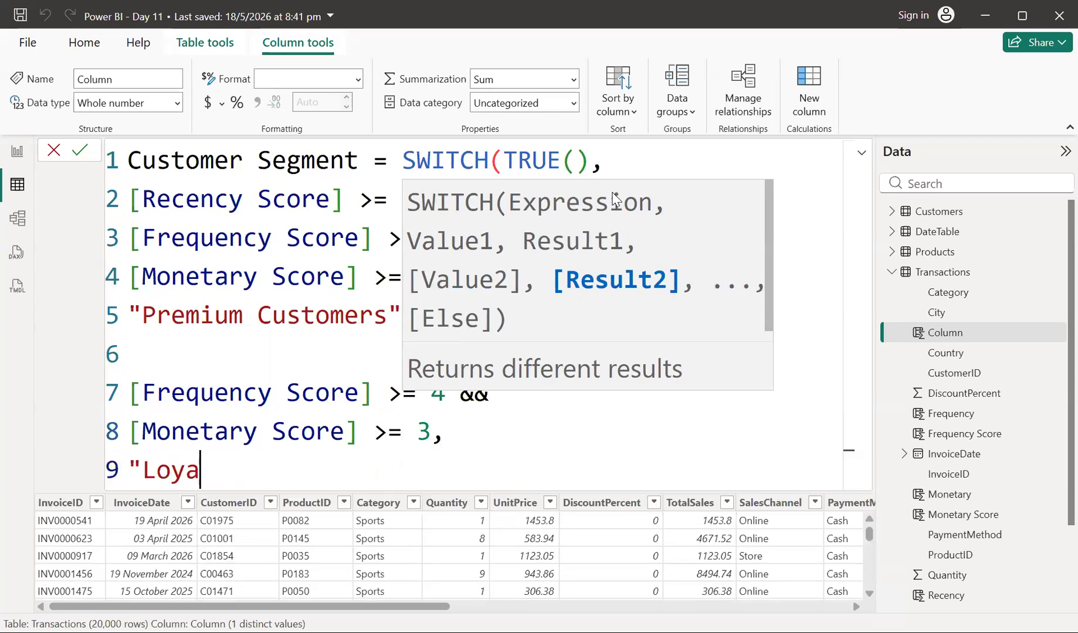
text(l Customers)
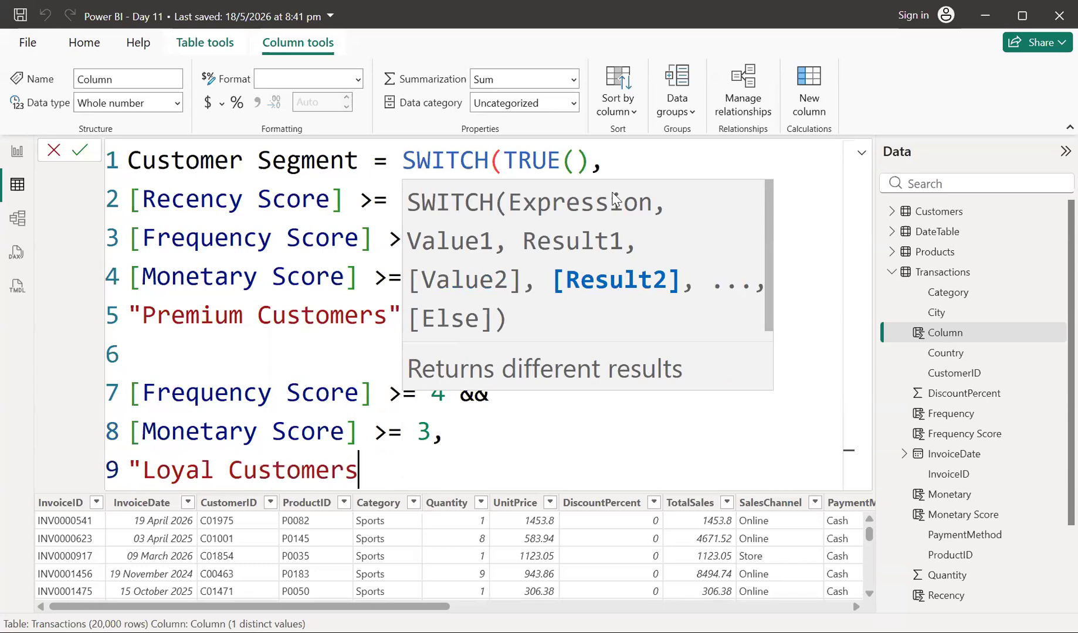
text(",)
Leave a blank line and start the third SWITCH condition with [Monetary Score] >= 4 &&
key(shift+Return)
key(shift+Return)
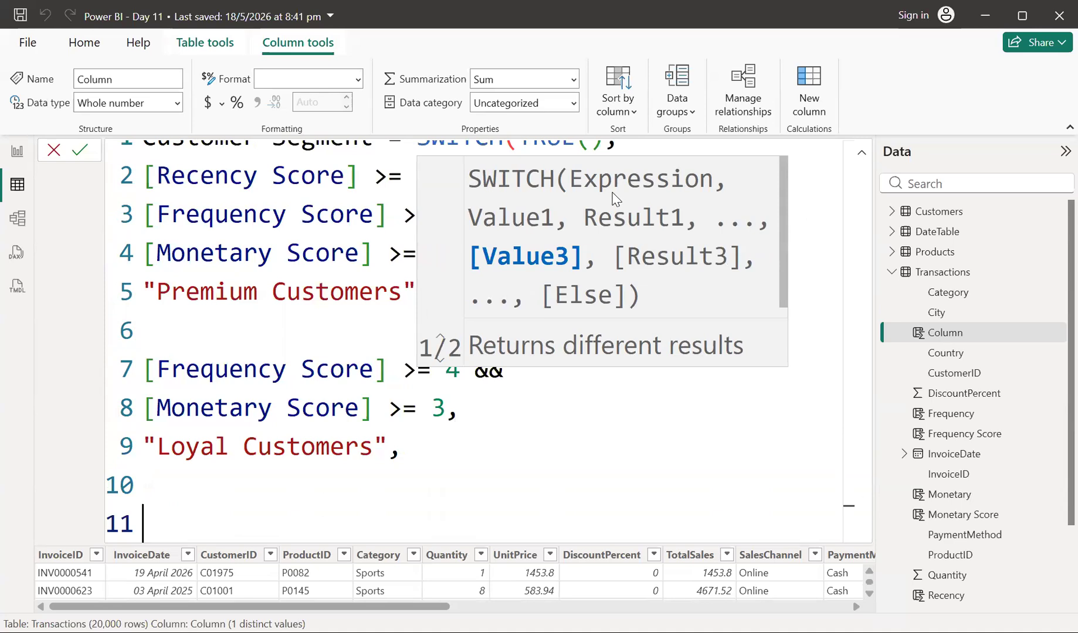
text([)
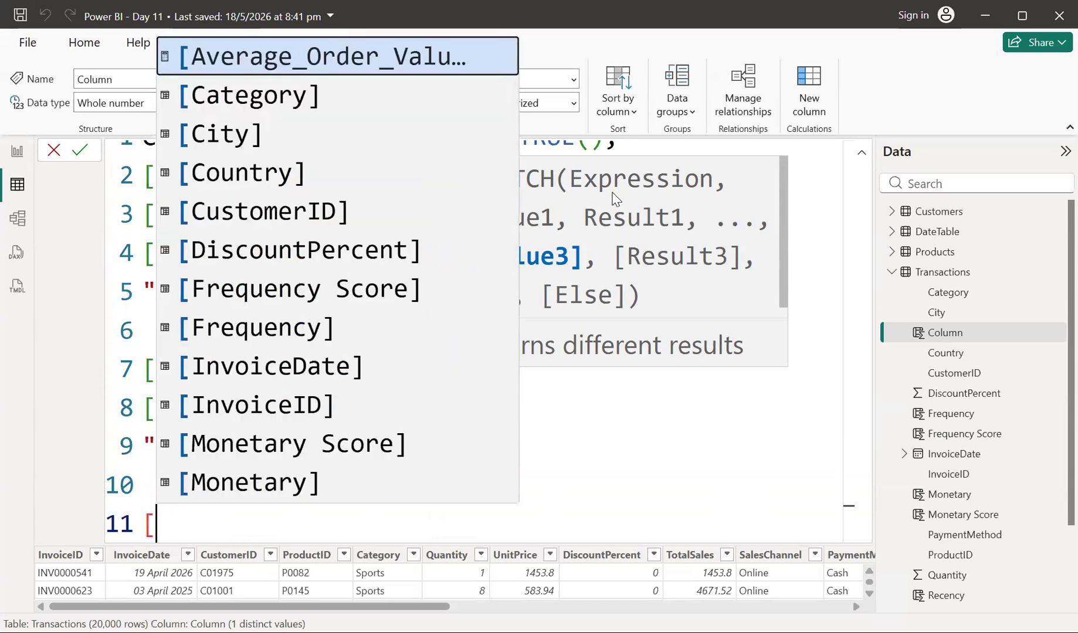
text(Mo)
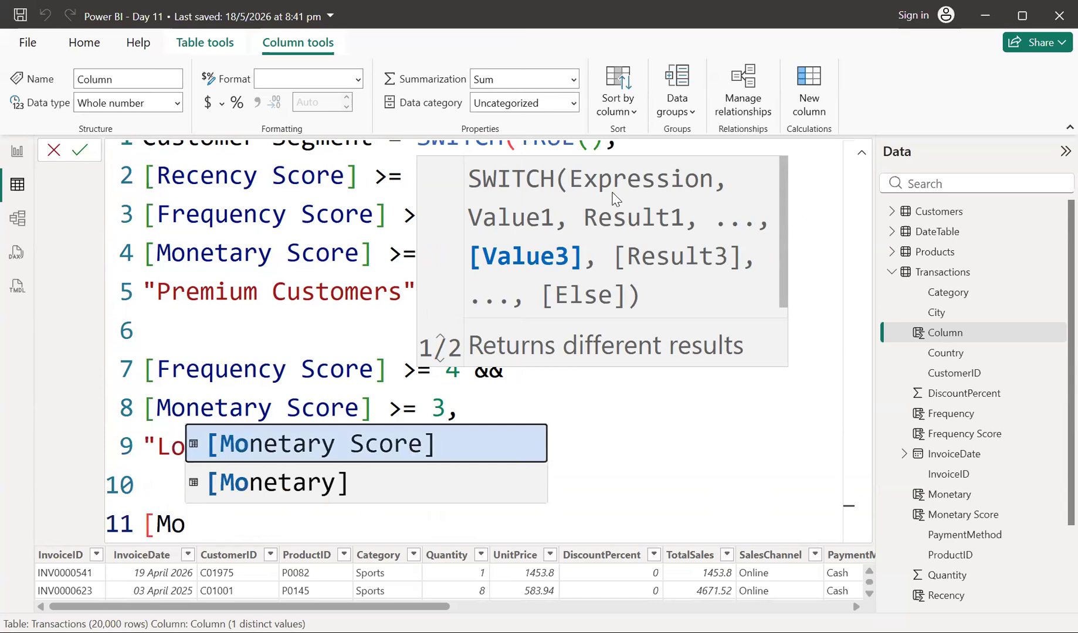
key(Tab)
text(>)
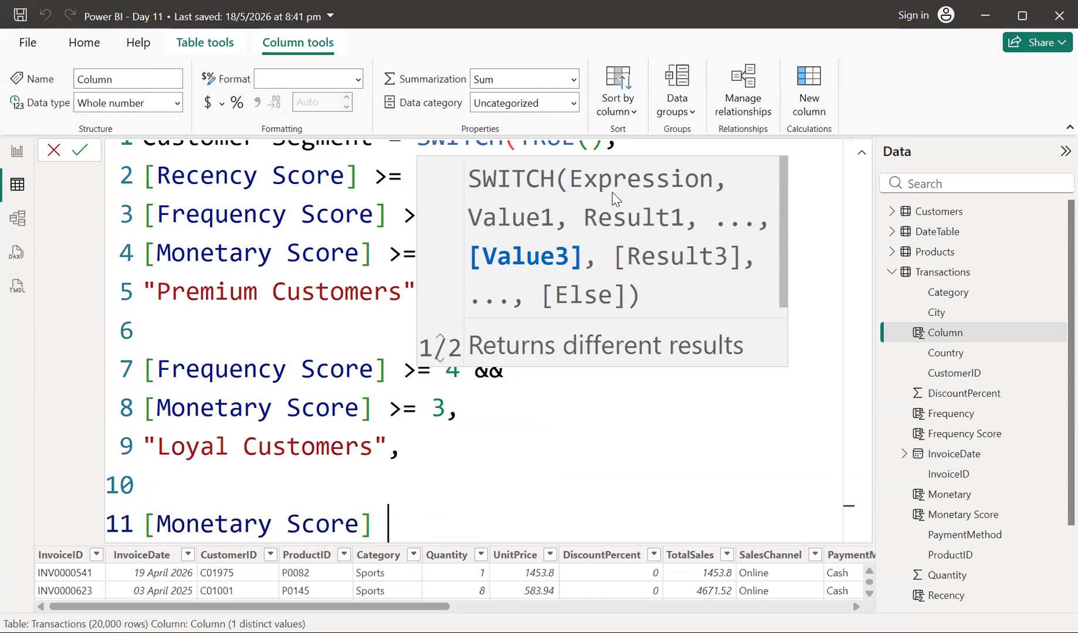
text(= 4)
text(*)
key(BackSpace)
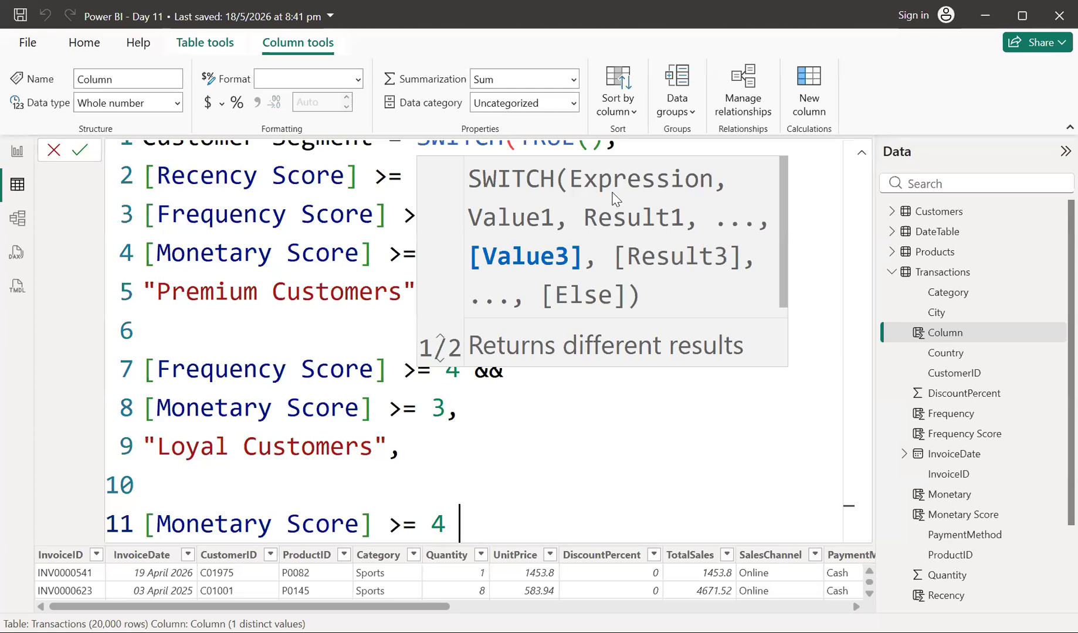
text(&&)
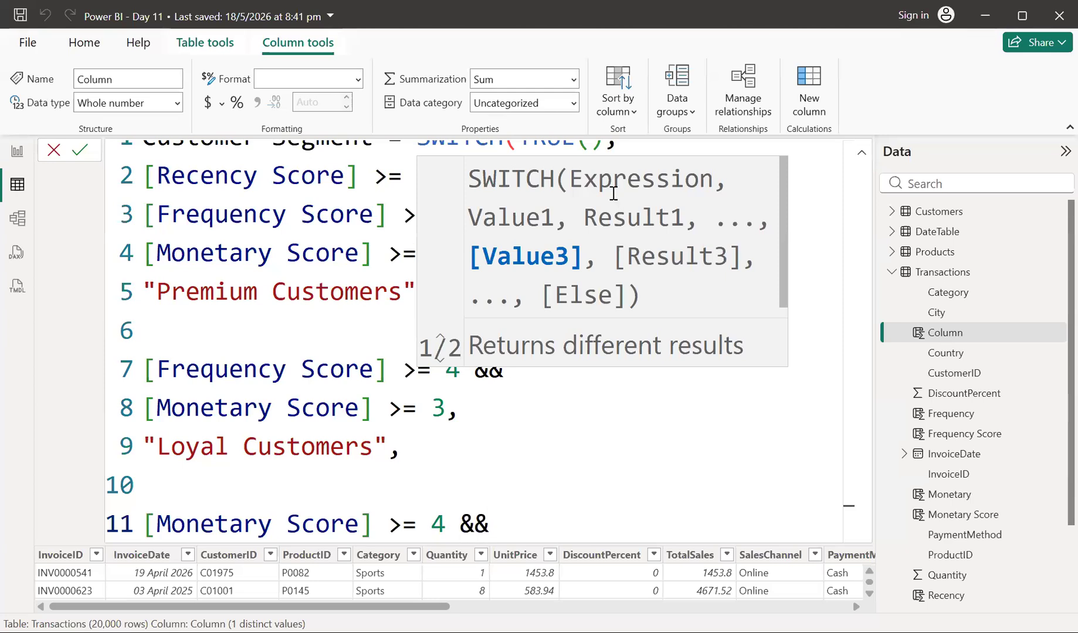
Complete the third SWITCH condition with [Recency Score] >= 3 and a trailing comma on a new line
key(Return)
text([re)
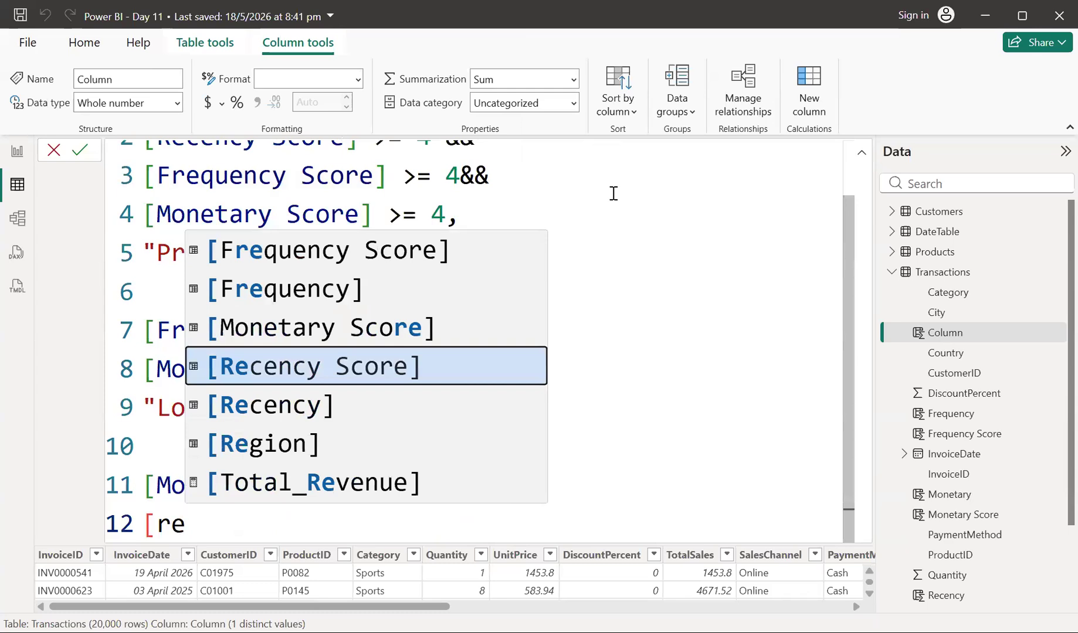
key(Tab)
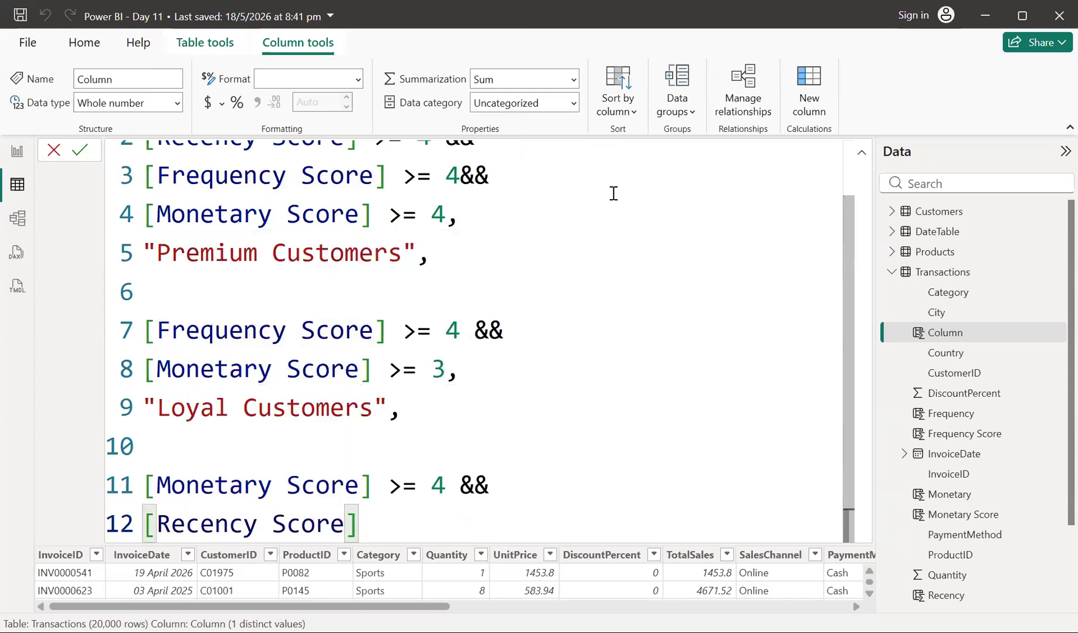
text(>= )
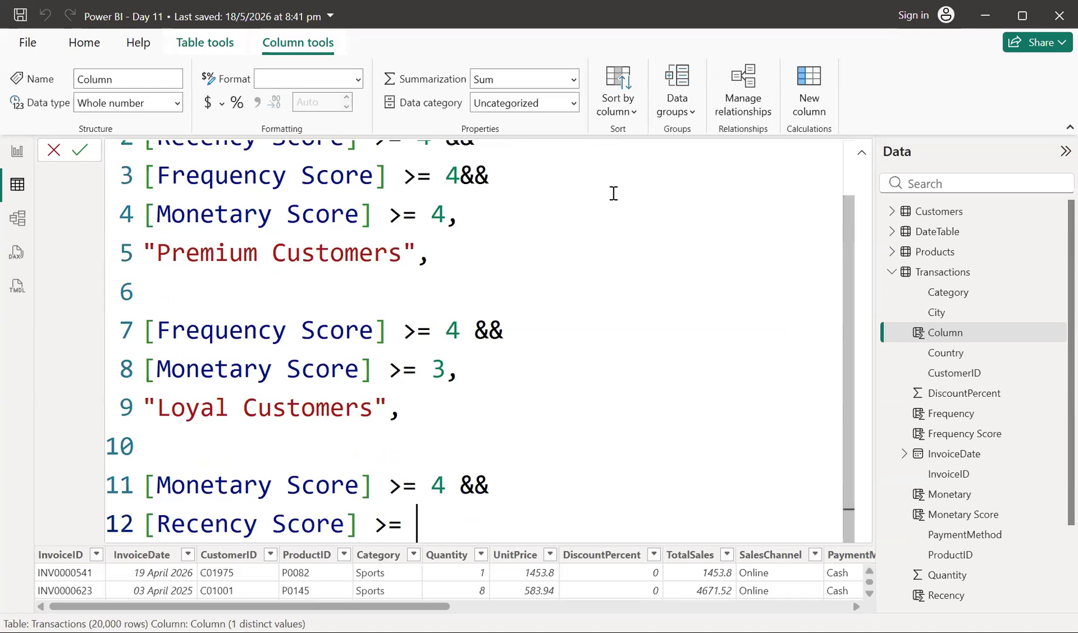
text(2)
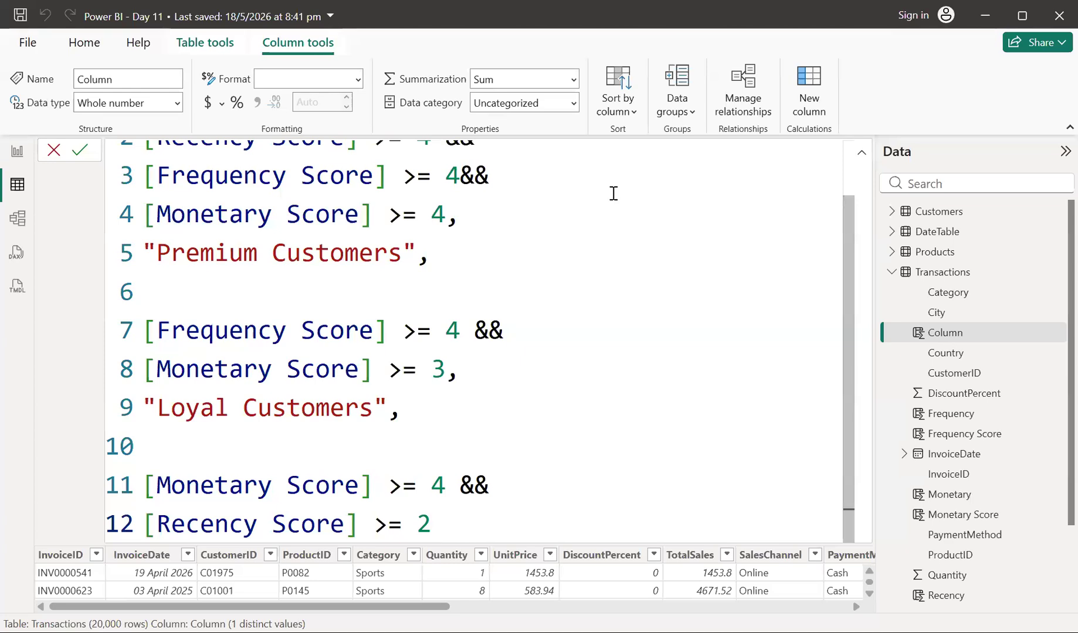
key(BackSpace)
text(3,)
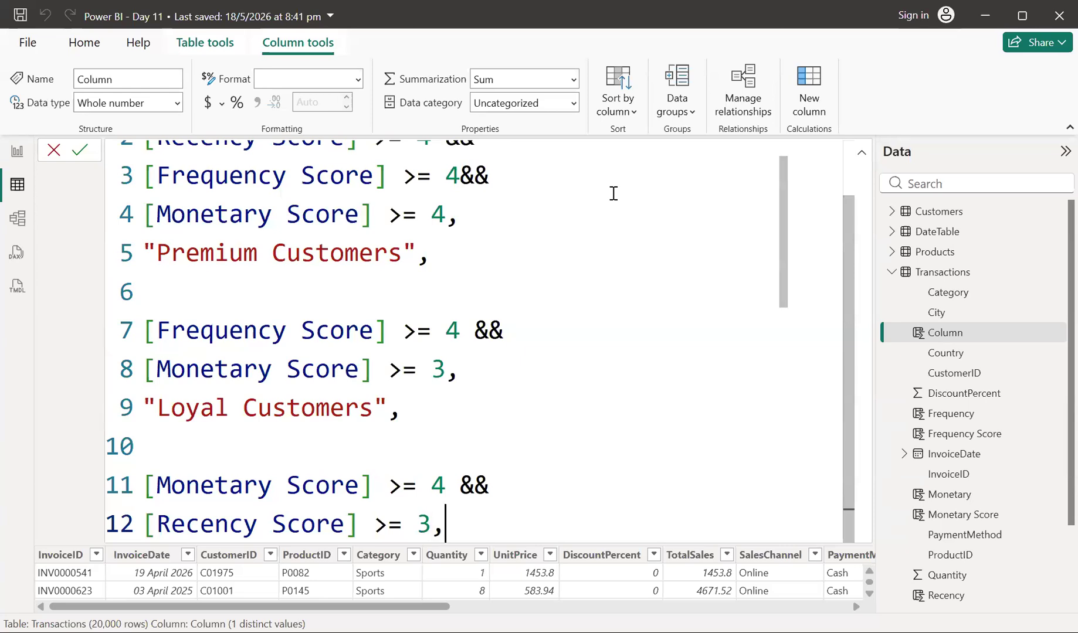
Enter "Big Spendors" with a trailing comma on a new line as the result of the third condition
key(Return)
text(")
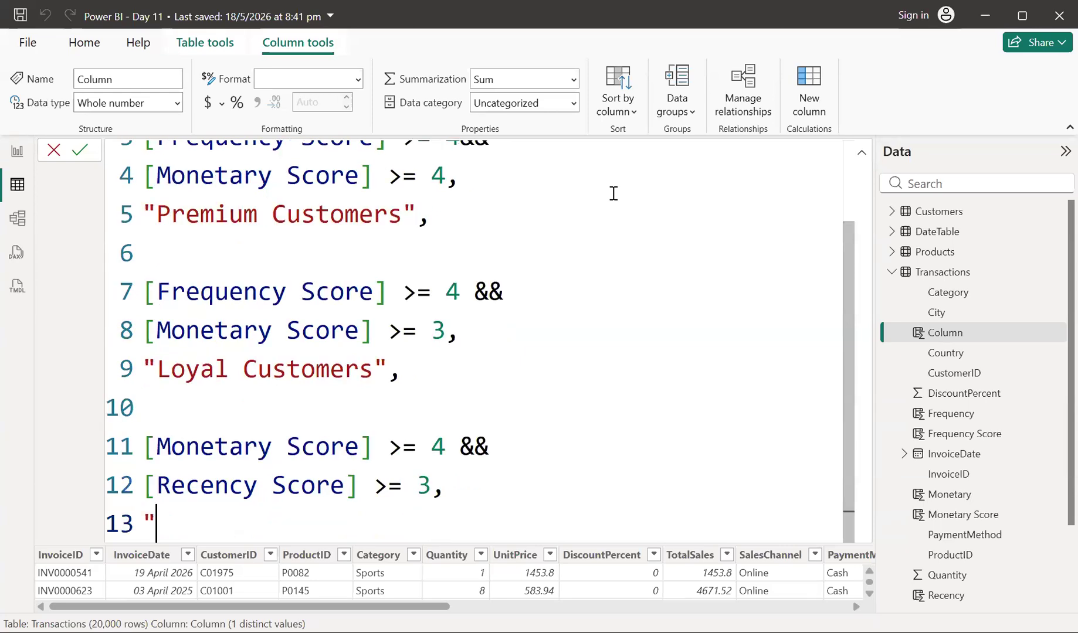
text(Big )
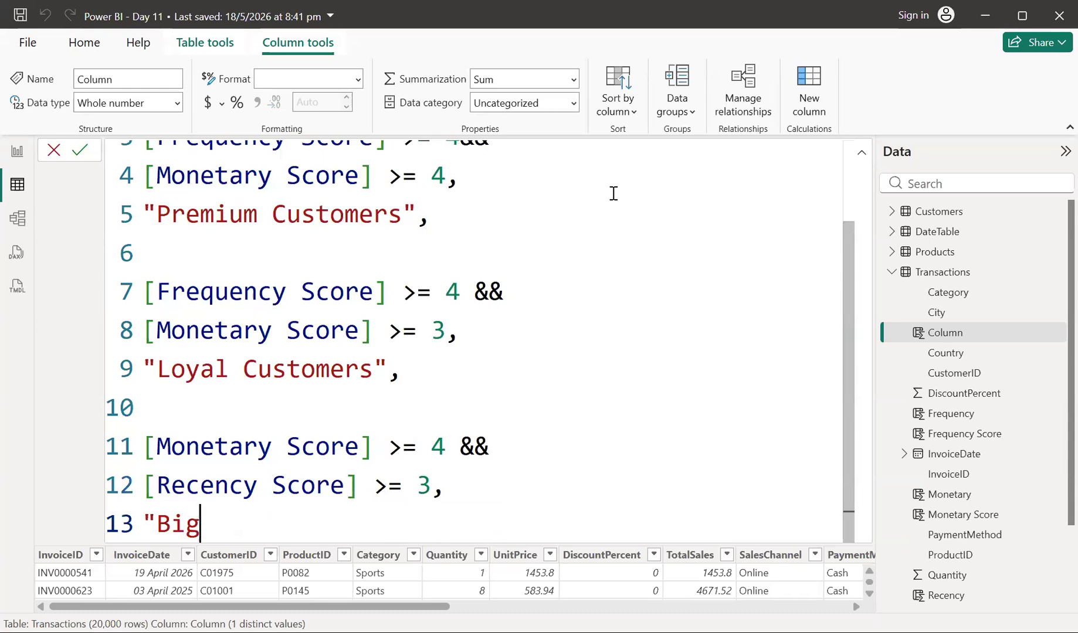
text(Spe)
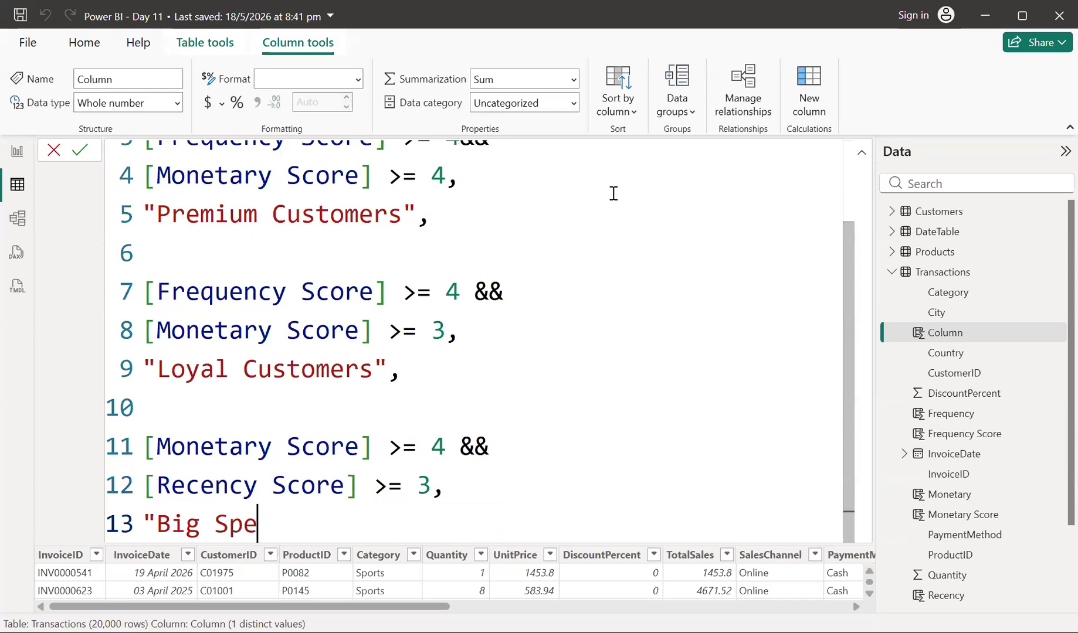
text(ndors)
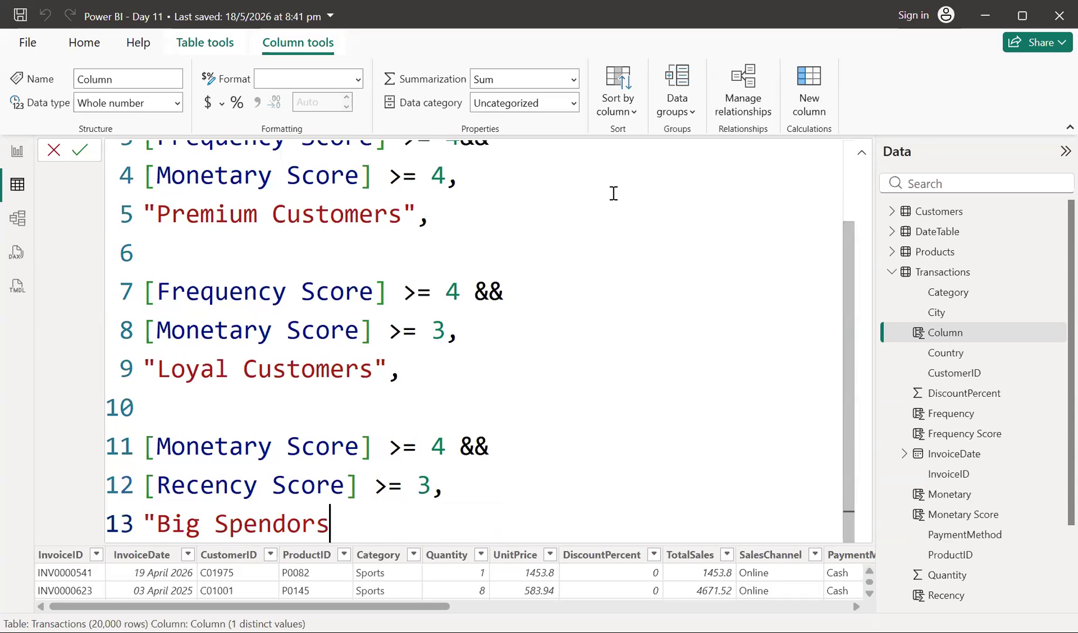
text(")
text(,)
Leave a blank line and add the fourth SWITCH condition, [Recency Score] >=4 && [Frequency Score] >=3, split over two lines with a trailing comma
key(shift+Return)
key(shift+Return)
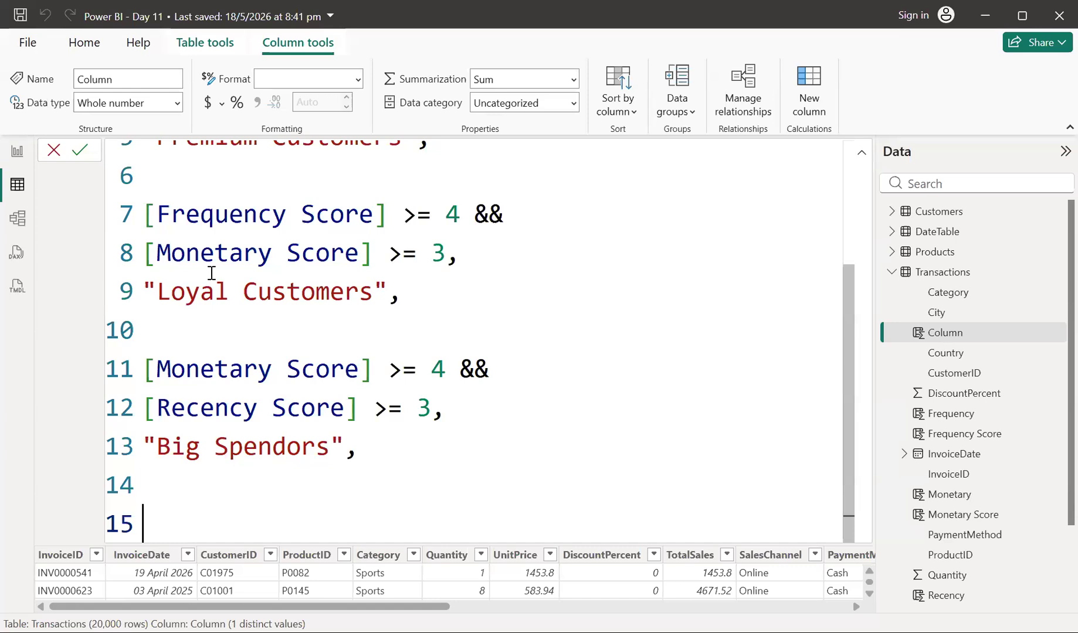
text([)
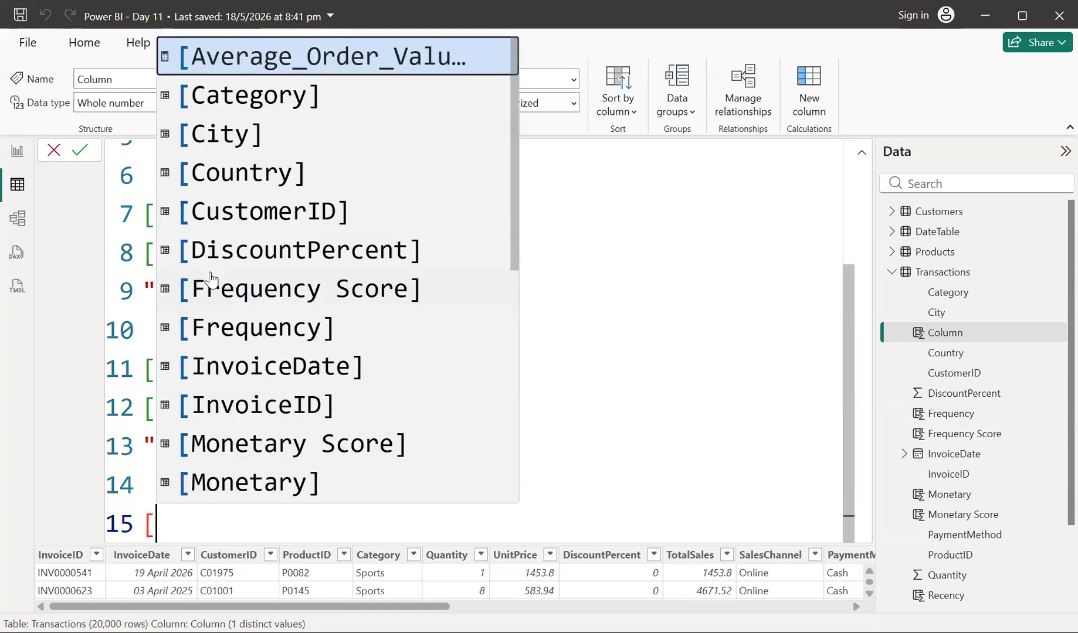
text(re)
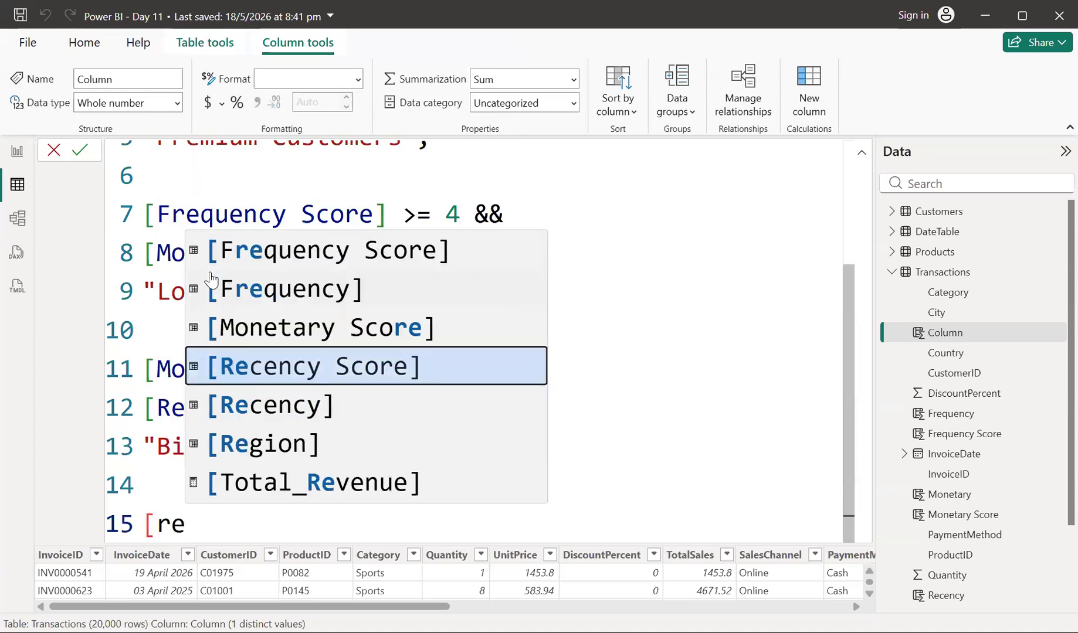
key(Tab)
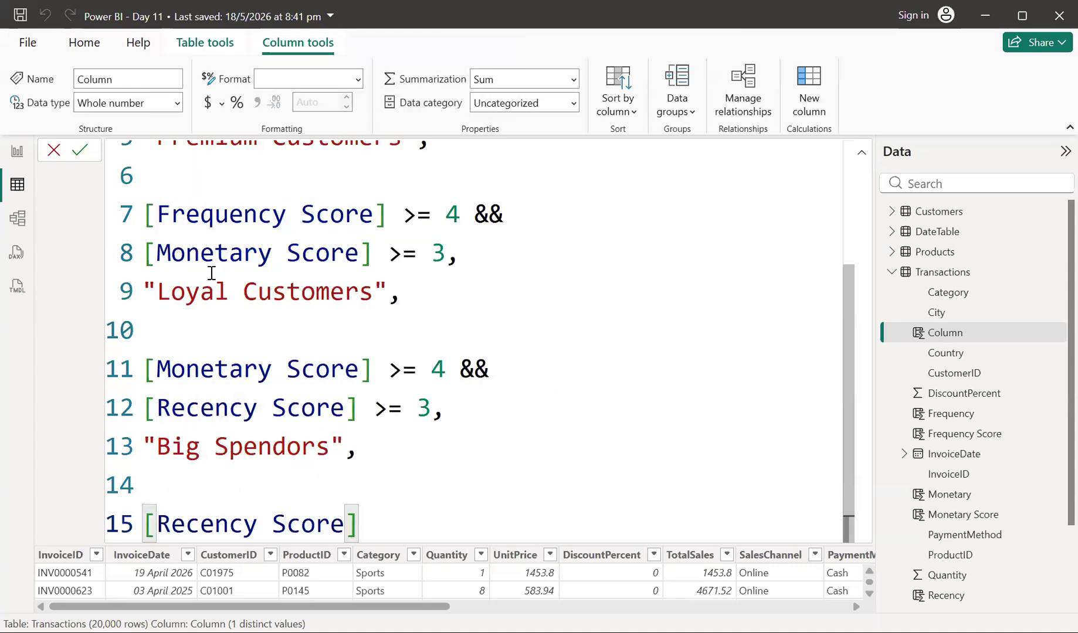
text(>=4)
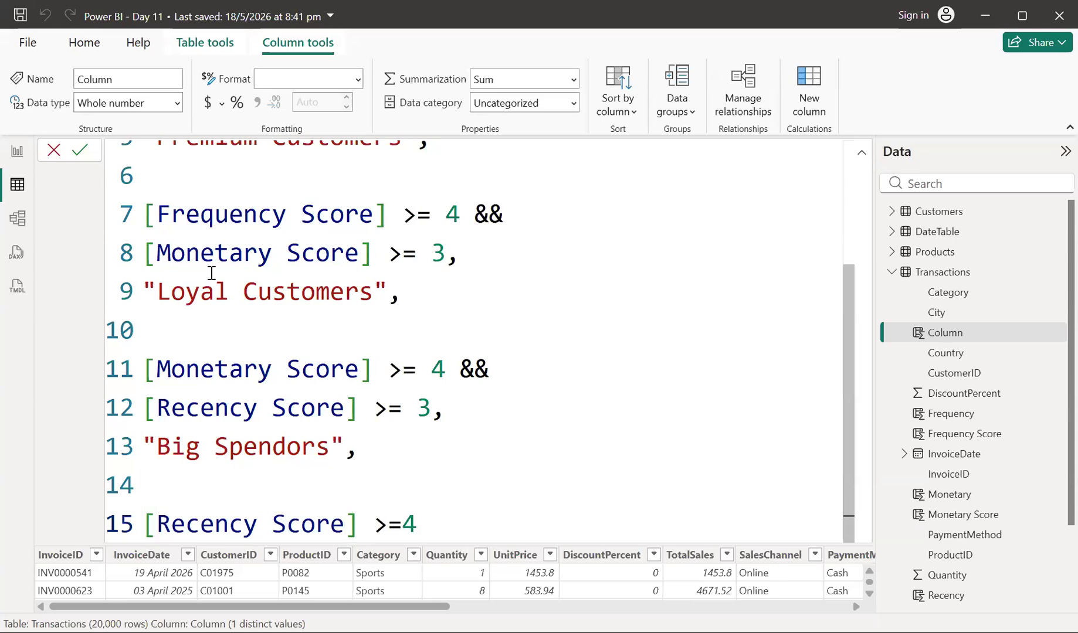
text( &&)
key(Return)
text([)
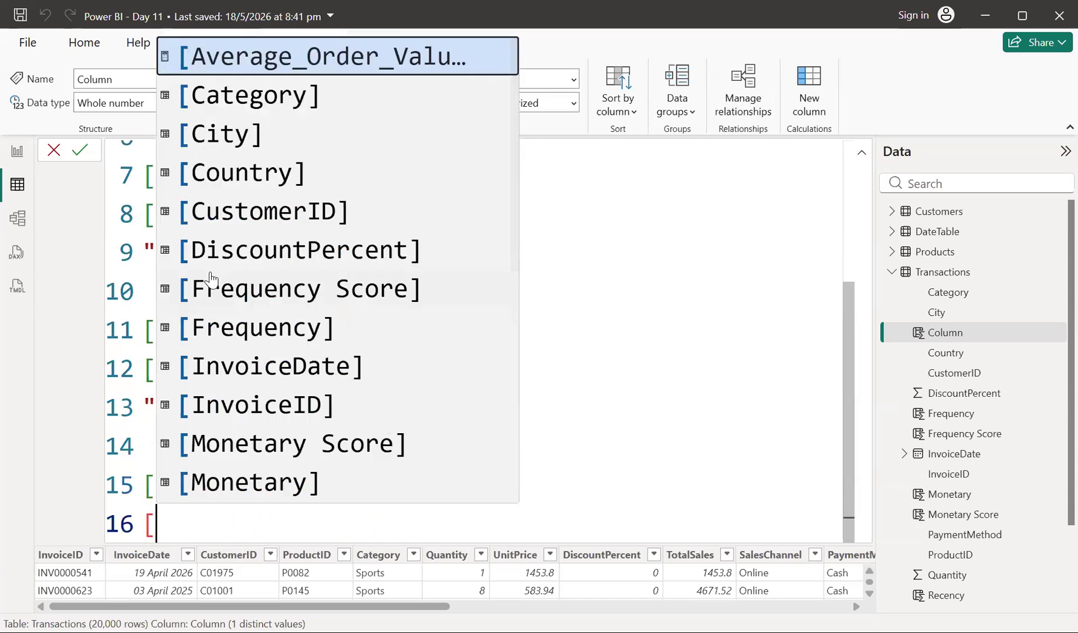
text(fr)
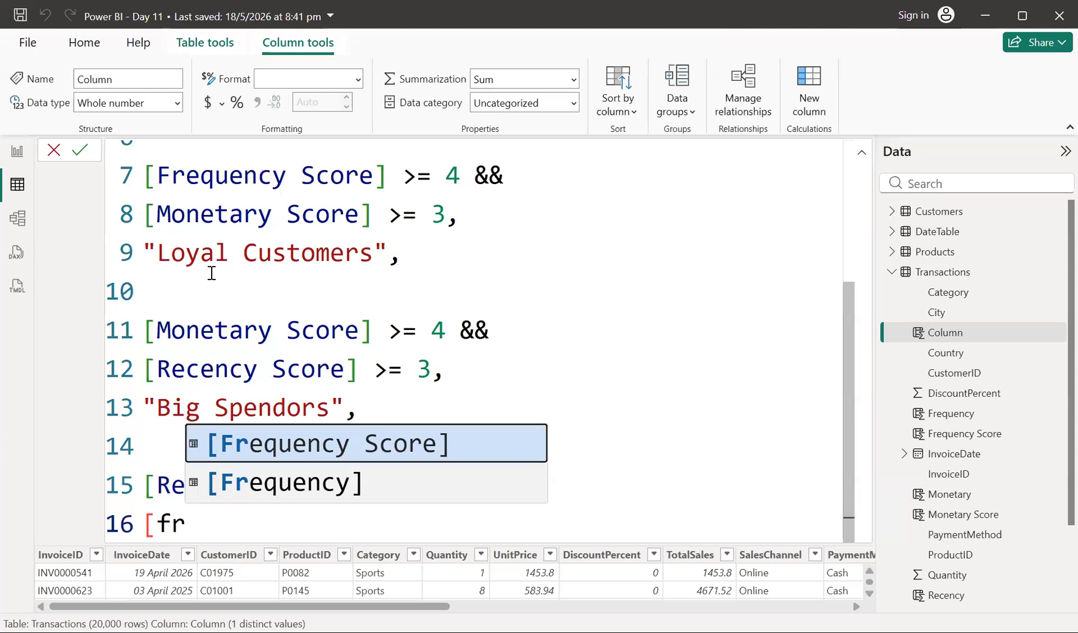
key(Tab)
text(>=3)
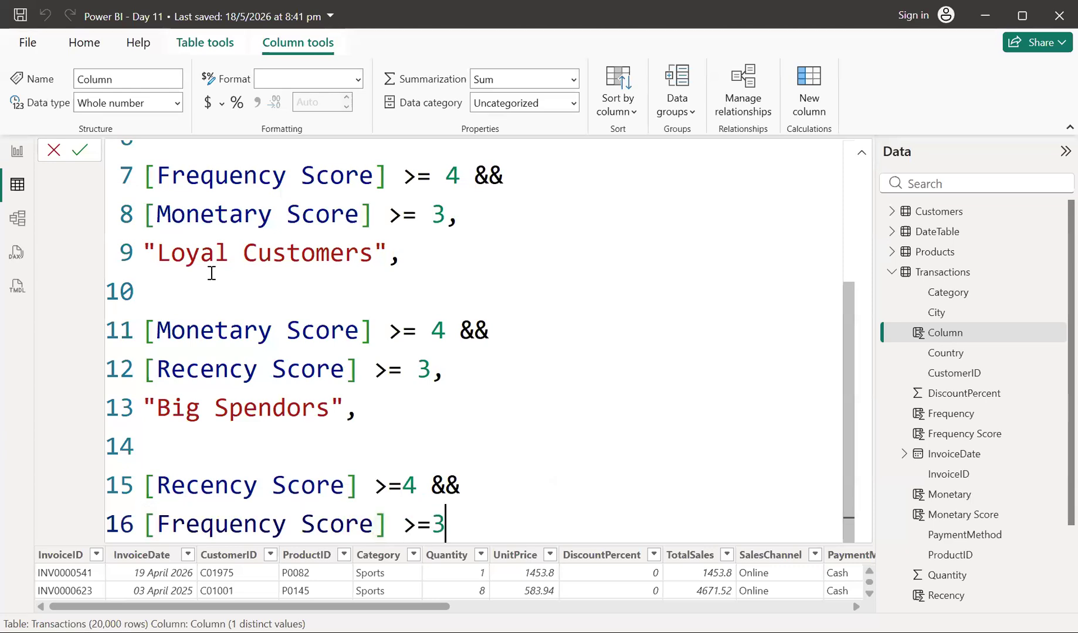
text(,)
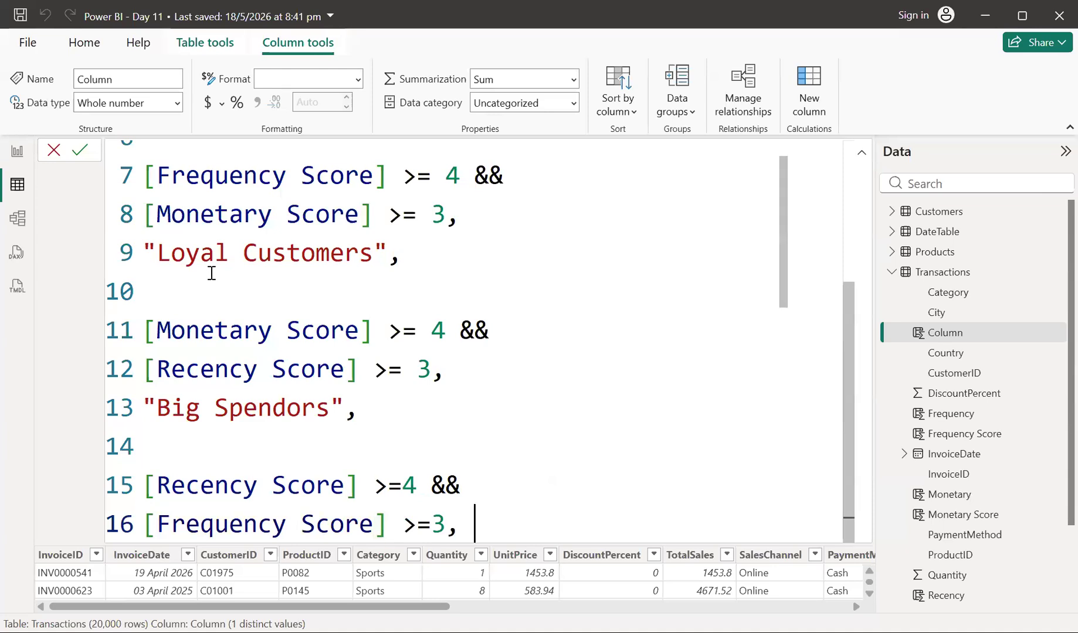
Enter "Premium Loyalists" with a trailing comma on a new line as the result of the fourth condition
key(Return)
text(")
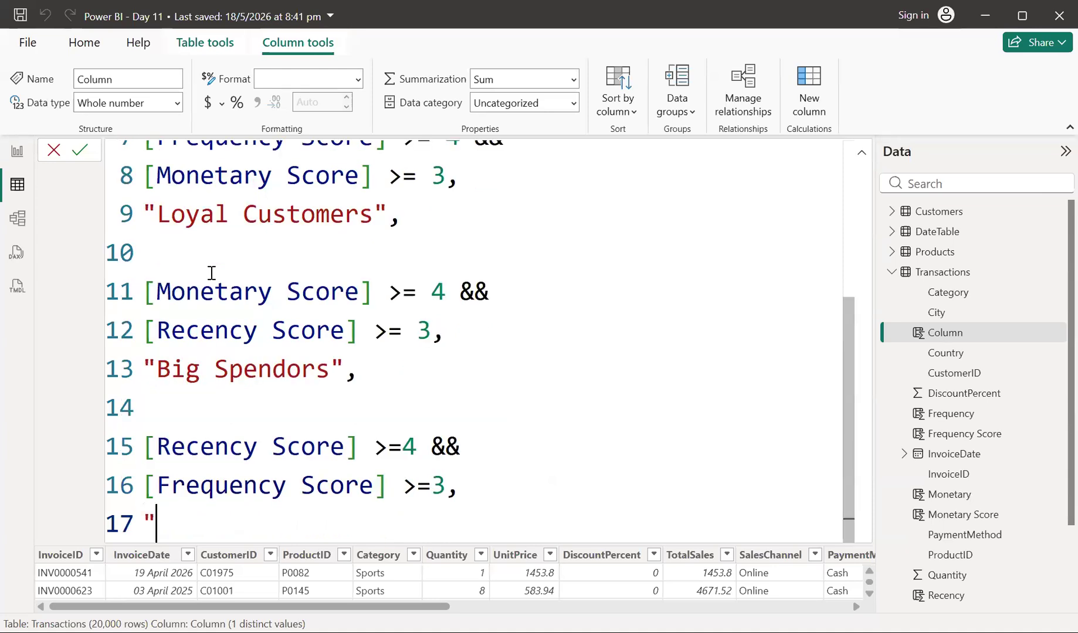
text(Premi)
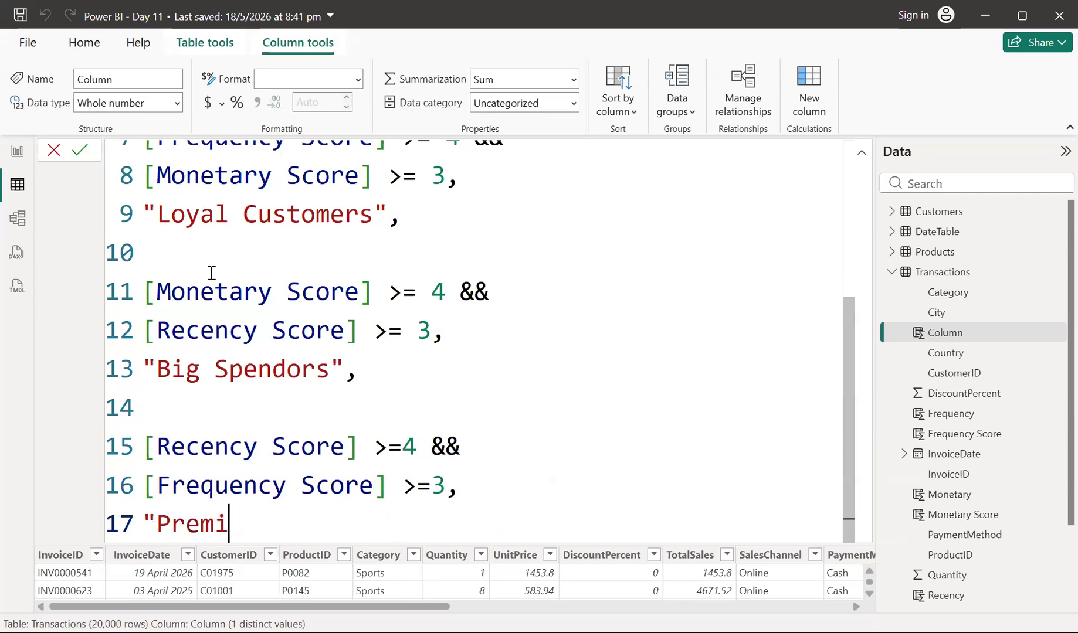
text(um Loy)
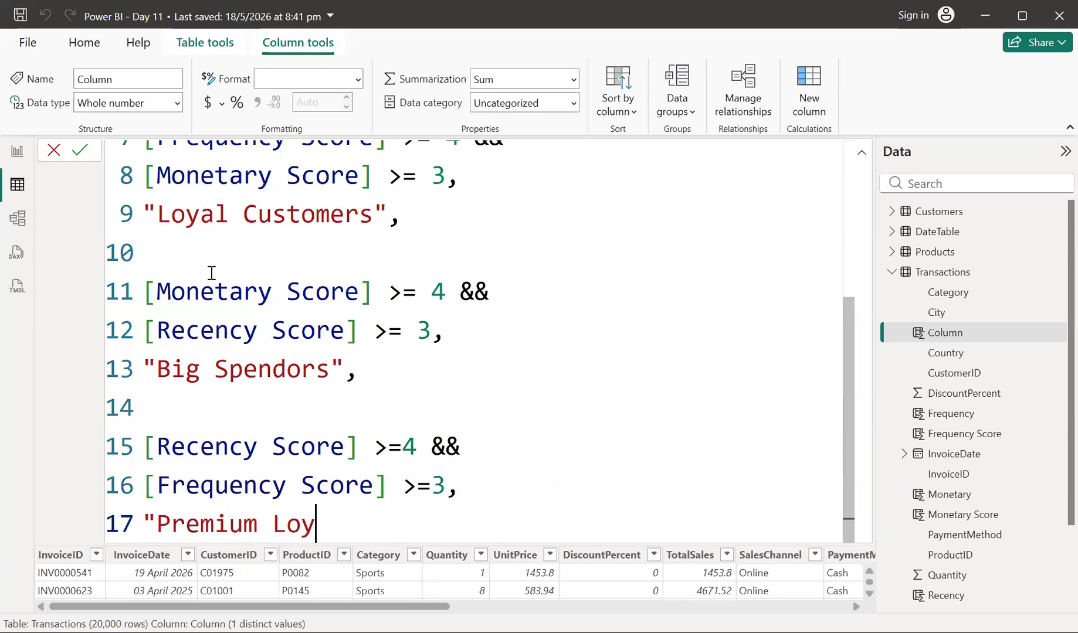
text(alists",)
Leave a blank line and start the fifth SWITCH condition with [Recency Score] <=2 &&
key(Return)
key(Return)
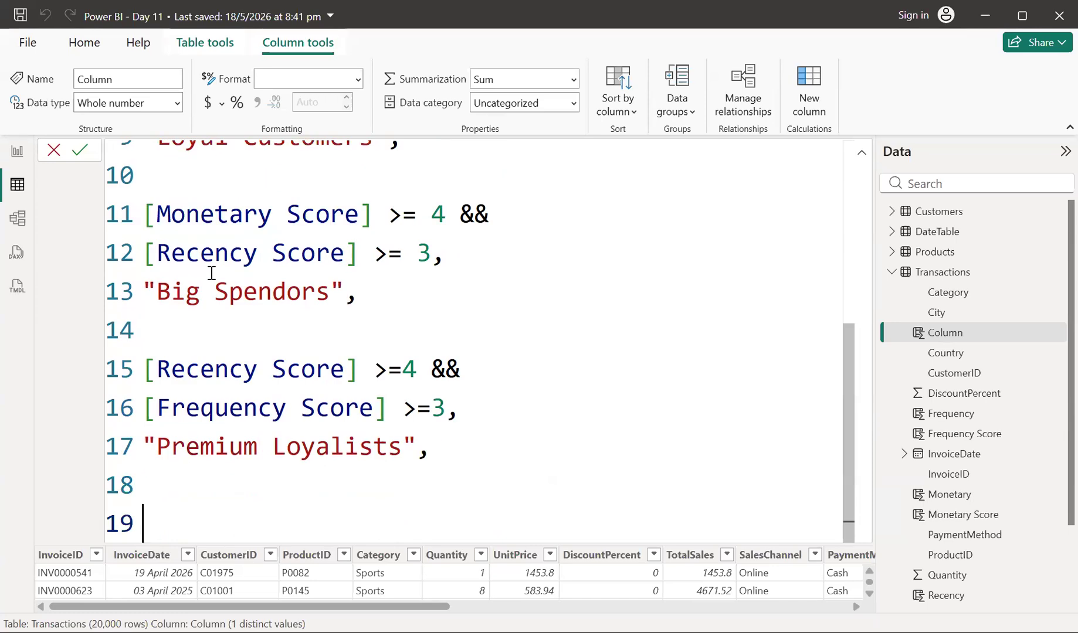
scroll(211, 273, up, 5)
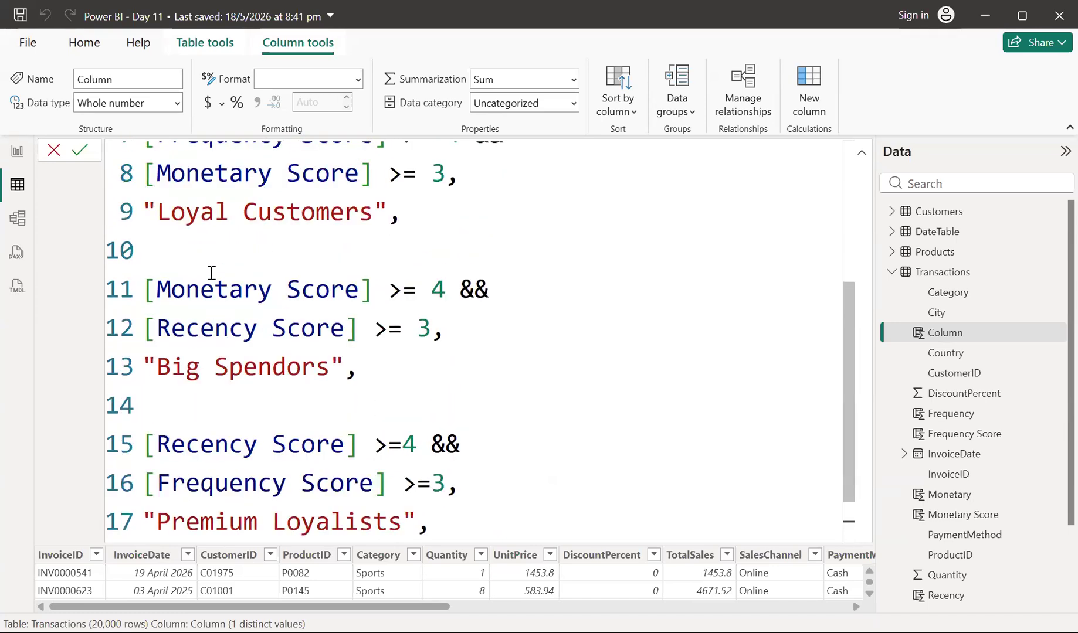
scroll(211, 273, down, 5)
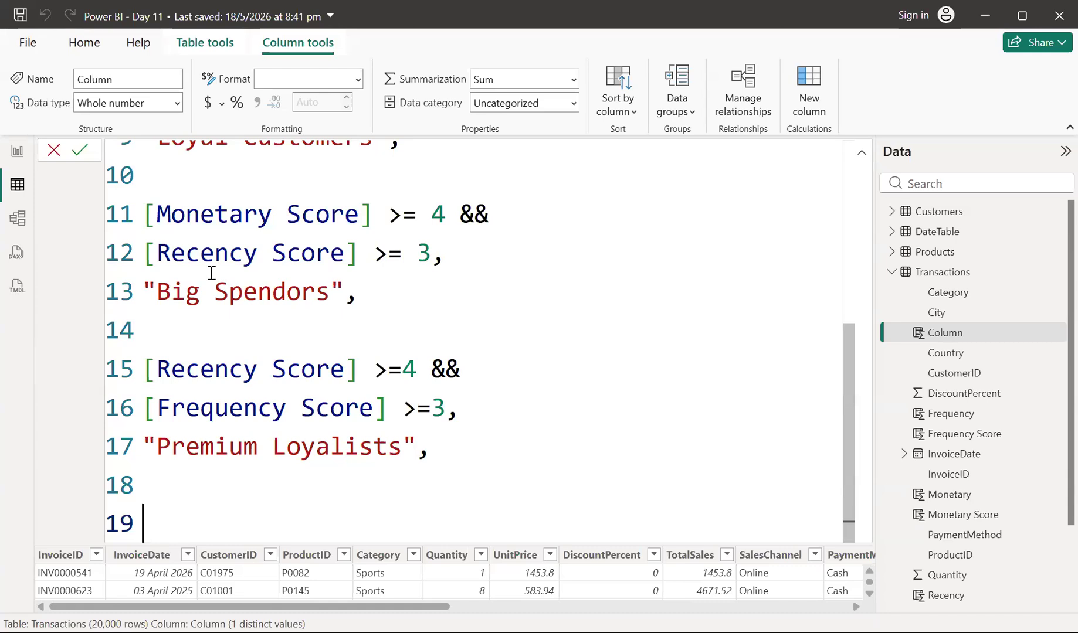
text(re)
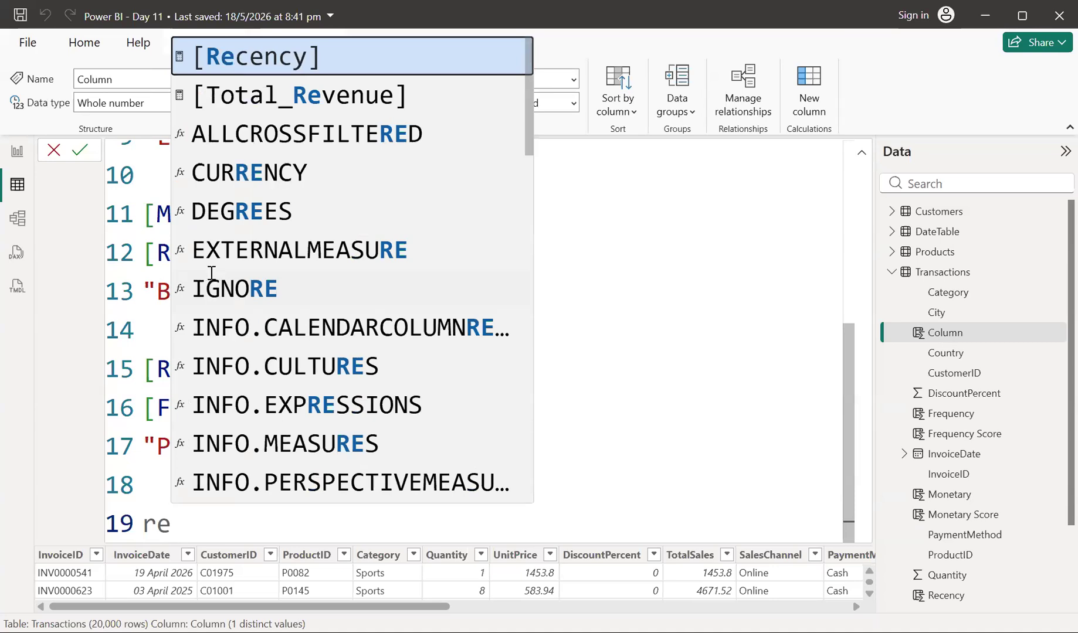
text(c)
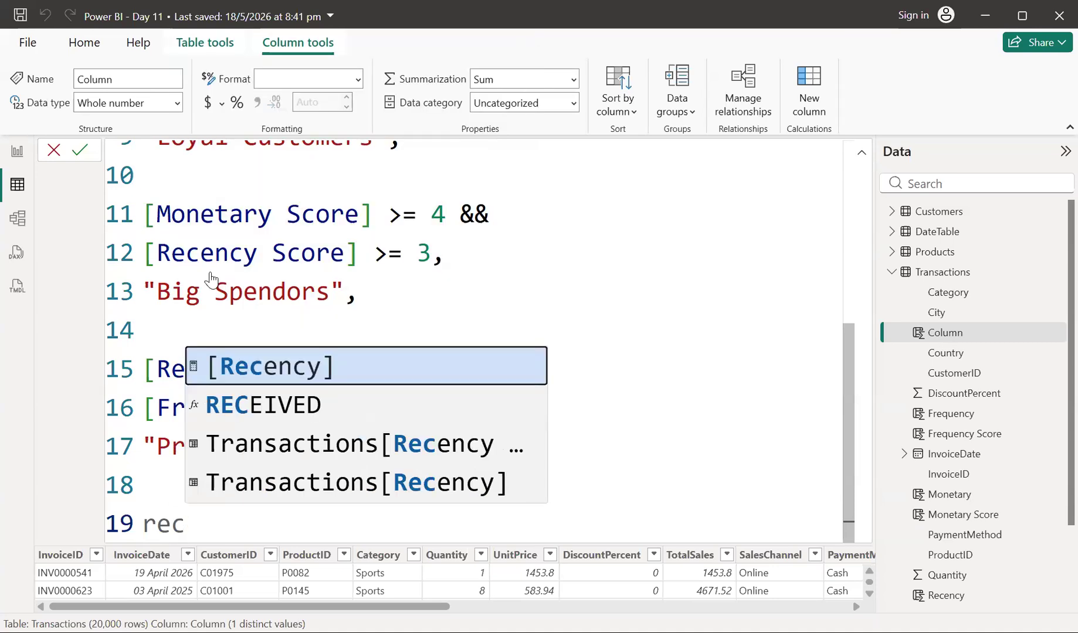
key(BackSpace)
key(BackSpace)
key(BackSpace)
text([re)
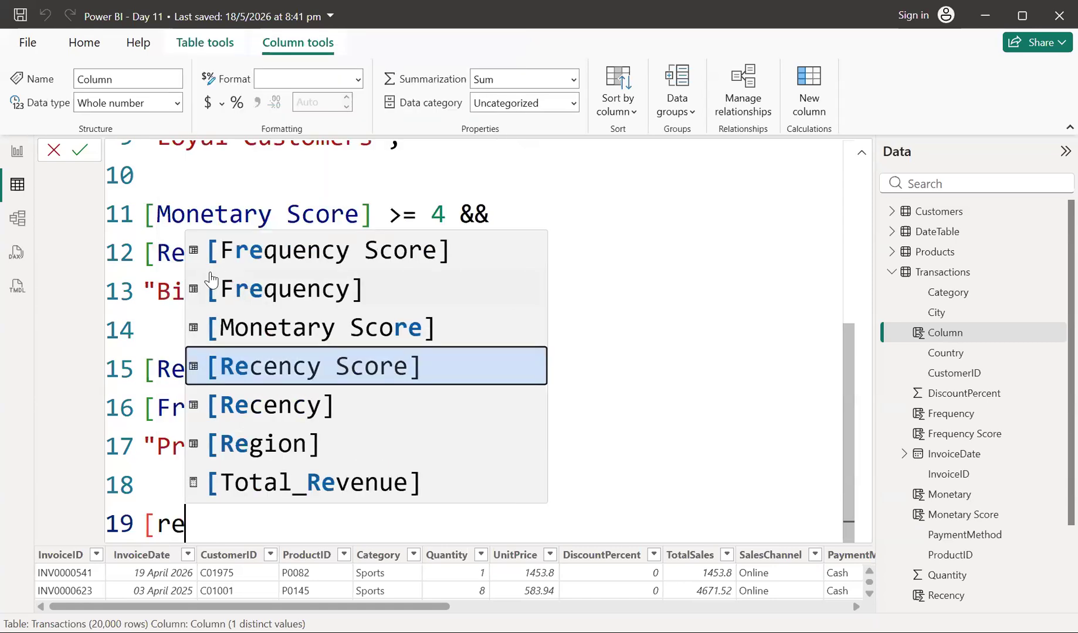
key(Tab)
text(<)
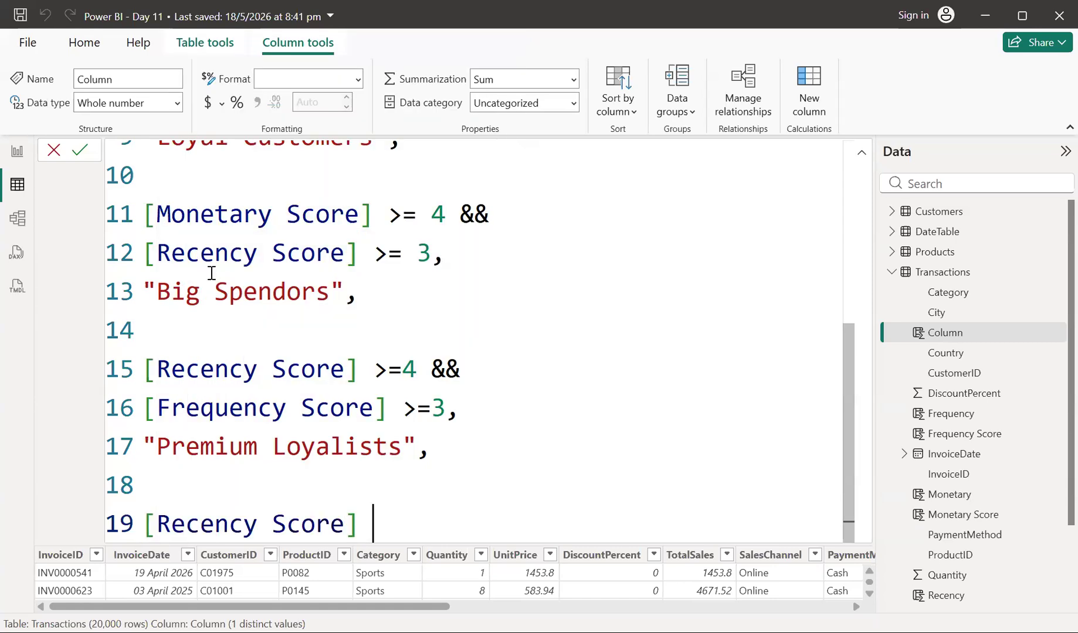
text(=2 &&)
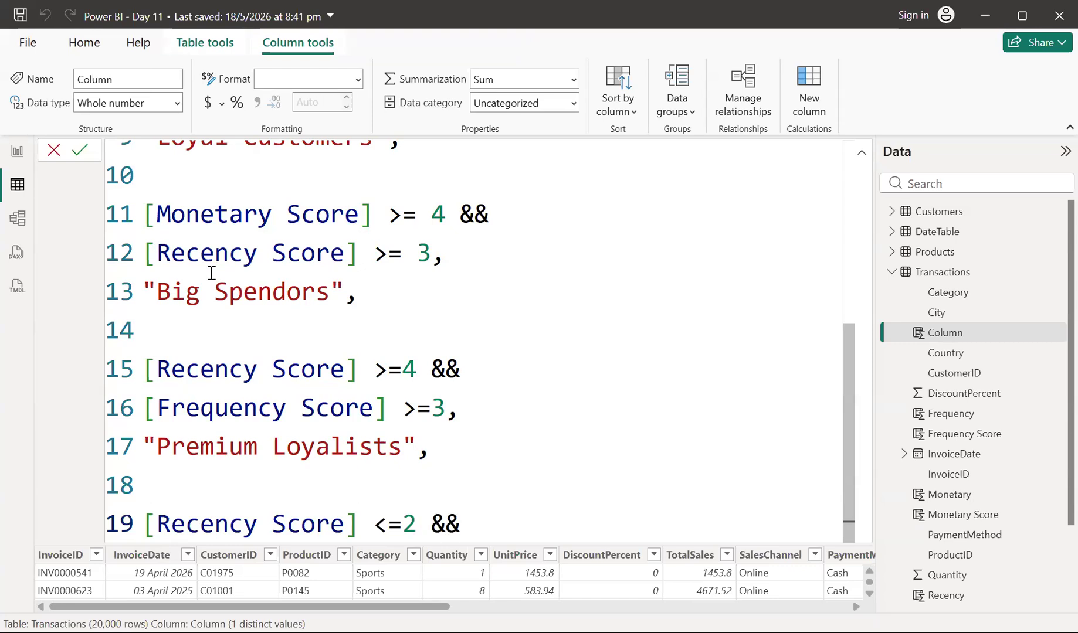
Complete the fifth condition with [Frequency Score] >= 3 and a trailing comma on a new line, and add an empty line below it
key(Return)
text([)
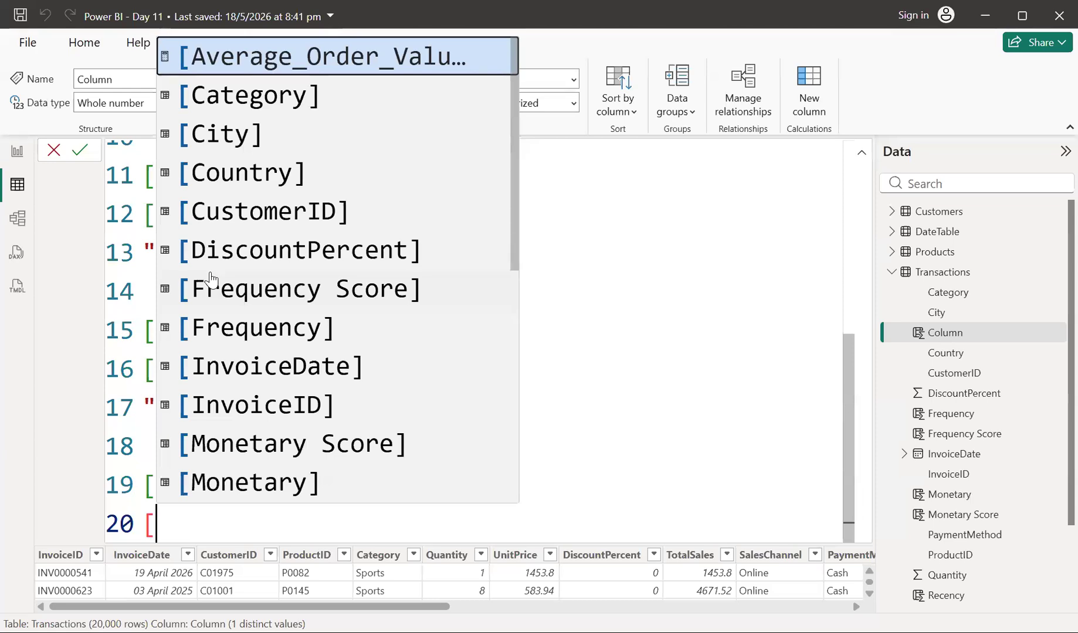
text(fre)
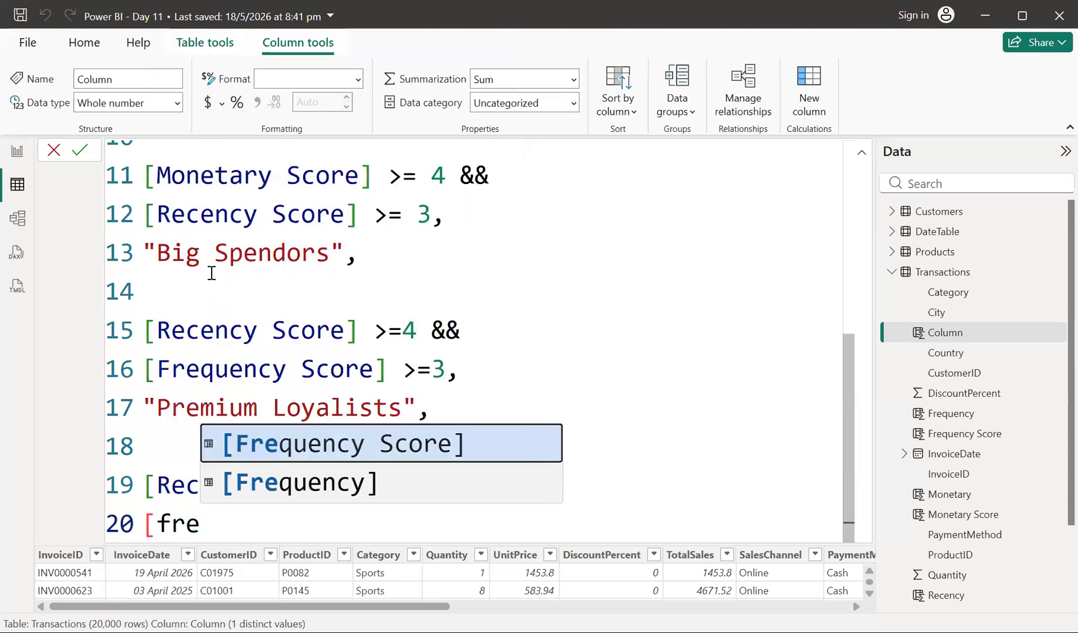
key(Tab)
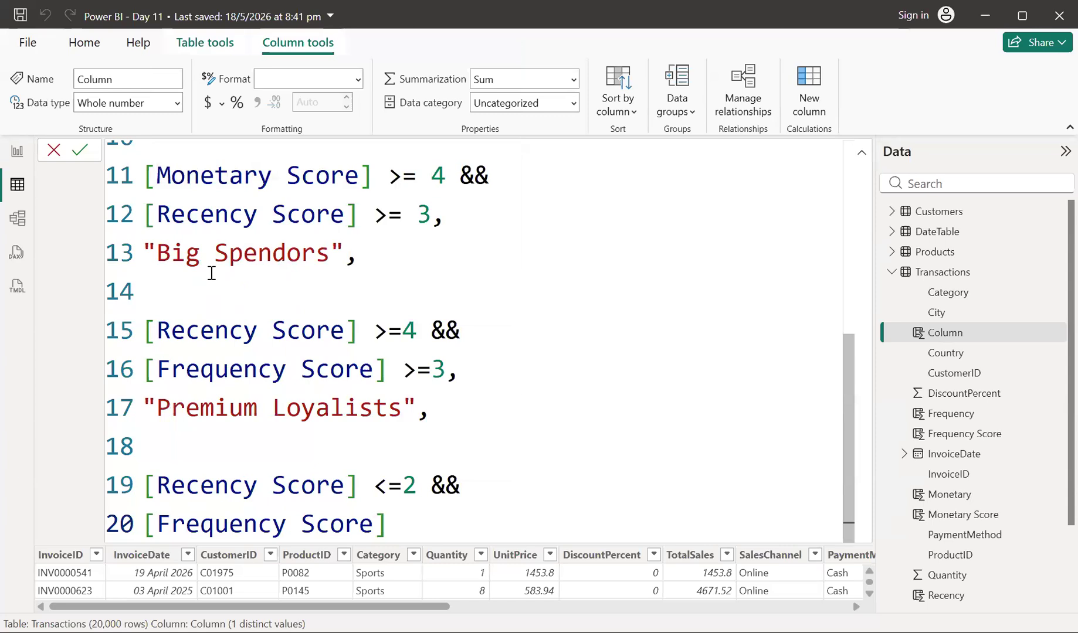
text(<= )
text(3)
key(Left)
key(Left)
key(Left)
key(BackSpace)
text(>)
key(End)
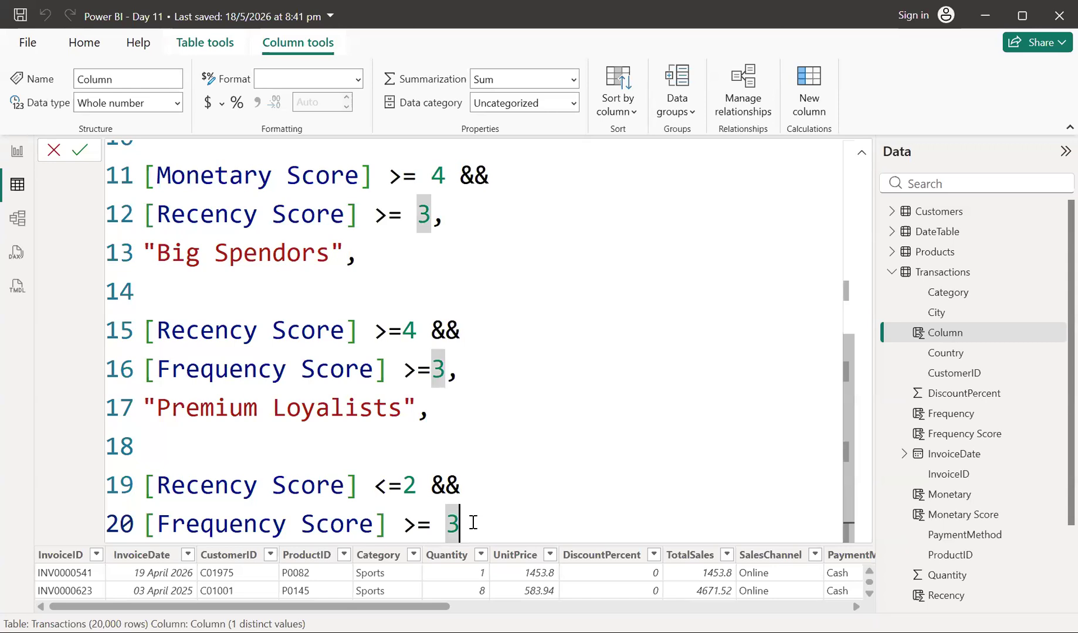
text(,)
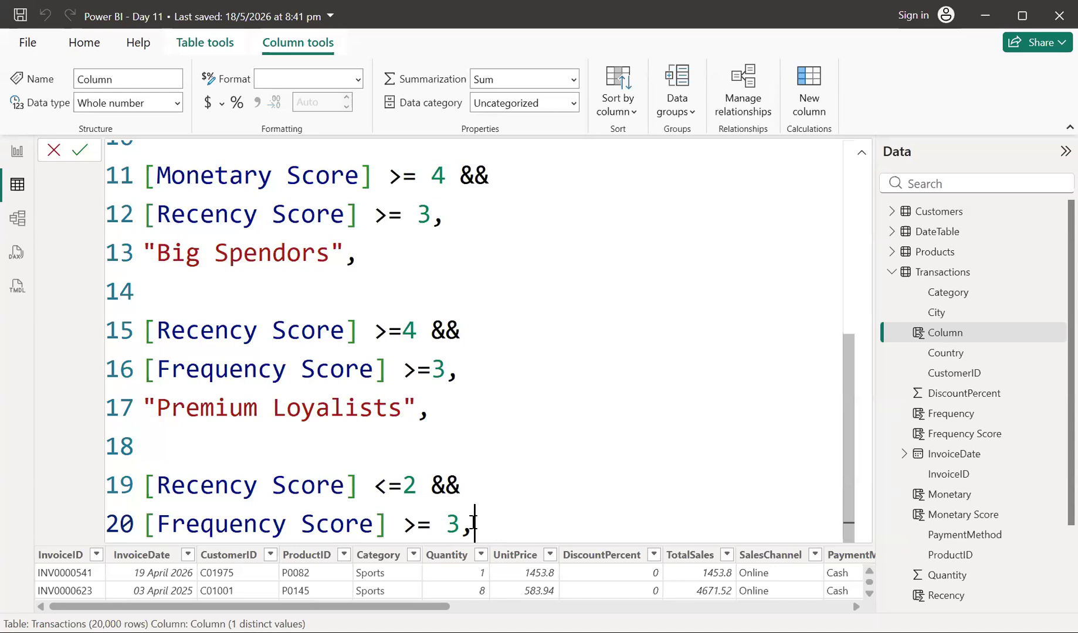
key(shift+Return)
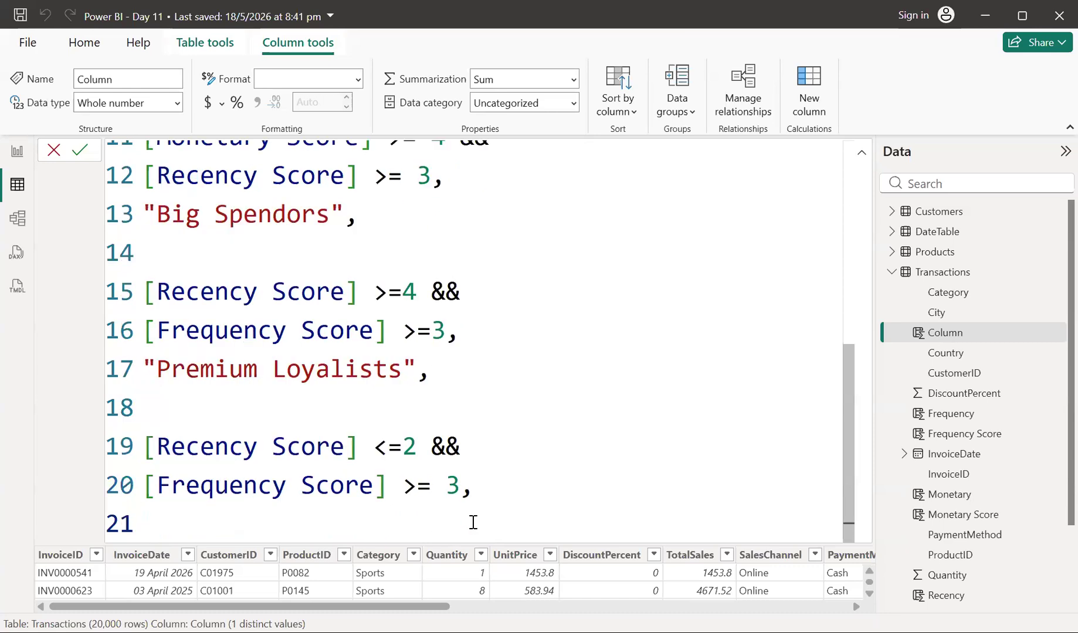
Enter "At Risk" with a trailing comma as the fifth condition's result and leave a blank line below it
text(")
text(AtvRisk)
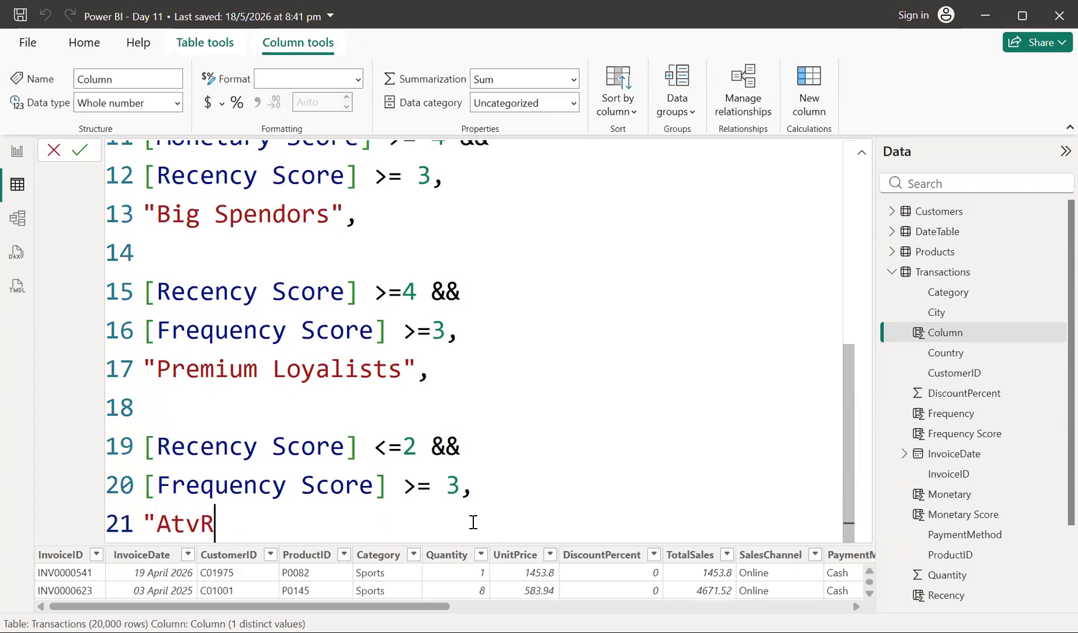
key(Left)
key(Left)
key(Left)
key(Left)
key(BackSpace)
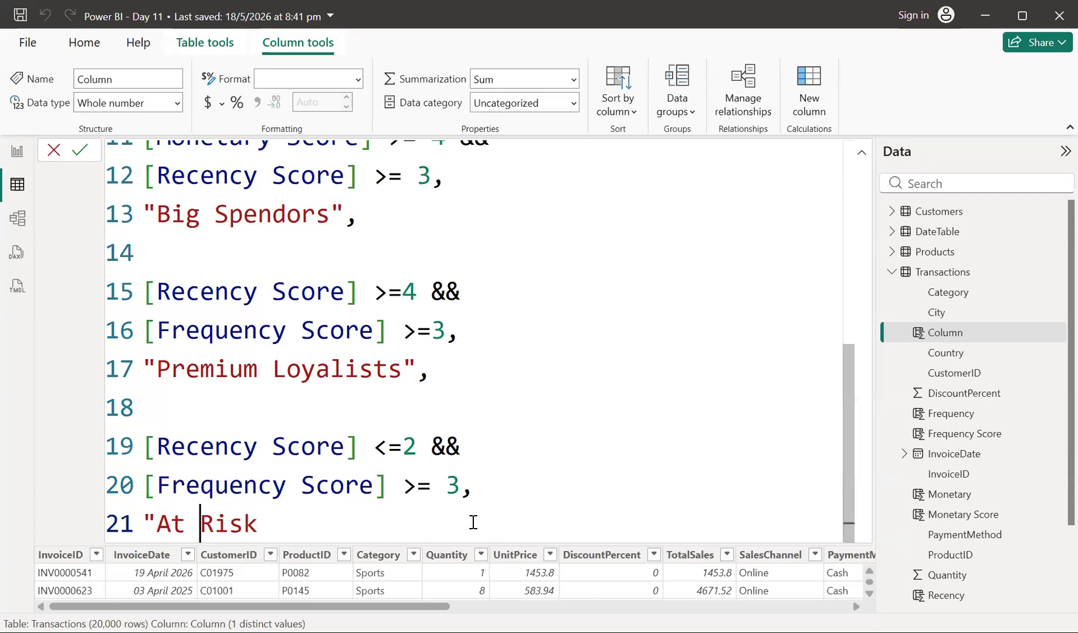
key(shift+End)
key(End)
text(",)
key(Return)
key(Return)
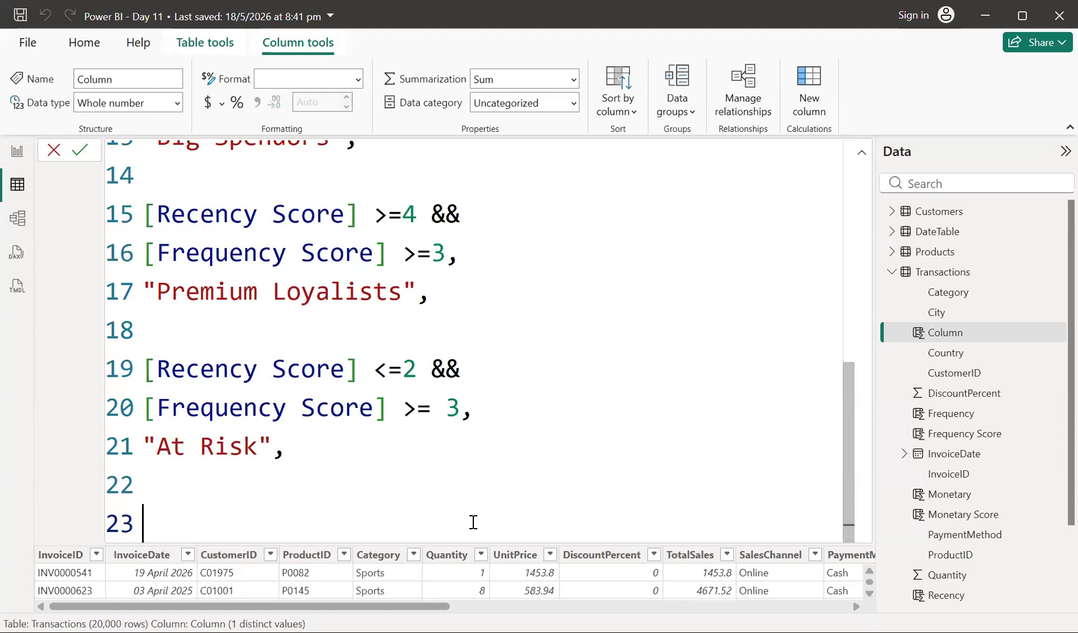
Start the sixth SWITCH condition with [Recency Score] = 1 && and continue on a new line
text([re)
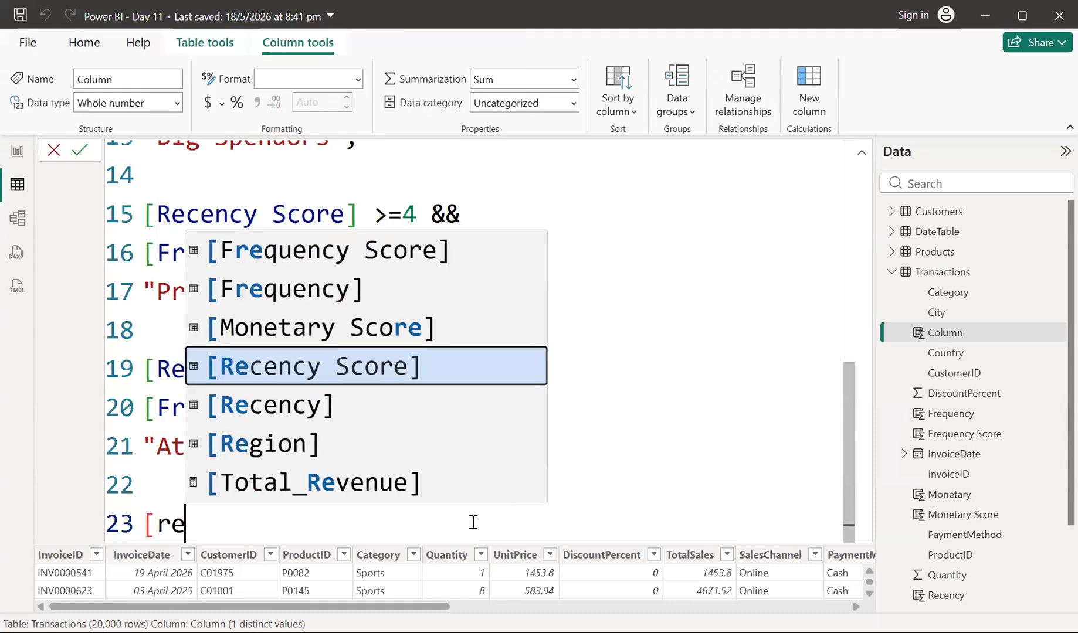
key(Tab)
text(= )
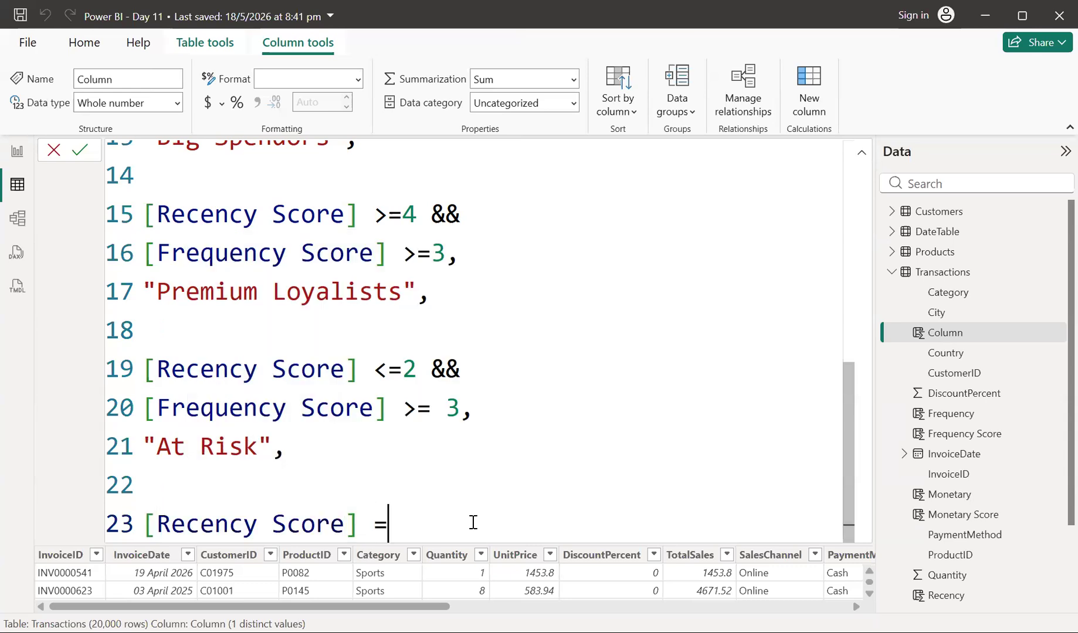
text(1 &&)
key(Return)
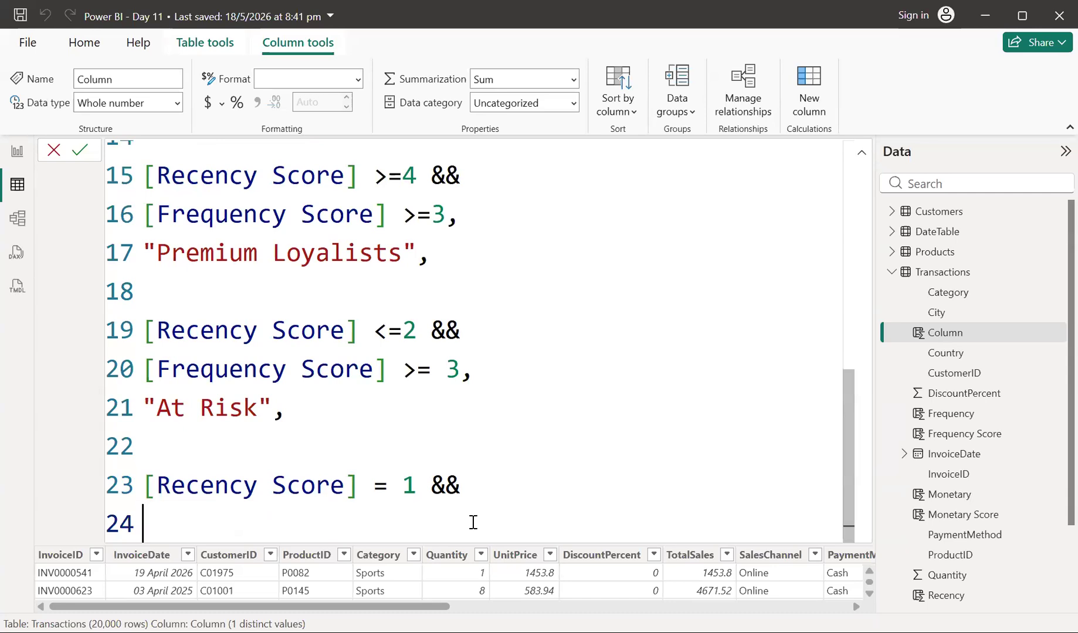
Complete the sixth condition with [Frequency Score] <= 2, and add a new line below it
text([)
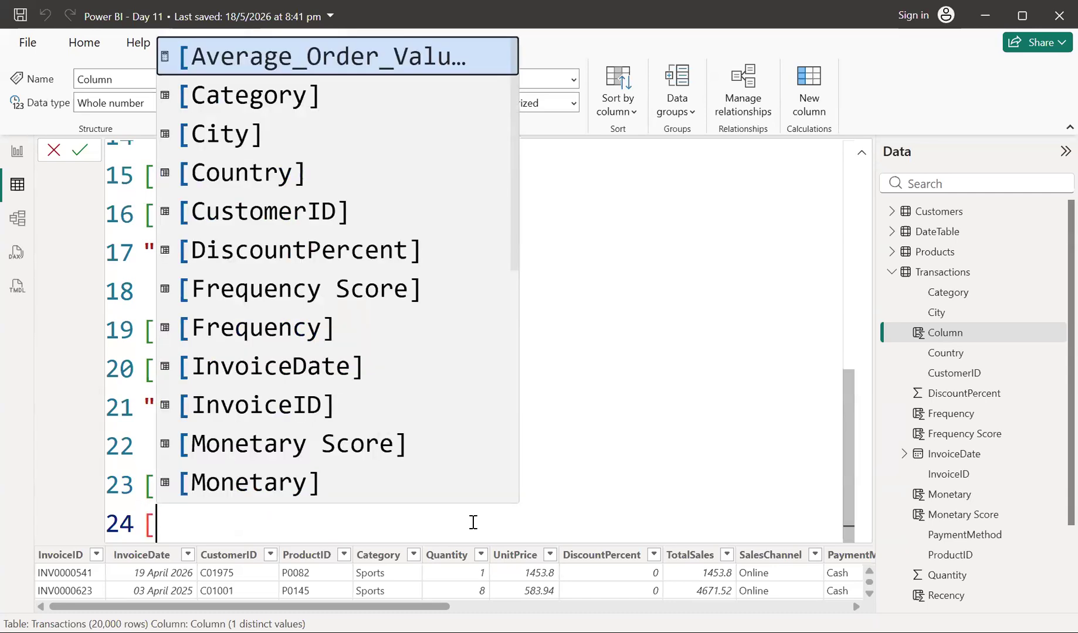
text(Fre)
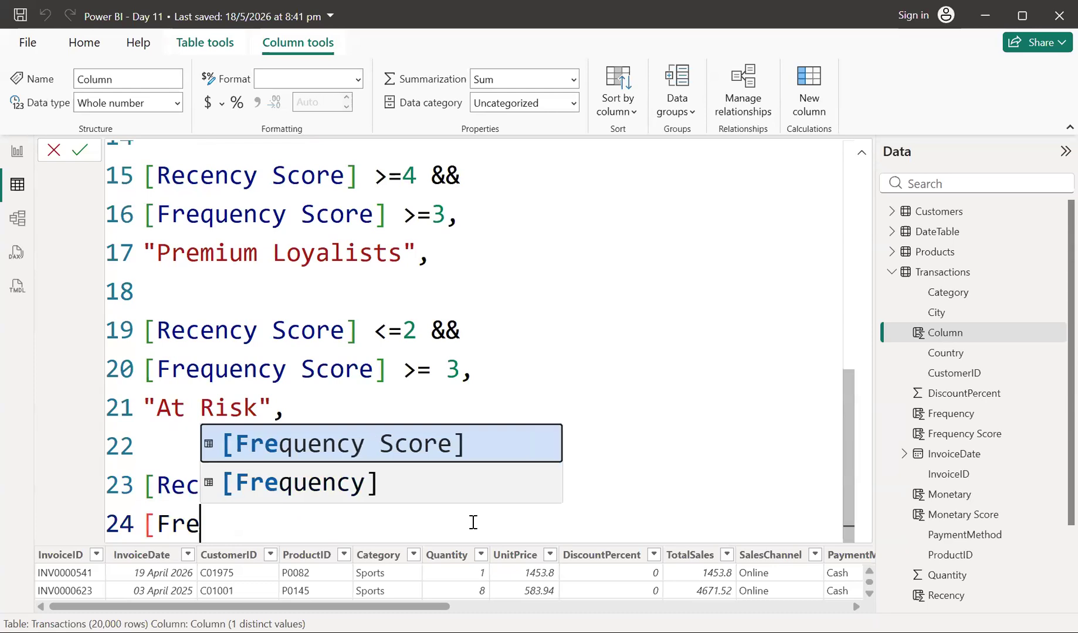
key(Tab)
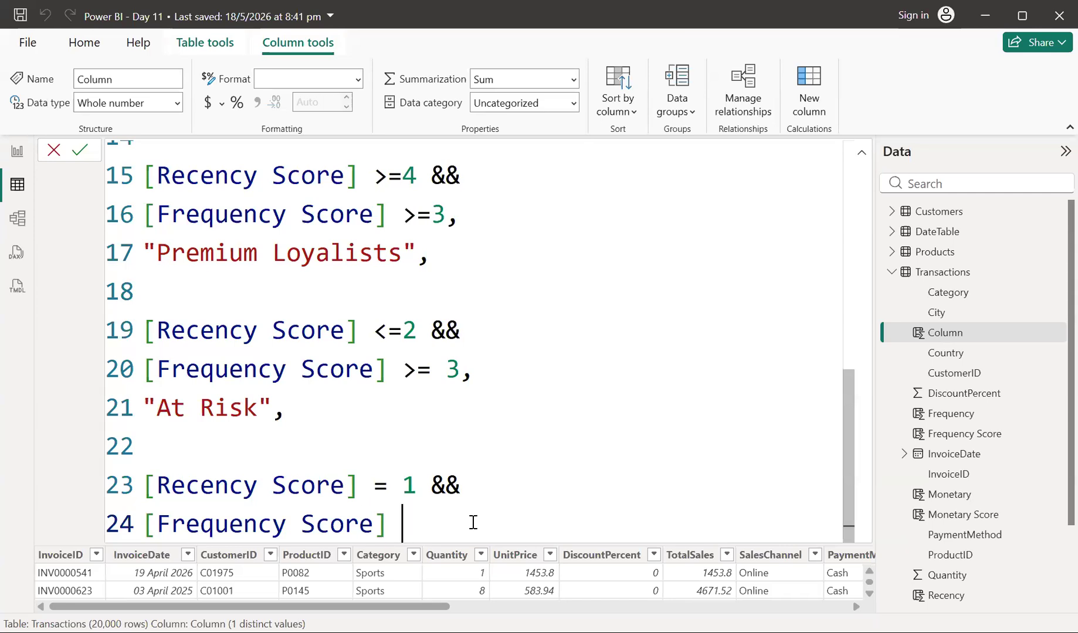
text(<= 2,)
key(Return)
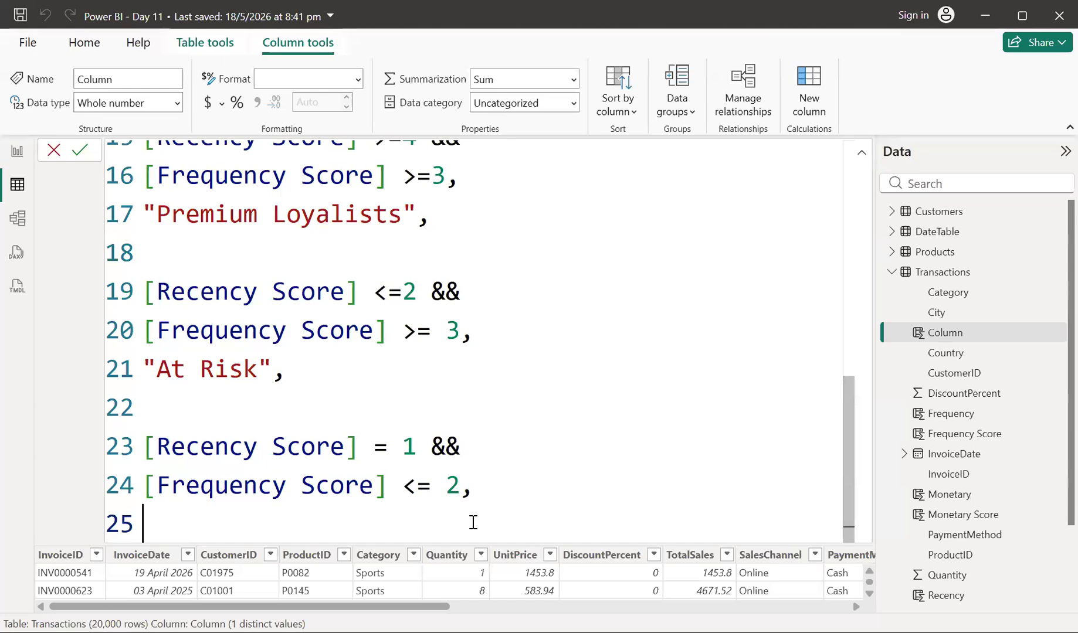
Enter "Lost Customers" with a trailing comma as the sixth condition's result and leave a blank line below it
text(")
text(Lost C)
text(us)
text(e)
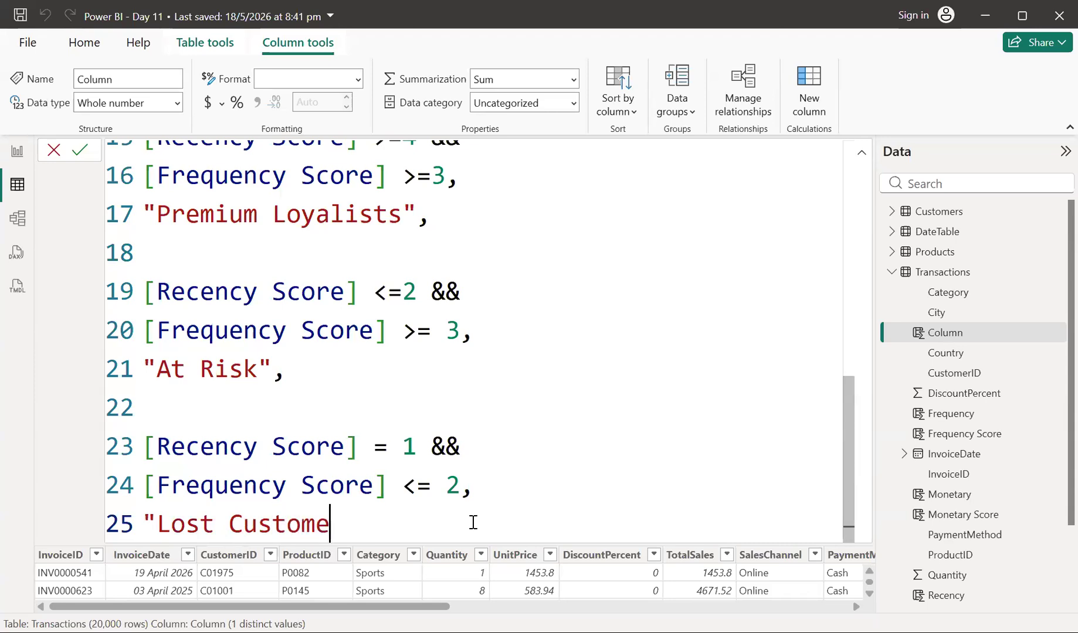
text(rs",)
key(Return)
key(Return)
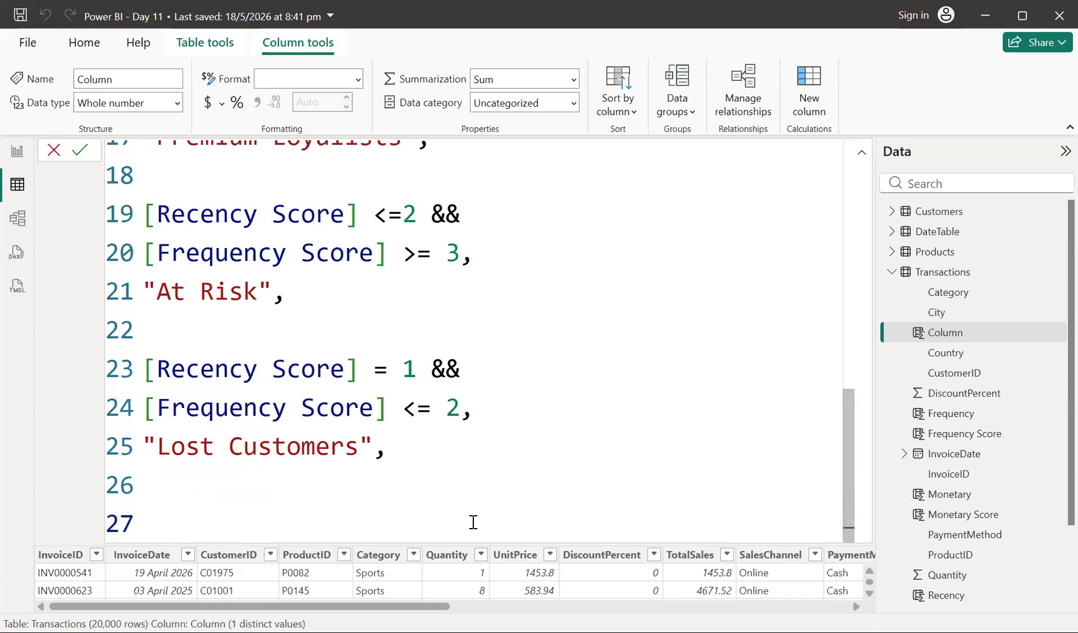
Enter "Others" as the SWITCH default result, close the function and commit the Customer Segment column
text(")
text(Other)
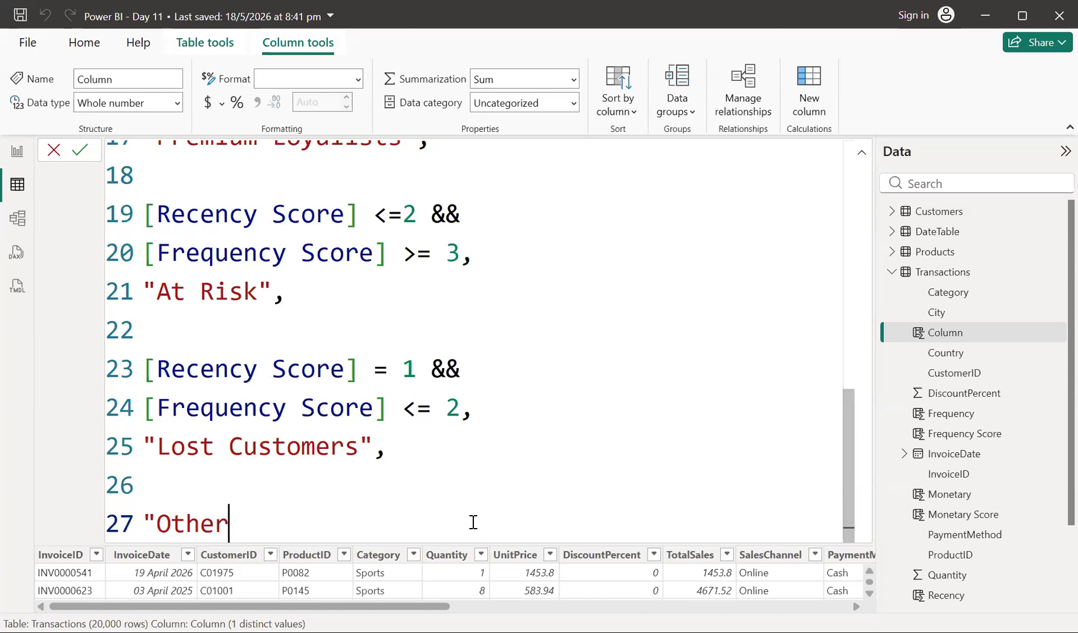
text(s")
key(Return)
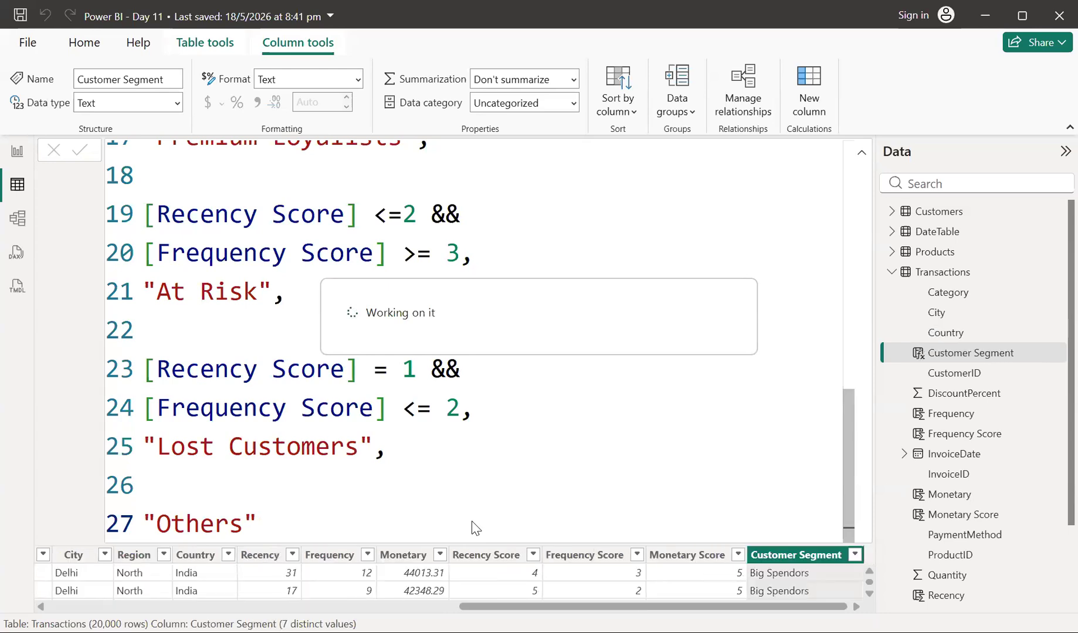
Collapse the formula editor and review the list of distinct values in the Customer Segment column, keeping all of them selected
scroll(307, 511, down, 10)
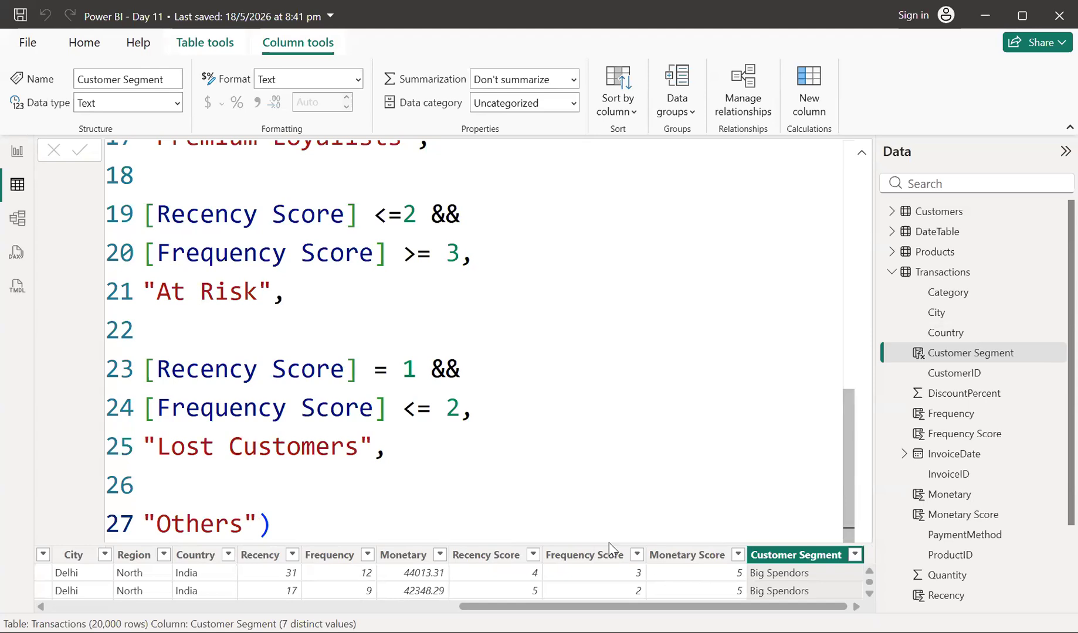
drag(610, 526, 611, 450)
click(611, 449)
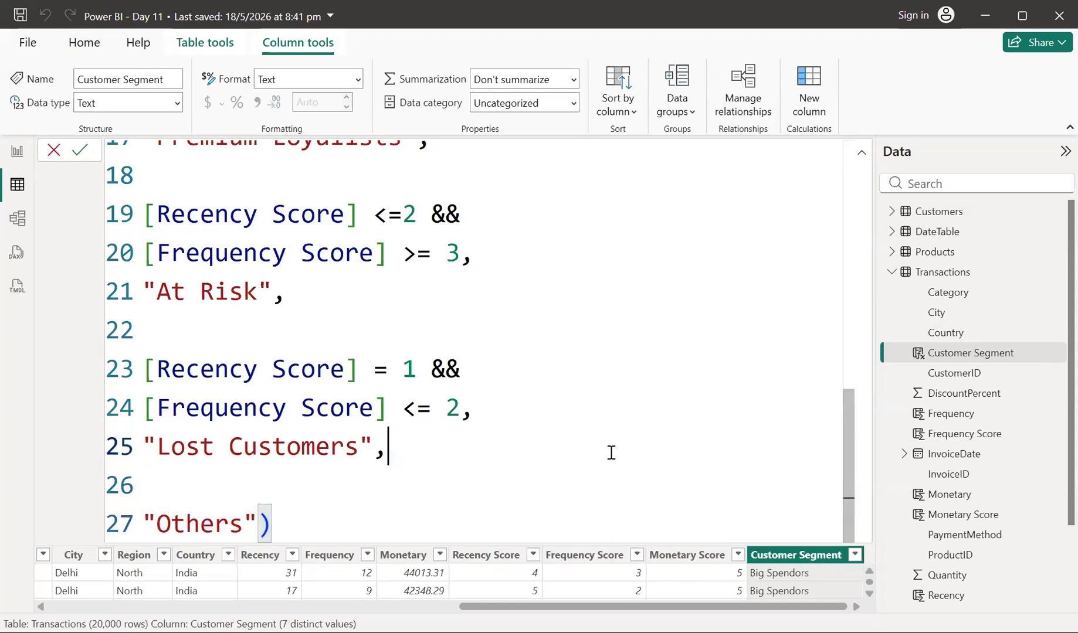
click(860, 153)
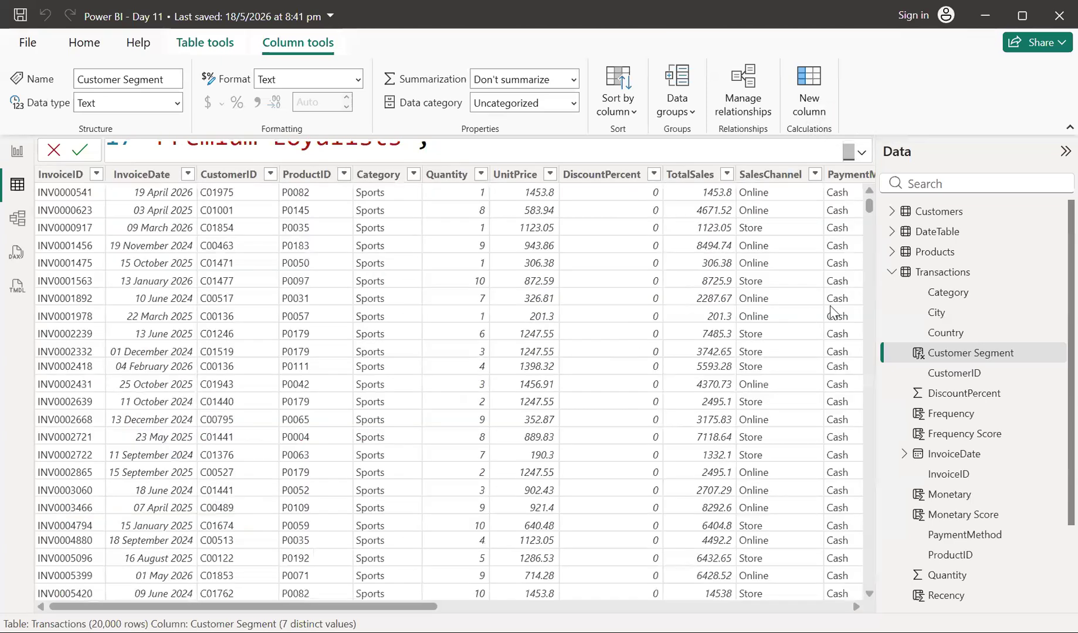
click(854, 174)
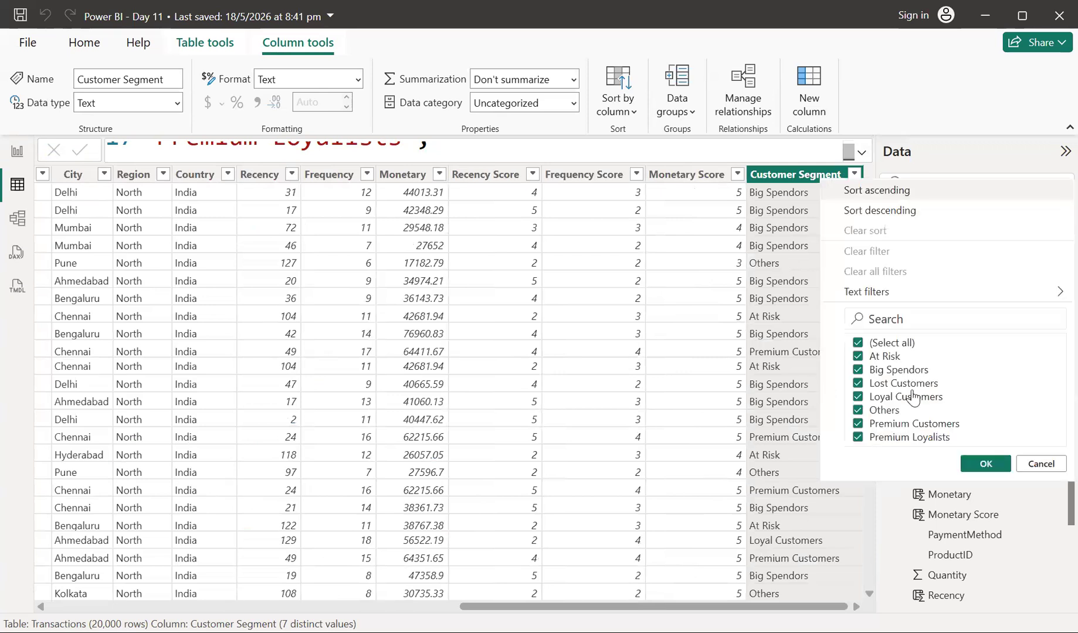
click(979, 463)
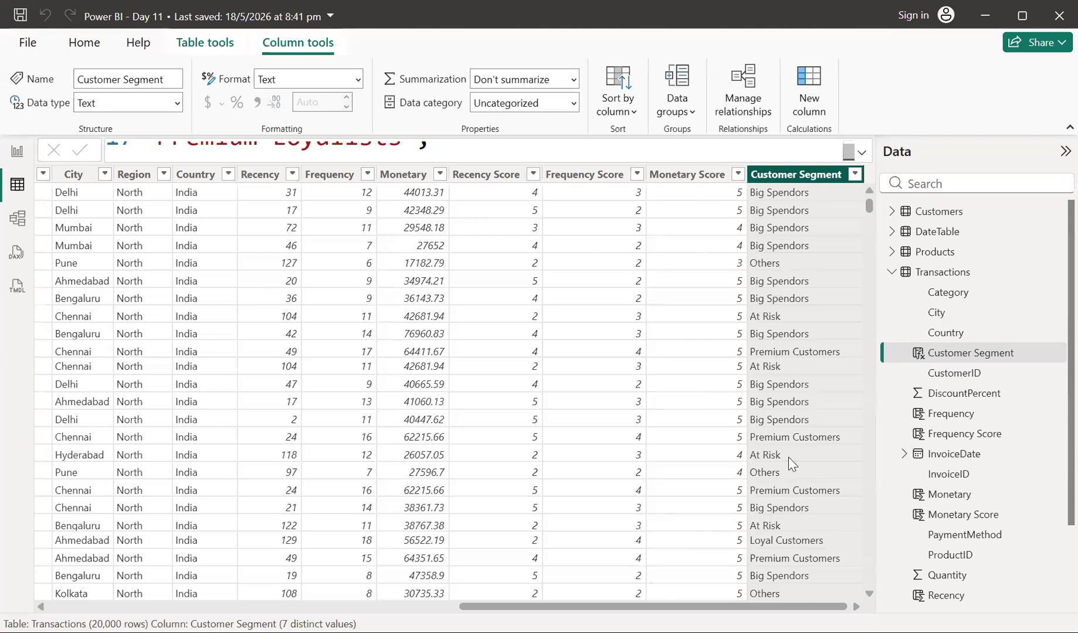
Examine the segment labels across the table rows and recheck the Customer Segment filter values without filtering anything out
scroll(788, 457, down, 4)
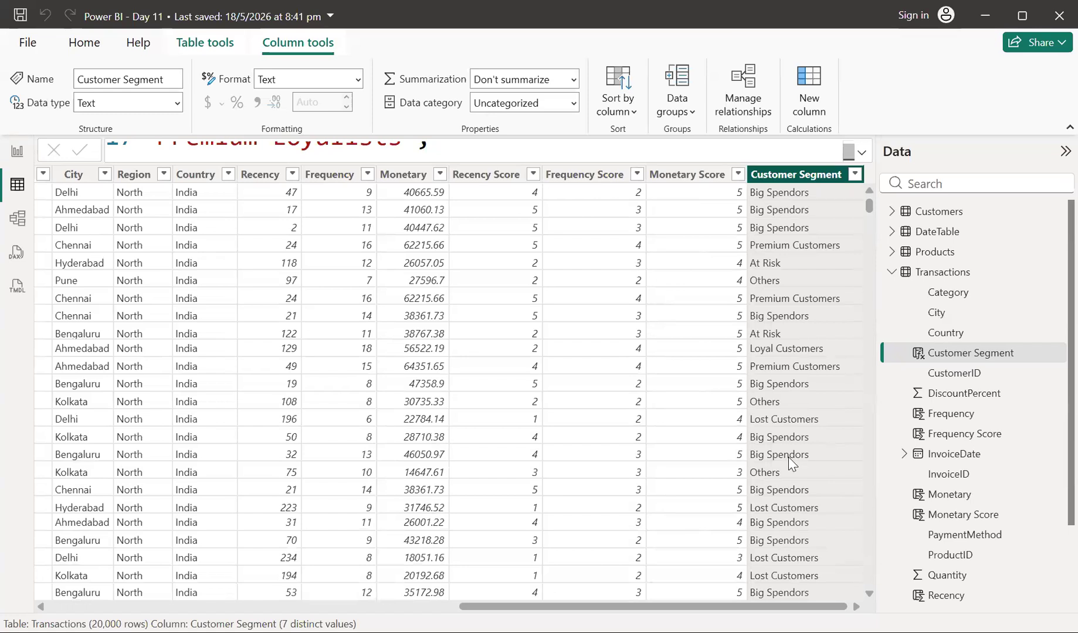
scroll(788, 457, down, 1)
scroll(787, 458, down, 12)
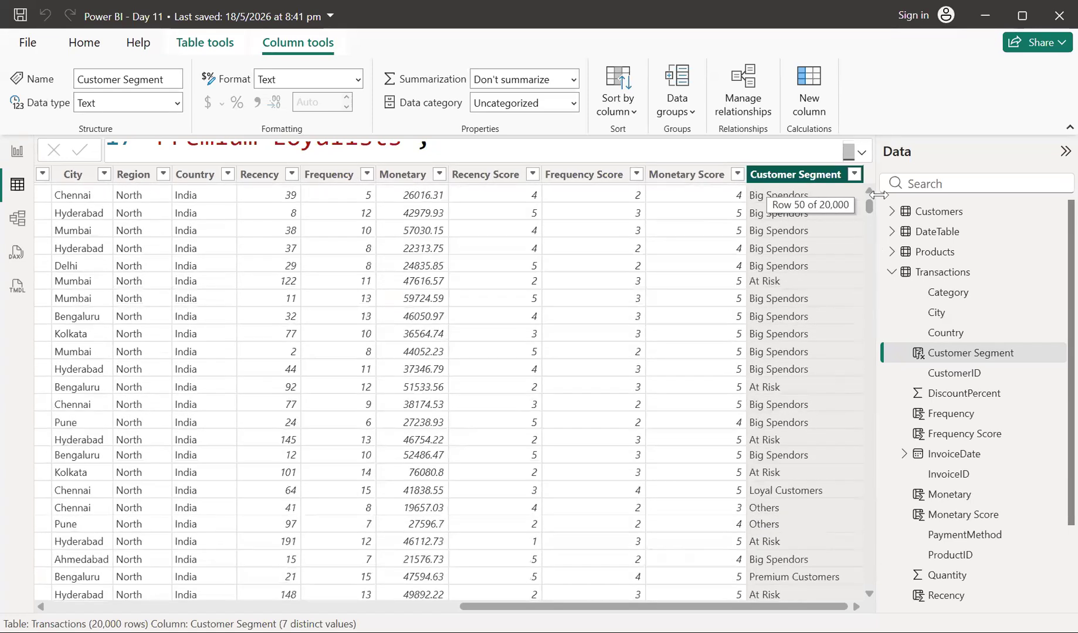
click(854, 174)
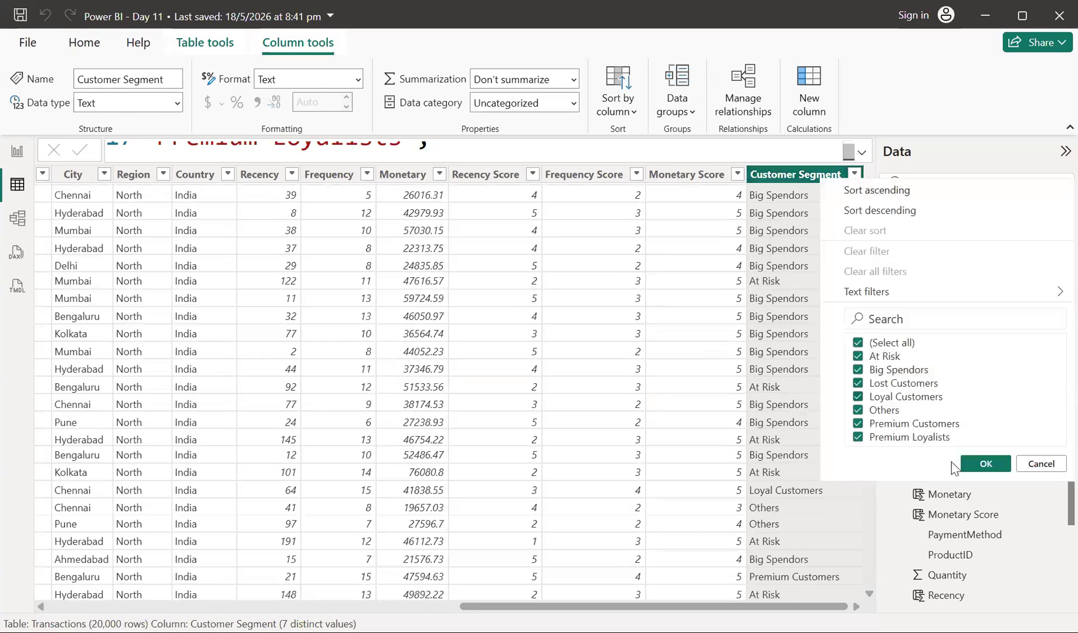
click(984, 464)
scroll(835, 497, down, 15)
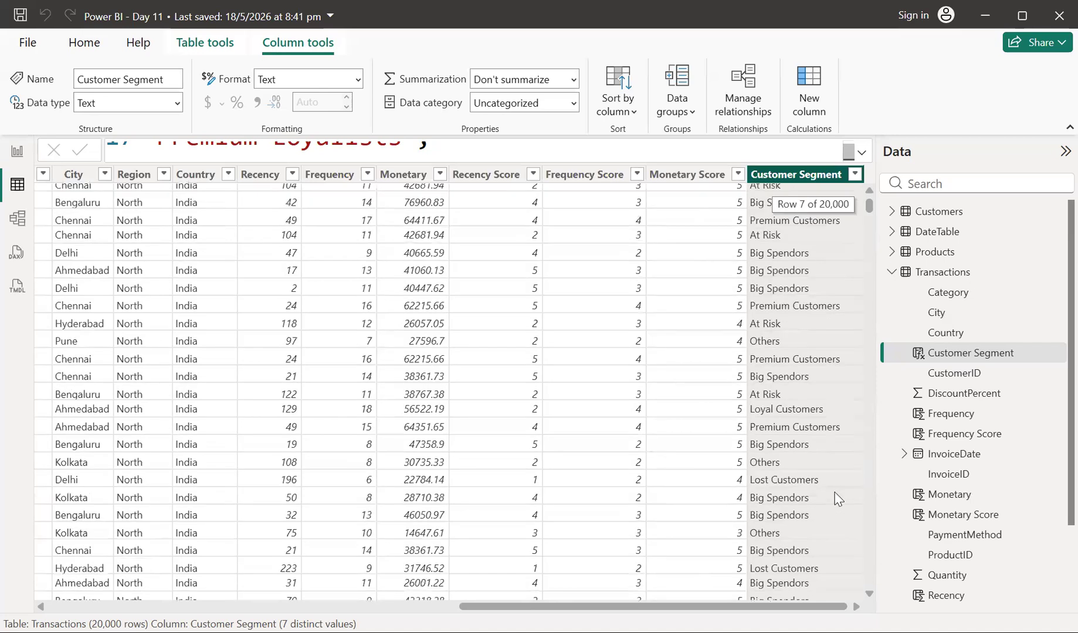
scroll(835, 498, up, 15)
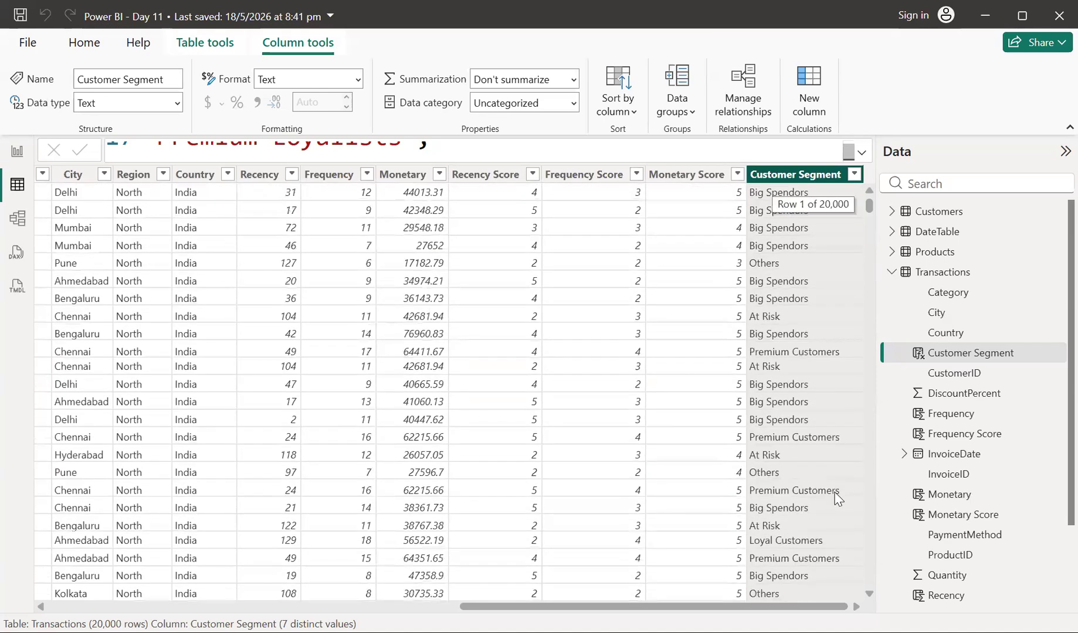
Expand the Customer Segment formula and review its conditions from the first line
click(483, 149)
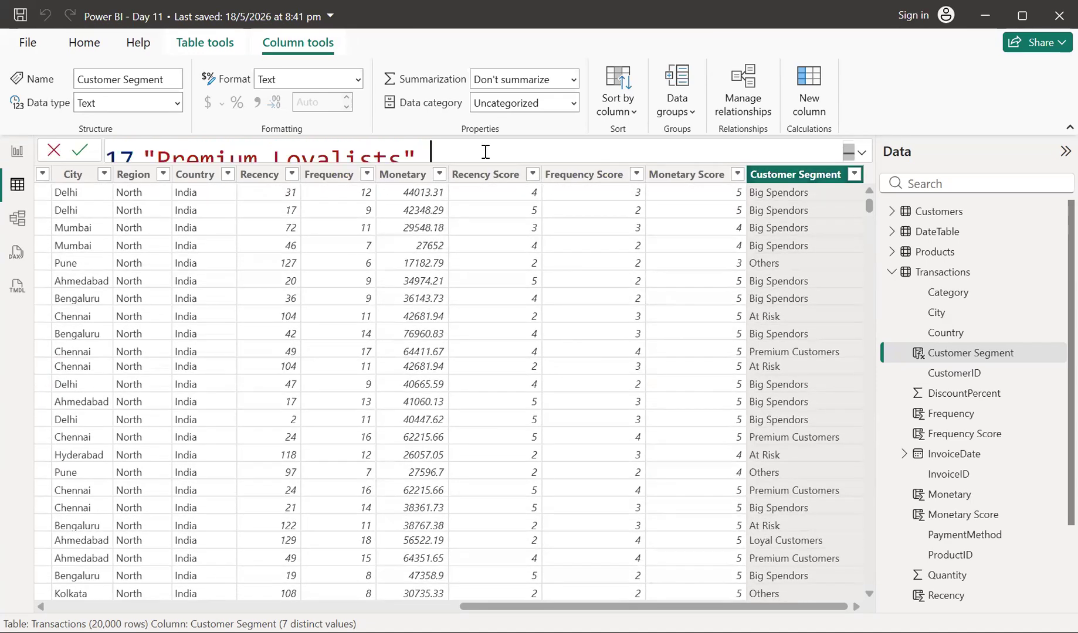
click(857, 153)
scroll(482, 300, up, 2)
scroll(483, 299, up, 4)
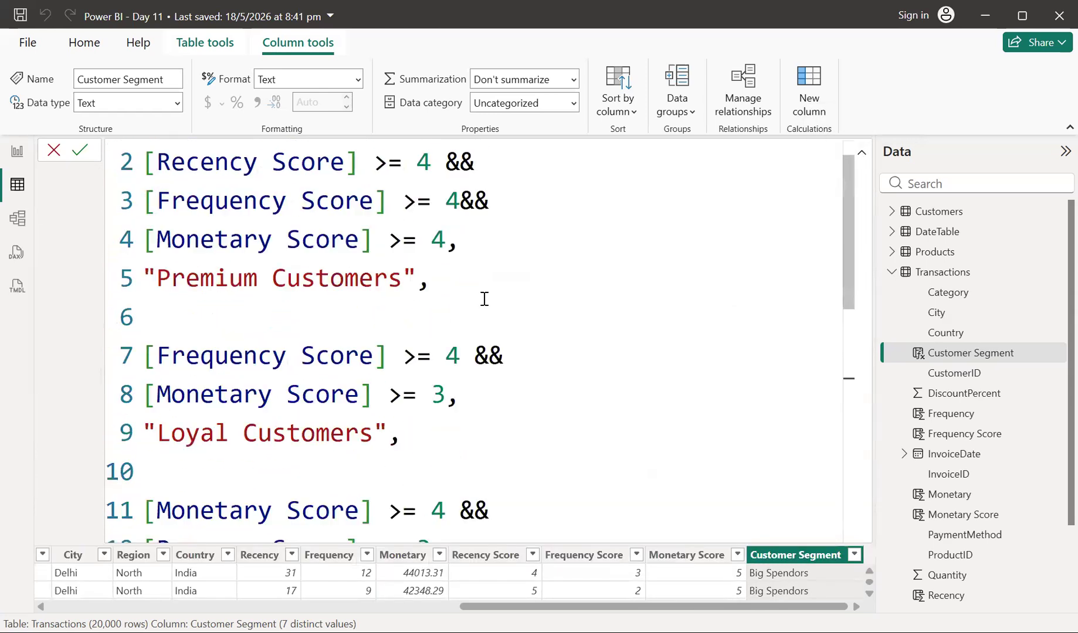
scroll(484, 299, up, 1)
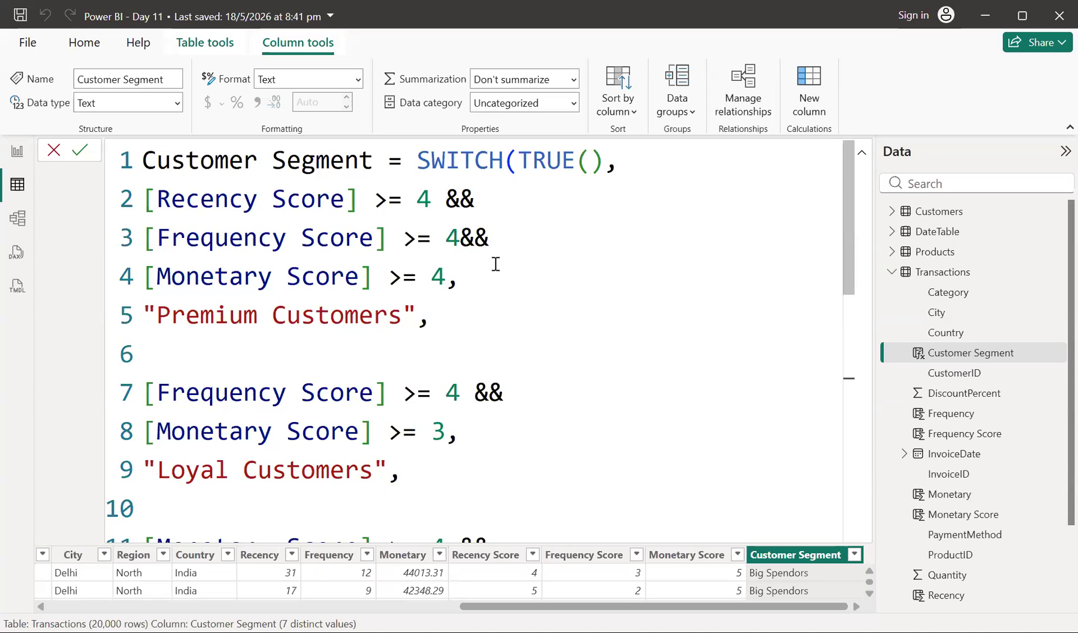
Select the entire Customer Segment formula from its first line to the closing "Others") line, and collapse the formula editor
click(145, 160)
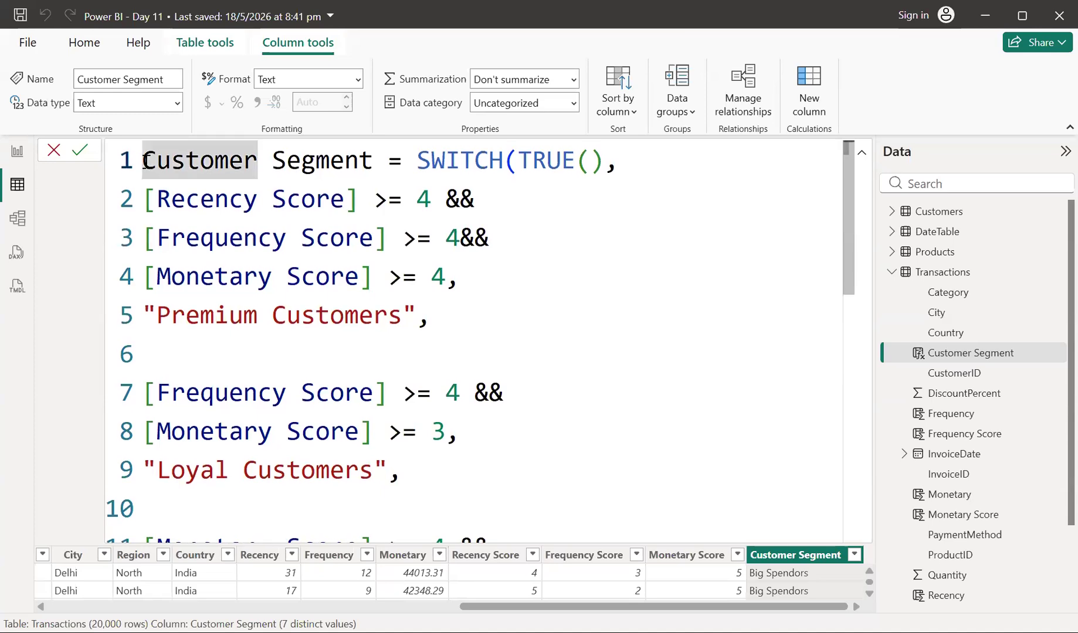
key(shift+Down)
key(shift+Down)
key(shift+Down)
key(shift+Down)
key(shift+Down)
key(shift+Down)
key(shift+Down)
key(shift+Down)
key(shift+Down)
key(shift+Down)
key(shift+Down)
key(shift+Down)
key(shift+Down)
key(shift+Down)
key(shift+Down)
key(shift+Down)
key(shift+Down)
key(shift+Down)
key(shift+Down)
key(shift+Down)
key(shift+Down)
key(shift+Down)
key(shift+Down)
key(shift+Down)
key(shift+Down)
key(shift+Down)
key(shift+Down)
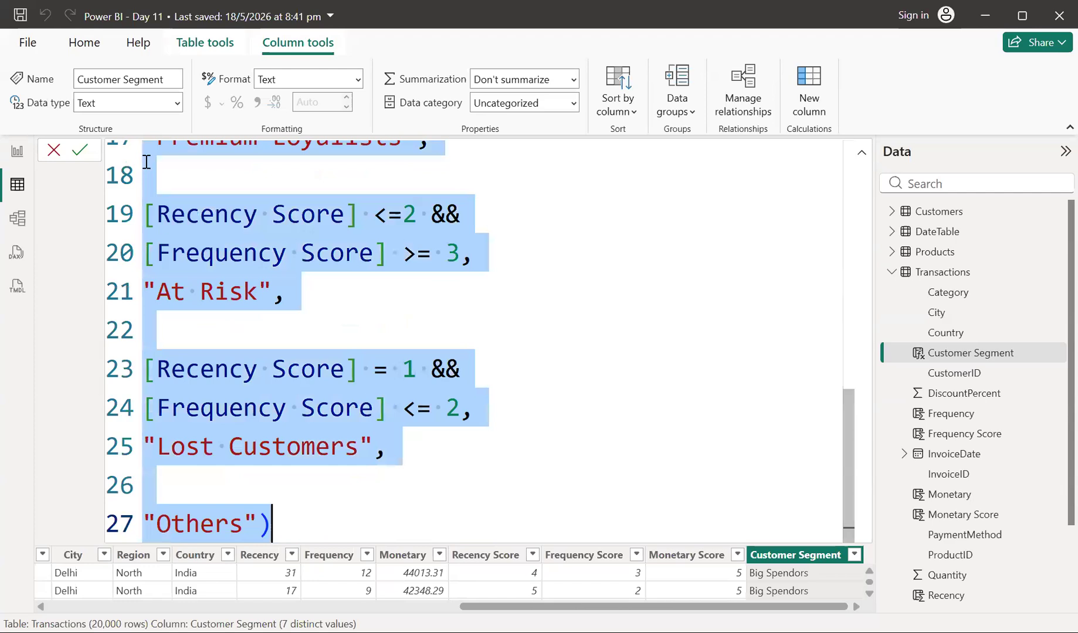
key(alt+Tab)
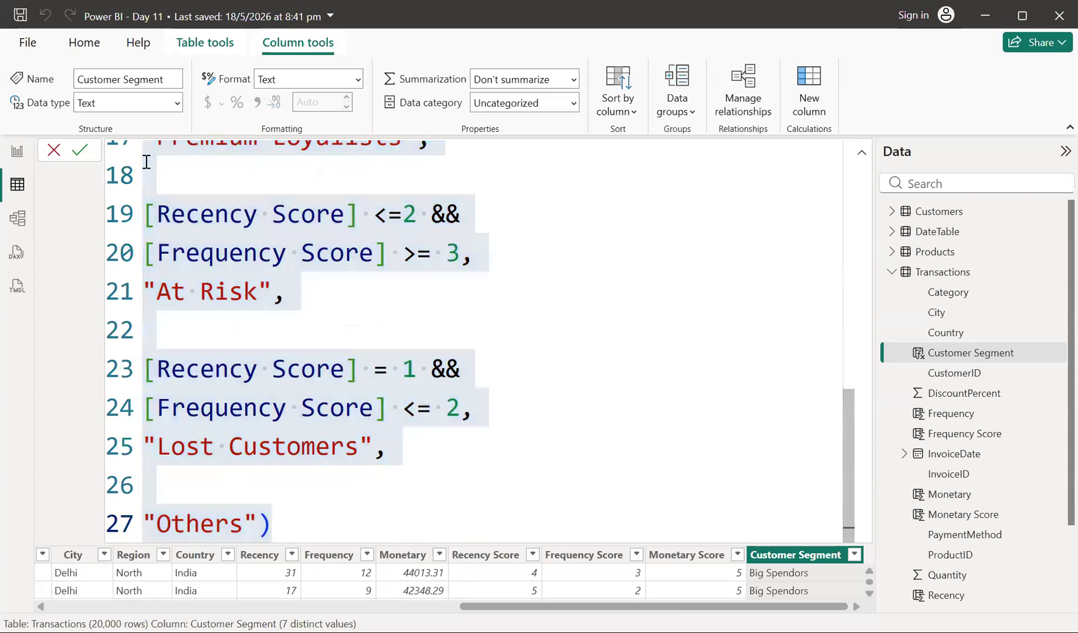
click(861, 157)
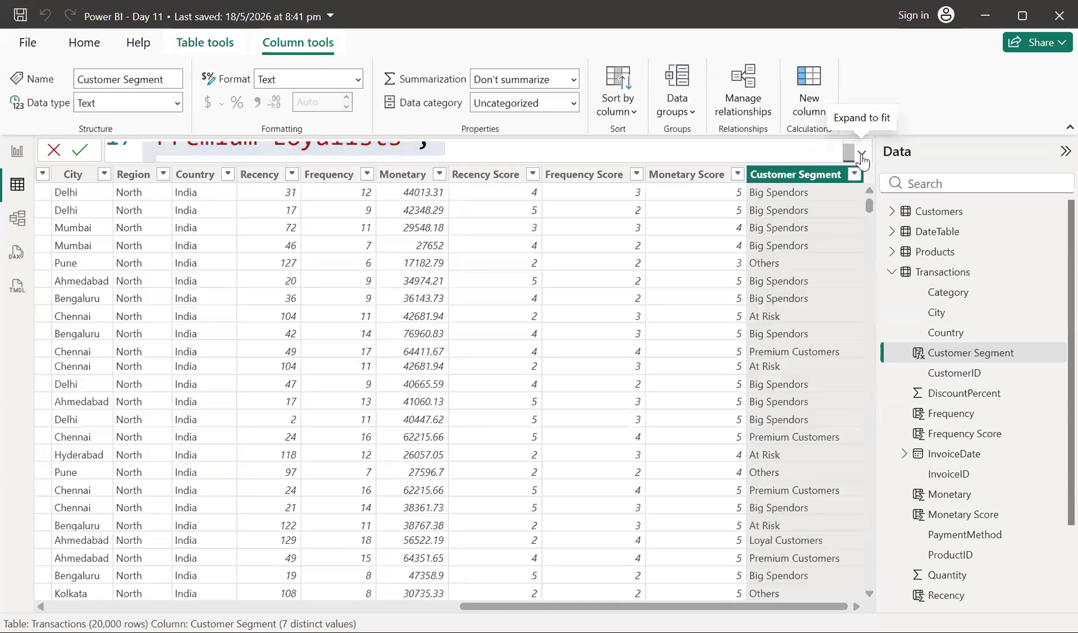
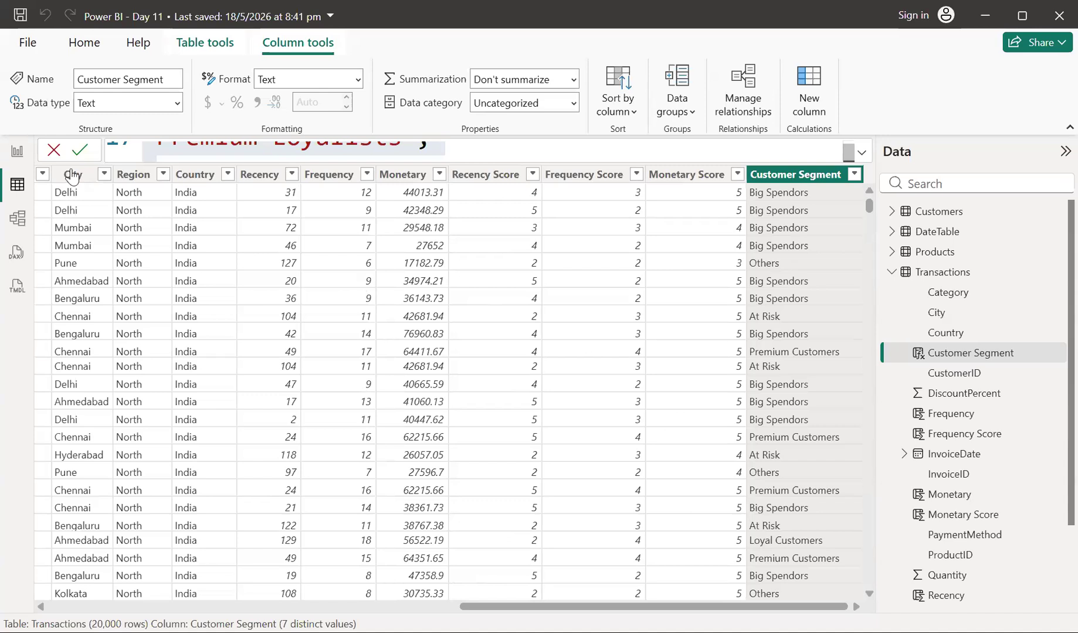
click(806, 101)
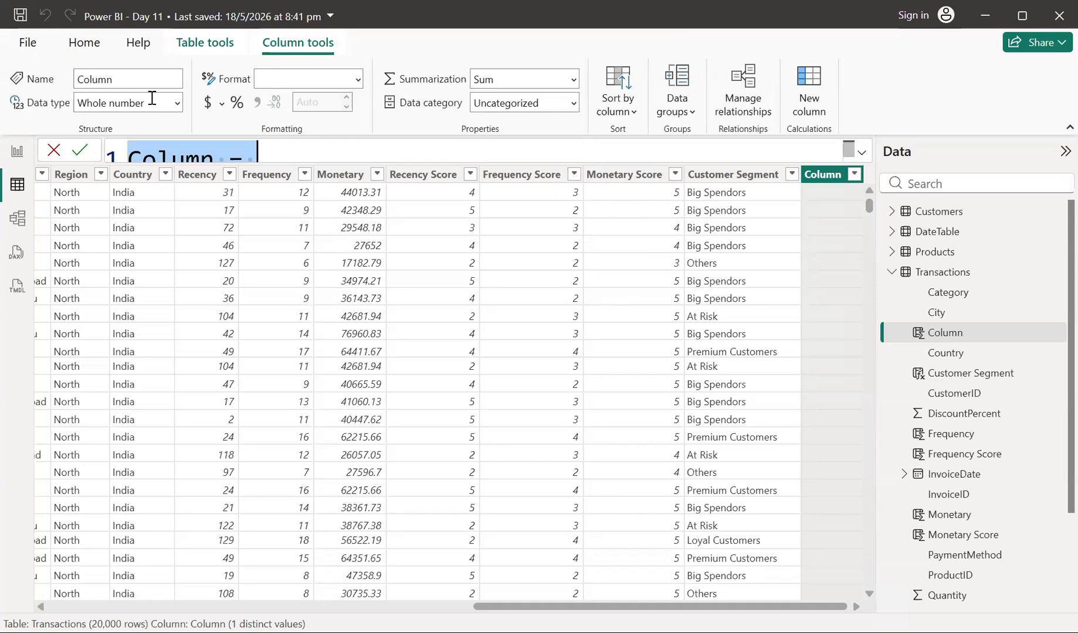
key(alt+Tab)
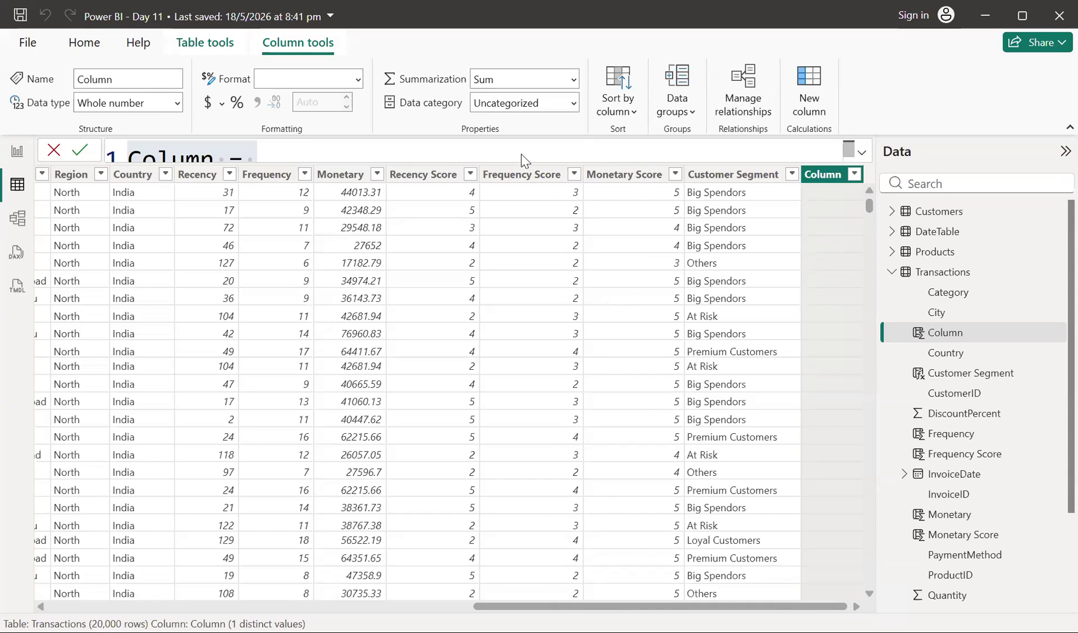
click(859, 156)
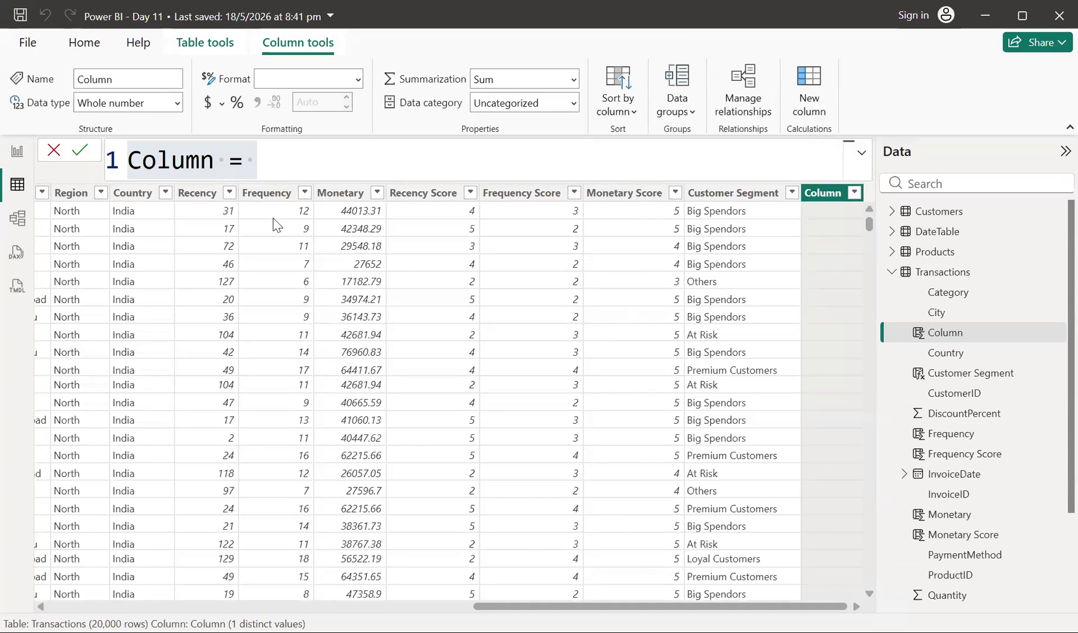
click(267, 173)
key(BackSpace)
key(BackSpace)
key(BackSpace)
key(BackSpace)
key(BackSpace)
key(BackSpace)
key(BackSpace)
key(BackSpace)
key(BackSpace)
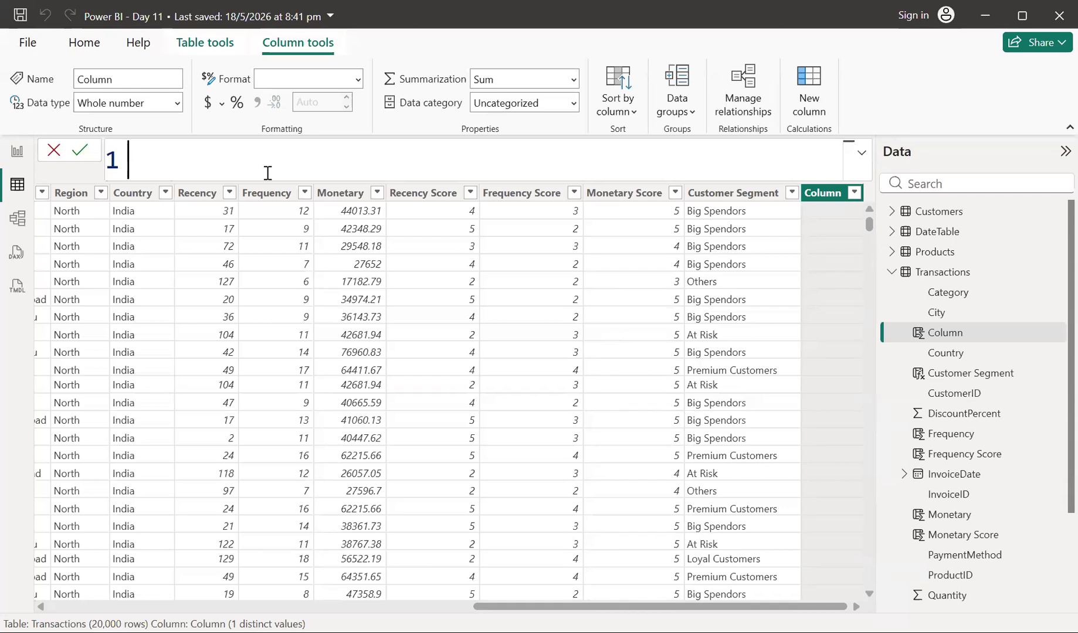
scroll(241, 369, left, 10)
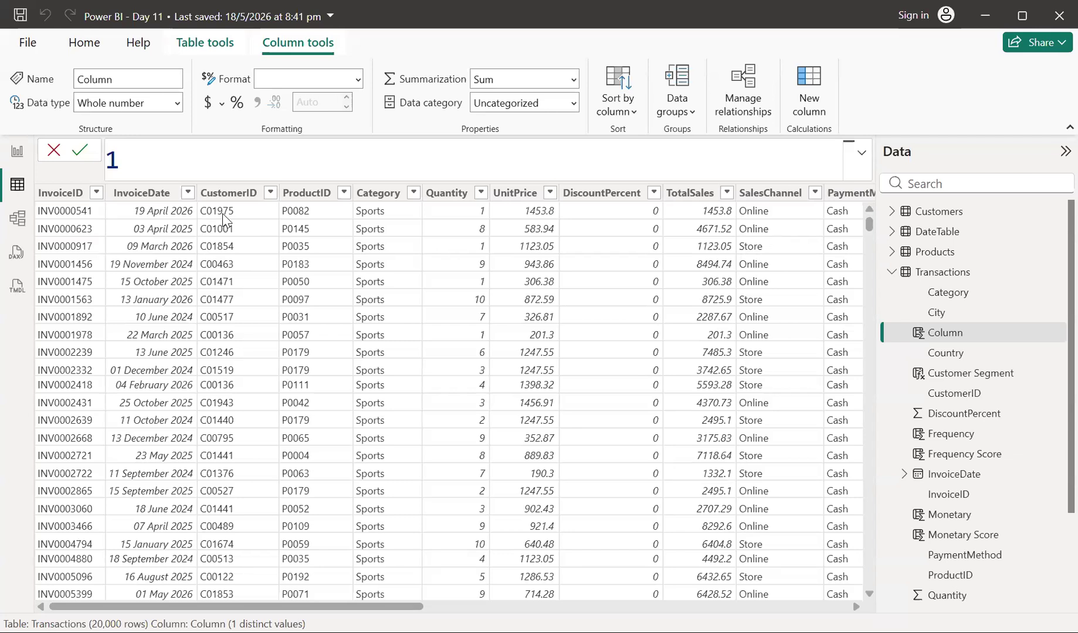
text(Repeat)
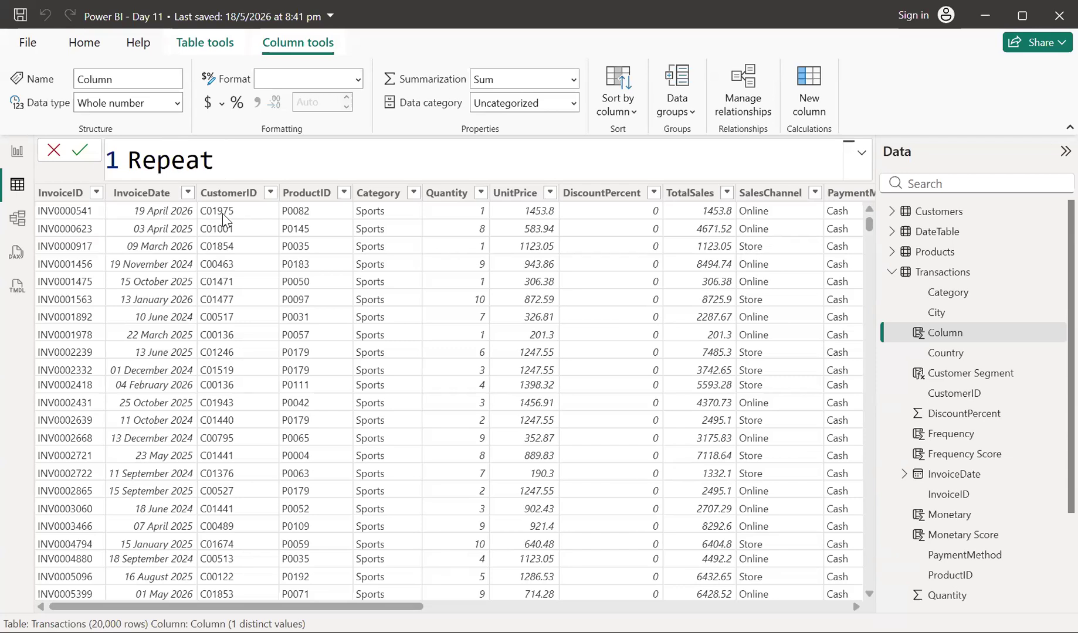
text(Customer)
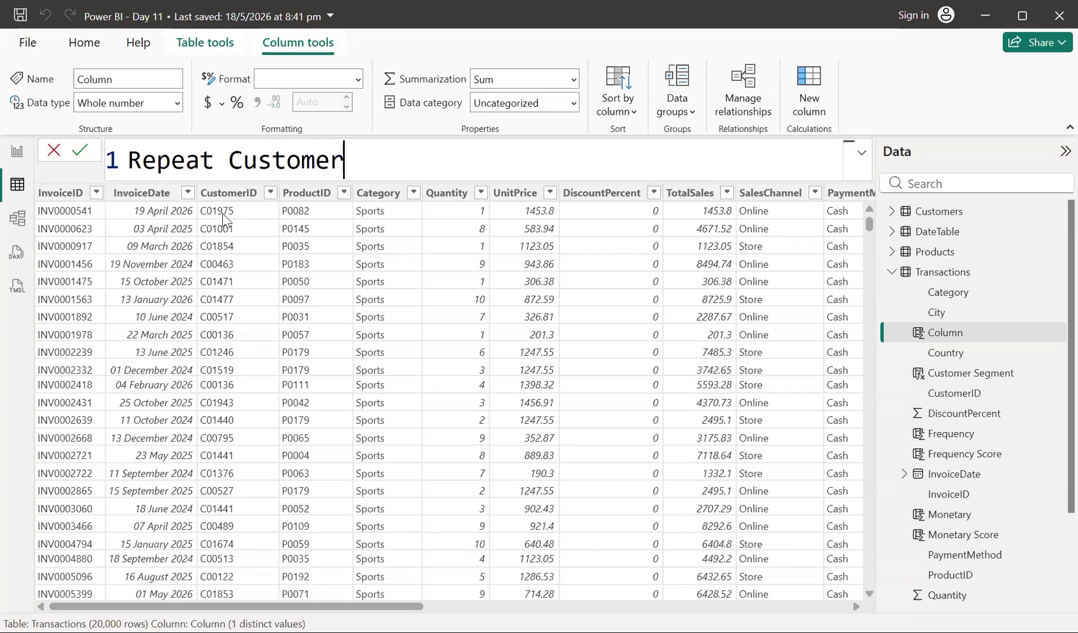
text( =)
key(BackSpace)
key(BackSpace)
key(BackSpace)
key(BackSpace)
key(BackSpace)
key(BackSpace)
key(BackSpace)
key(BackSpace)
key(BackSpace)
key(BackSpace)
key(BackSpace)
key(BackSpace)
key(BackSpace)
key(BackSpace)
key(BackSpace)
key(BackSpace)
key(BackSpace)
key(BackSpace)
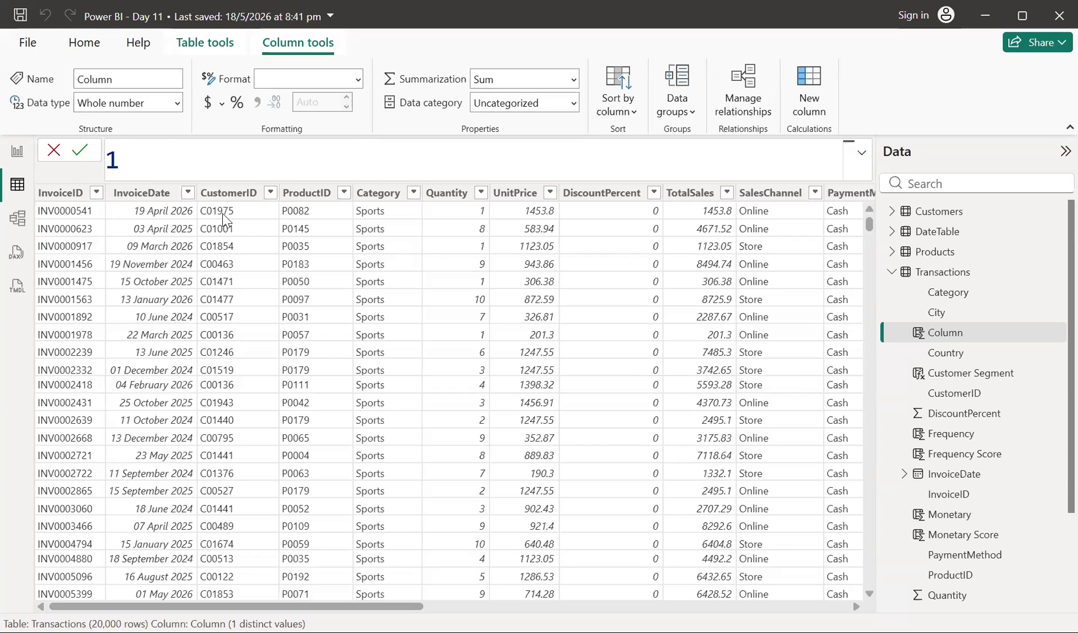
click(18, 155)
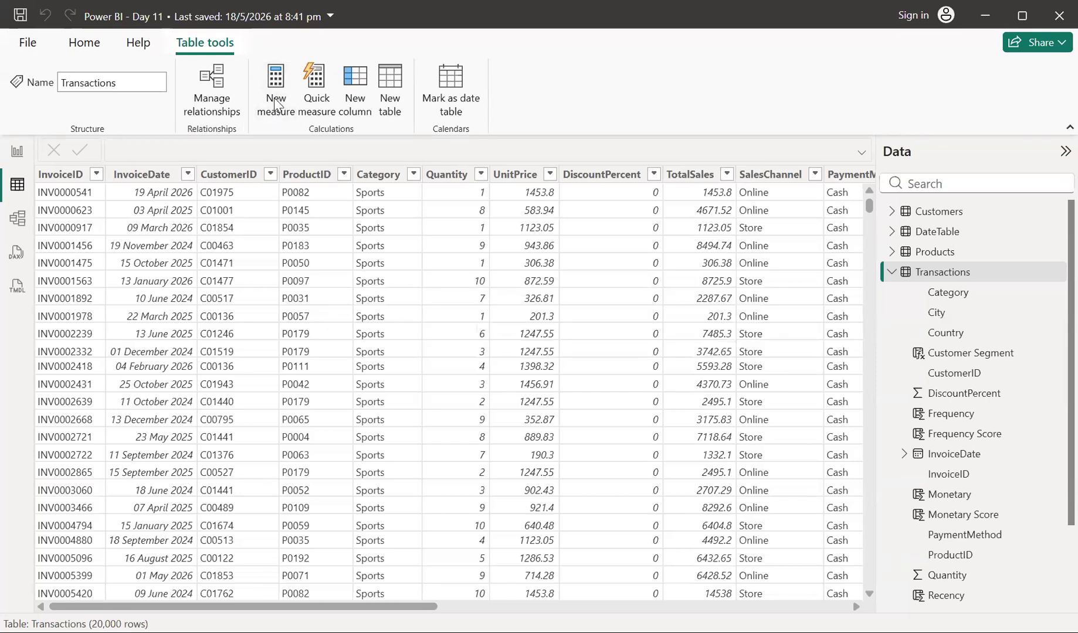
Create a new measure in the Transactions table and name it Repeat Customers in its formula
click(276, 106)
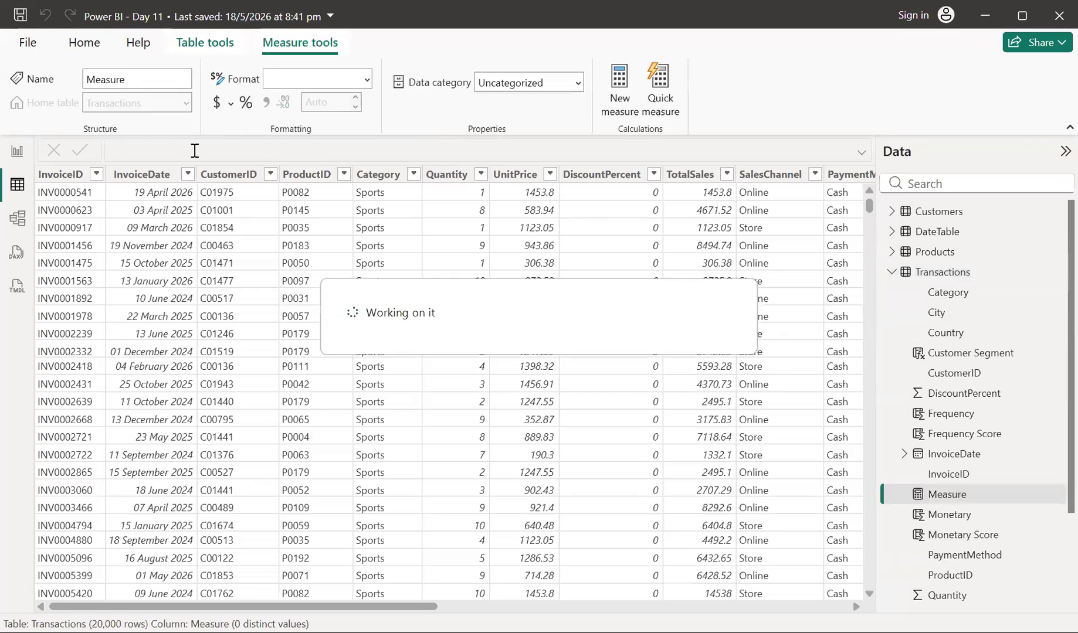
text(Re)
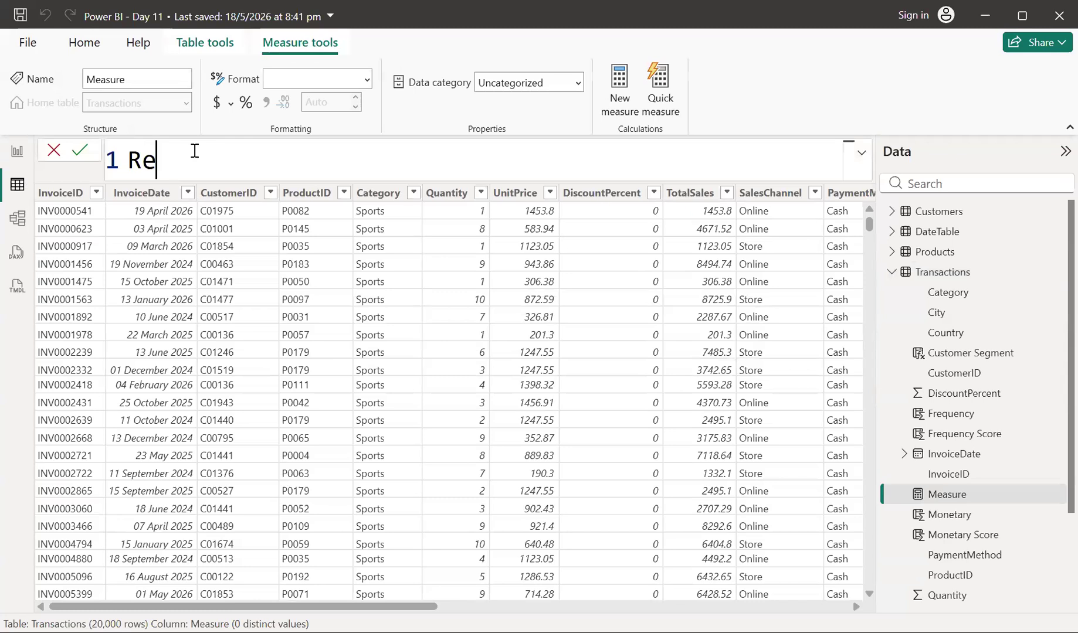
text(peat Customers = )
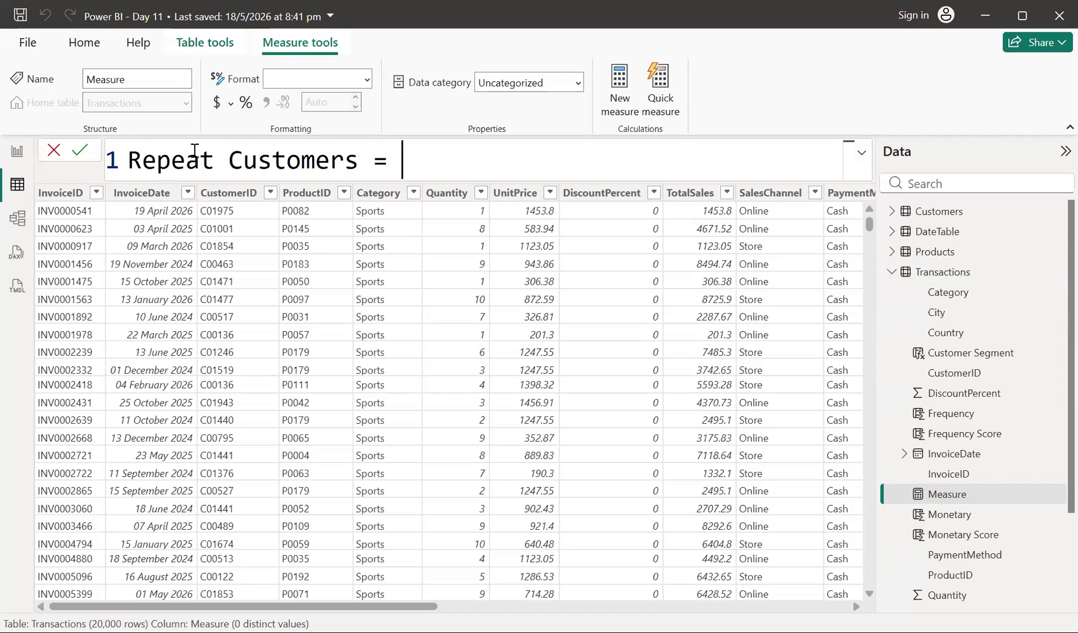
Begin the Repeat Customers expression with COUNTROWS wrapping a FILTER function, leaving both open for arguments
text(C)
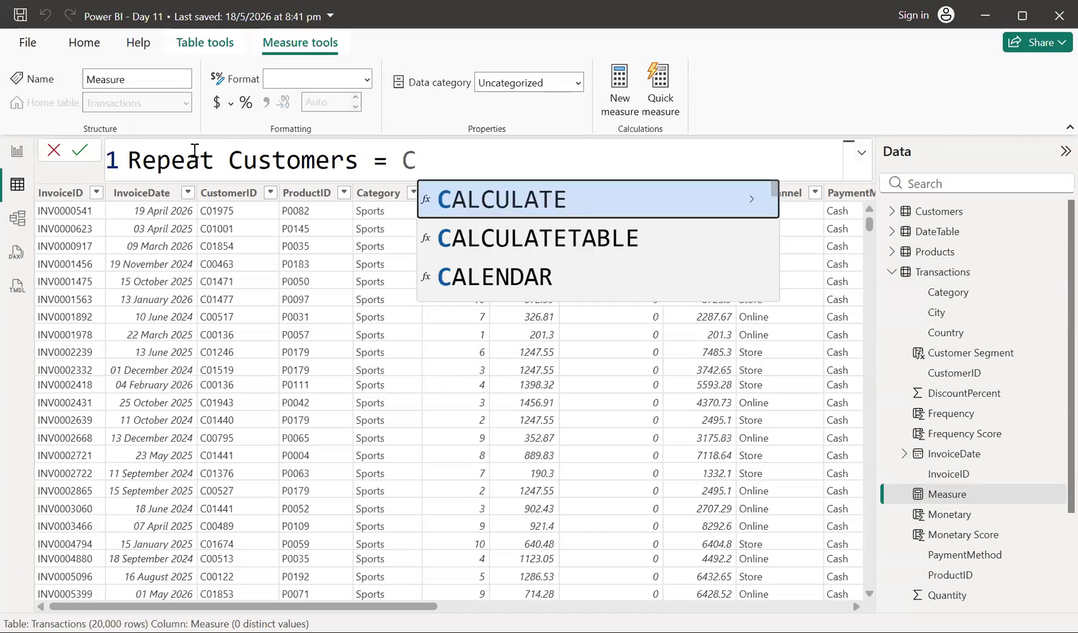
text(ou)
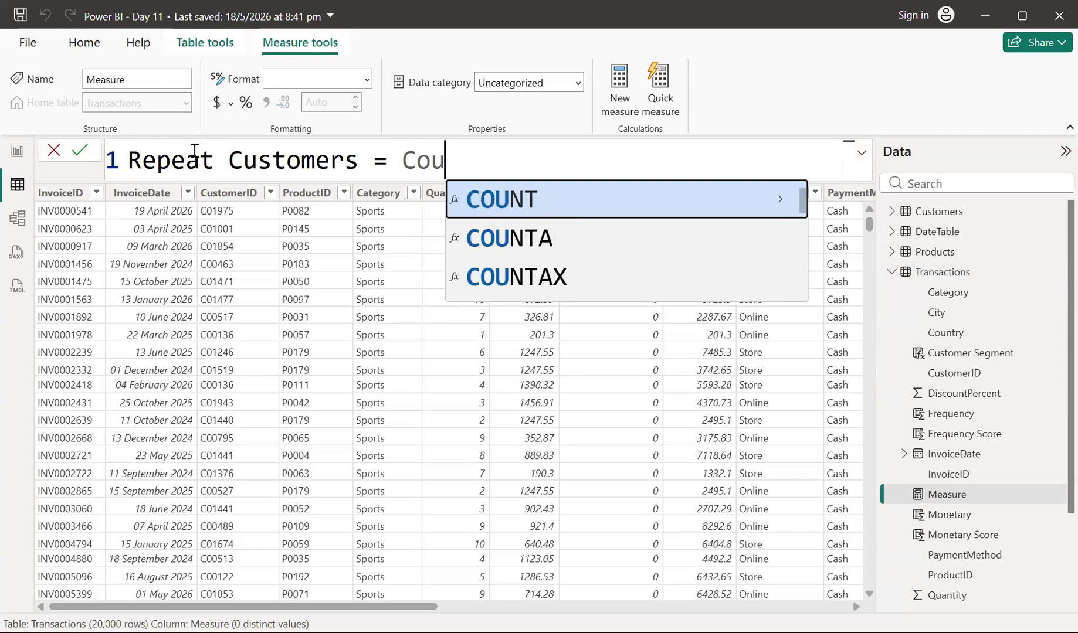
text(n)
key(Down)
key(Down)
key(Down)
key(Down)
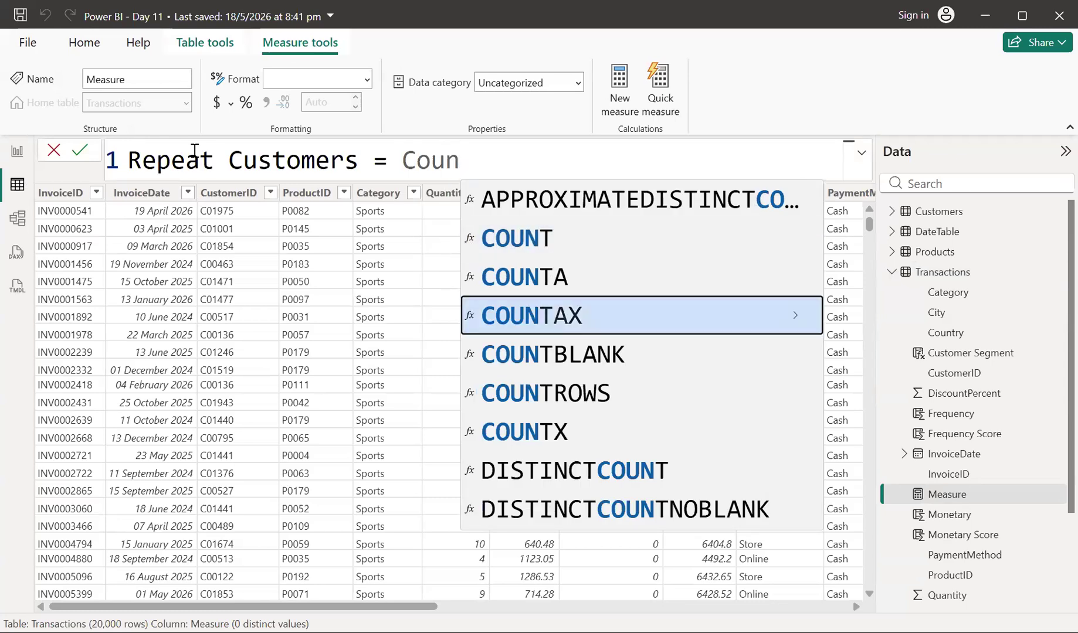
key(Tab)
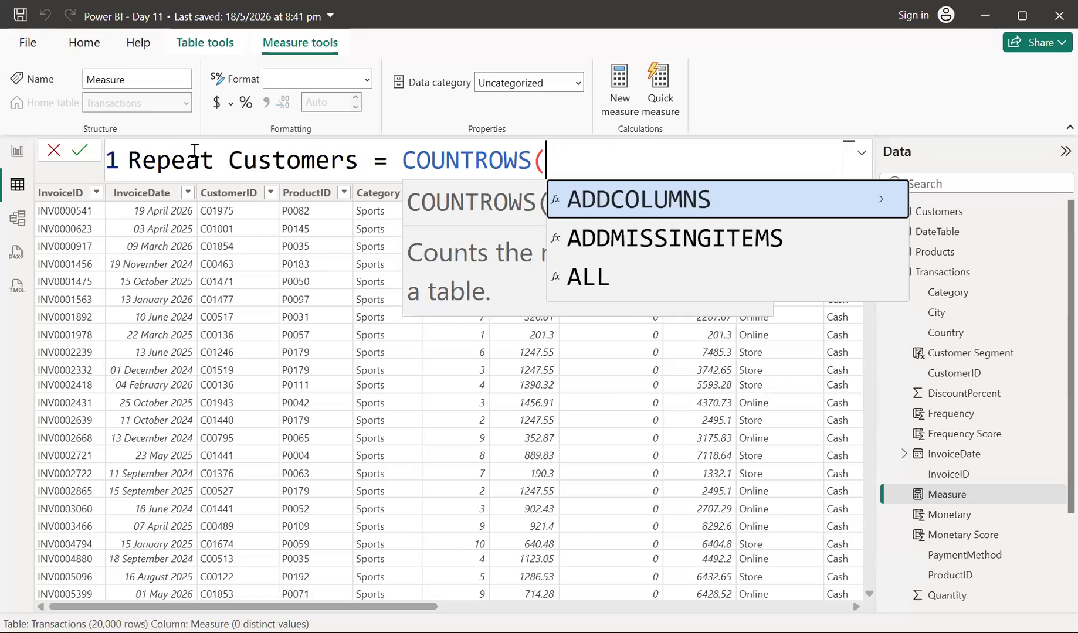
text(Filte)
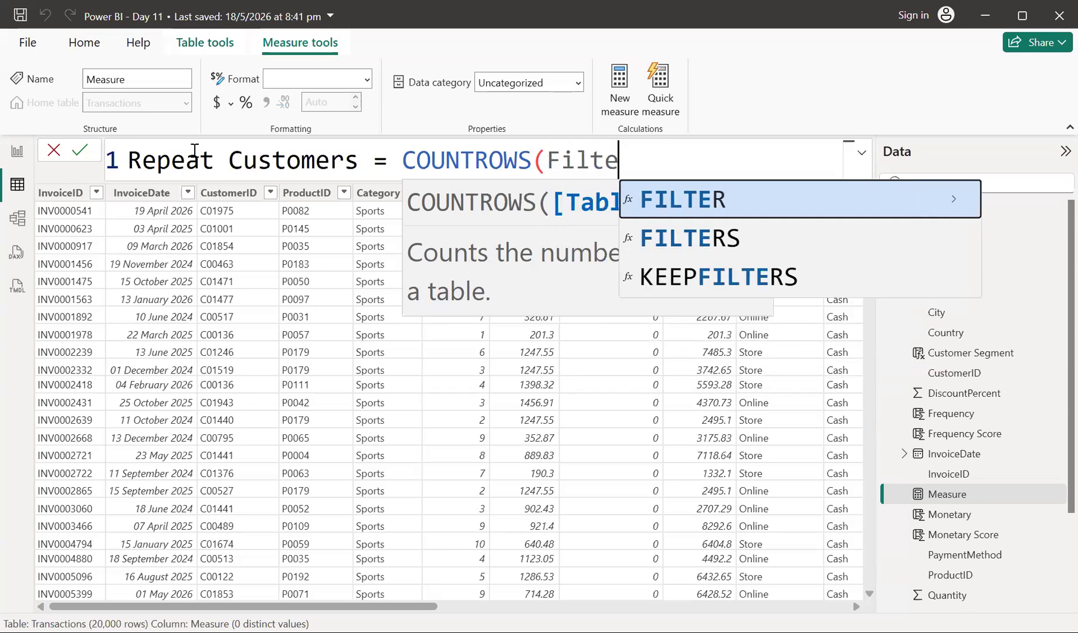
text(r)
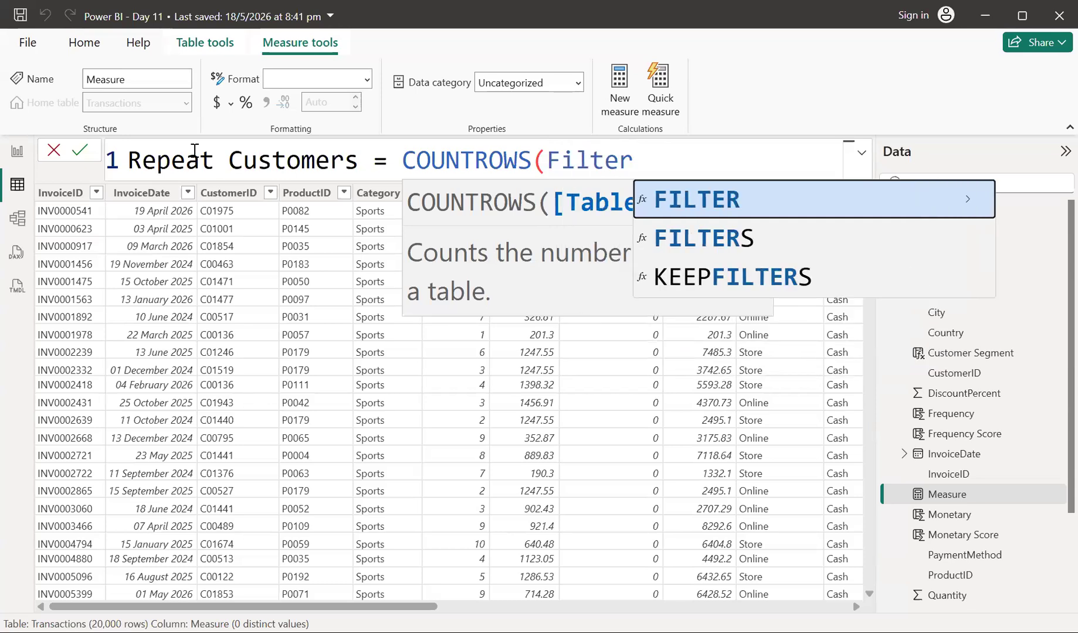
key(Tab)
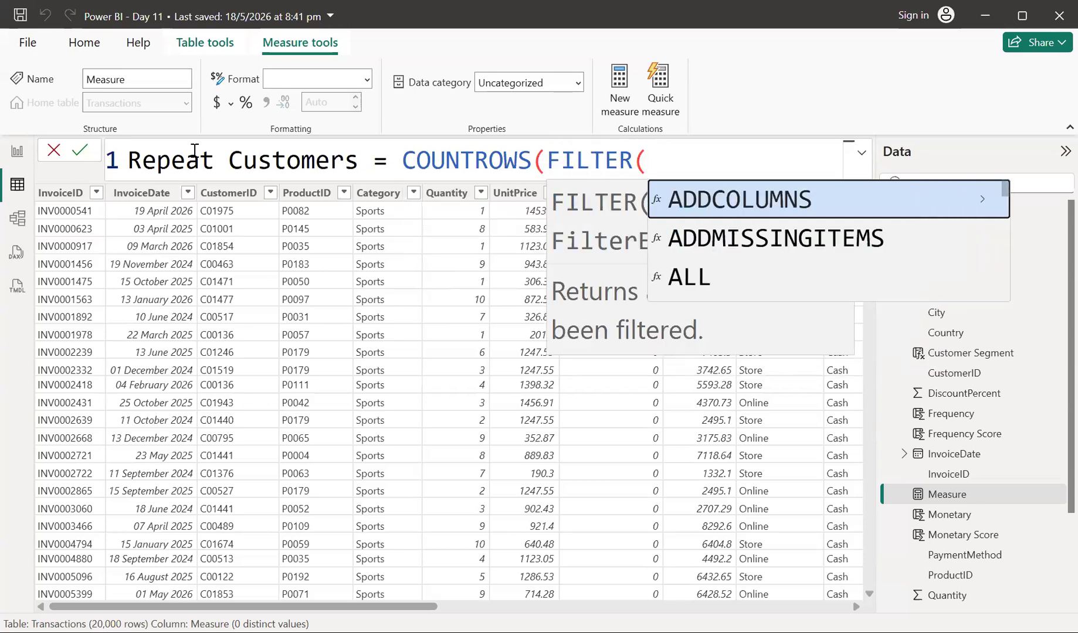
Add VALUES(Transactions[CustomerID]) on a new line as the table argument of FILTER, followed by a comma
key(shift+Return)
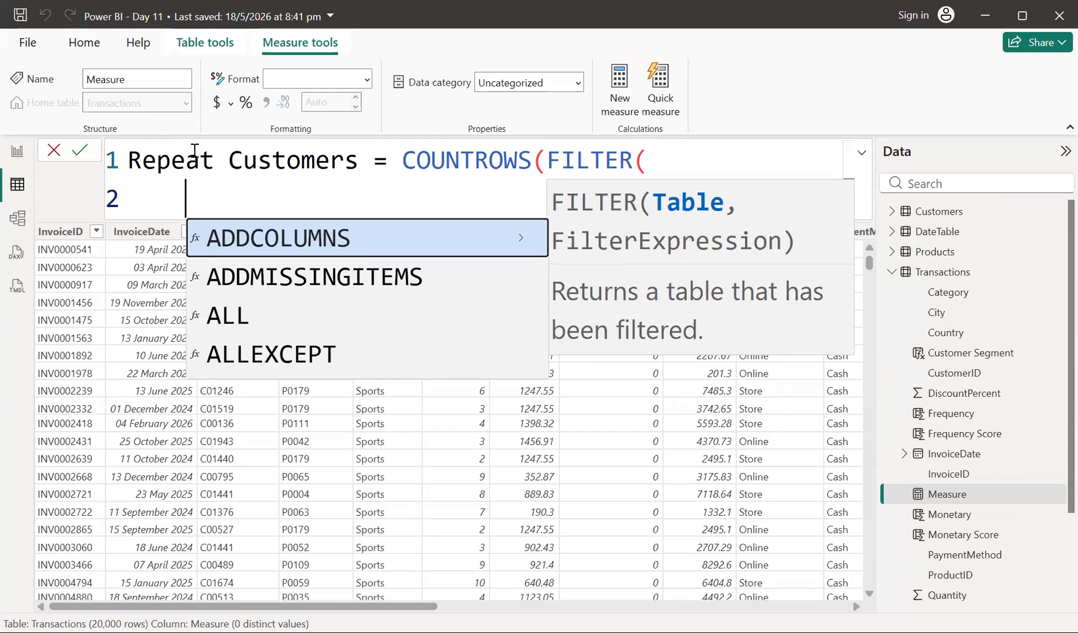
text(Va)
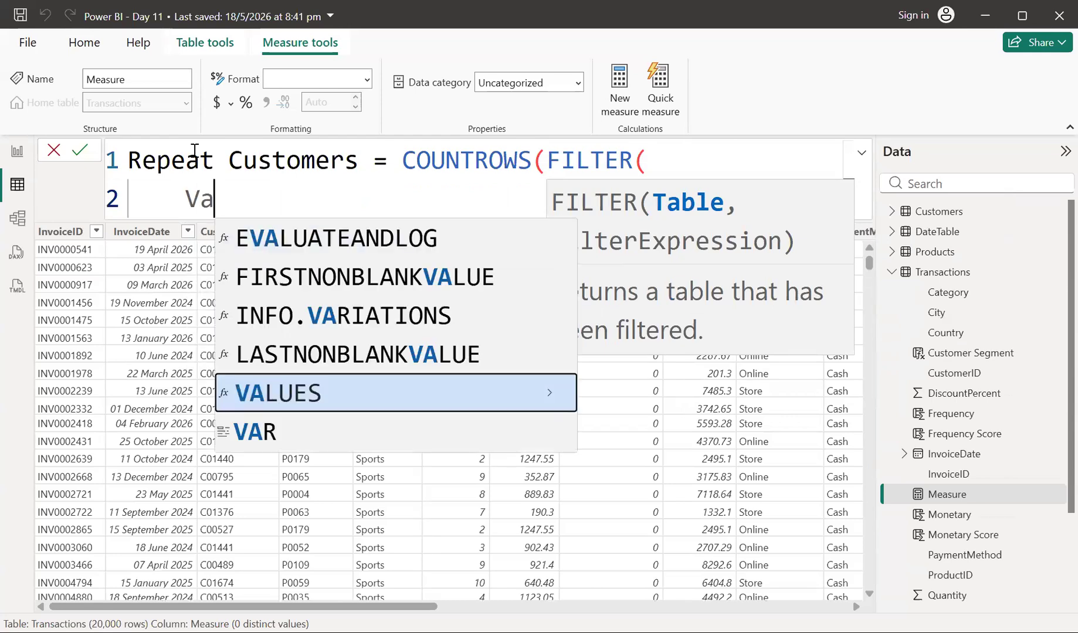
key(Tab)
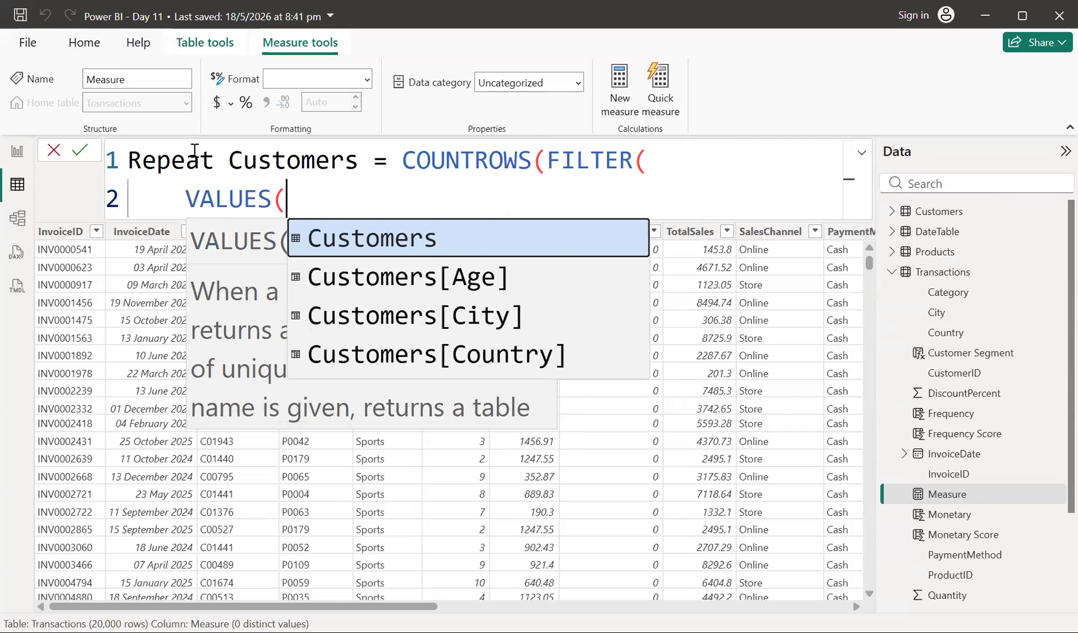
key(Up)
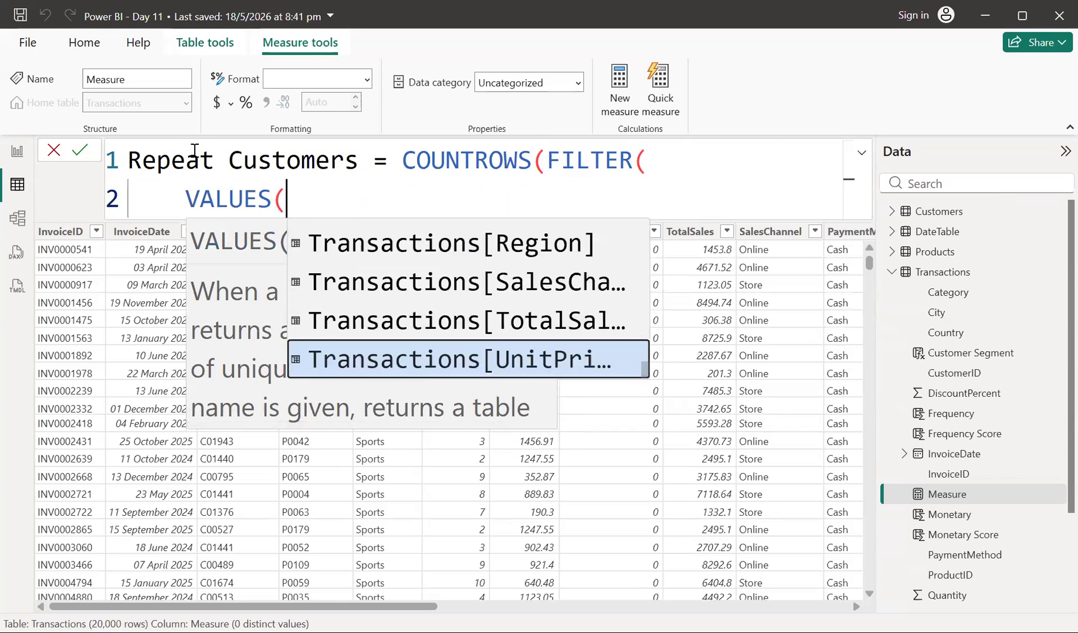
key(Down)
key(Down)
key(Down)
key(Down)
key(Down)
key(Down)
key(Down)
key(Down)
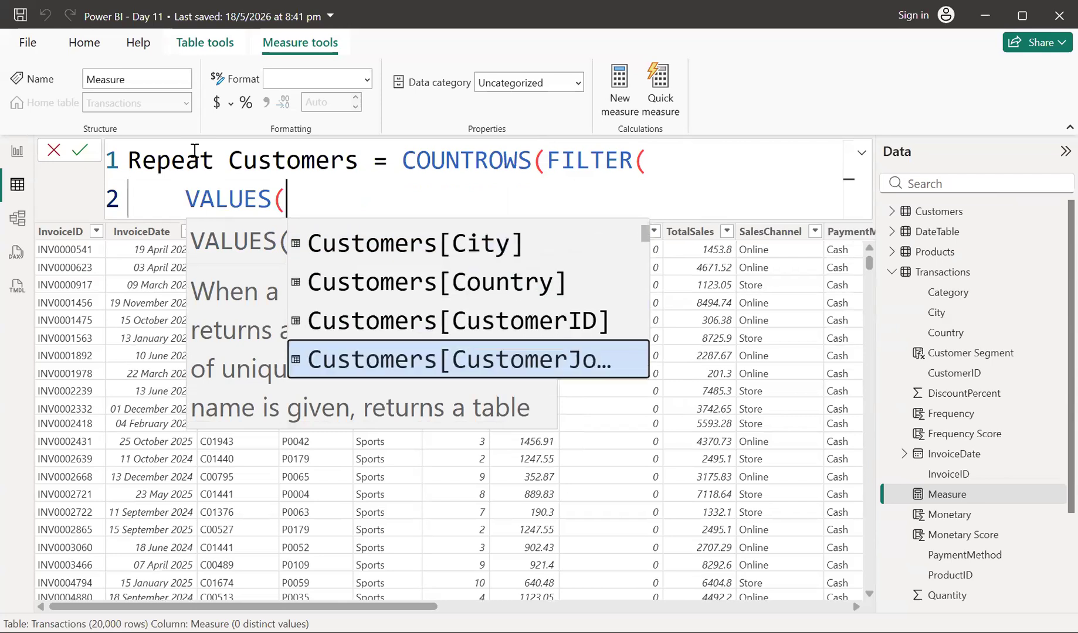
key(Down)
key(Up)
key(Down)
key(Down)
key(Down)
key(Down)
key(Down)
key(Down)
key(Down)
key(Down)
key(Down)
key(Down)
key(Down)
key(Down)
key(Down)
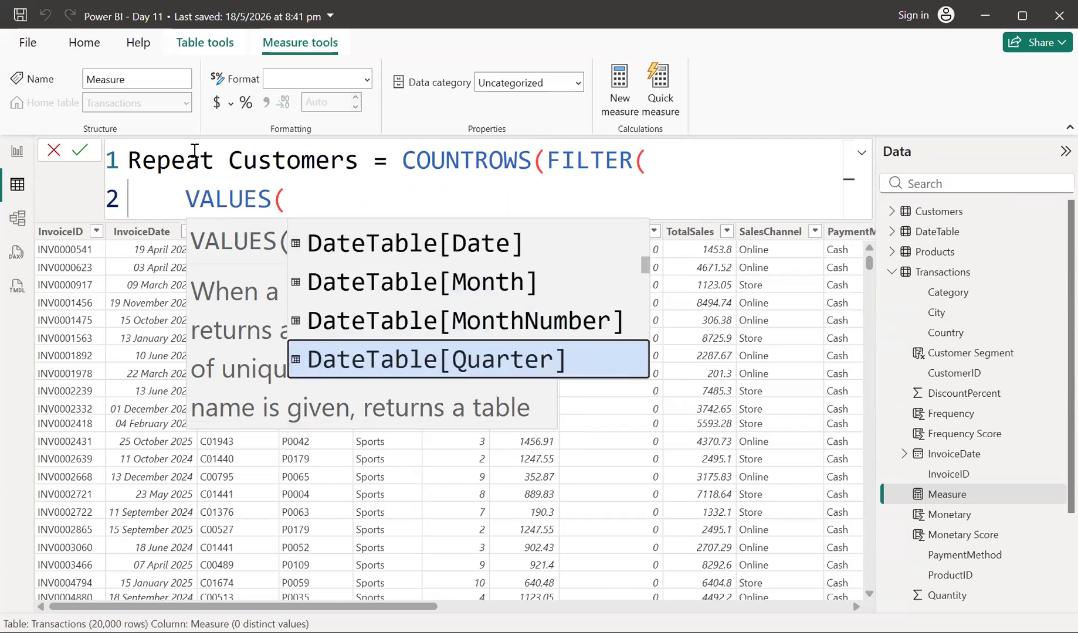
key(Down)
key(Down)
key(Down)
key(Down)
key(Down)
key(Down)
key(Down)
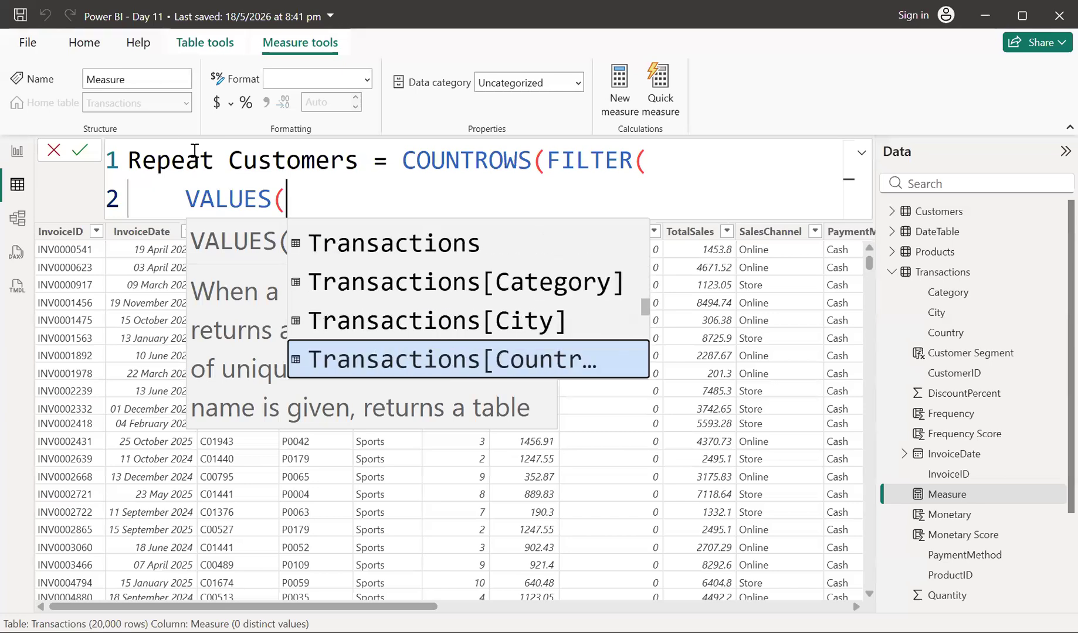
key(Down)
key(Down)
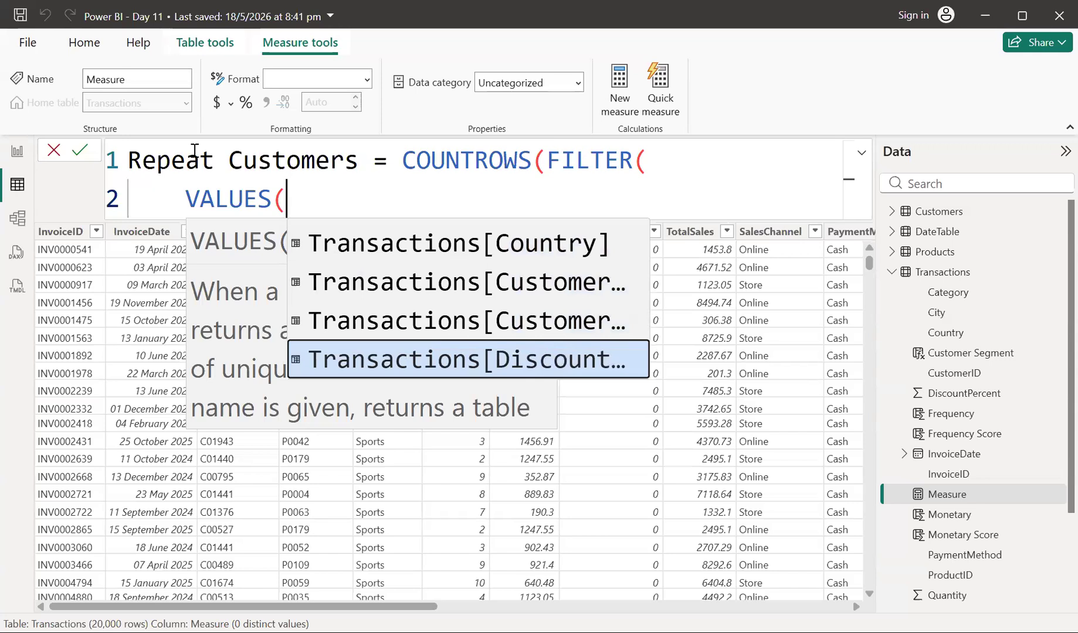
key(Up)
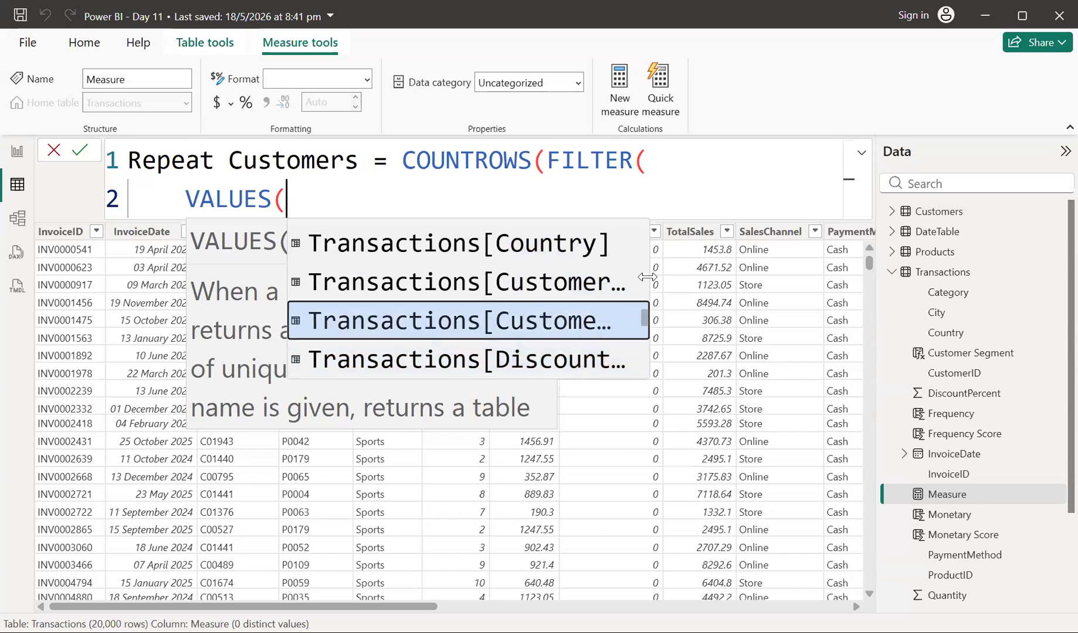
drag(649, 276, 720, 272)
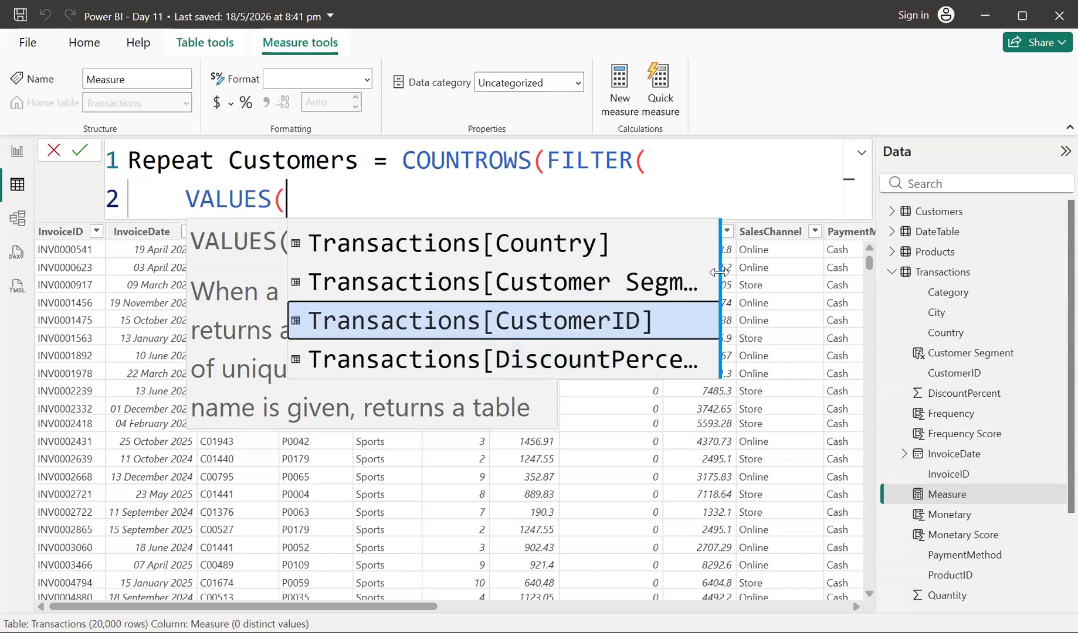
key(Down)
key(Up)
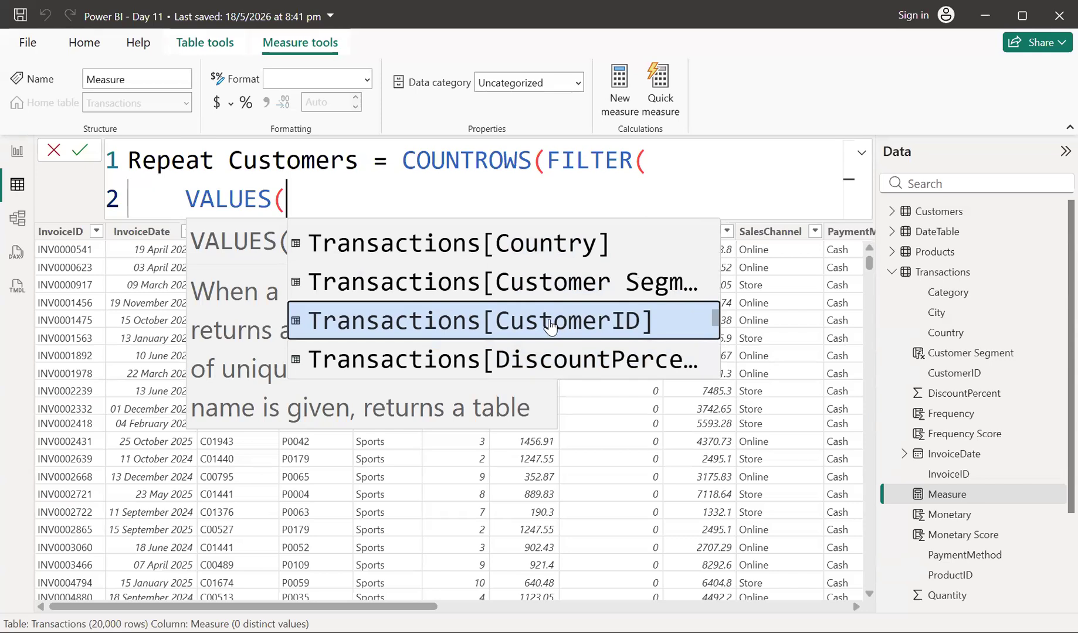
click(550, 322)
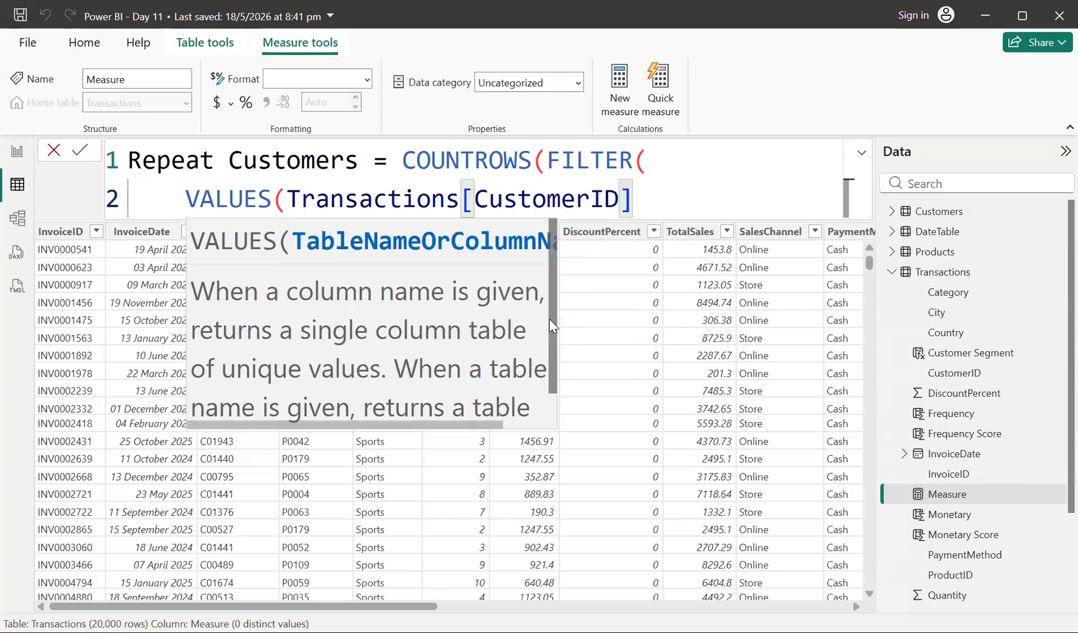
text())
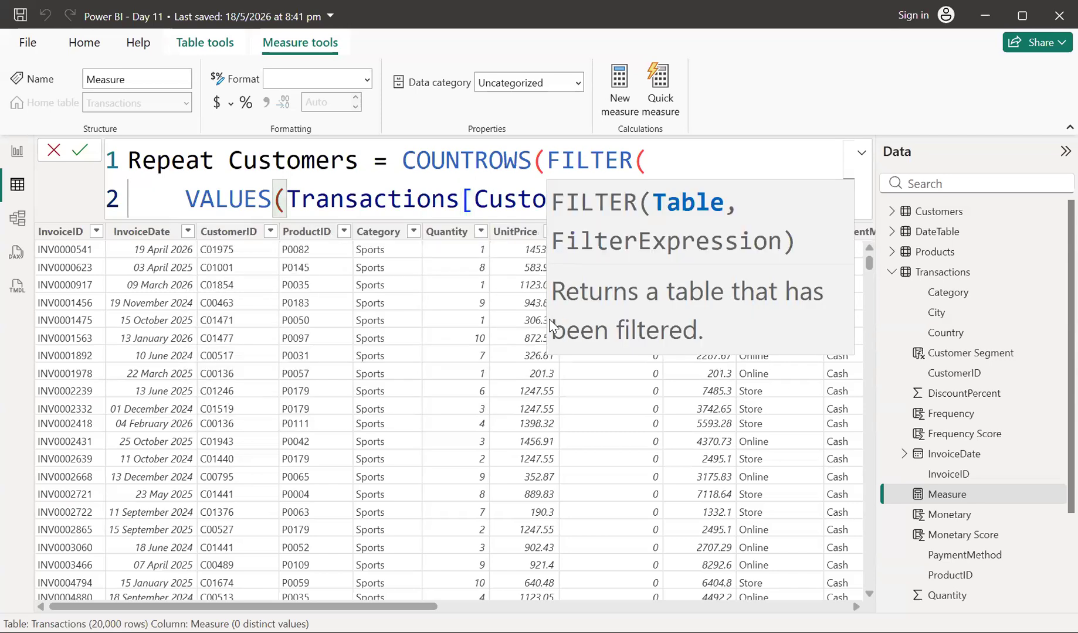
text(,)
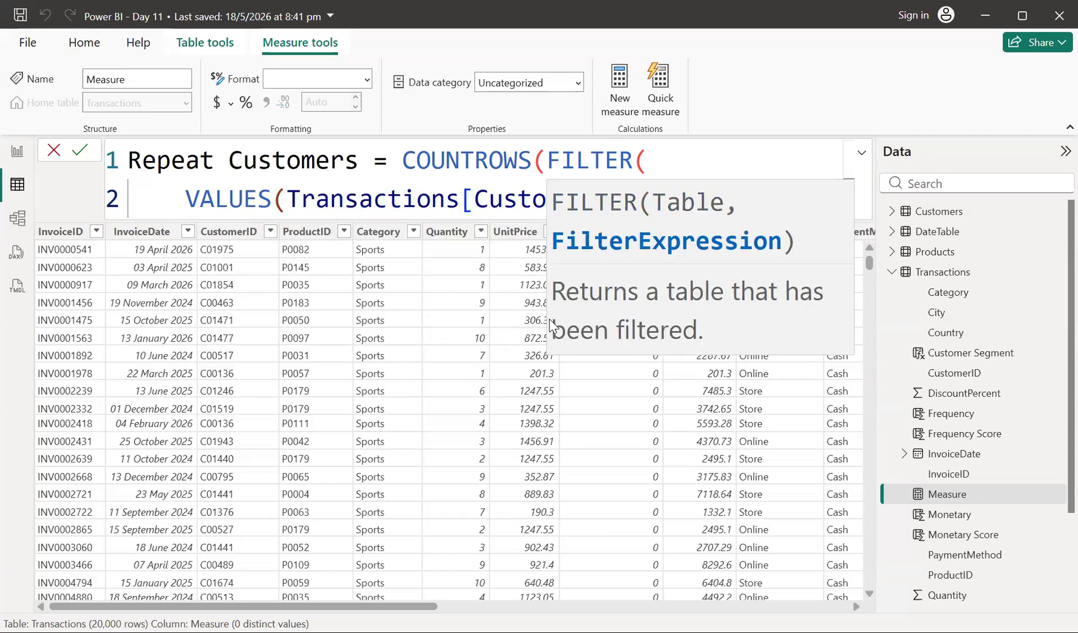
On a new line of the Repeat Customers formula, begin the filter expression with CALCULATE wrapping DISTINCTCOUNT, leaving both open
key(shift+Return)
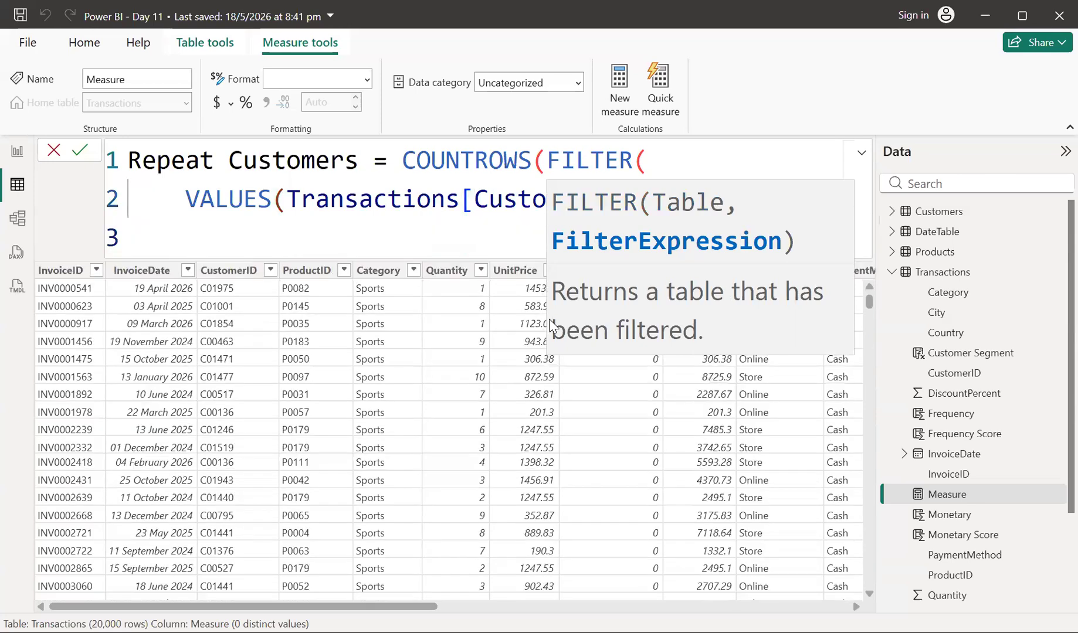
text(Cal)
key(Tab)
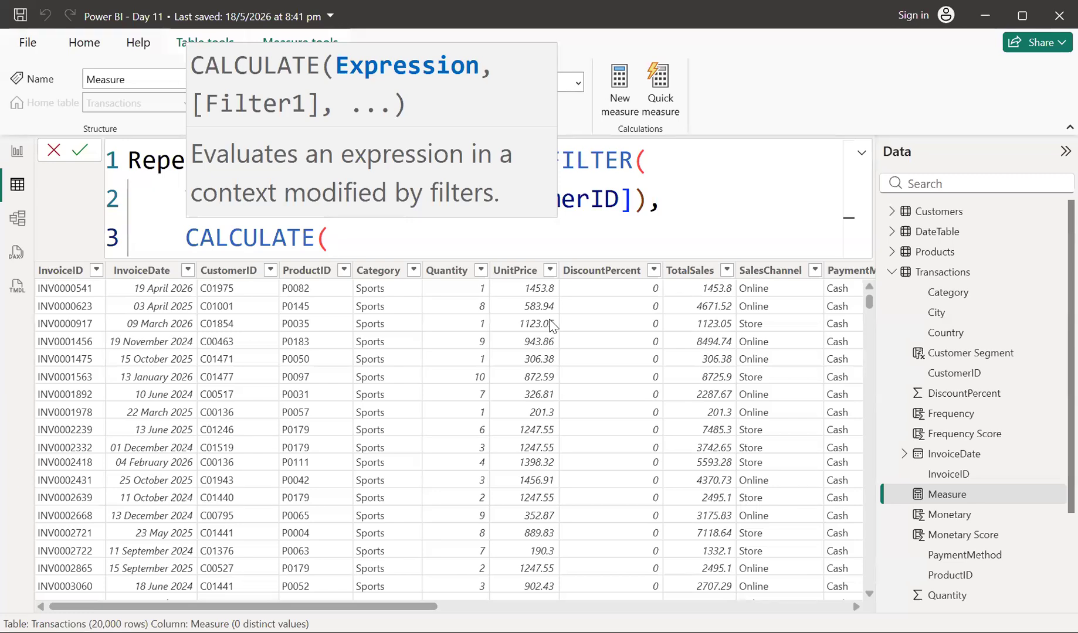
text(Dis)
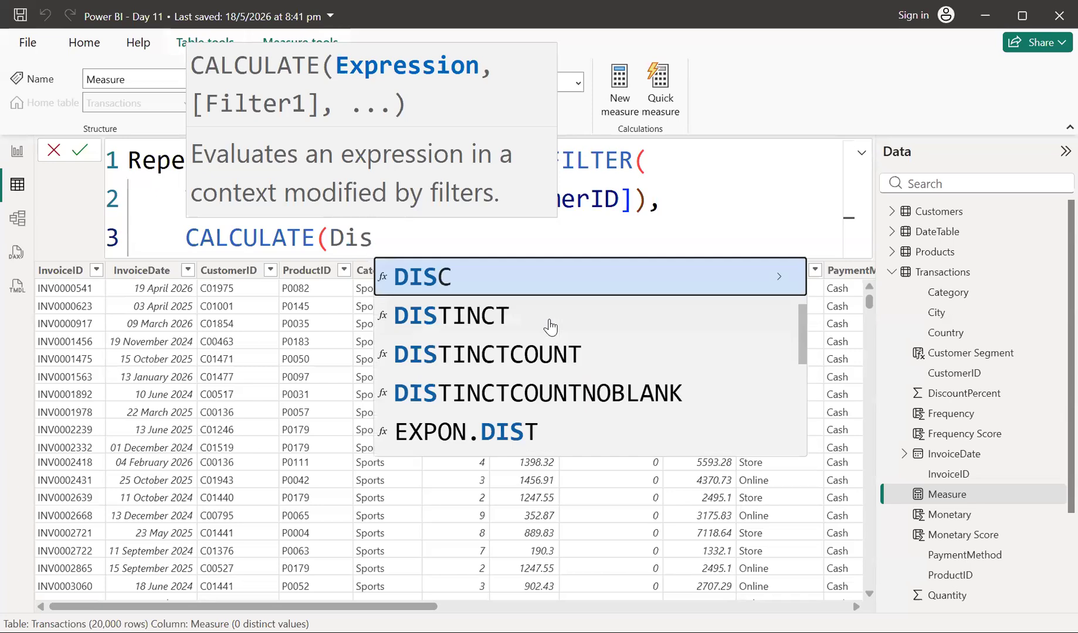
key(Down)
key(Down)
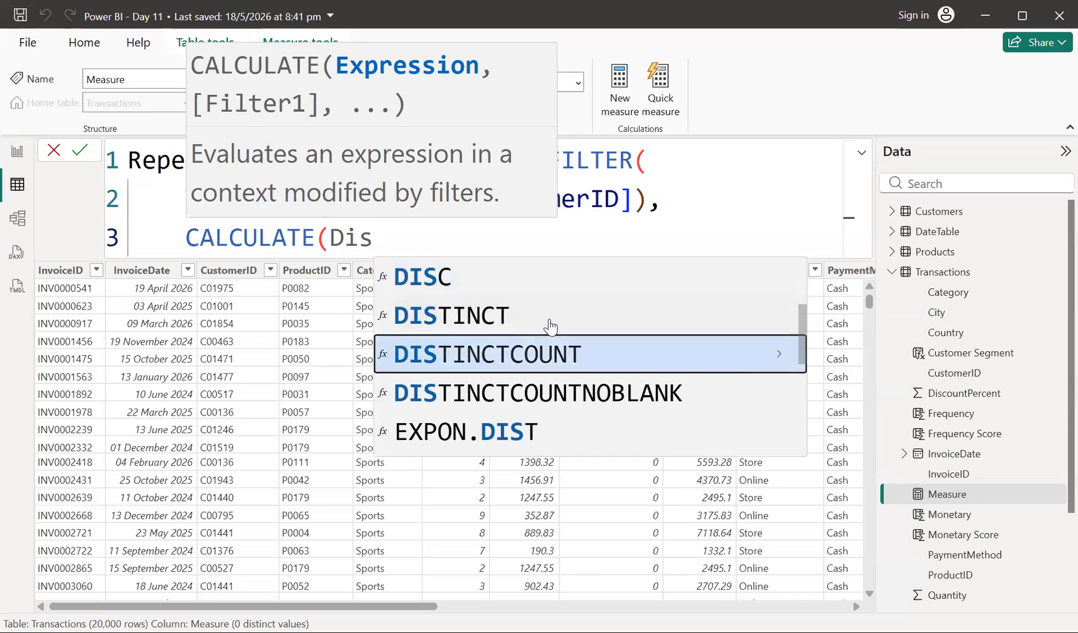
key(Tab)
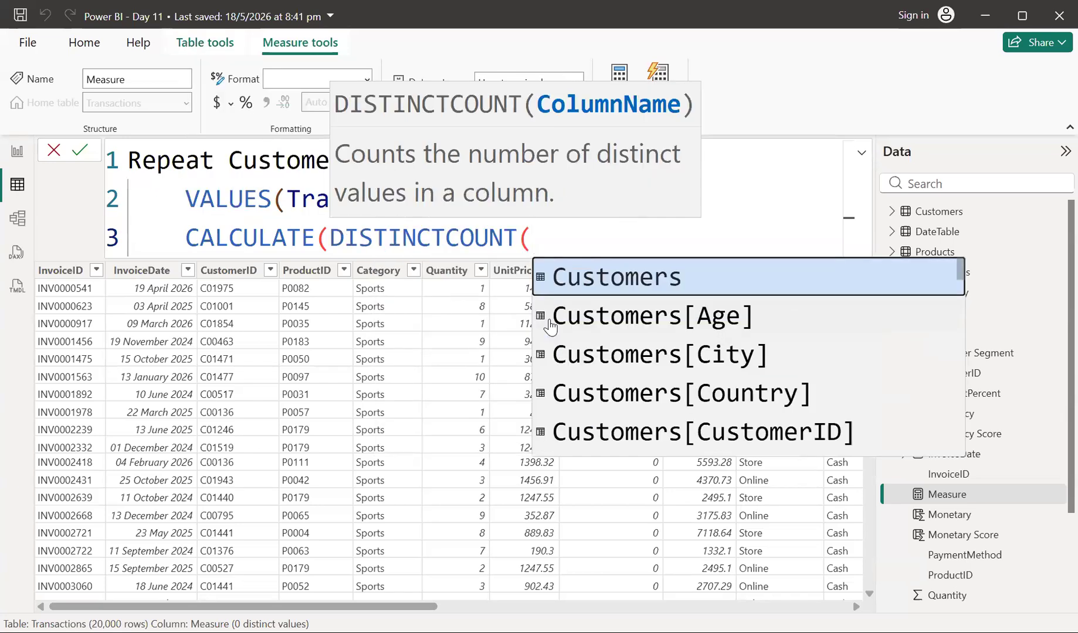
Insert Transactions[InvoiceID] as the column argument of DISTINCTCOUNT in the Repeat Customers formula
key(Down)
key(Down)
key(Down)
key(Down)
key(Down)
key(Down)
key(Down)
key(Down)
key(Down)
key(Down)
key(Down)
key(Down)
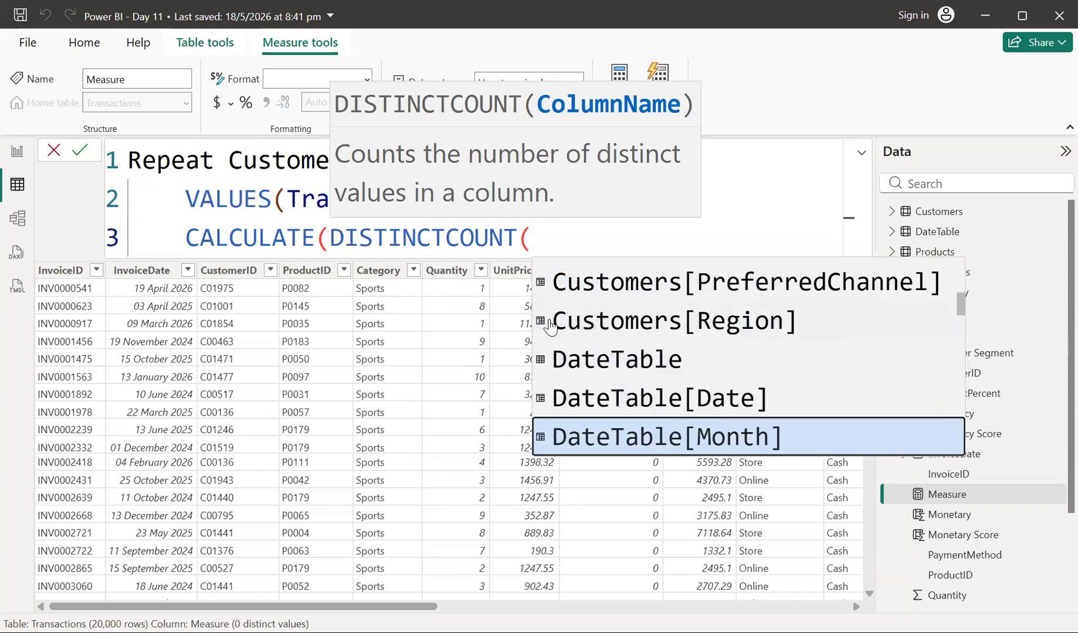
key(Down)
key(Down)
key(Down)
key(Down)
key(Down)
key(Down)
key(Down)
key(Down)
key(Down)
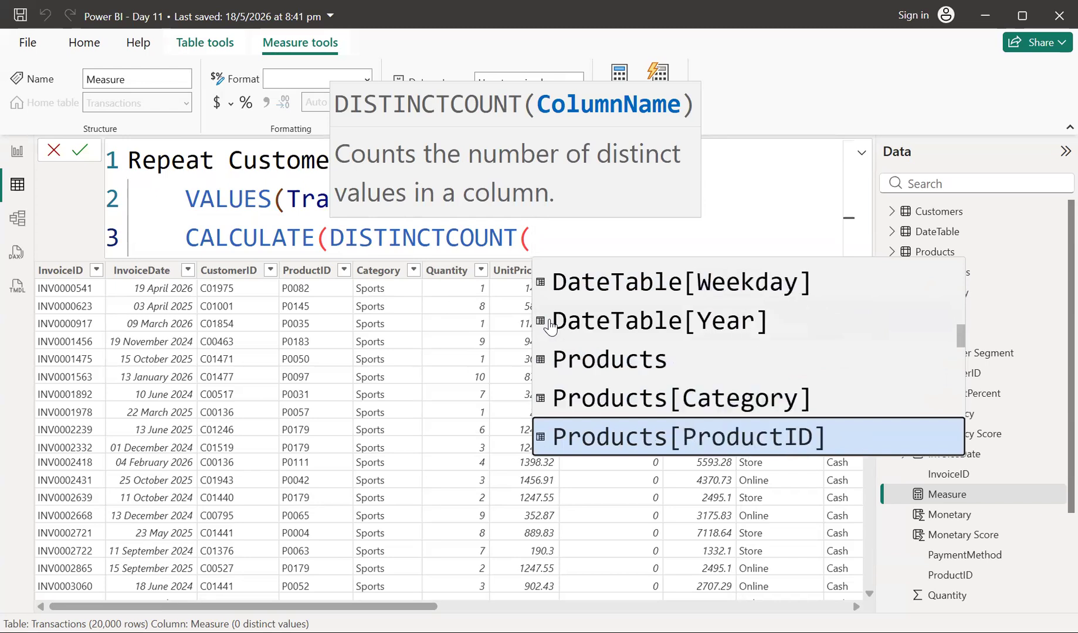
key(Down)
key(Down)
key(Down)
key(Down)
key(Down)
key(Down)
key(Down)
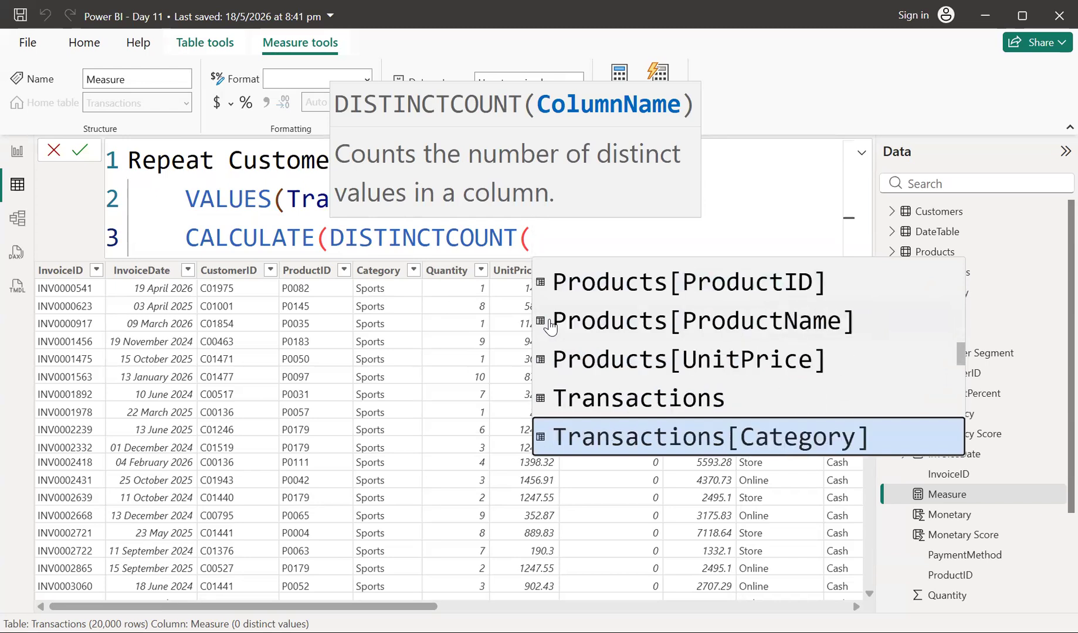
key(Down)
key(Down)
key(Down)
key(Down)
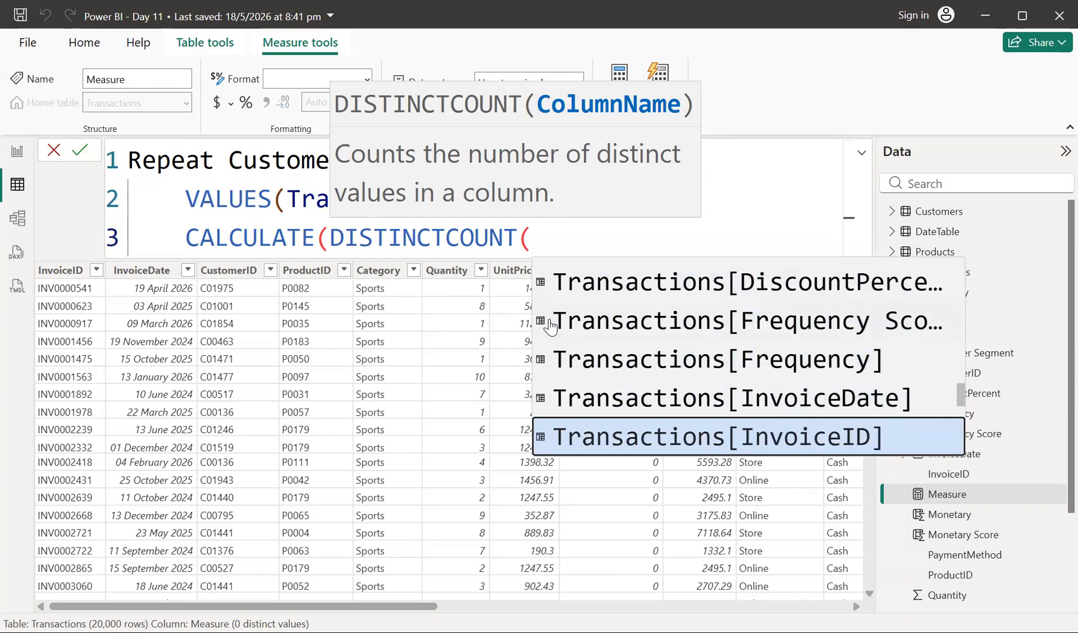
key(Tab)
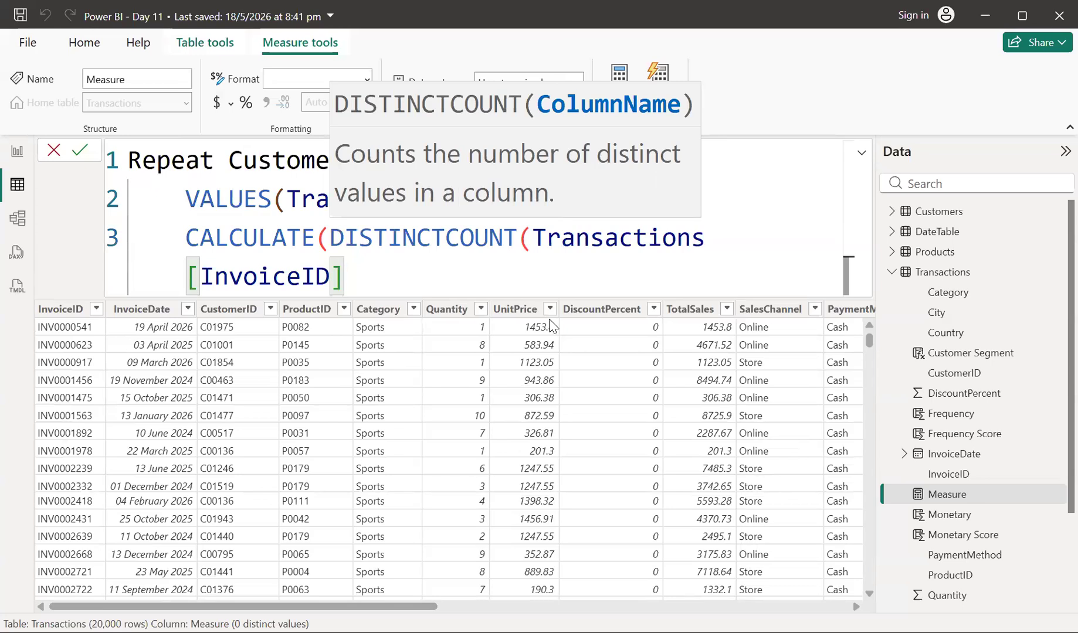
Close DISTINCTCOUNT, add the condition > 1, close all remaining parentheses and commit the Repeat Customers measure
text() )
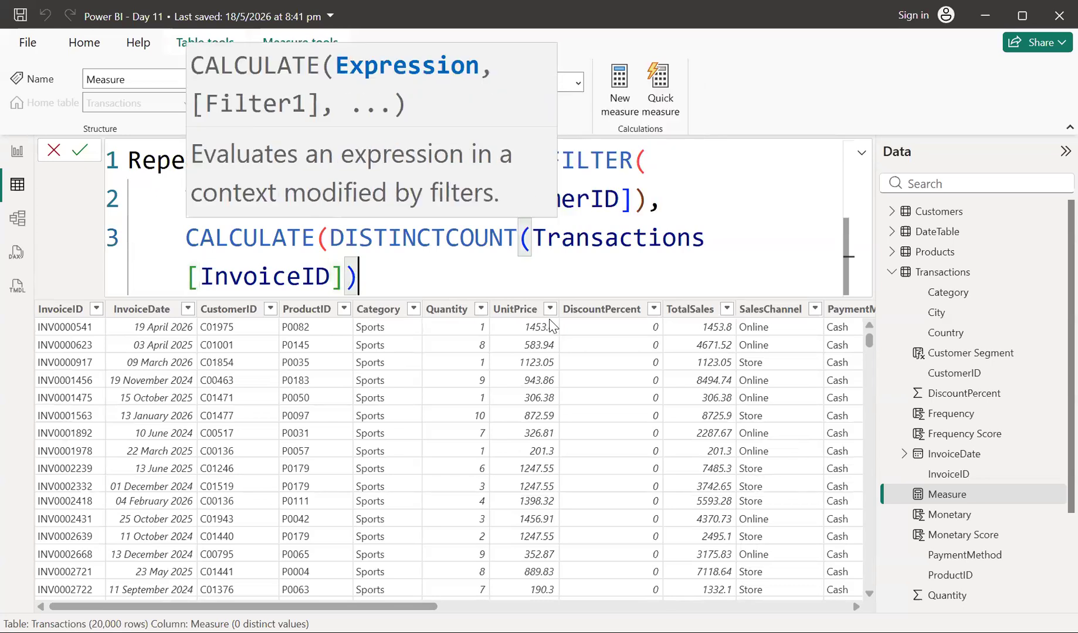
text(> 1)
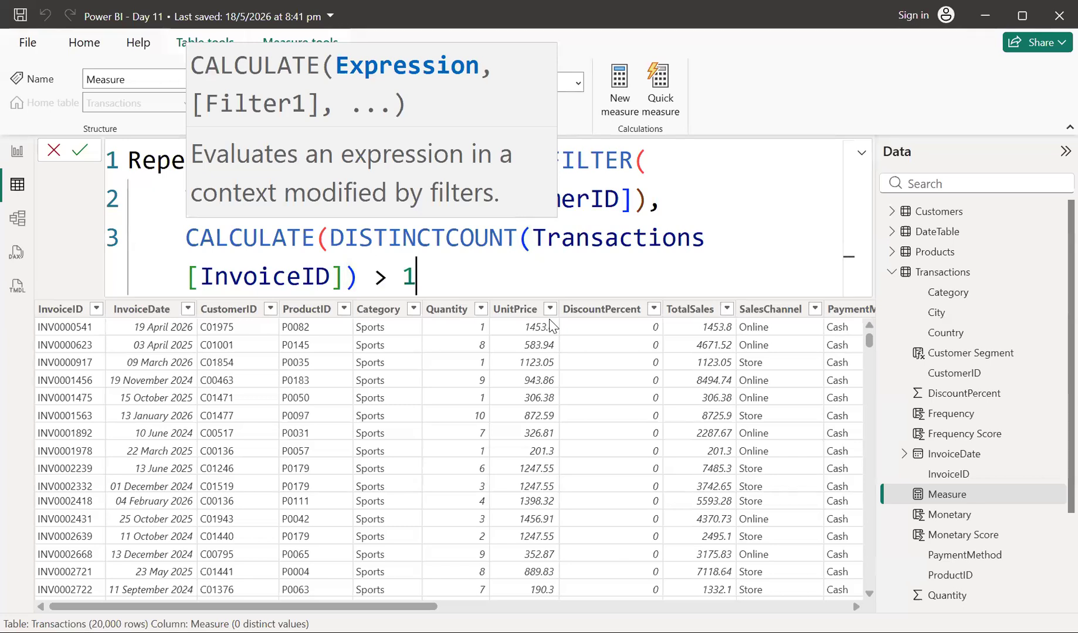
text()))
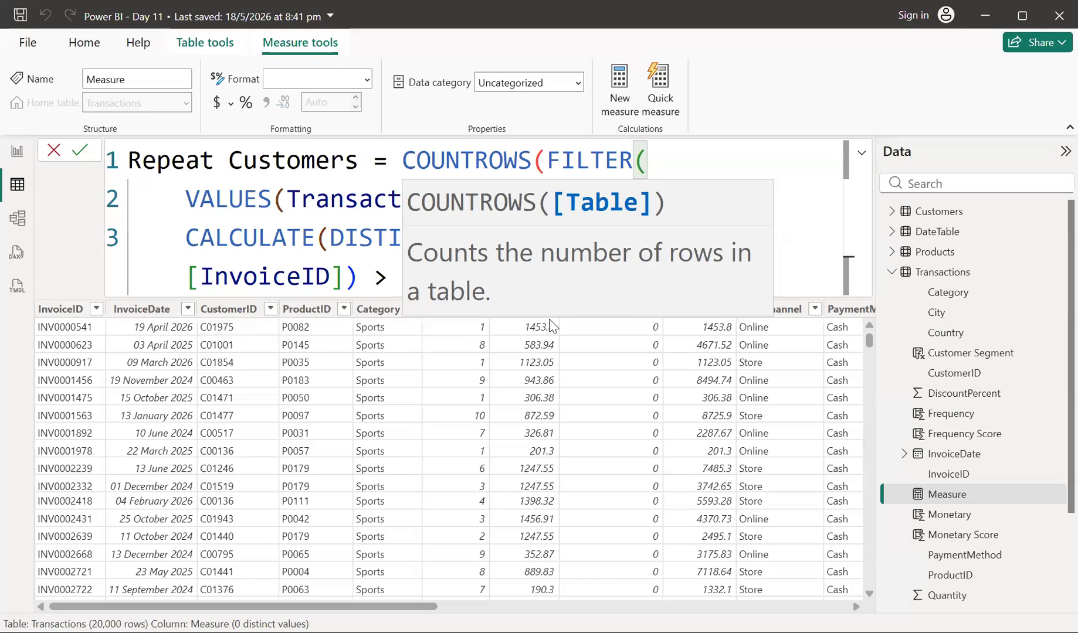
key(Return)
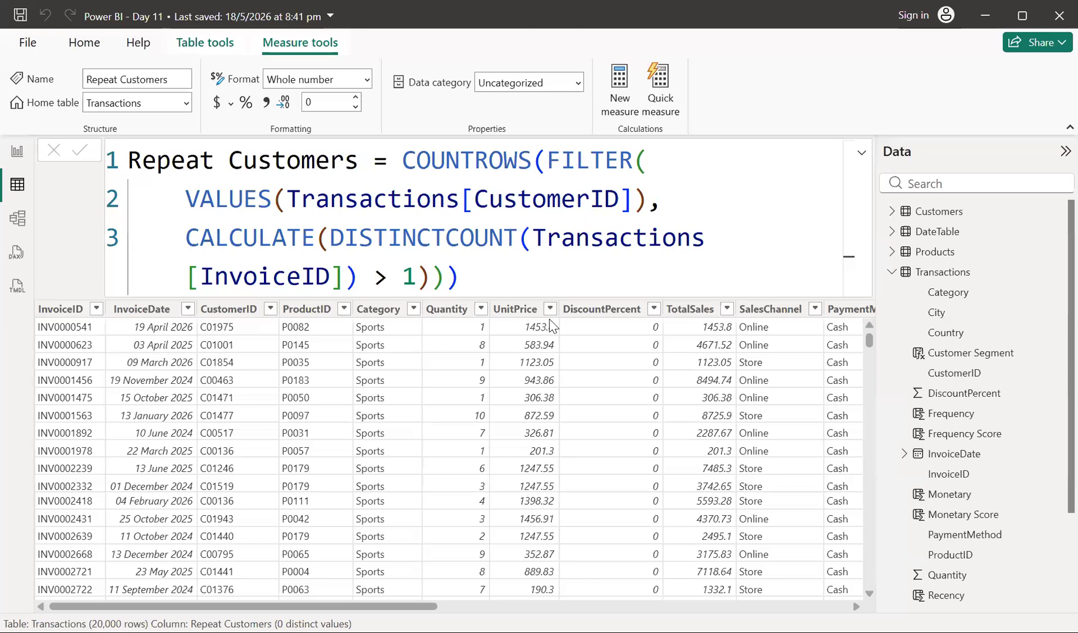
Create another measure in the Transactions table and name it Repeat Purchase Rate in its formula
click(619, 105)
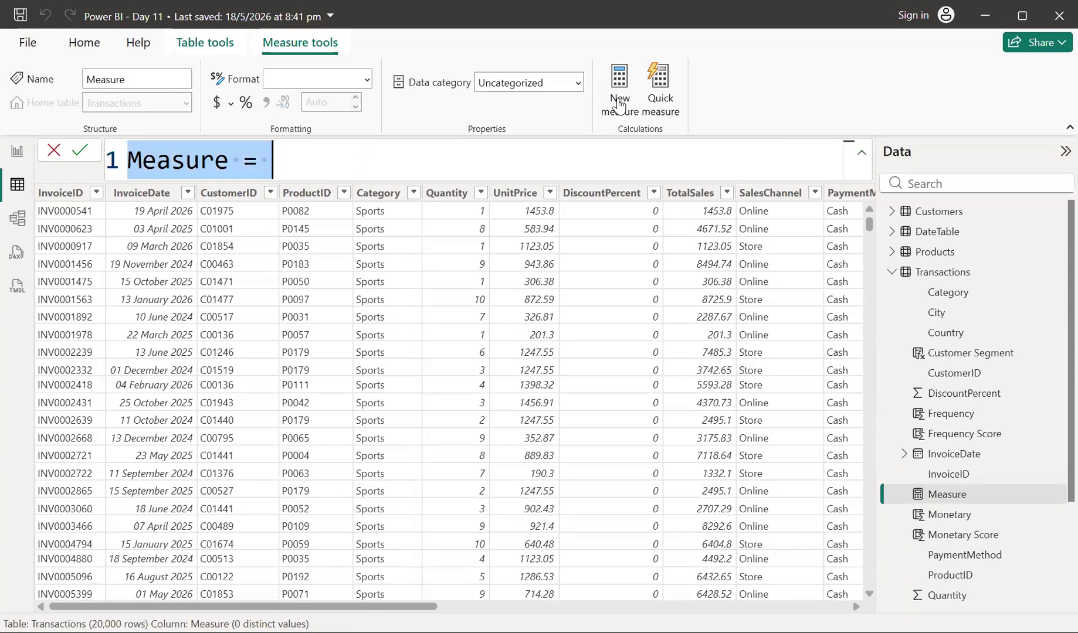
text(Repeat)
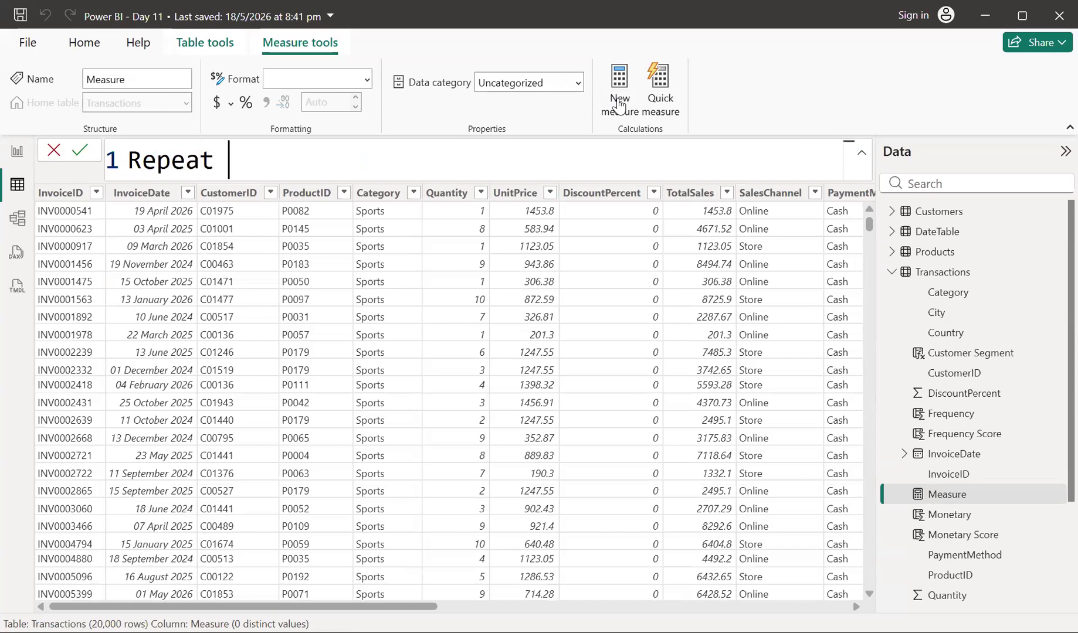
text( Purchase )
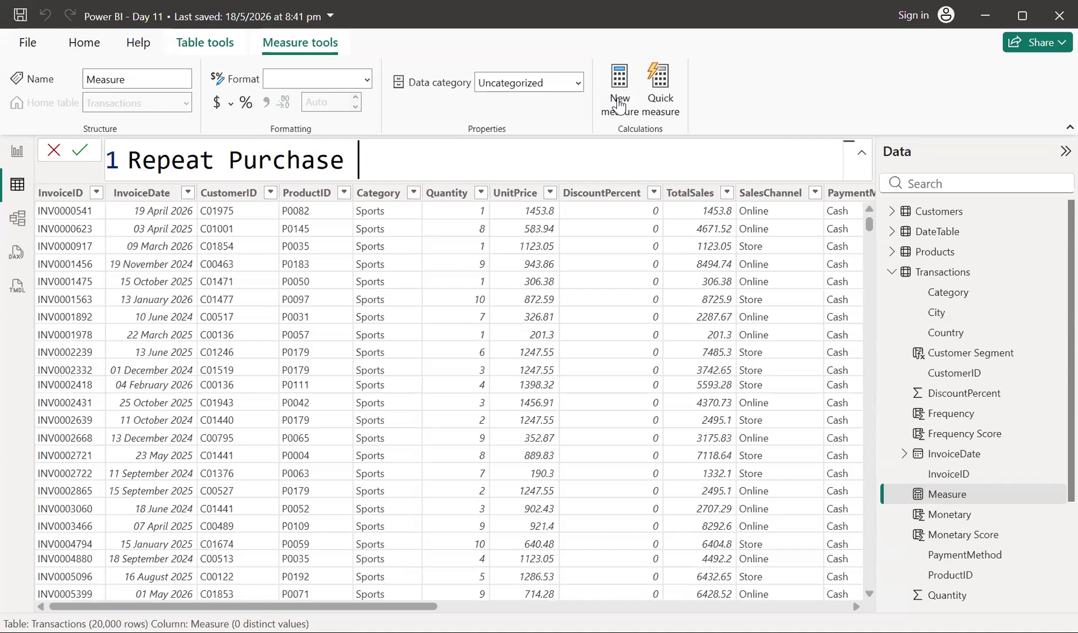
text(Rate =)
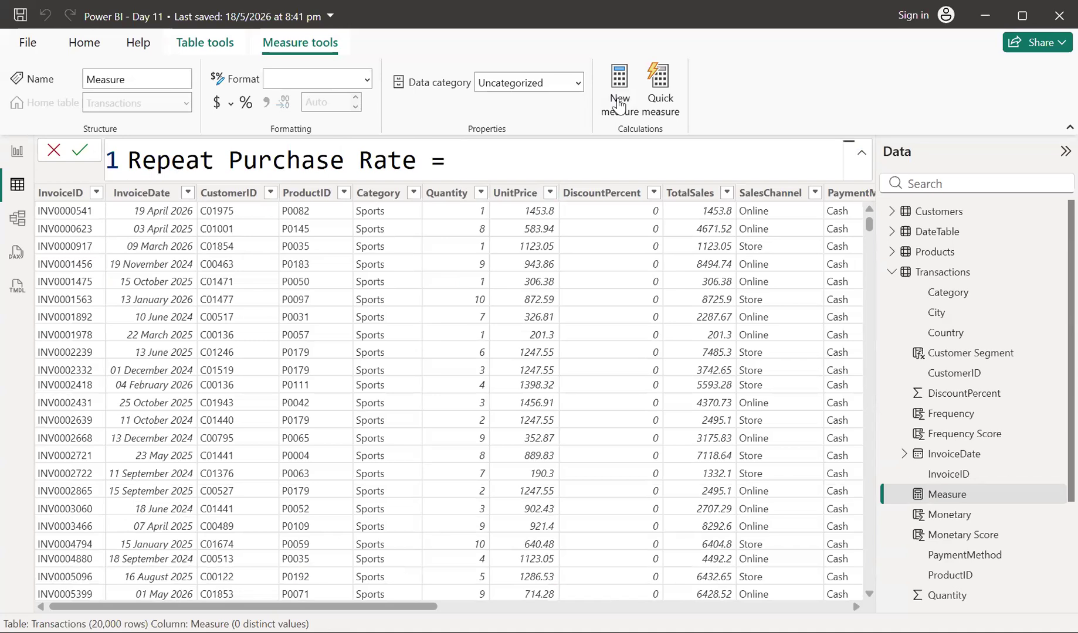
Begin the Repeat Purchase Rate expression with DIVIDE, using [Repeat Customers] as the numerator followed by a comma
text( div)
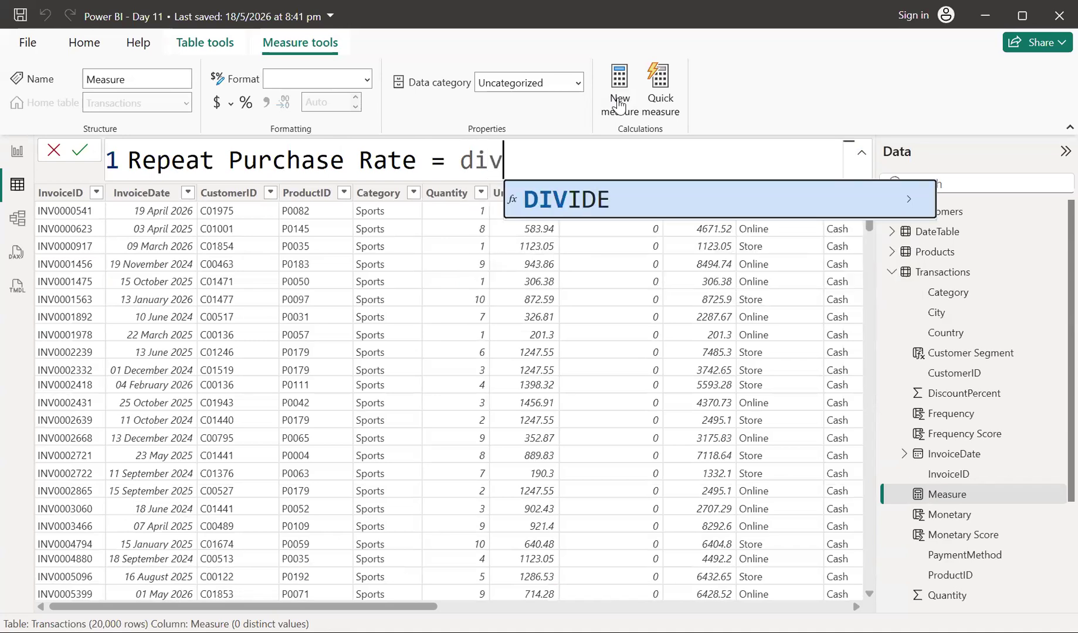
key(Tab)
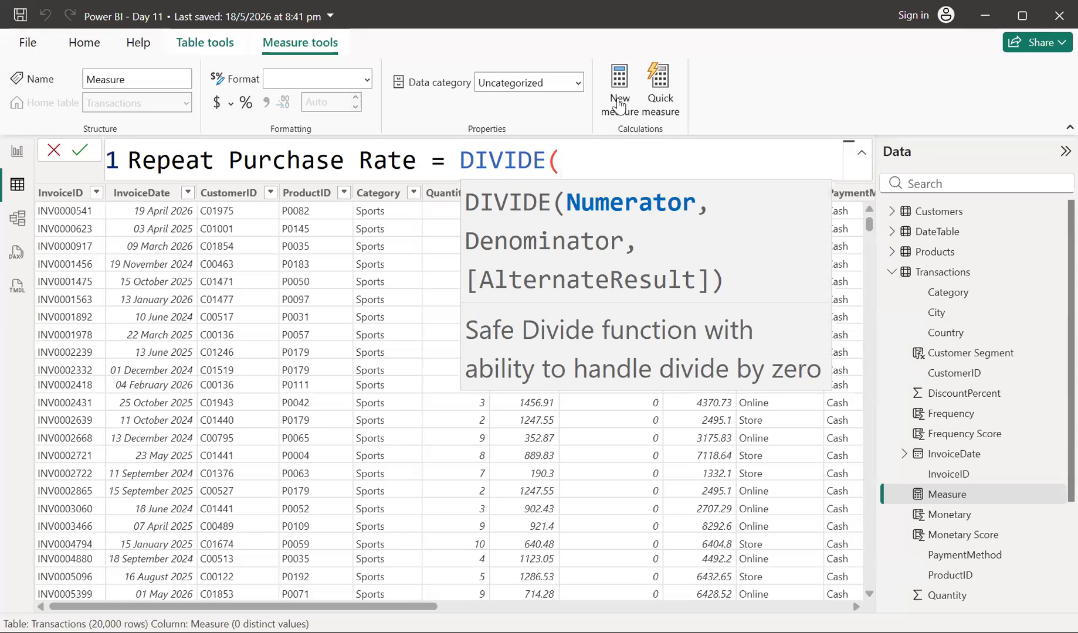
text(re)
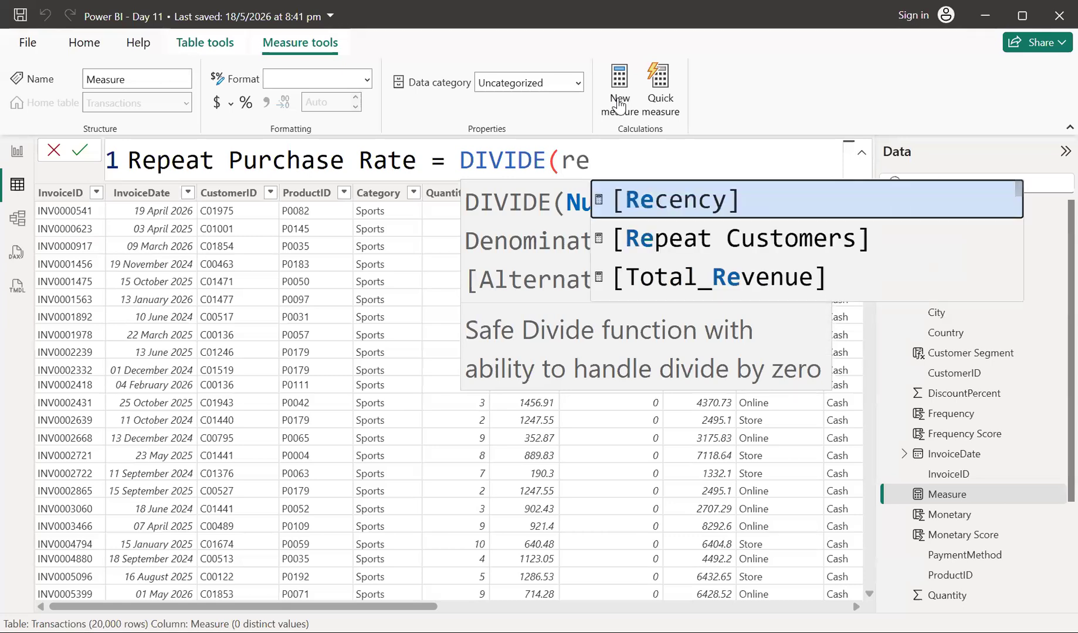
key(Down)
key(Tab)
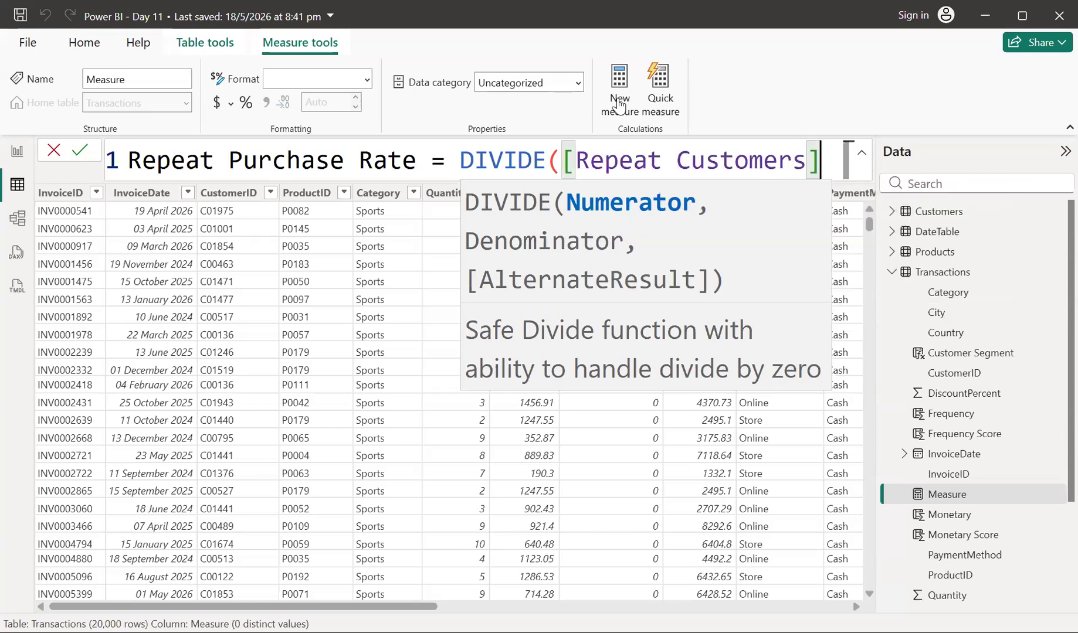
text(,)
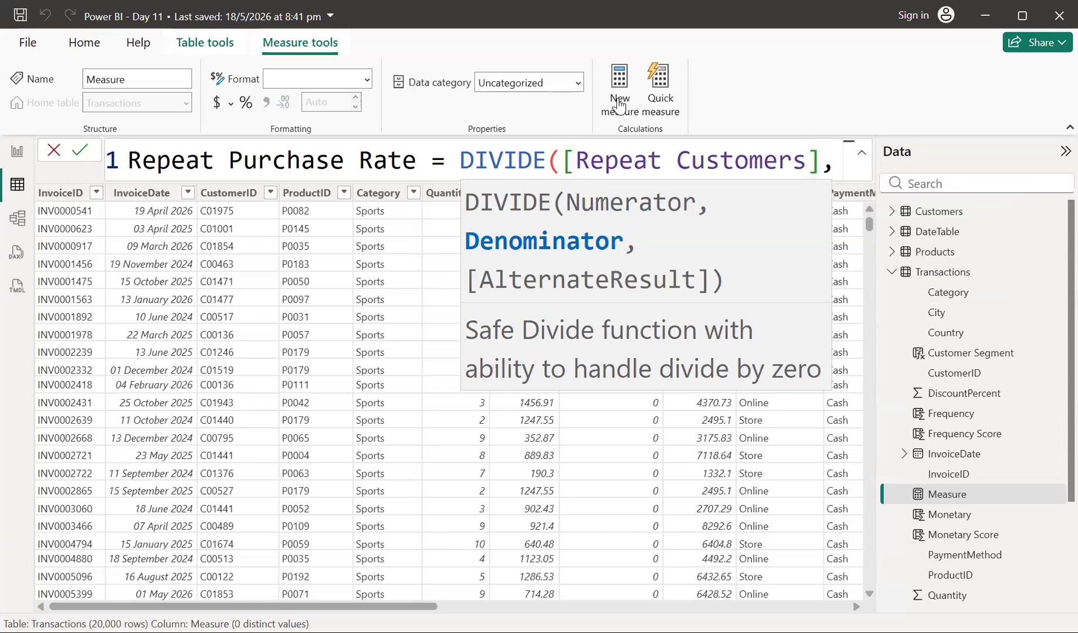
On a new line, add [Total Customers] as the denominator and 0 as the alternate result, close DIVIDE and commit the measure
key(shift+Return)
text(tot)
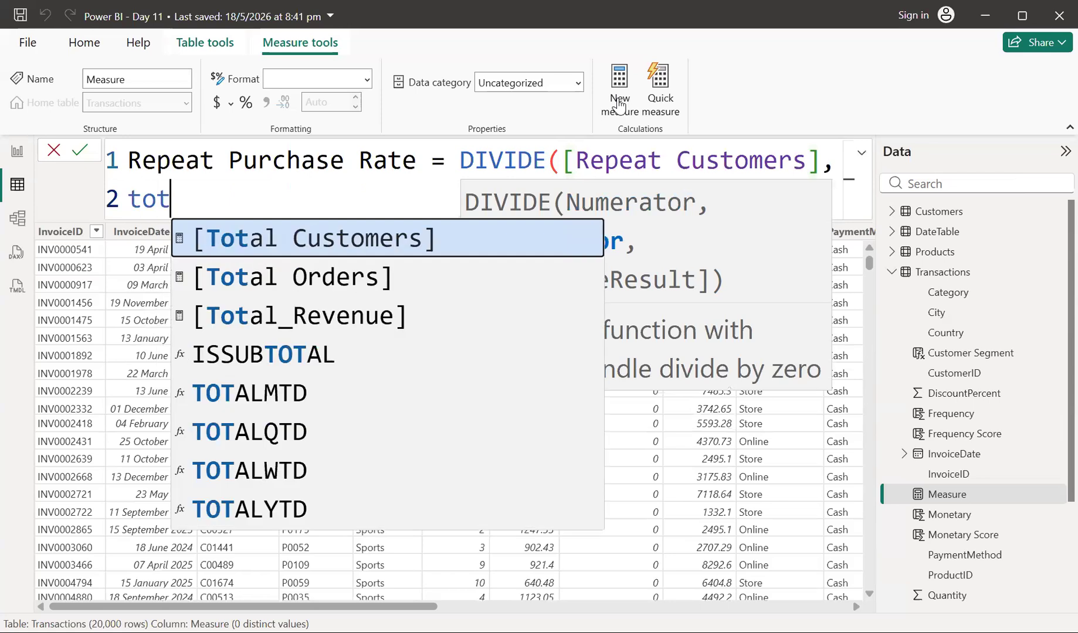
key(Tab)
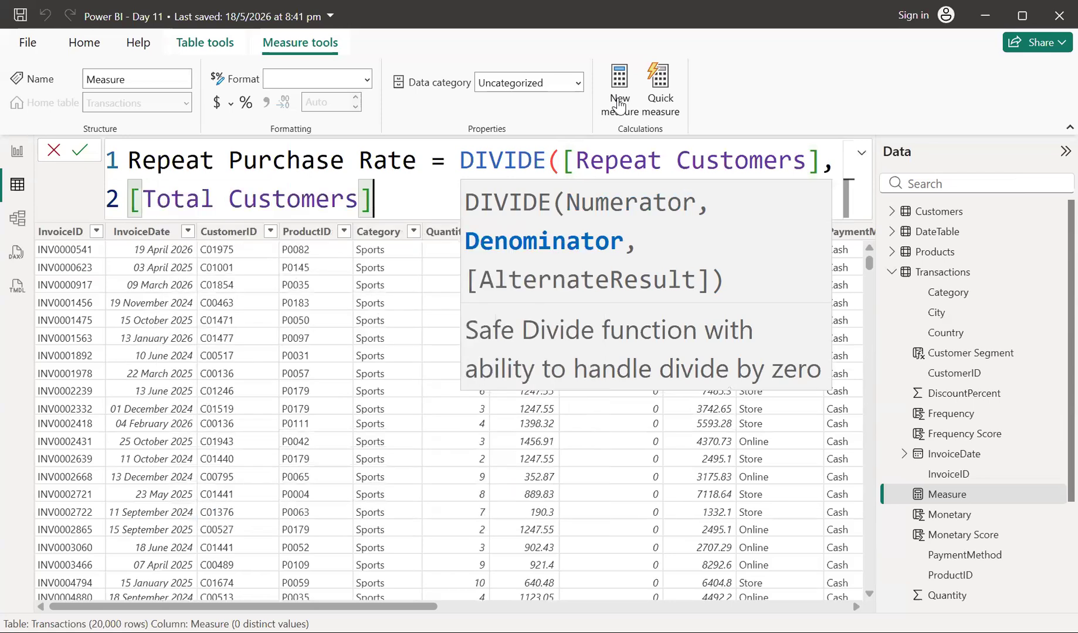
text(,)
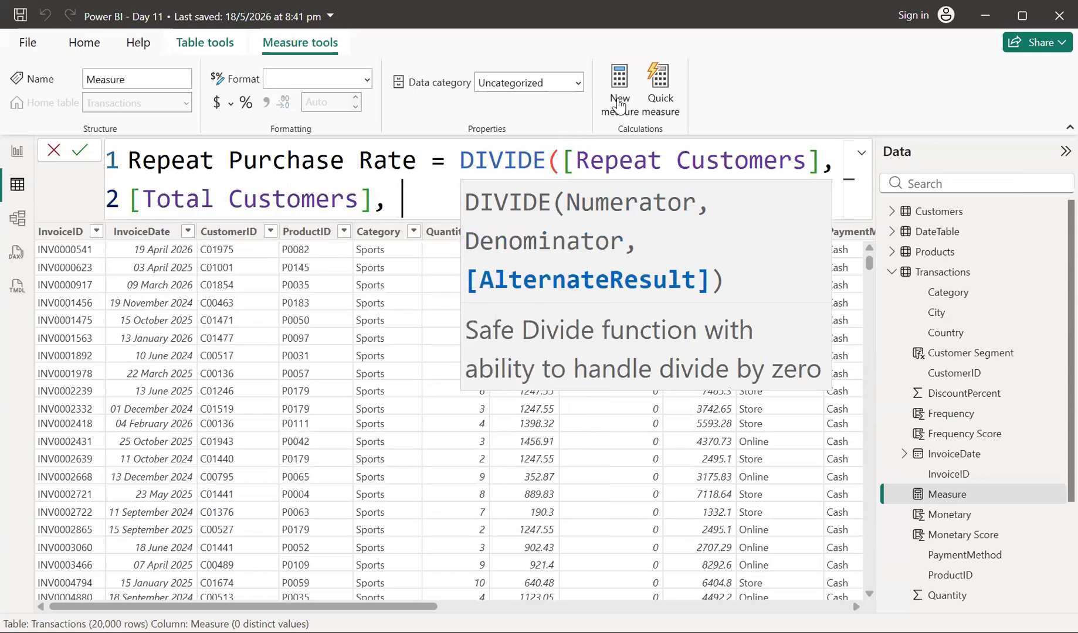
text( 0))
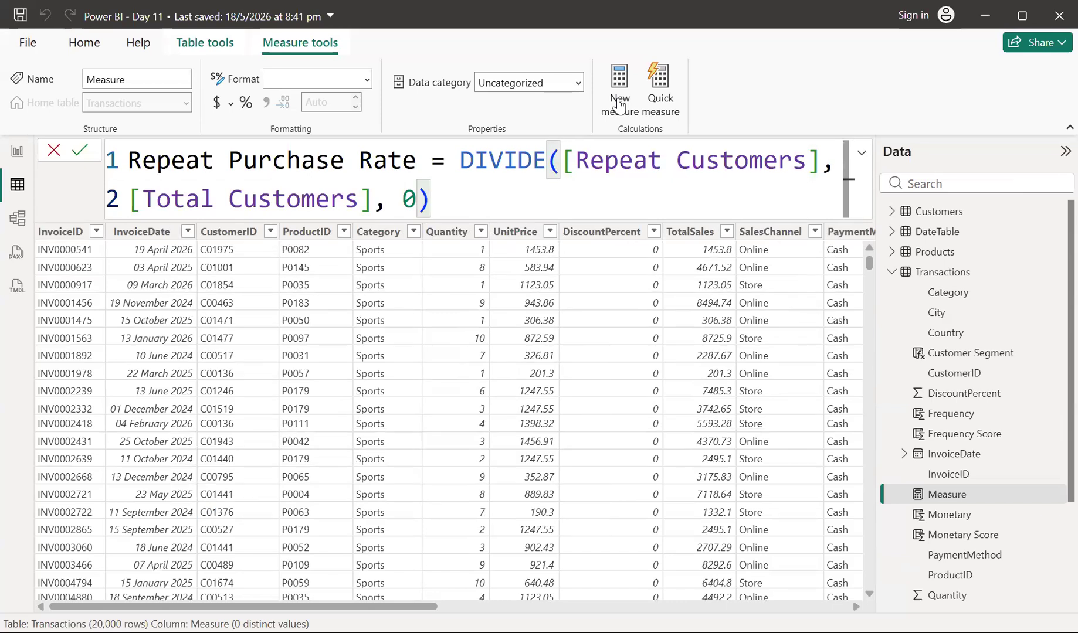
key(Return)
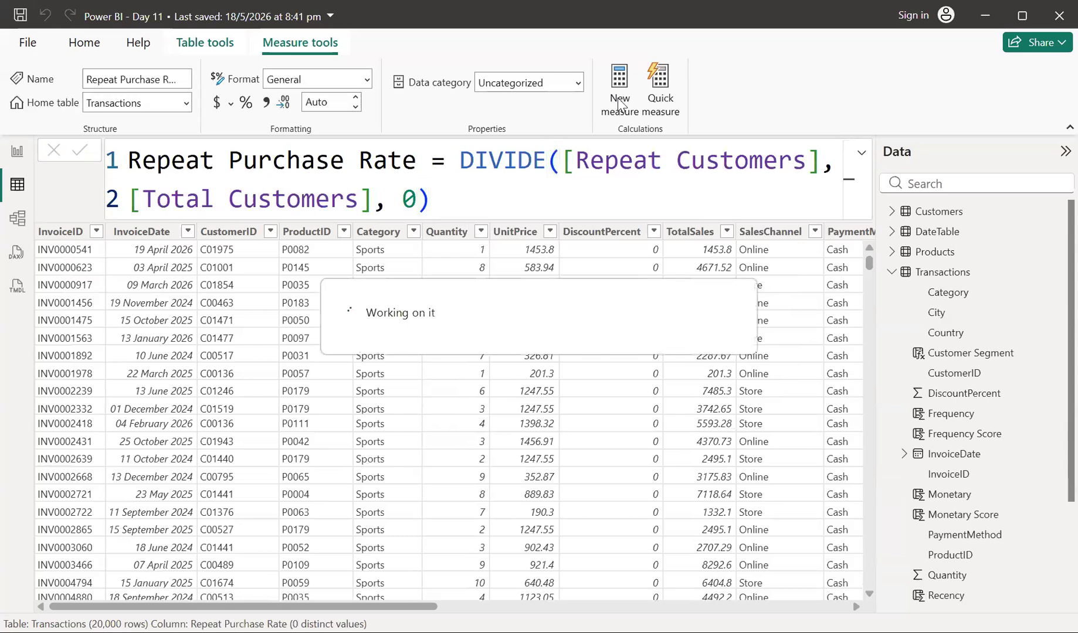
Switch to the report view and discard the unfinished Column formula
click(23, 153)
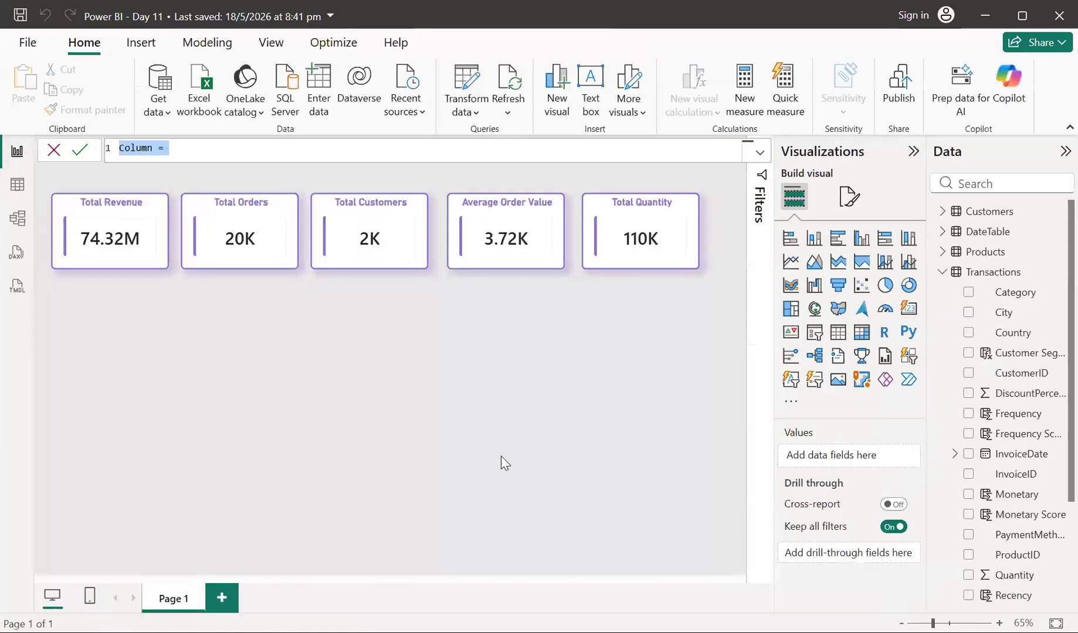
click(53, 151)
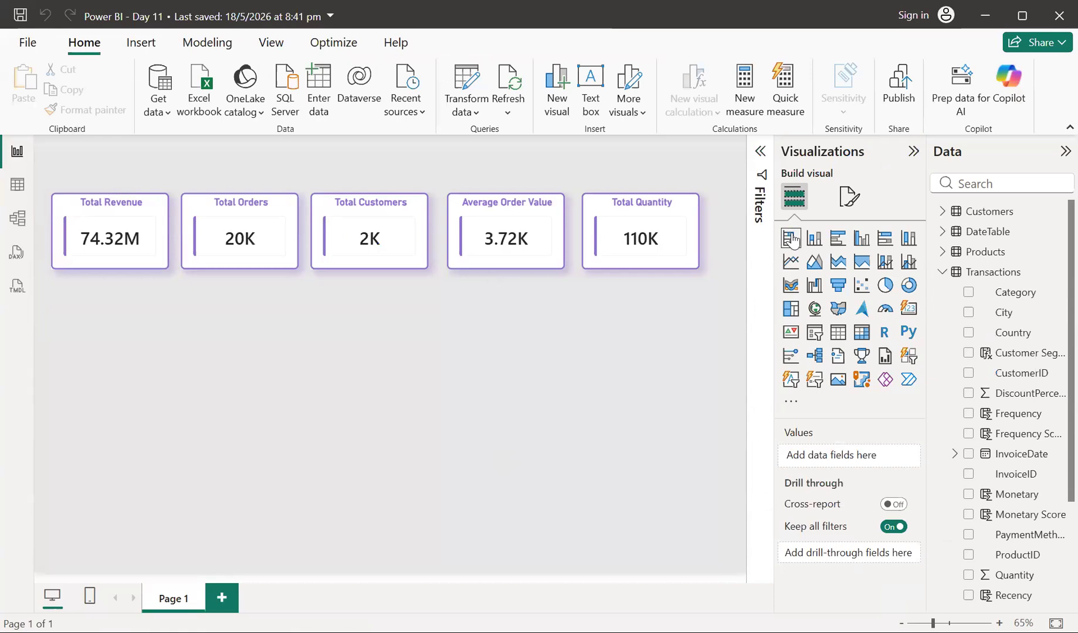
click(159, 214)
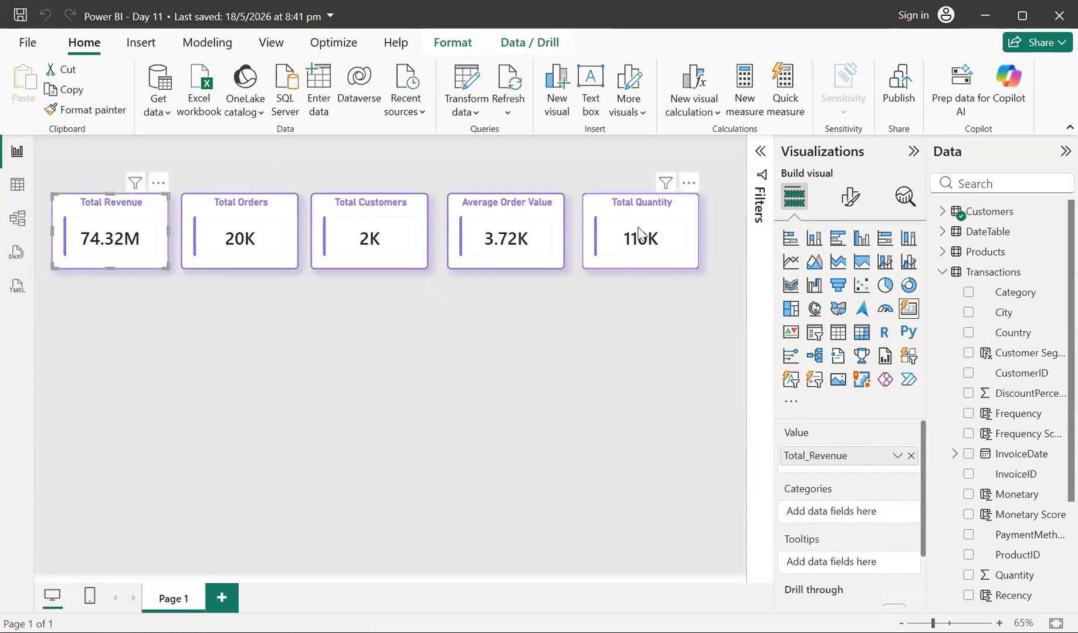
Move the Total Quantity card slightly closer to the Average Order Value card and replace its value field with Repeat Purchase Rate
drag(639, 233, 593, 218)
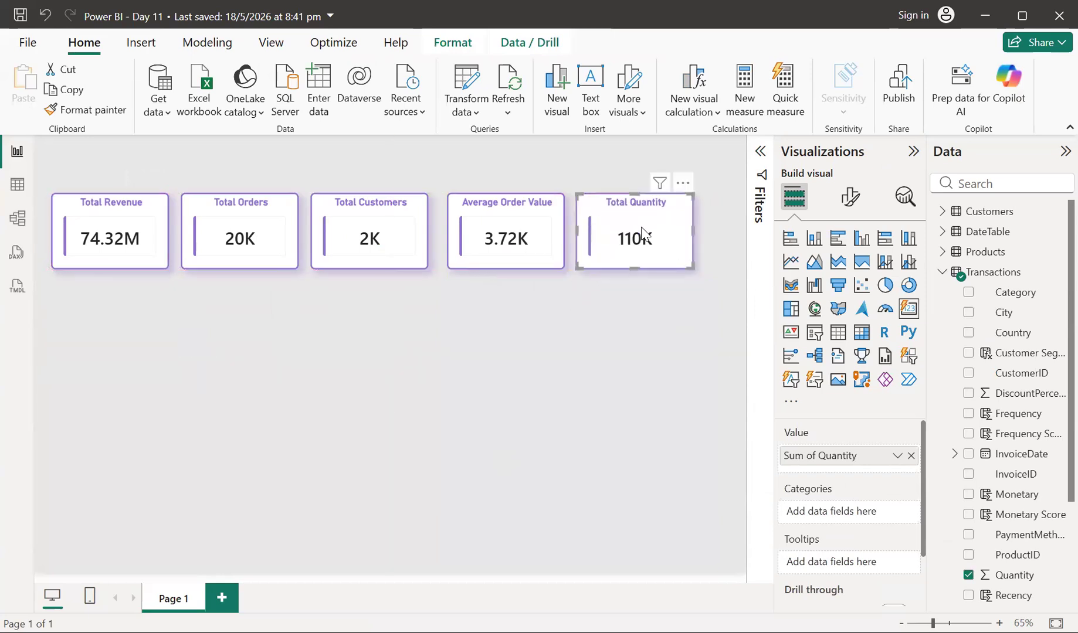
click(910, 456)
scroll(1031, 455, down, 5)
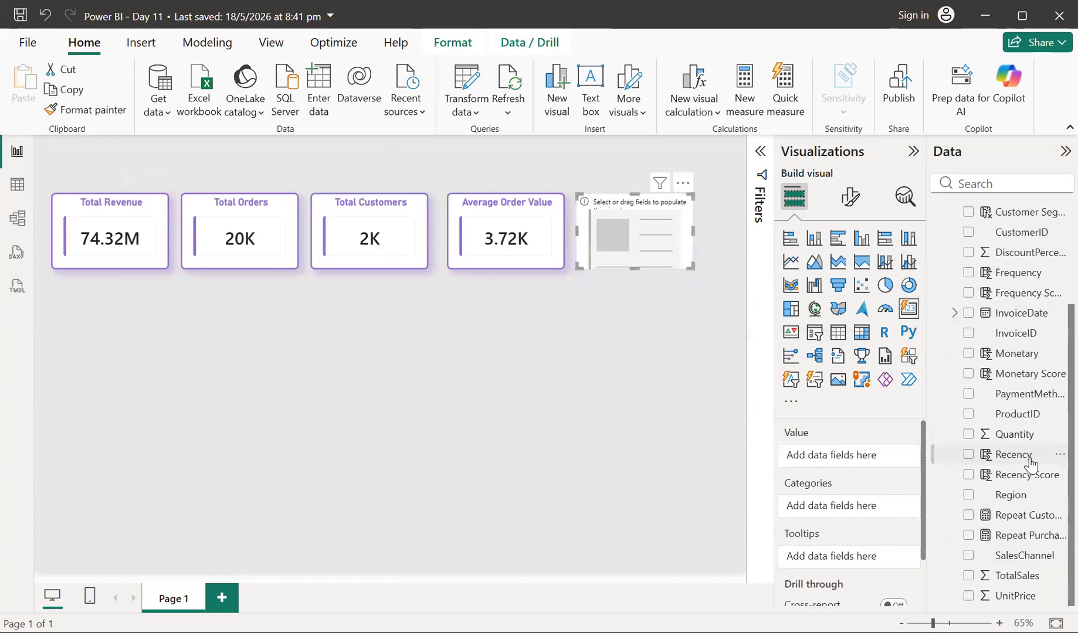
drag(1021, 544, 856, 464)
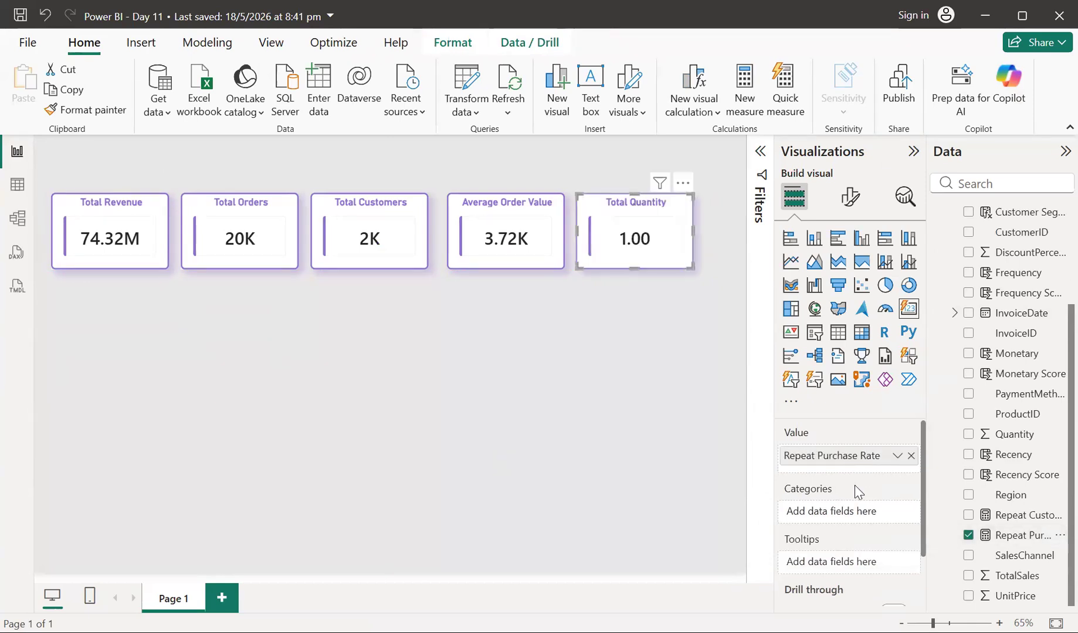
Format the Repeat Purchase Rate measure as a percentage with 1 decimal place
click(1008, 539)
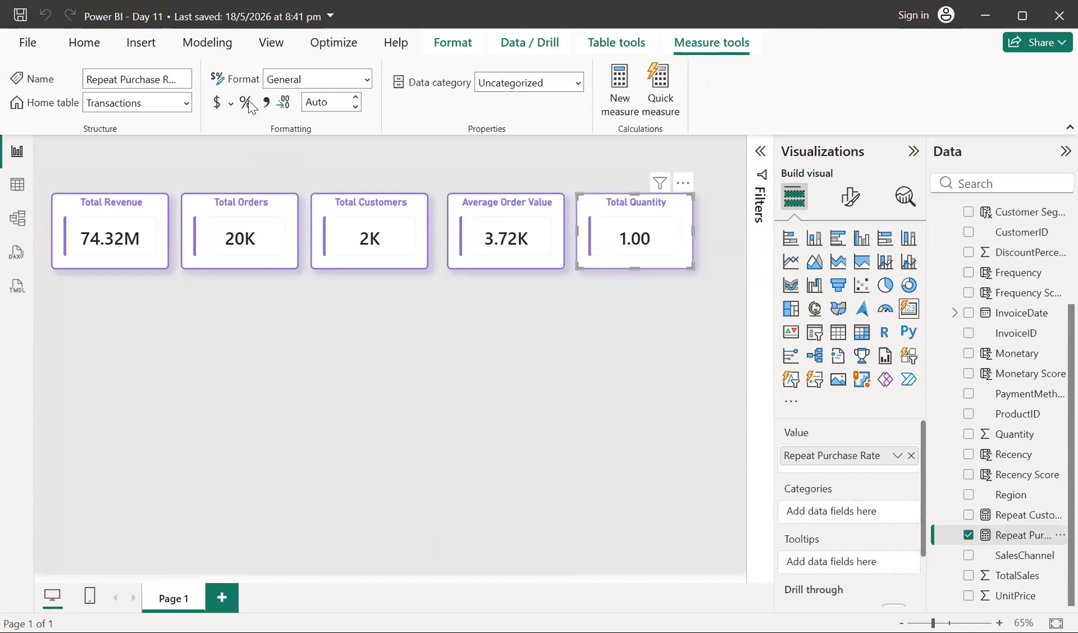
click(246, 104)
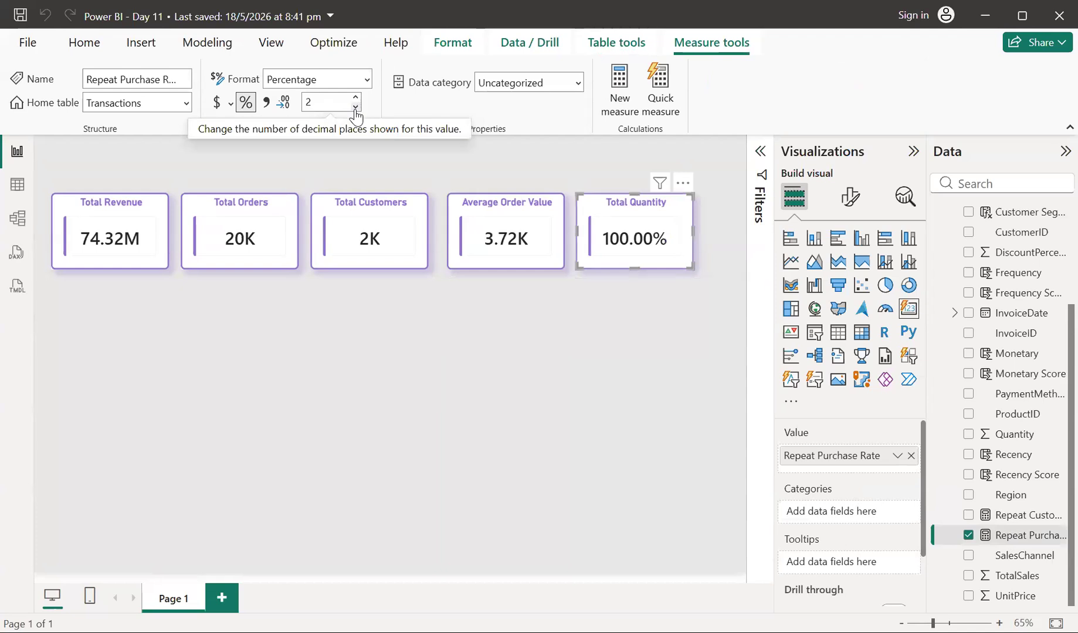
click(355, 107)
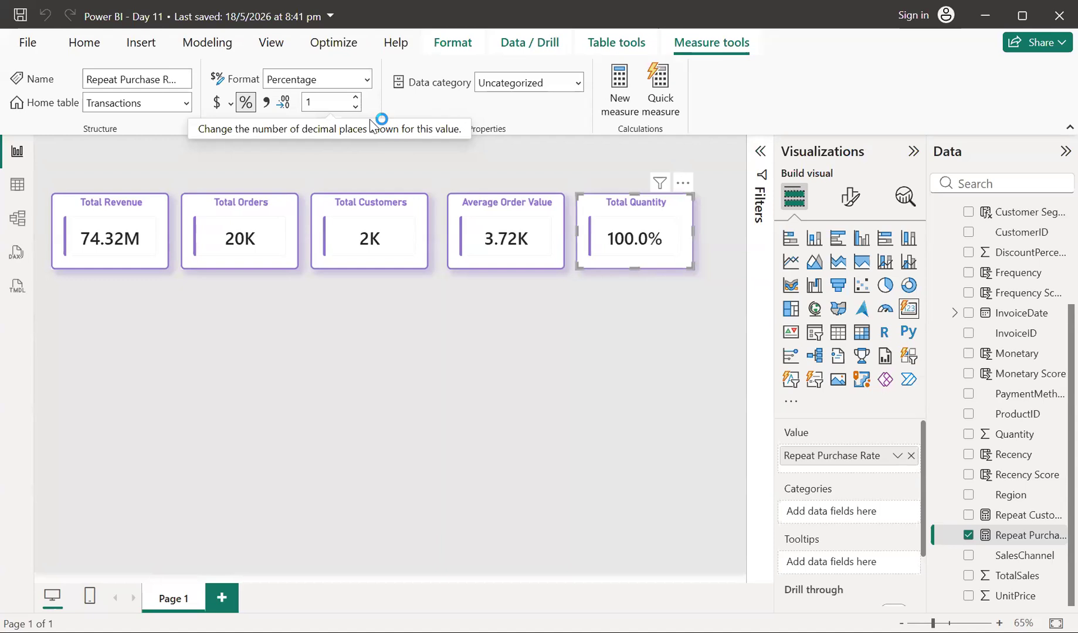
Change the title of the Total Quantity card to Repeat Purchase Rate
click(163, 224)
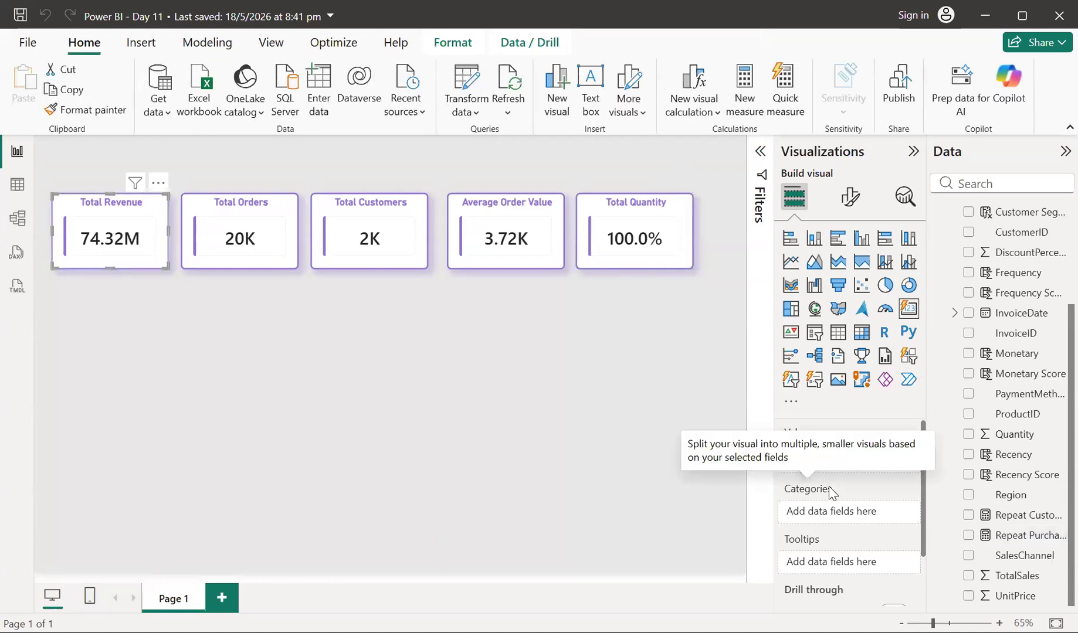
click(682, 228)
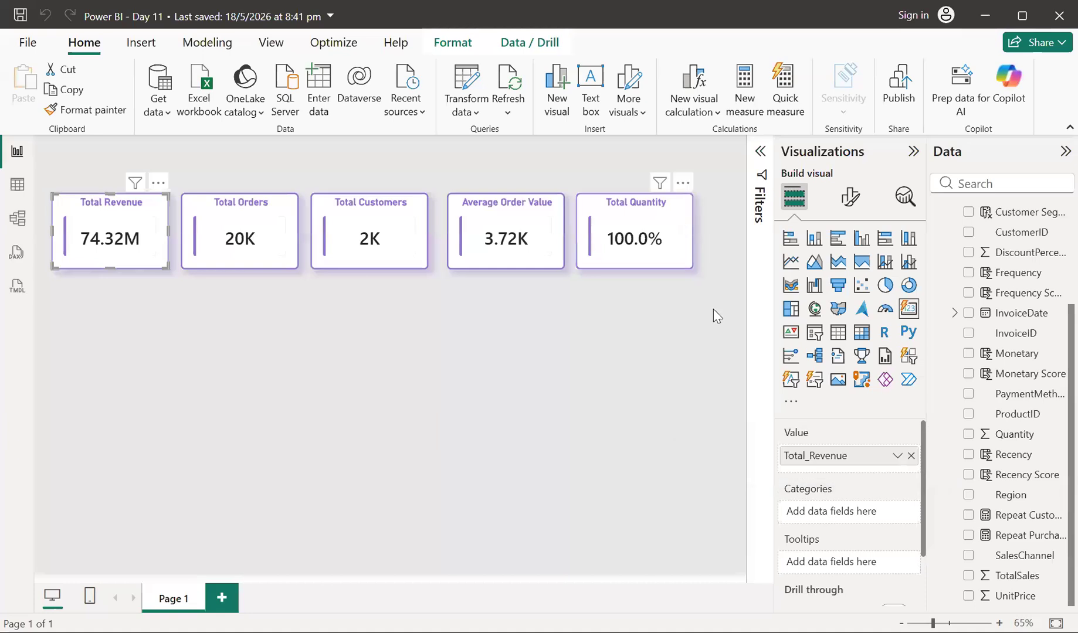
click(849, 197)
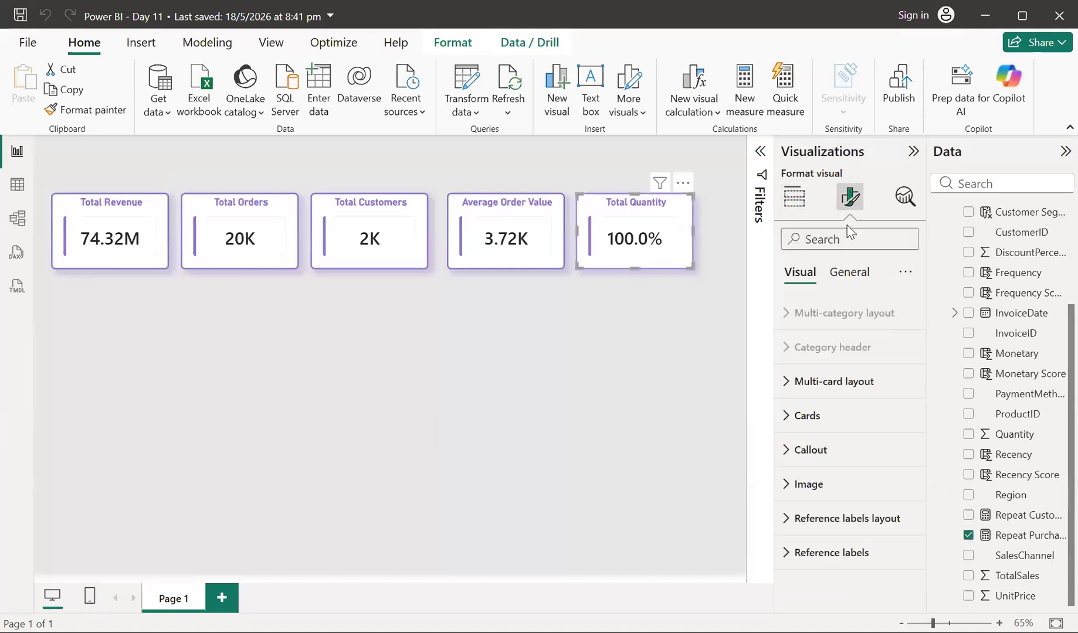
click(849, 276)
click(820, 350)
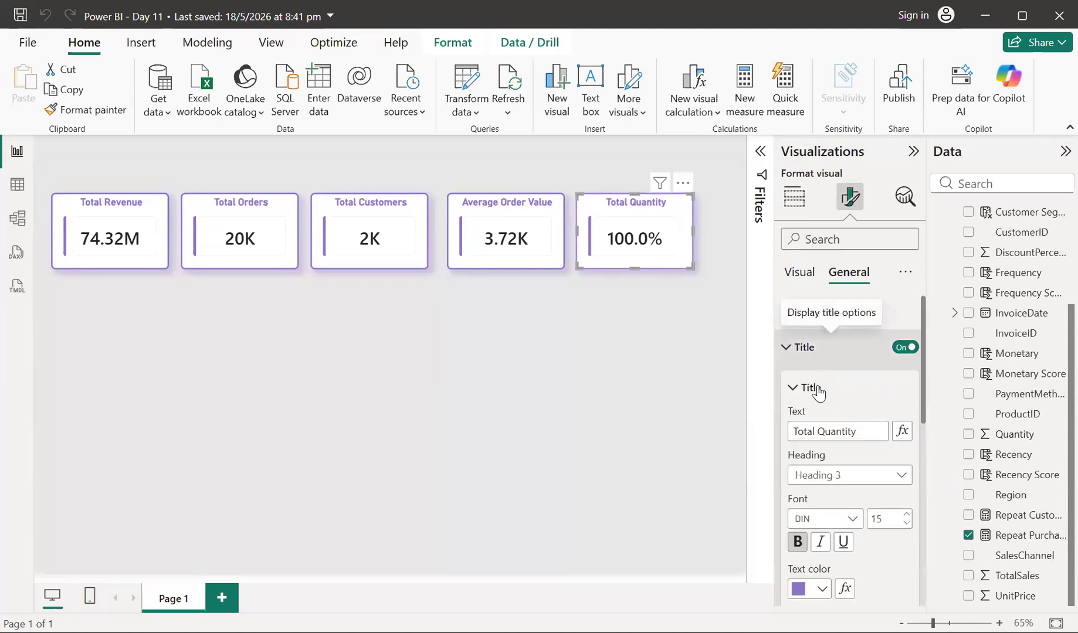
drag(865, 432, 763, 426)
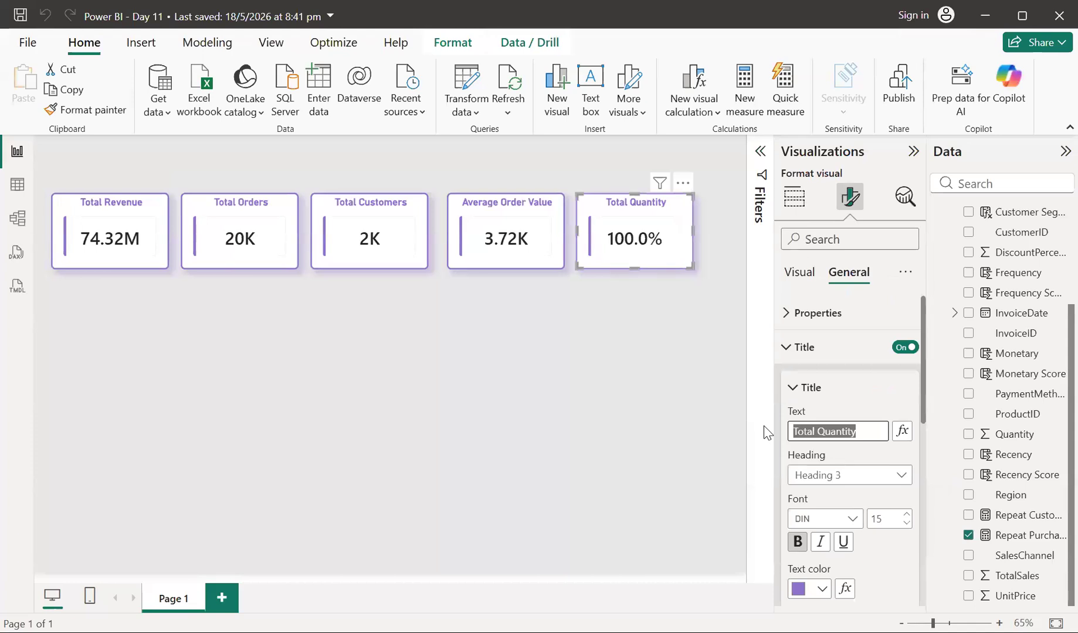
text(Re)
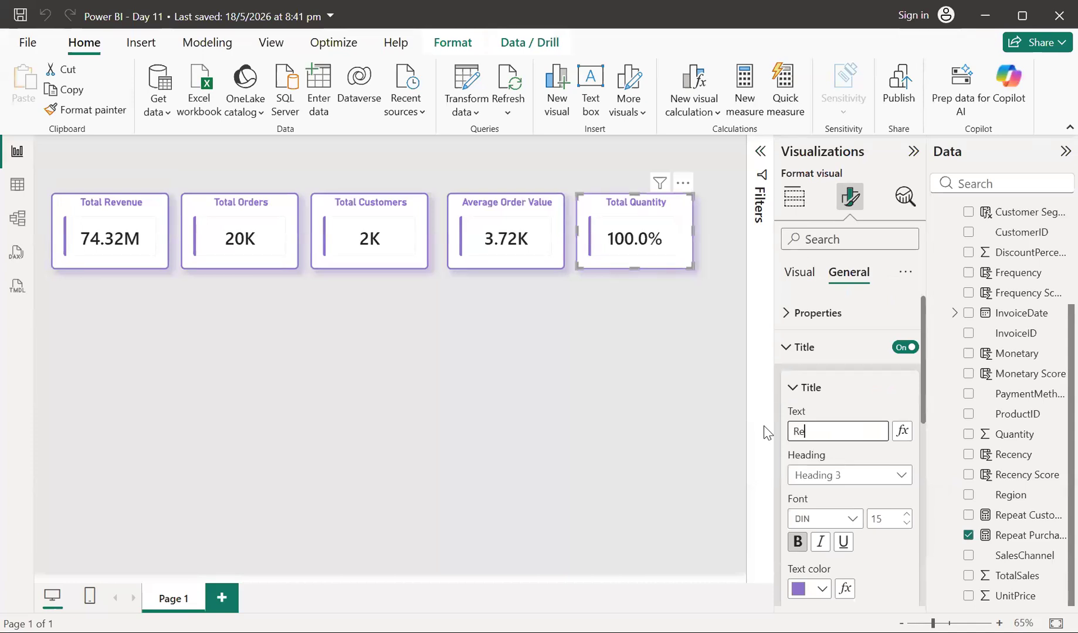
text(peat )
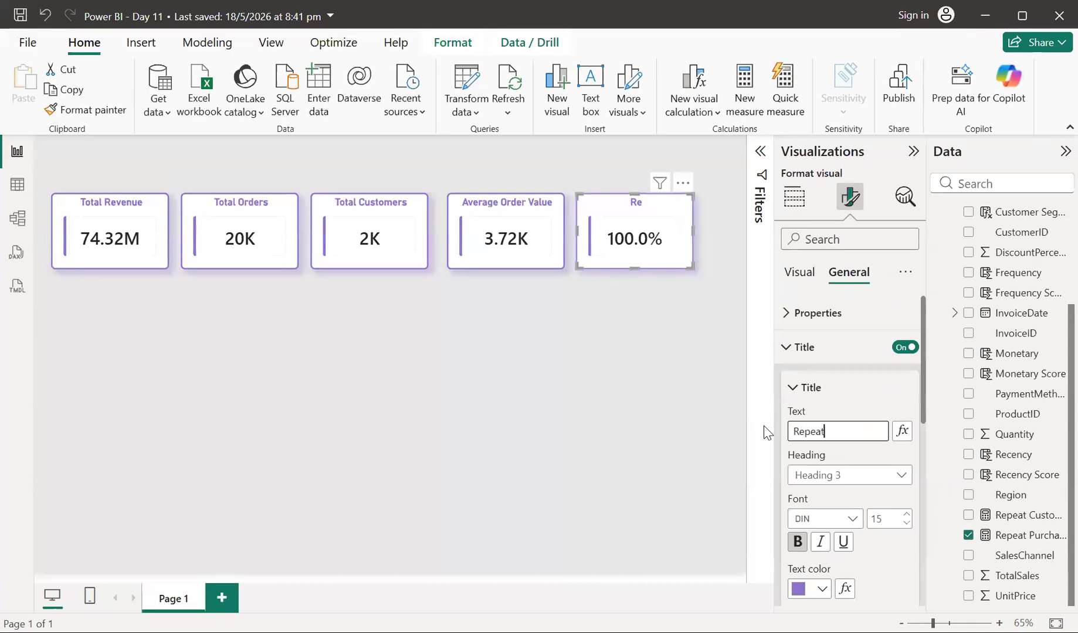
text(Purchase Rate)
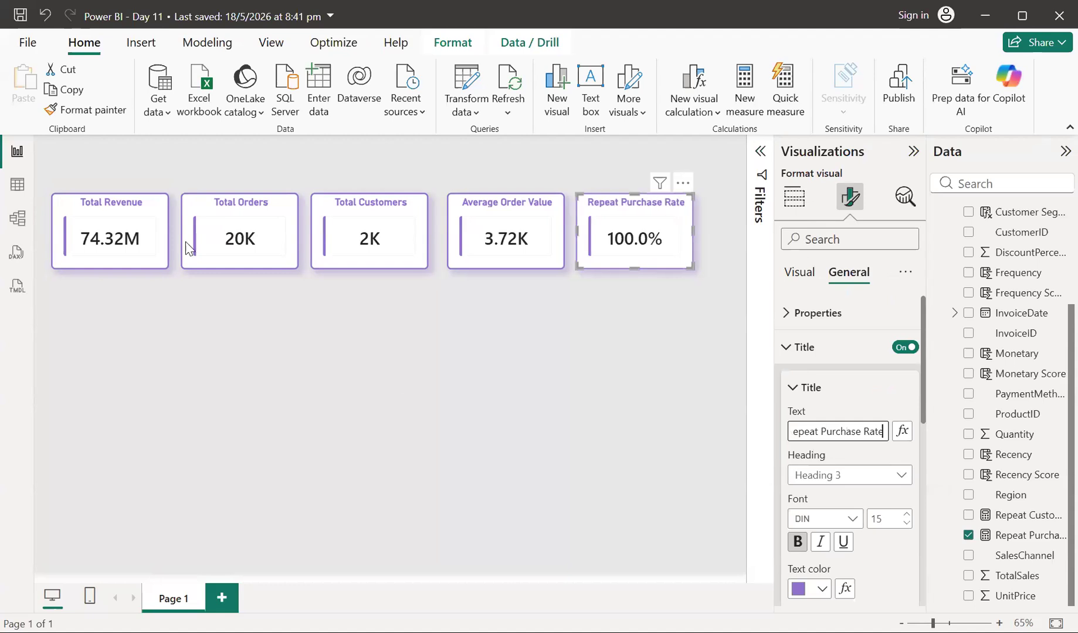
Narrow the Total Revenue and Total Orders cards slightly and place Total Orders close beside Total Revenue
click(168, 236)
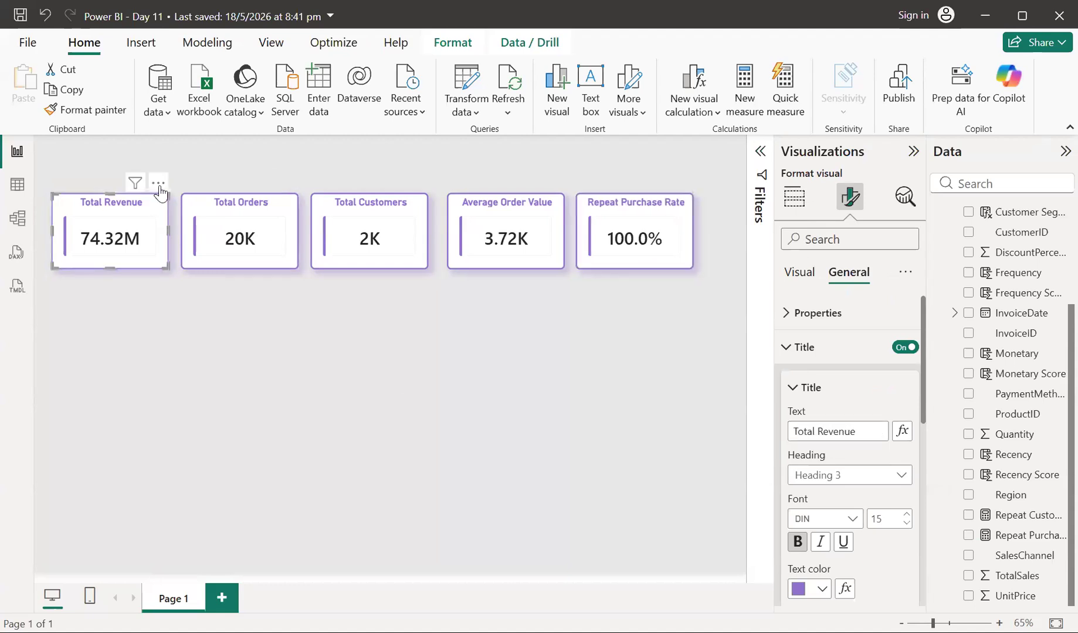
drag(168, 235, 174, 201)
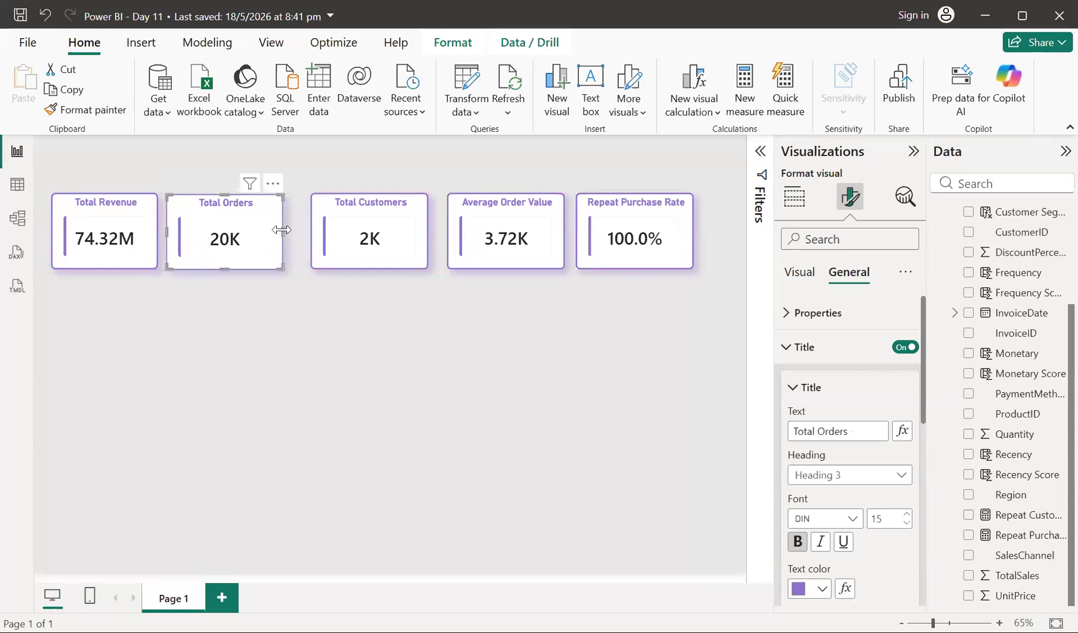
drag(261, 229, 270, 233)
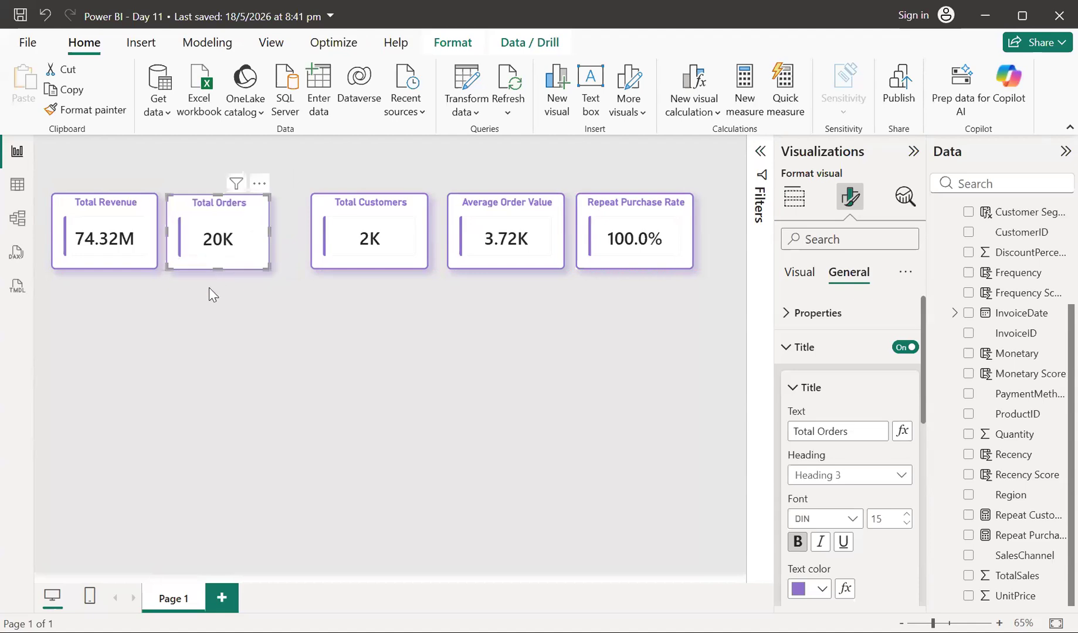
click(209, 287)
Move the Total Customers, Average Order Value and Repeat Purchase Rate cards leftward to close the gaps, narrowing each slightly
drag(315, 216, 293, 213)
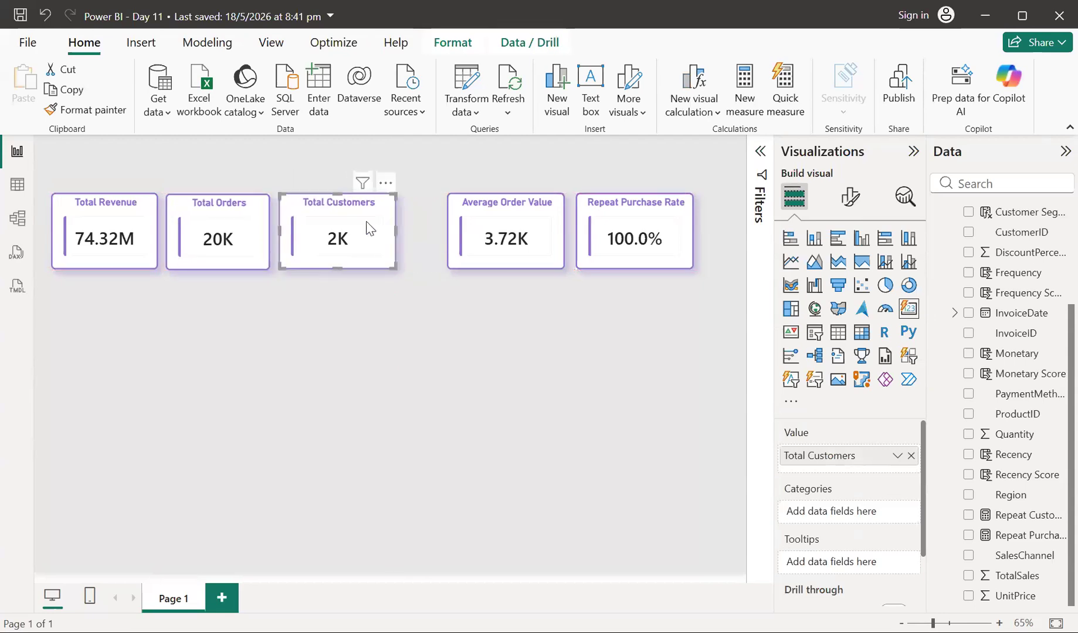
drag(390, 229, 388, 236)
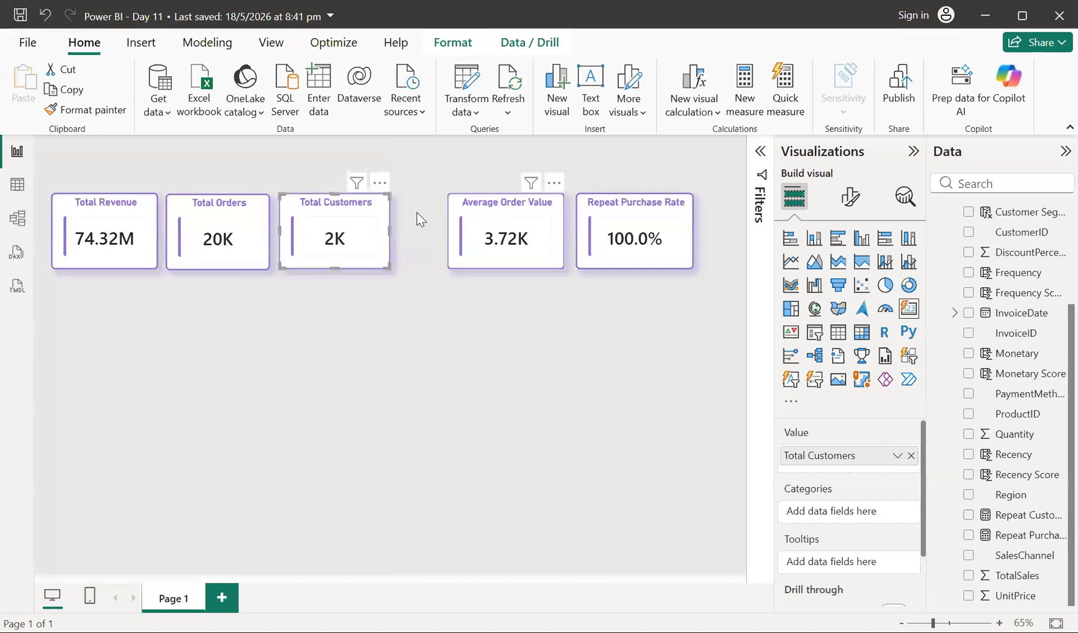
drag(463, 220, 418, 220)
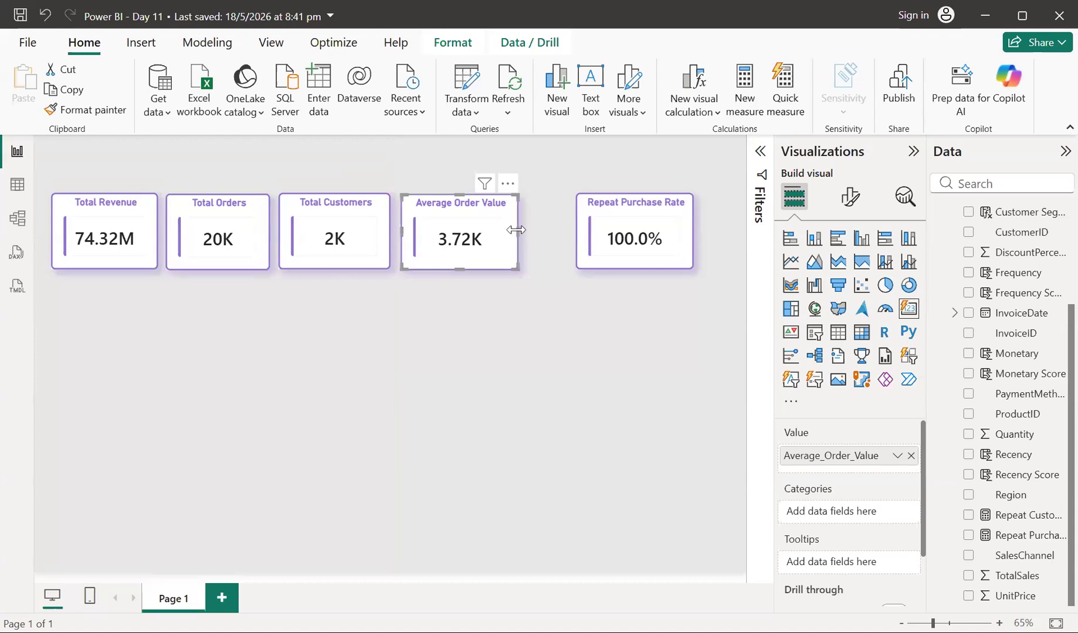
drag(518, 229, 534, 193)
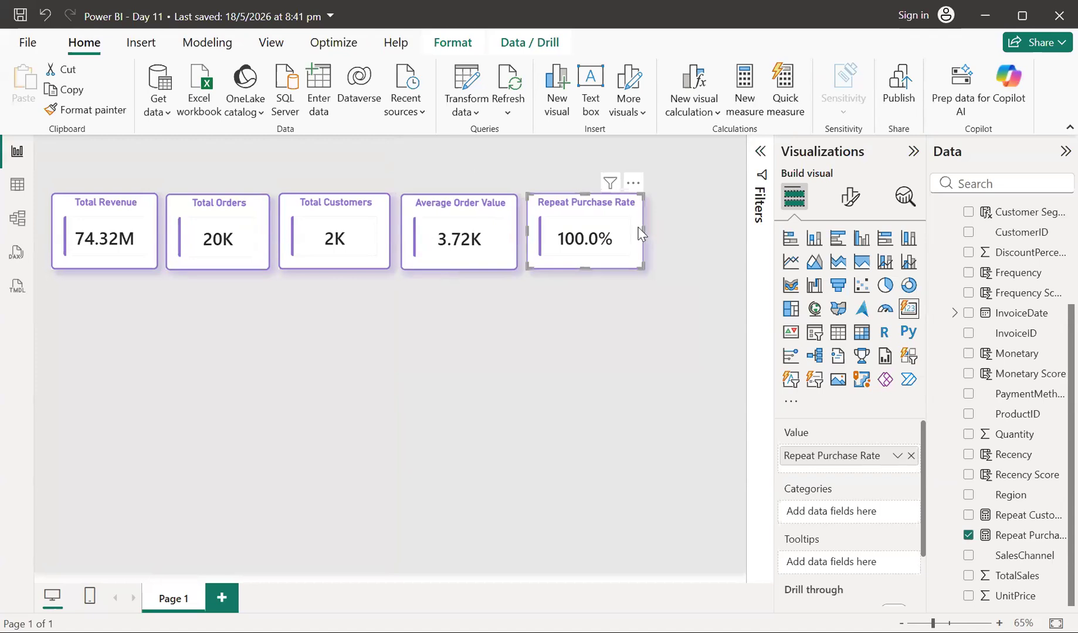
drag(643, 229, 636, 228)
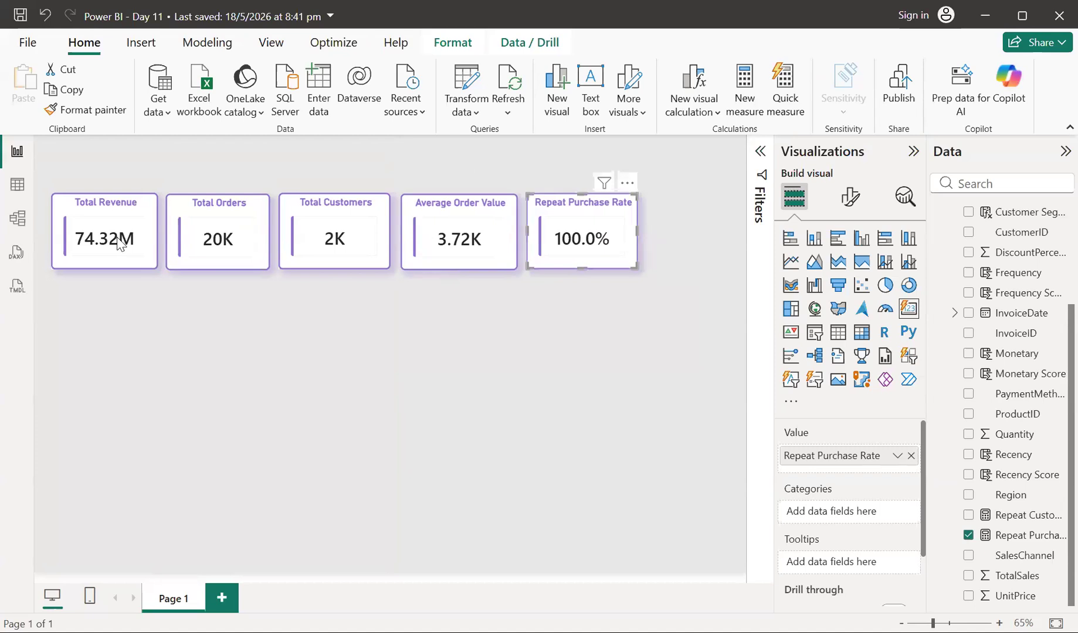
Shift all five cards slightly toward the page's left edge, keeping small gaps between neighbouring cards
click(56, 205)
drag(57, 205, 48, 205)
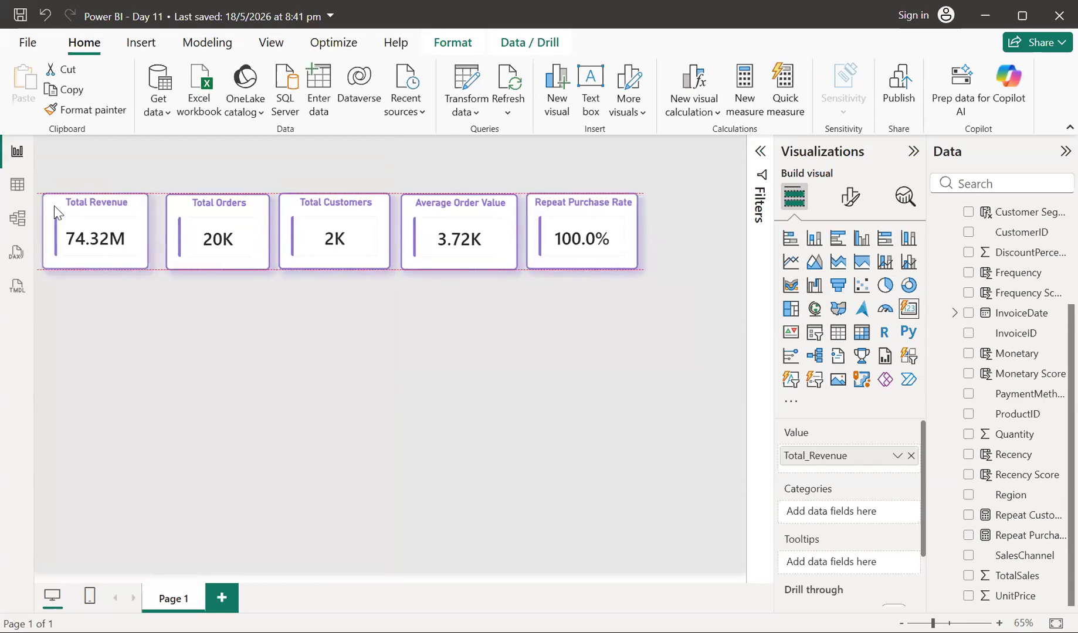
click(172, 199)
drag(172, 199, 165, 201)
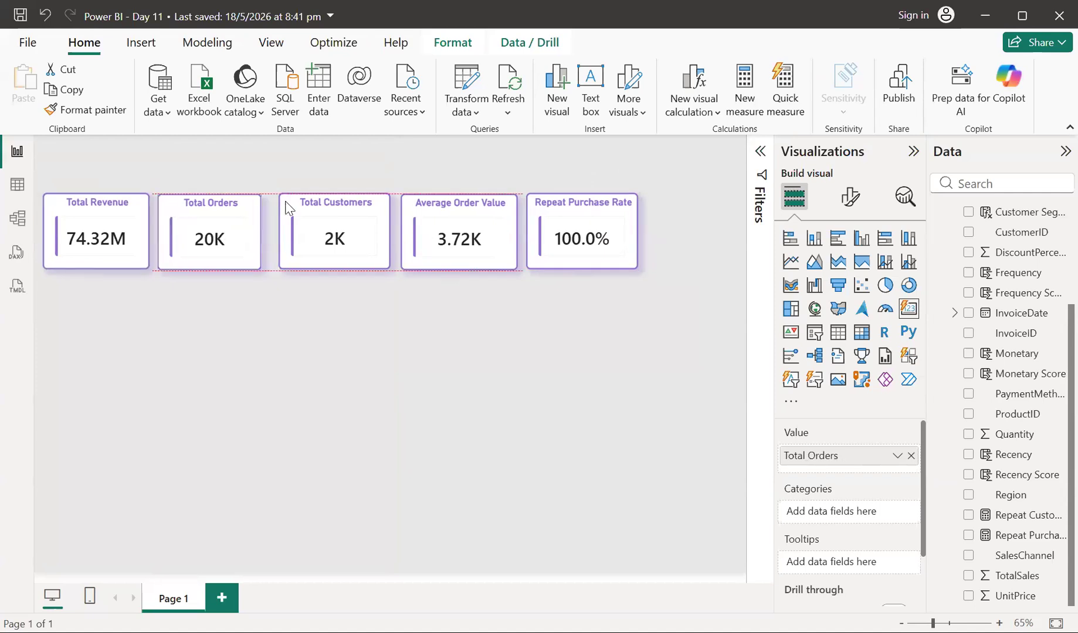
drag(283, 207, 280, 201)
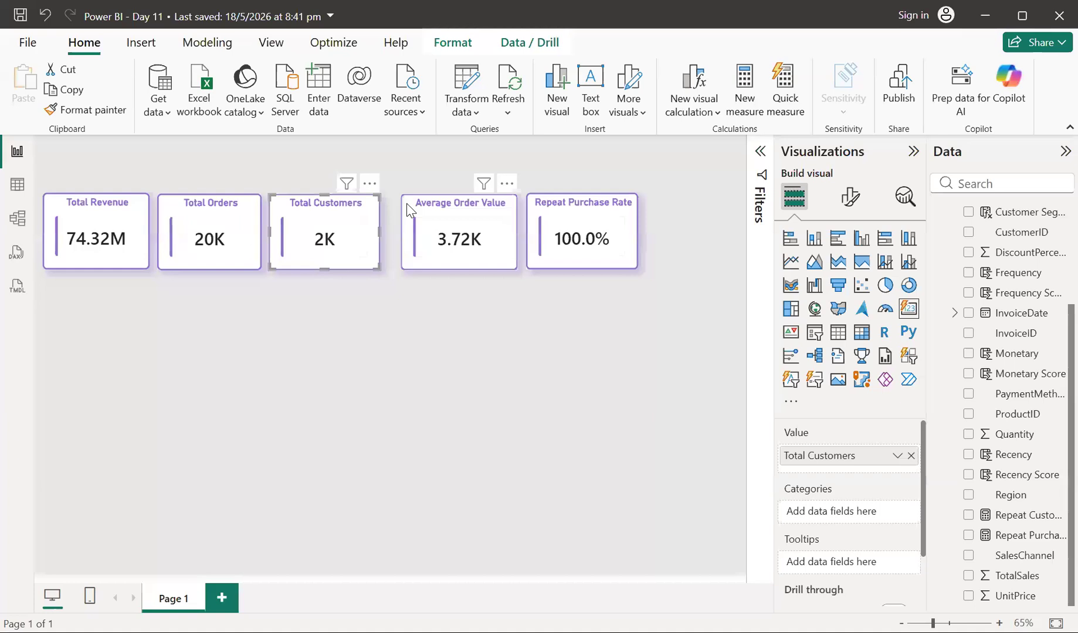
drag(393, 205, 392, 206)
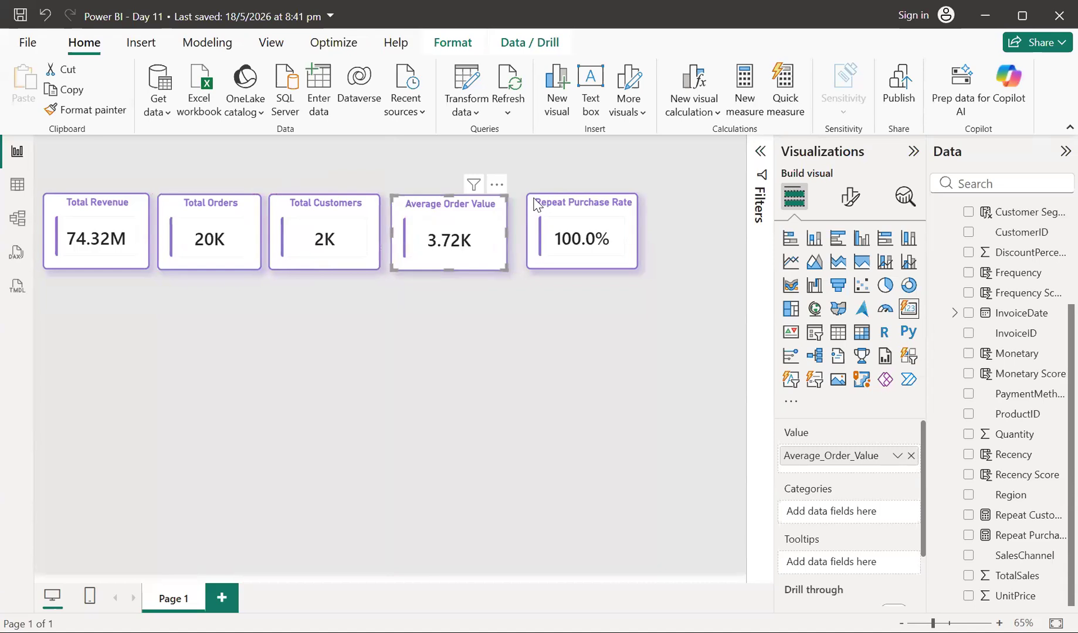
drag(526, 197, 523, 206)
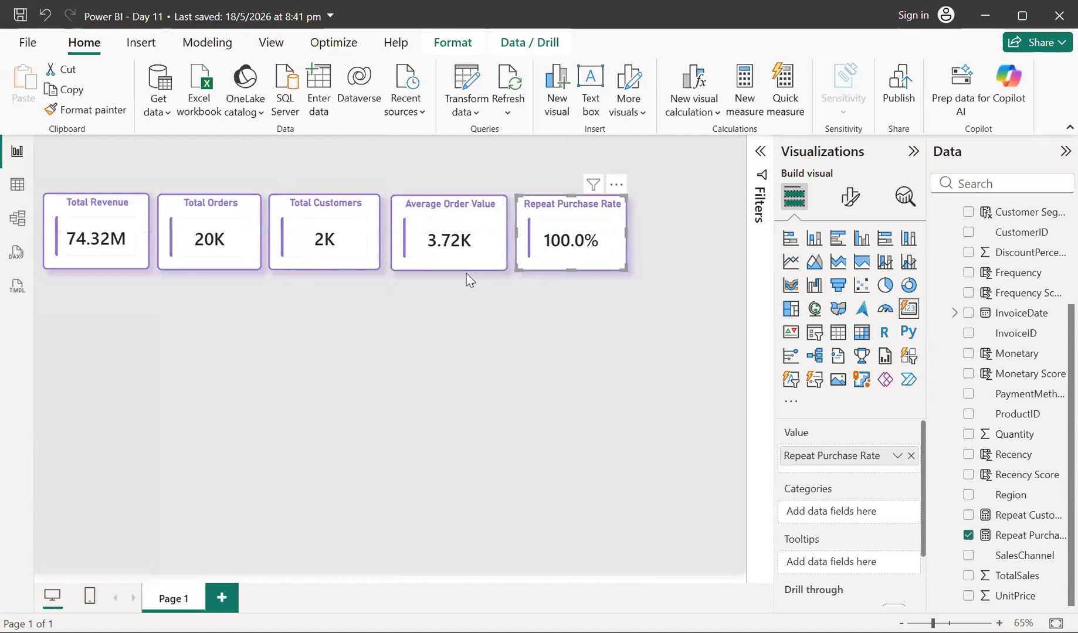
click(458, 308)
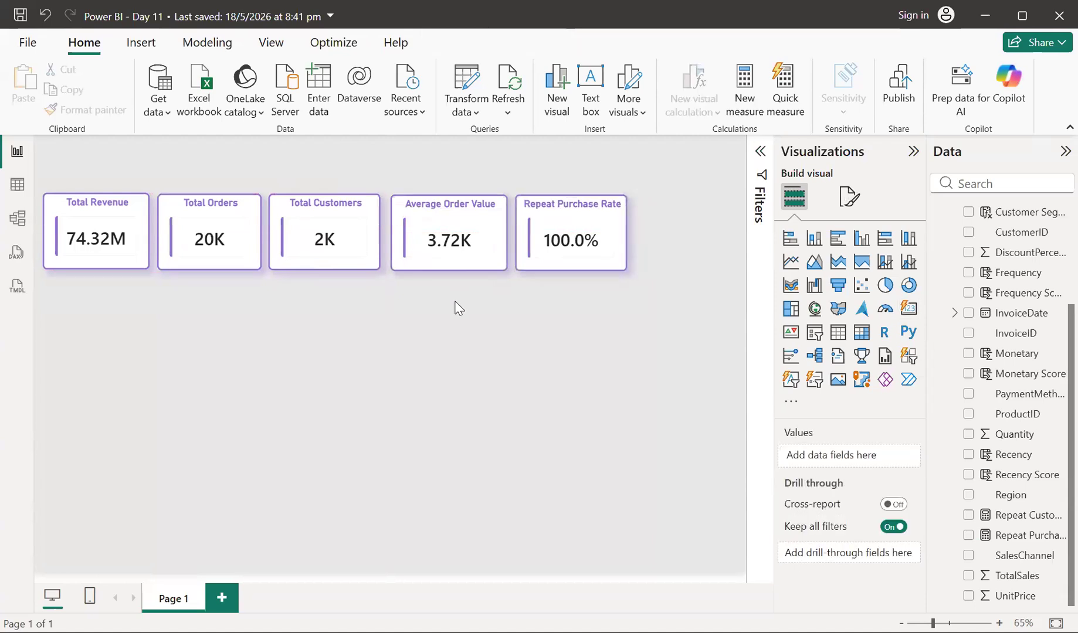
Narrow the Average Order Value card slightly and move the Repeat Purchase Rate card closer to it
click(496, 218)
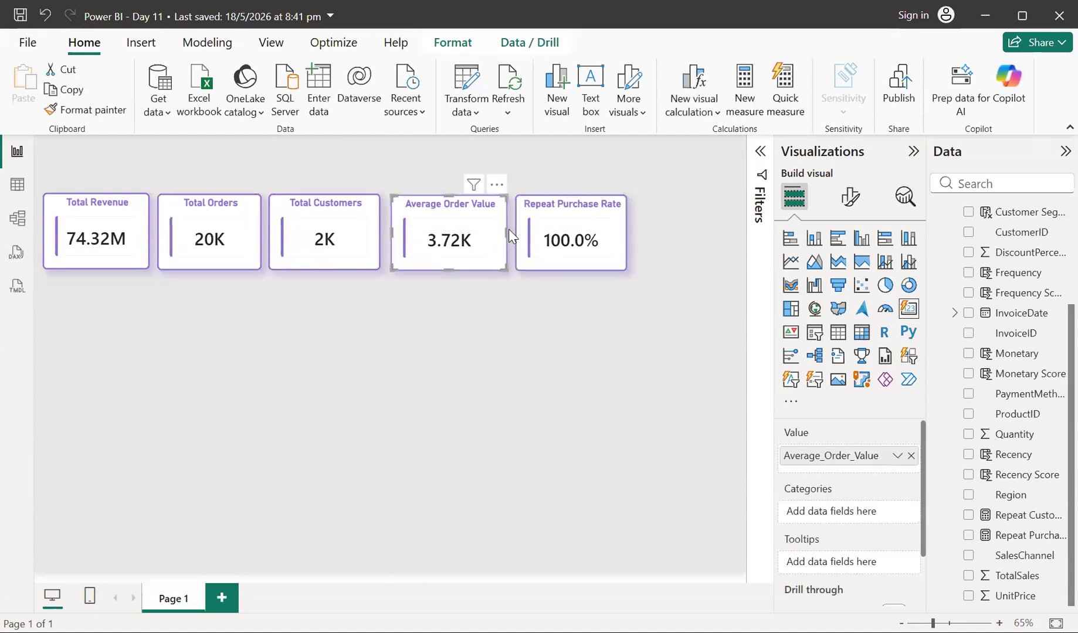
drag(504, 231, 499, 230)
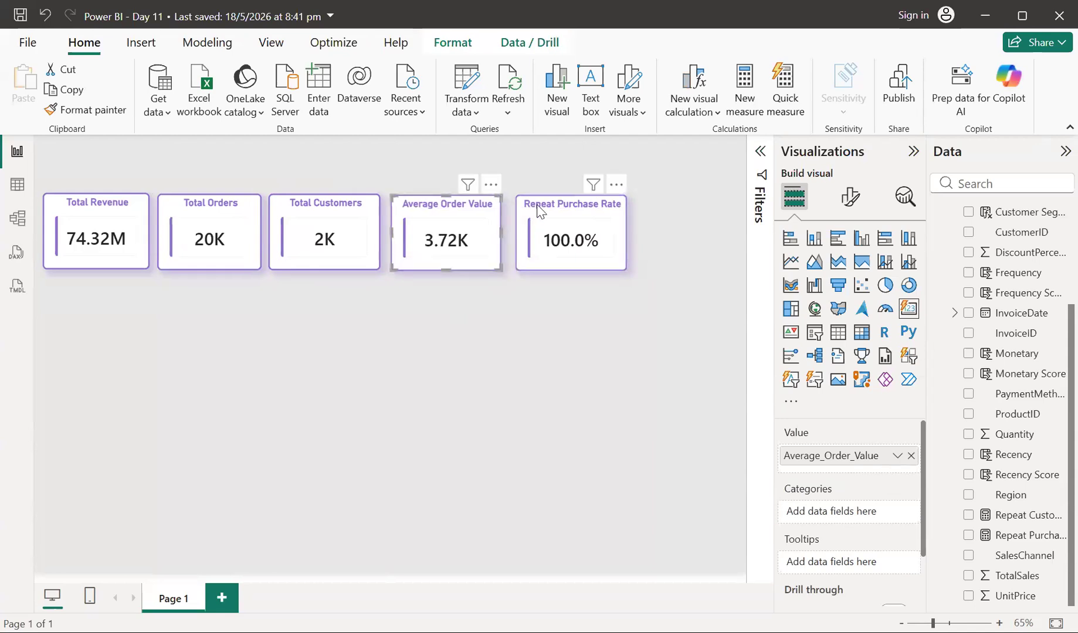
drag(538, 212, 535, 211)
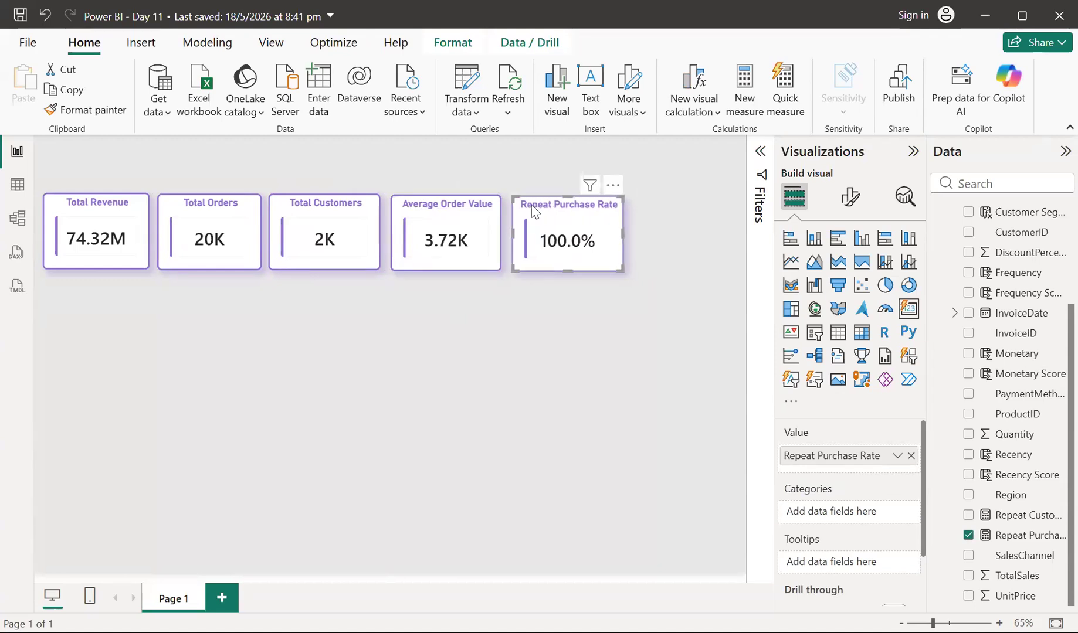
click(484, 328)
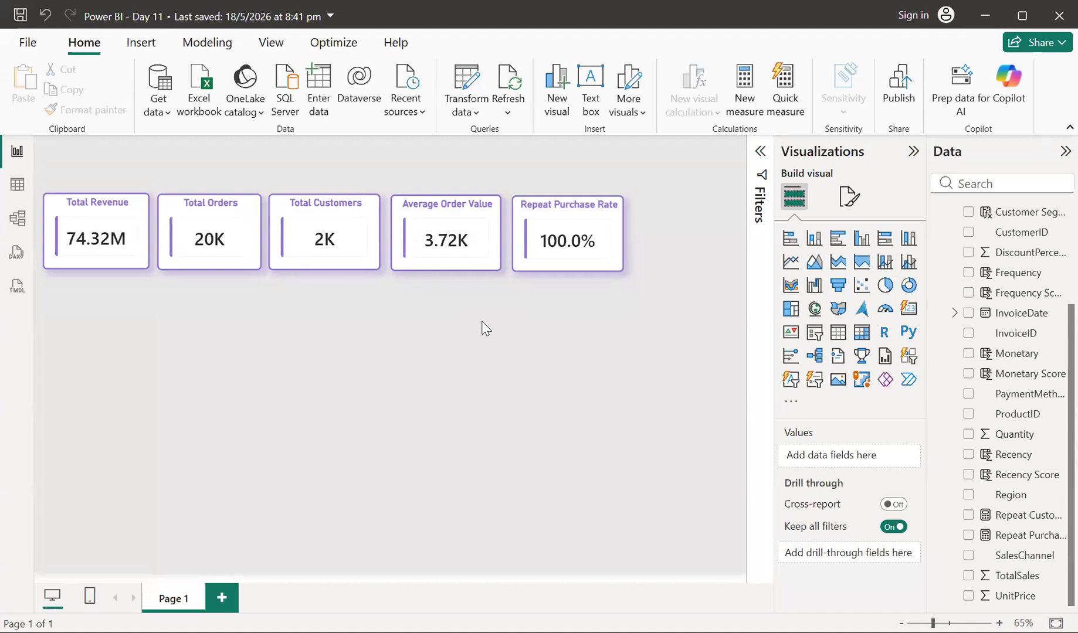
Open DateTable in the table view to examine its date, year, quarter, month and weekday columns, and collapse the Transactions field list
scroll(1037, 312, up, 3)
scroll(1020, 299, down, 1)
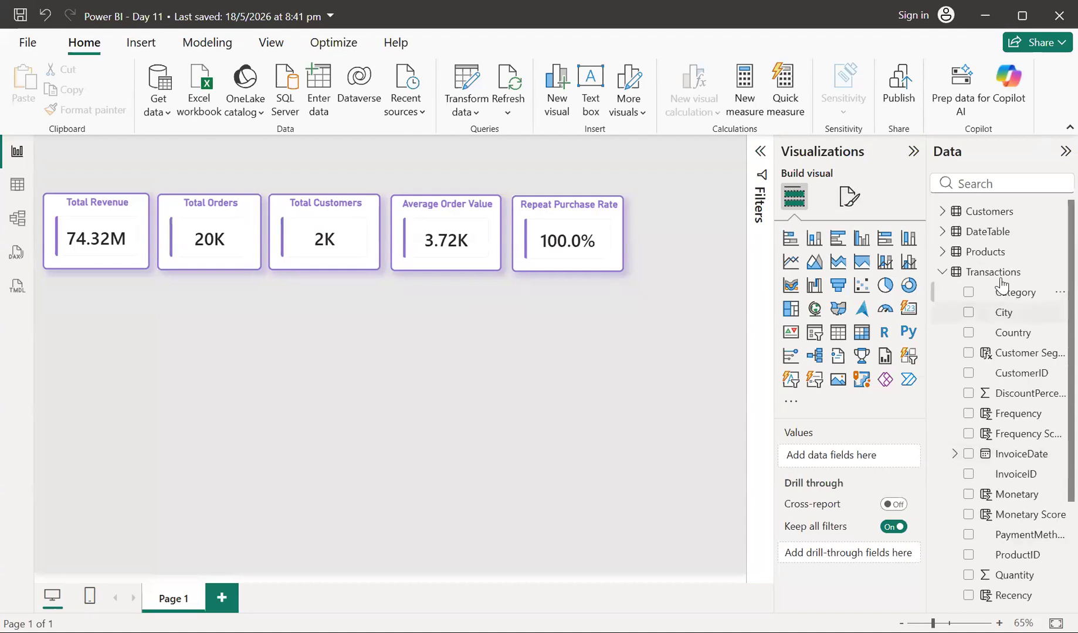
click(943, 232)
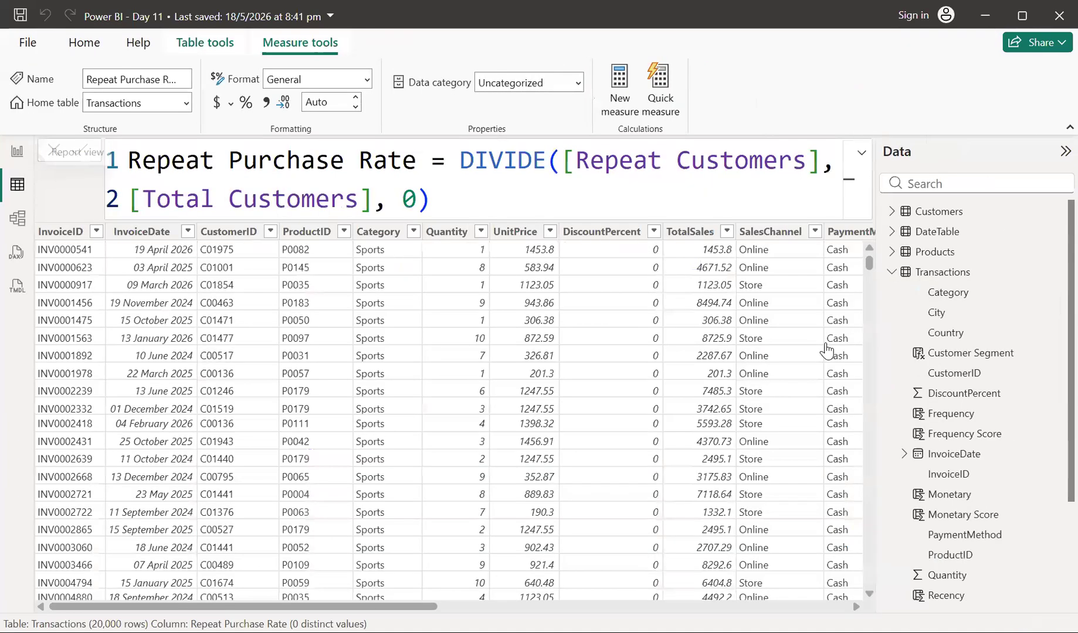
click(932, 230)
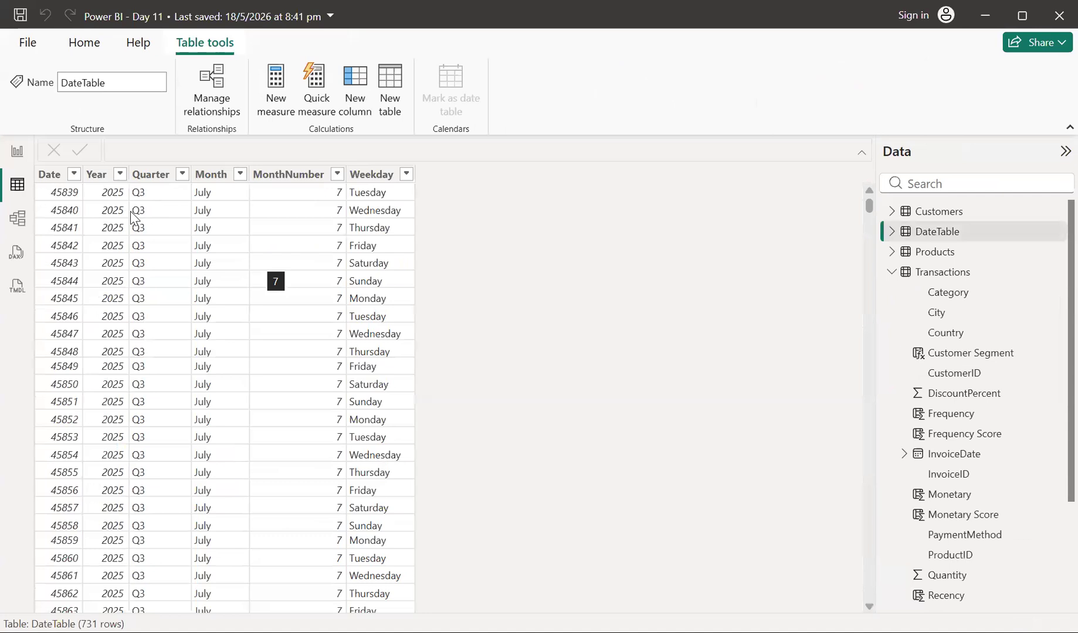
click(210, 181)
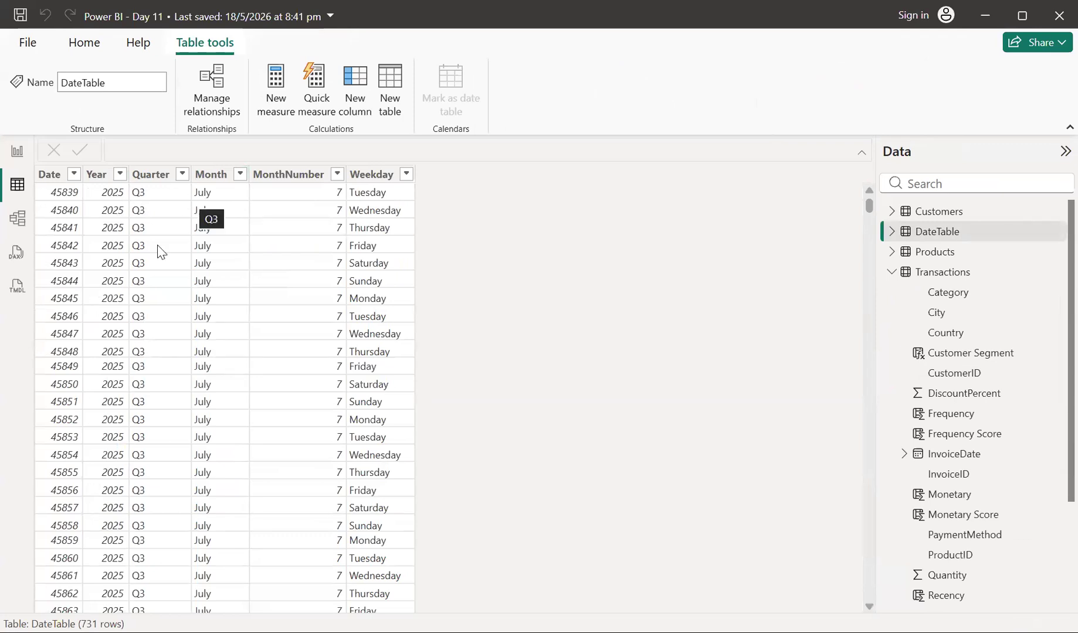
scroll(112, 405, down, 7)
scroll(112, 404, up, 7)
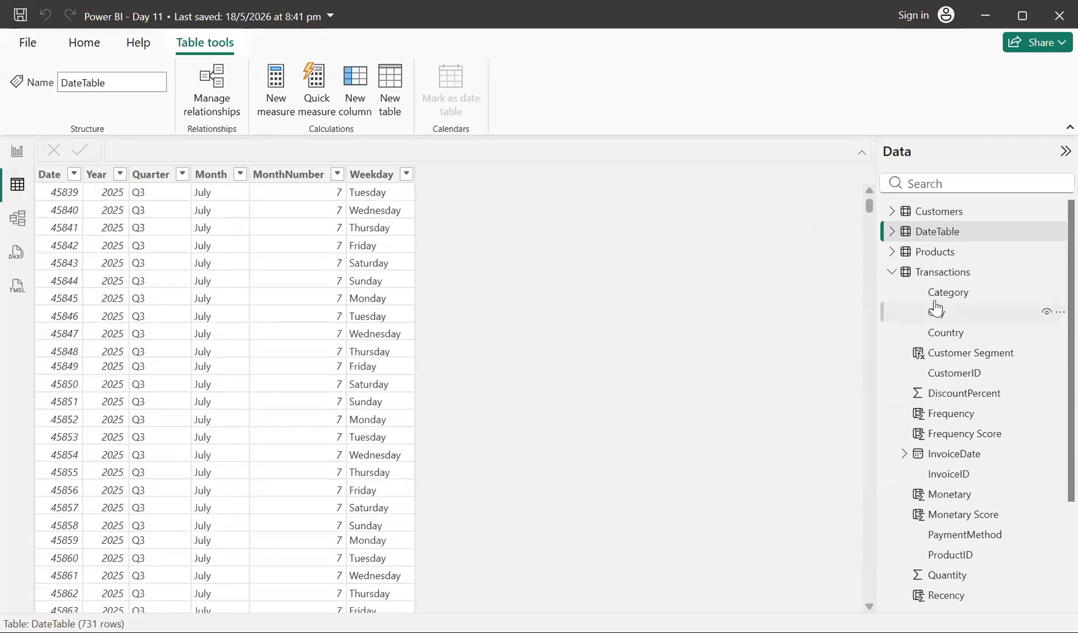
click(892, 273)
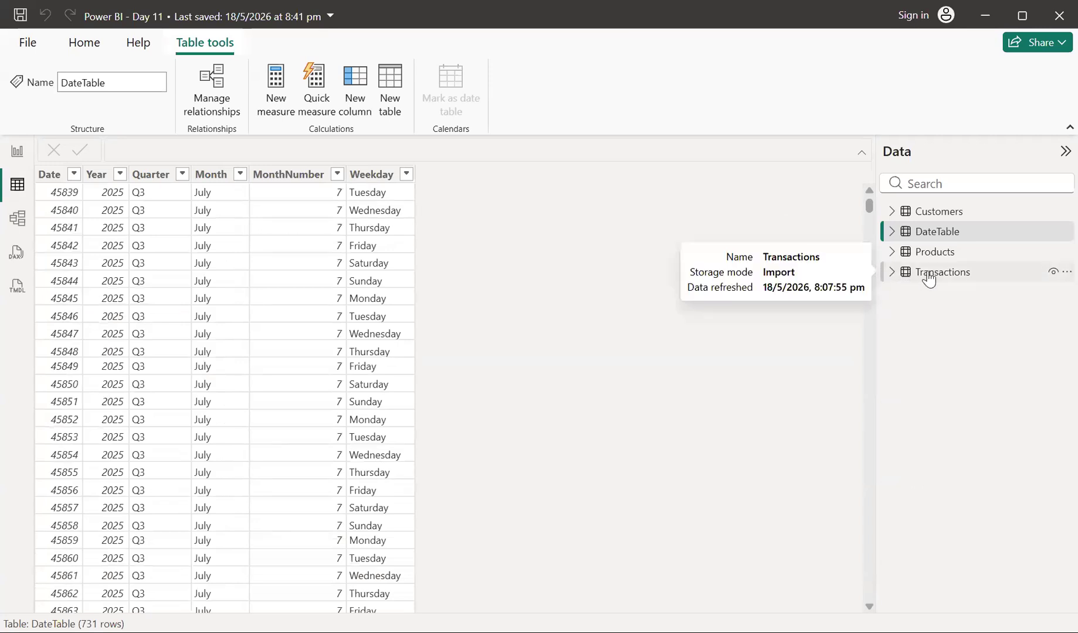
Add a calculated column named YearMonth to the Transactions table and begin its formula with the FORMAT function
click(921, 274)
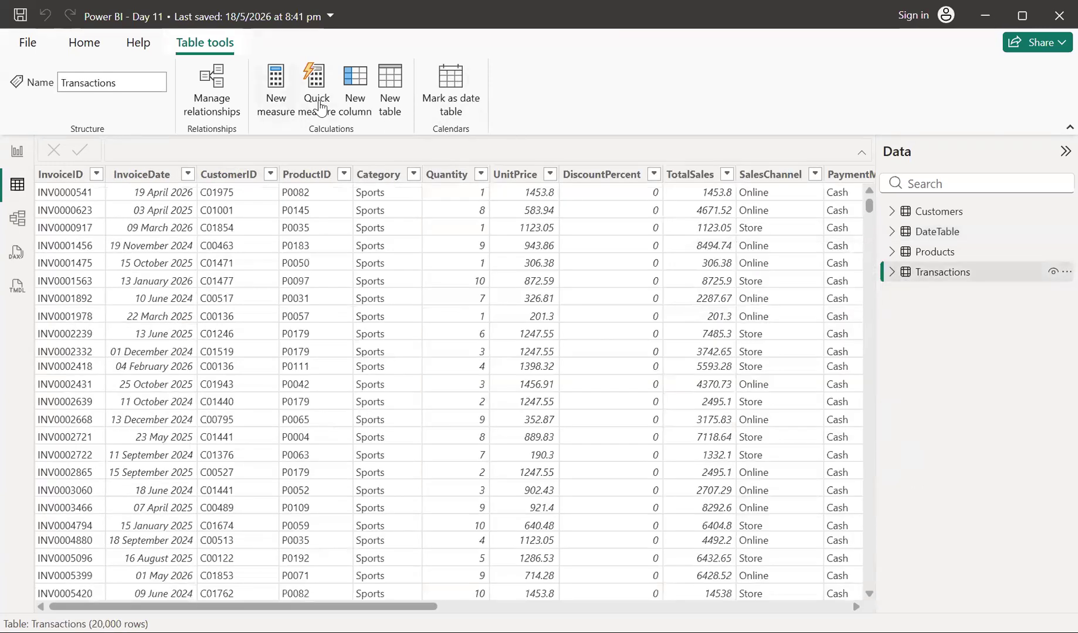
click(355, 86)
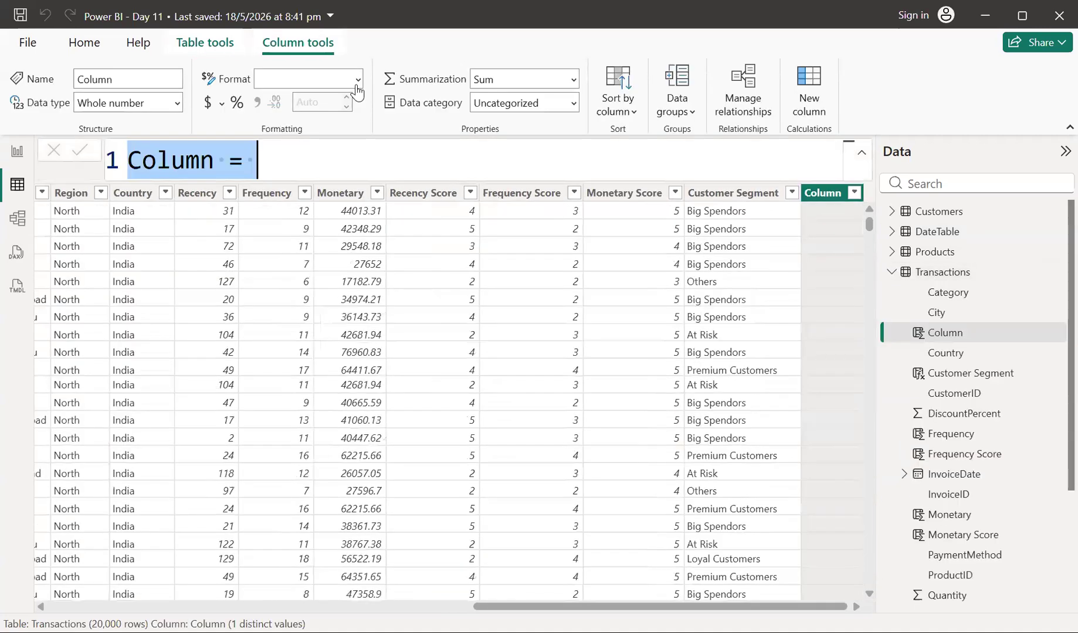
text(Year)
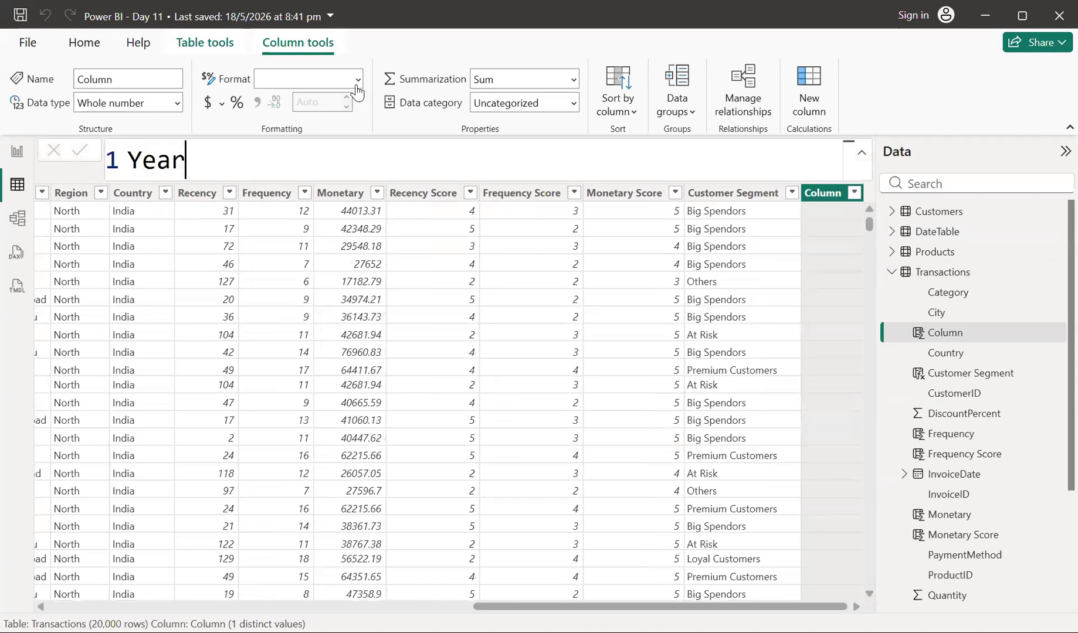
text(Month =)
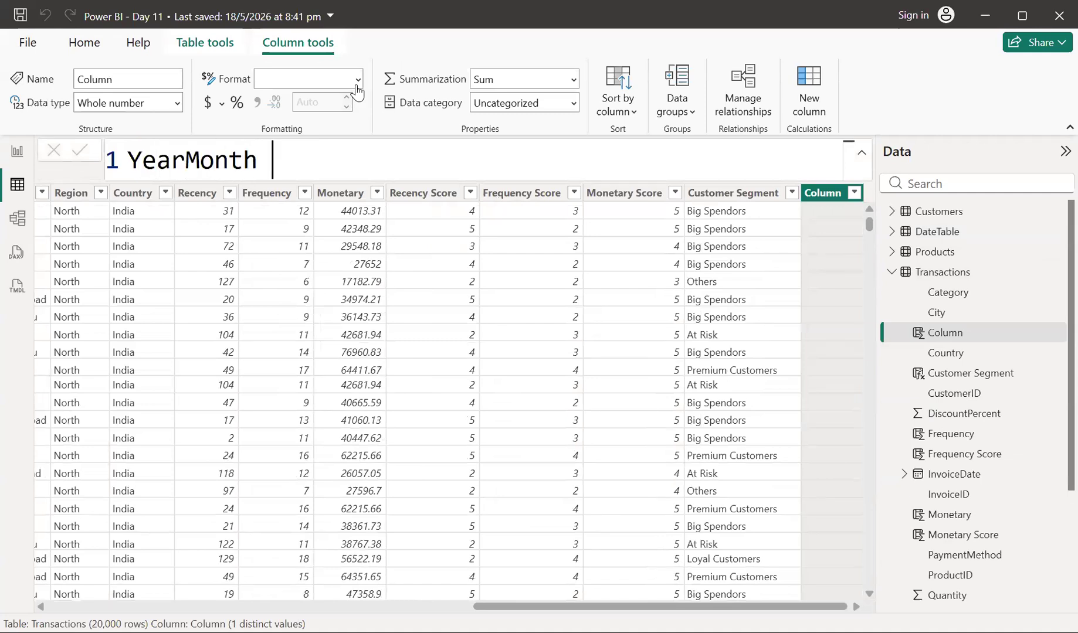
text(fot)
key(BackSpace)
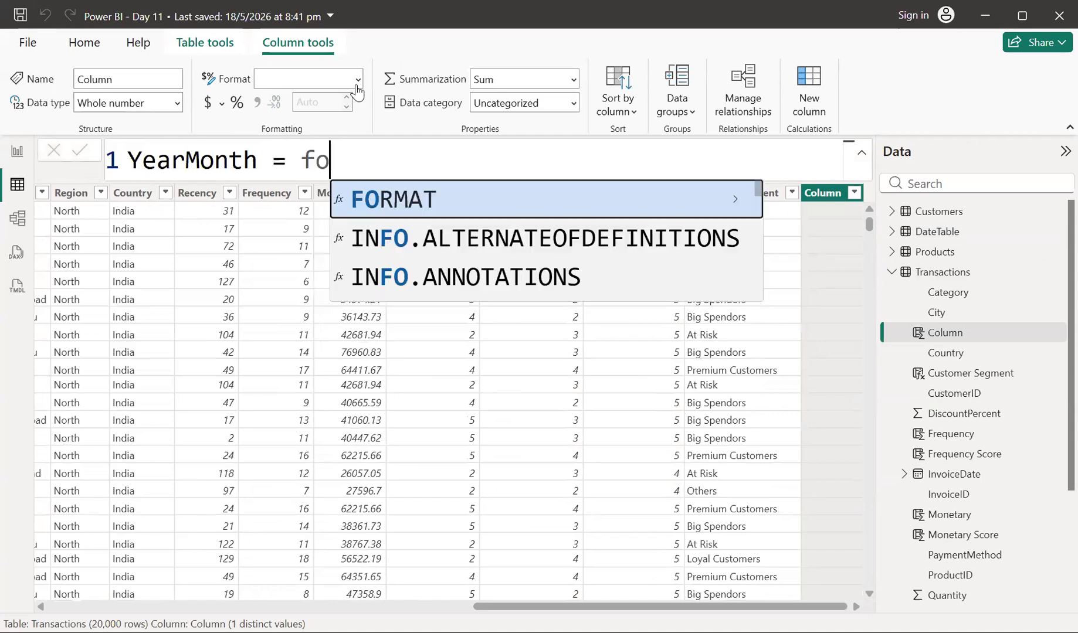
key(Tab)
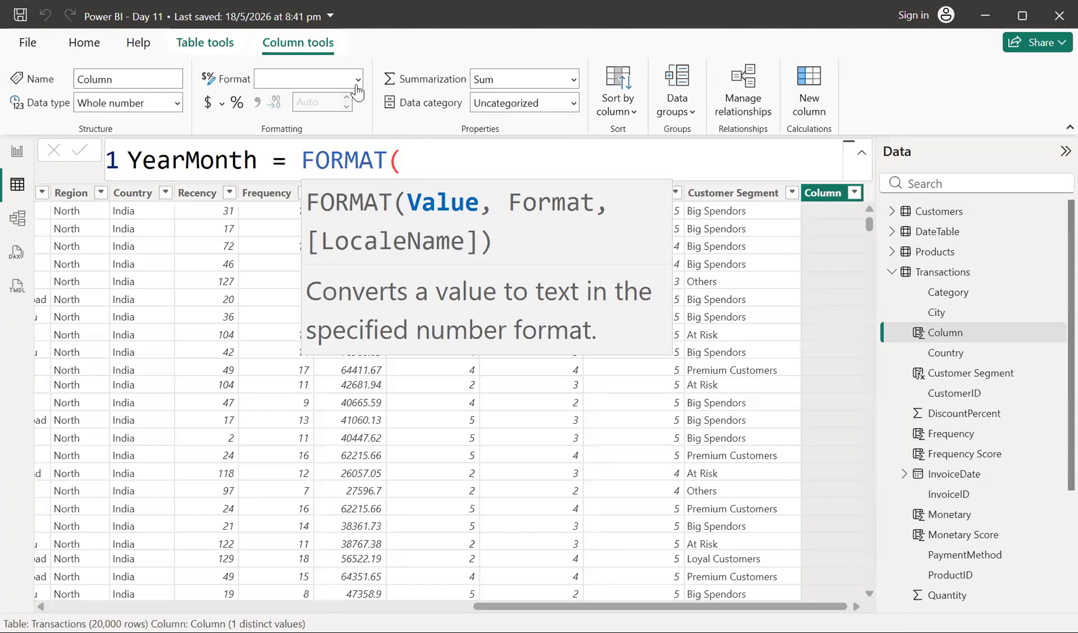
Use Transactions[InvoiceDate] as the value argument of FORMAT in the YearMonth formula
text(tr)
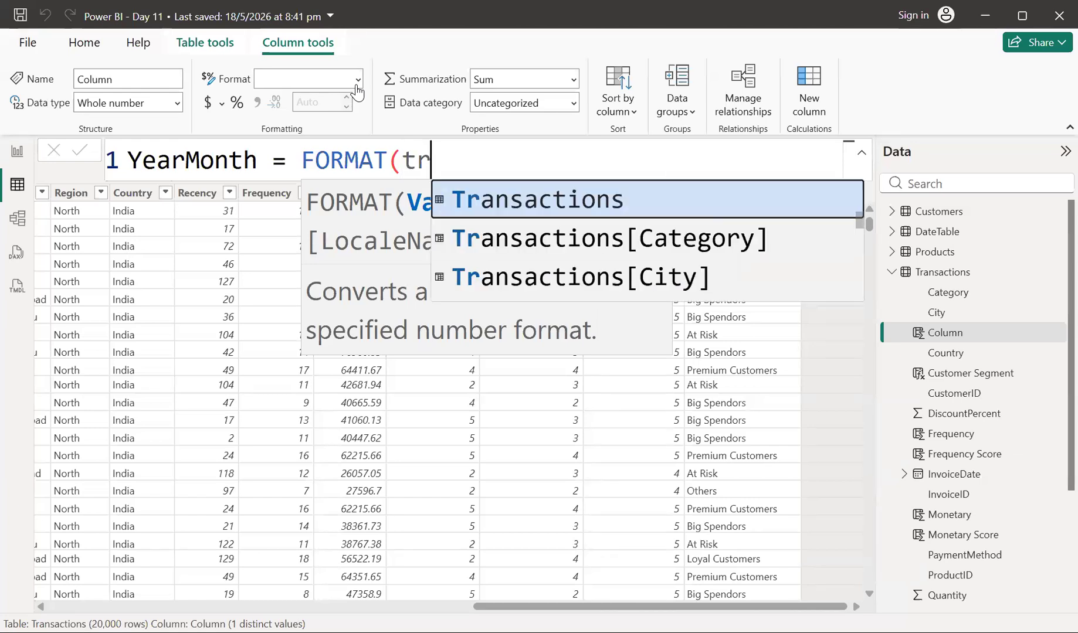
key(Down)
key(Down)
key(Down)
key(Down)
key(Down)
key(Down)
key(Down)
key(Down)
key(Down)
key(Down)
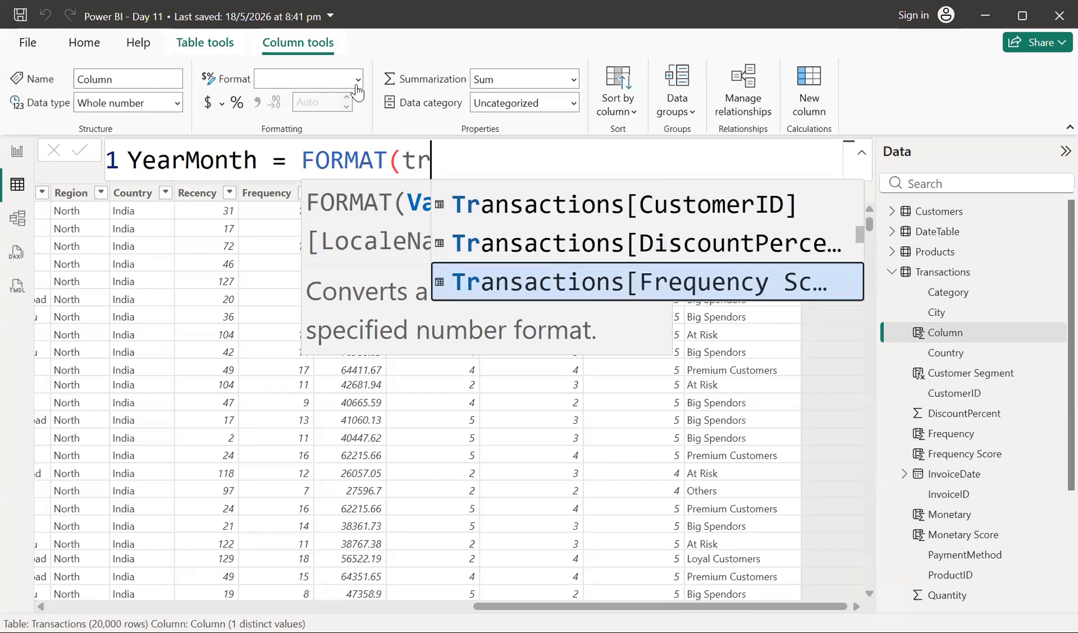
key(Up)
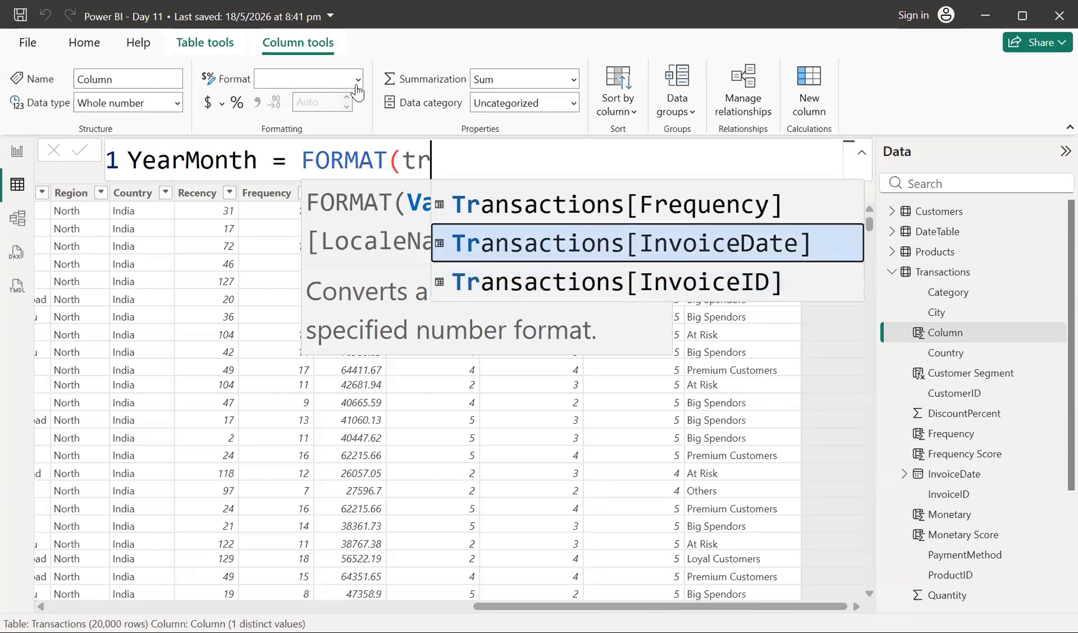
key(Tab)
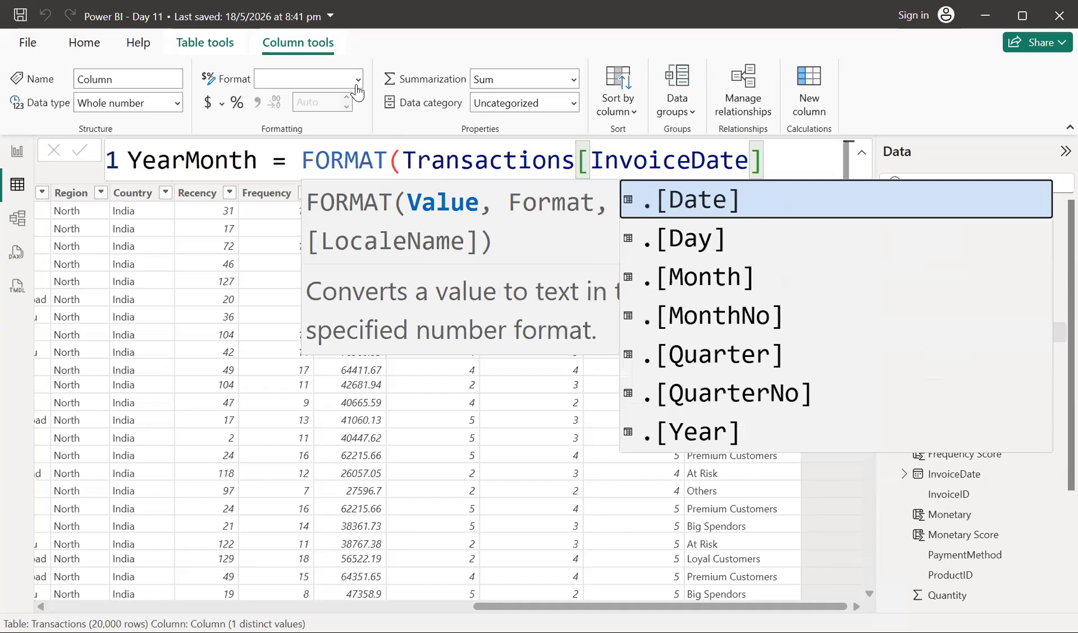
Set the format argument to "YYYY-MM" on a second line, close the FORMAT function and commit the YearMonth column
text(,)
key(shift+Return)
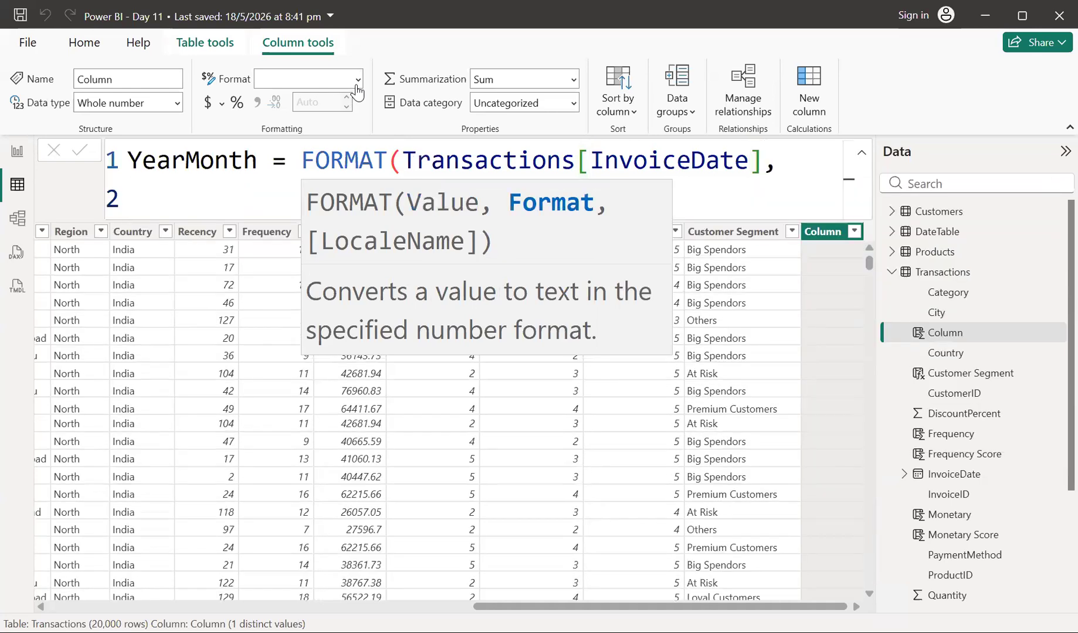
text("YYYY)
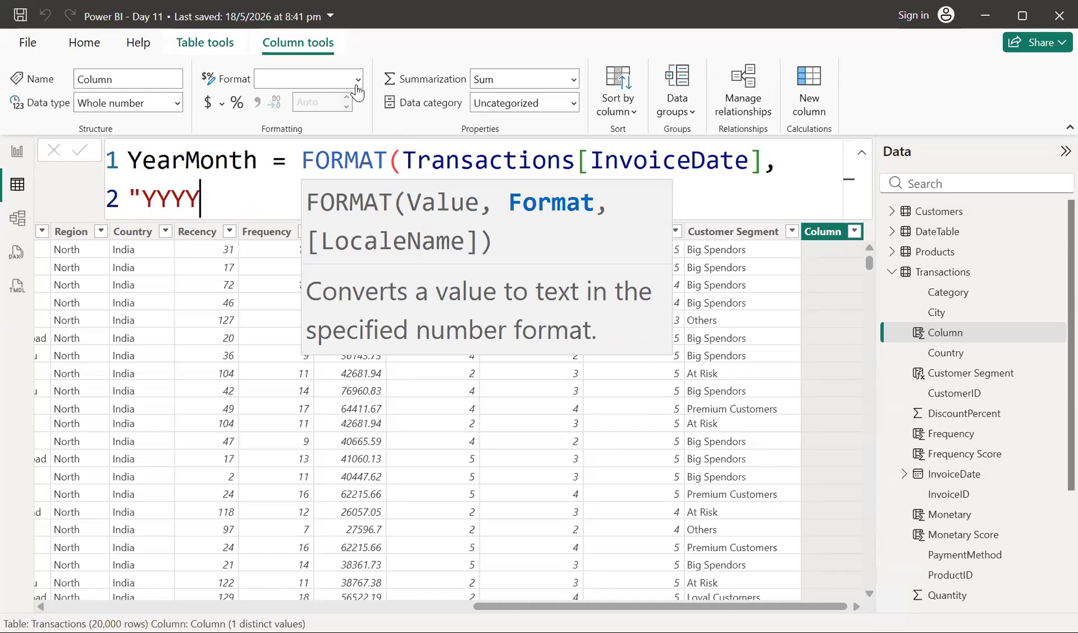
text(-MM")
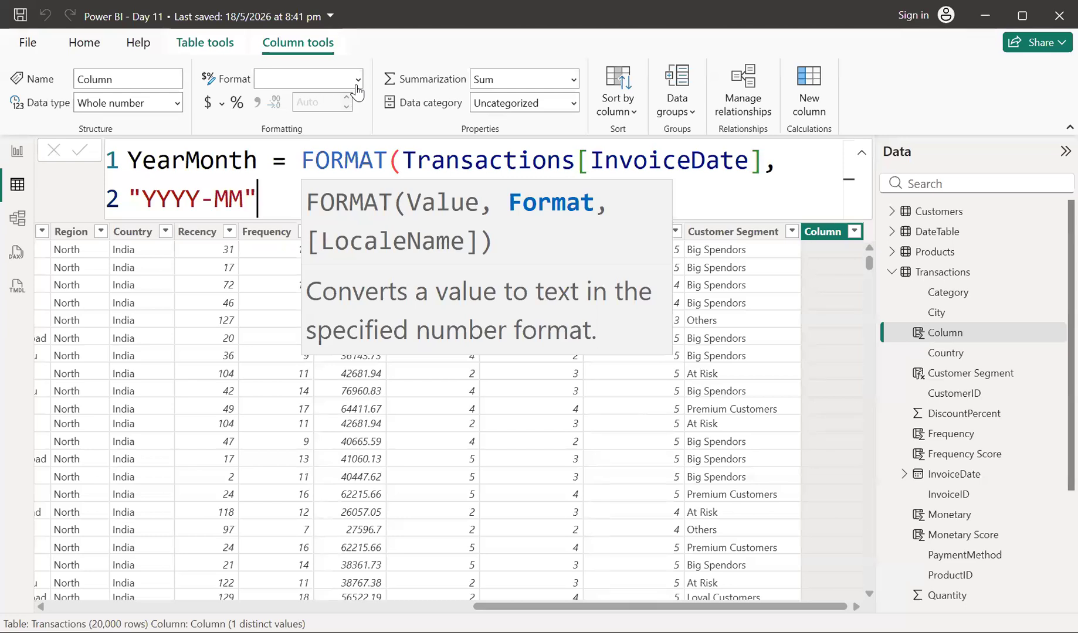
text())
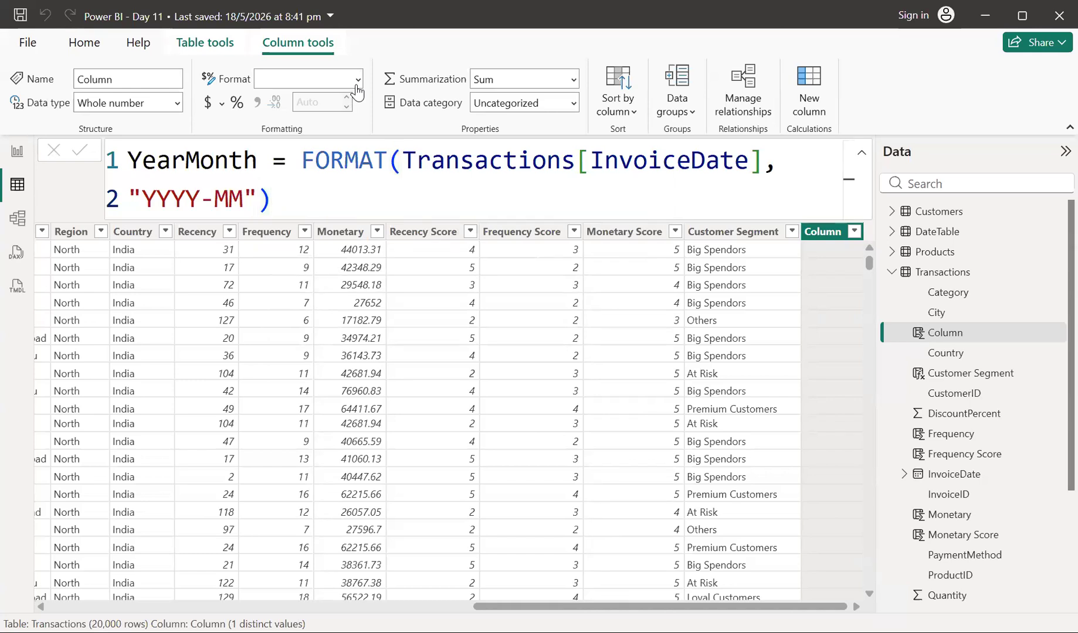
key(Return)
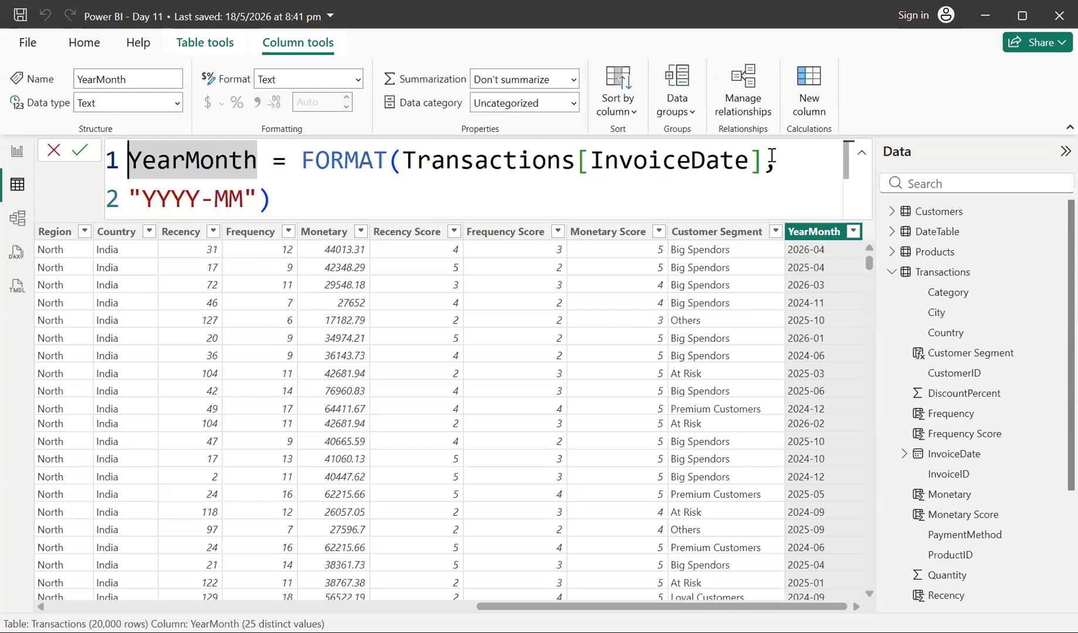
click(23, 193)
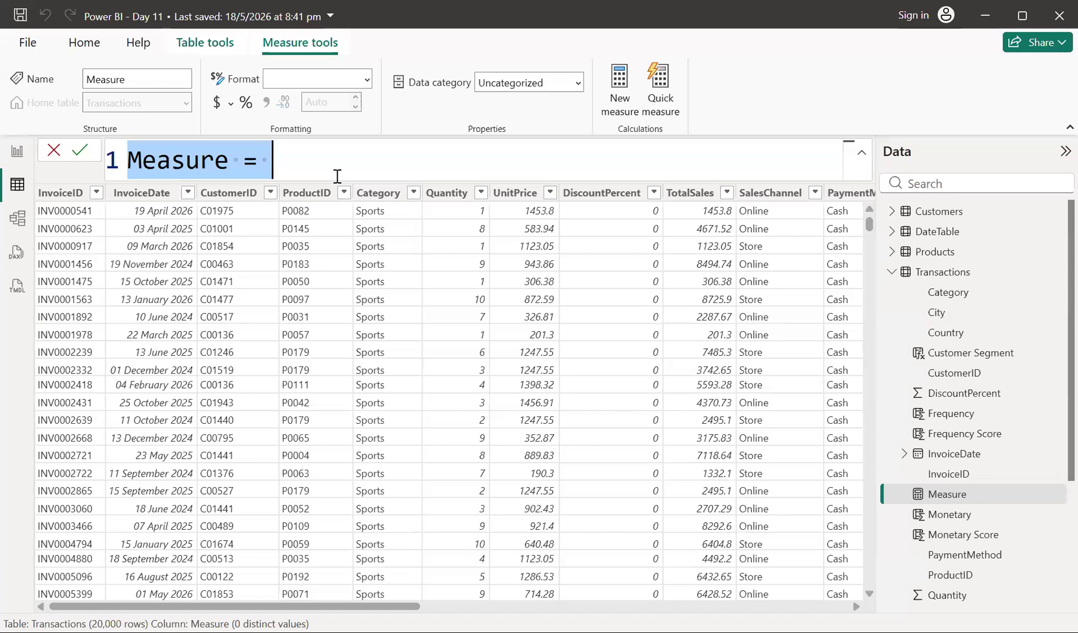
click(291, 176)
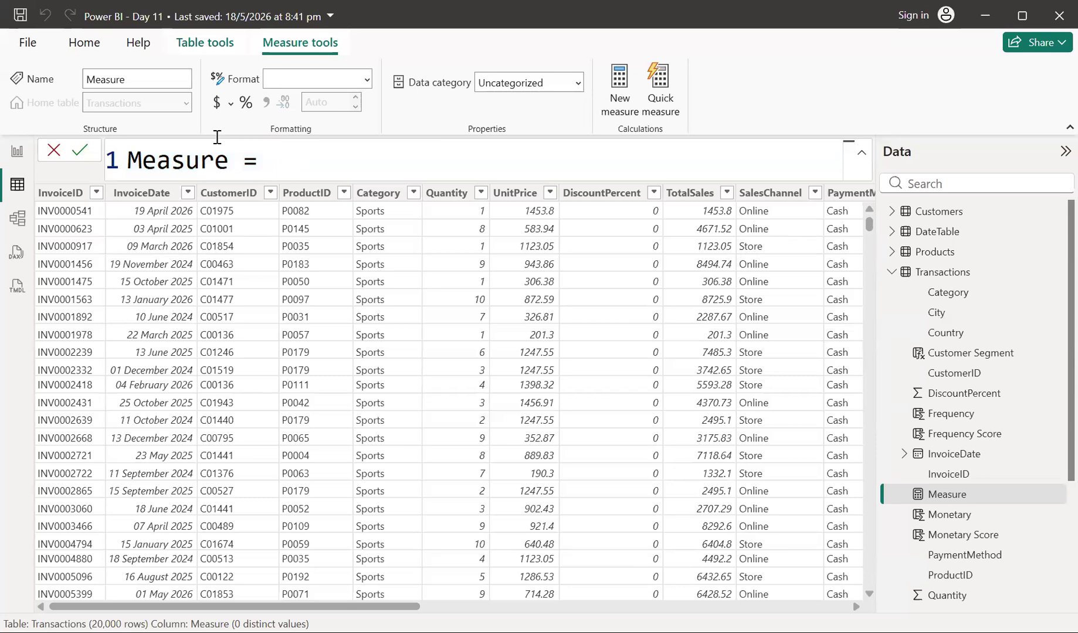
click(29, 36)
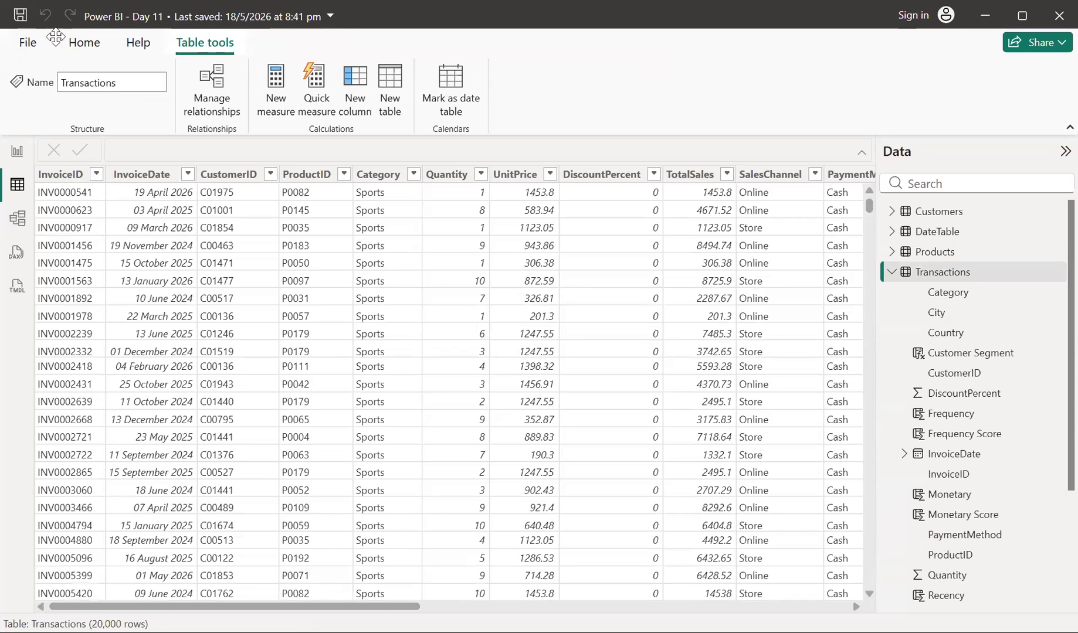
Save the report file
click(28, 50)
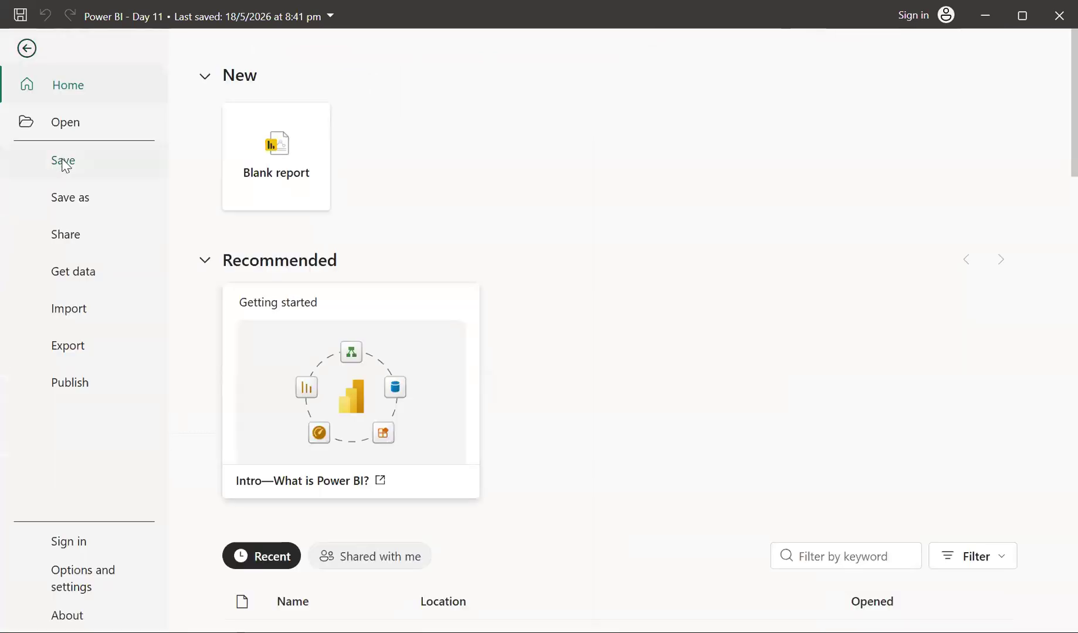
click(63, 161)
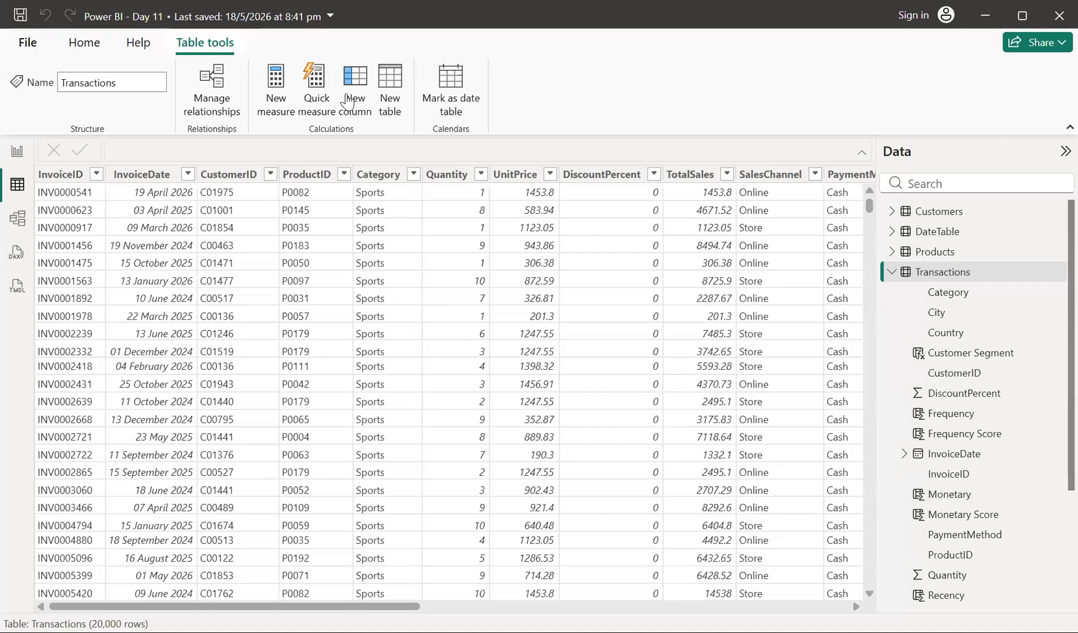
Create a measure named Previous Month Customers in the Transactions table and begin its formula with CALCULATE
click(276, 94)
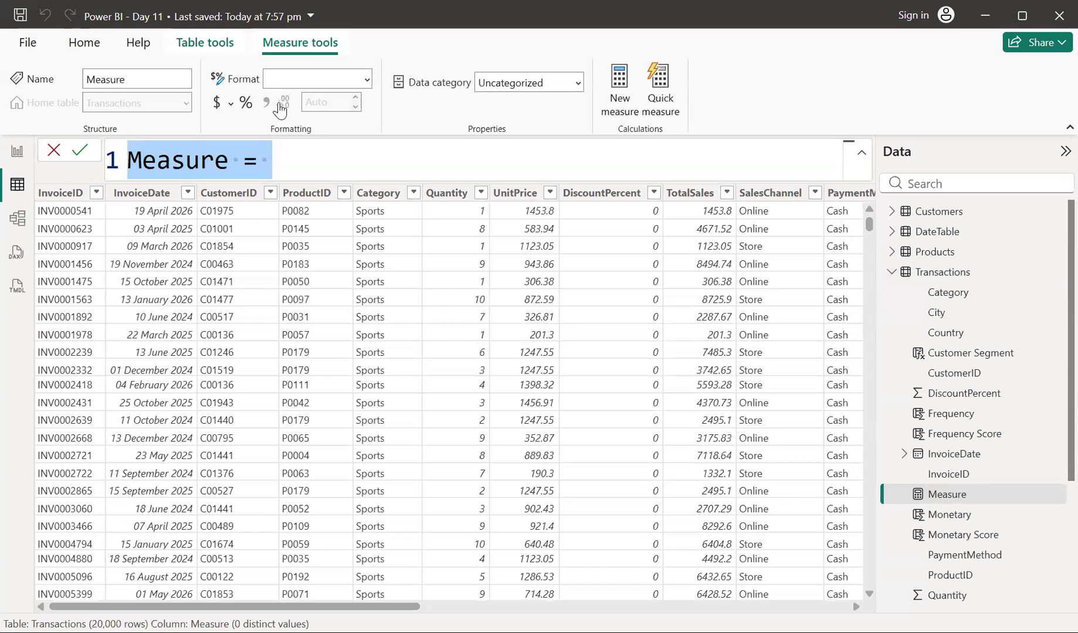
text(Previous Month Customers =)
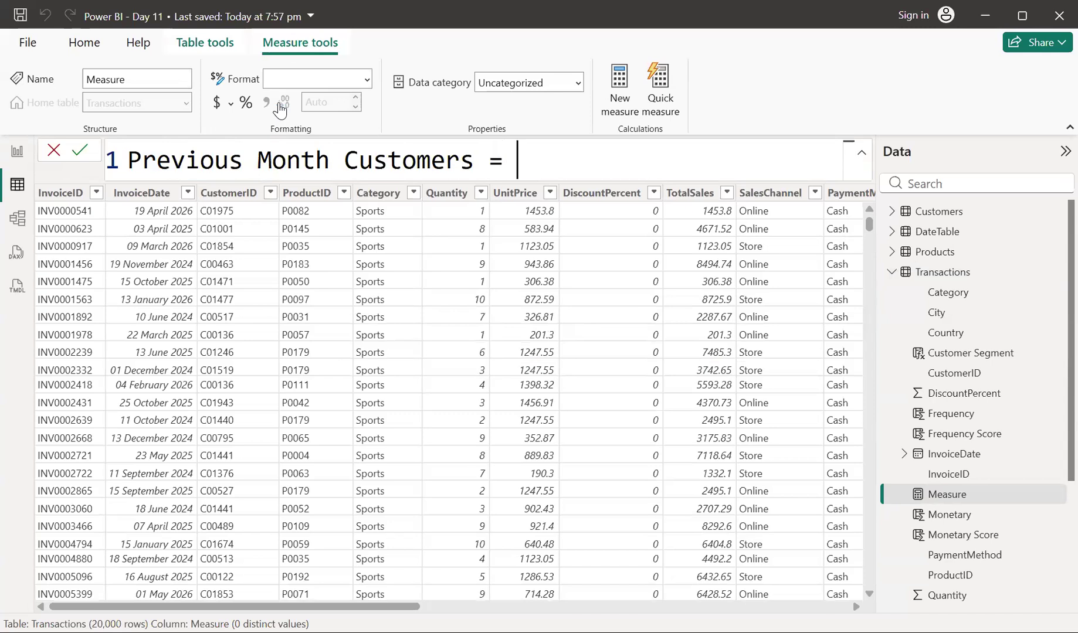
text( C)
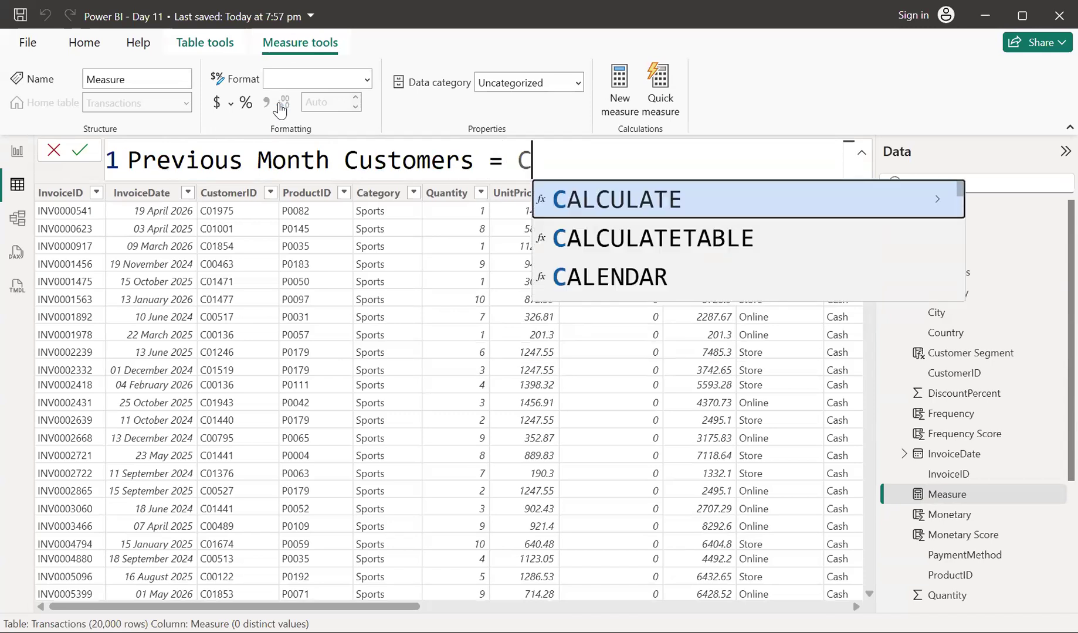
key(Tab)
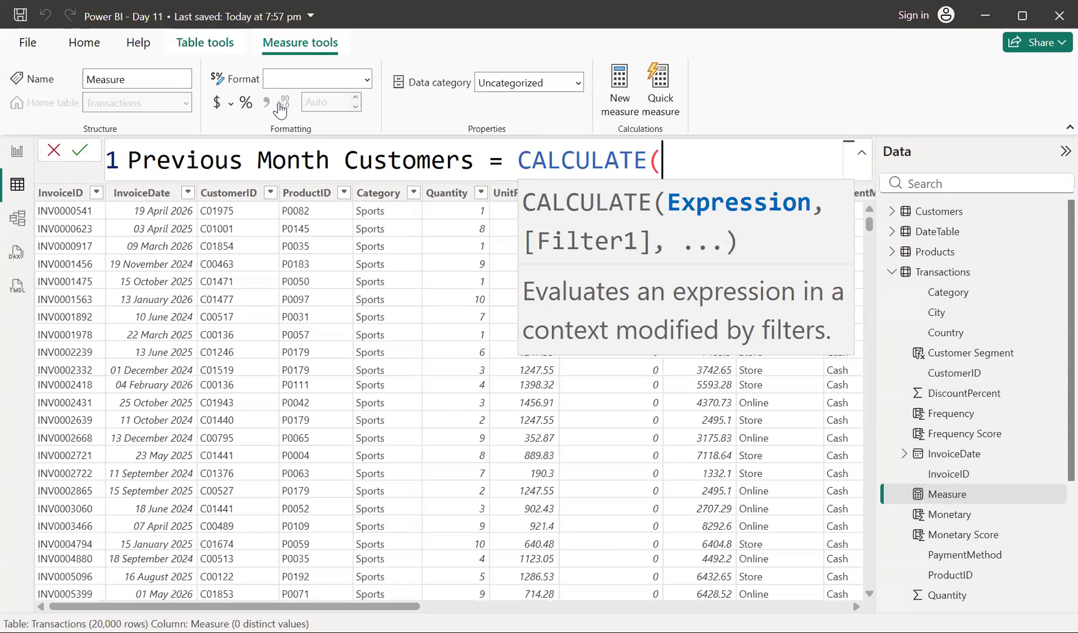
Enter DISTINCTCOUNT(Transactions[CustomerID]) as the CALCULATE expression and start a new line for the filter argument
text(di)
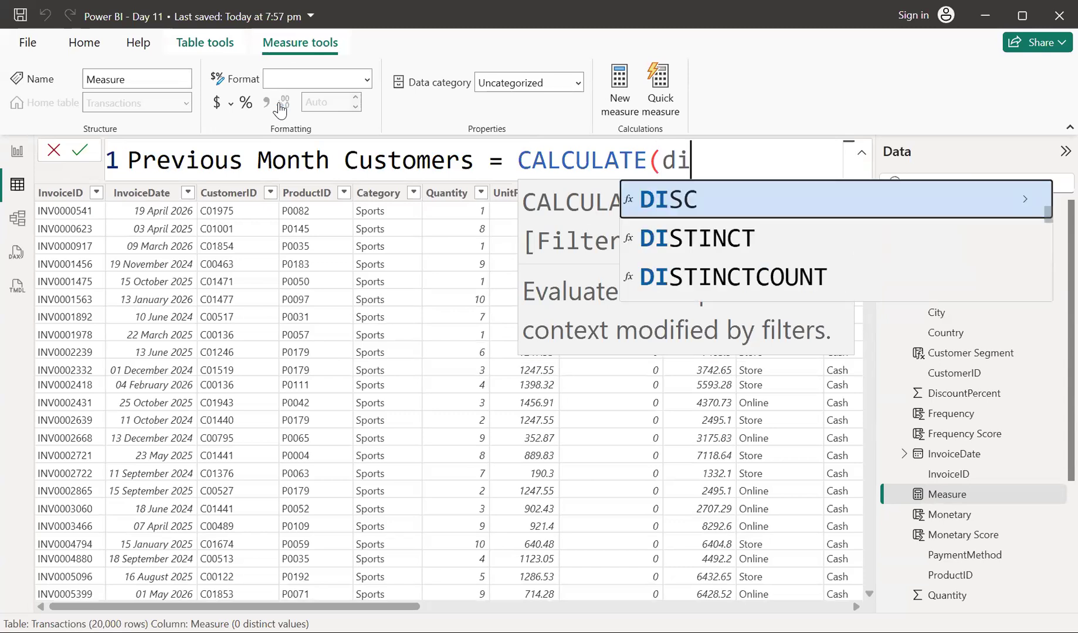
text(s)
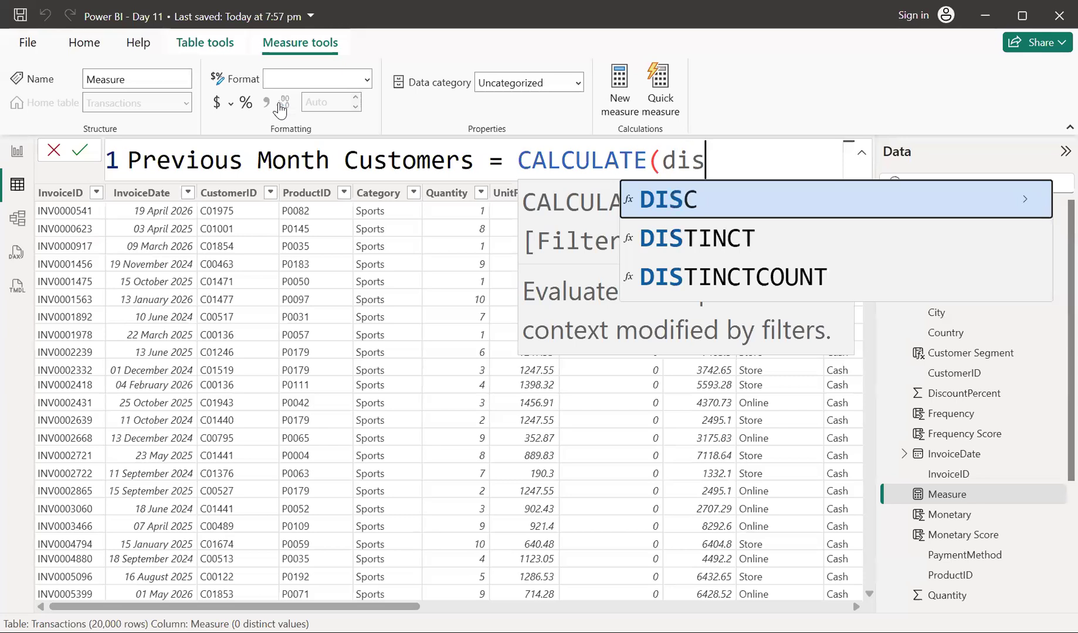
key(Down)
key(Down)
key(Tab)
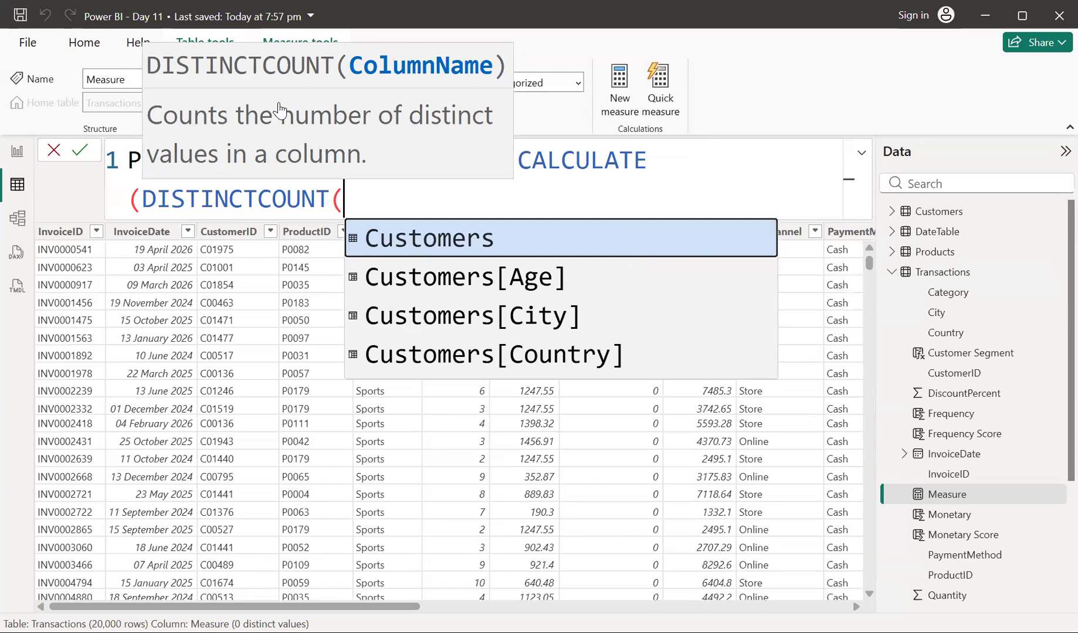
text(tr)
key(Down)
key(Down)
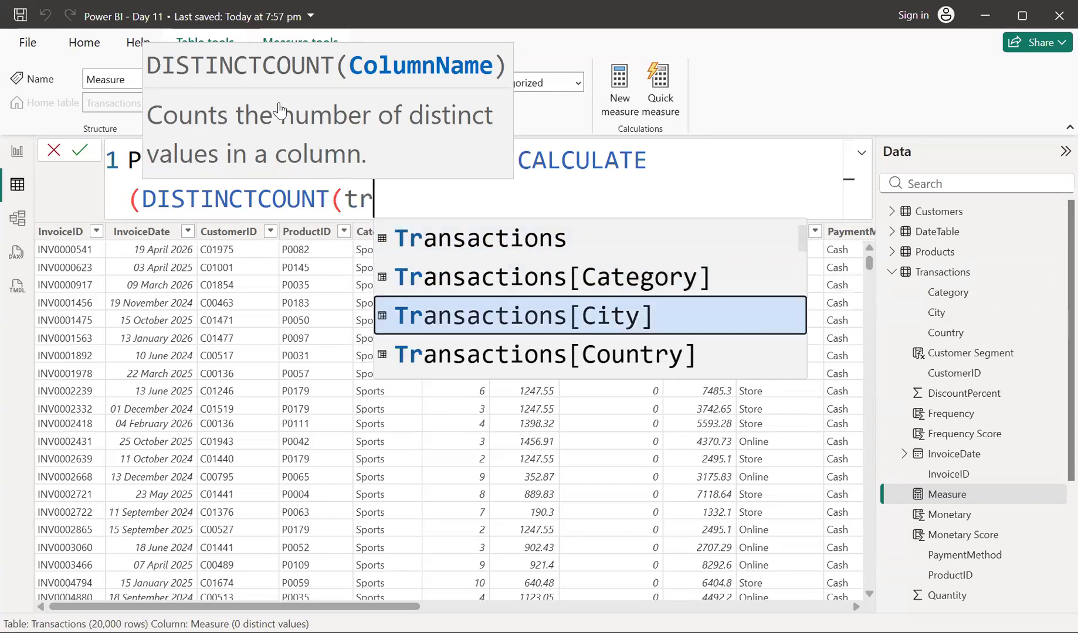
key(Down)
key(Down)
key(Down)
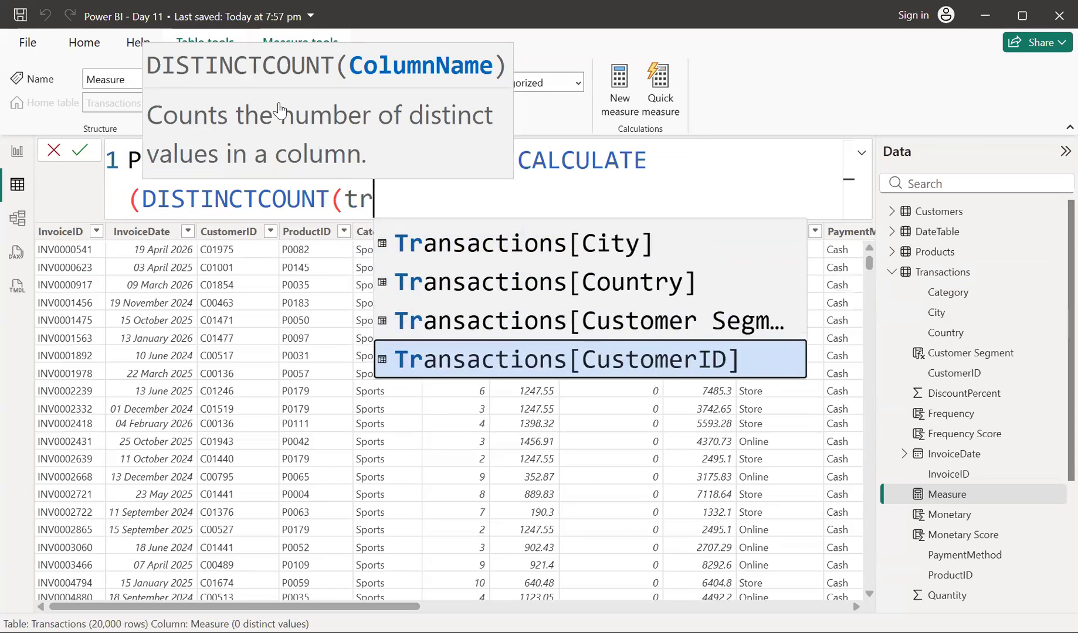
key(Tab)
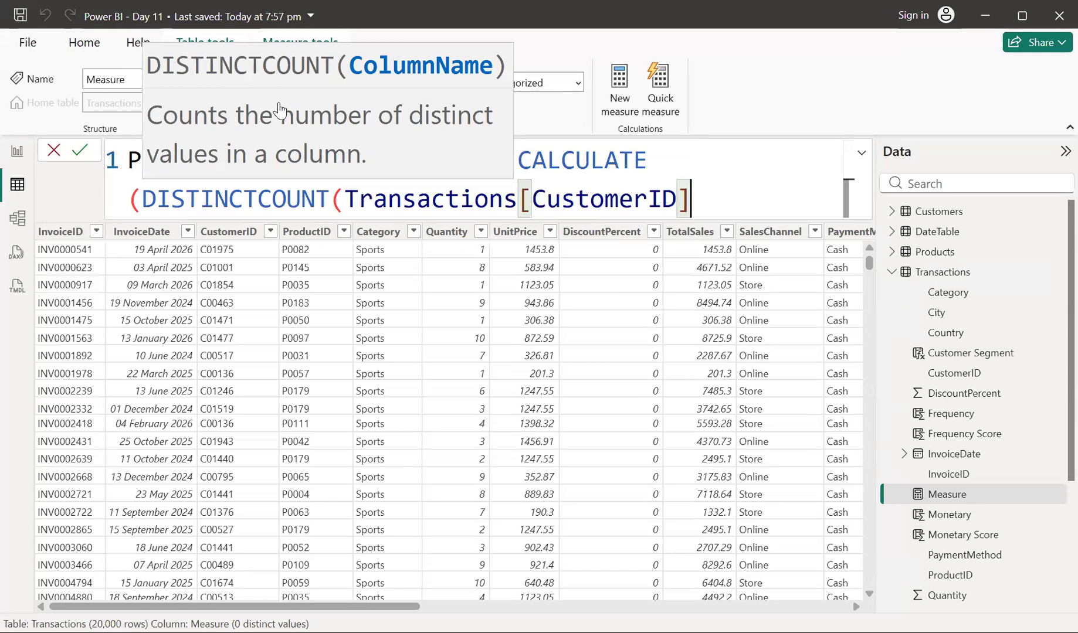
text(),)
key(shift+Return)
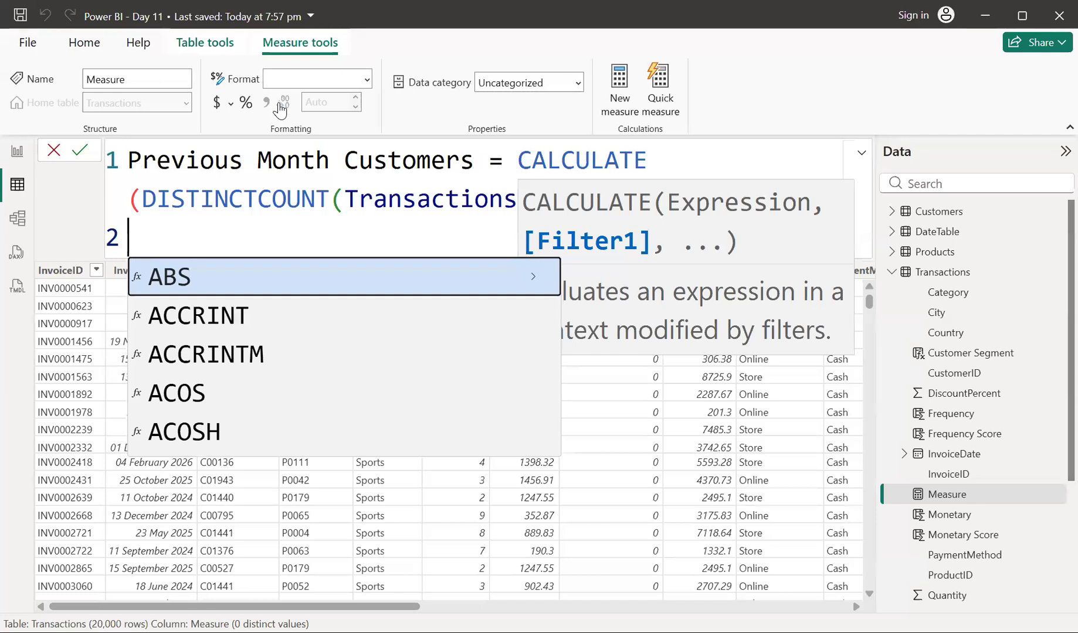
Start the CALCULATE filter argument with the PREVIOUSMONTH function
text(Pre)
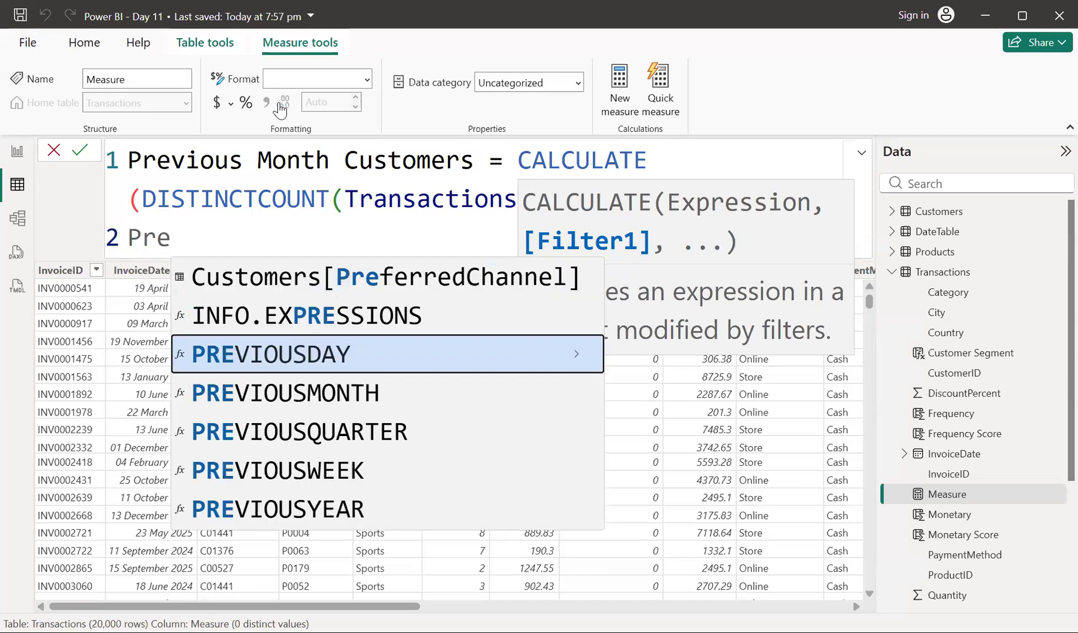
key(Down)
key(Down)
key(Up)
key(Tab)
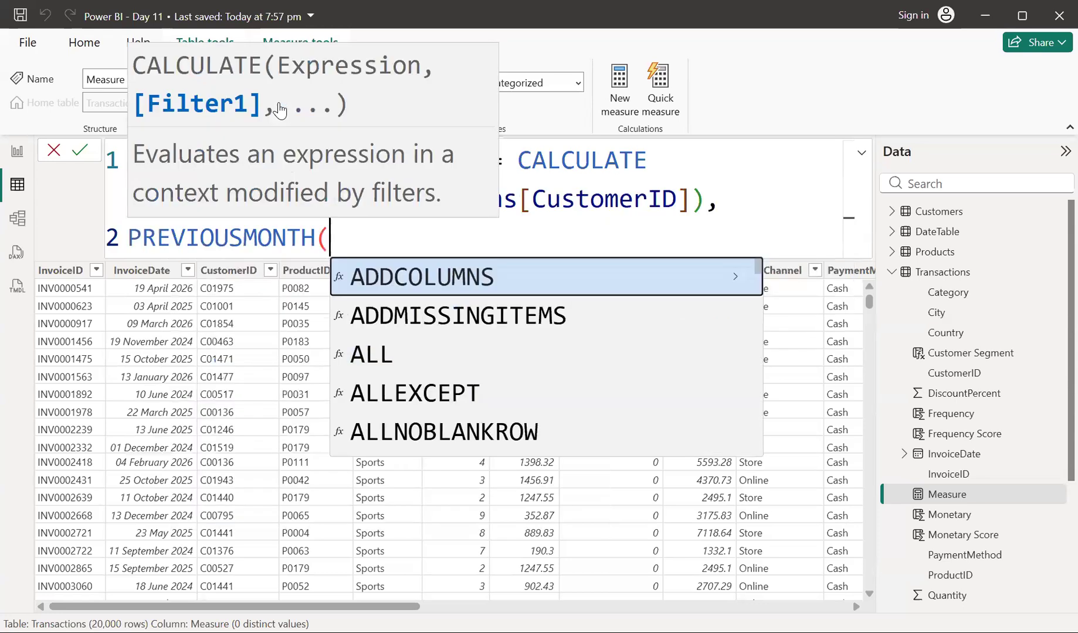
Set DateTable[Date] as the PREVIOUSMONTH argument, close both functions and commit the Previous Month Customers measure
text(D)
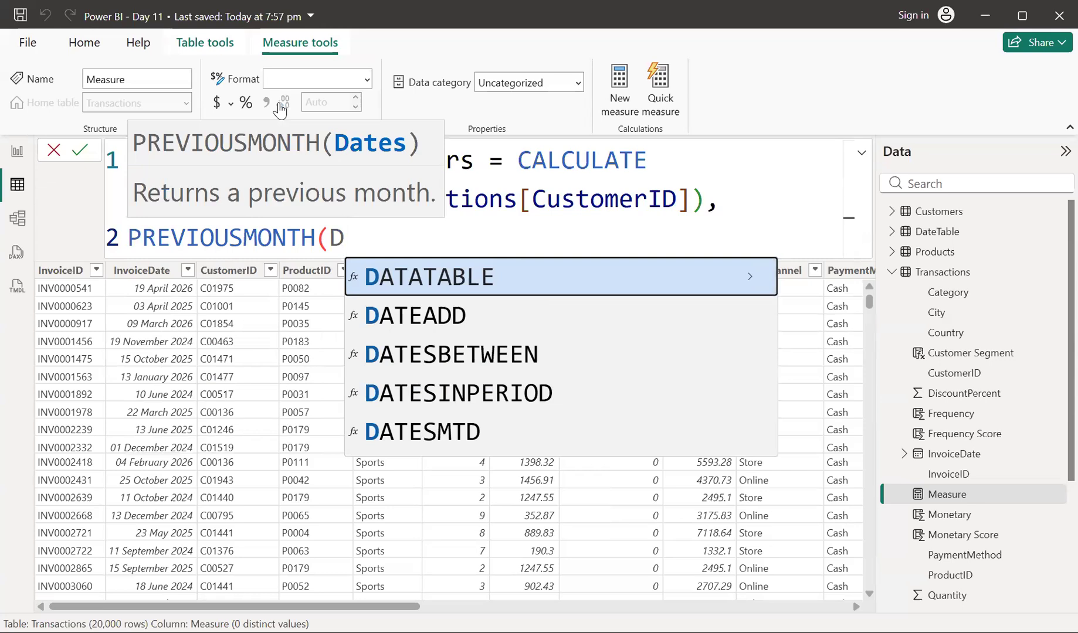
key(Down)
key(Down)
key(Down)
key(Down)
key(Down)
key(Down)
key(Down)
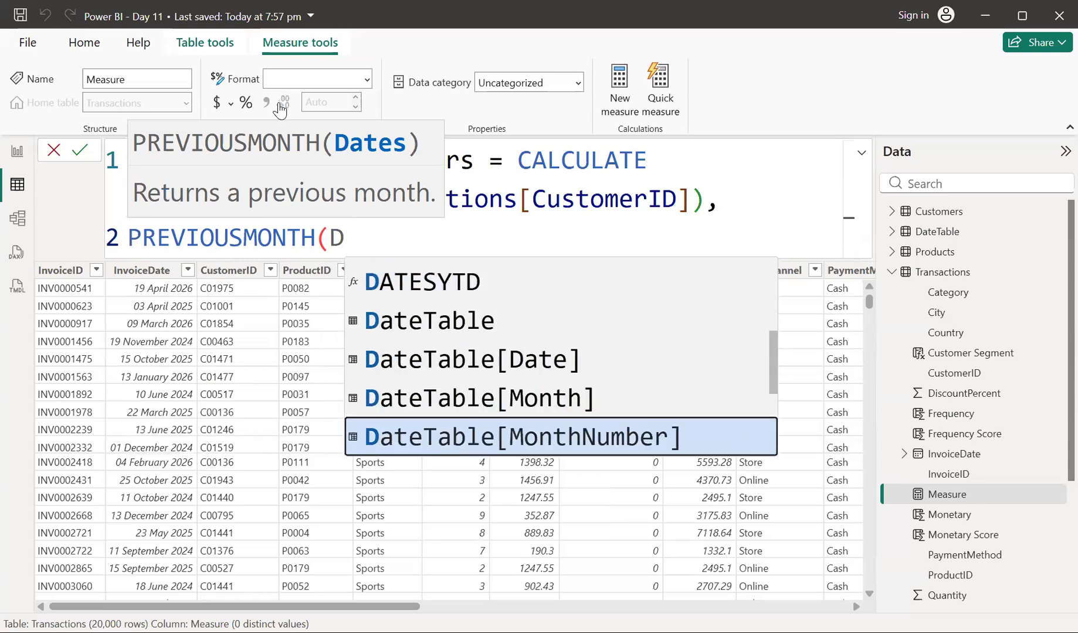
key(Up)
key(Up)
key(Tab)
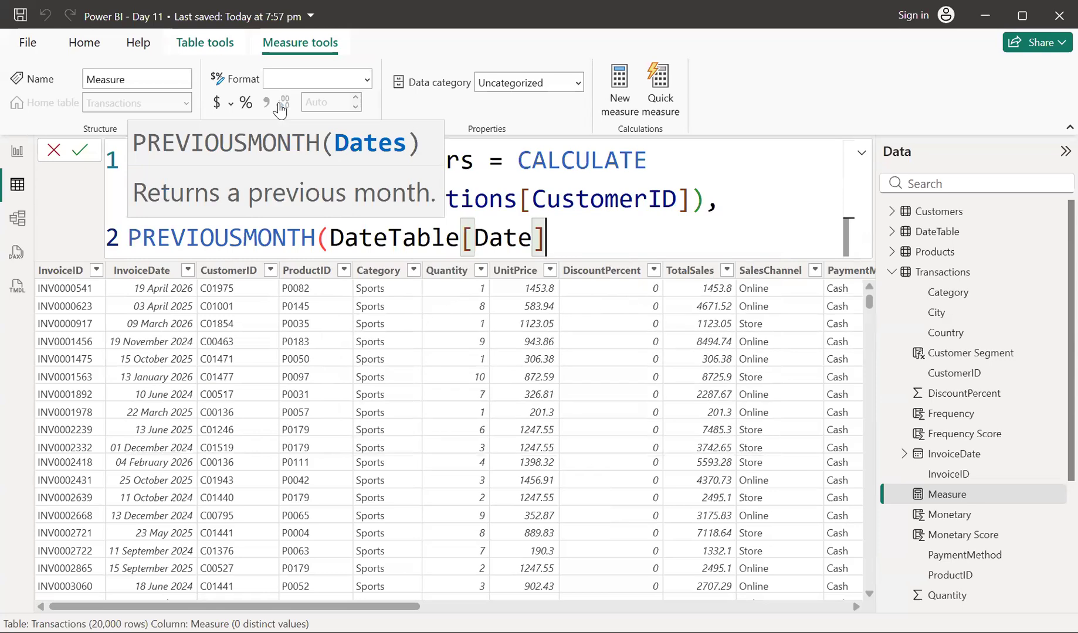
text())
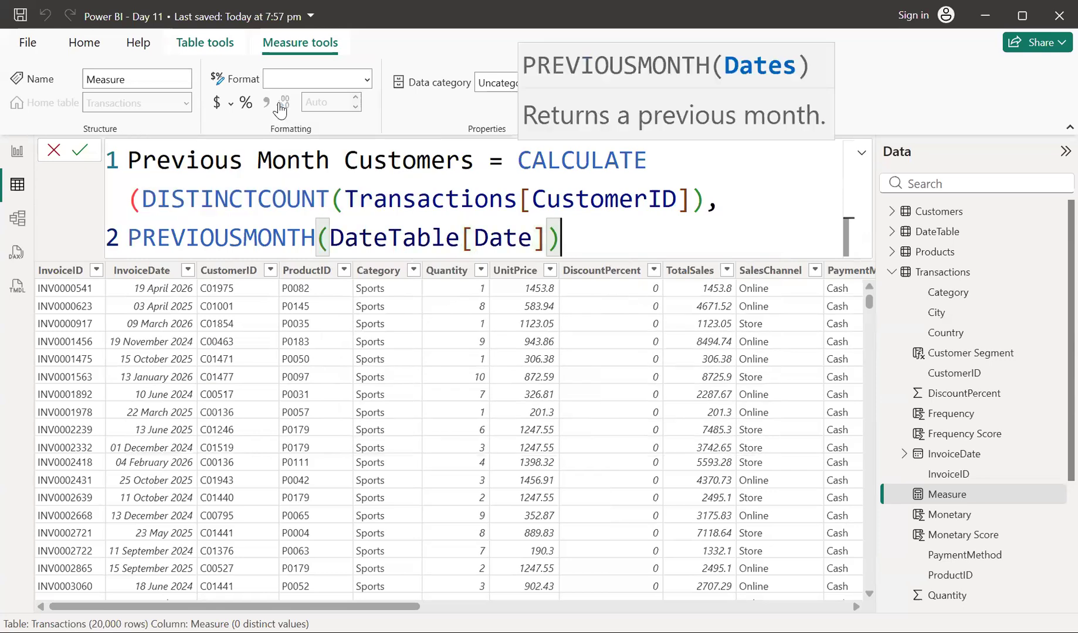
text())
key(Return)
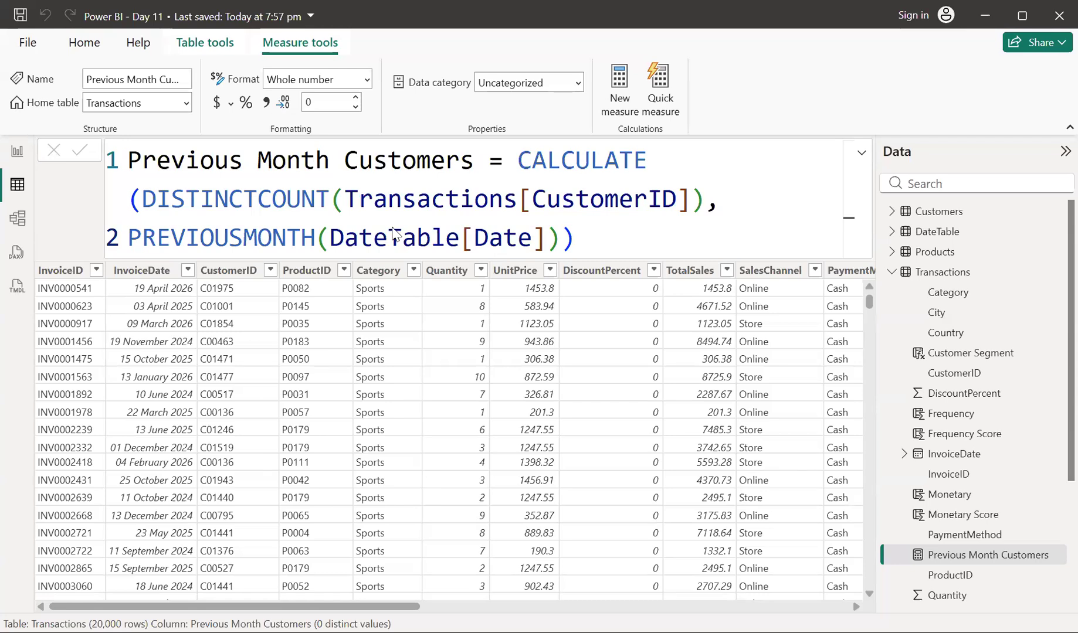
Create a measure named Current Month Customers in the Transactions table and begin its formula with DISTINCTCOUNT
click(621, 101)
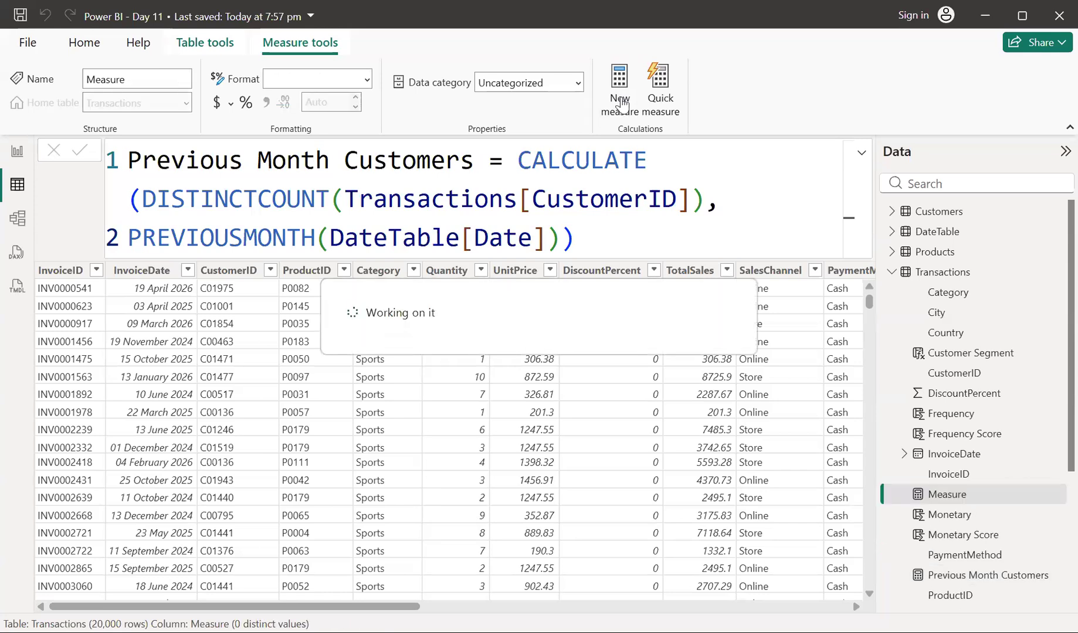
text(Current Month Customers = )
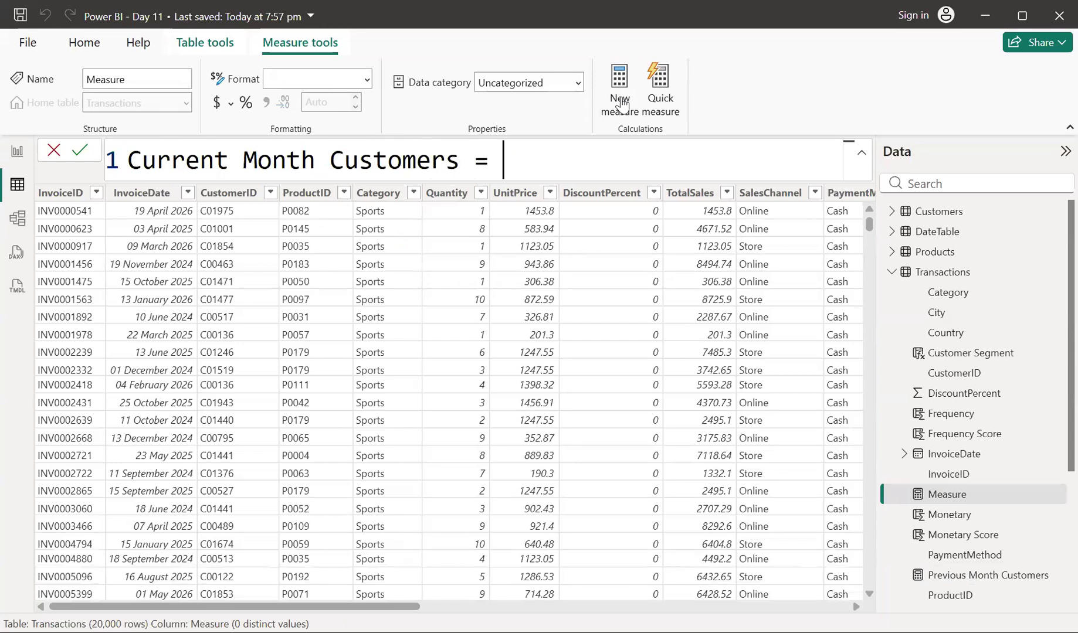
text(dis)
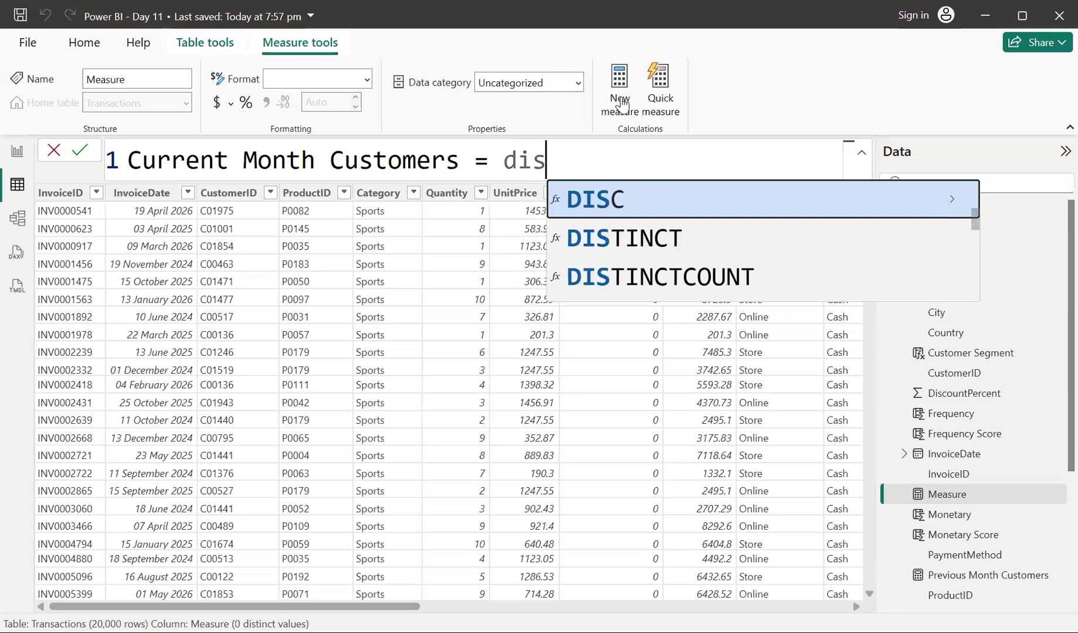
key(Down)
key(Down)
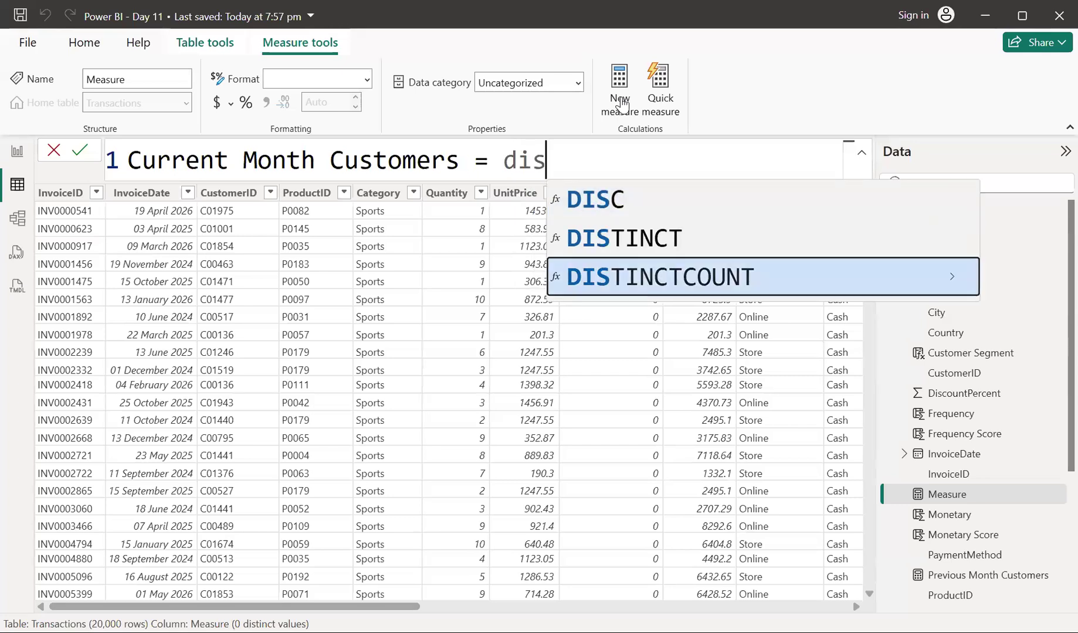
key(Tab)
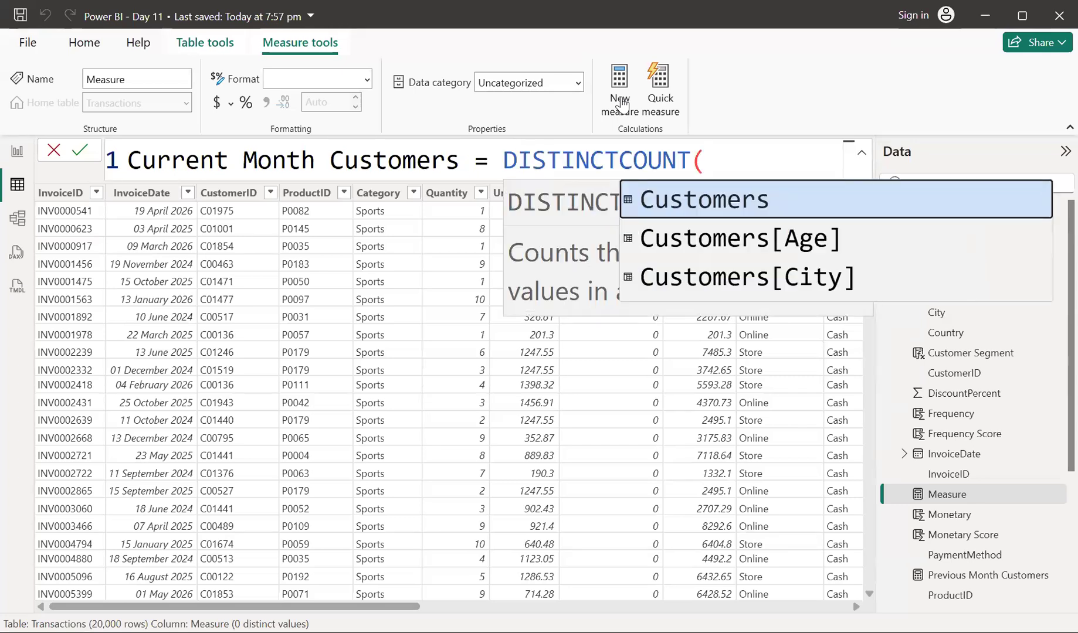
Use Transactions[CustomerID] as the DISTINCTCOUNT argument, close the function and commit the Current Month Customers measure
key(Down)
key(Down)
key(Down)
key(Down)
key(Down)
key(Down)
key(Down)
key(Down)
key(Down)
key(Down)
key(Down)
key(Down)
key(Down)
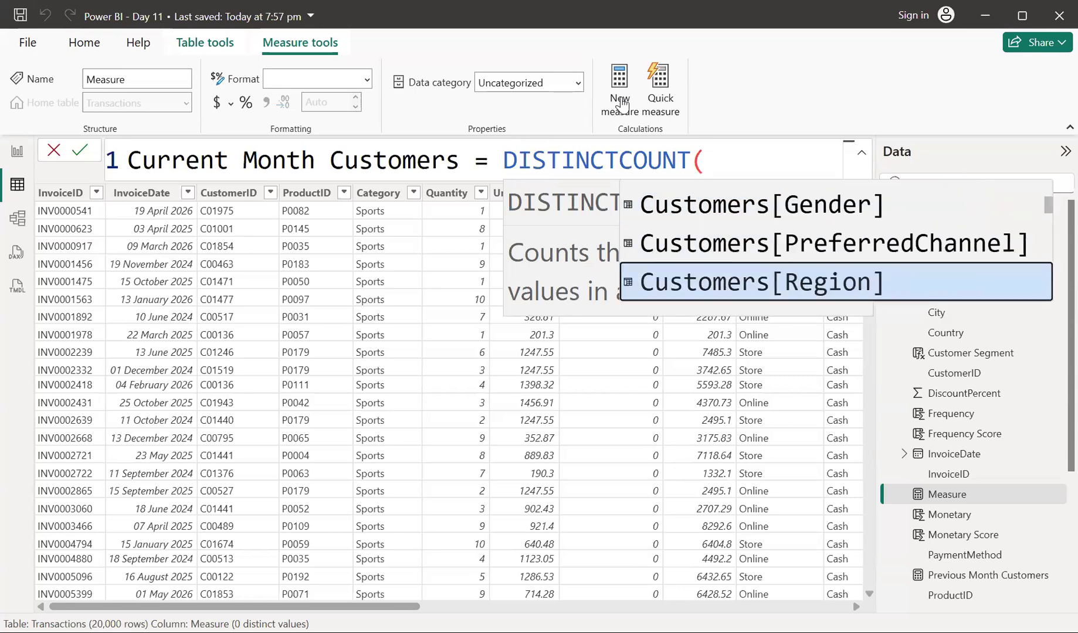
key(Down)
key(Down)
key(Down)
key(Down)
key(Down)
key(Down)
key(Down)
key(Down)
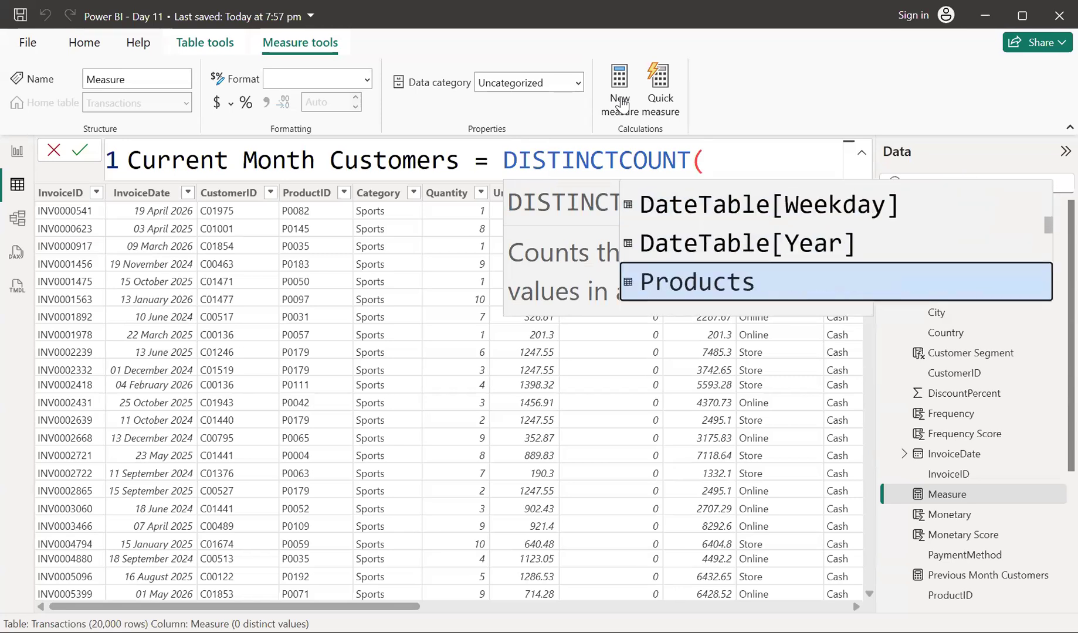
key(Down)
key(Down)
key(Down)
key(Down)
key(Down)
key(Down)
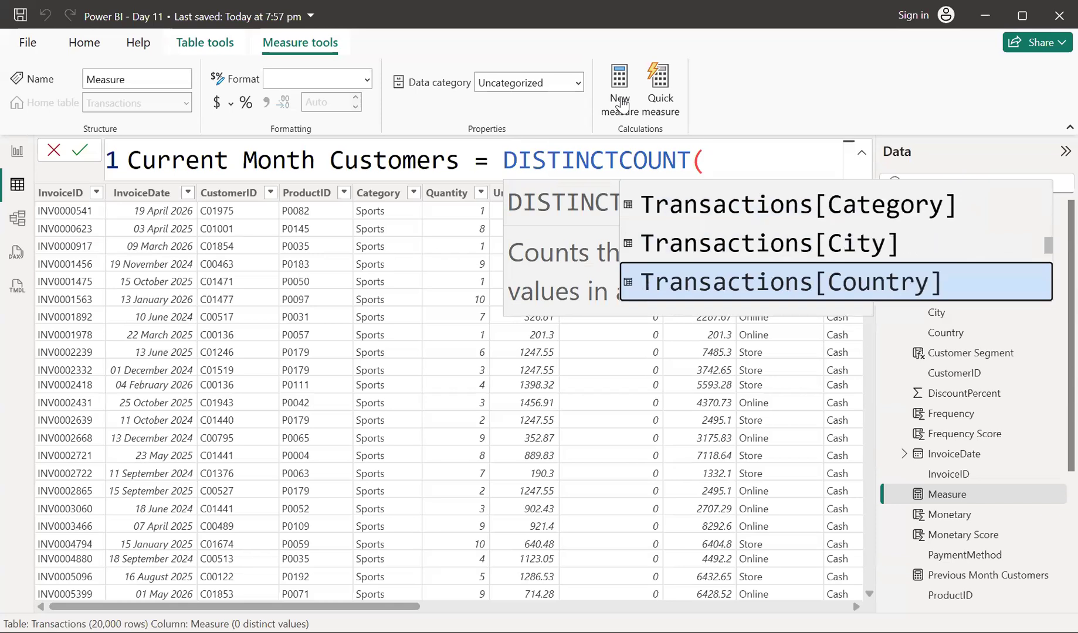
key(Up)
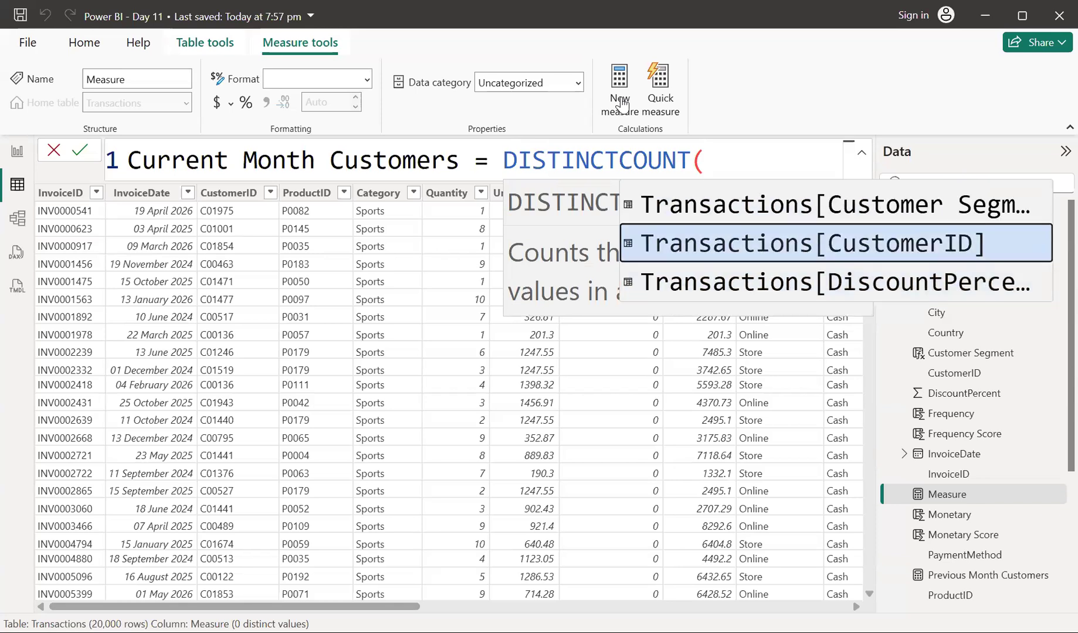
key(Tab)
text())
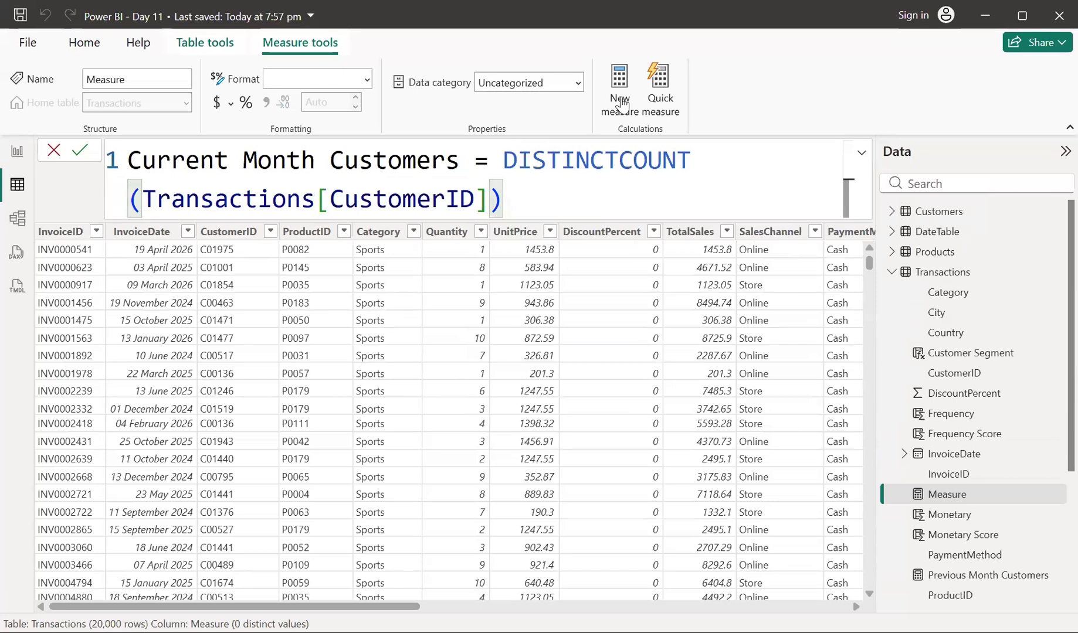
key(Return)
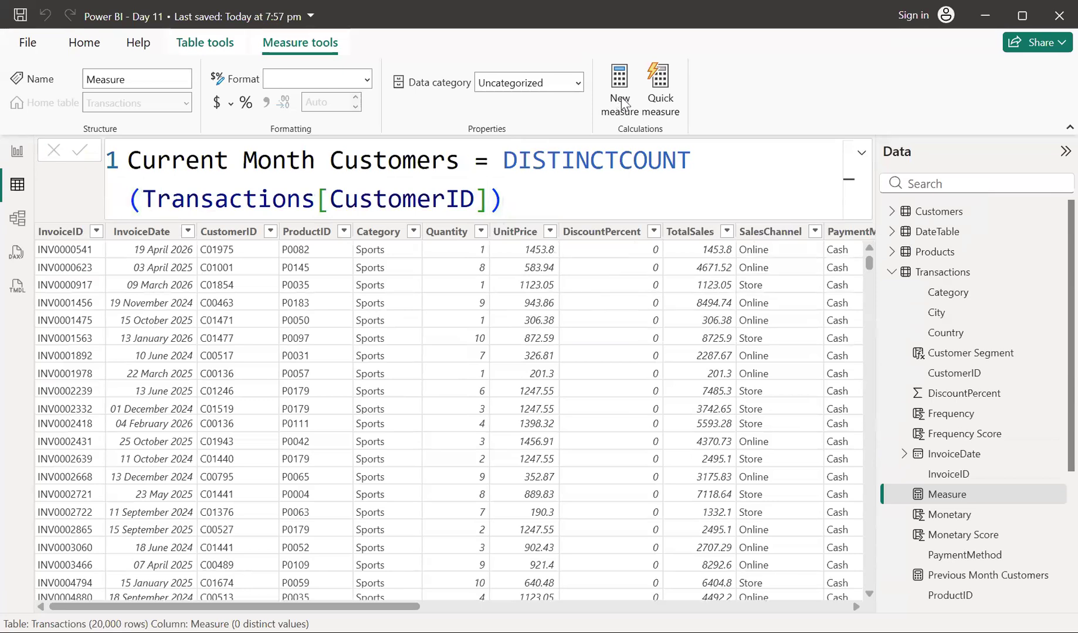
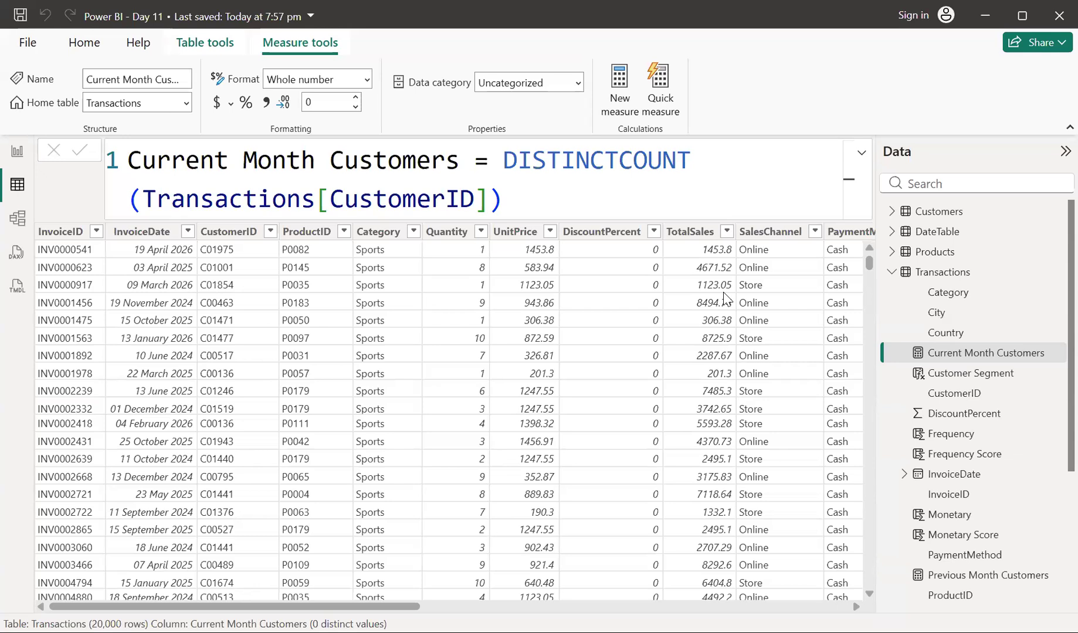
Create a measure named Retained Customers in the Transactions table and begin its formula with COUNTROWS
click(629, 106)
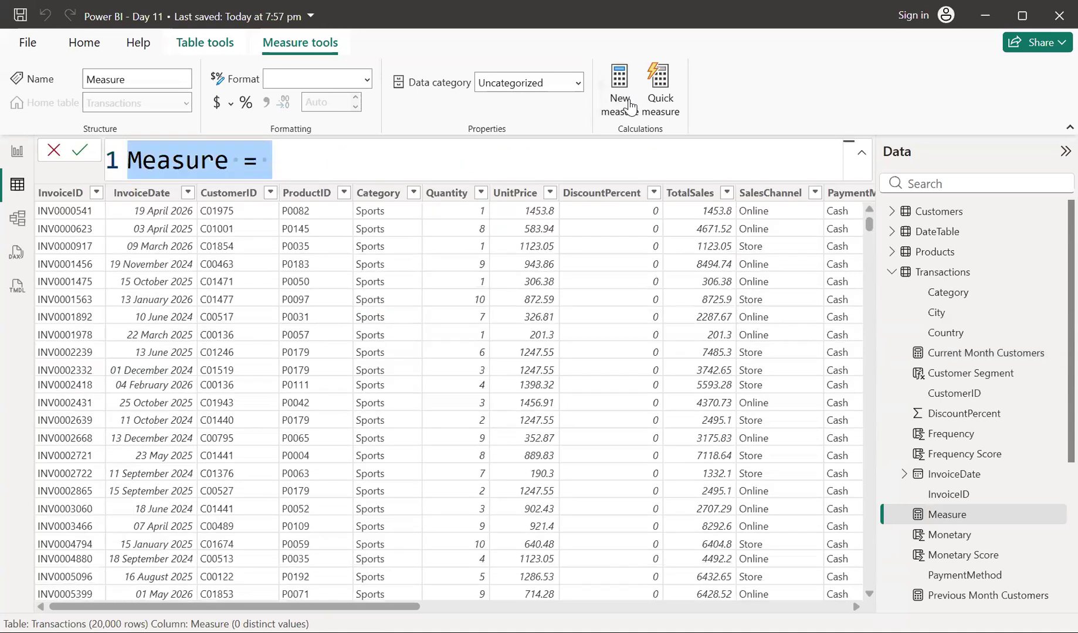
text(Re)
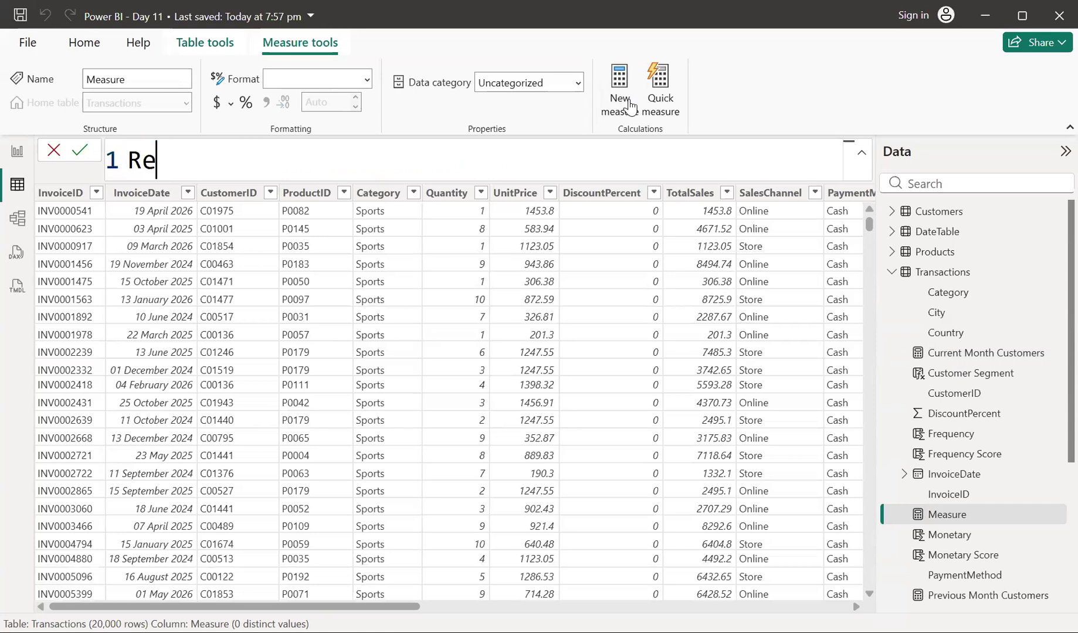
text(tained)
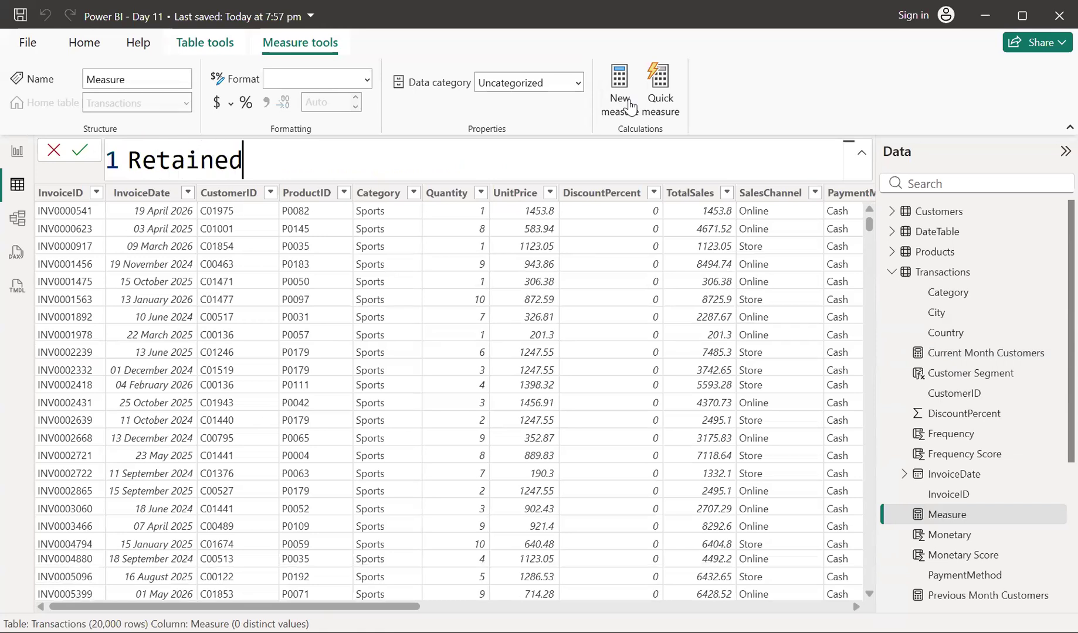
text( Customers =)
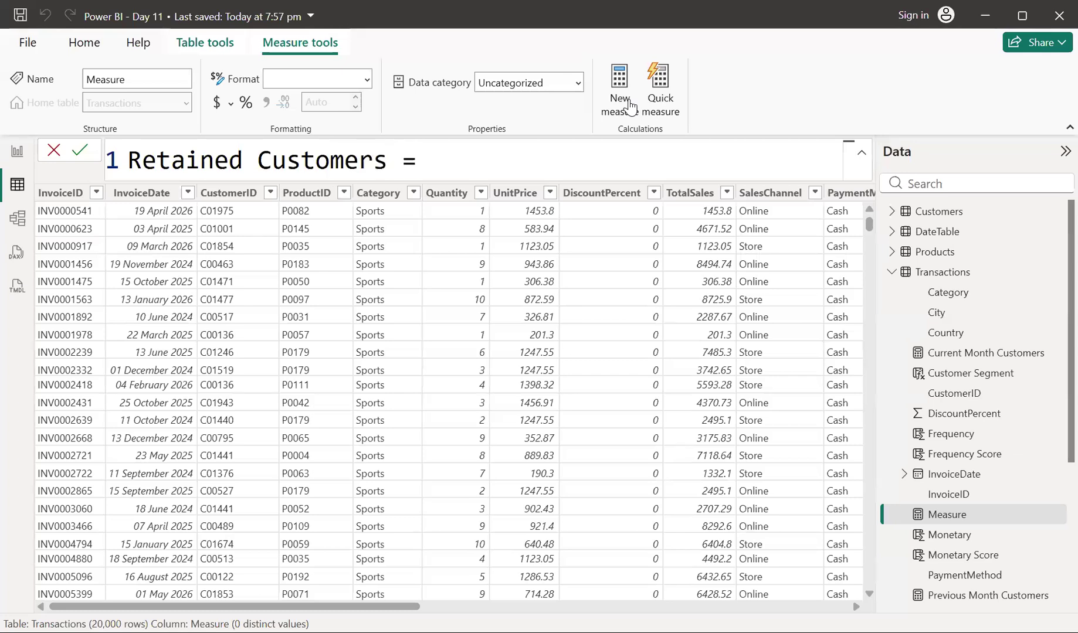
text( Coun)
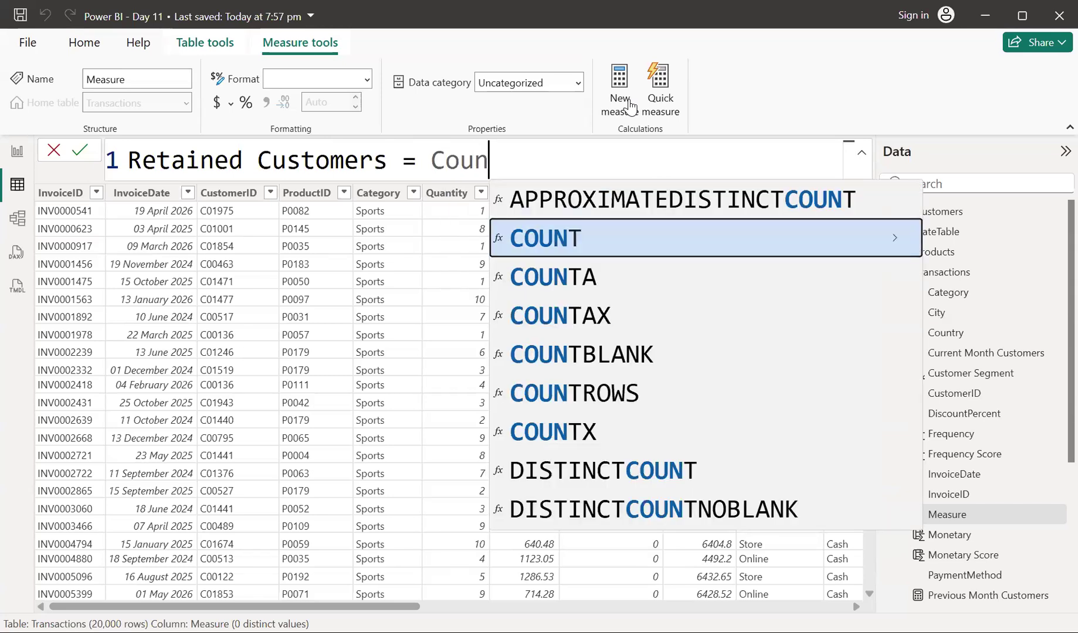
key(Down)
key(Down)
key(Down)
key(Down)
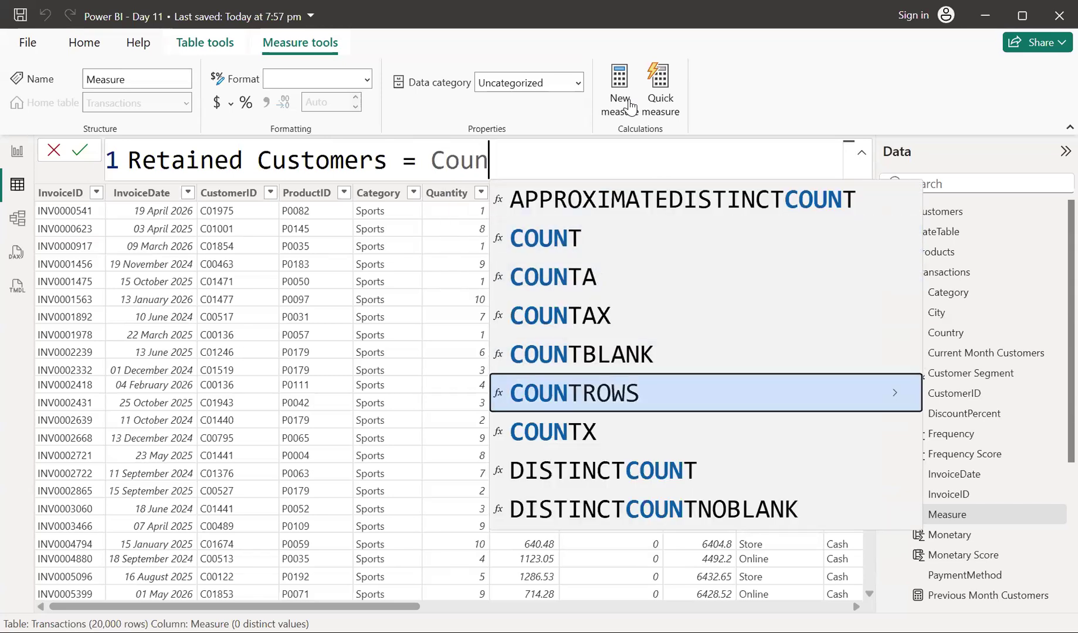
Begin the Retained Customers formula with COUNTROWS( and nest INTERSECT( on the second line
key(Tab)
key(shift+Return)
text(inter)
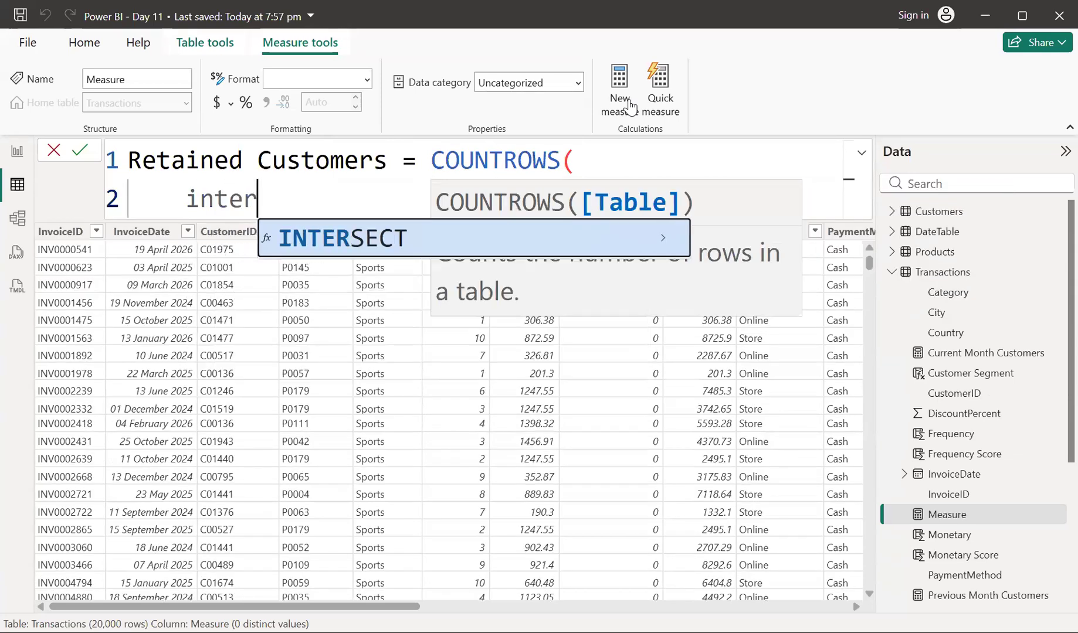
key(Tab)
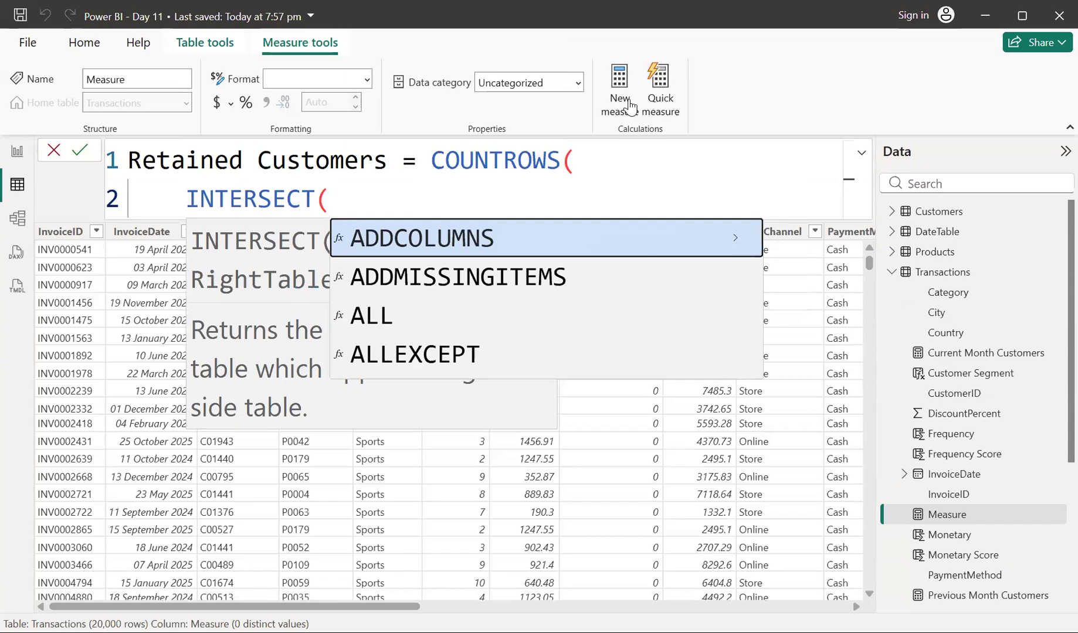
key(shift+Return)
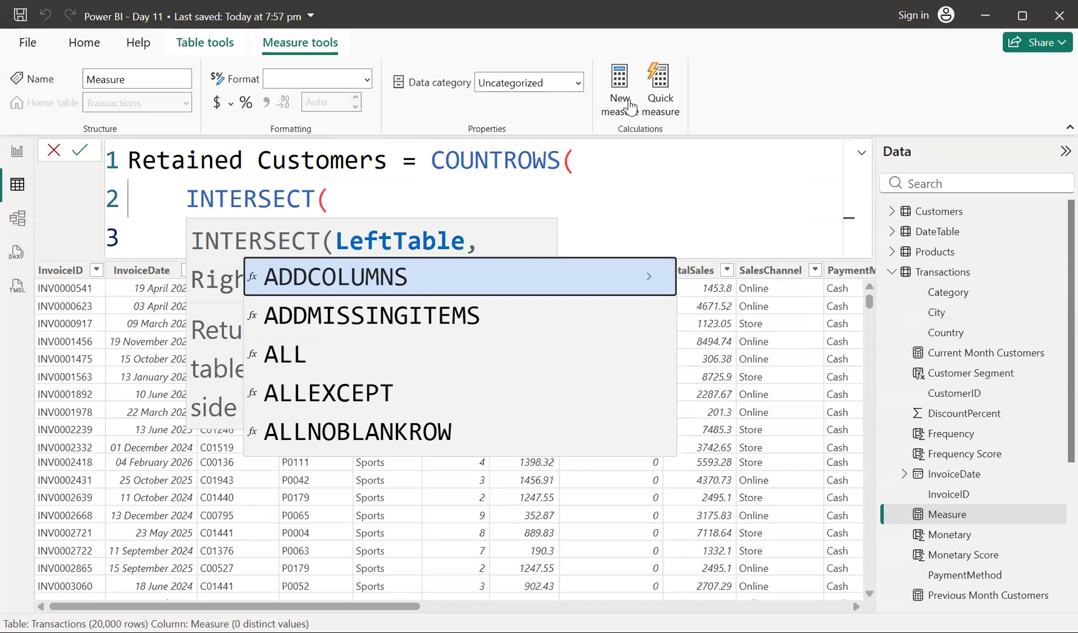
Enter VALUES(Transactions[CustomerID]), on its own line as the left table of INTERSECT
text(VAL)
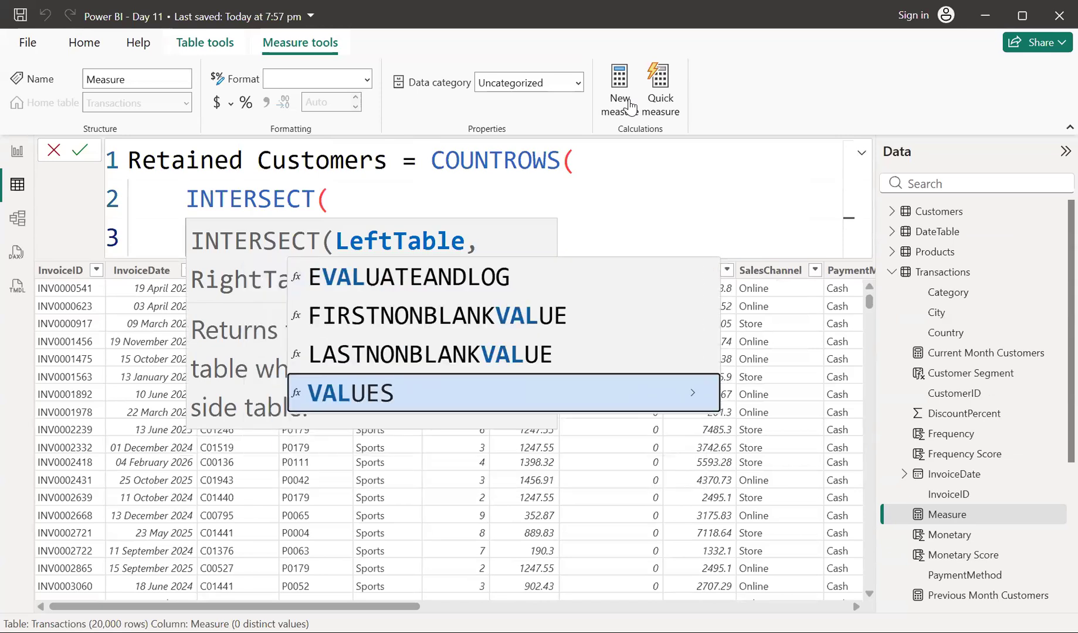
key(Tab)
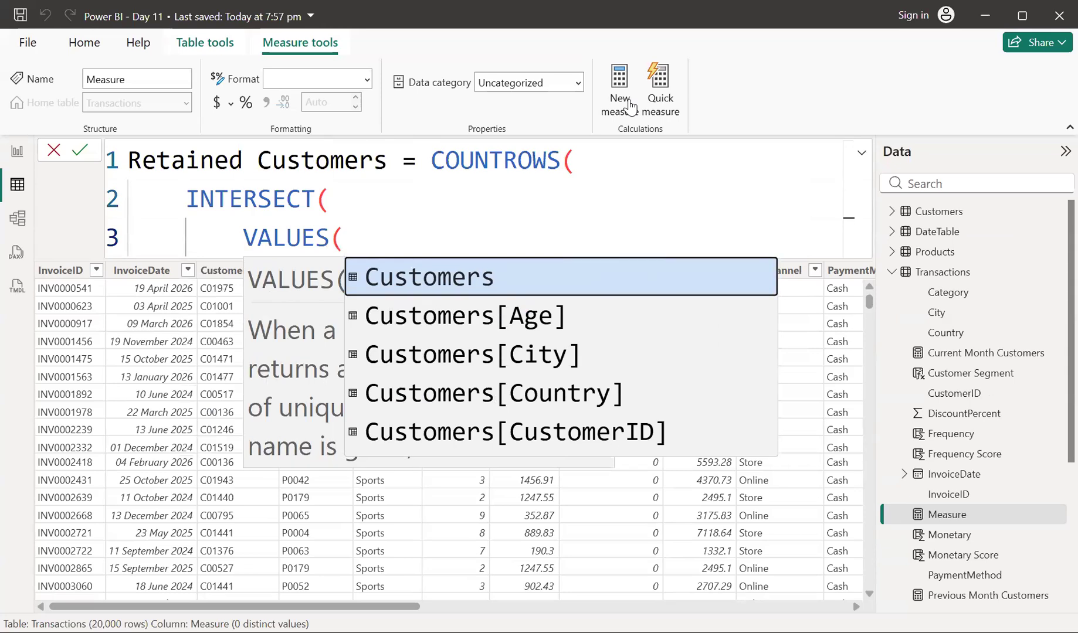
text(tra)
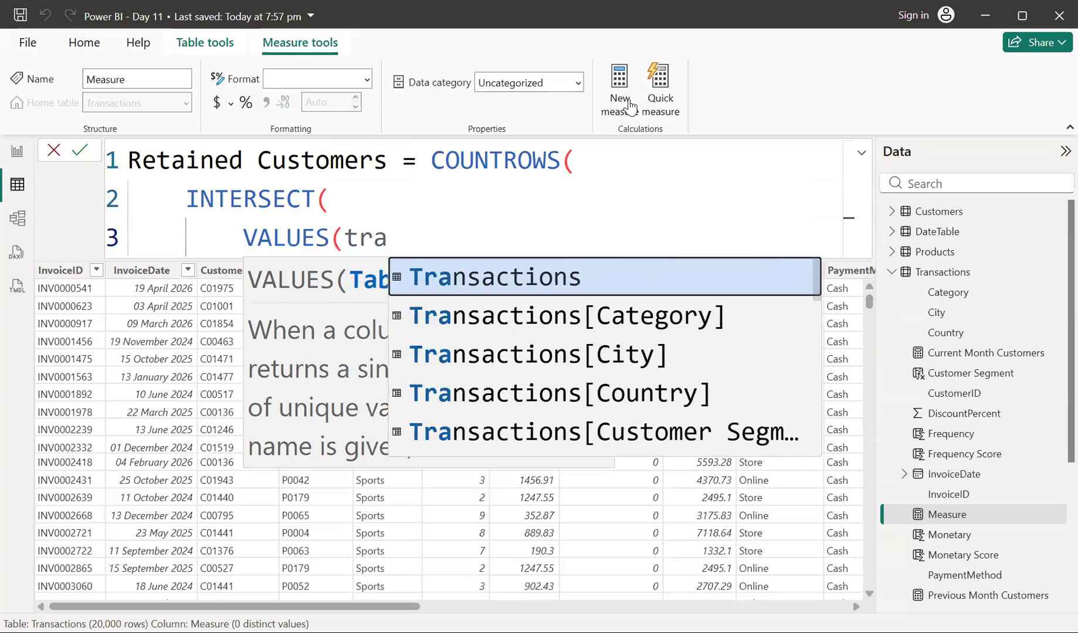
key(Down)
key(Down)
key(Down)
key(Down)
key(Down)
key(Tab)
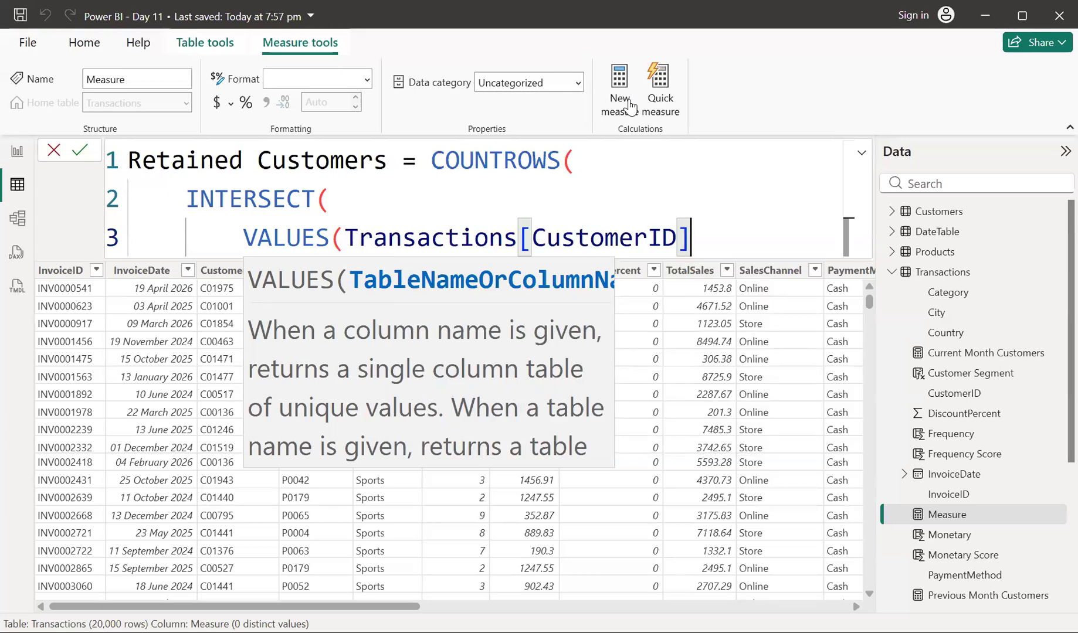
text())
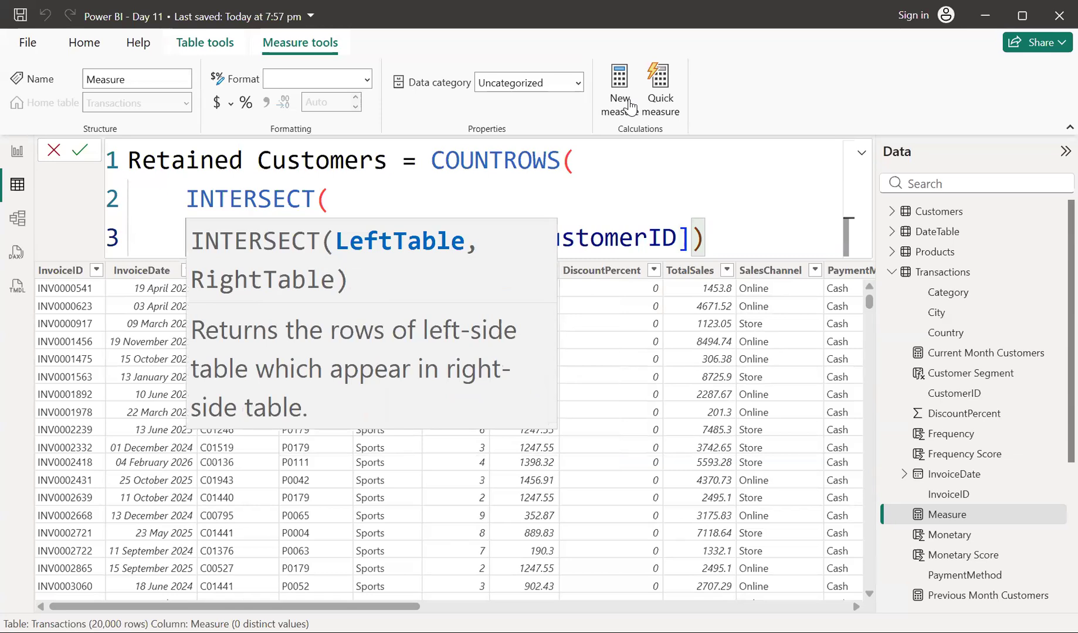
text(,)
key(shift+Return)
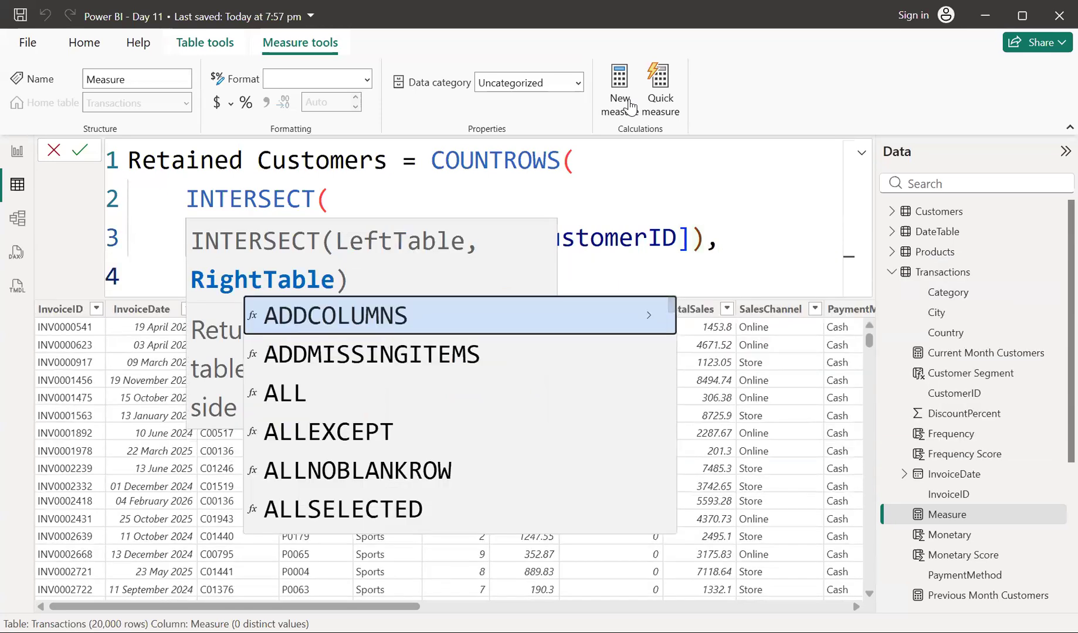
Open CALCULATETABLE( as the right table of INTERSECT, with a new line for its arguments
text(CAL)
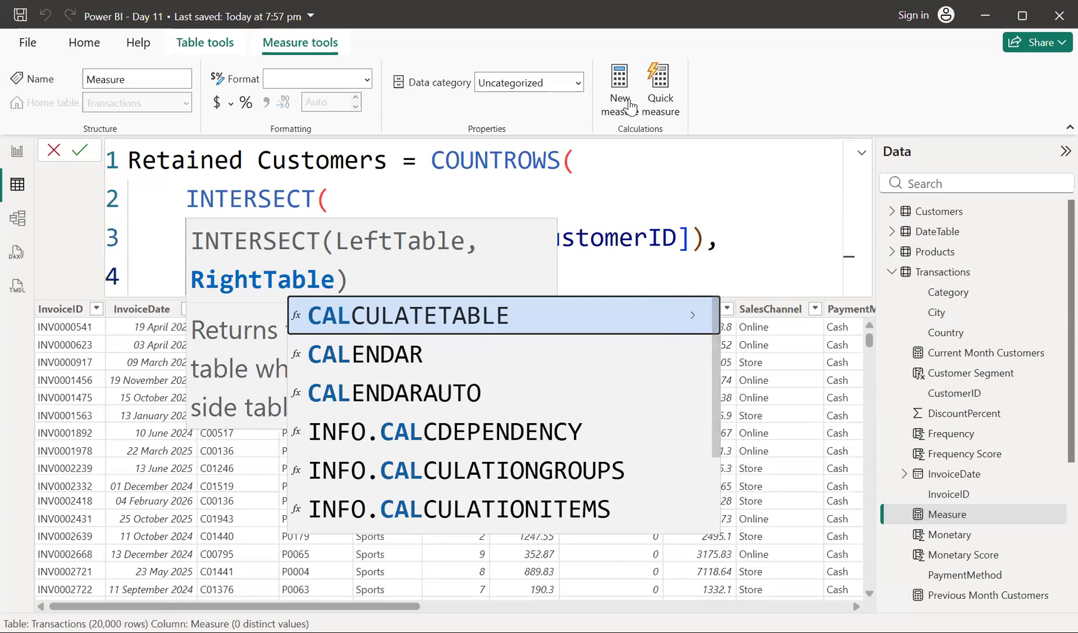
key(Tab)
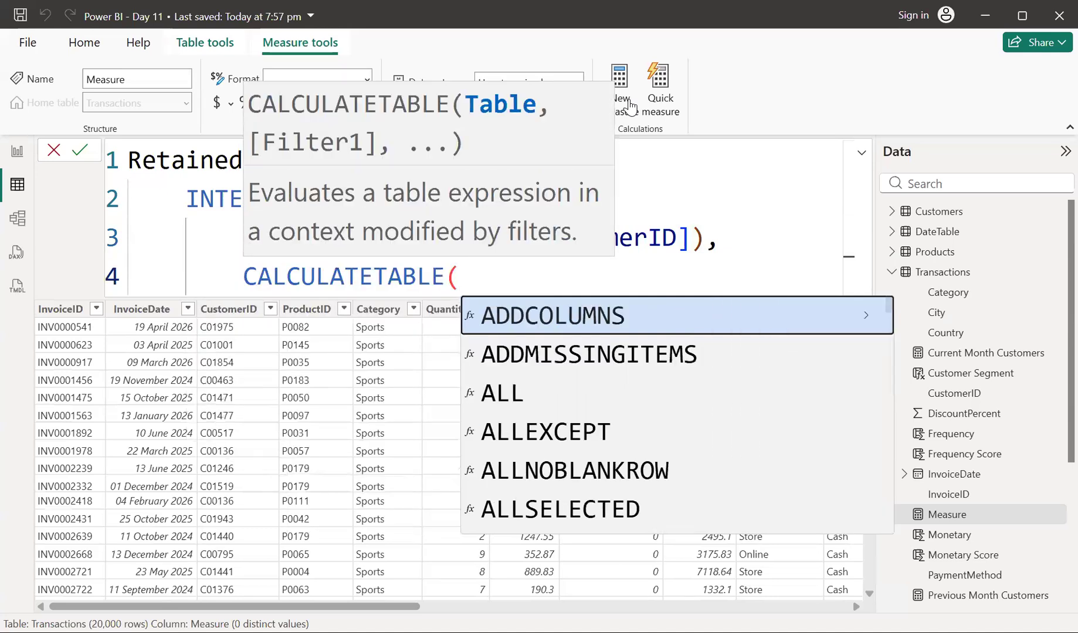
key(shift+Return)
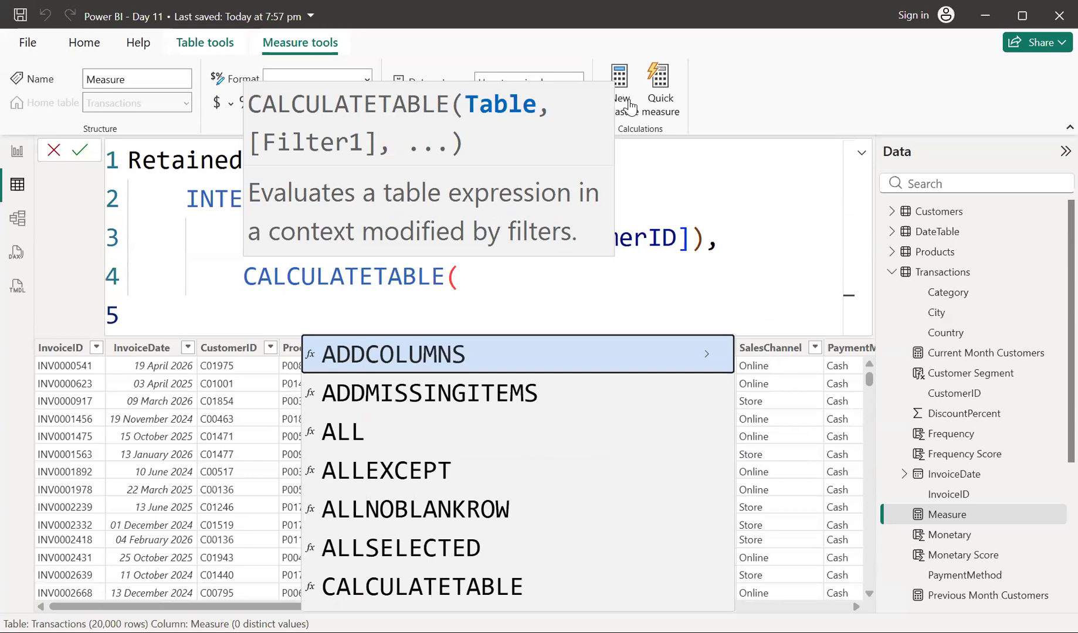
Enter VALUES(Transactions[CustomerID]), as the table argument of CALCULATETABLE and start a line for its filter
text(val)
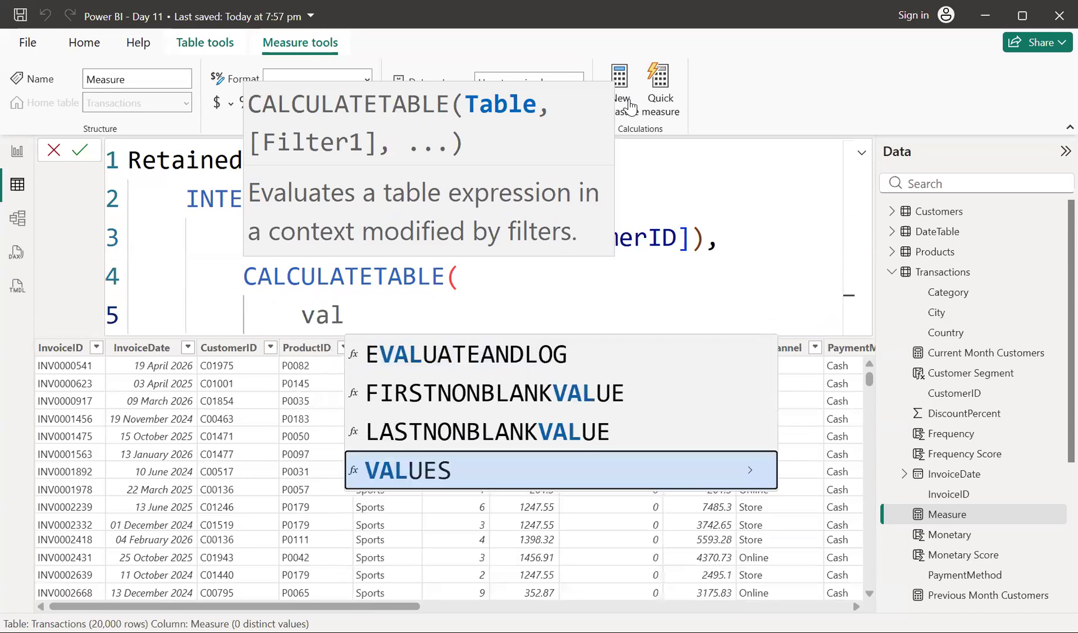
key(Tab)
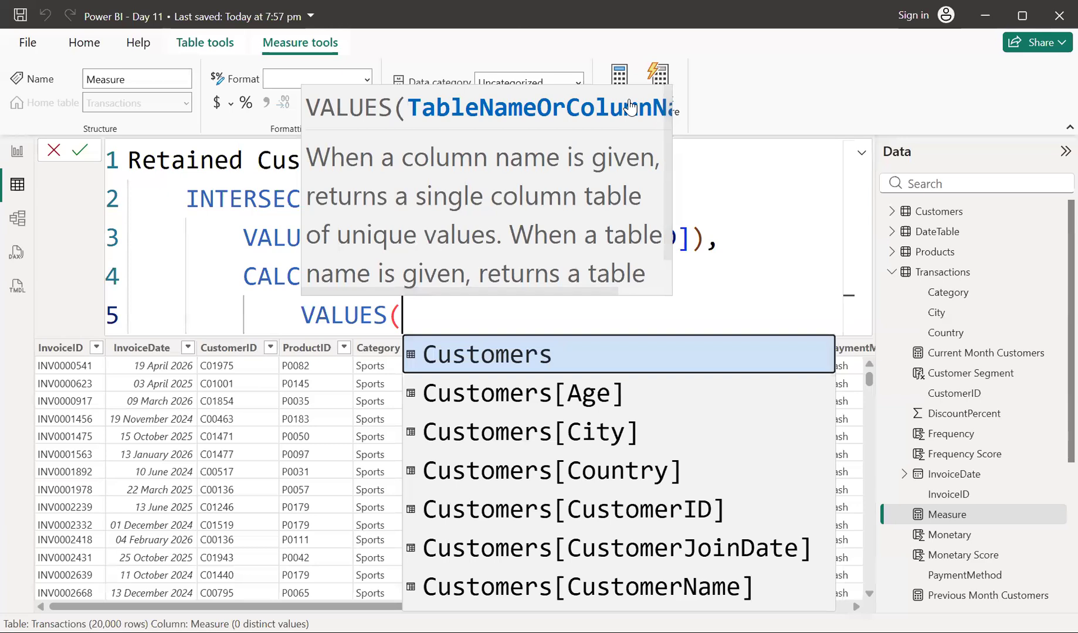
text(tr)
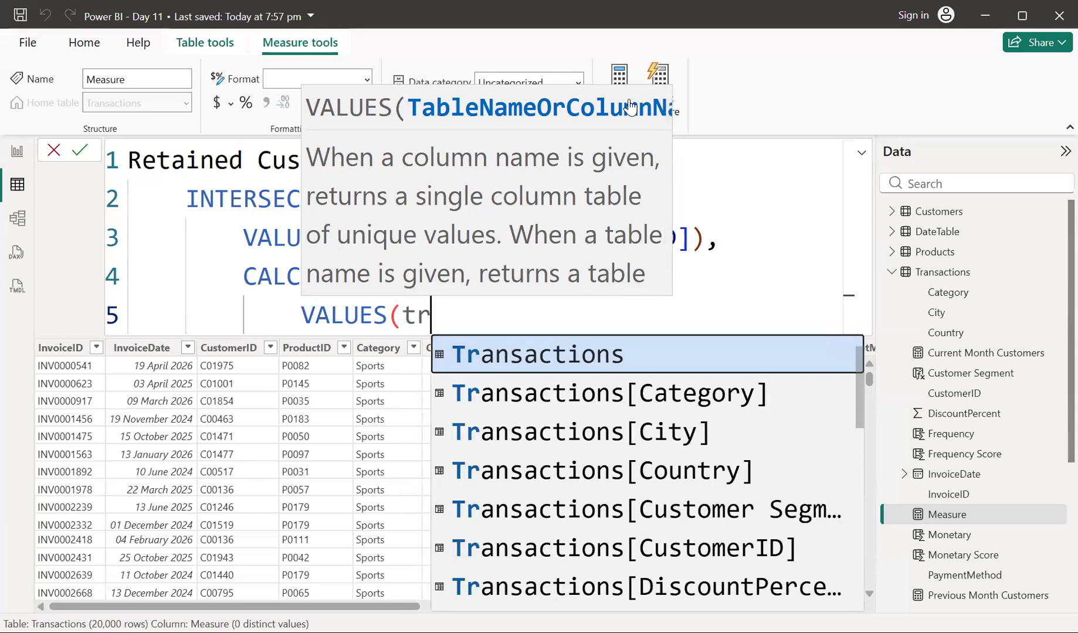
key(Down)
key(Down)
key(Down)
key(Down)
key(Down)
key(Tab)
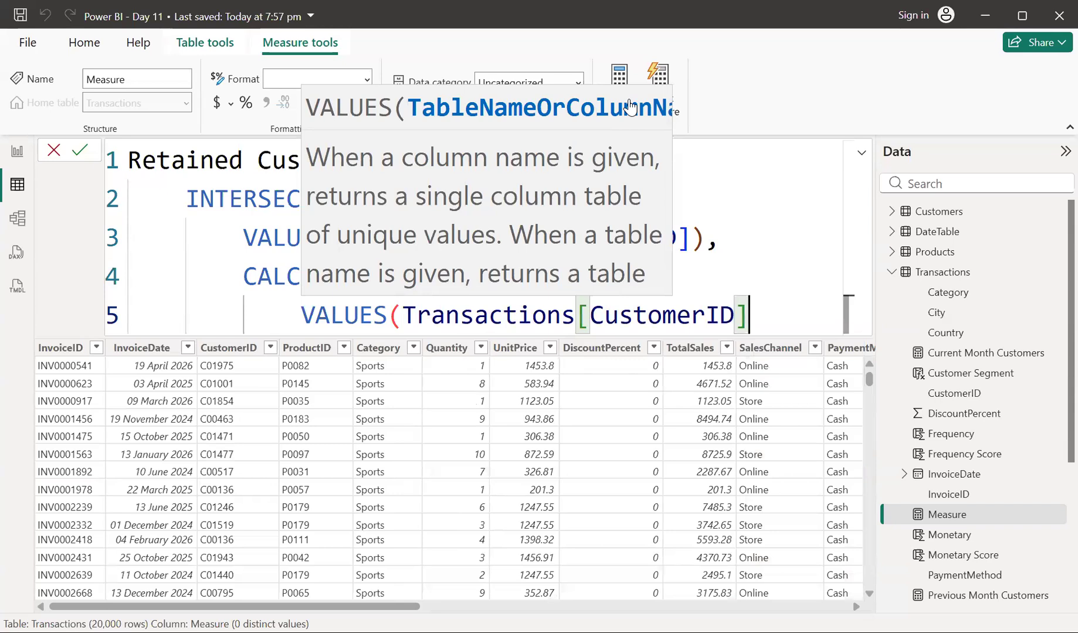
text(),)
key(shift+Return)
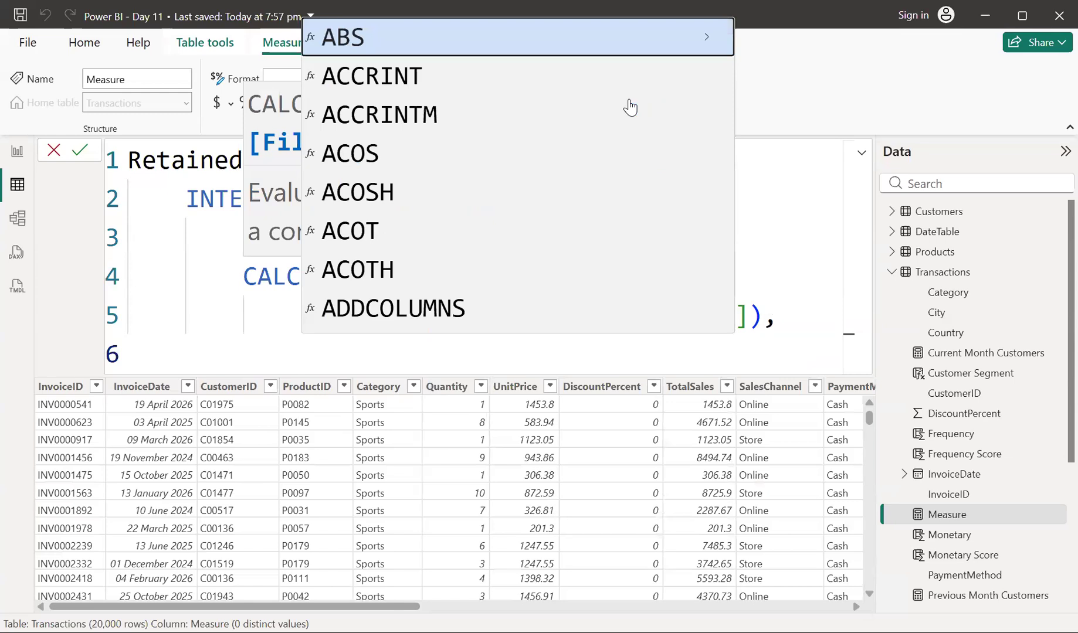
Insert the PREVIOUSMONTH( function as the filter argument of CALCULATETABLE
text(Pre)
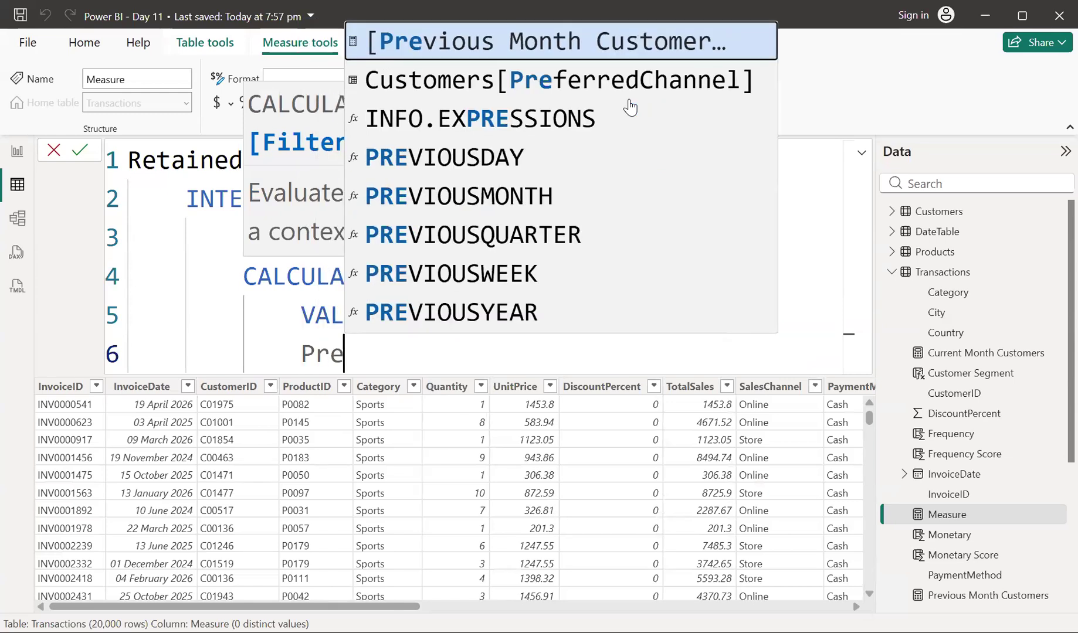
text(vi)
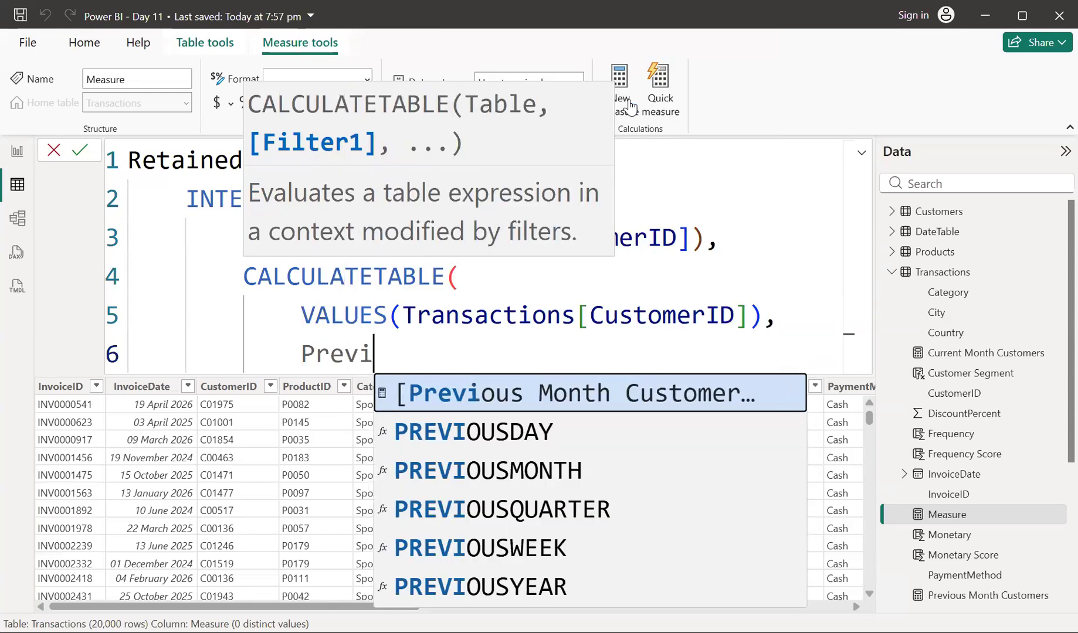
text(o)
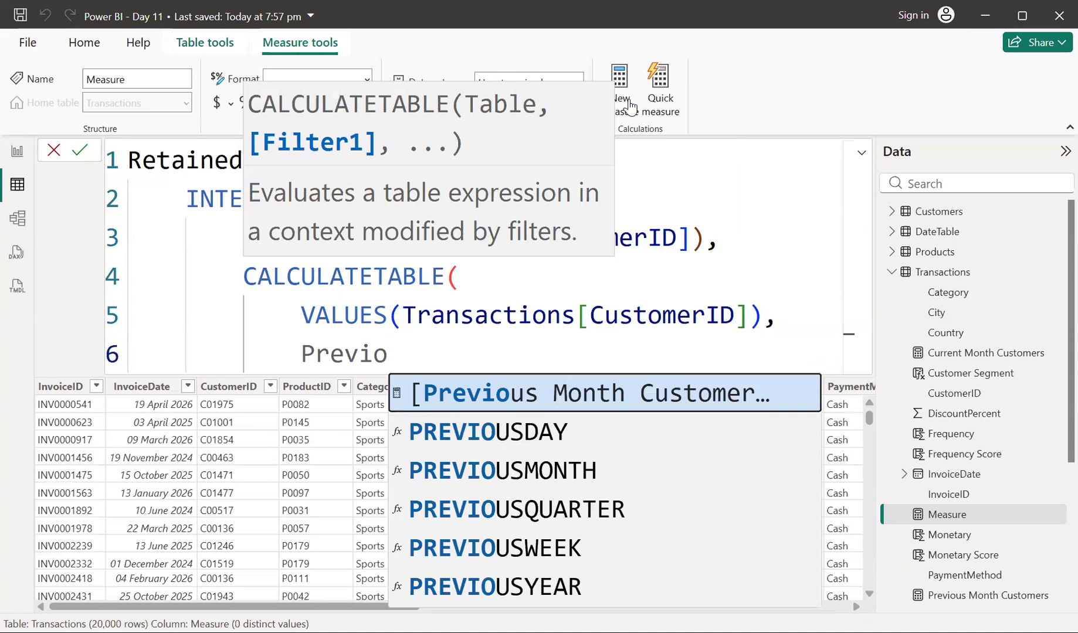
key(Down)
key(Down)
key(Tab)
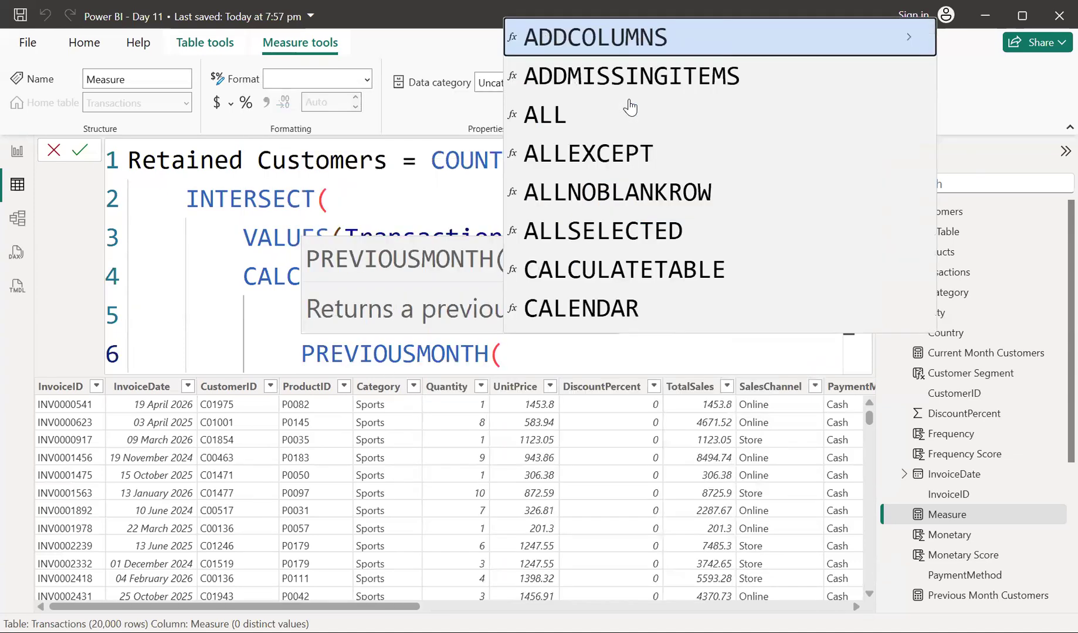
Give PREVIOUSMONTH the DateTable[Date] column as its argument and close its parenthesis
text(dat)
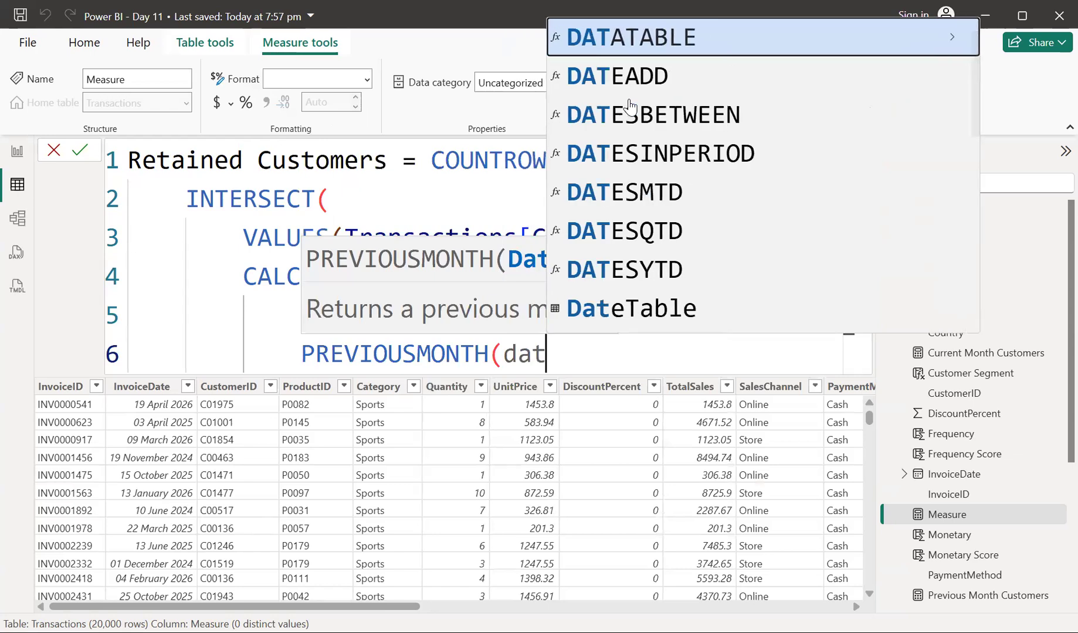
key(Down)
key(Down)
key(Down)
key(Down)
key(Down)
key(Down)
key(Down)
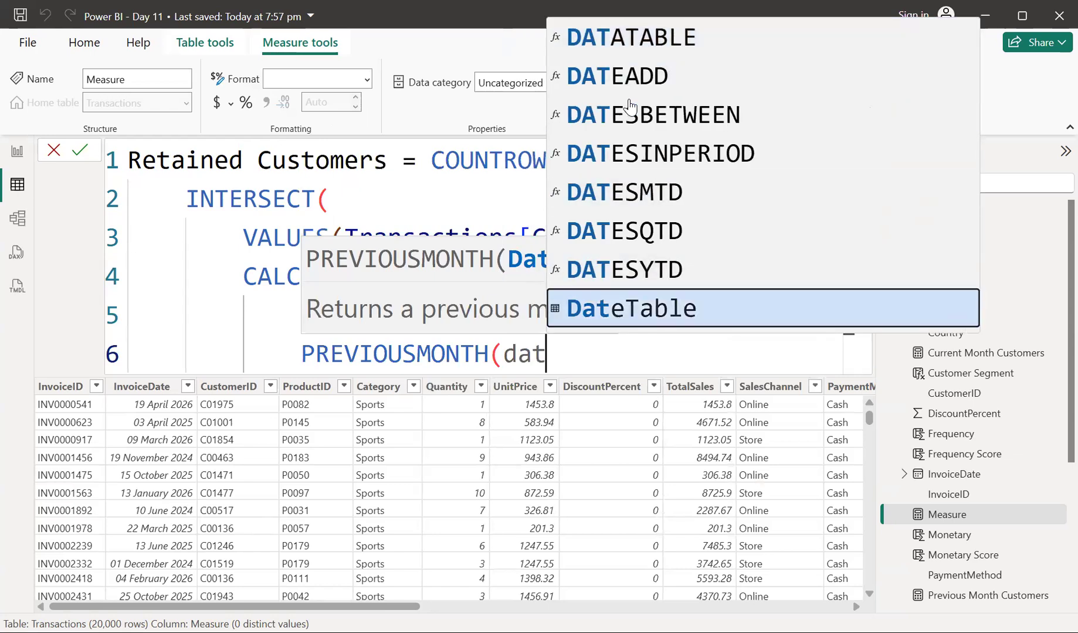
key(Tab)
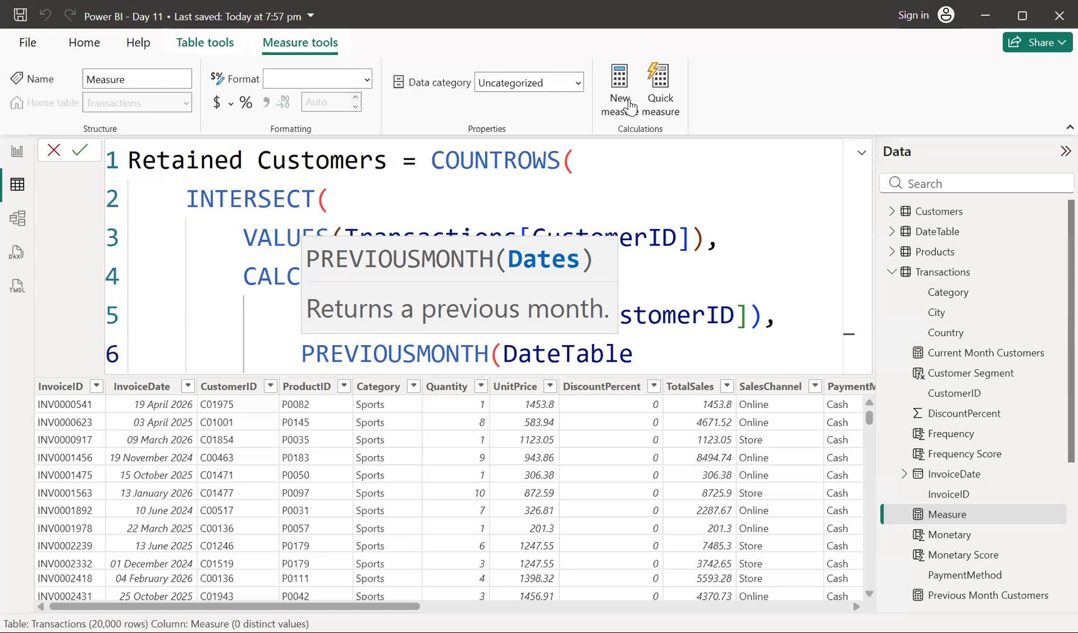
text(\\)
key(BackSpace)
key(BackSpace)
key(BackSpace)
key(BackSpace)
key(BackSpace)
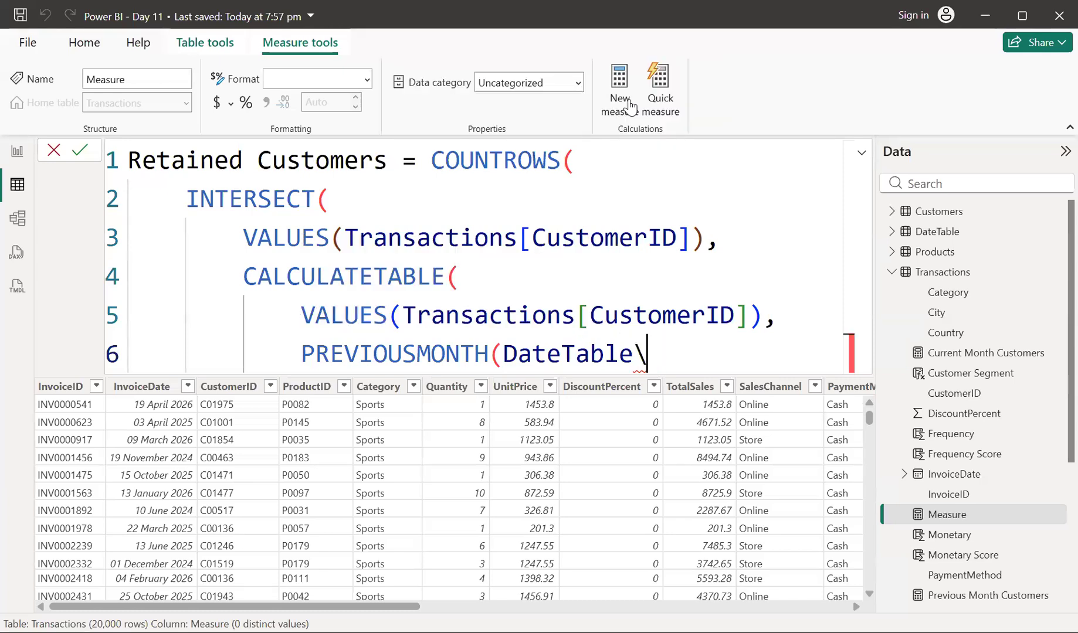
key(Down)
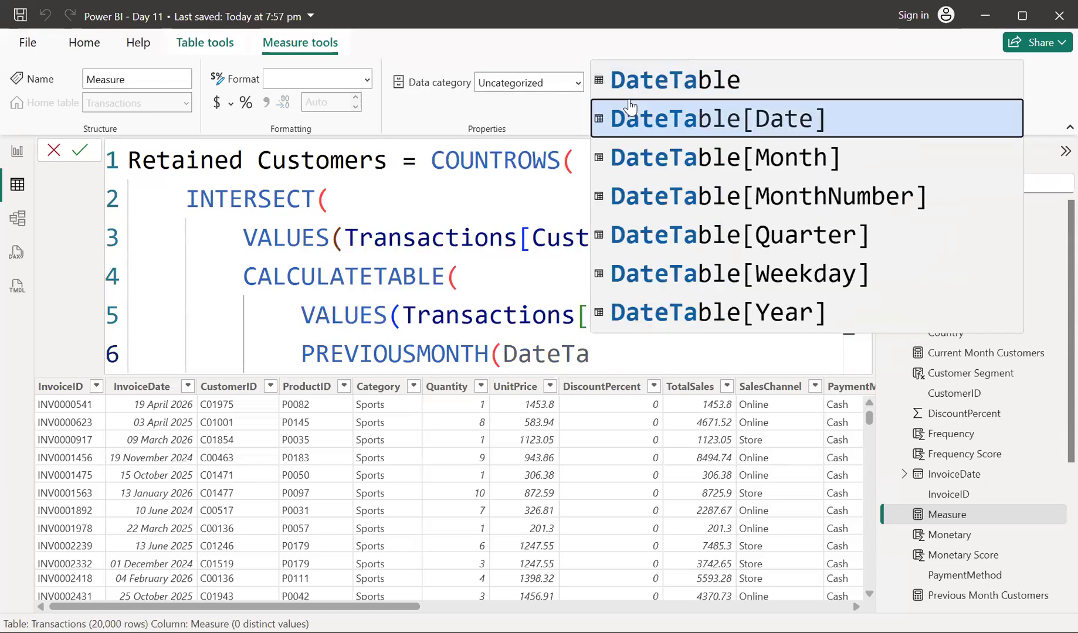
key(Tab)
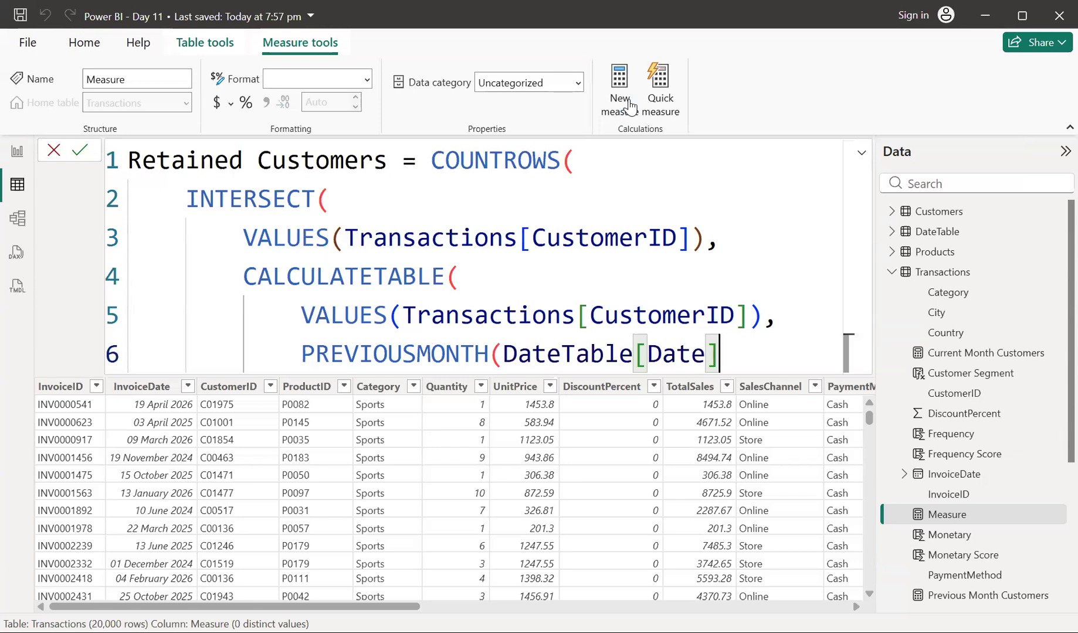
text())
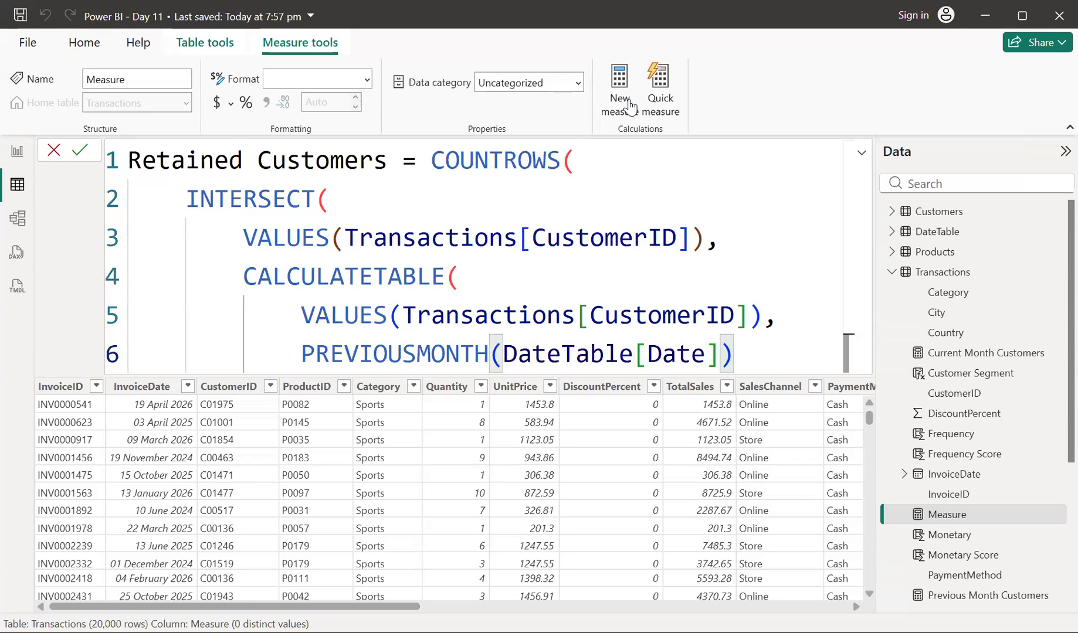
Close the CALCULATETABLE, INTERSECT and COUNTROWS parentheses and commit the Retained Customers measure
text())
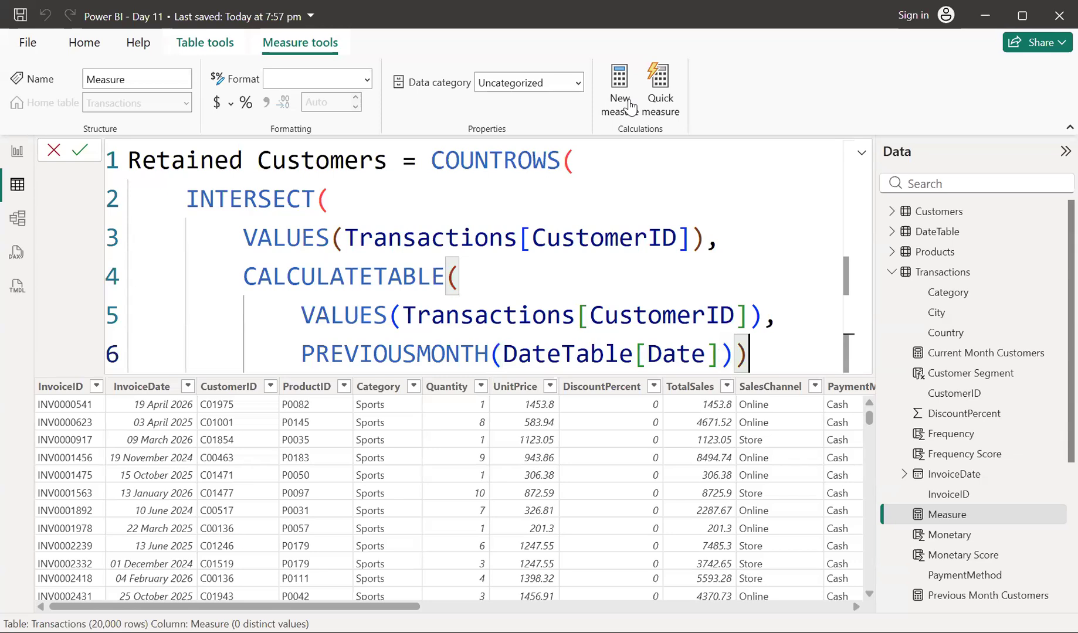
text())
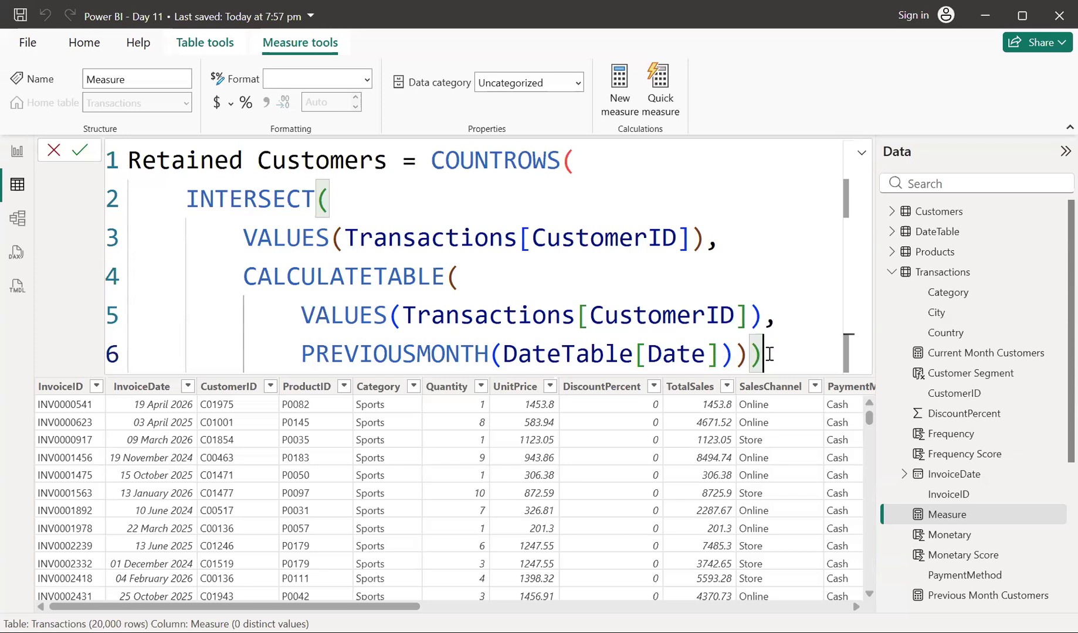
text())
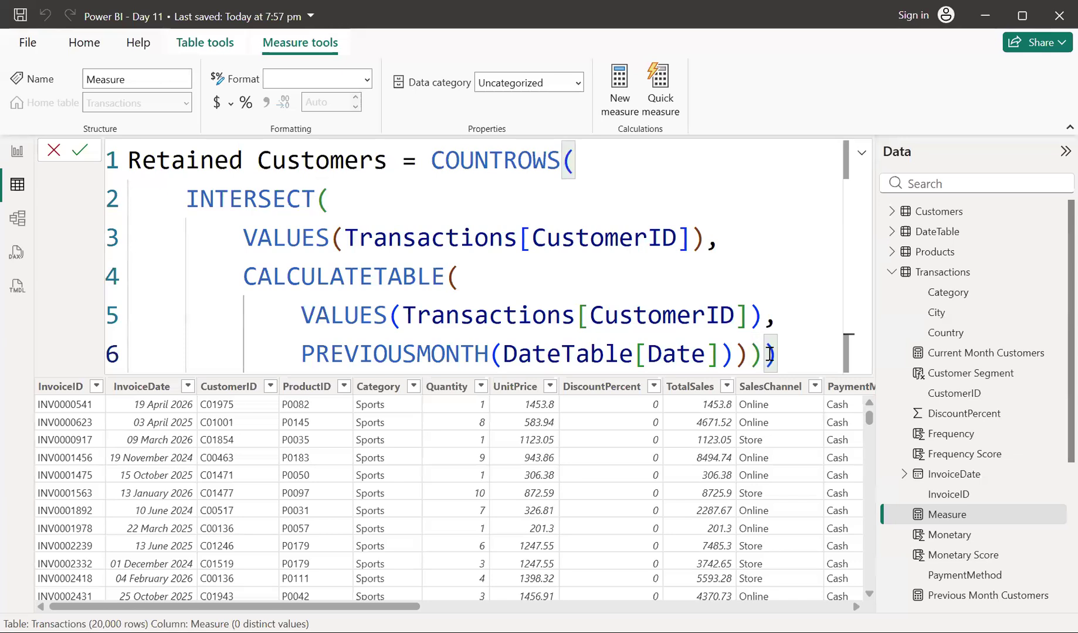
key(Return)
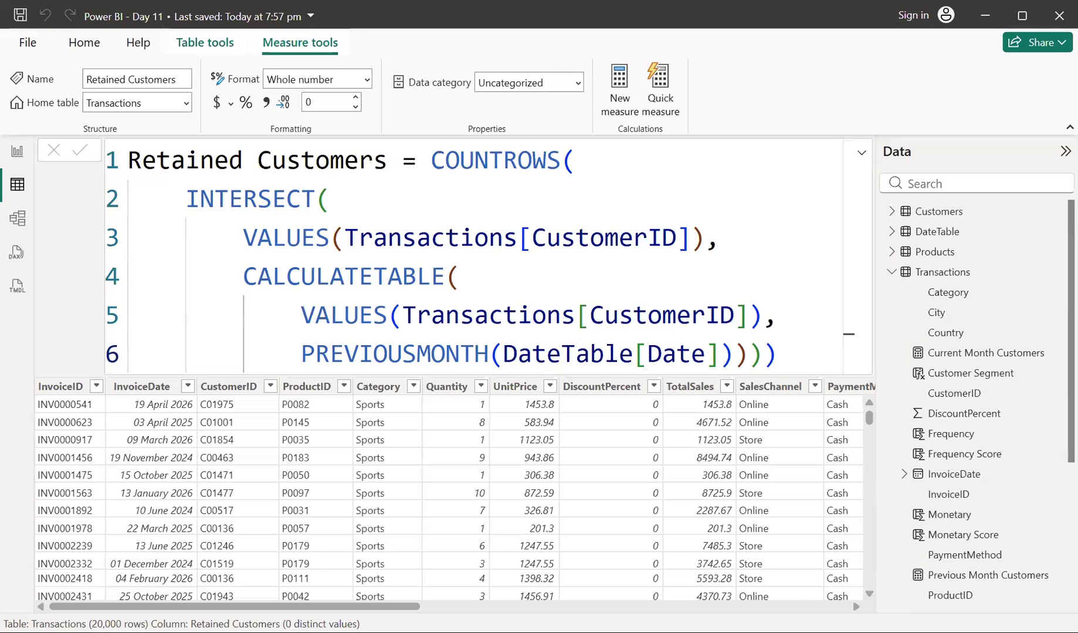
Switch to the browser to view the set-intersection diagram, and return to Power BI
key(alt+Tab)
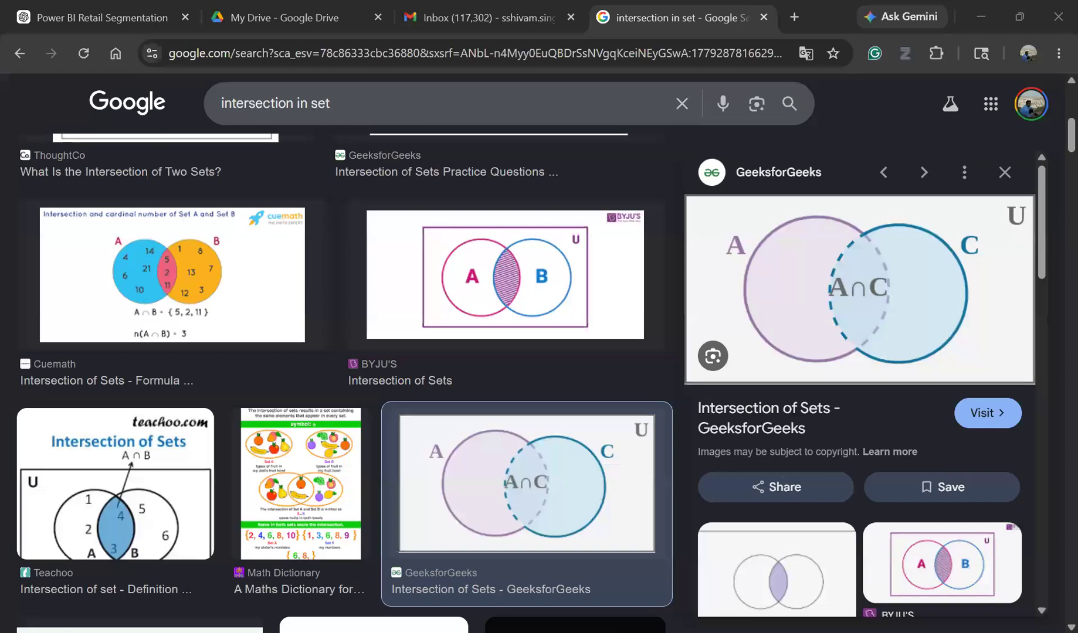
key(alt+Tab)
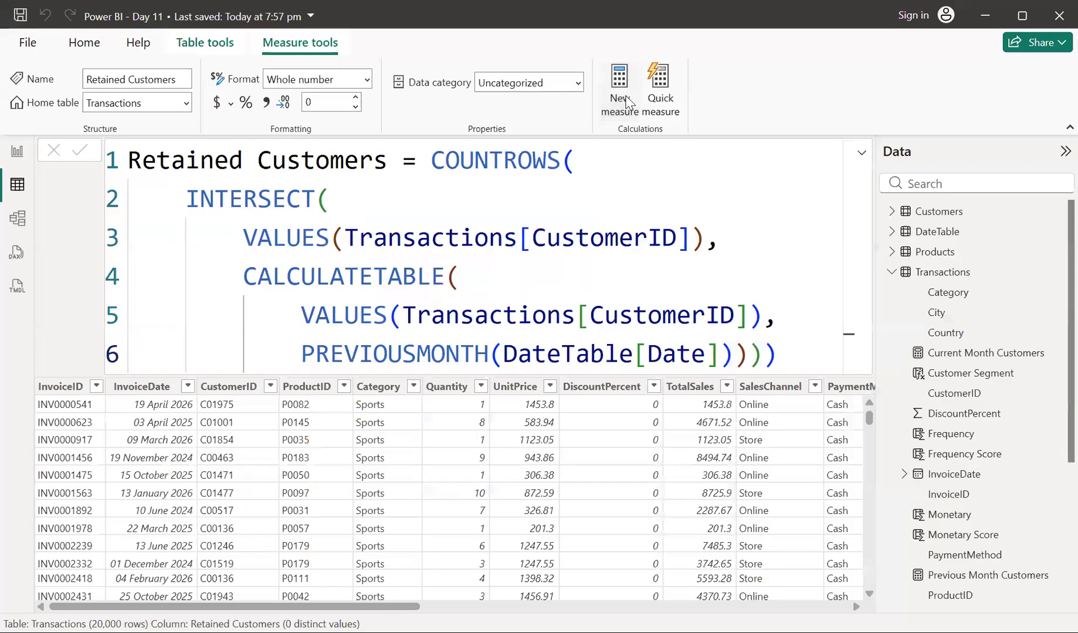
Create a new measure named Customer Retention Rate and start its formula with the DIVIDE function
click(626, 101)
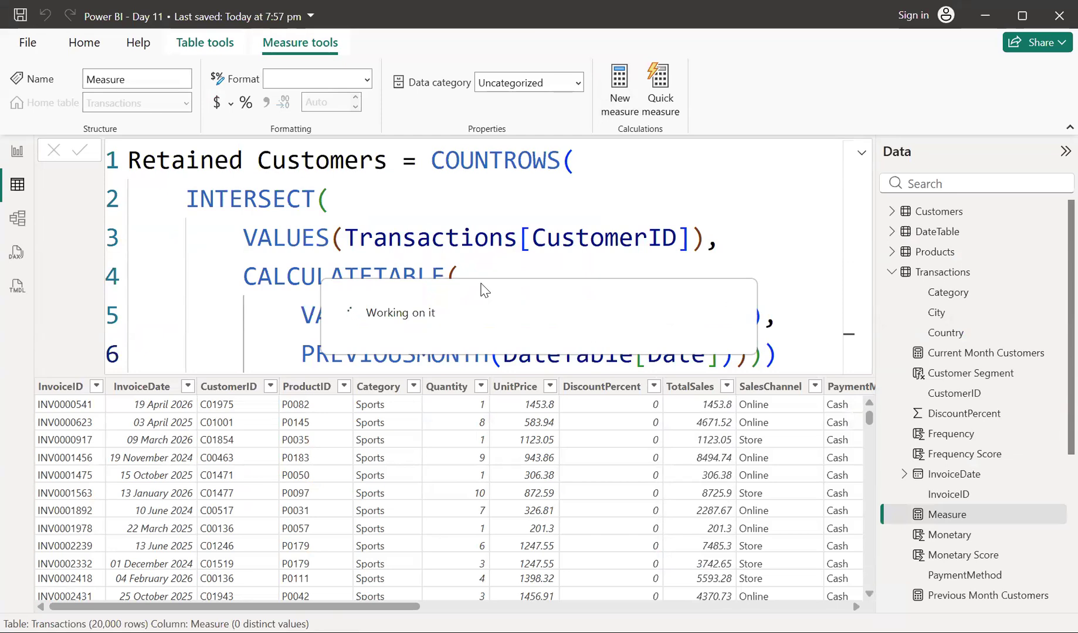
text(Customer Reet)
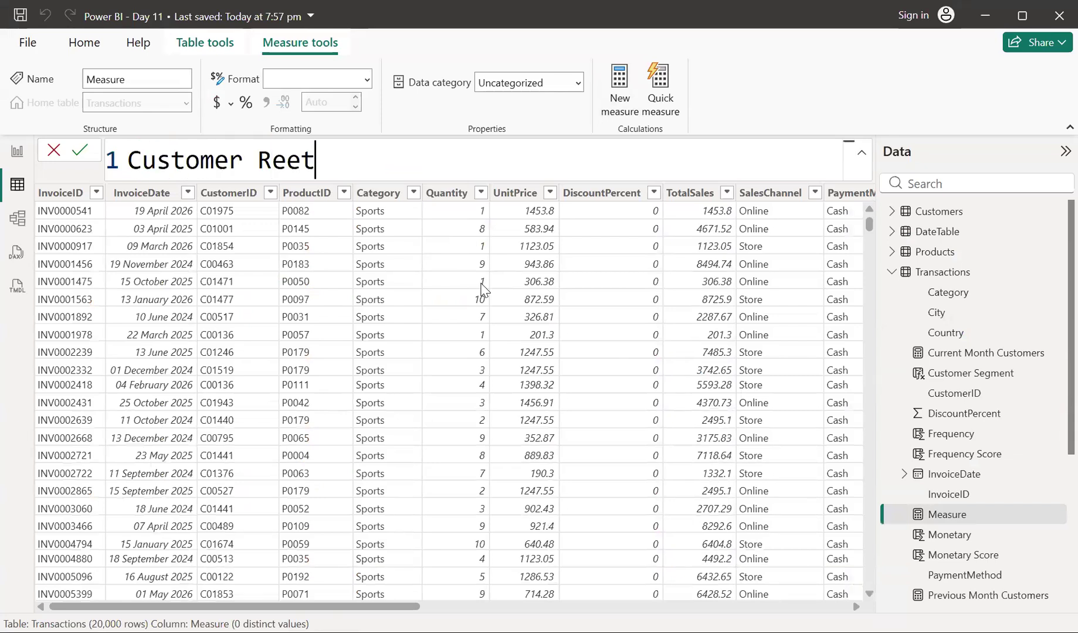
key(BackSpace)
key(BackSpace)
text(ten)
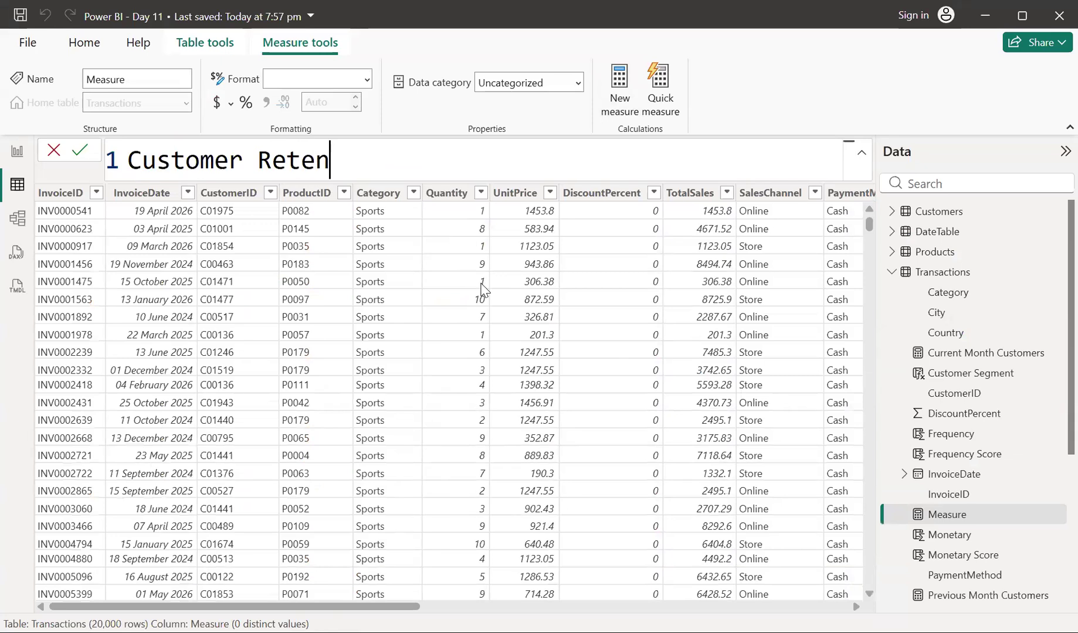
text(tion Rate = Div)
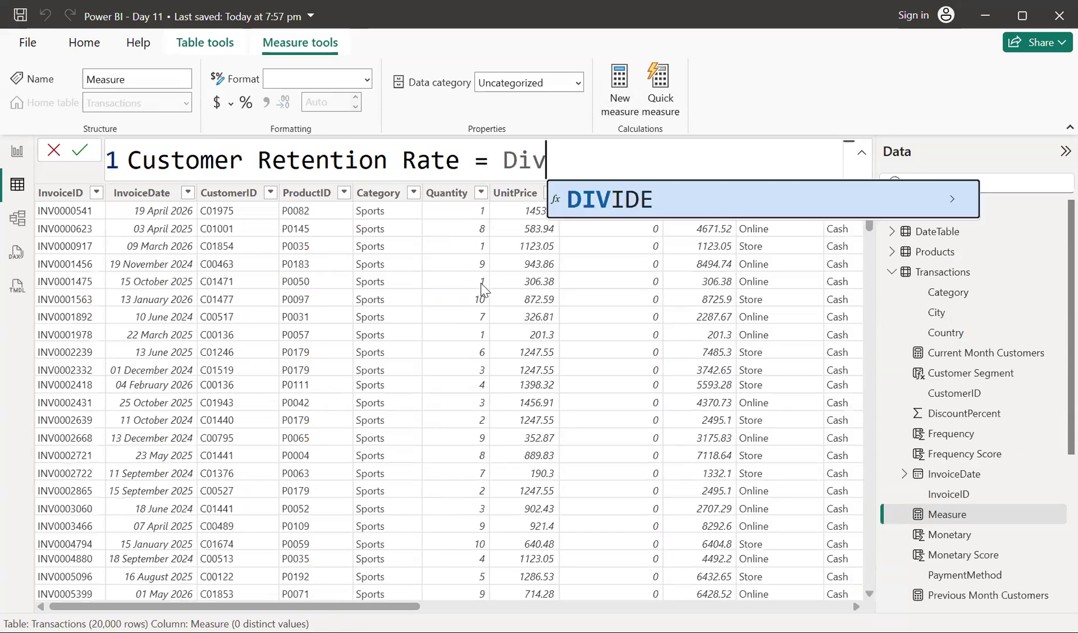
key(Tab)
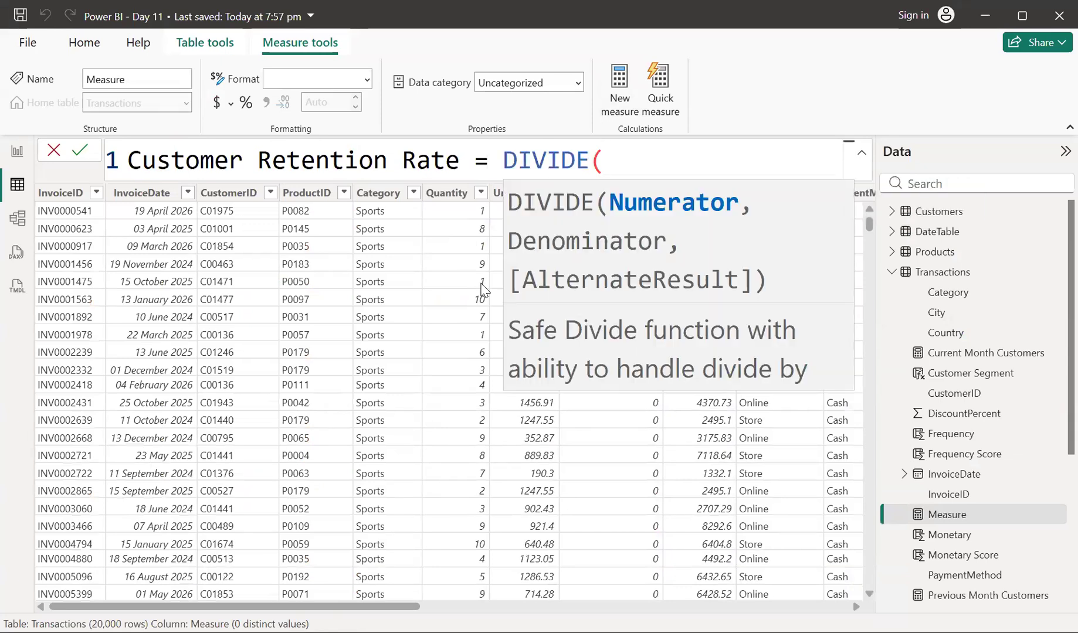
key(shift+Return)
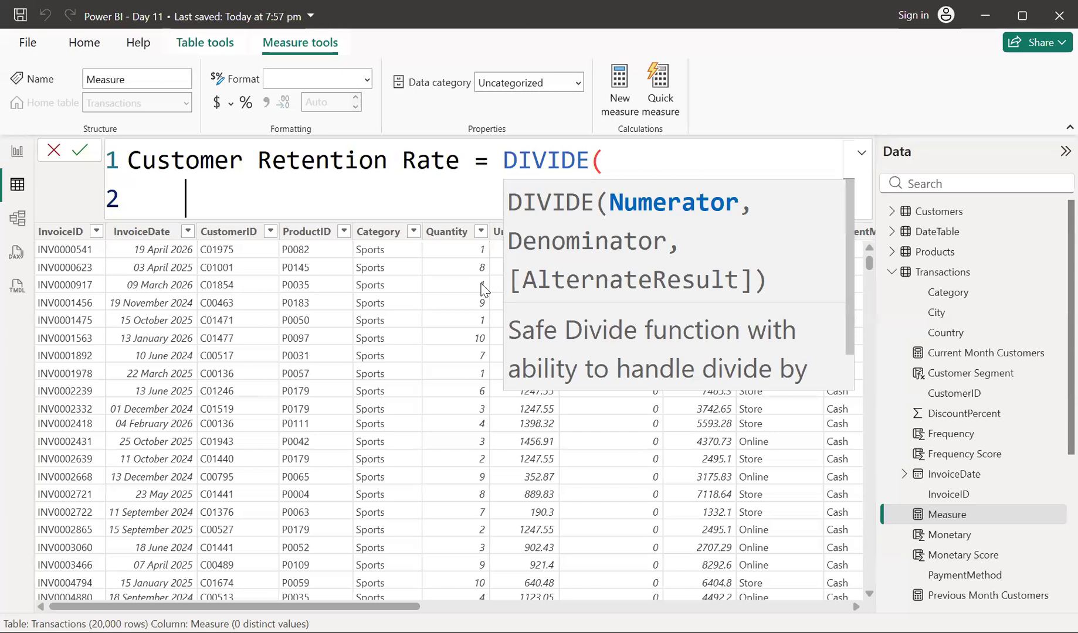
Give DIVIDE the arguments [Retained Customers], [Previous Month Customers] and 0, and commit the Customer Retention Rate measure
text(Ret)
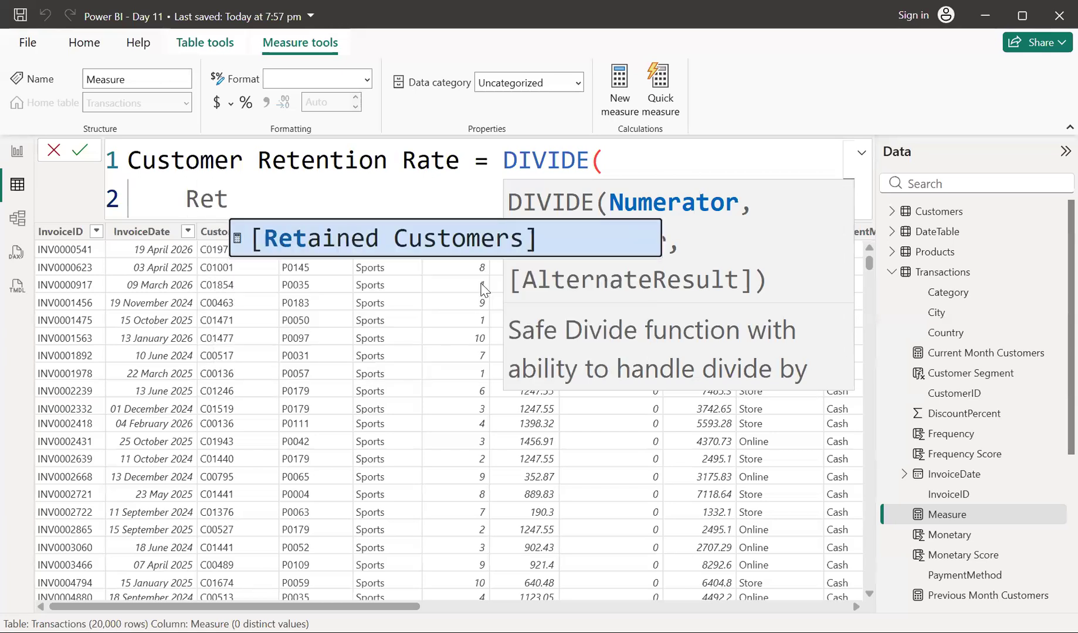
key(Tab)
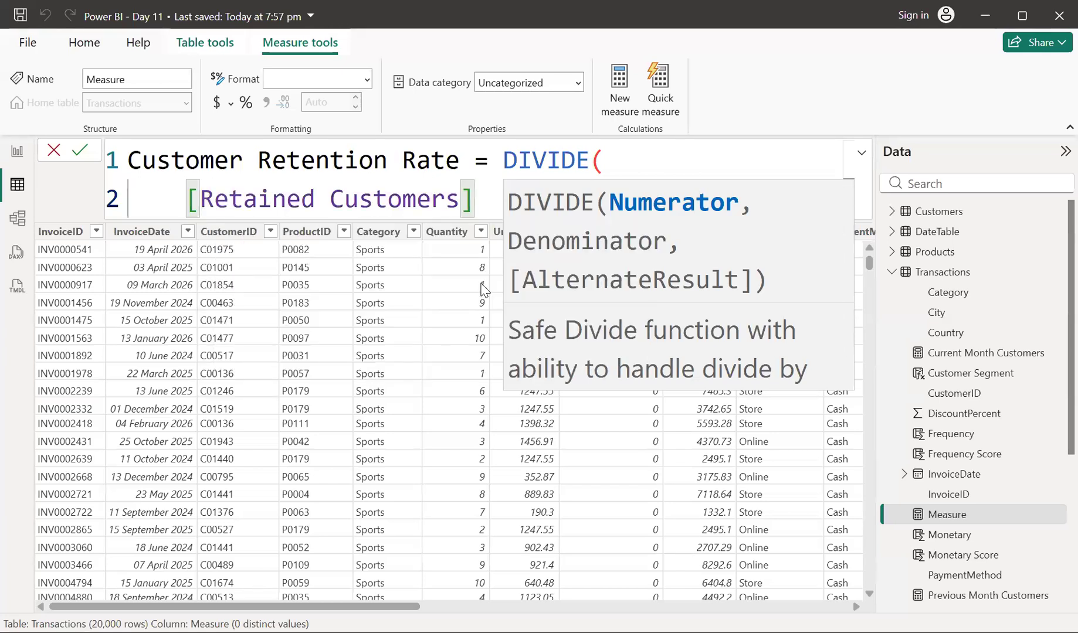
text(,)
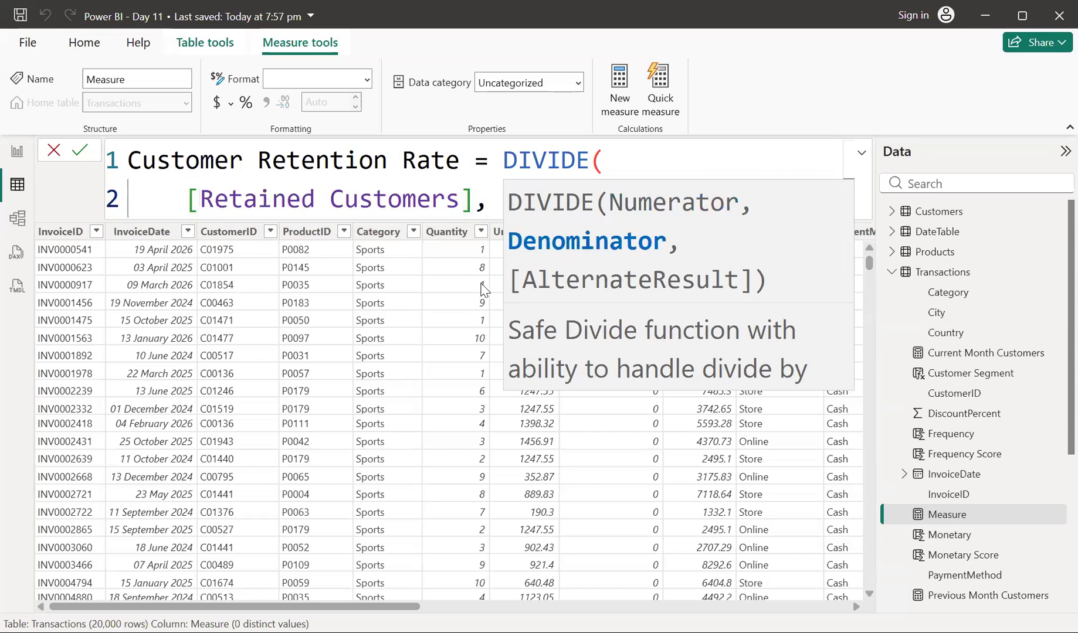
key(shift+Return)
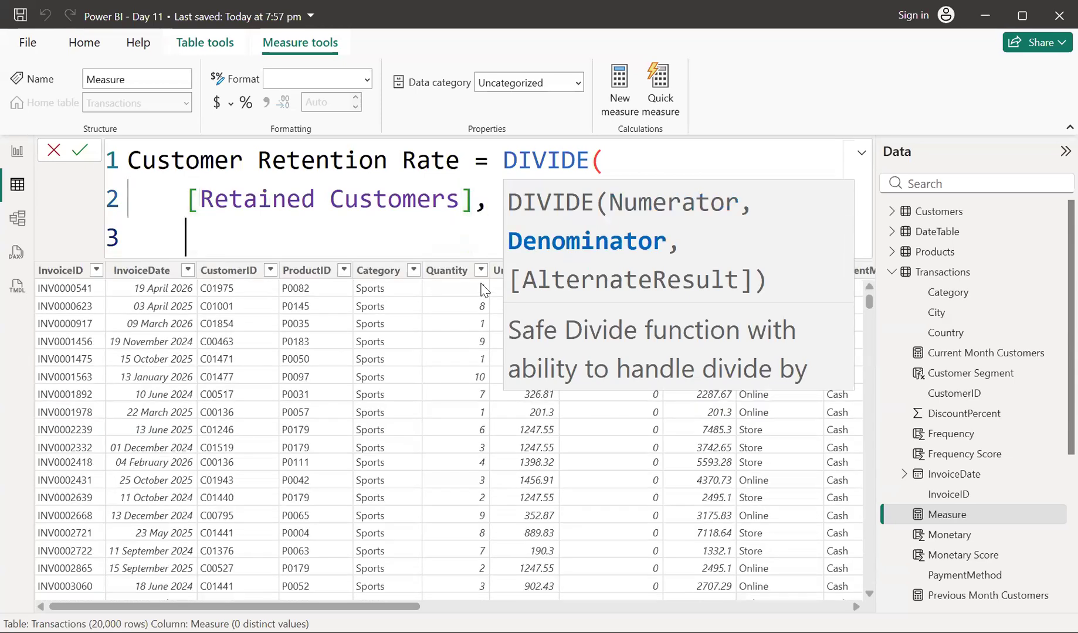
text([Pre)
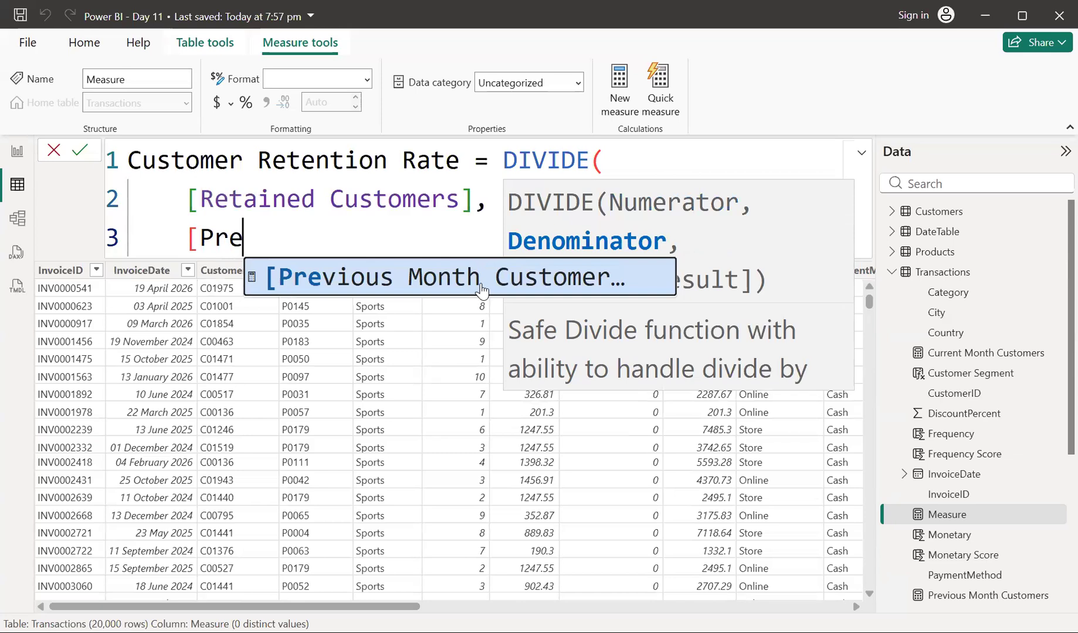
click(481, 289)
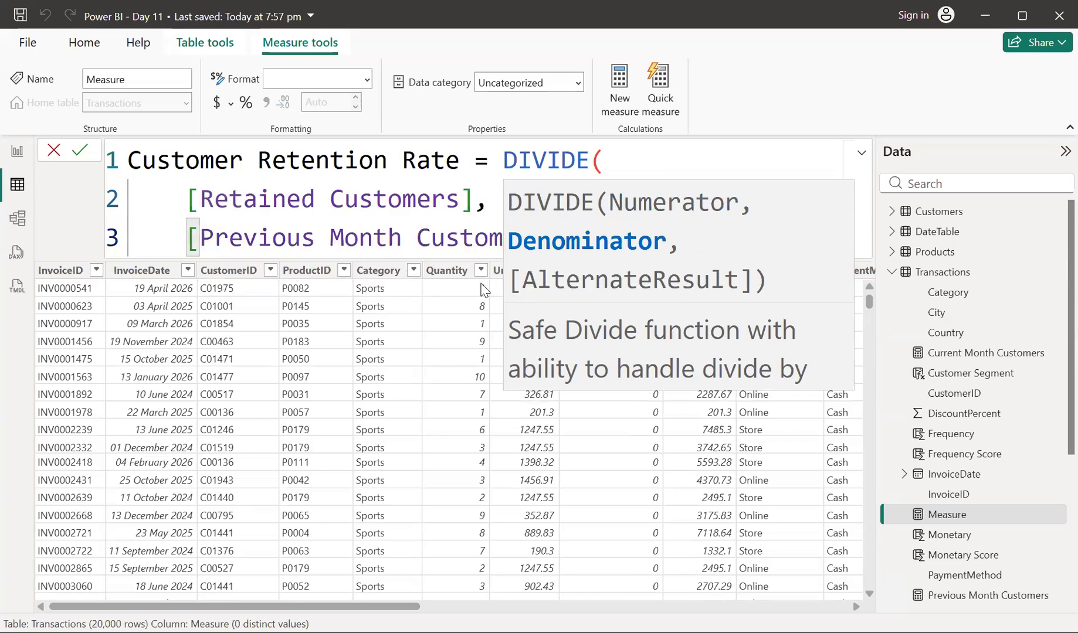
text(,)
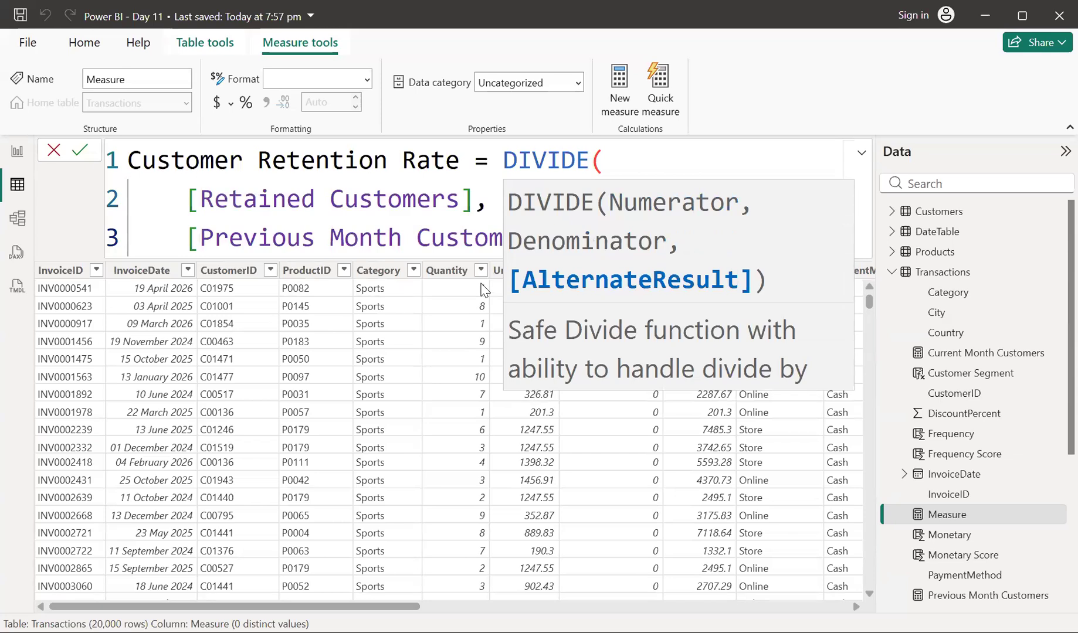
text(0))
key(Return)
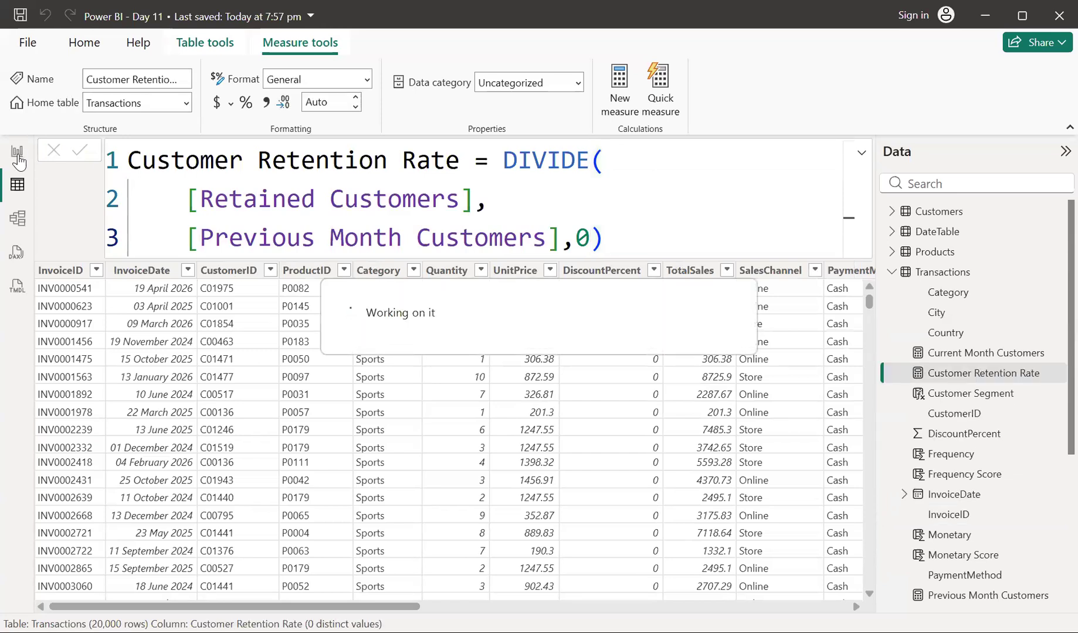
In the report view, duplicate the Repeat Purchase Rate card and place the copy at the end of the card row
click(18, 160)
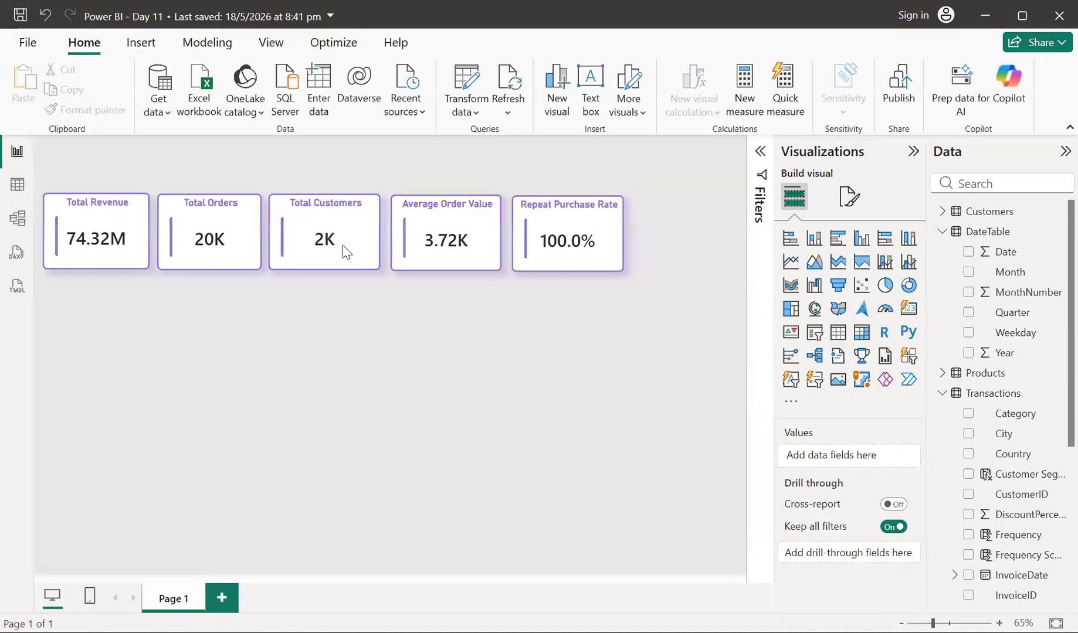
click(552, 221)
key(ctrl+c)
key(ctrl+v)
drag(552, 220, 671, 217)
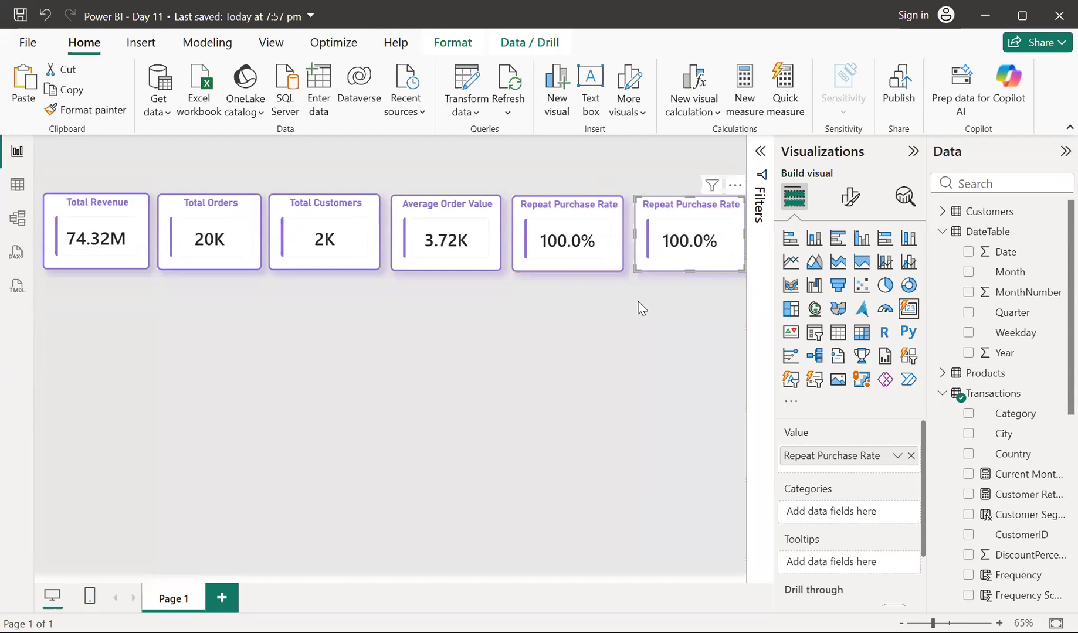
click(642, 308)
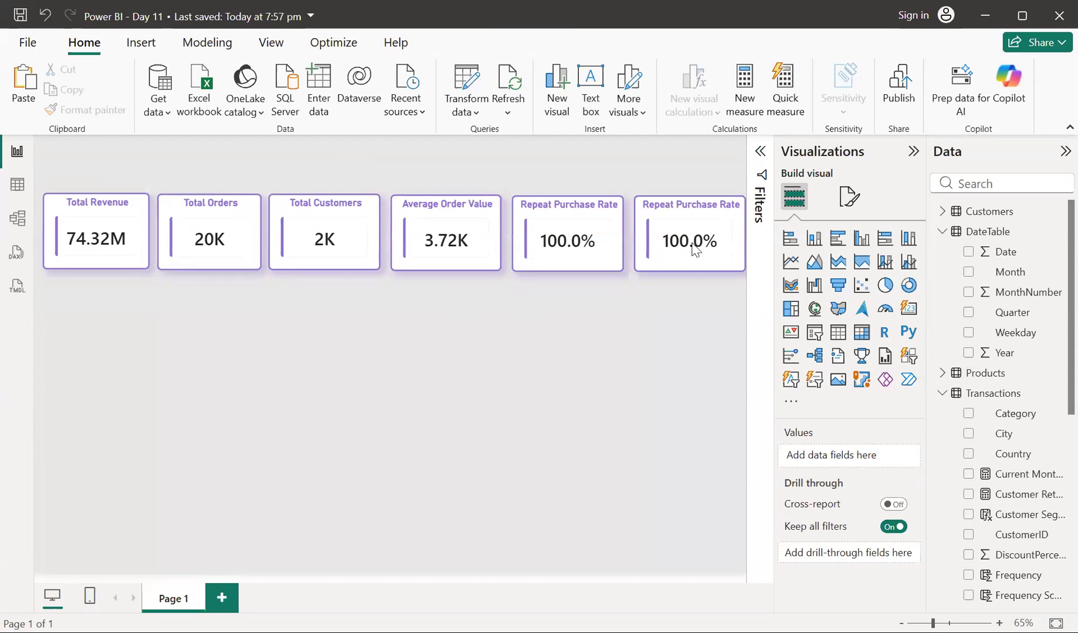
Replace the duplicated card's value with the Customer Retention Rate measure
click(707, 216)
scroll(1044, 511, down, 5)
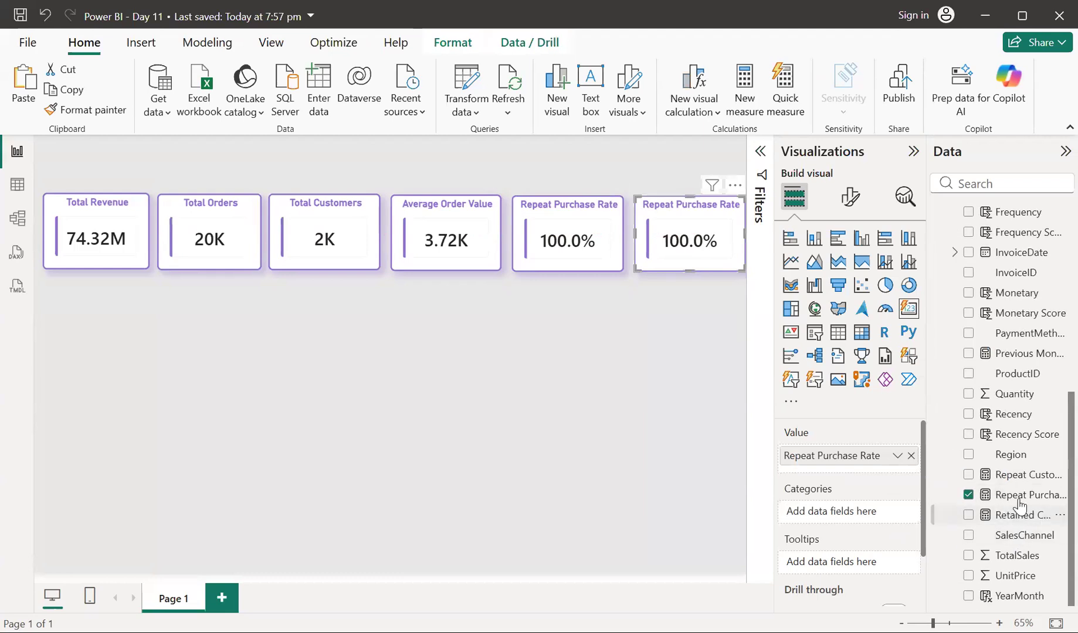
scroll(1020, 410, up, 5)
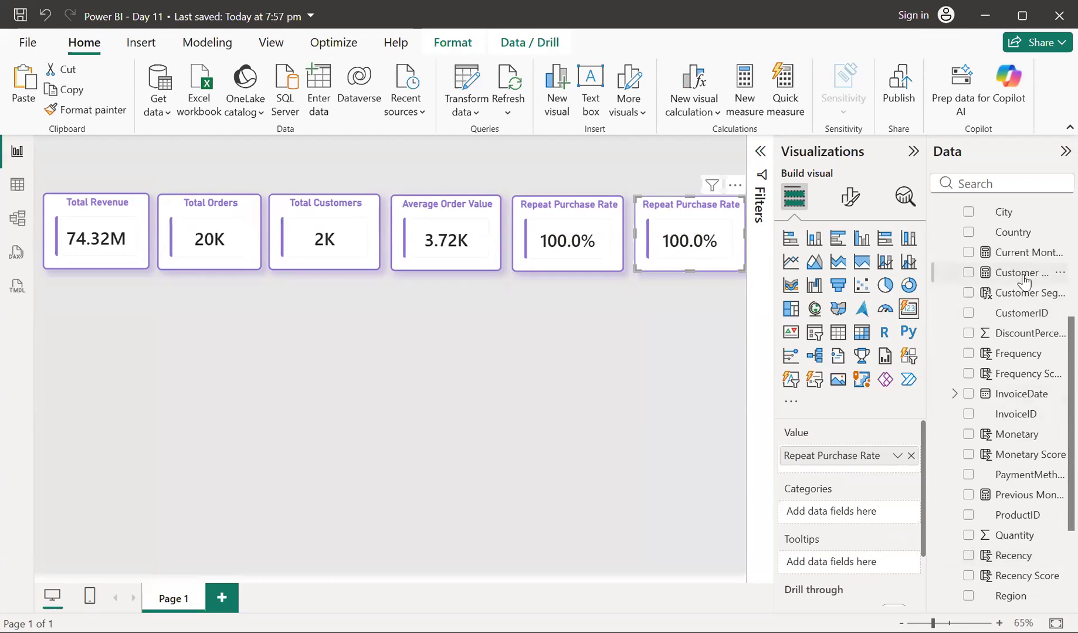
click(910, 456)
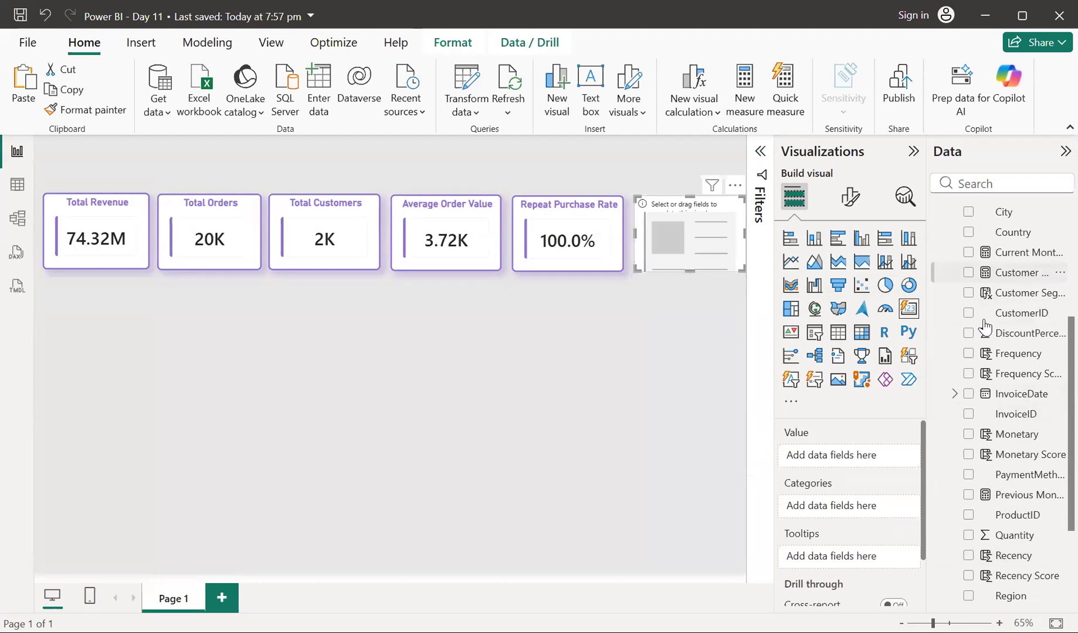
drag(984, 327, 860, 458)
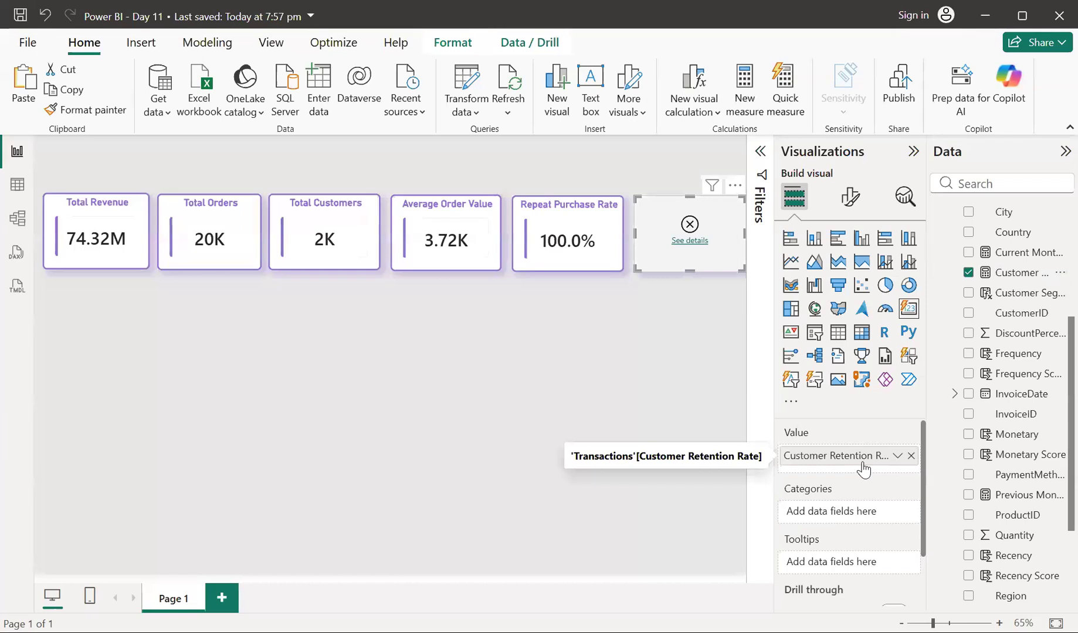
Examine and copy the technical details of the new card's data error, and close the error dialog
click(691, 241)
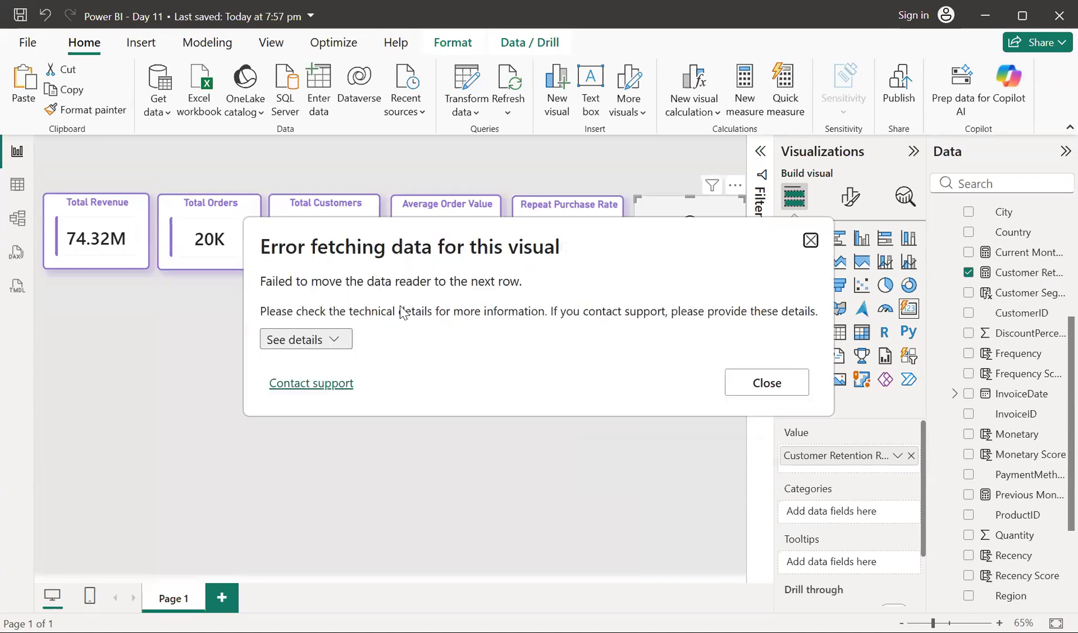
click(333, 342)
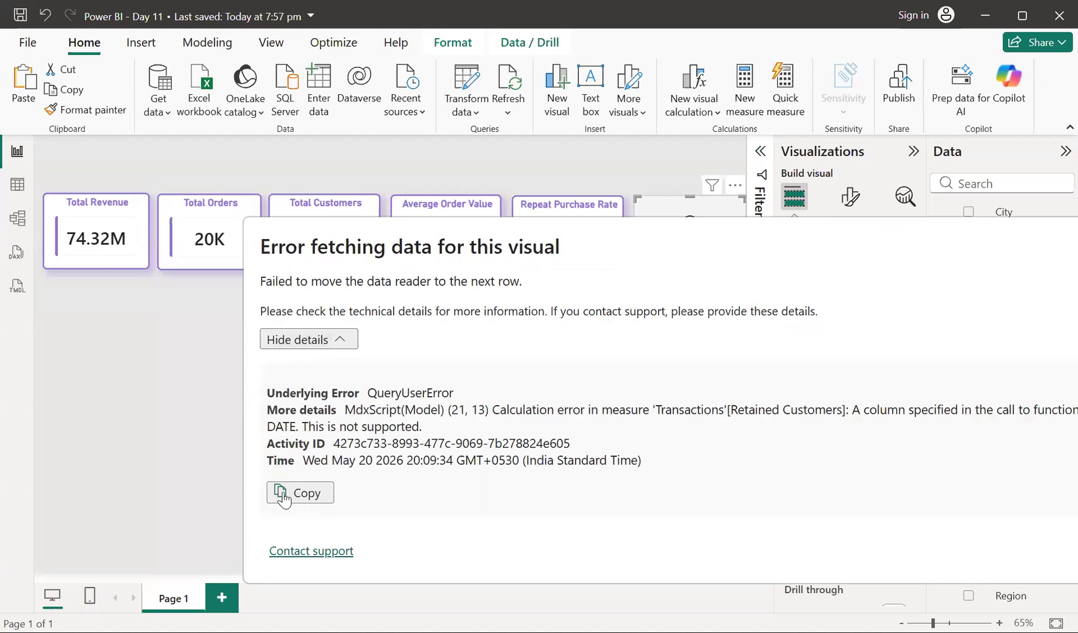
click(320, 491)
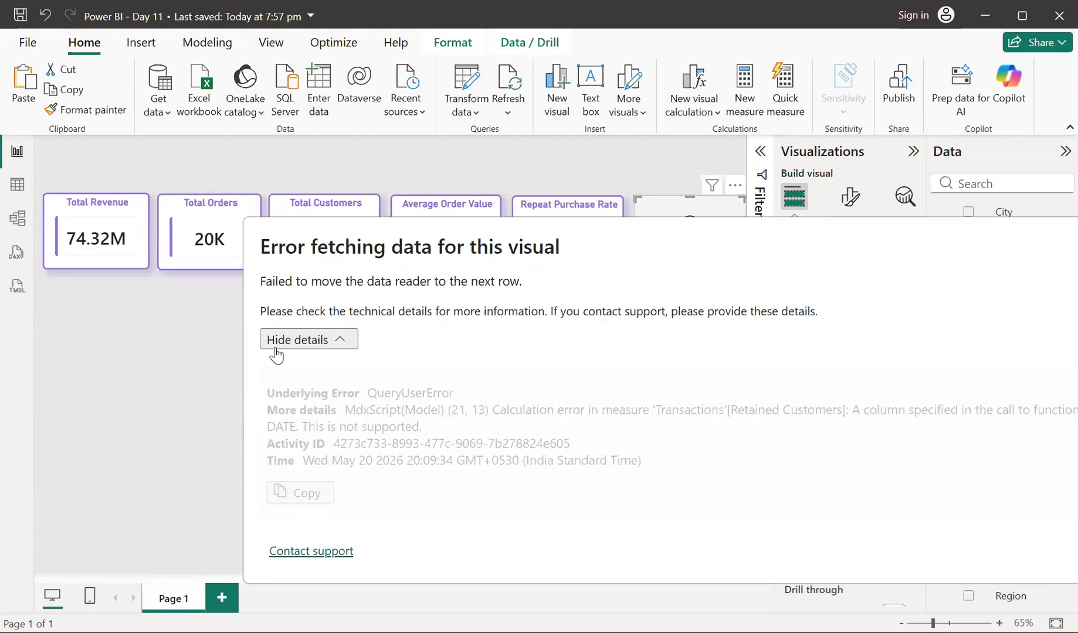
click(330, 341)
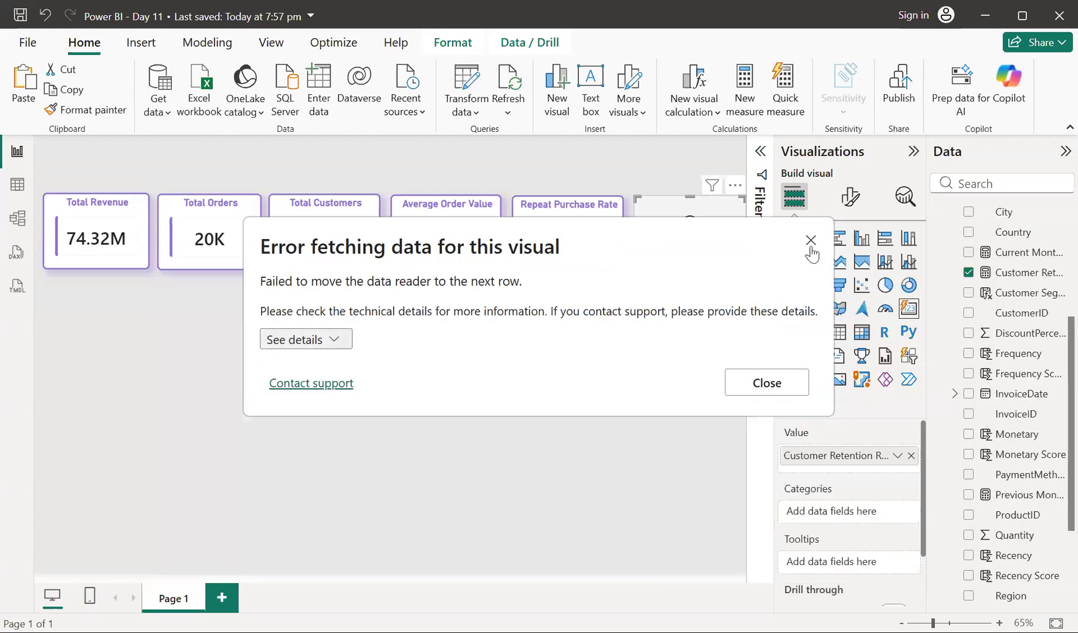
click(809, 240)
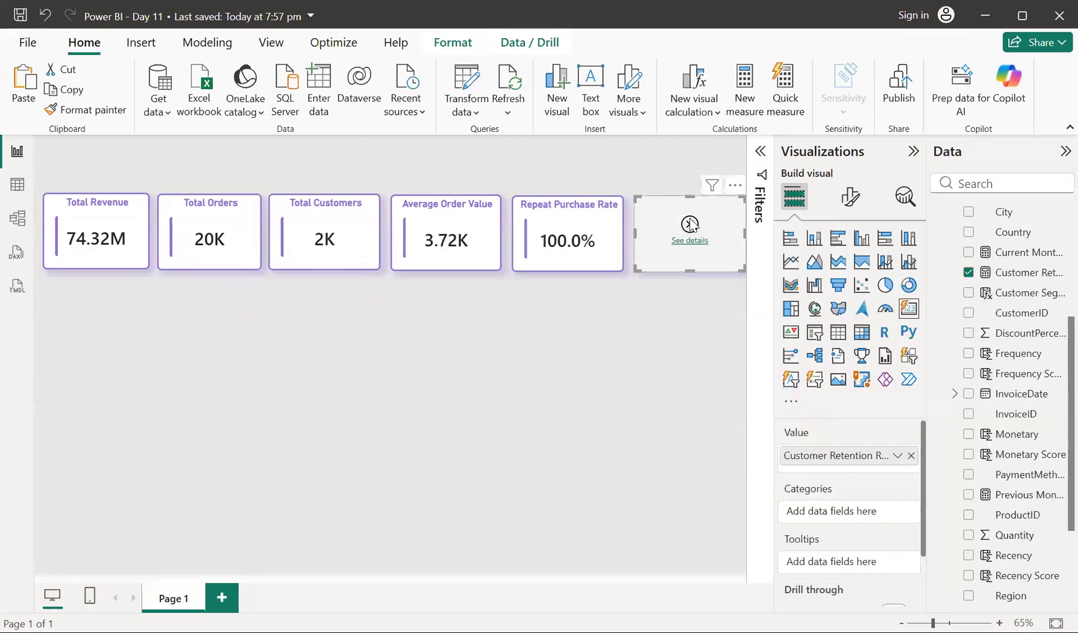
Test the new card with Retained Customers and with Previous Month Customers as its value, and clear the value field
scroll(1025, 516, down, 4)
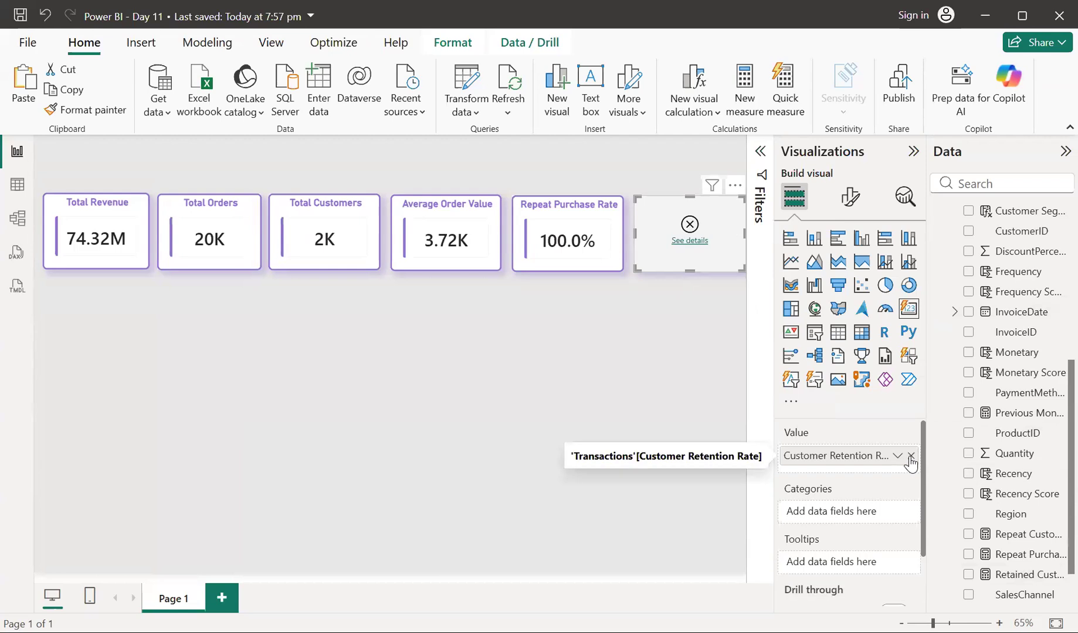
drag(1003, 577, 844, 460)
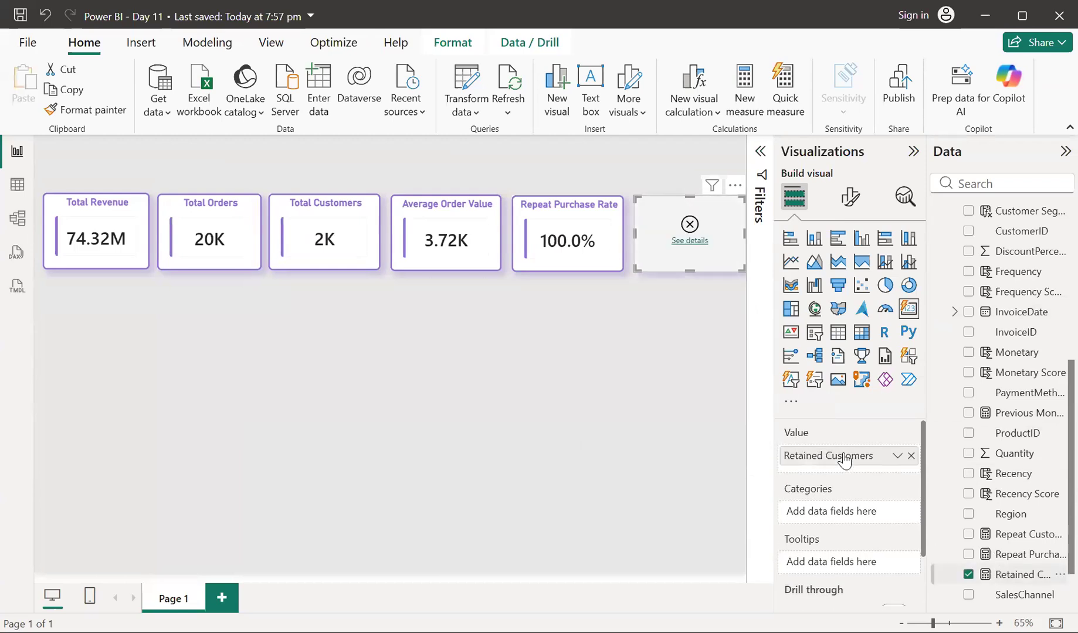
click(911, 456)
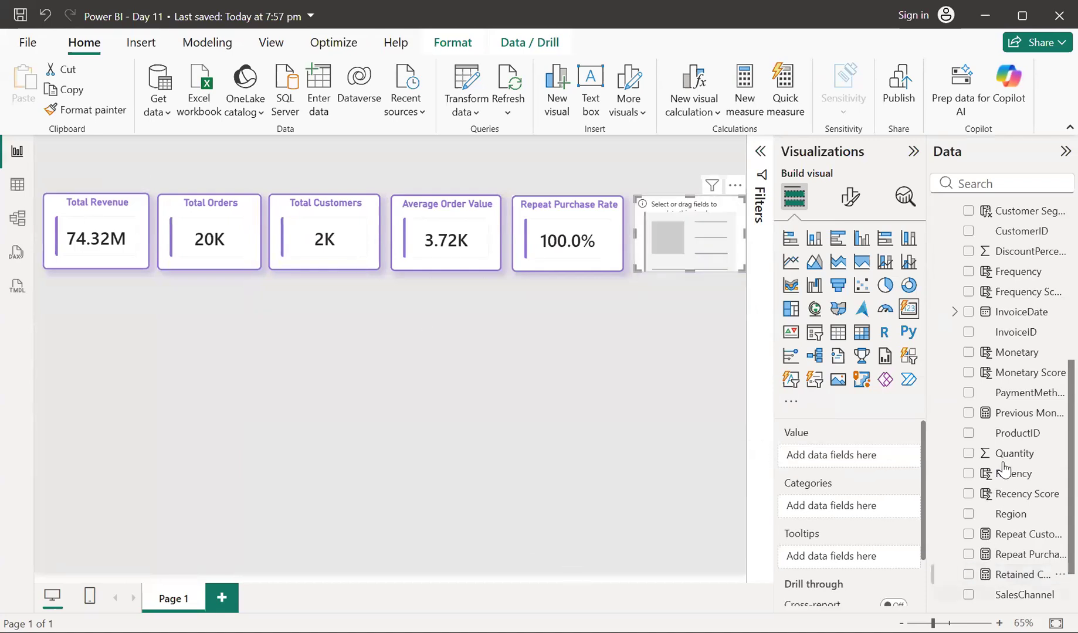
drag(1003, 422, 848, 457)
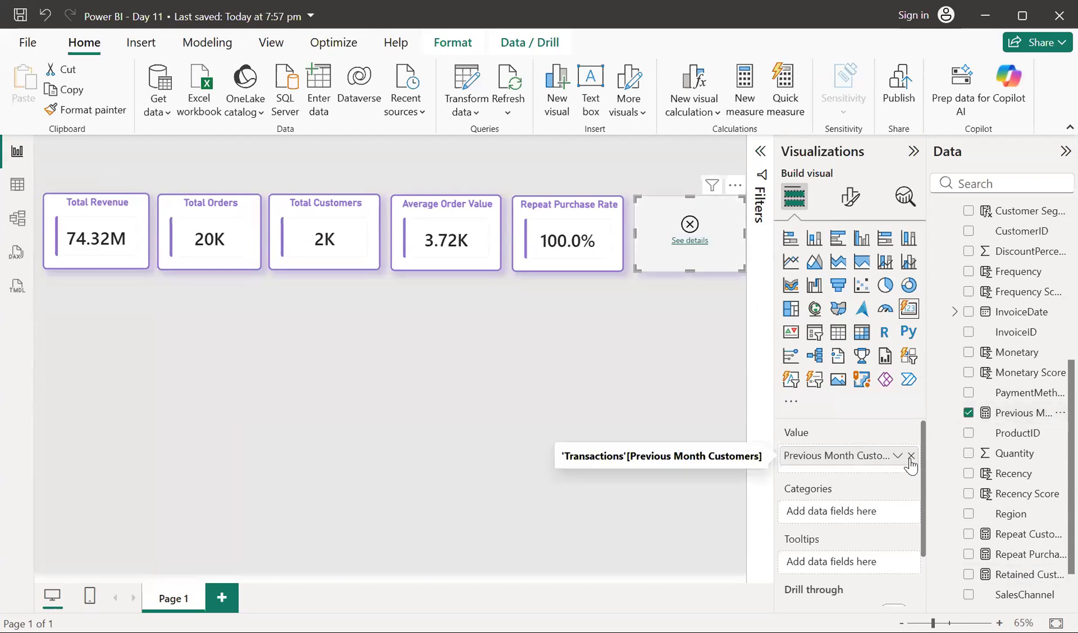
click(909, 454)
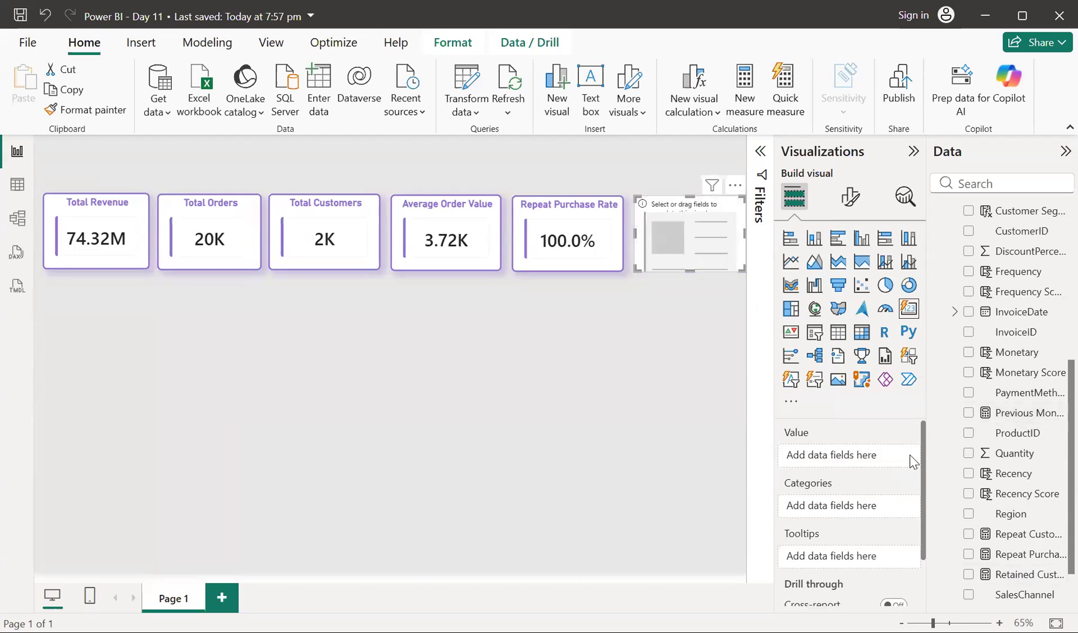
In the Previous Month Customers measure, replace the PREVIOUSMONTH argument with Transactions[YearMonth] and commit the formula
click(16, 191)
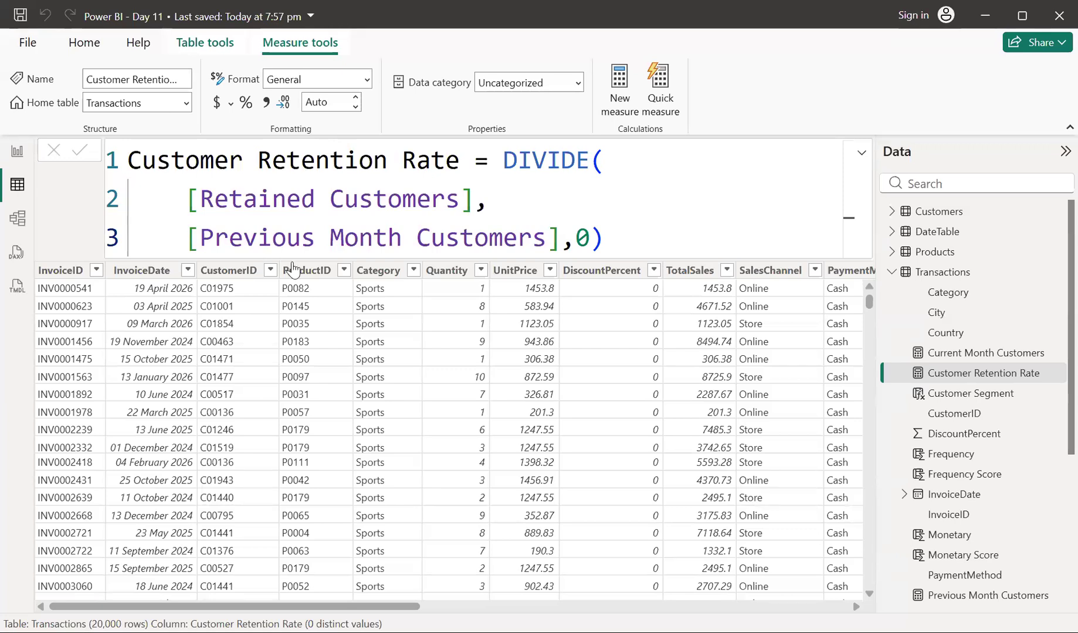
click(968, 596)
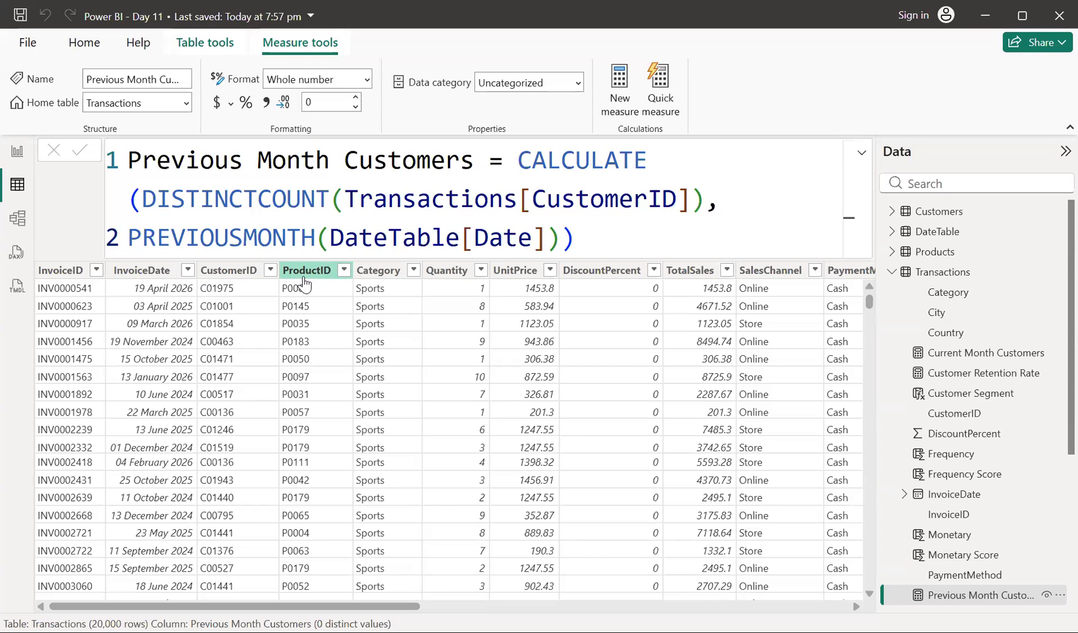
click(544, 235)
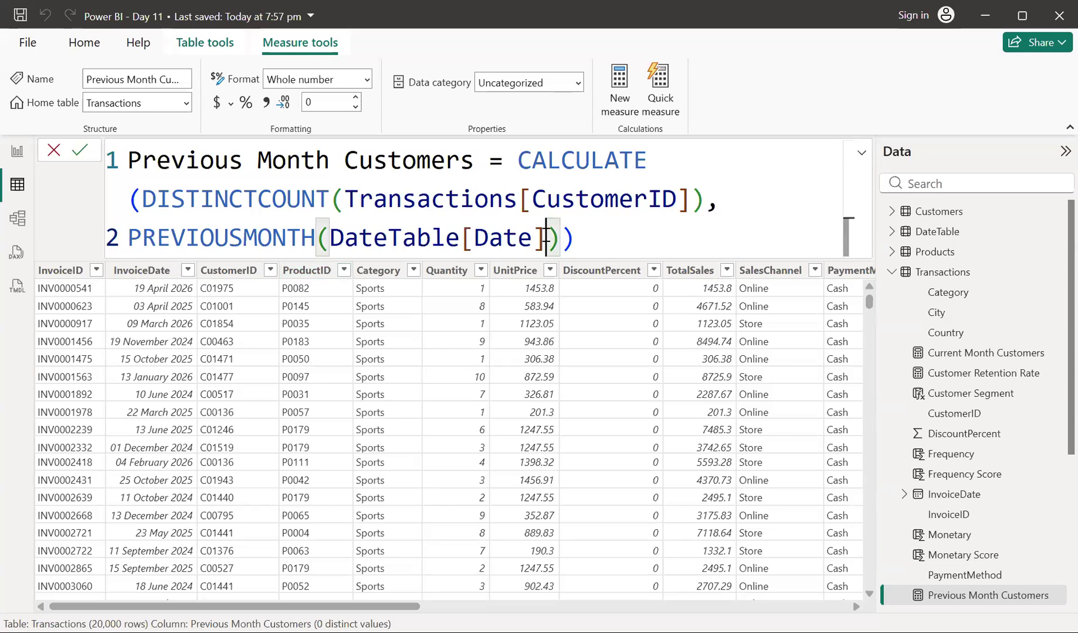
drag(547, 237, 332, 234)
key(BackSpace)
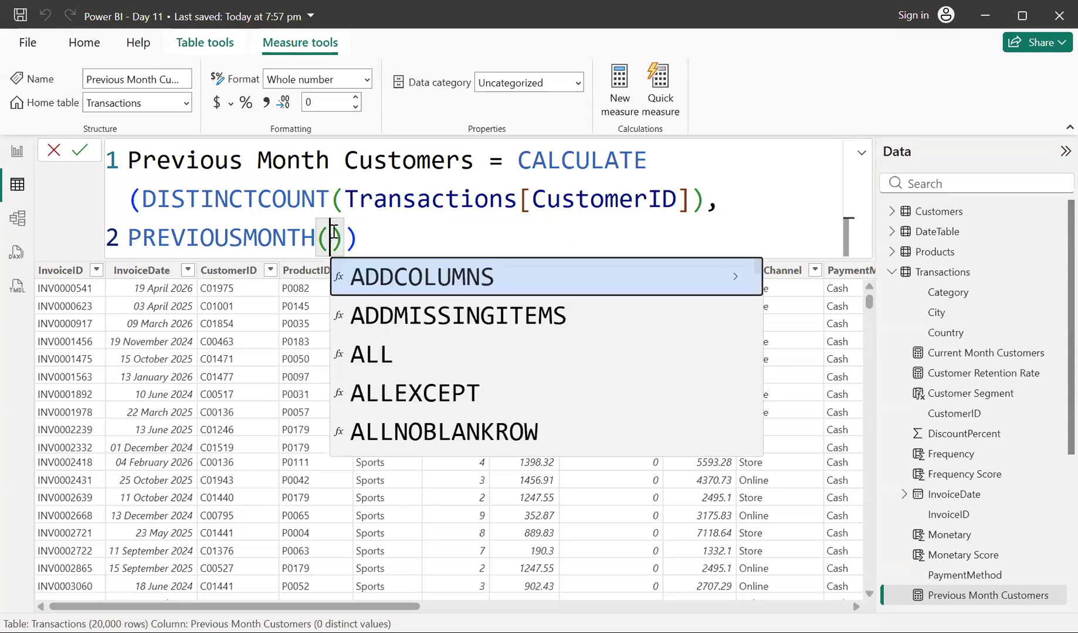
text(tr)
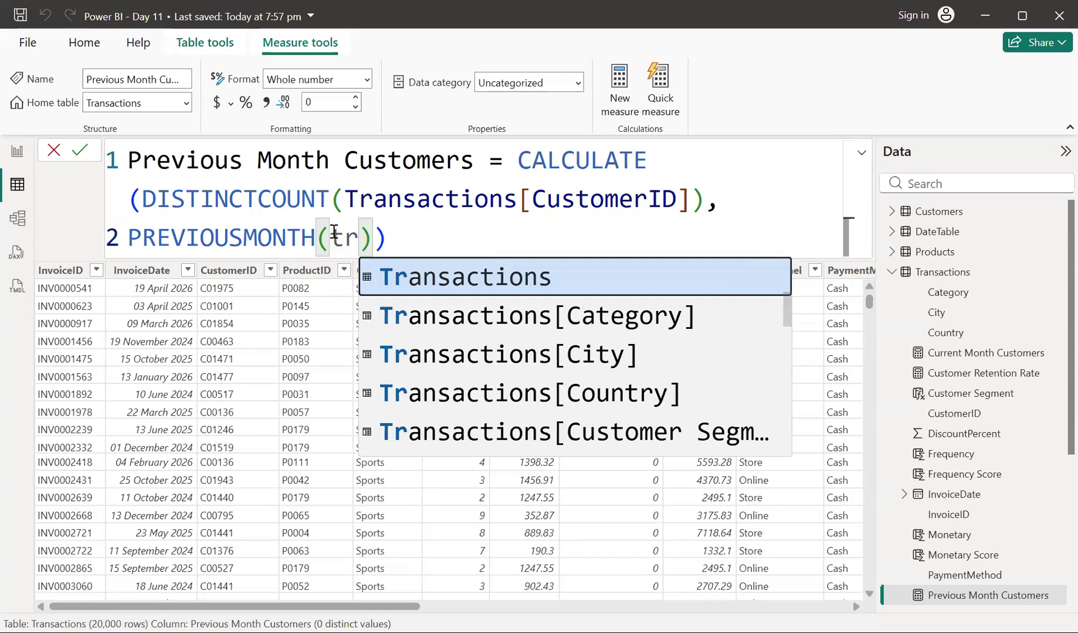
key(Down)
key(Down)
key(Down)
key(Down)
key(Down)
key(Down)
key(Down)
key(Down)
key(Down)
key(Down)
key(Down)
key(Down)
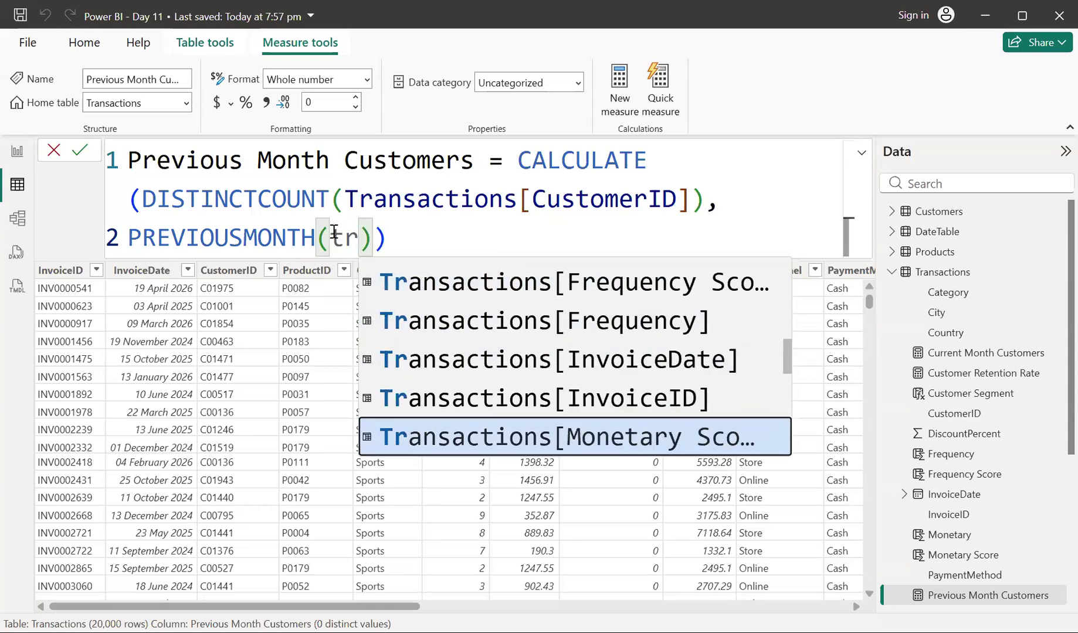
key(Down)
key(Down)
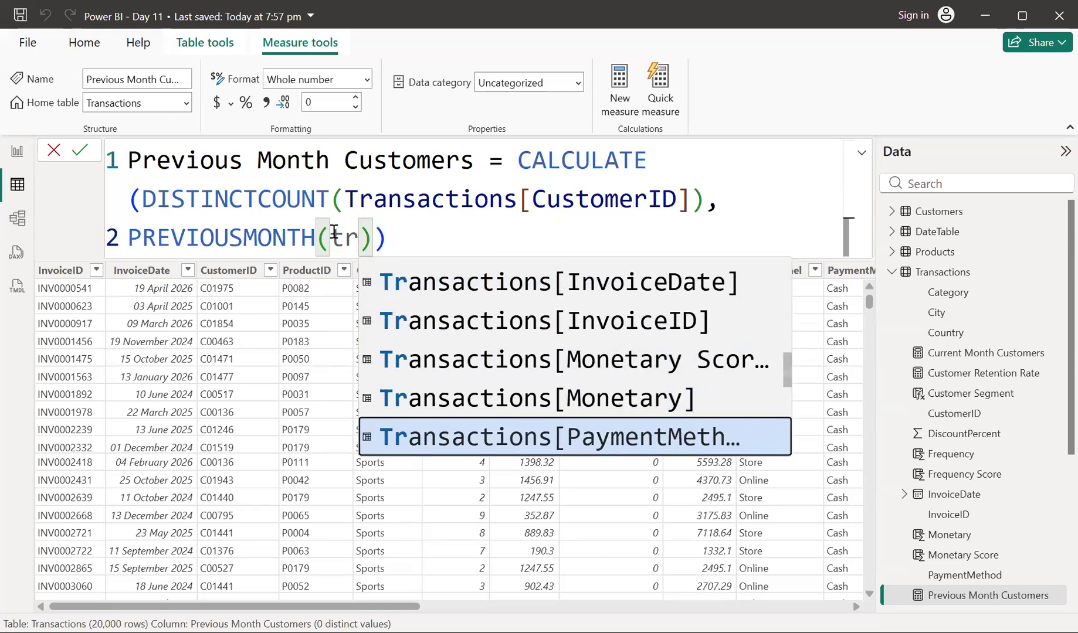
key(Down)
key(Down)
key(Down)
key(Down)
key(Down)
key(Down)
key(Down)
key(Down)
key(Down)
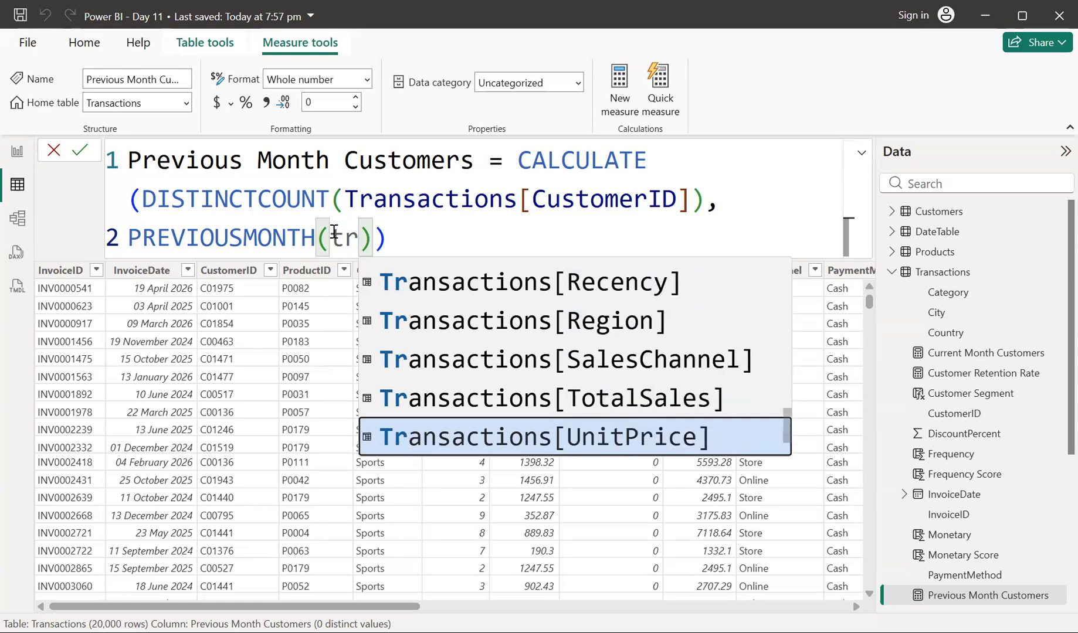
key(Up)
key(Tab)
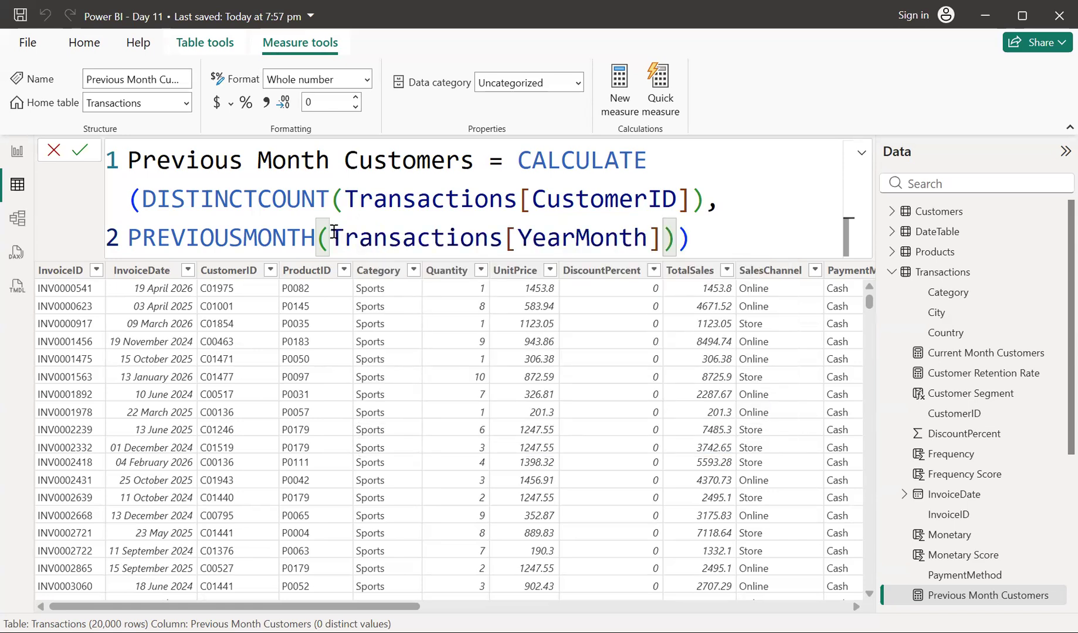
key(Return)
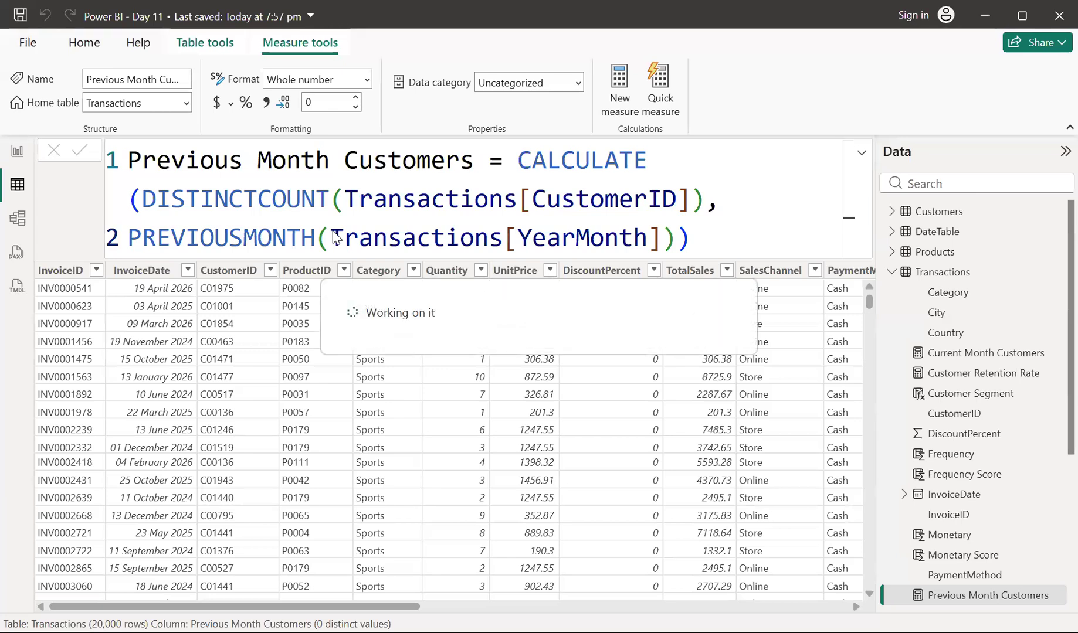
In the report view, test the empty card with Previous Month Customers, and replace that value with Retained Customers
click(16, 152)
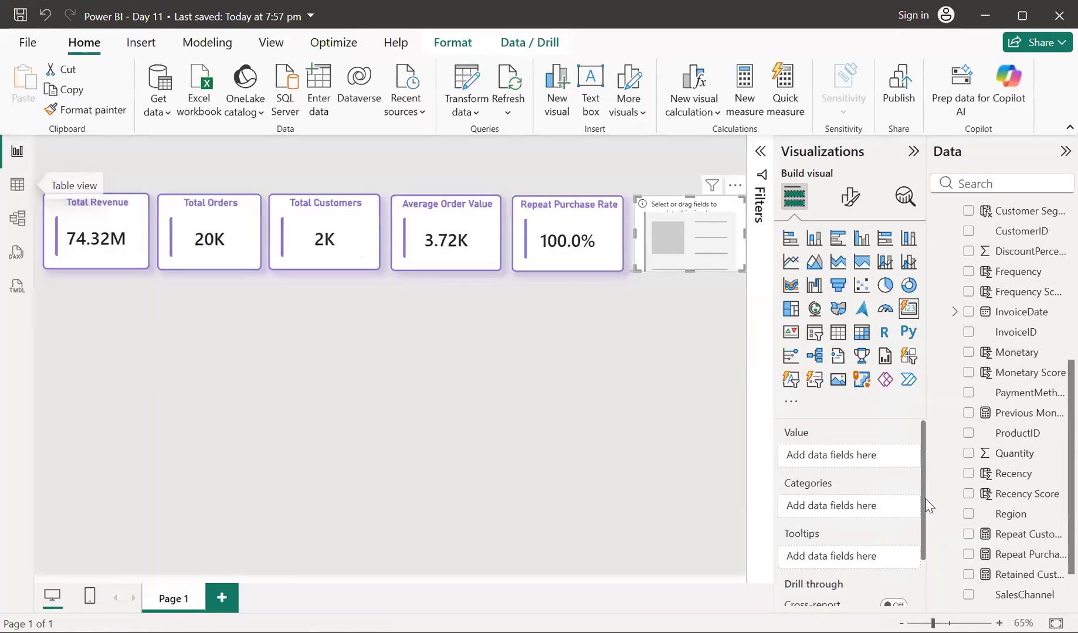
scroll(1016, 593, down, 2)
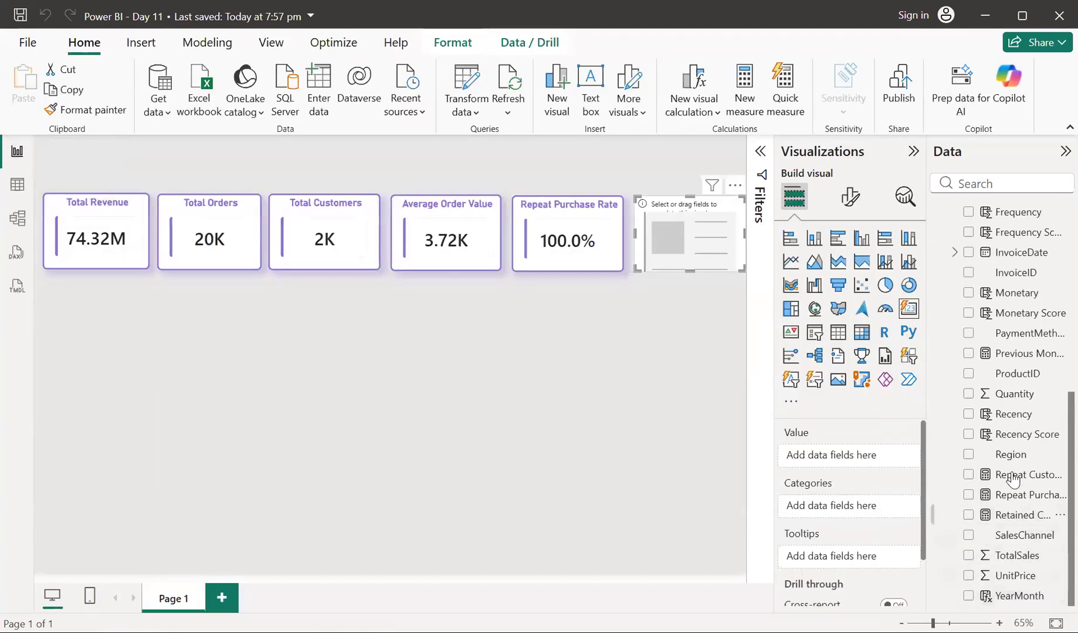
scroll(1017, 439, up, 1)
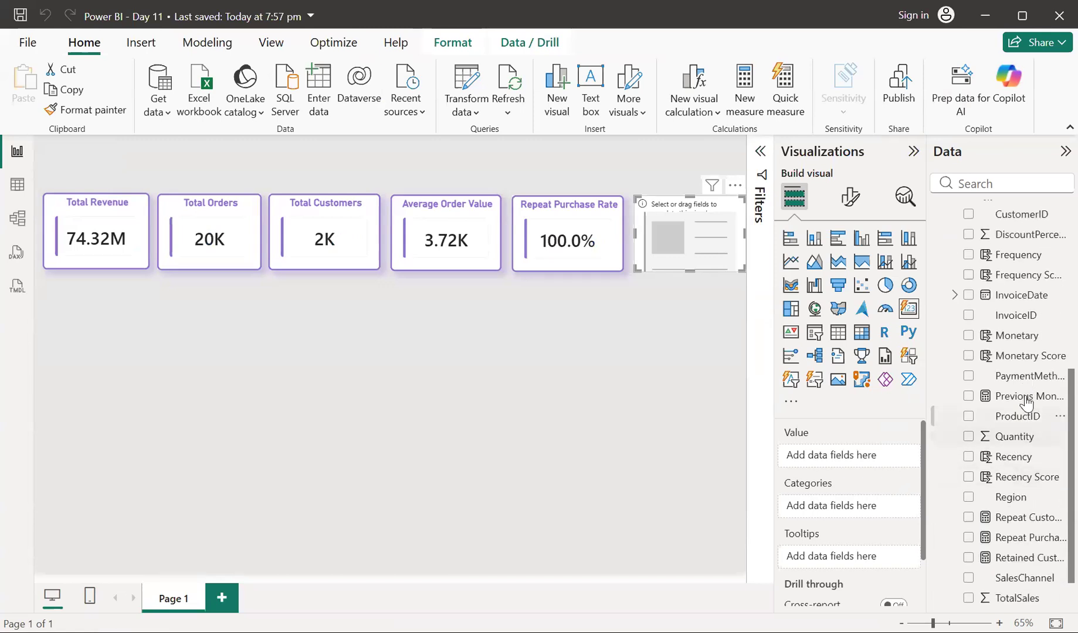
drag(1023, 399, 910, 454)
click(911, 455)
scroll(1003, 578, down, 2)
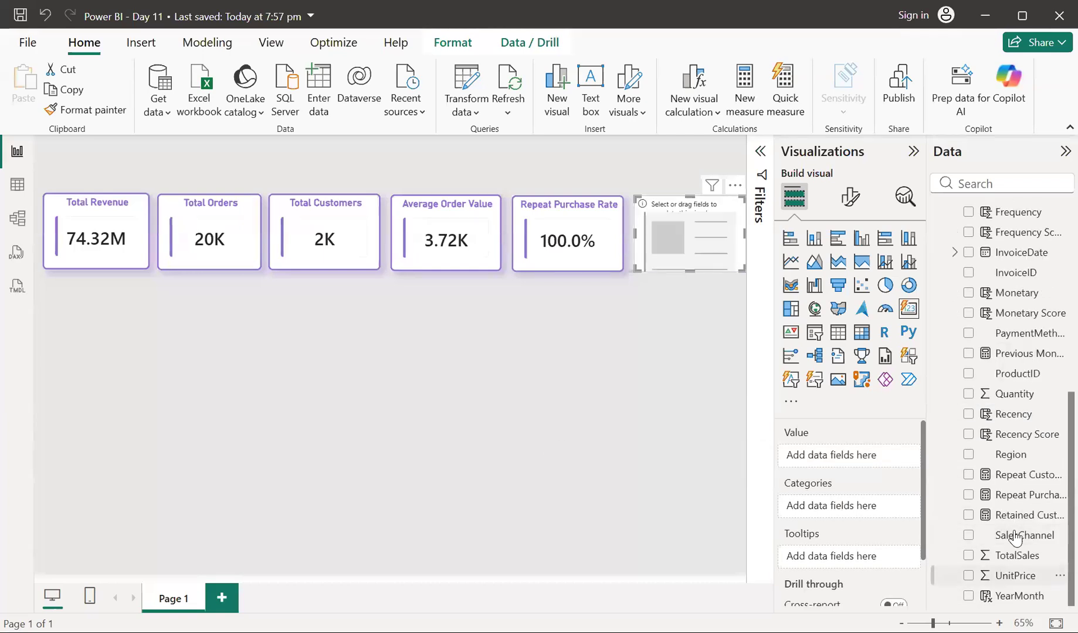
drag(1020, 525, 864, 469)
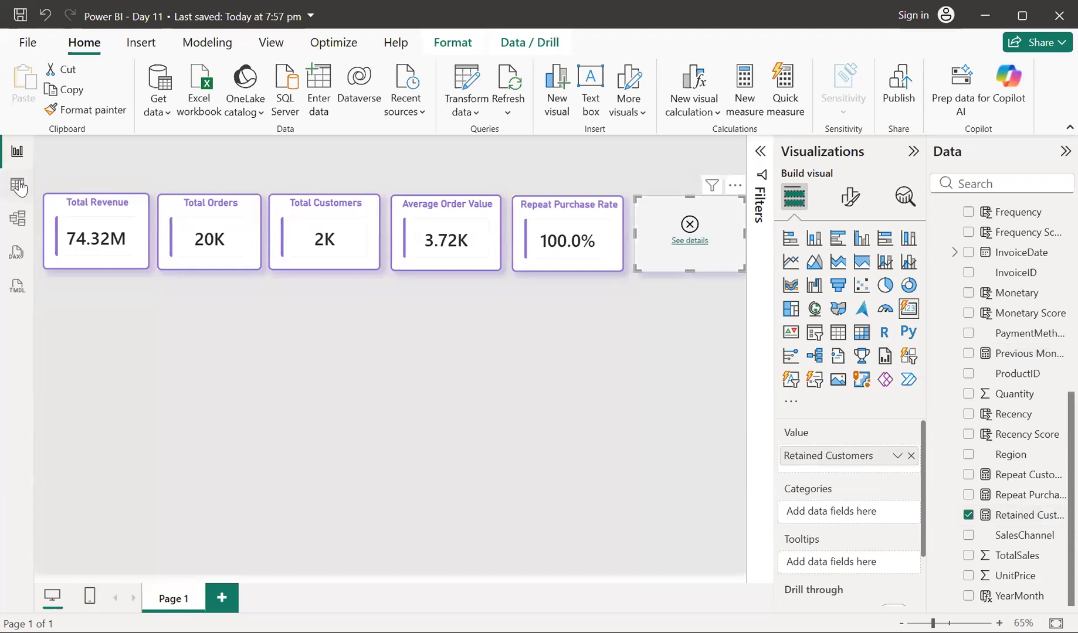
Inspect the Date column of DateTable and its data type in the table view, and compare with the report
click(17, 184)
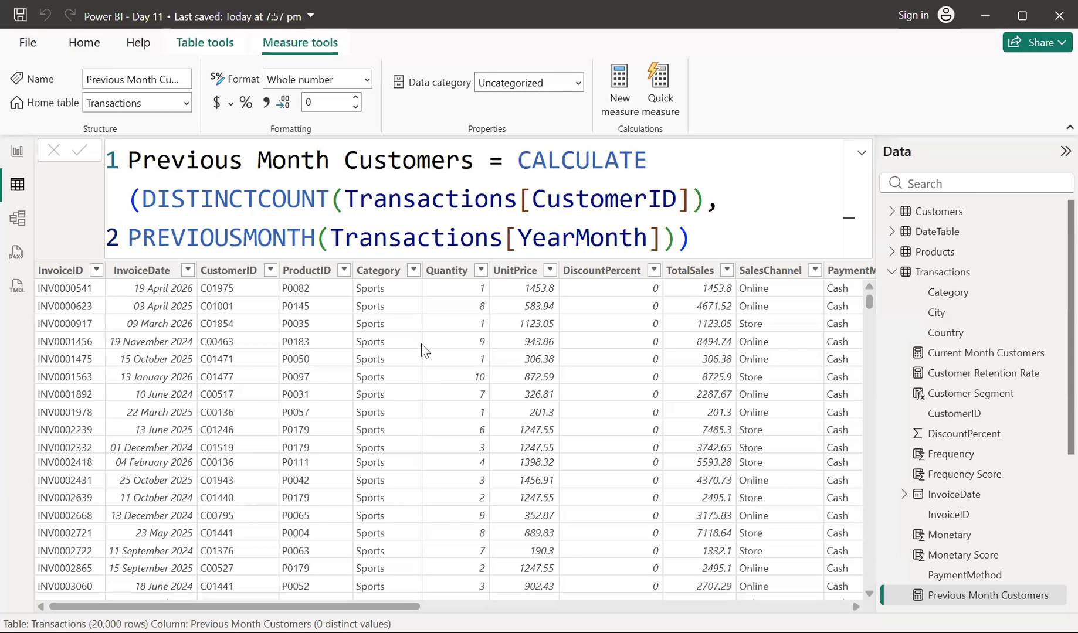
click(932, 235)
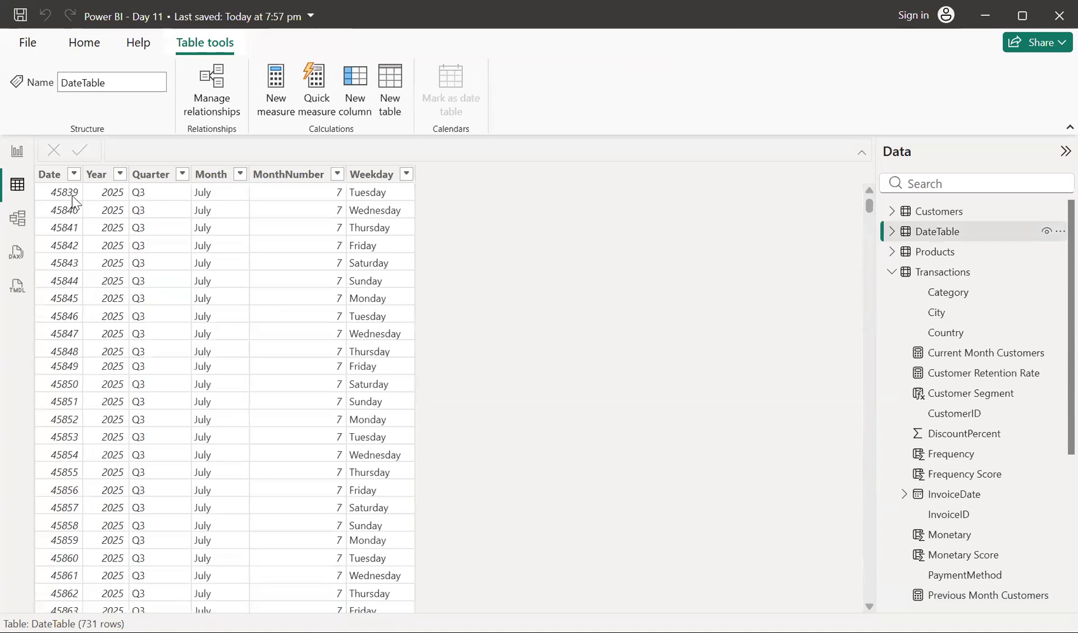
click(52, 180)
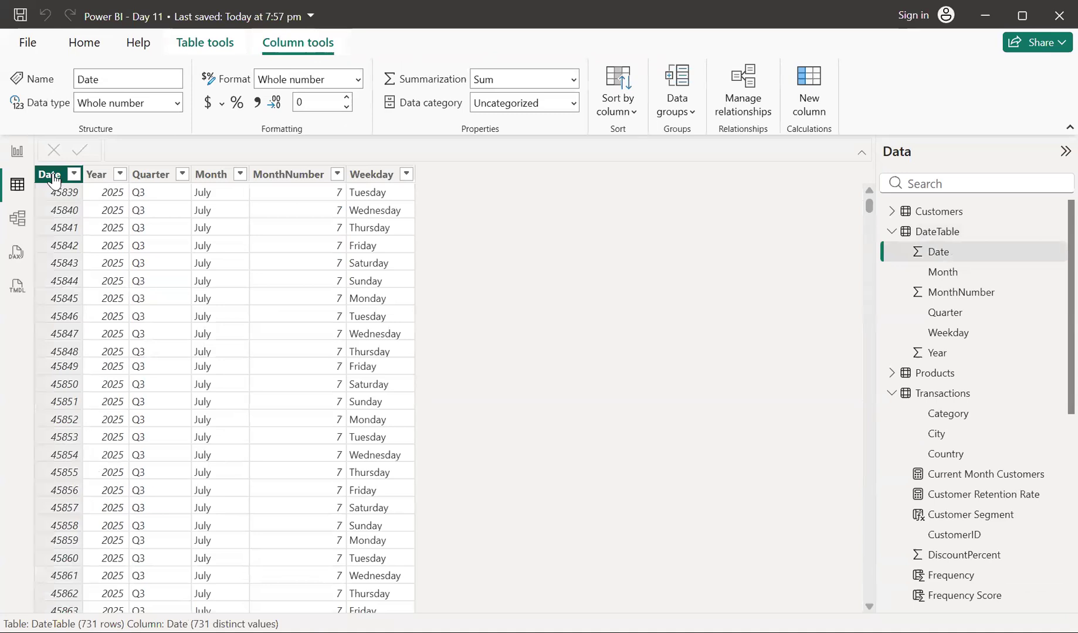
click(21, 162)
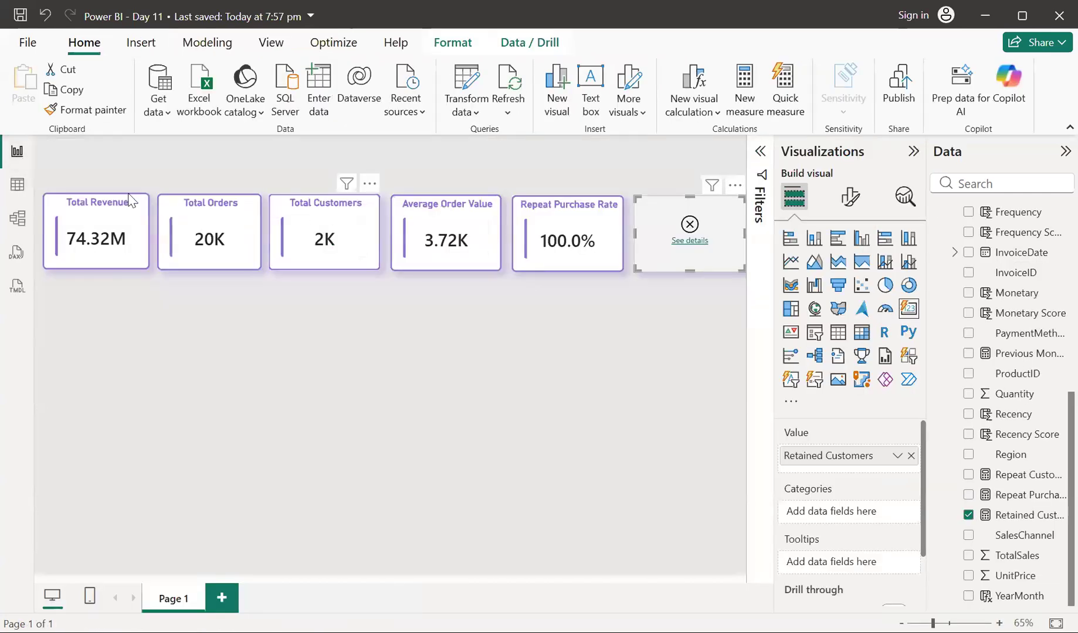
click(16, 192)
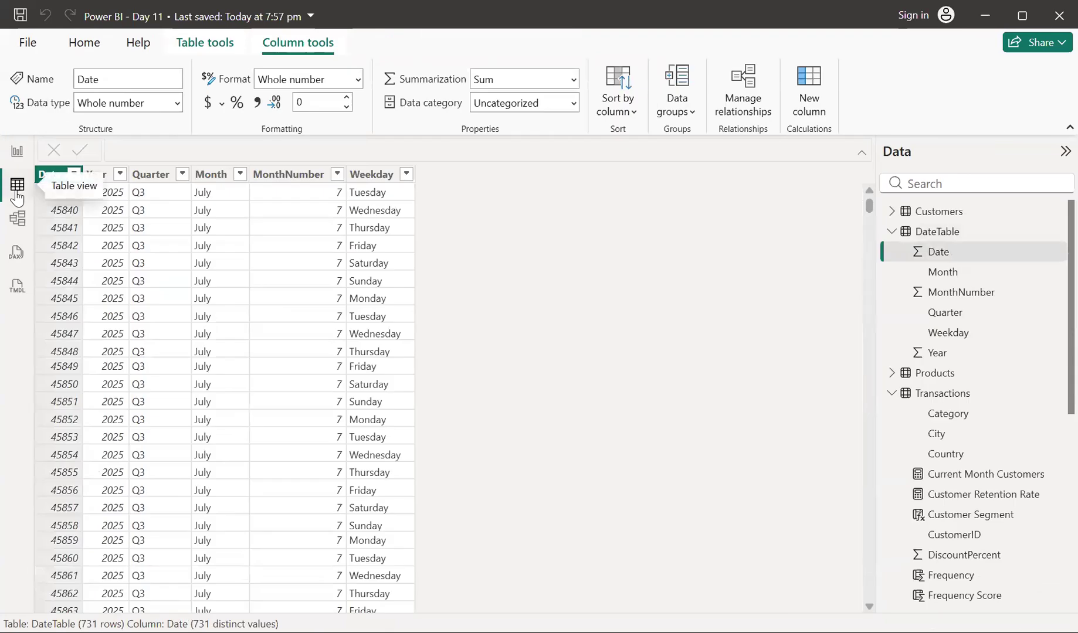
click(17, 151)
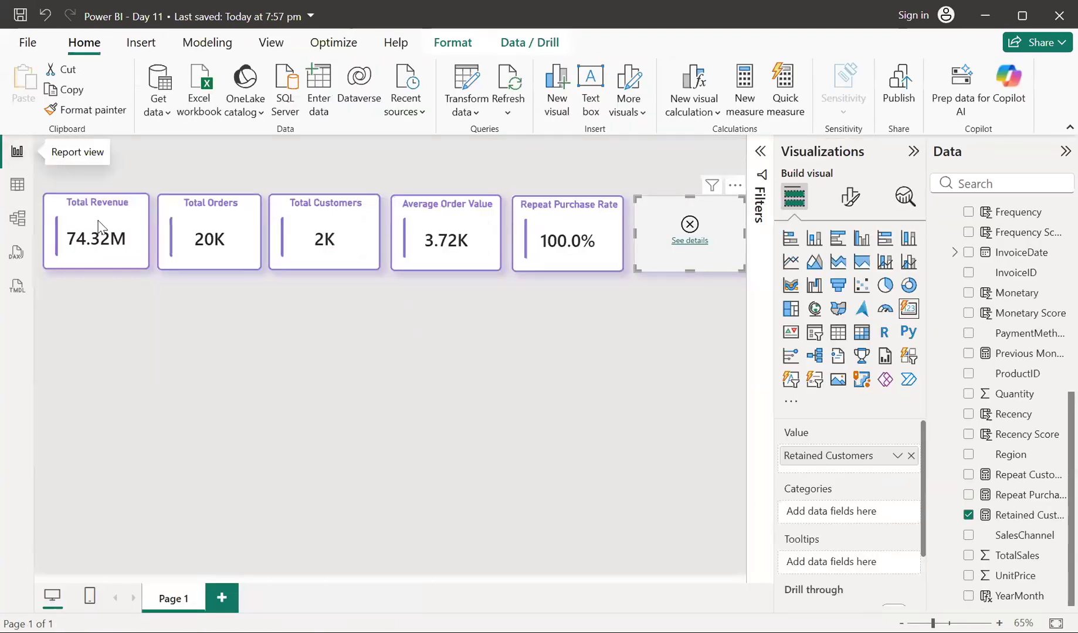
click(17, 186)
Examine the Transactions table's columns and the formula of the Previous Month Customers measure
scroll(1004, 482, down, 6)
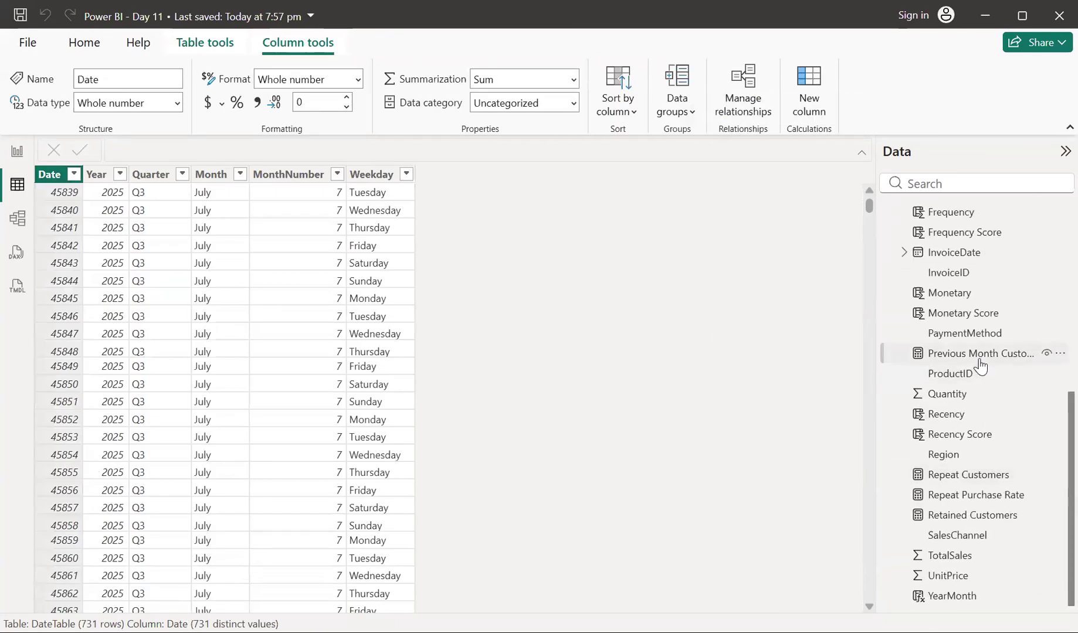
scroll(966, 381, up, 3)
scroll(967, 384, up, 2)
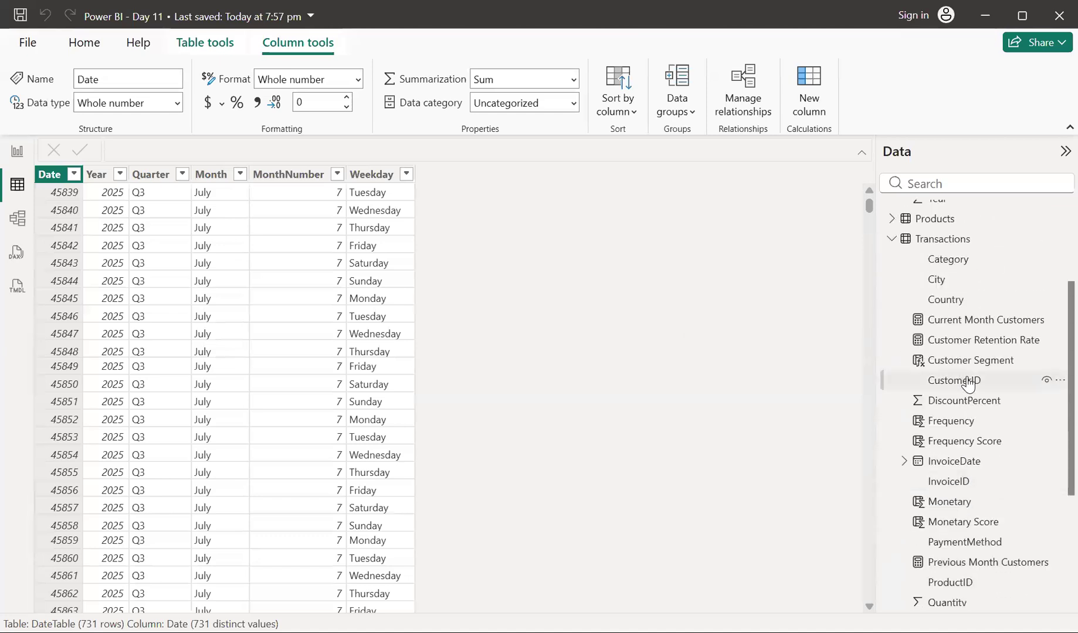
scroll(967, 384, up, 2)
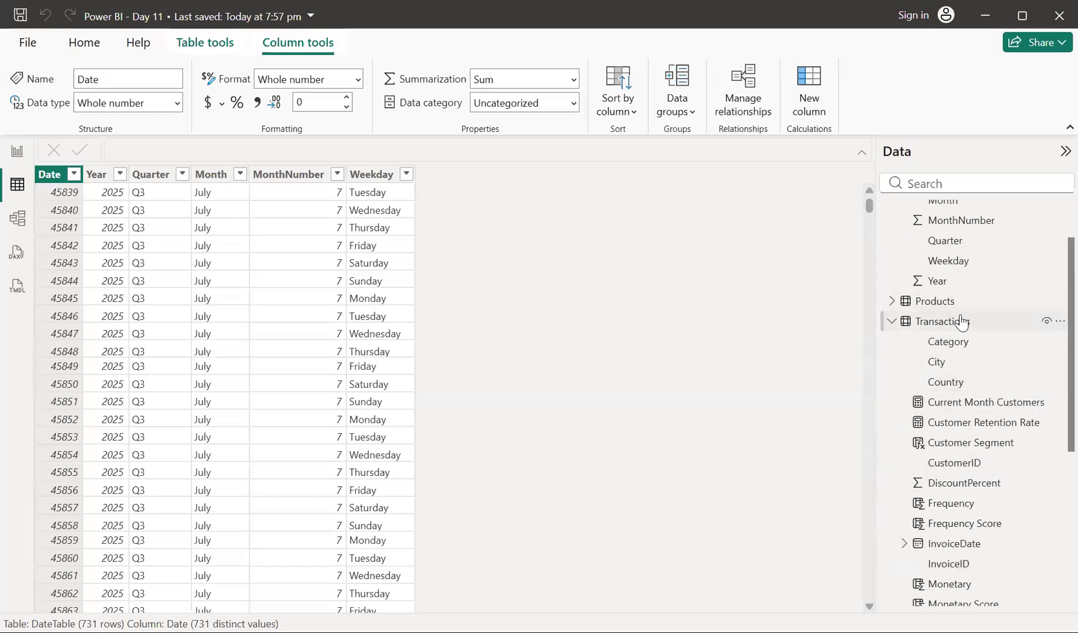
click(961, 323)
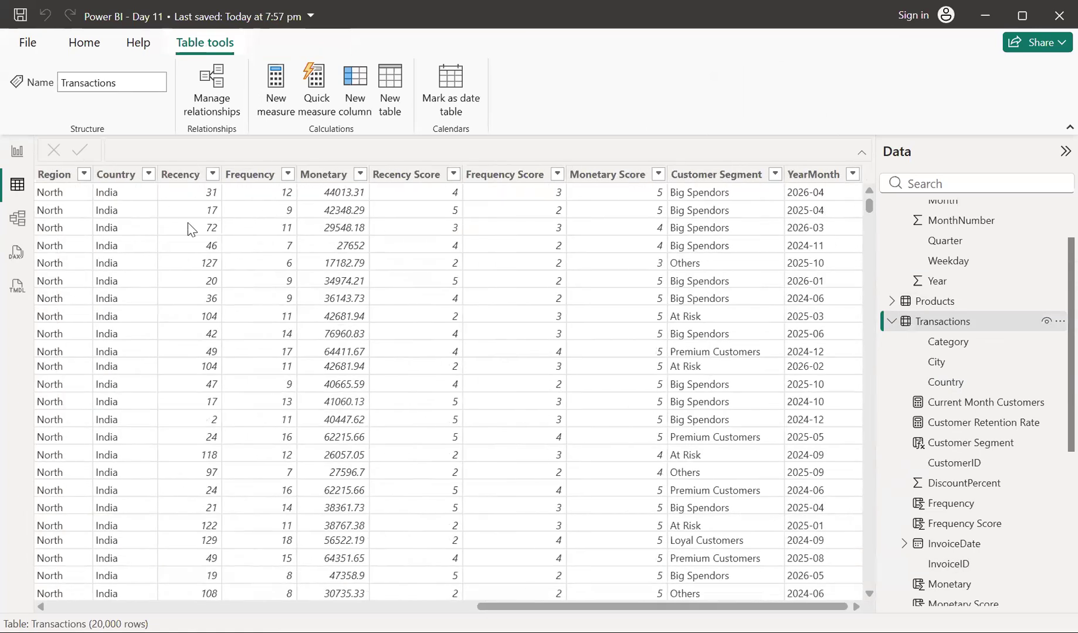
scroll(981, 585, down, 6)
scroll(982, 557, up, 1)
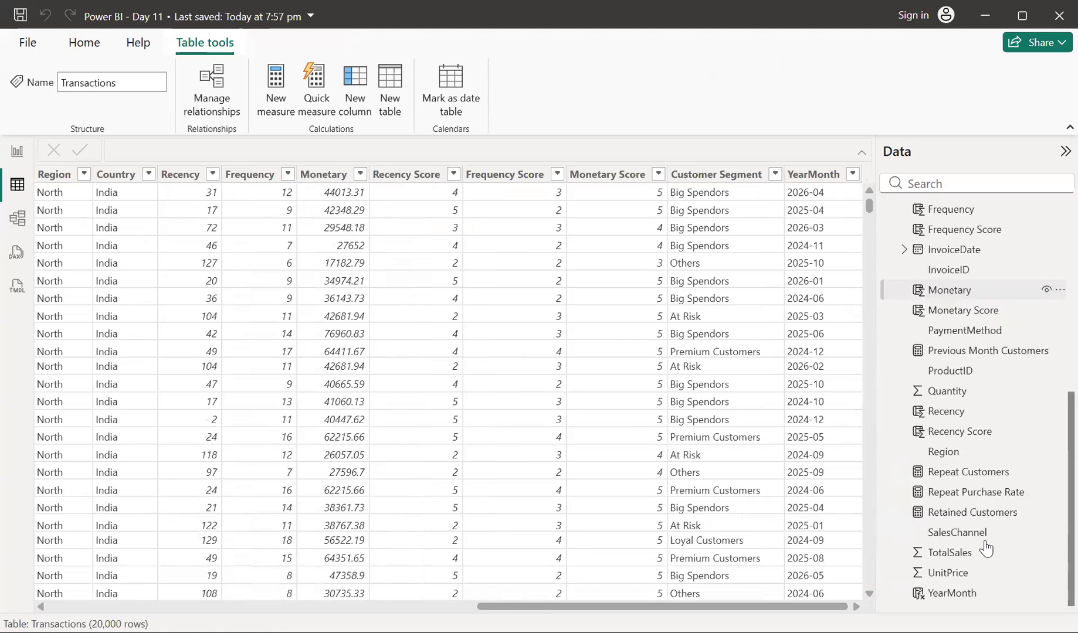
click(990, 354)
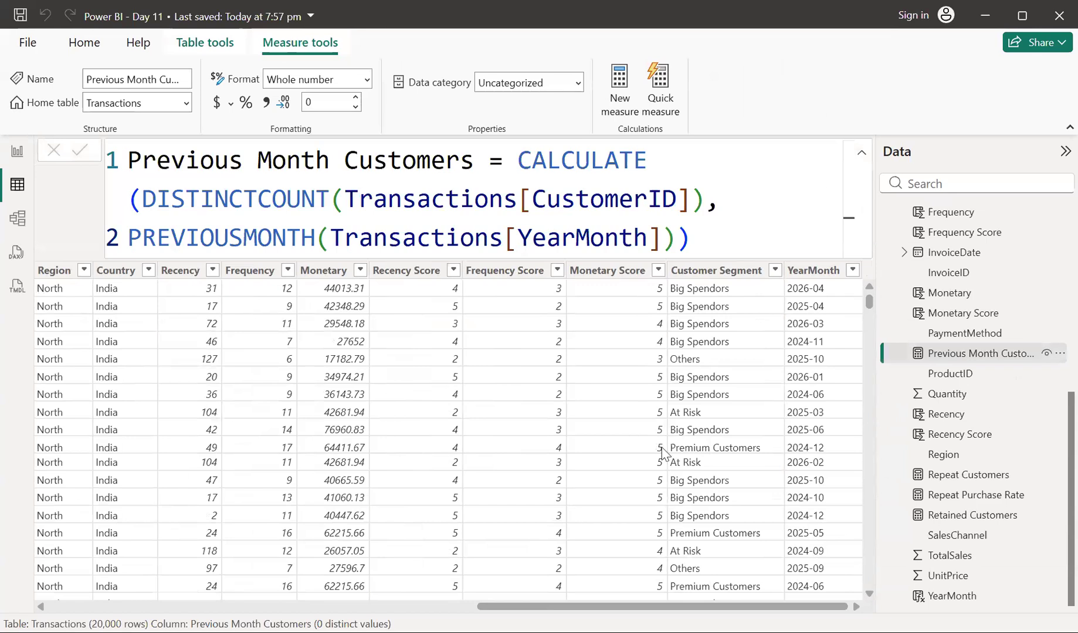
In the Retained Customers measure, replace the PREVIOUSMONTH argument with Transactions[YearMonth], commit it, and retest the measure on the report card
click(955, 521)
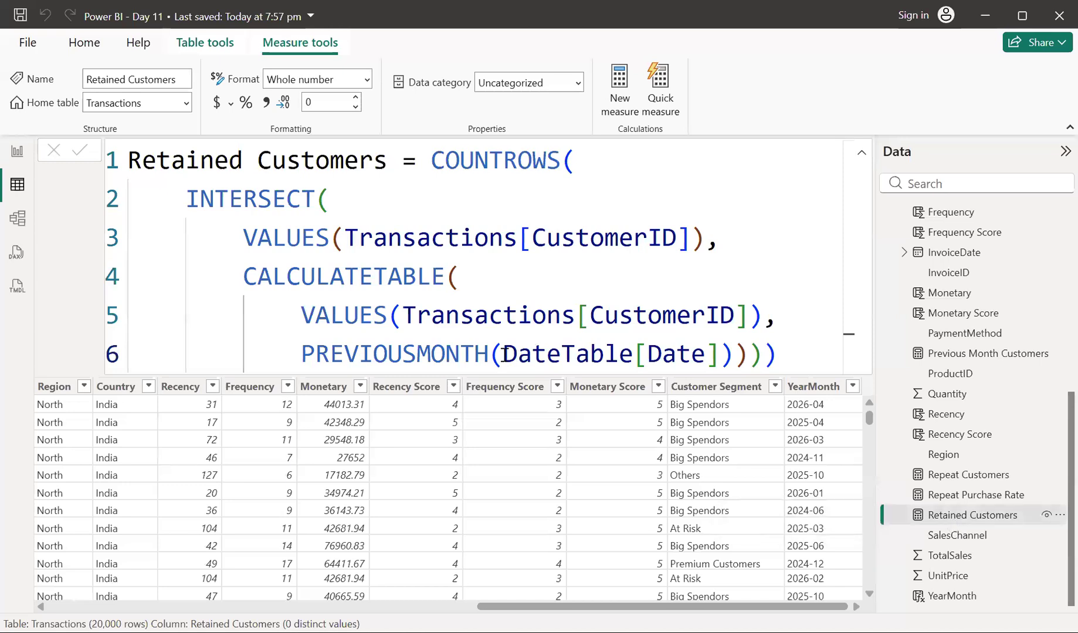
drag(503, 353, 720, 353)
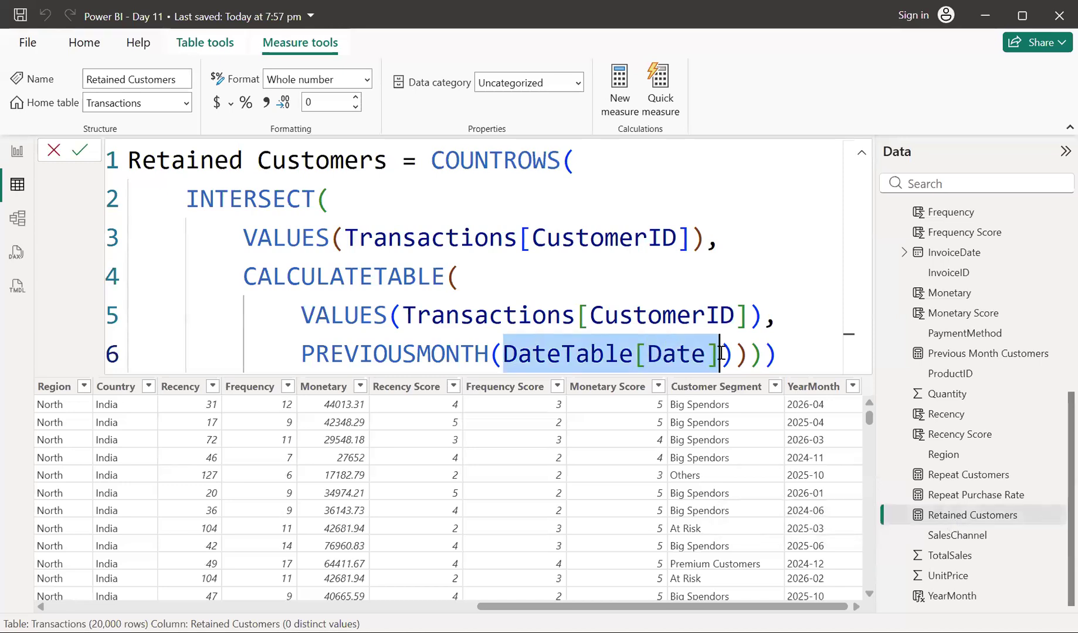
key(BackSpace)
text(tr)
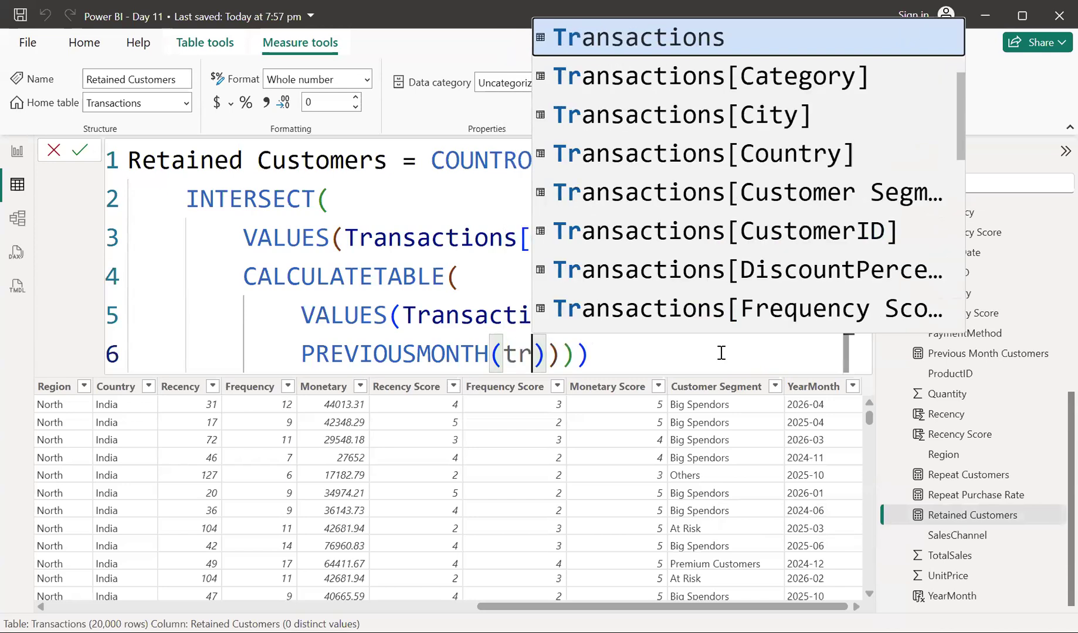
text(a)
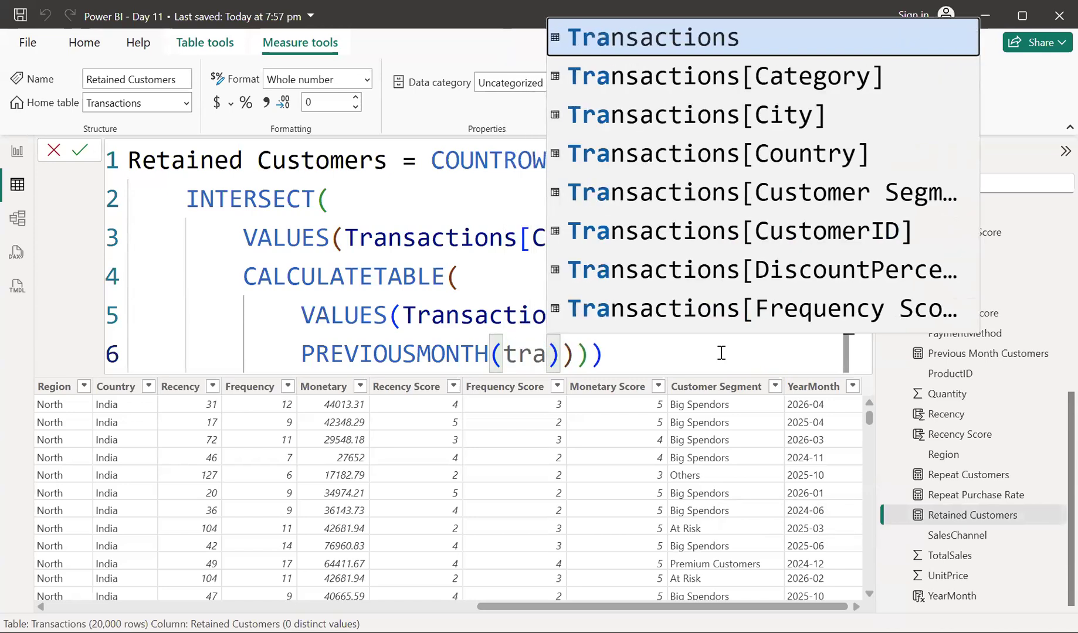
key(Down)
key(Down)
key(Down)
key(Down)
key(Down)
key(Down)
key(Down)
key(Down)
key(Down)
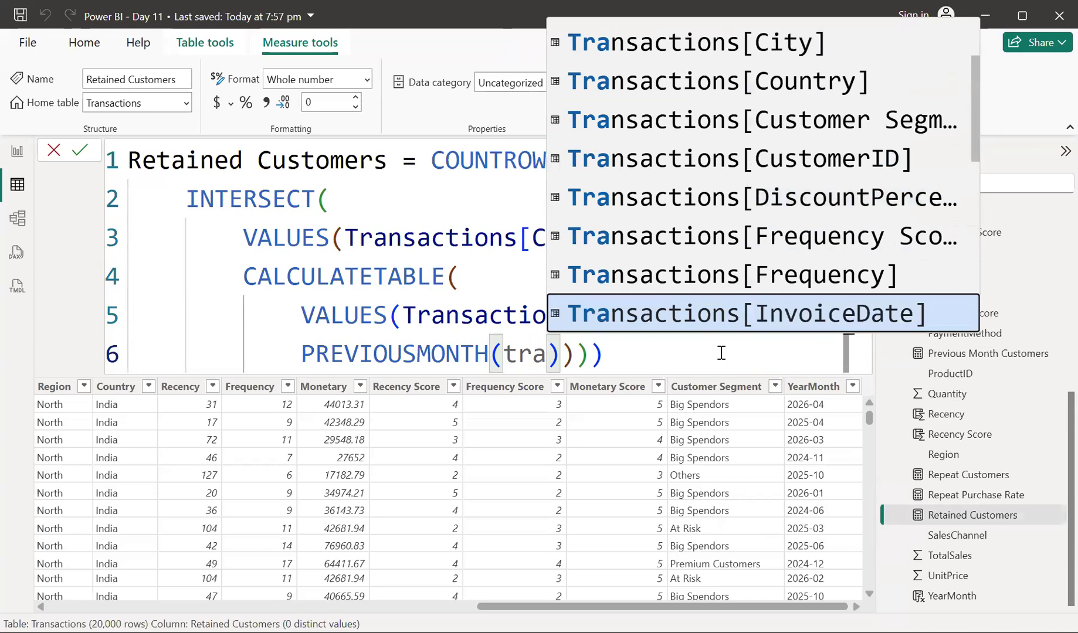
key(Down)
key(Down)
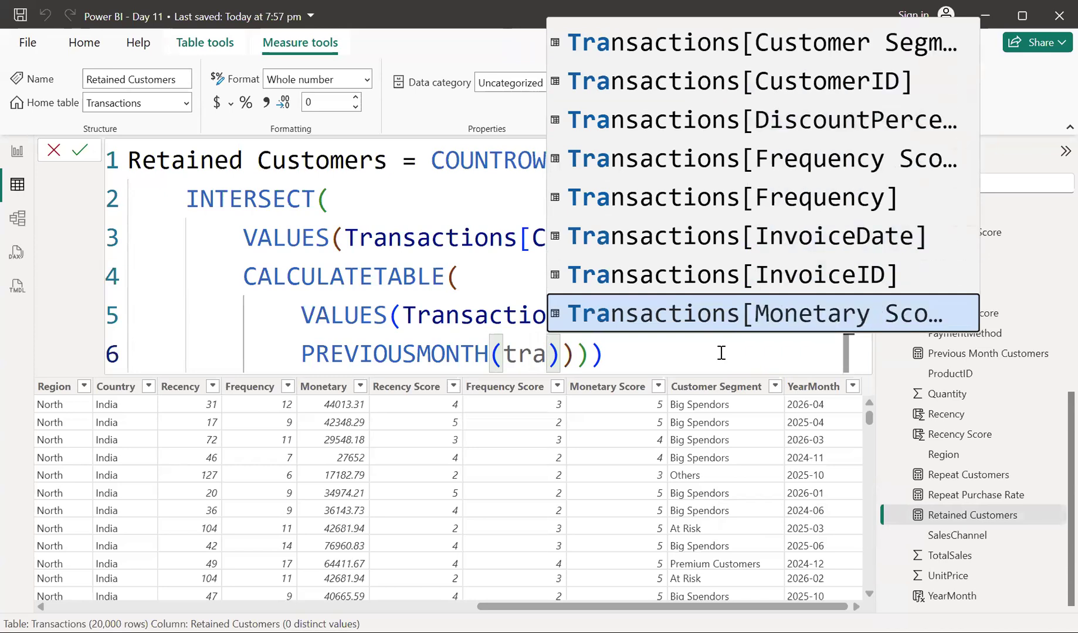
key(Down)
key(Down)
key(Down)
key(Down)
key(Down)
key(Down)
key(Down)
key(Down)
key(Down)
key(Down)
key(Down)
key(Down)
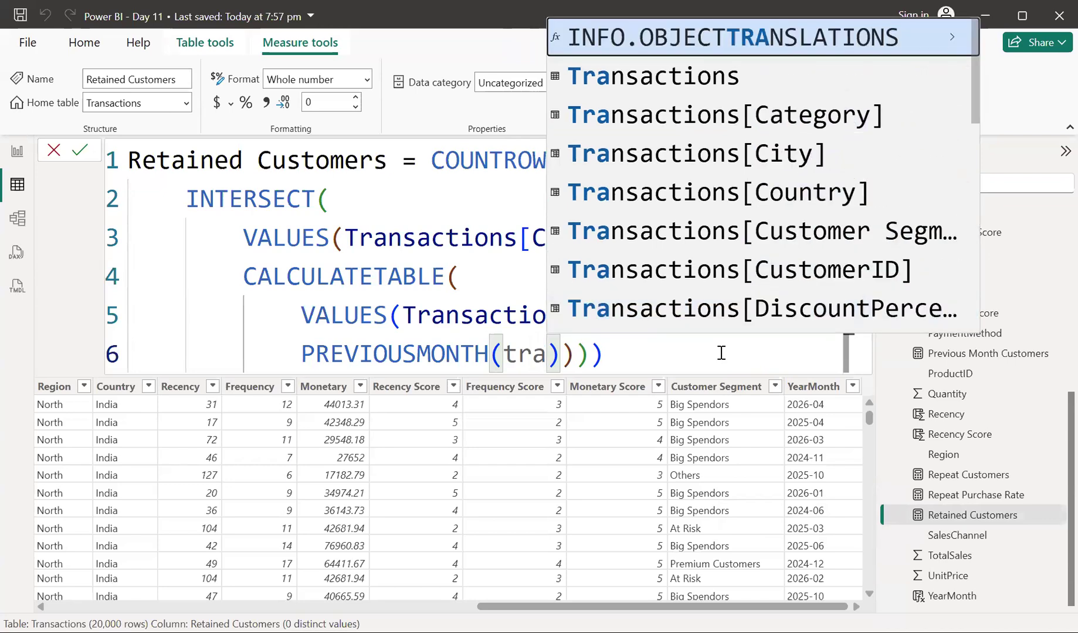
key(Down)
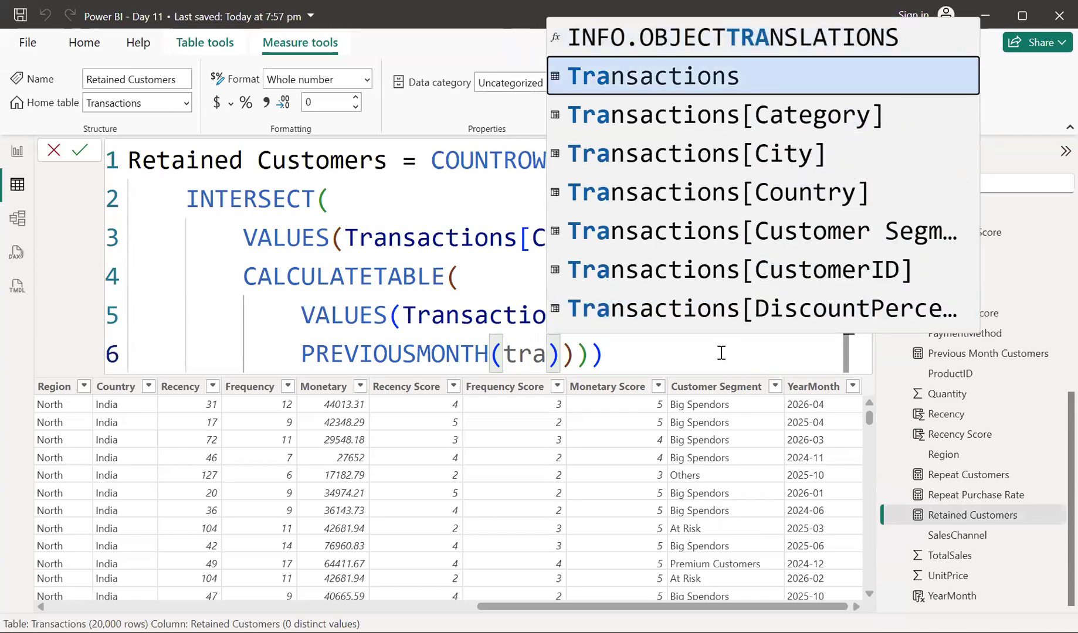
key(Down)
key(Down)
key(Down)
key(Down)
key(Down)
key(Down)
key(Down)
key(Down)
key(Down)
key(Down)
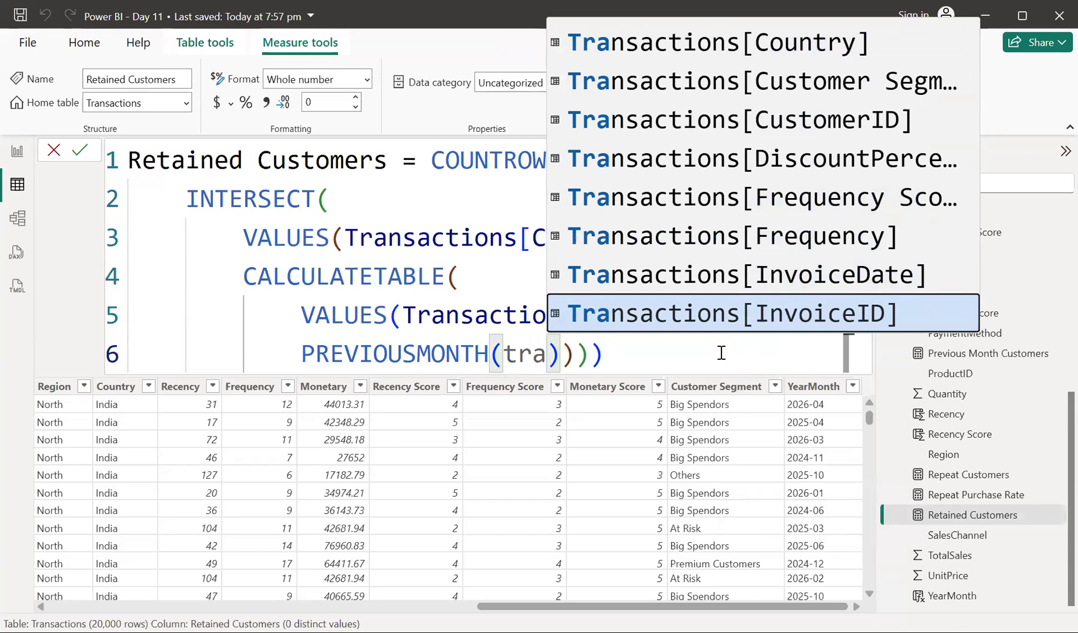
key(Down)
key(Down)
key(Down)
key(Down)
key(Down)
key(Down)
key(Down)
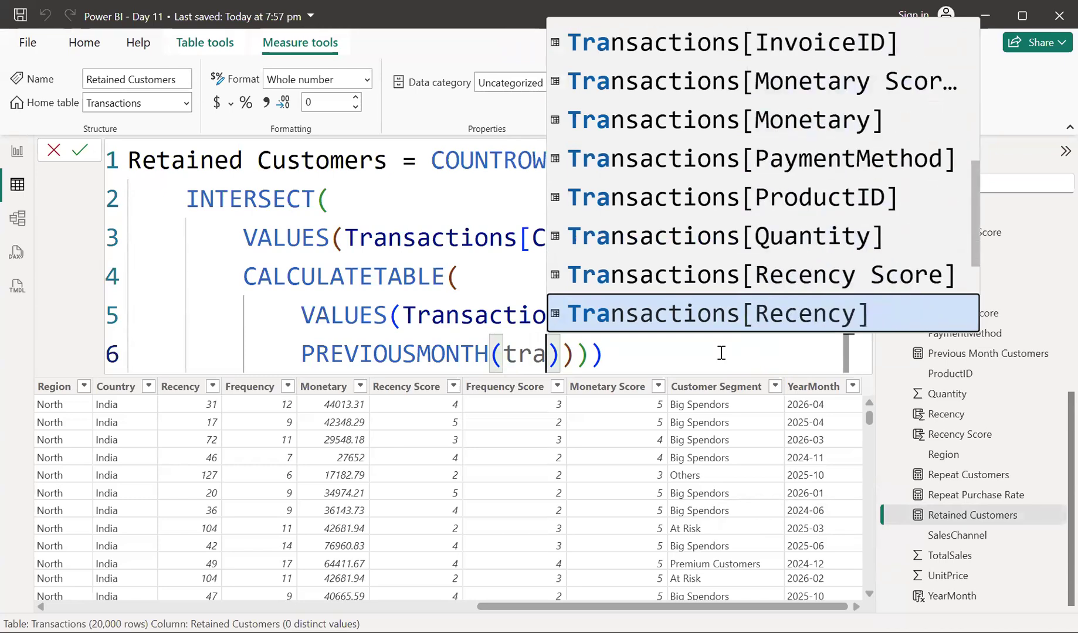
key(Down)
key(Down)
key(Down)
key(Down)
key(Down)
key(Down)
key(Up)
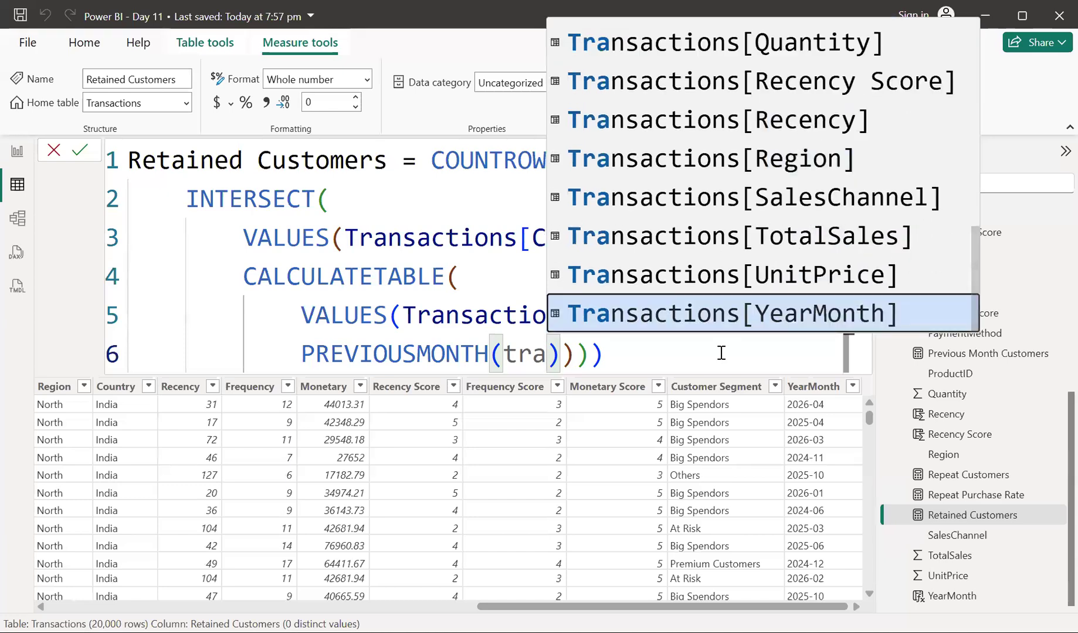
key(Tab)
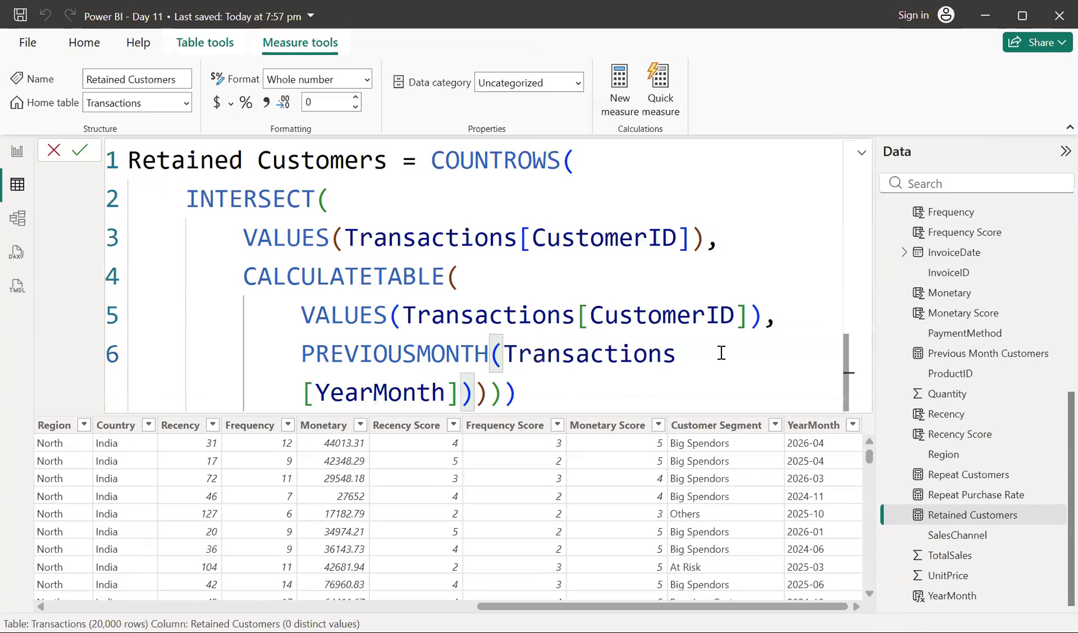
key(Return)
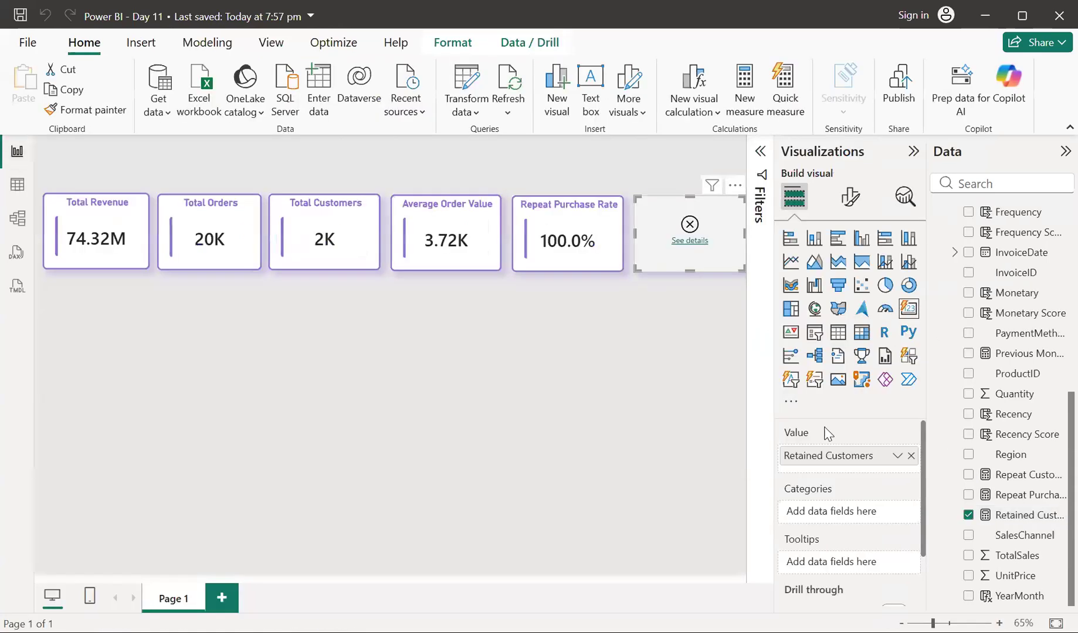
click(908, 457)
drag(1008, 517, 879, 449)
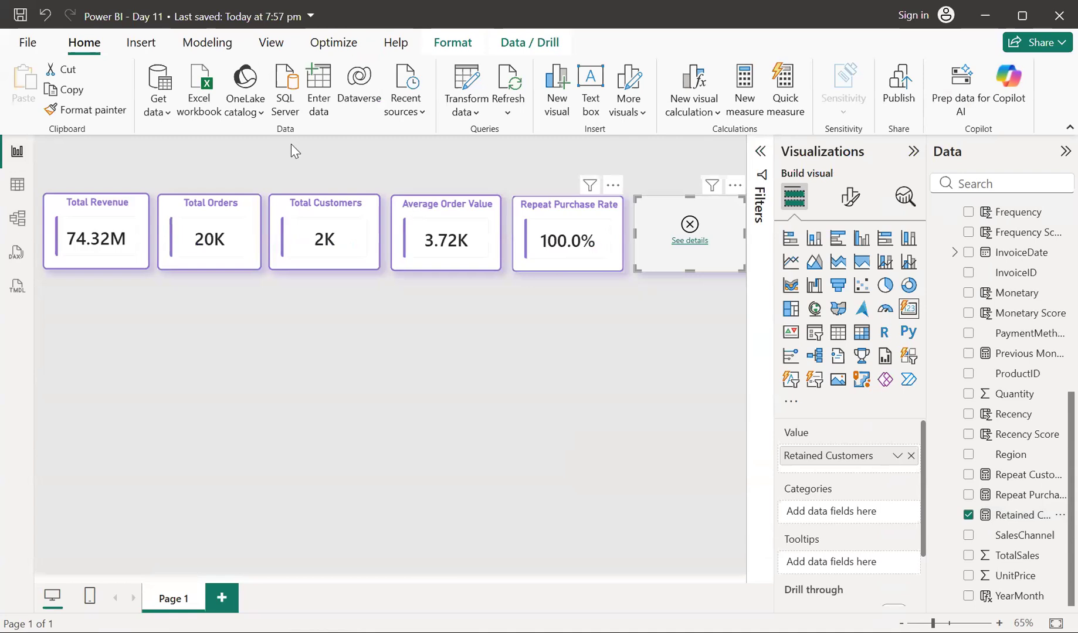
In Power Query, change the date column's data type to Date, replacing the existing type conversion, and apply the query changes
click(467, 109)
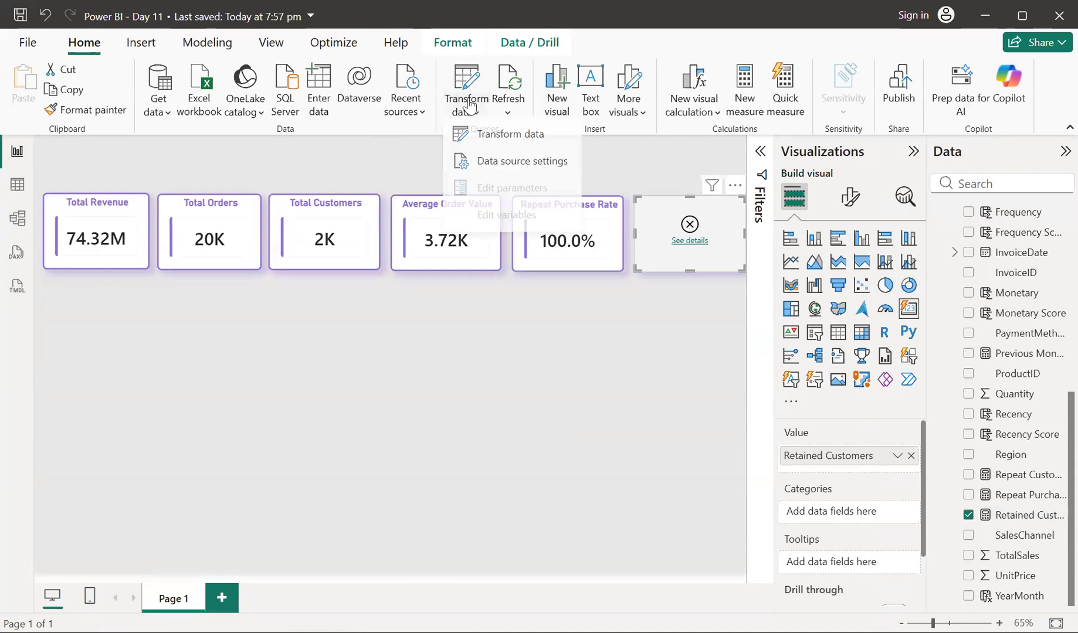
click(499, 141)
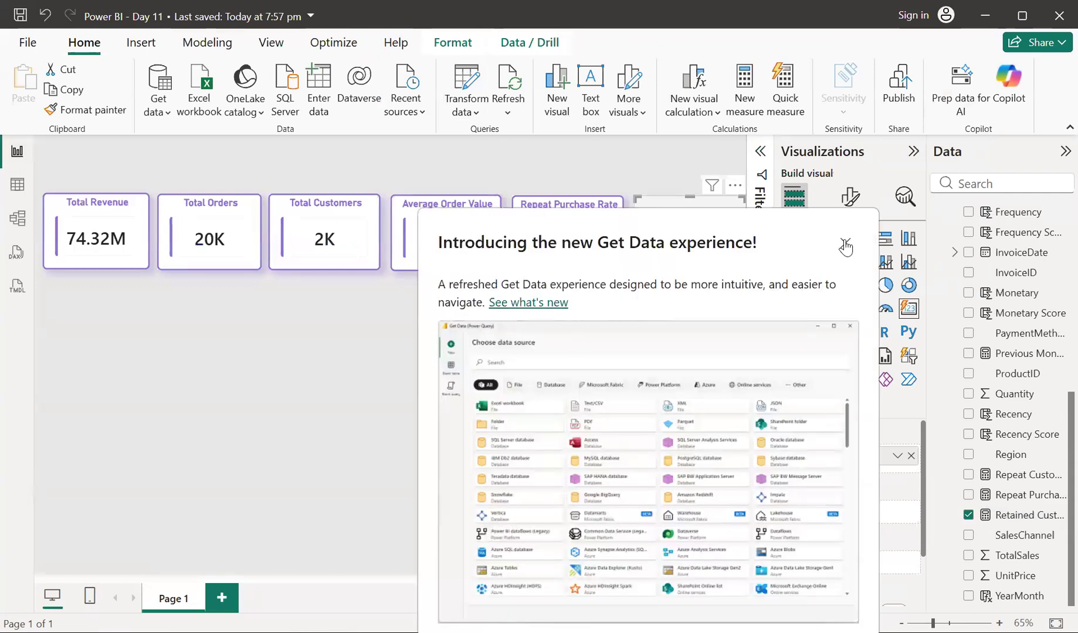
click(481, 91)
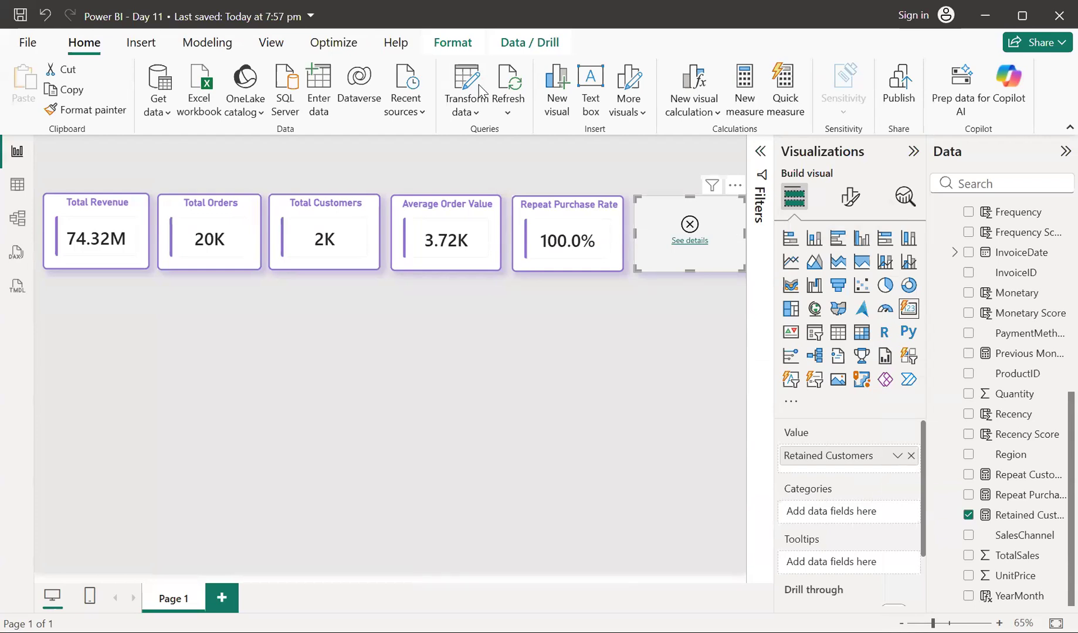
click(189, 185)
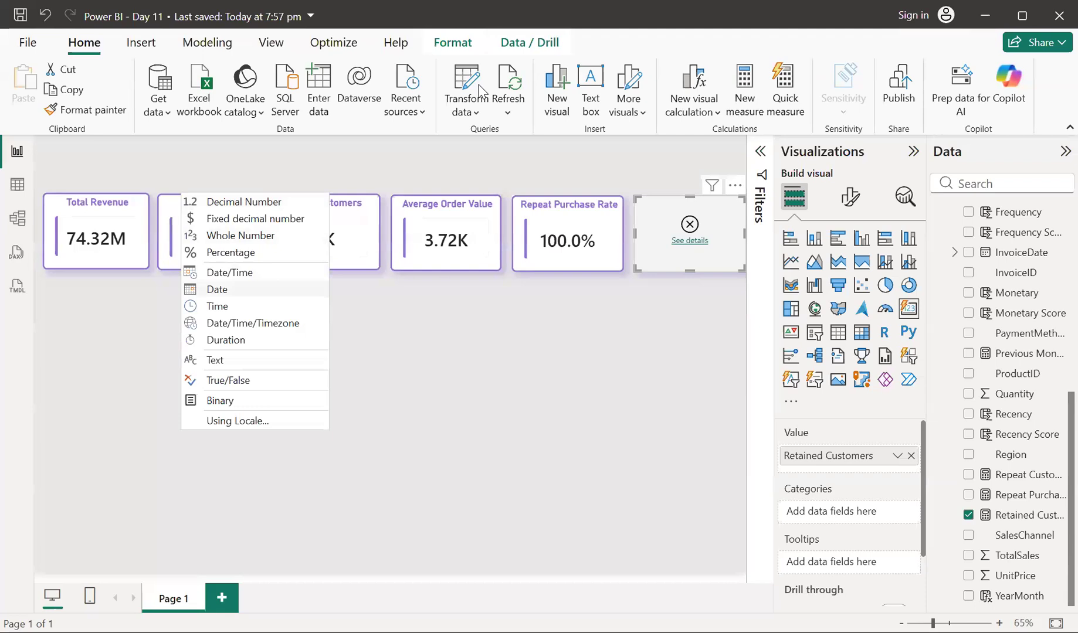
click(217, 289)
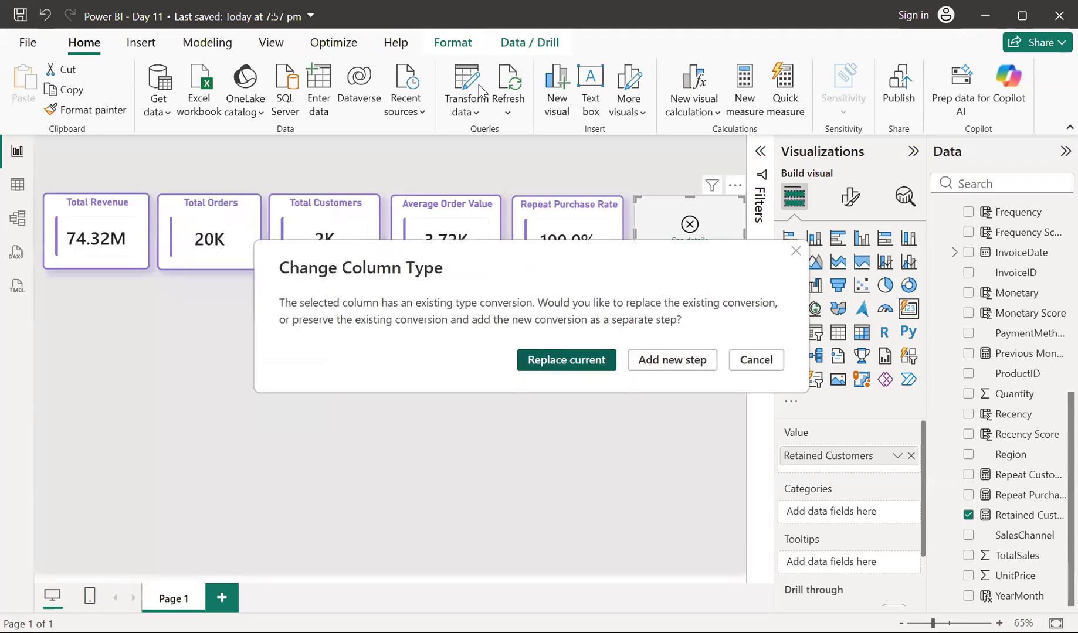
click(566, 359)
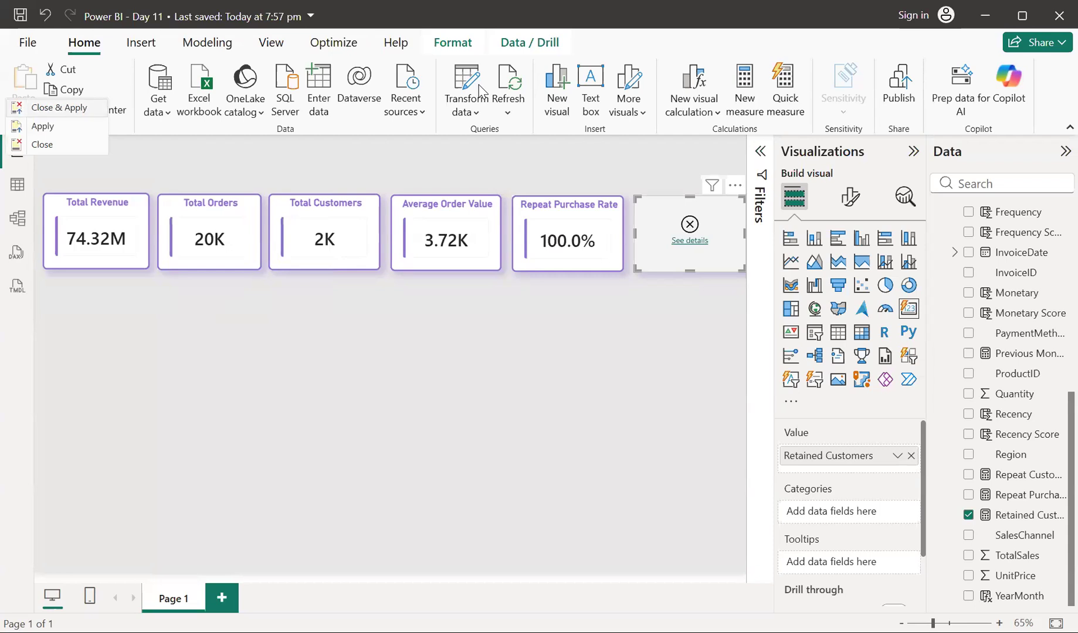
click(44, 110)
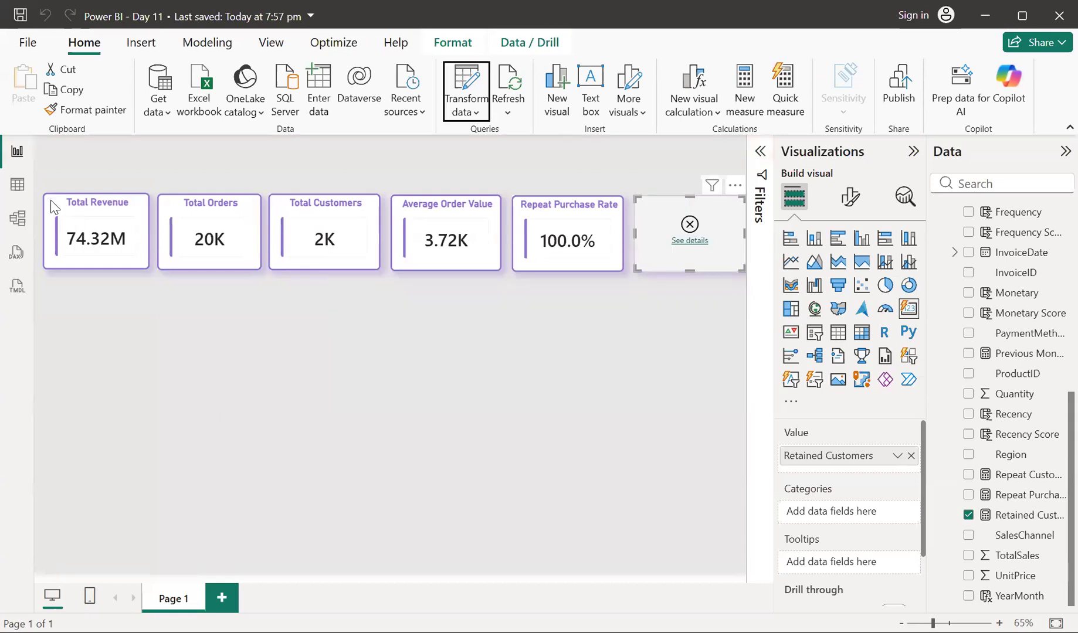
In the Previous Month Customers measure, replace the PREVIOUSMONTH argument with DateTable[Date]
click(18, 191)
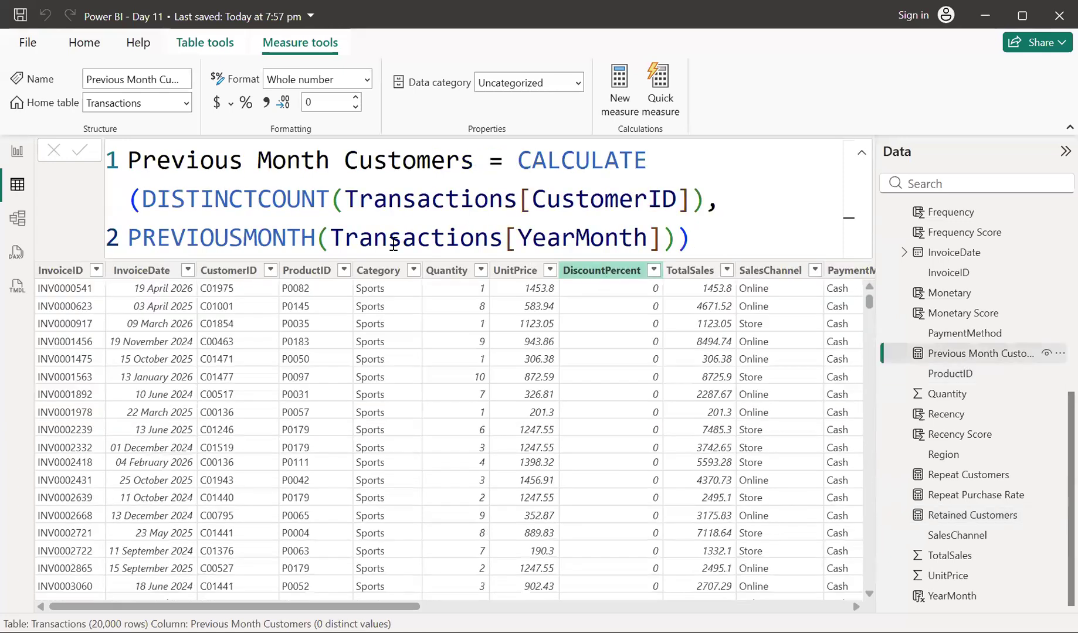
drag(472, 225, 660, 233)
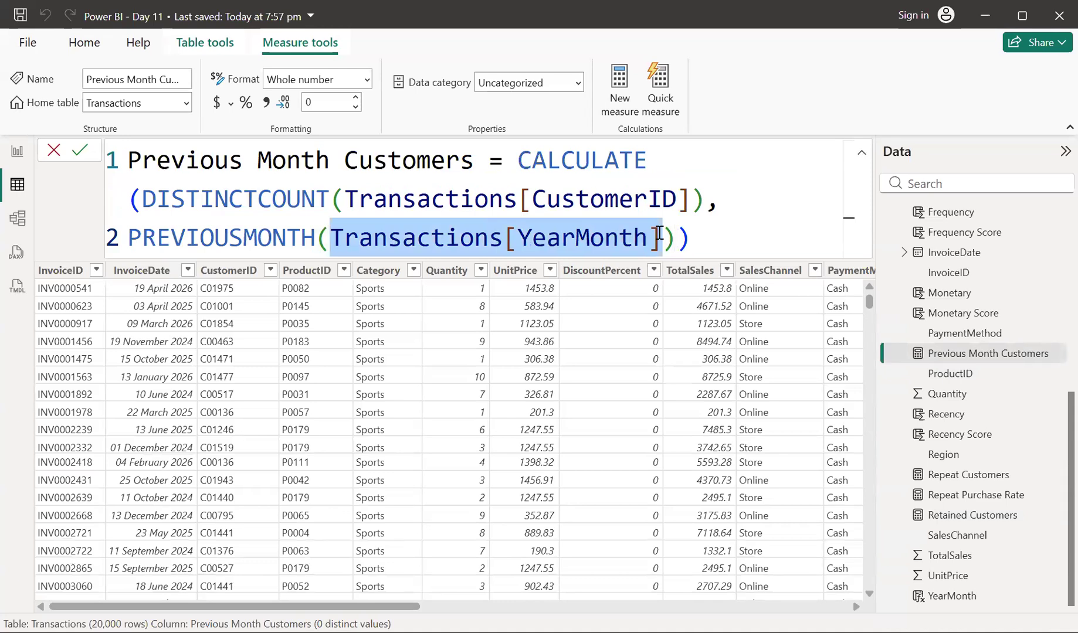
key(BackSpace)
text(D)
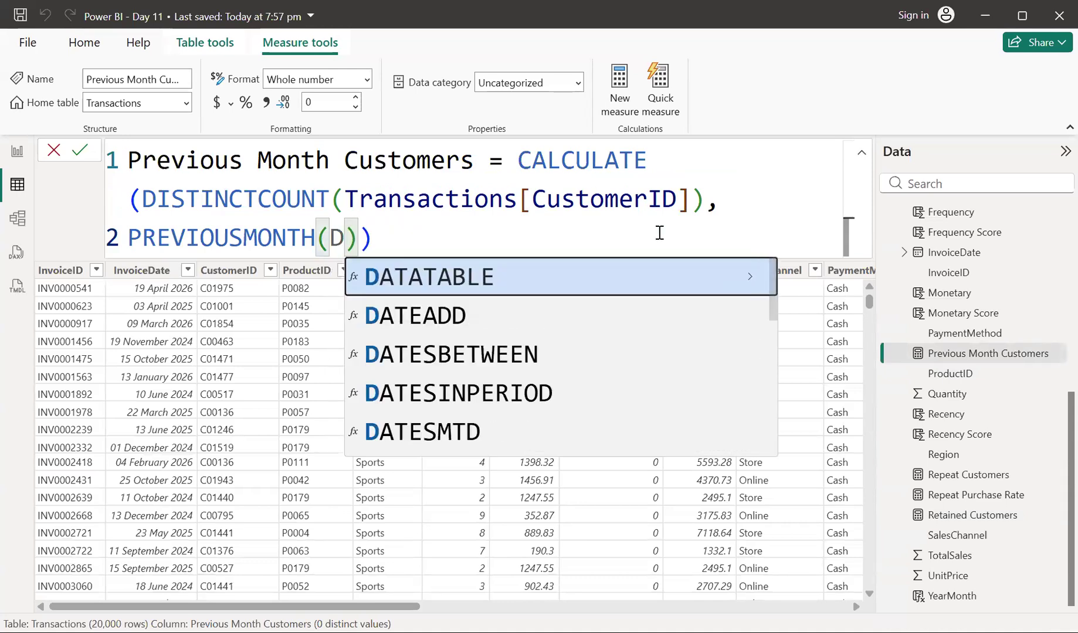
text(at)
key(Down)
key(Down)
key(Down)
key(Down)
key(Down)
key(Down)
key(Down)
key(Down)
key(Down)
key(Down)
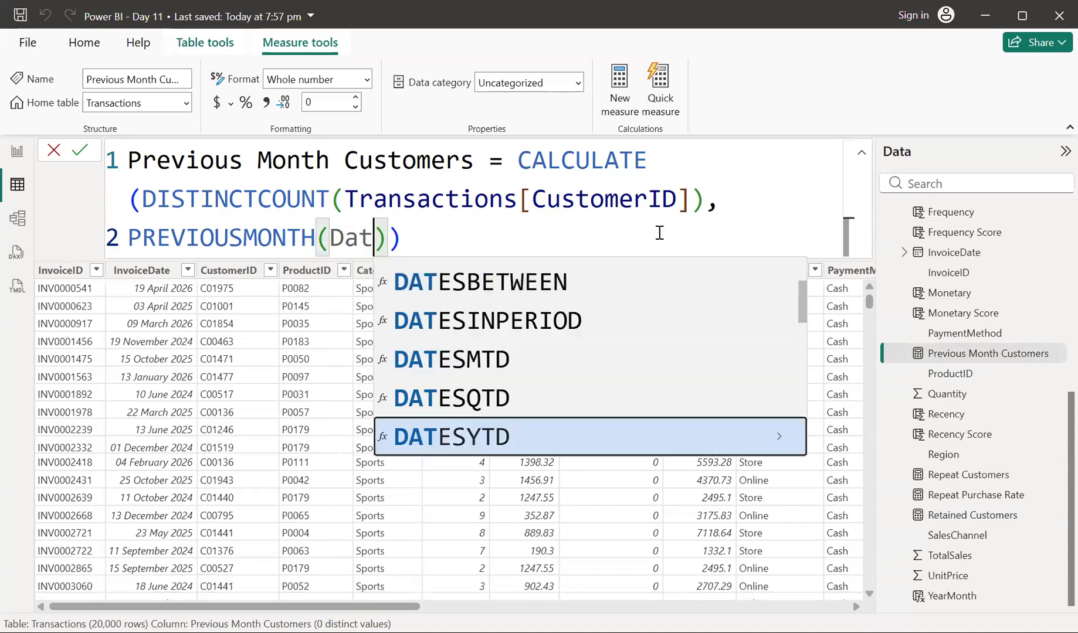
key(Up)
key(Up)
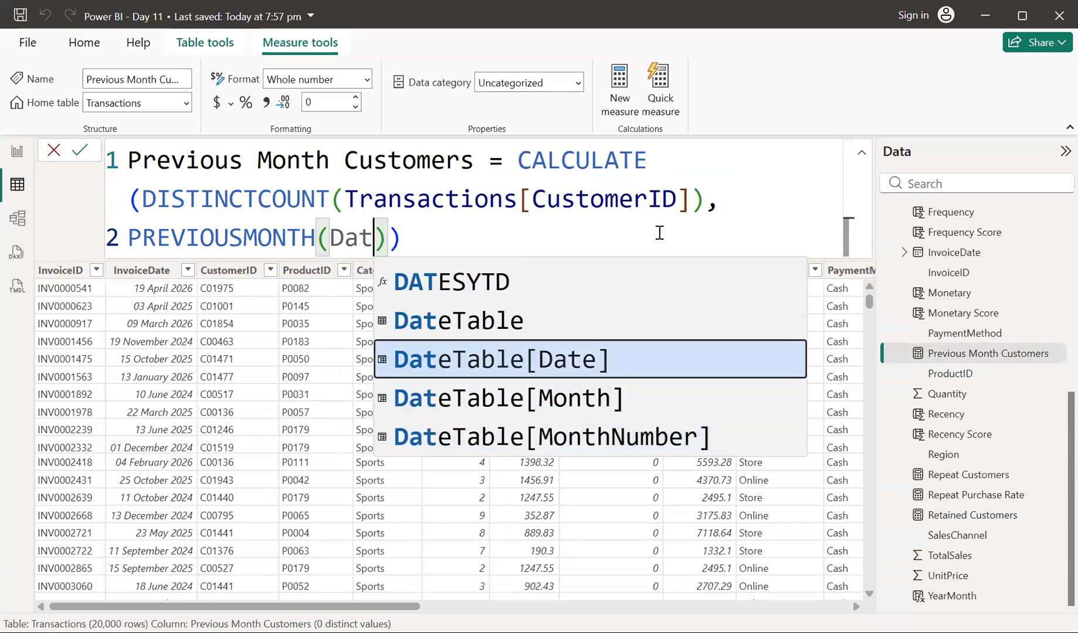
key(Tab)
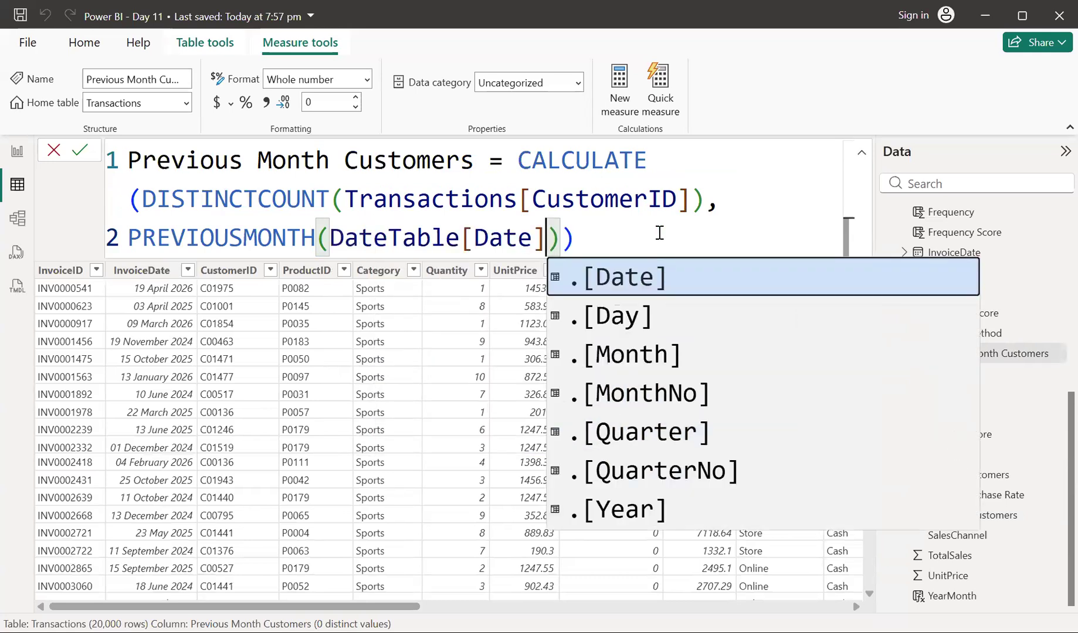
key(Tab)
key(BackSpace)
key(BackSpace)
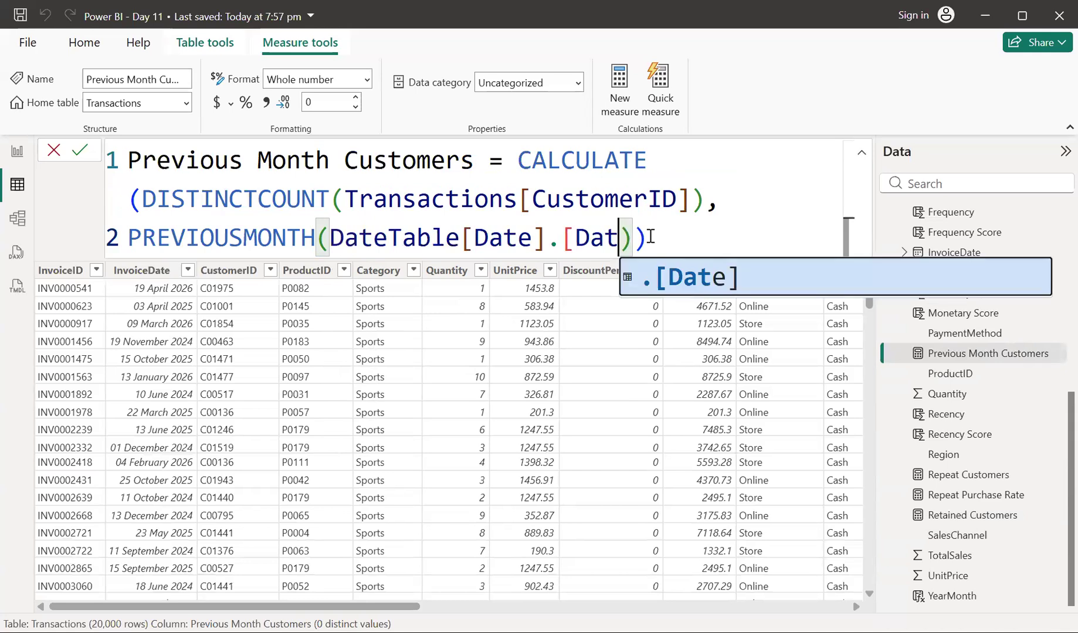
key(BackSpace)
key(BackSpace)
key(BackSpace)
key(BackSpace)
key(BackSpace)
key(Tab)
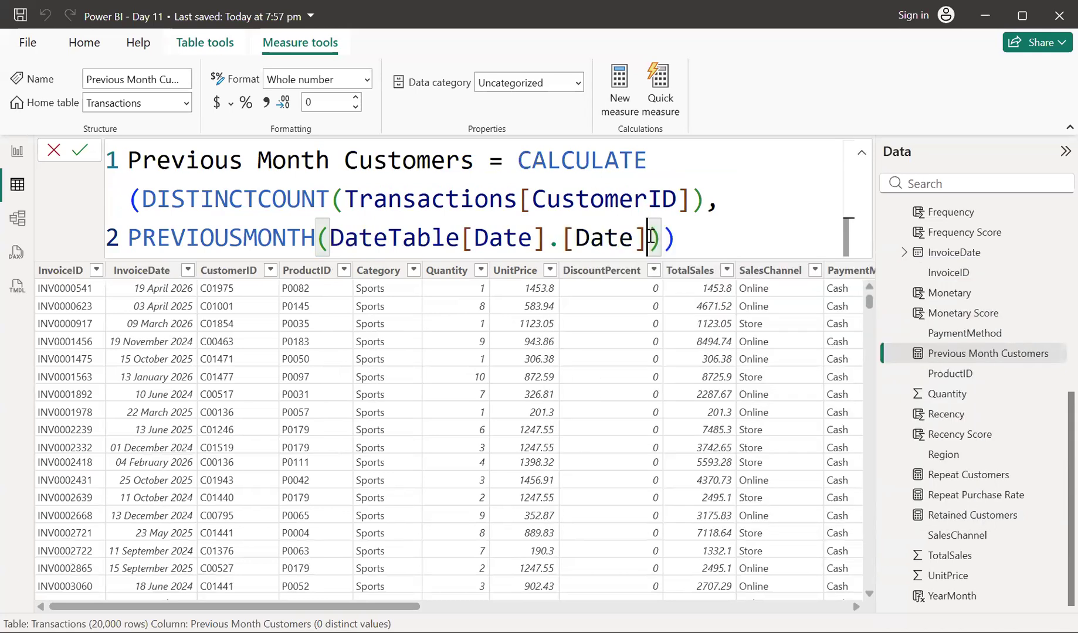
key(BackSpace)
key(BackSpace)
key(BackSpace)
key(BackSpace)
key(BackSpace)
key(BackSpace)
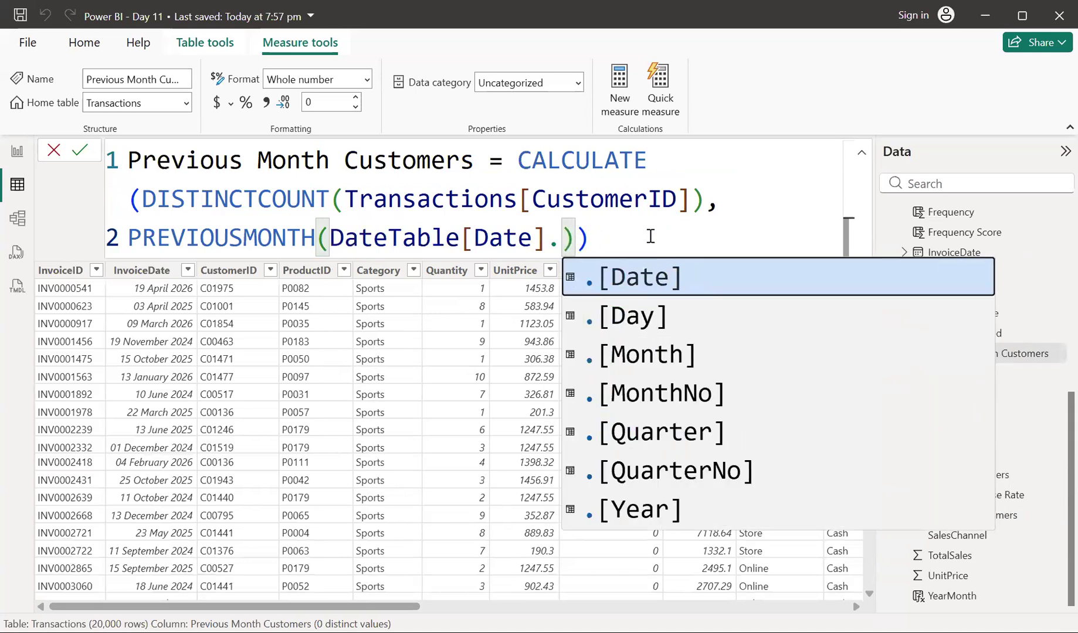
key(BackSpace)
Commit the Previous Month Customers formula that uses DateTable[Date]
click(615, 242)
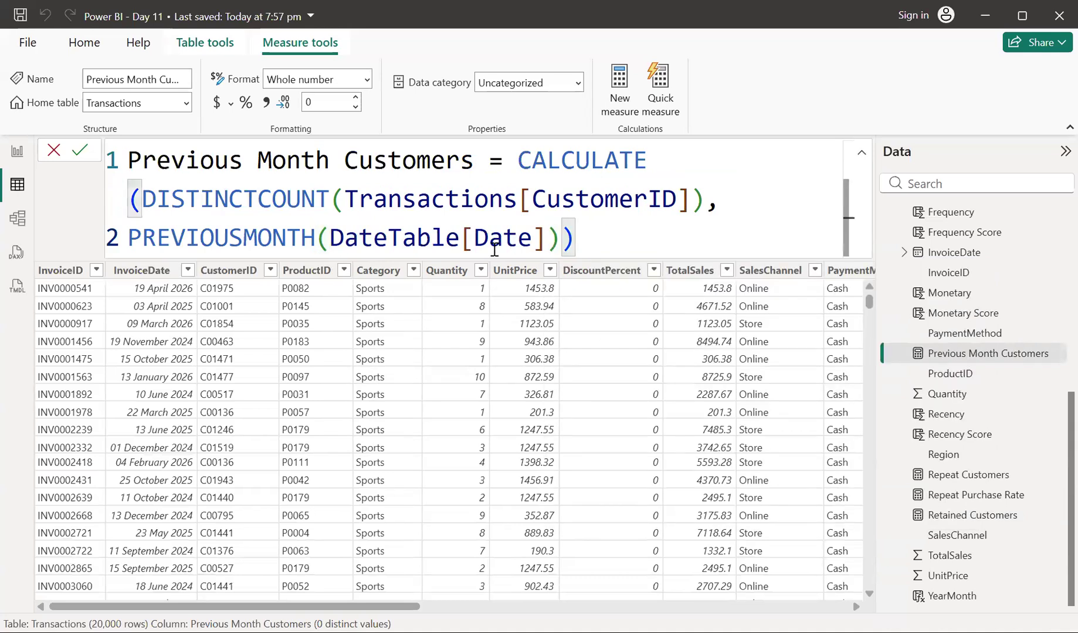
key(Return)
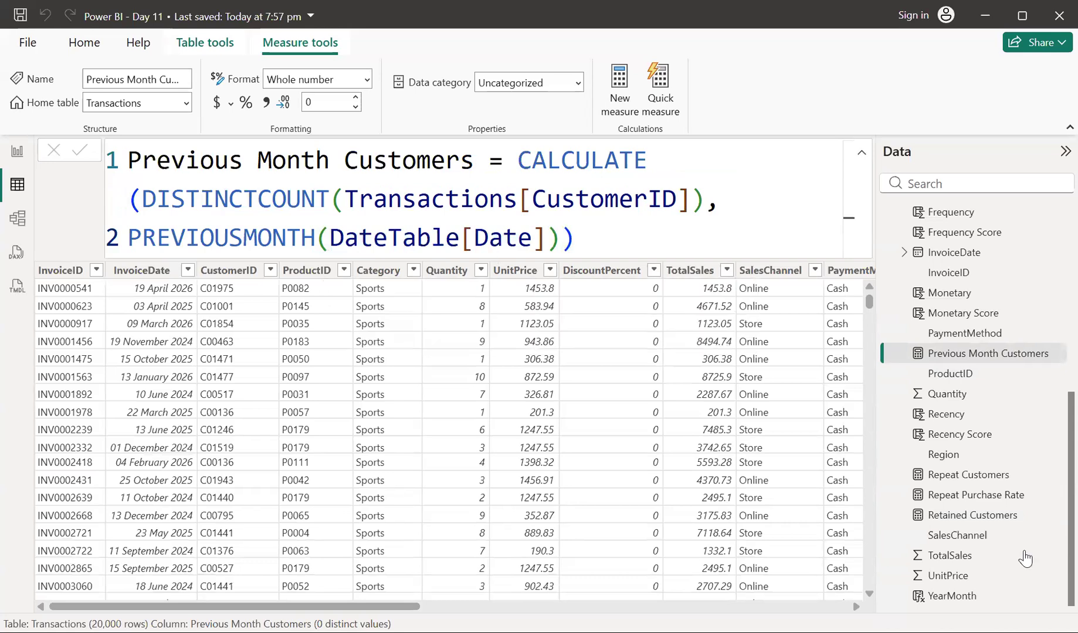
In the Retained Customers measure, replace the PREVIOUSMONTH argument with DateTable[Date].[Date] and commit the formula
scroll(976, 531, up, 1)
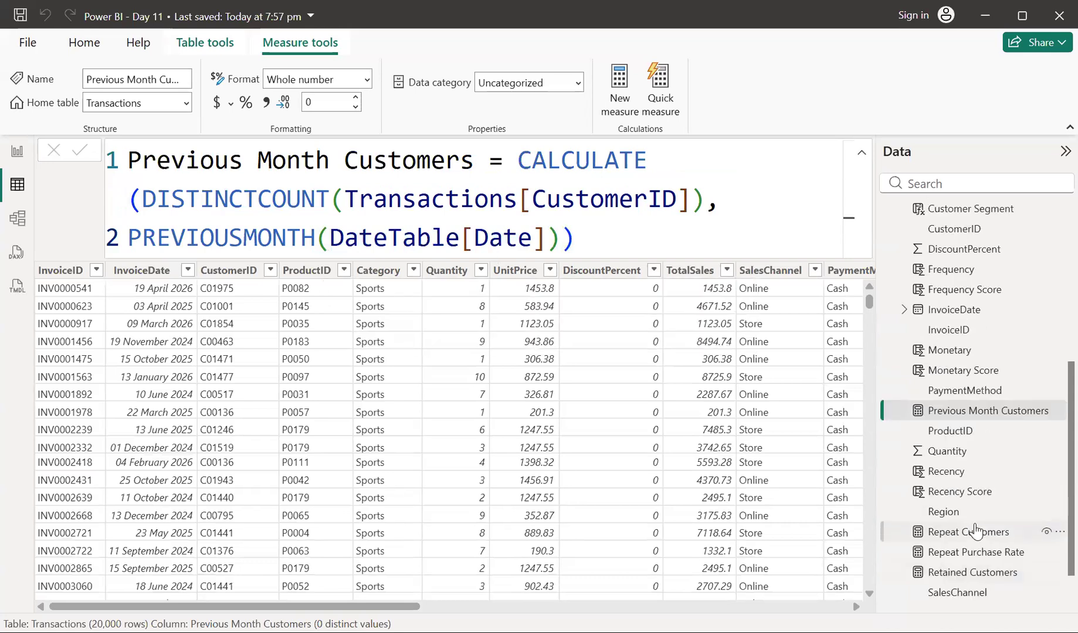
click(968, 574)
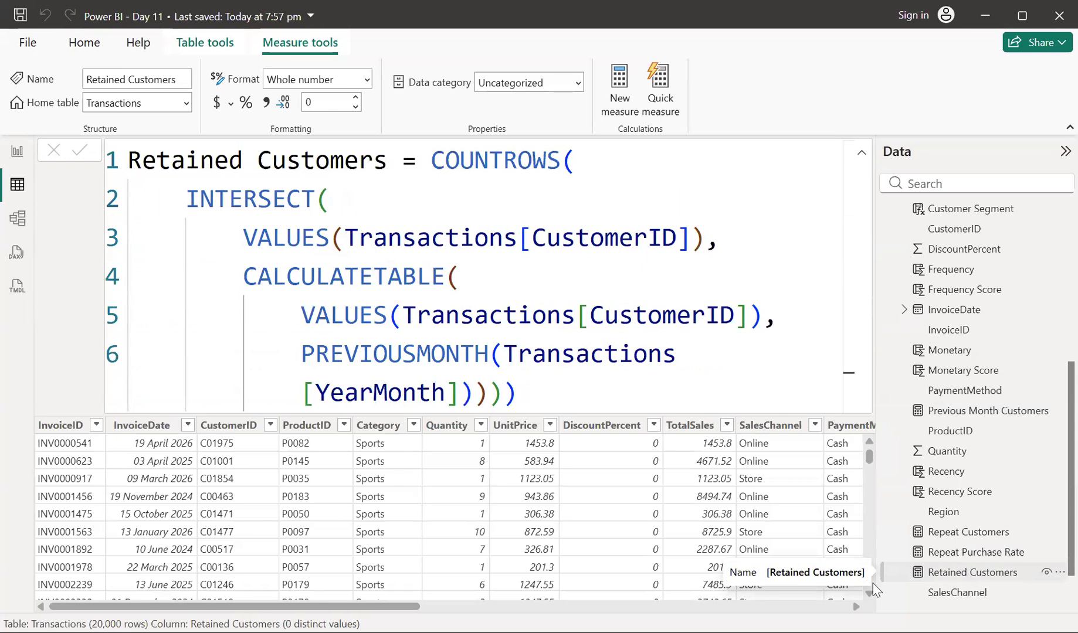
drag(505, 359, 463, 389)
key(BackSpace)
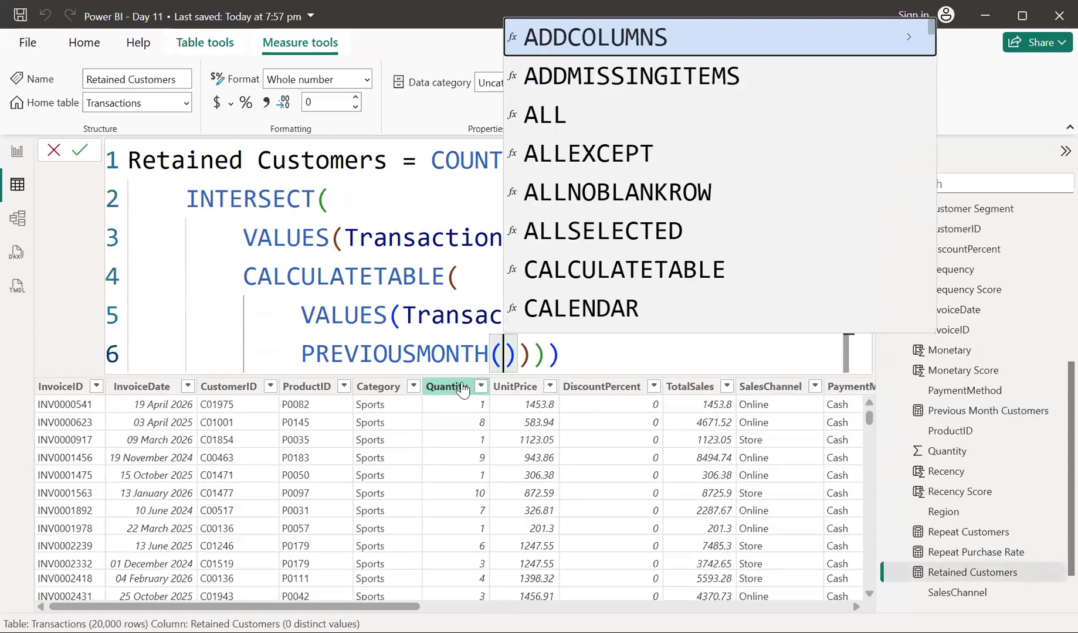
text(Date)
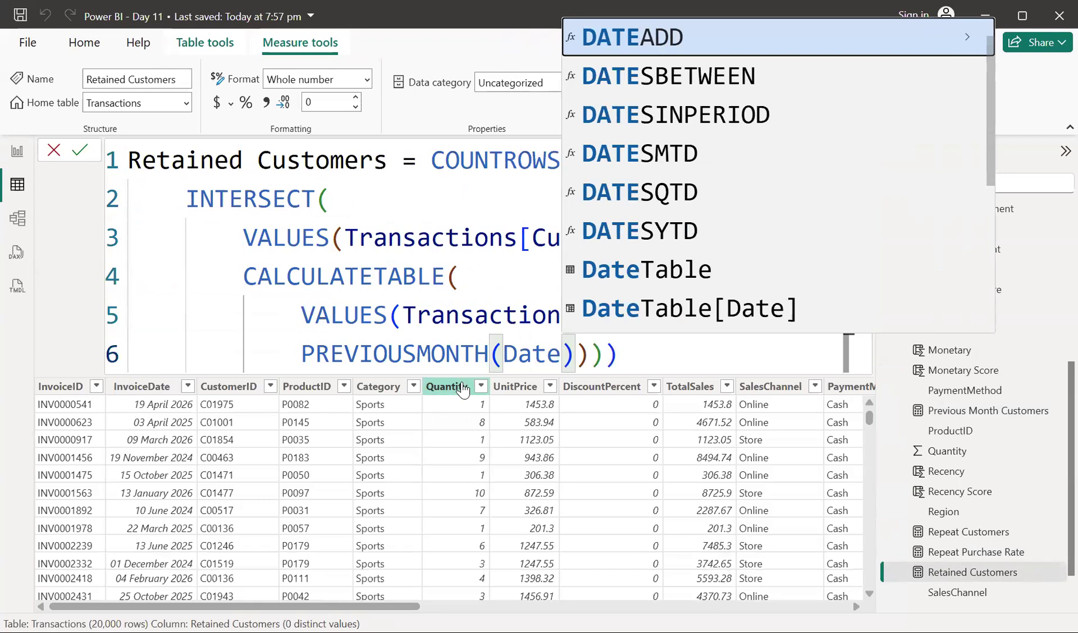
key(Down)
key(Down)
key(Down)
key(Down)
key(Down)
key(Down)
key(Down)
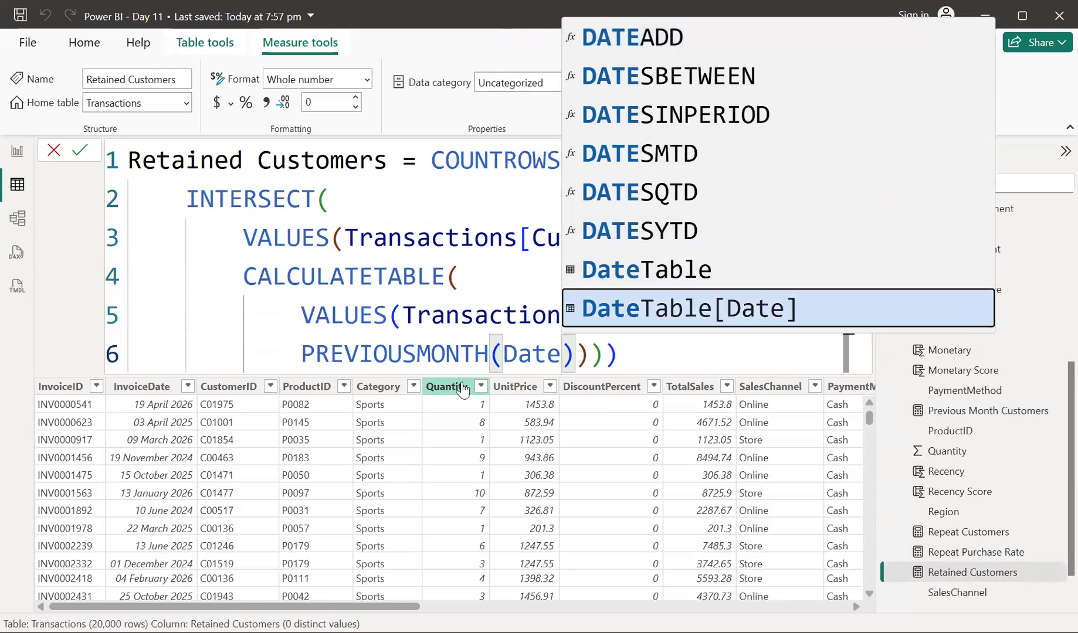
key(Tab)
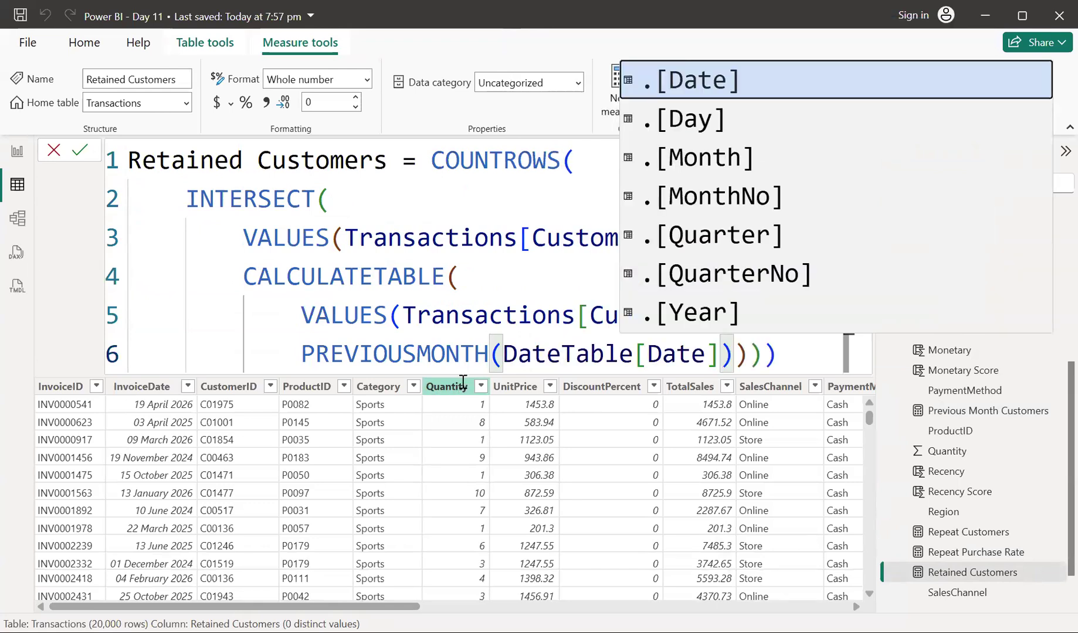
key(Tab)
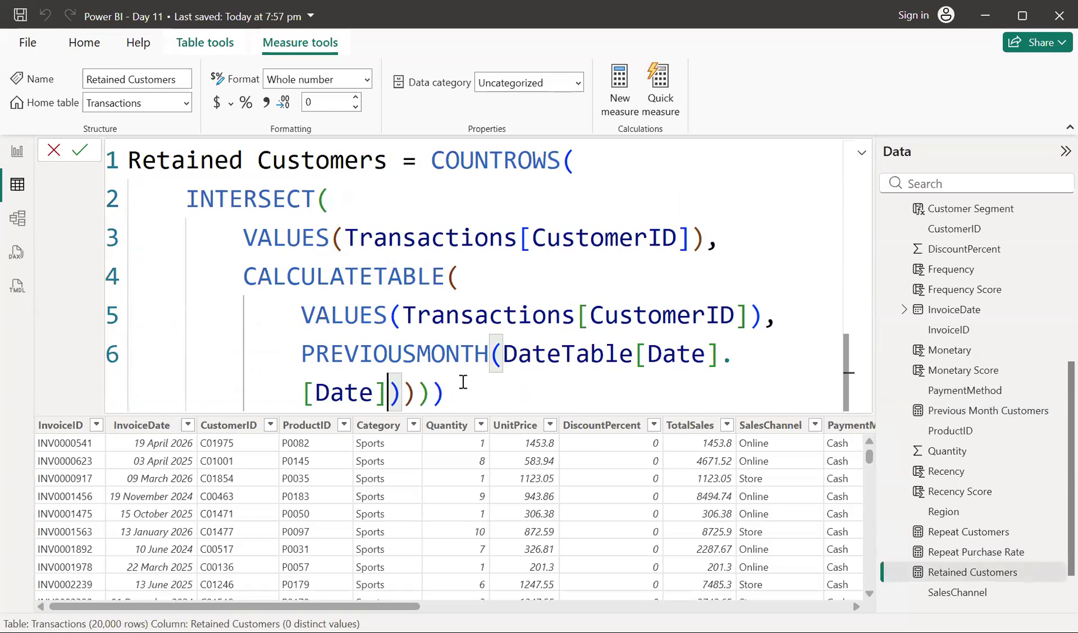
key(Return)
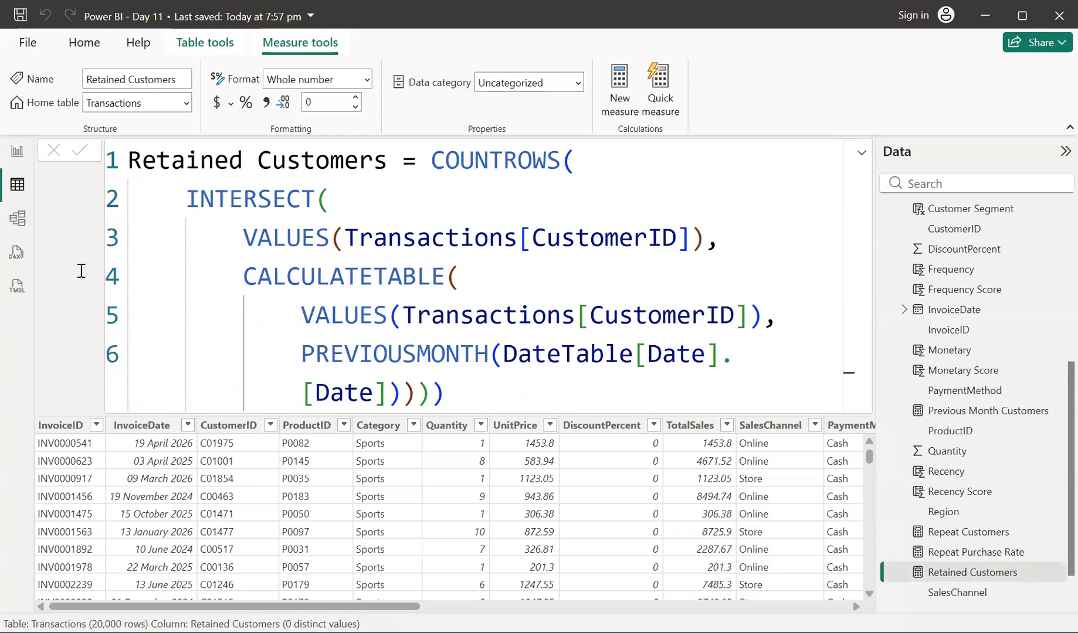
Review the Customer Retention Rate formula, and replace Retained Customers with Customer Retention Rate as the last report card's value
scroll(1010, 436, up, 3)
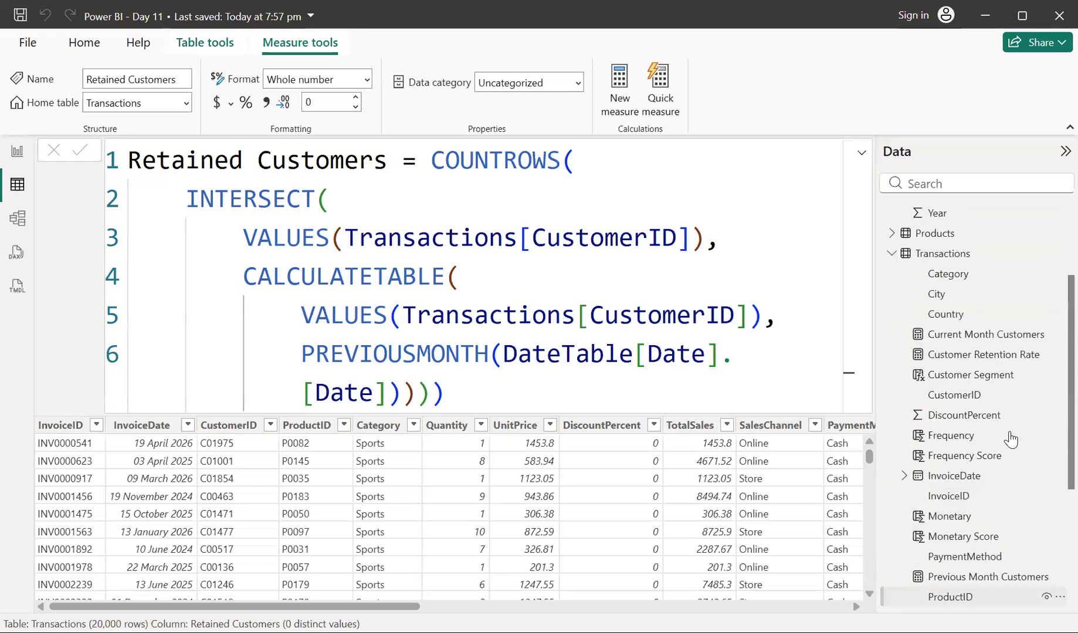
click(965, 363)
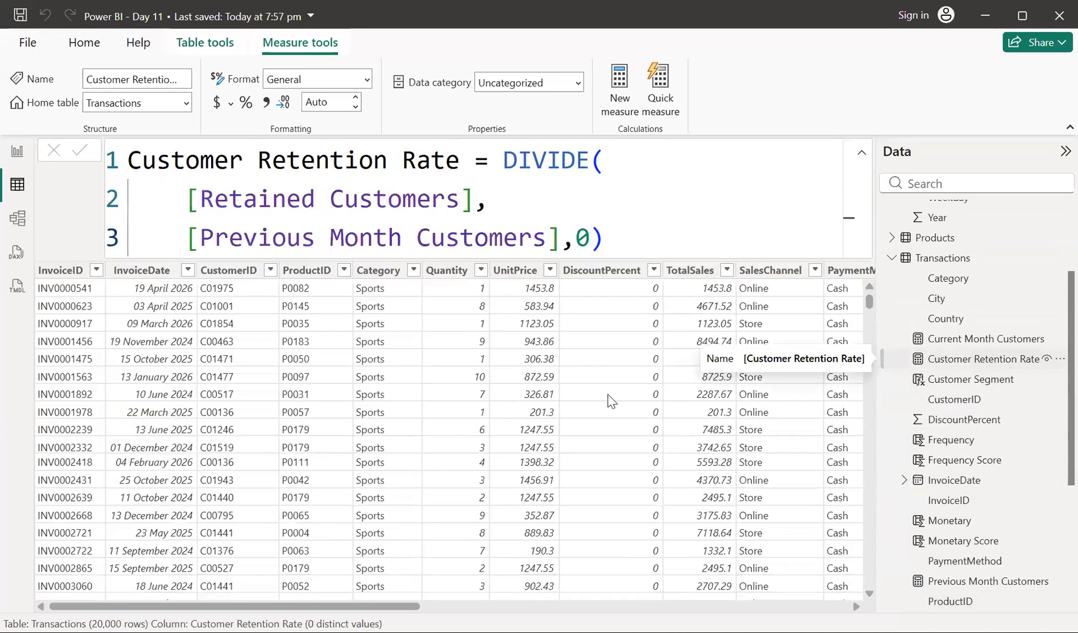
click(17, 152)
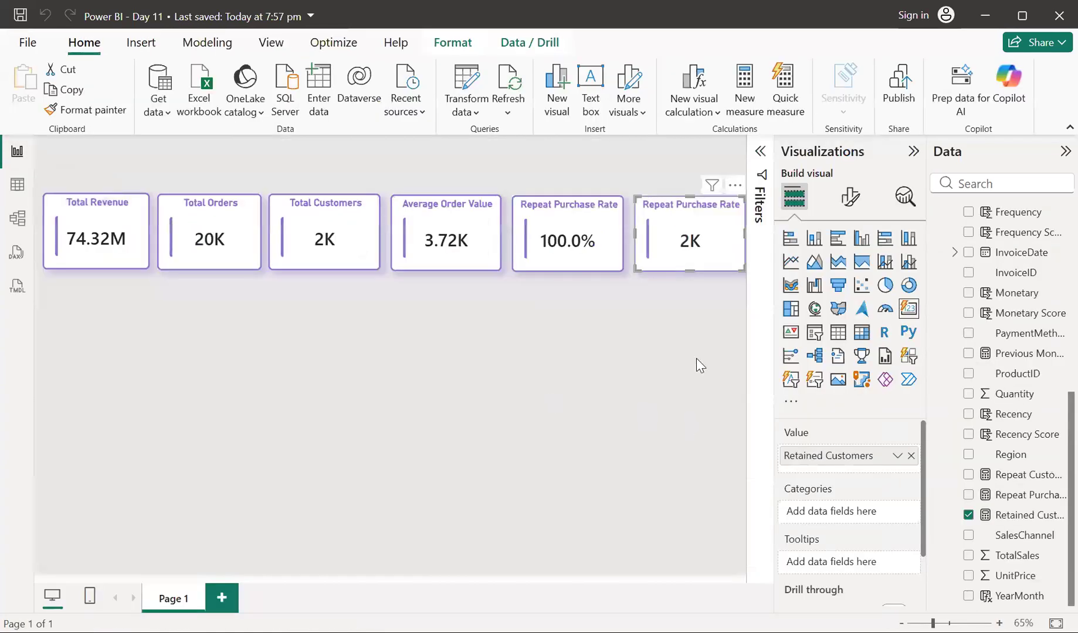
click(911, 455)
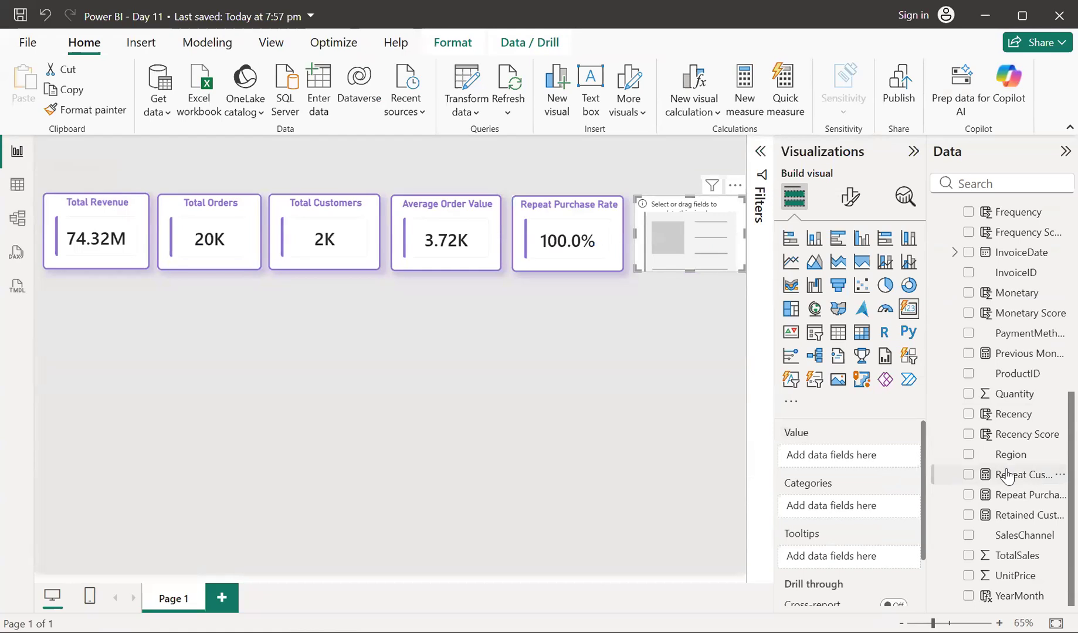
scroll(1006, 475, up, 5)
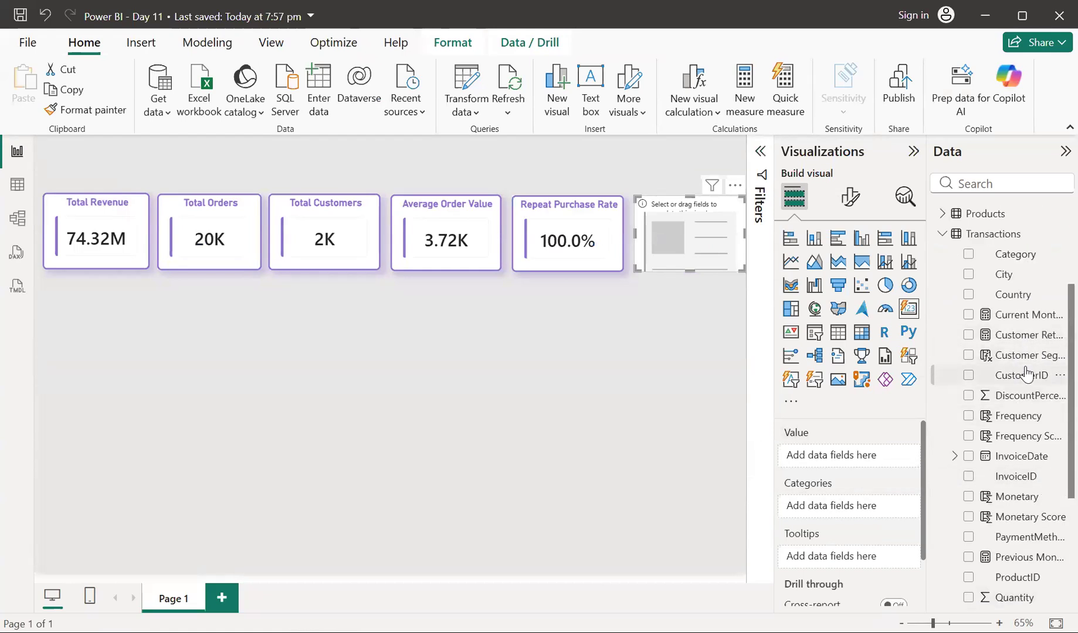
drag(1020, 339, 854, 457)
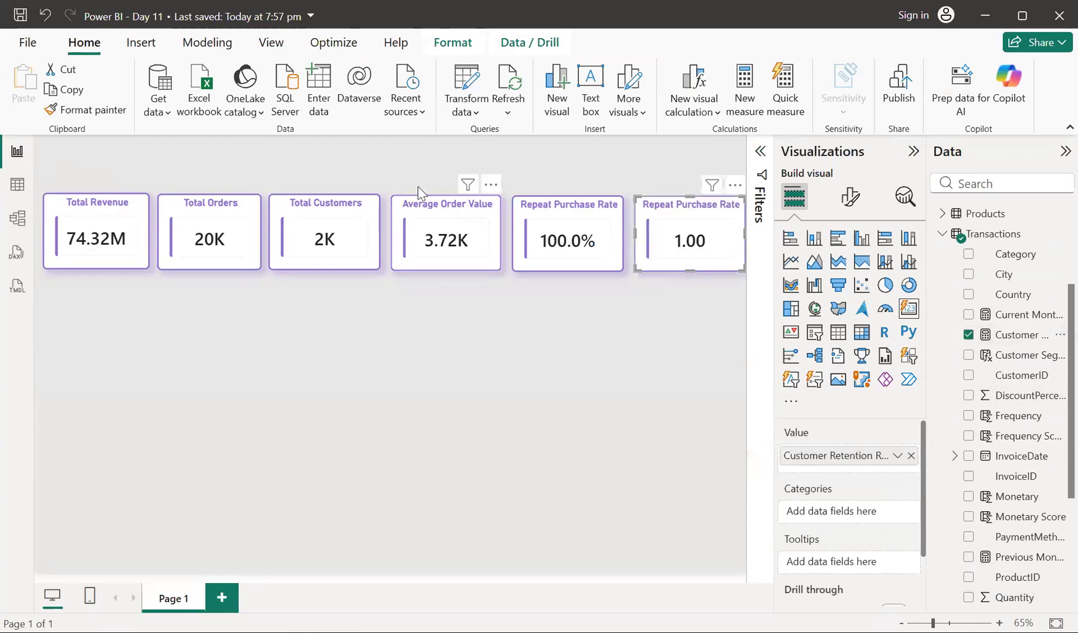
Format the Customer Retention Rate measure as a percentage with 1 decimal place
click(1017, 345)
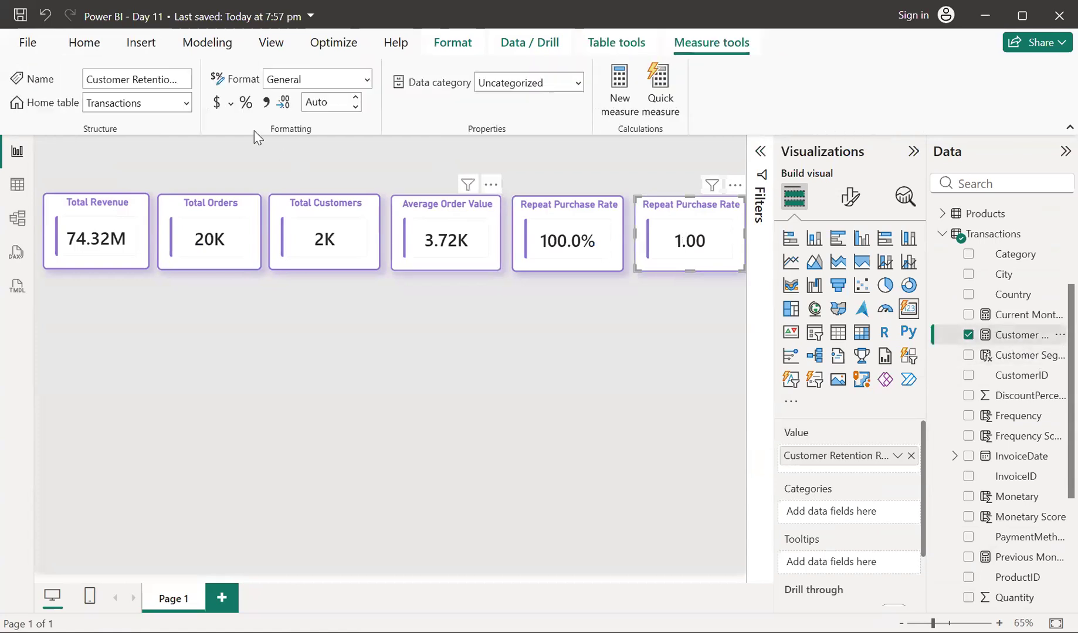
click(246, 105)
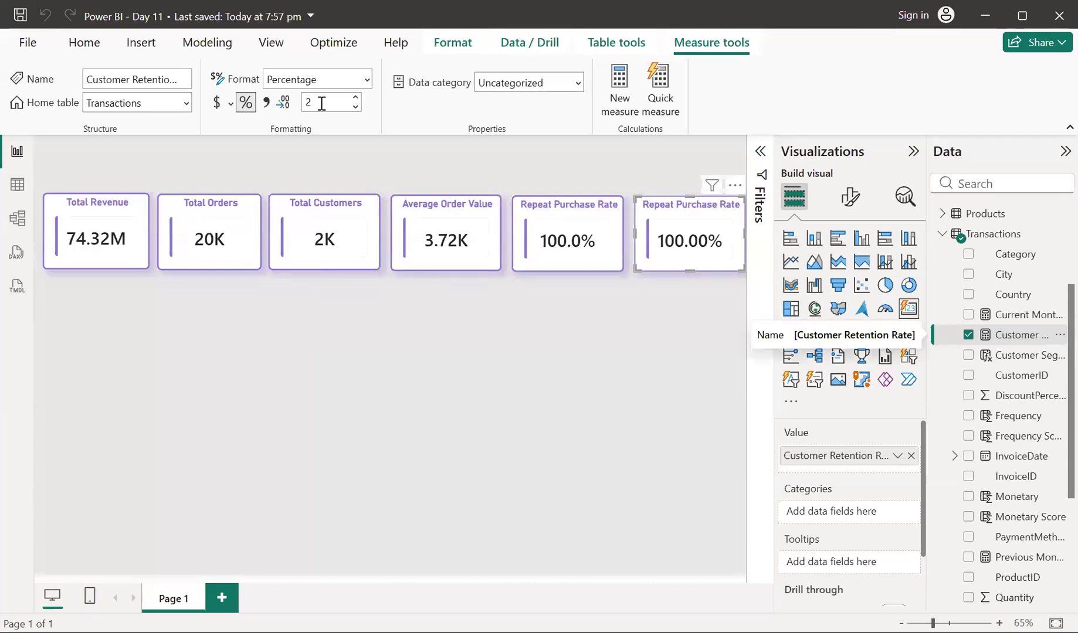
click(355, 99)
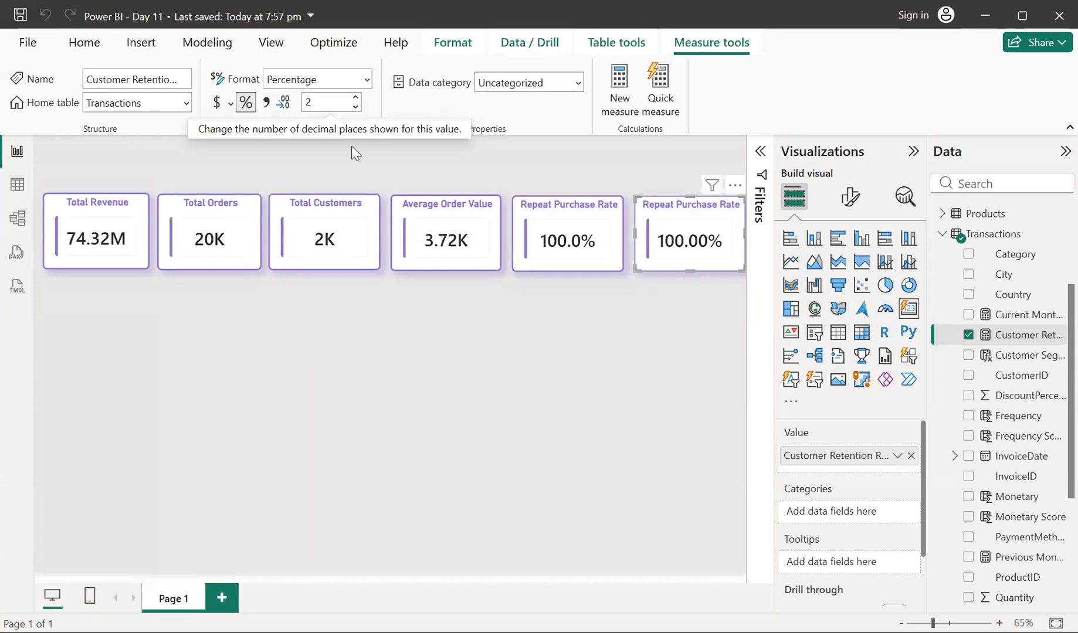
click(355, 107)
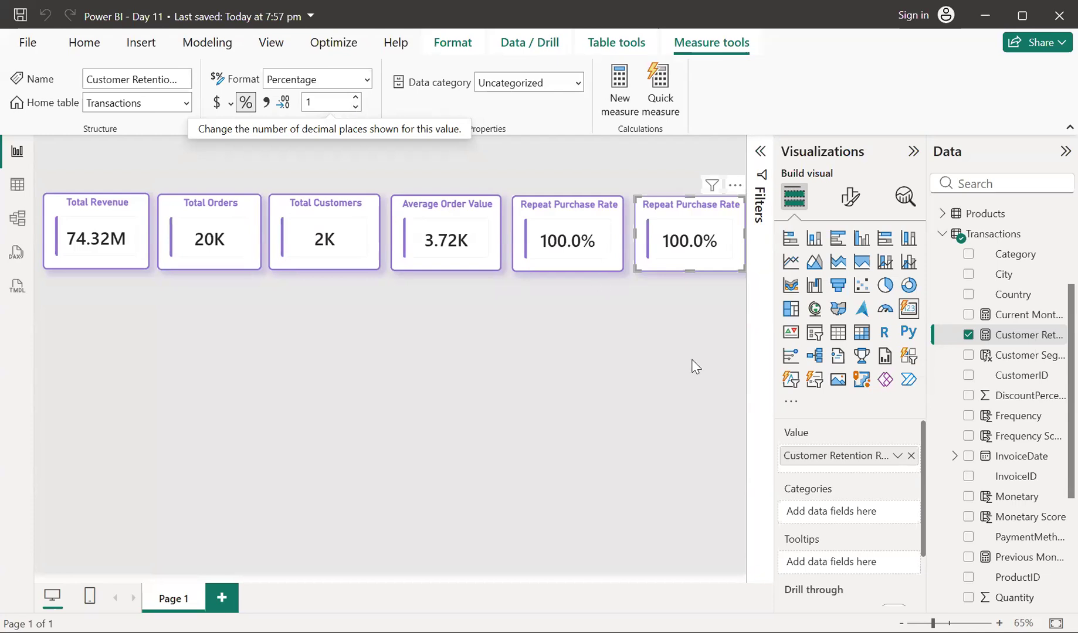
Change the title of the Customer Retention Rate card to "Retention Rate"
click(848, 200)
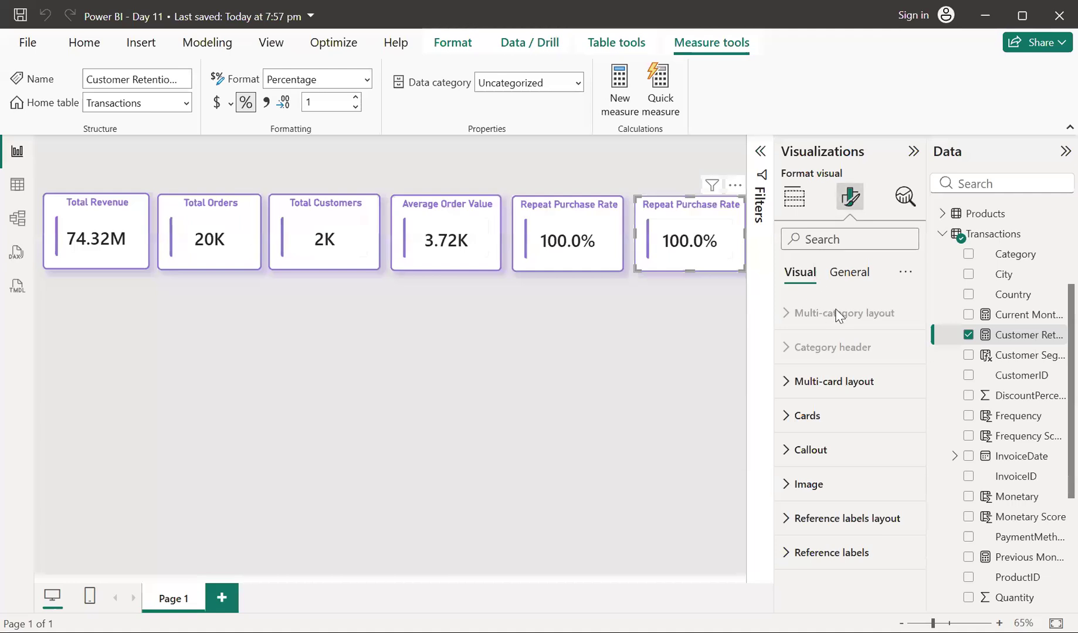
click(847, 272)
click(800, 354)
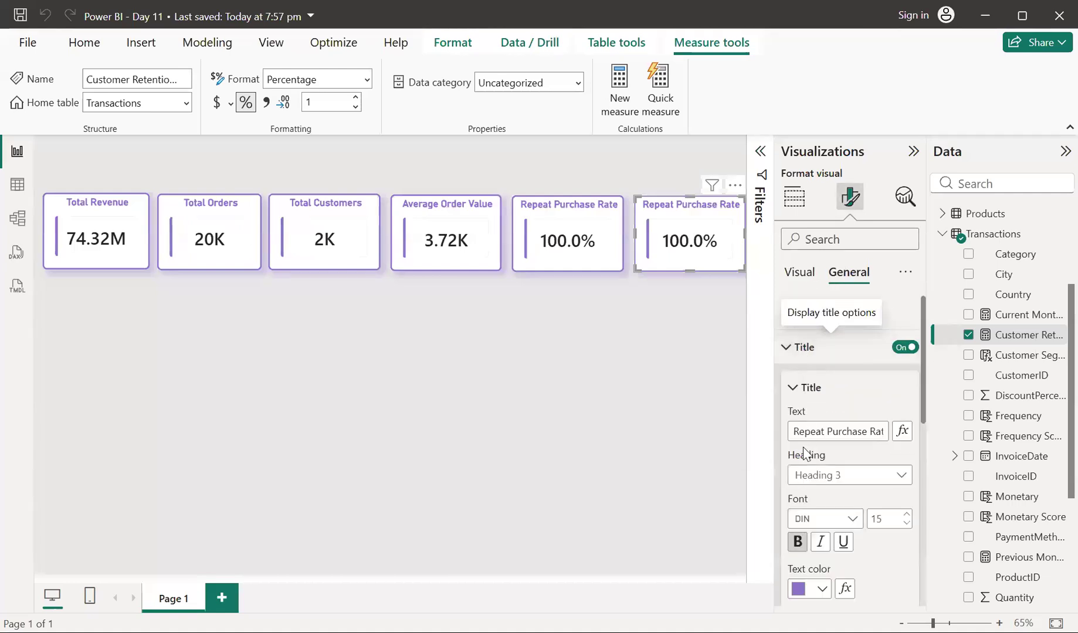
click(864, 431)
triple_click(864, 432)
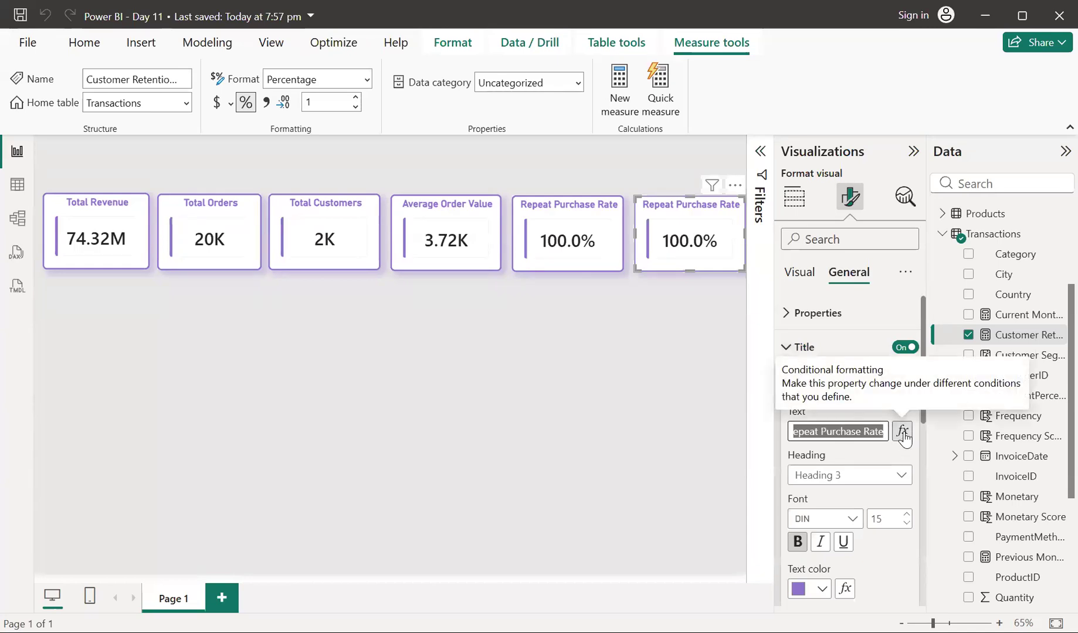
text(Retention Rate)
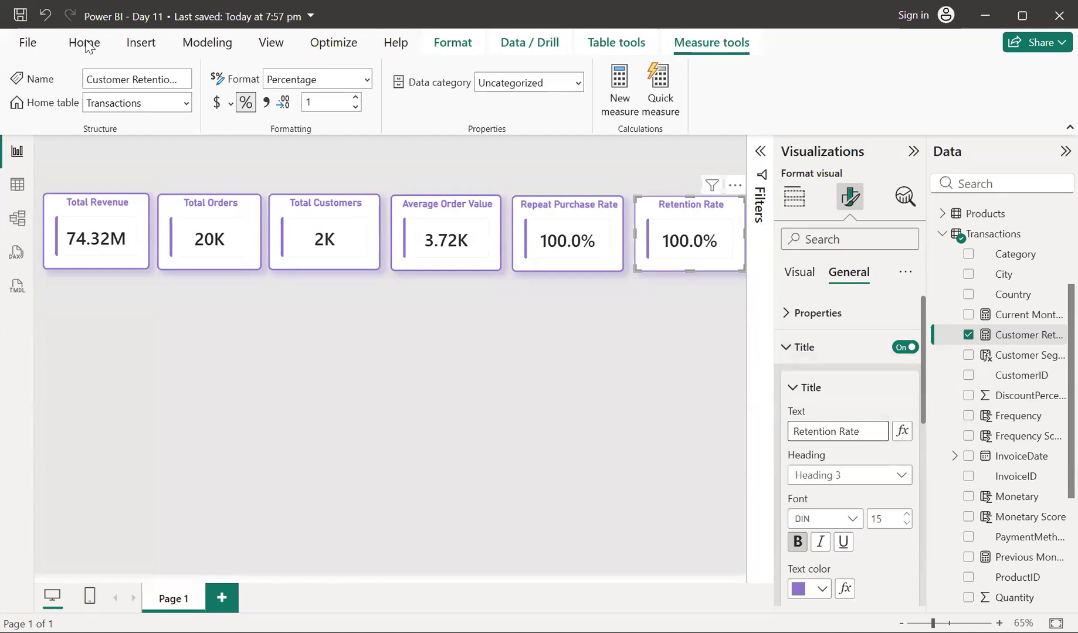
click(607, 378)
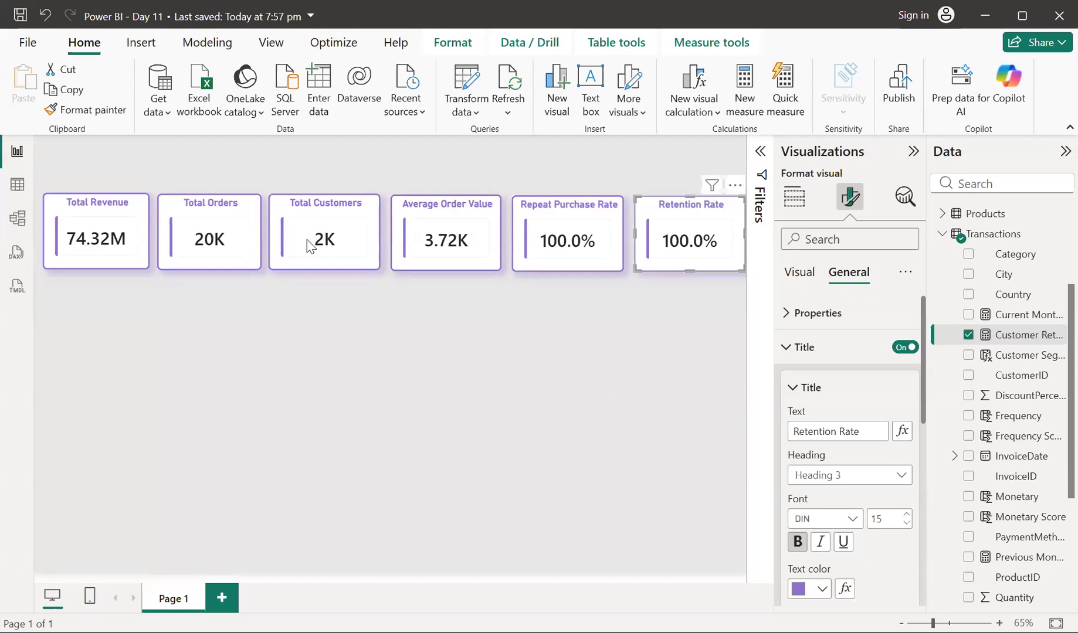
Nudge the Total Revenue, Total Orders, Total Customers and Retention Rate cards to adjust their alignment in the row
drag(124, 204, 124, 209)
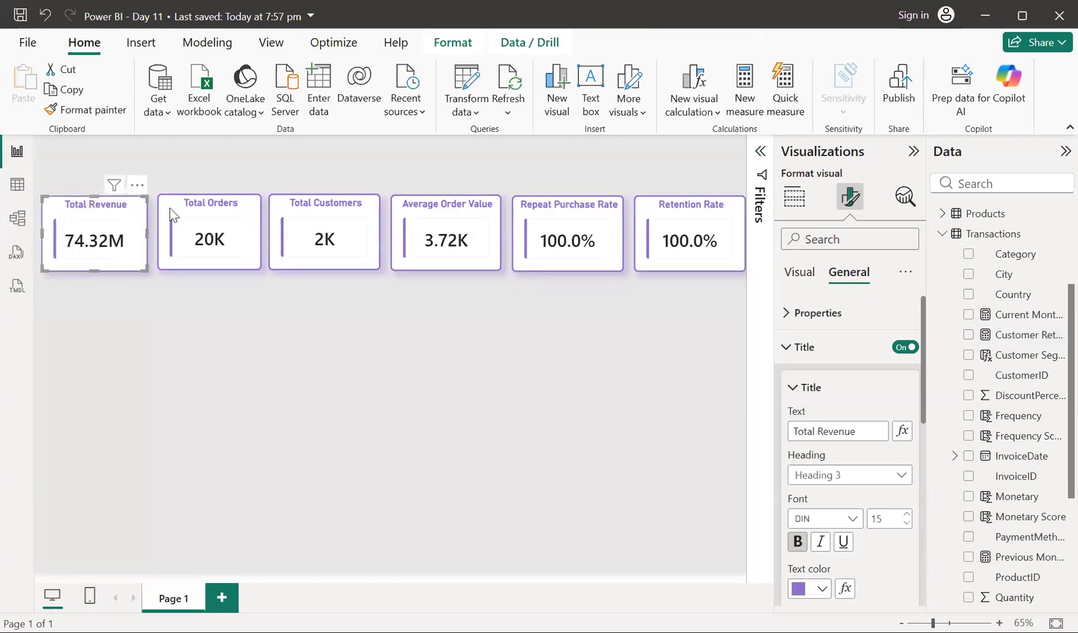
drag(216, 214, 214, 217)
drag(320, 206, 322, 206)
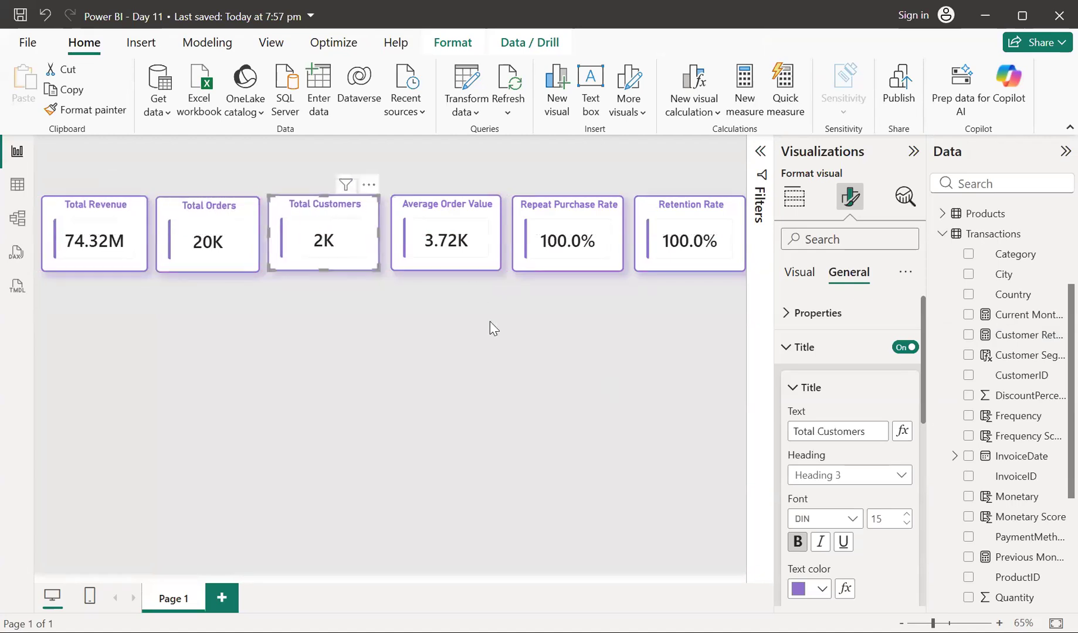
click(741, 228)
drag(739, 232, 746, 243)
click(590, 332)
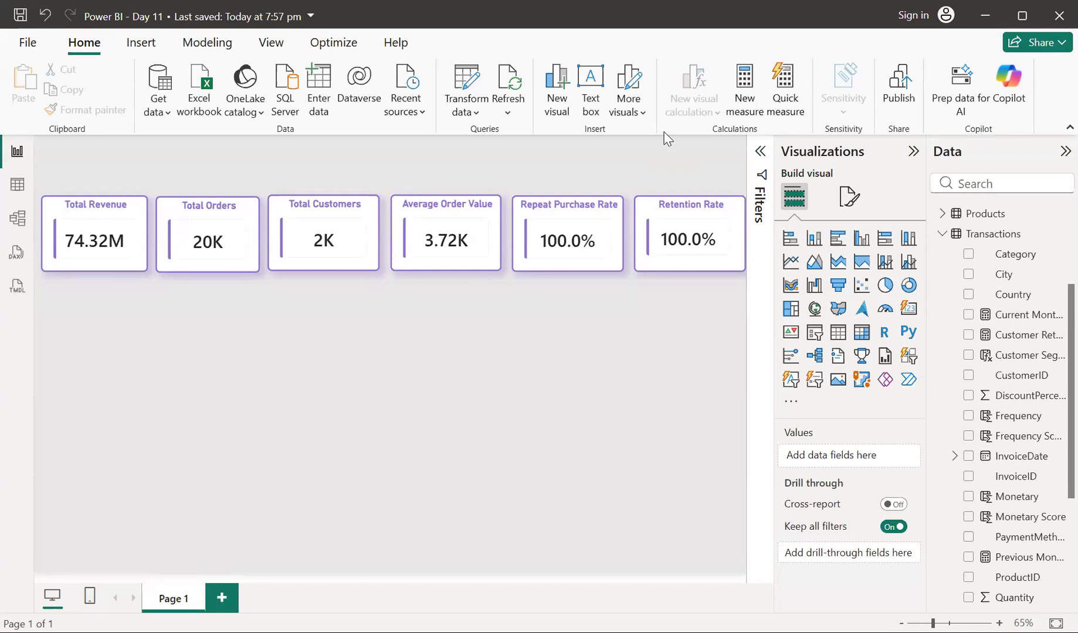
Save the report and collapse the expanded tables in the field list
click(30, 49)
click(65, 160)
click(942, 233)
click(942, 233)
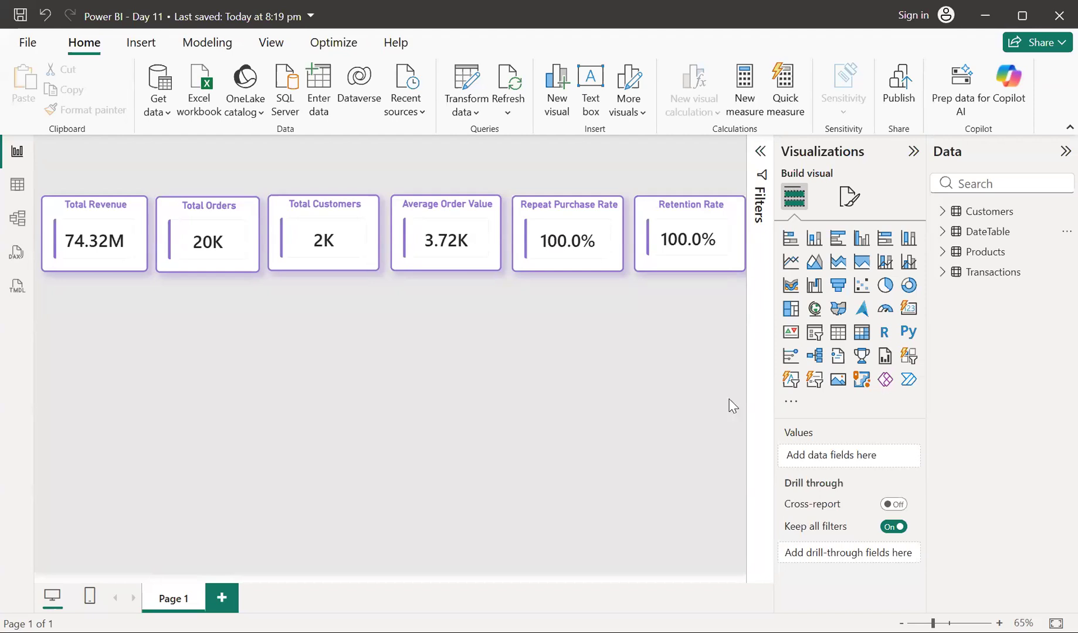
Add a line chart, enlarge it to span about two cards, and place it just below the Total Revenue and Total Orders cards
click(791, 263)
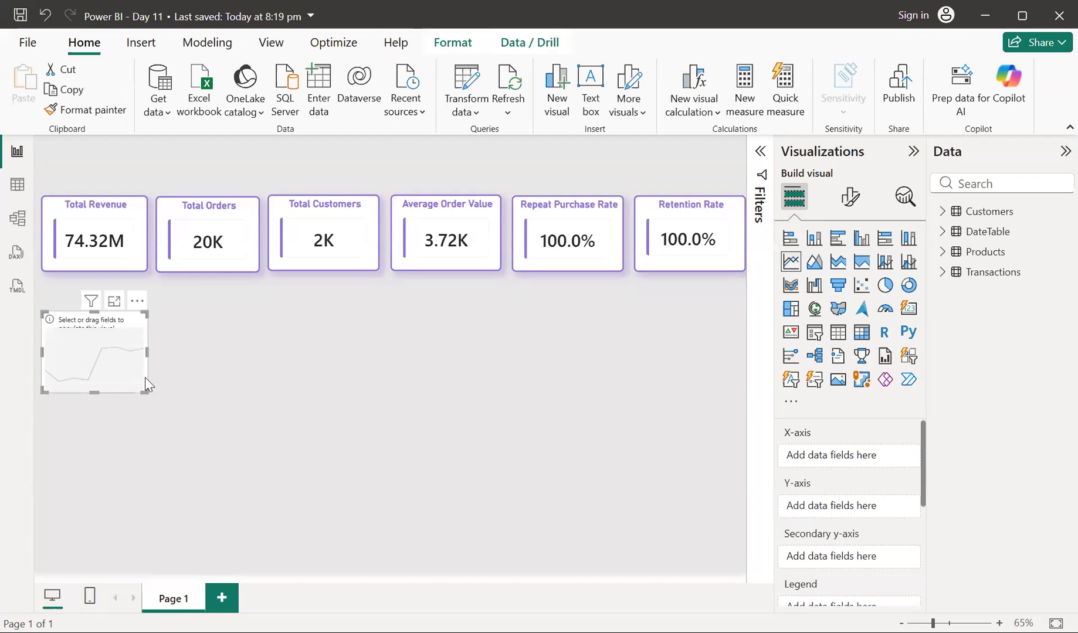
drag(145, 389, 274, 488)
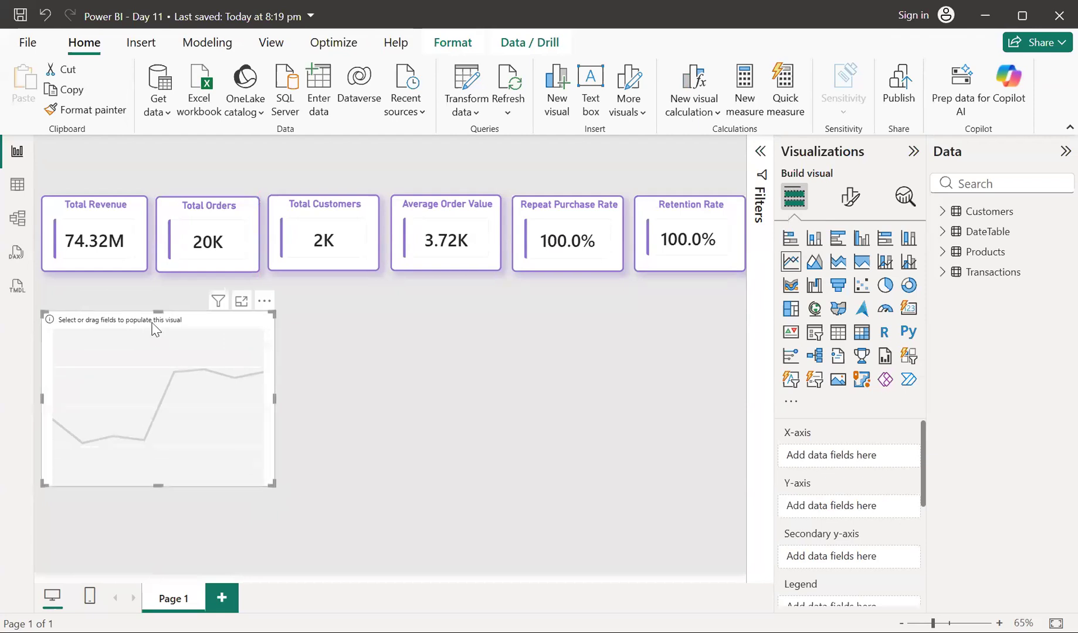
drag(155, 308, 155, 298)
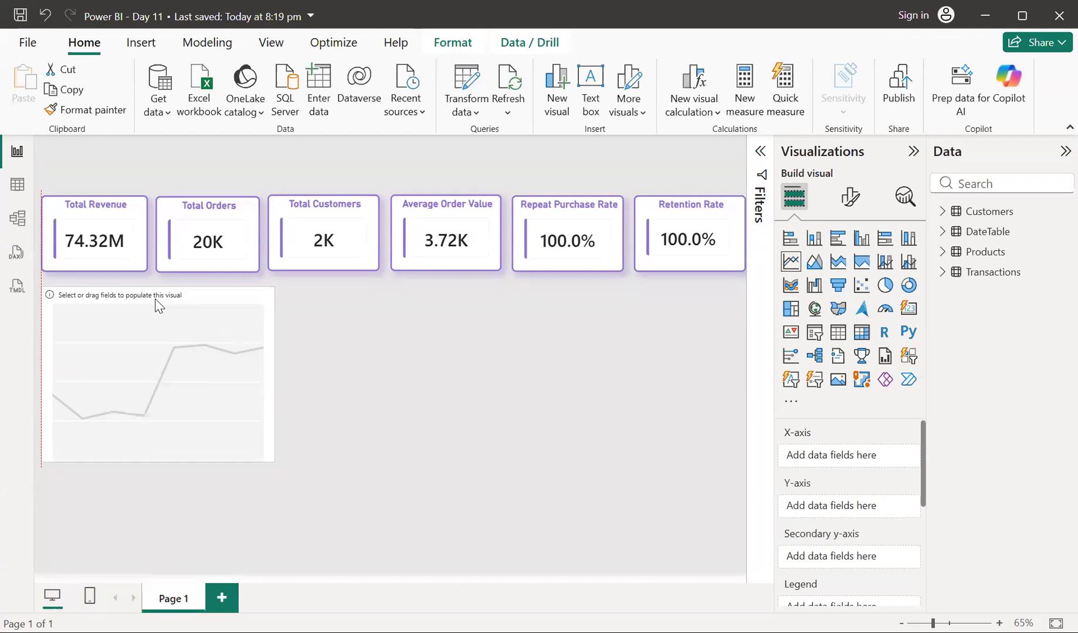
drag(157, 305, 157, 306)
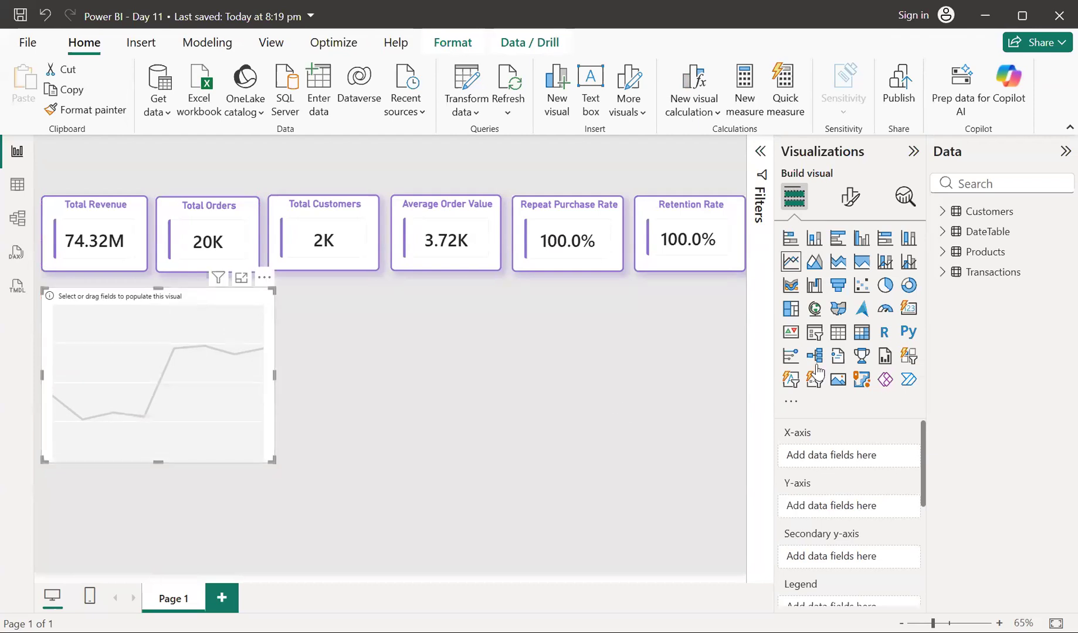
Set the line chart's X-axis to Year from DateTable and locate TotalSales in the Transactions table
click(941, 273)
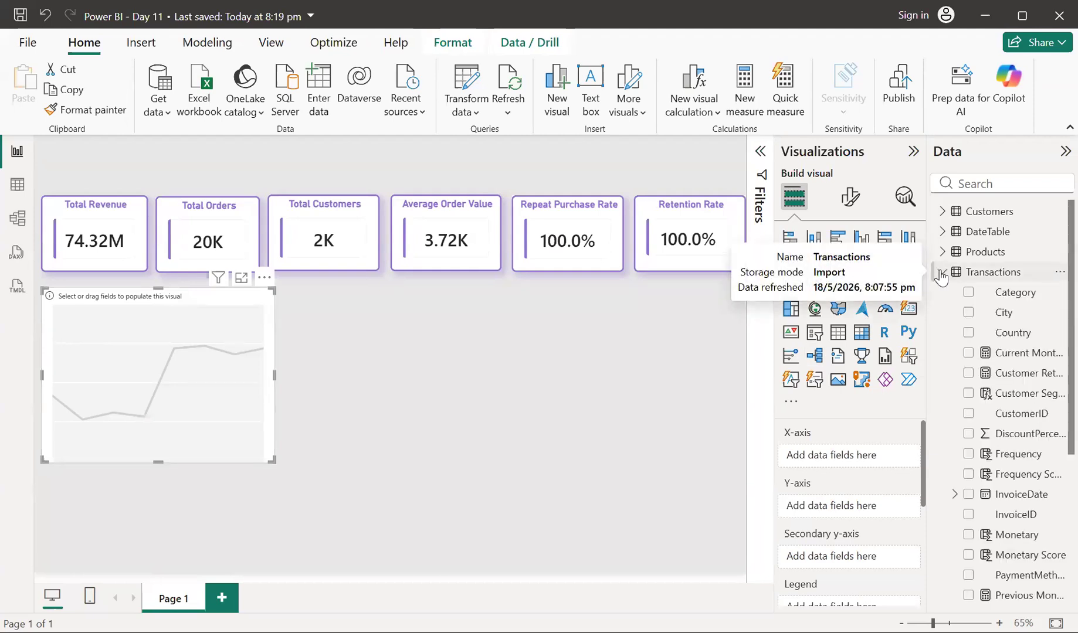
scroll(982, 453, down, 3)
scroll(982, 452, up, 3)
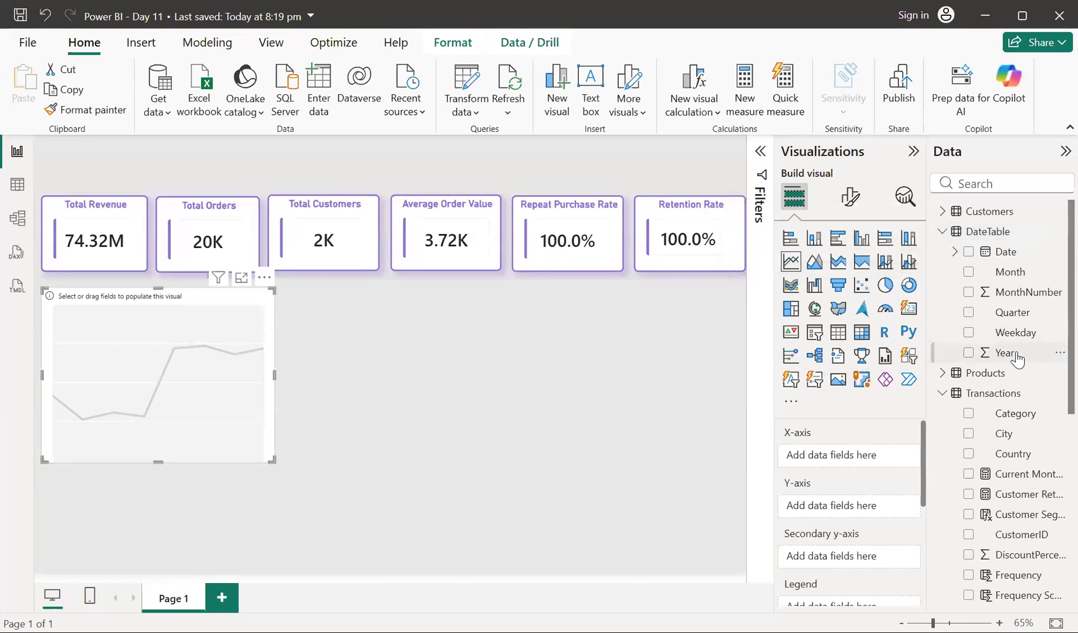
drag(1013, 352, 860, 452)
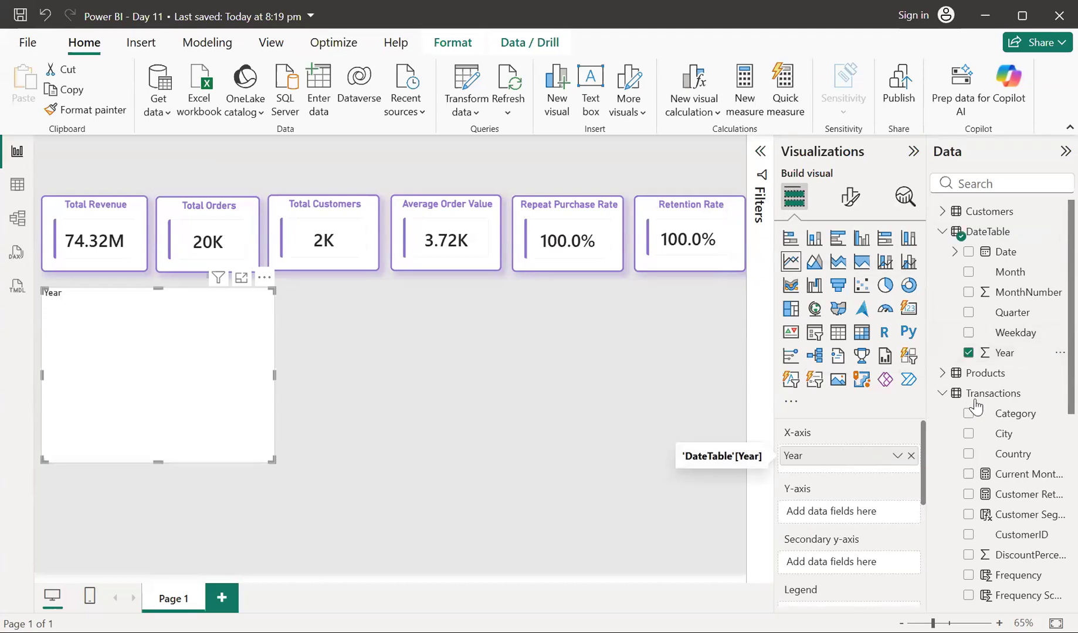
scroll(973, 410, down, 5)
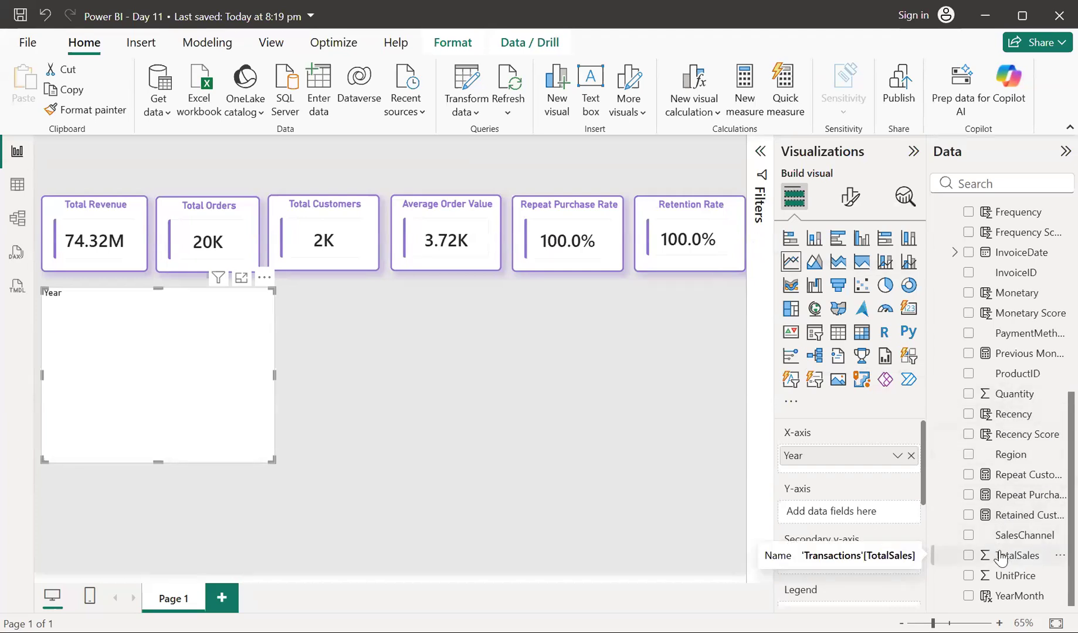
drag(1000, 559, 828, 514)
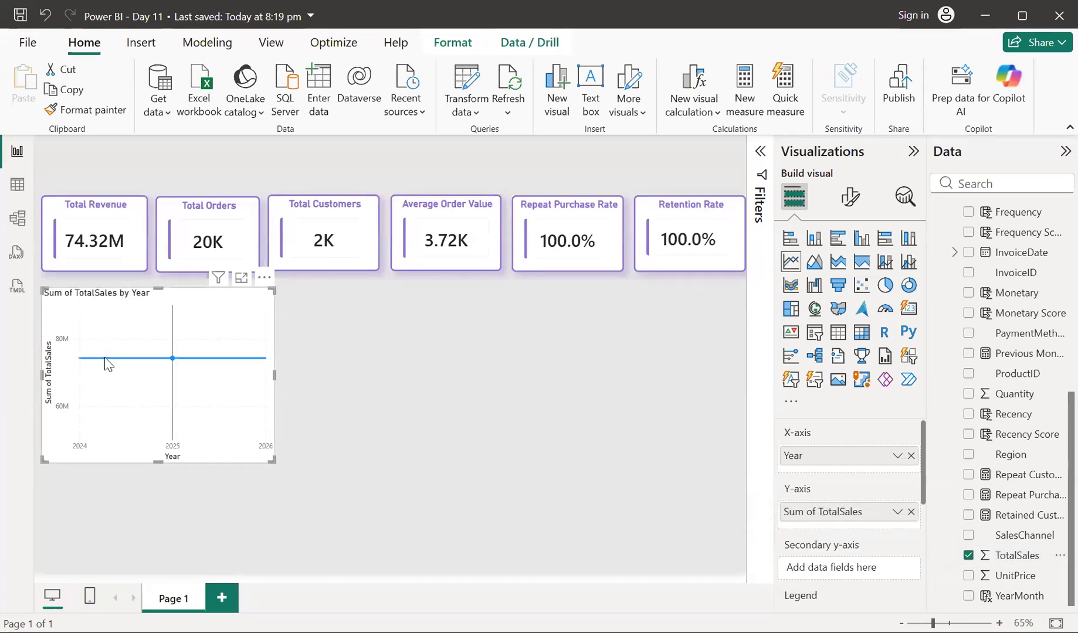
mouse_move(131, 354)
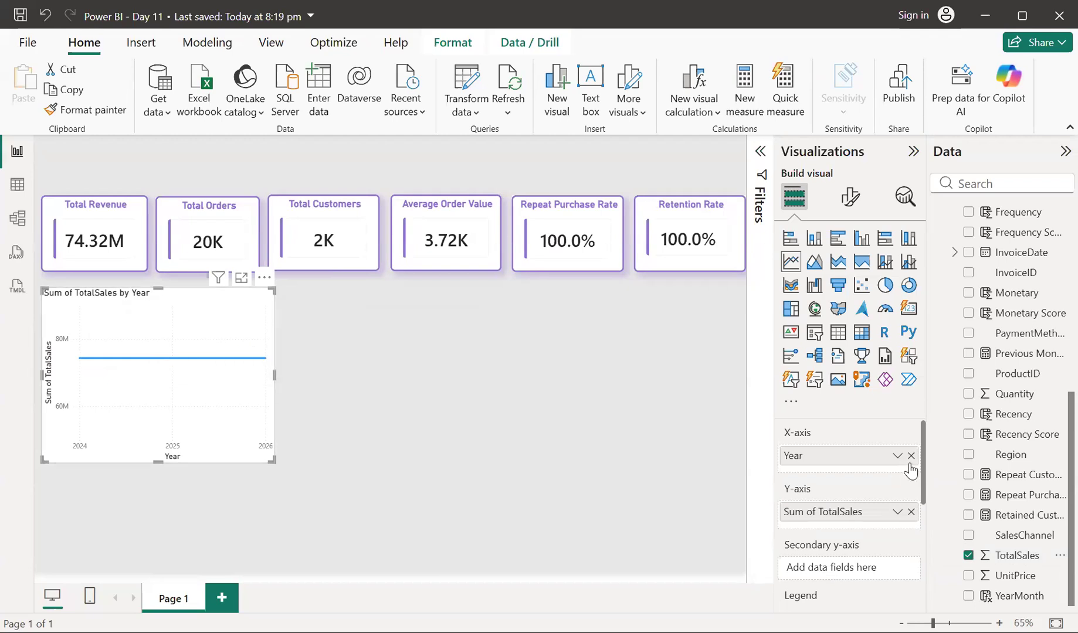
click(911, 513)
Set the line chart's Y-axis to the Total_Revenue measure from the Customers table
scroll(1014, 515, up, 2)
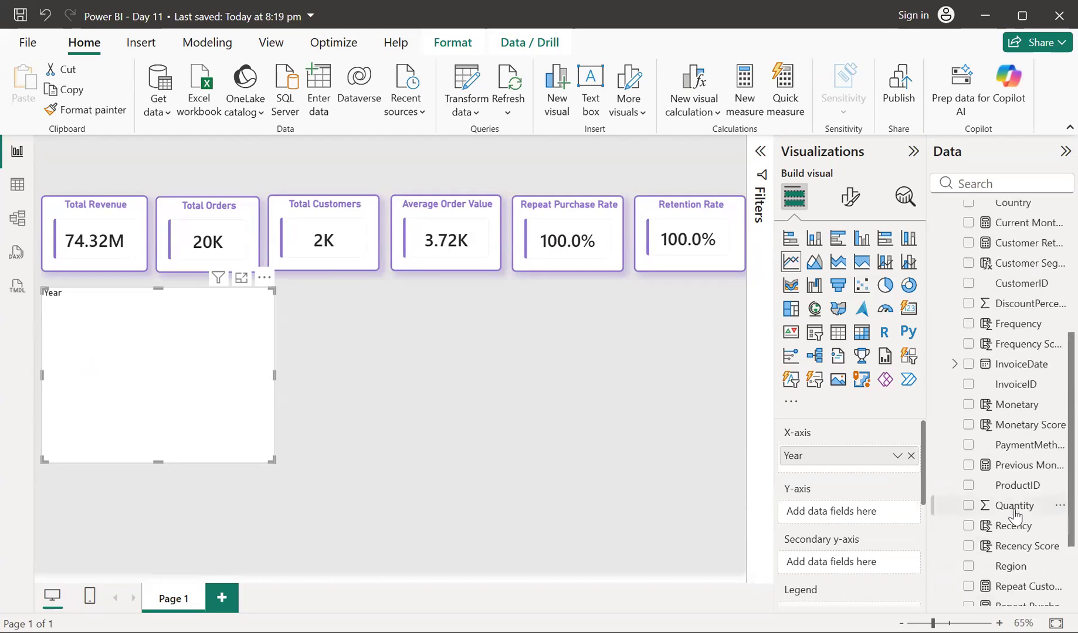
scroll(1014, 515, down, 3)
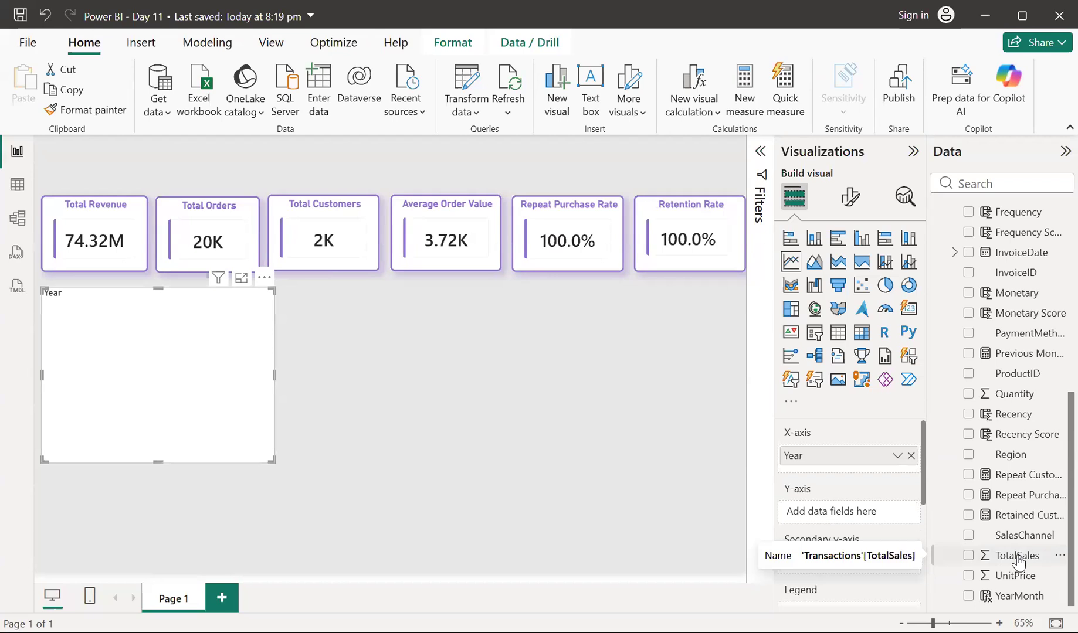
scroll(1018, 562, up, 10)
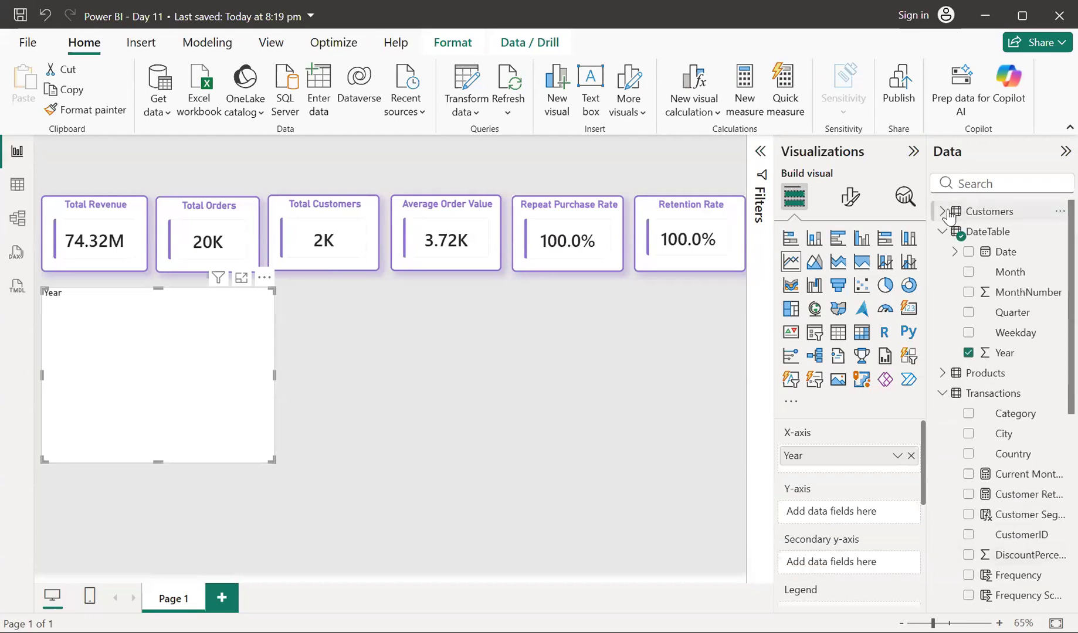
click(944, 212)
drag(1024, 500, 882, 514)
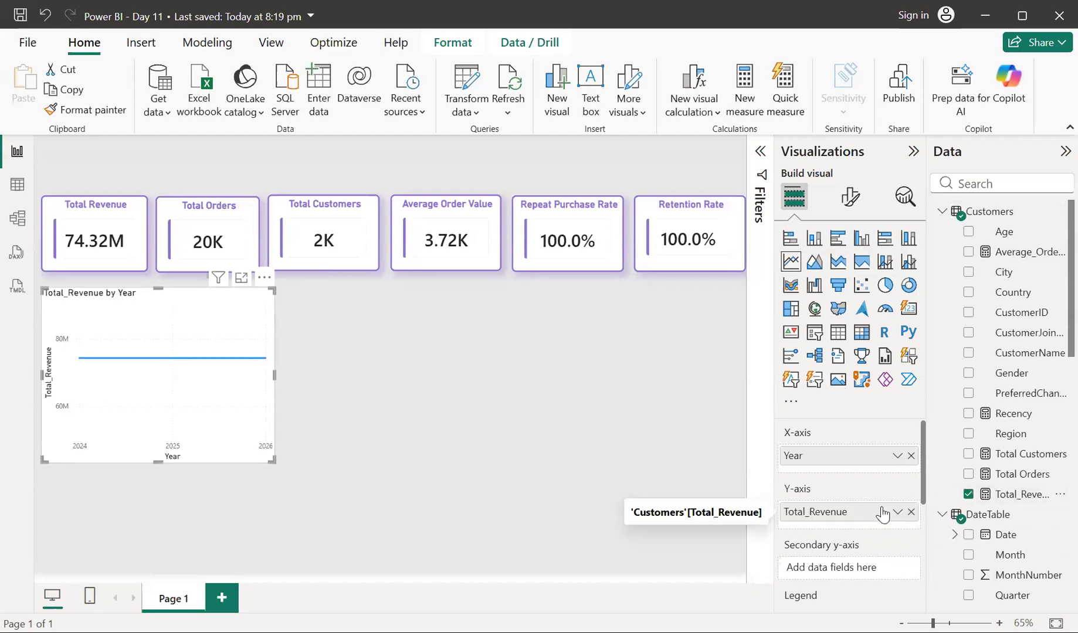
mouse_move(107, 369)
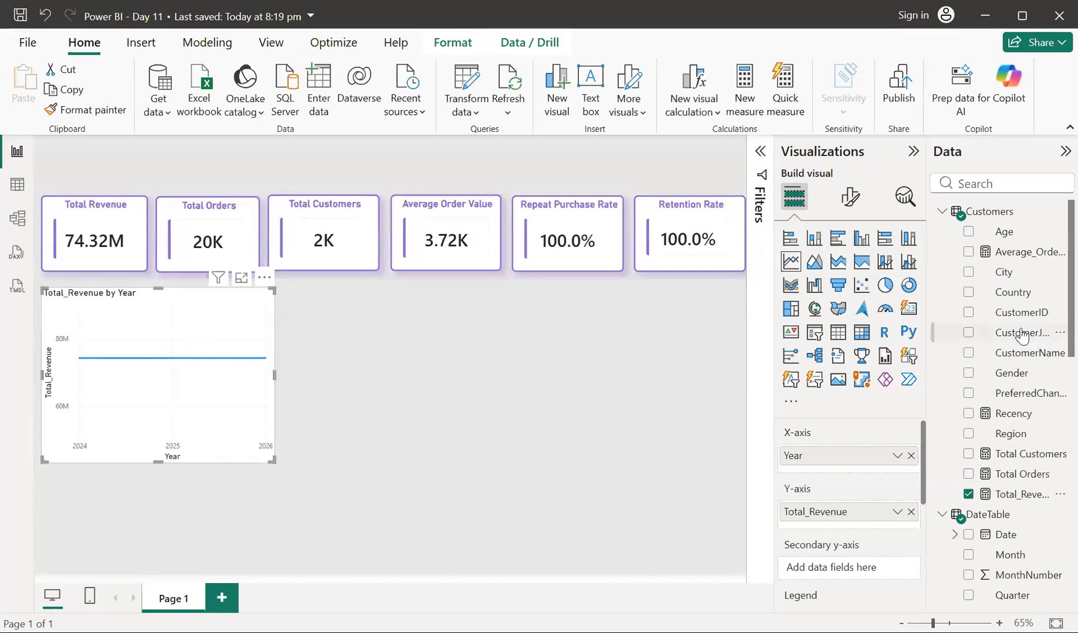
Replace Year on the line chart's X-axis with InvoiceDate from Transactions, keeping only its Year level
scroll(1016, 332, down, 12)
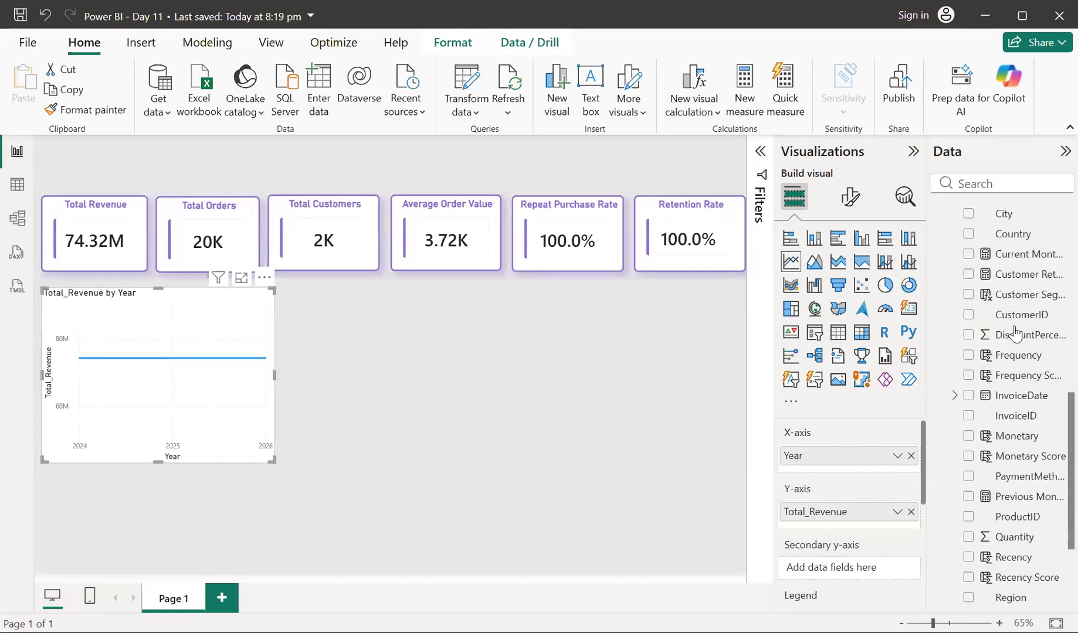
scroll(1016, 333, up, 1)
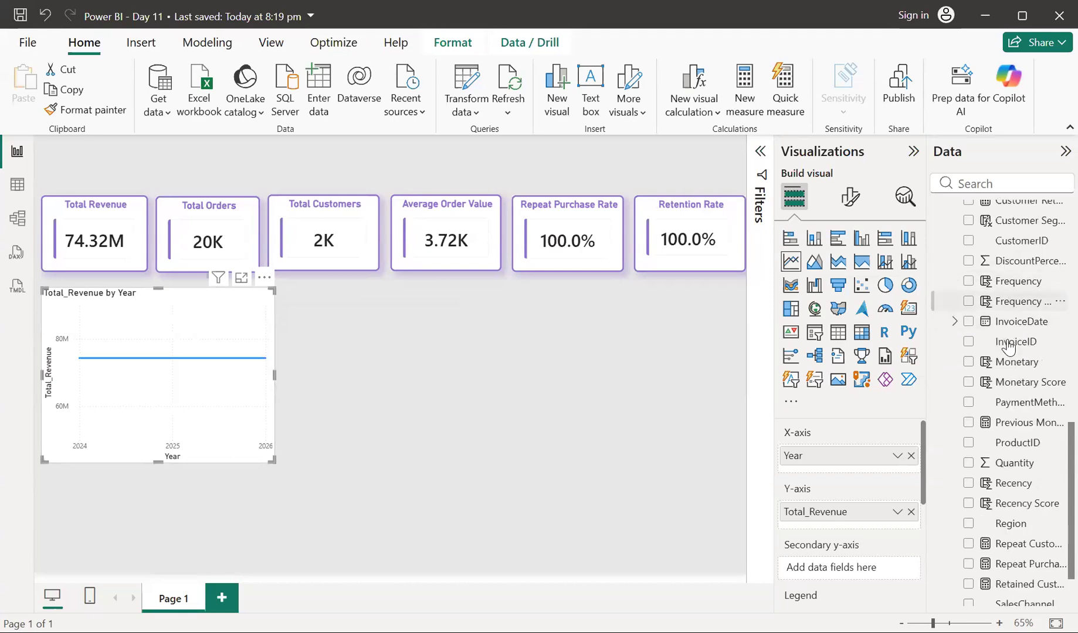
drag(1002, 333, 917, 460)
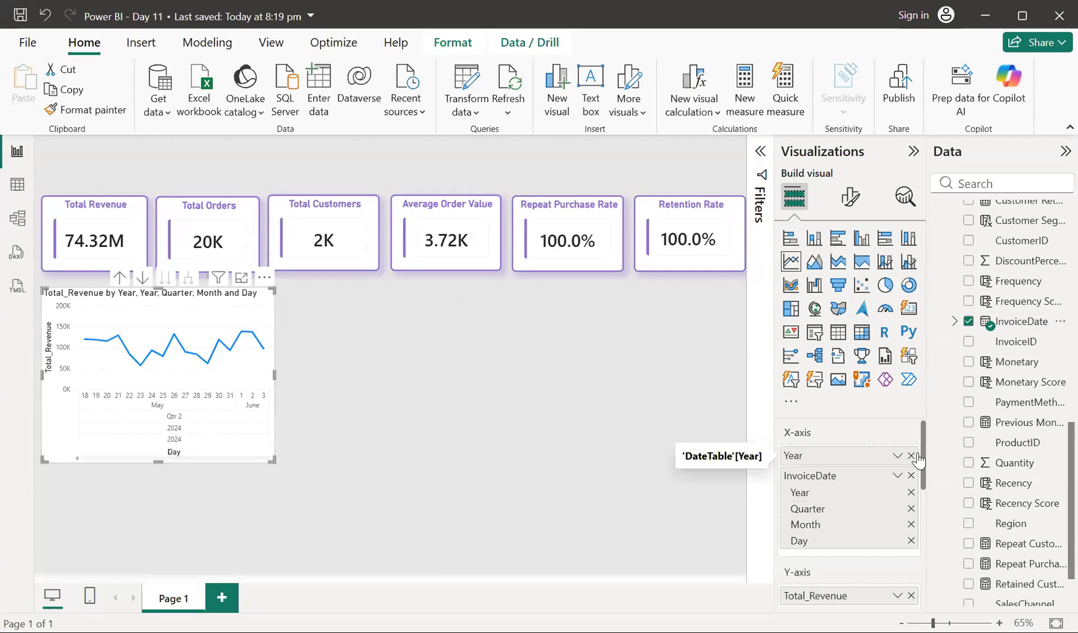
click(911, 456)
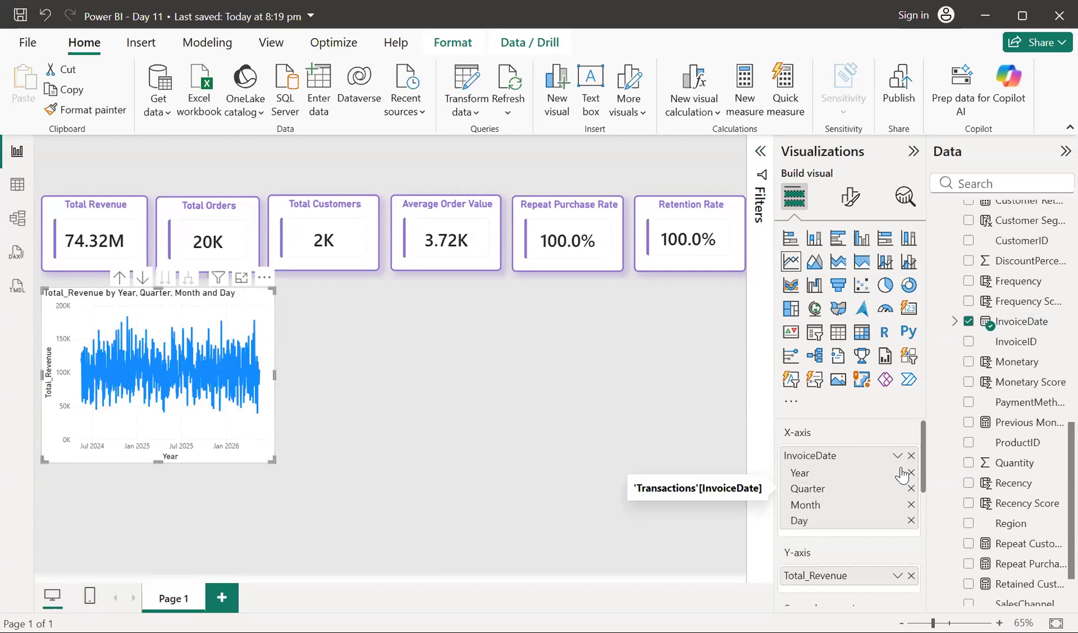
click(910, 488)
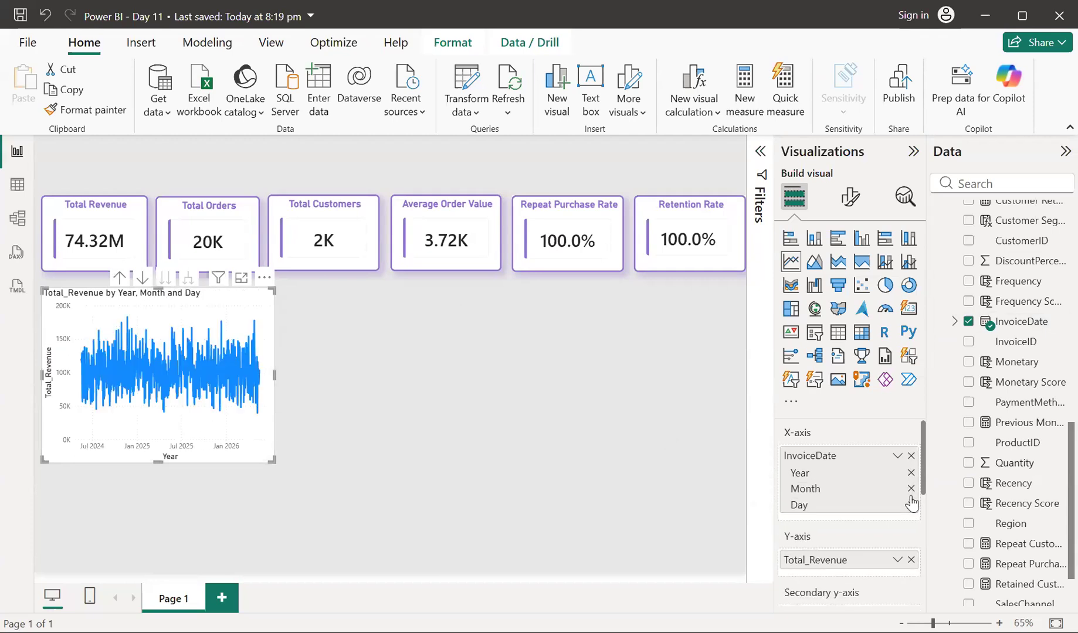
click(912, 489)
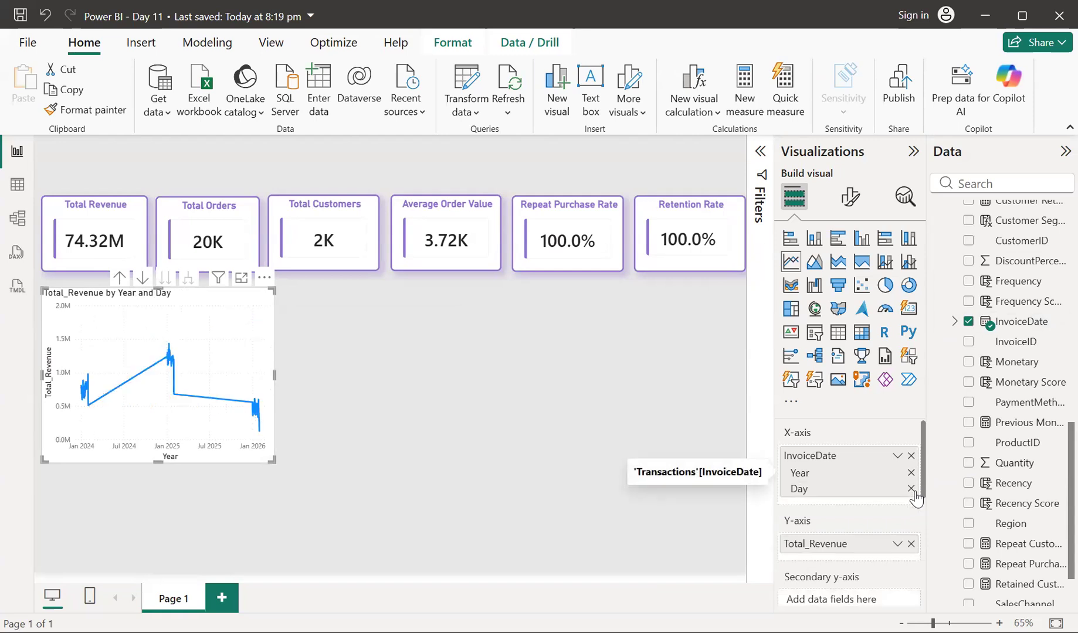
click(911, 489)
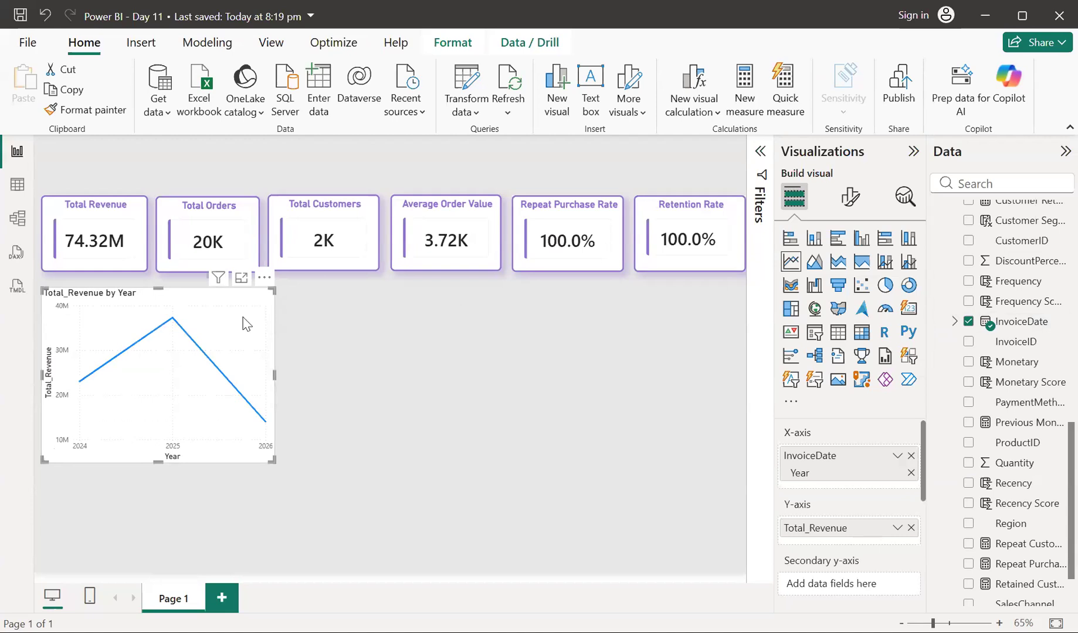
Examine the yearly revenue points of the line chart in focus mode and return to the report
click(240, 279)
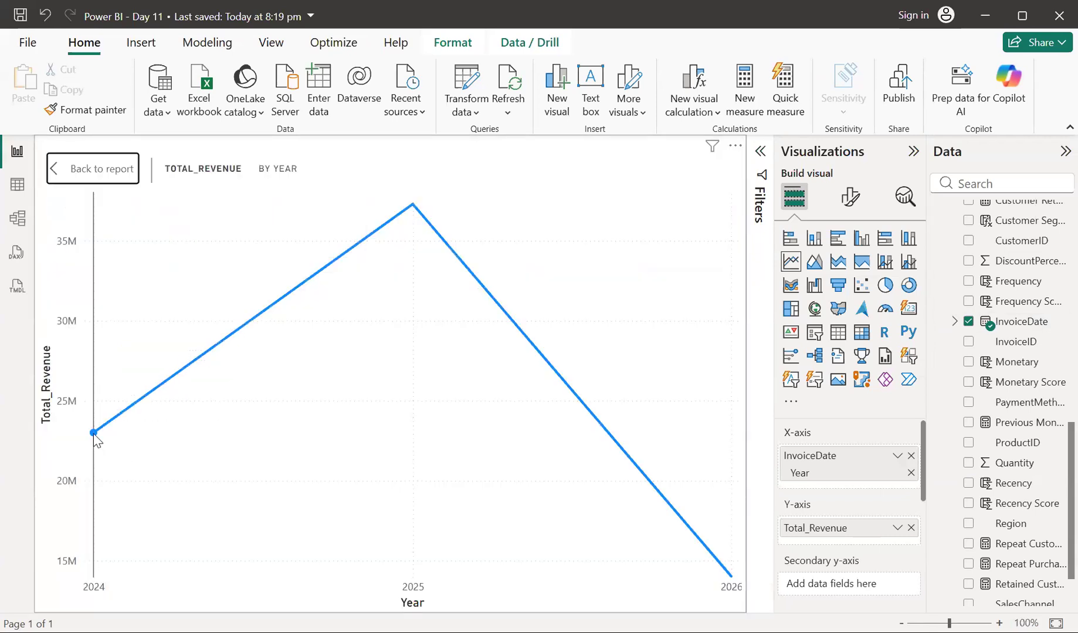
mouse_move(93, 435)
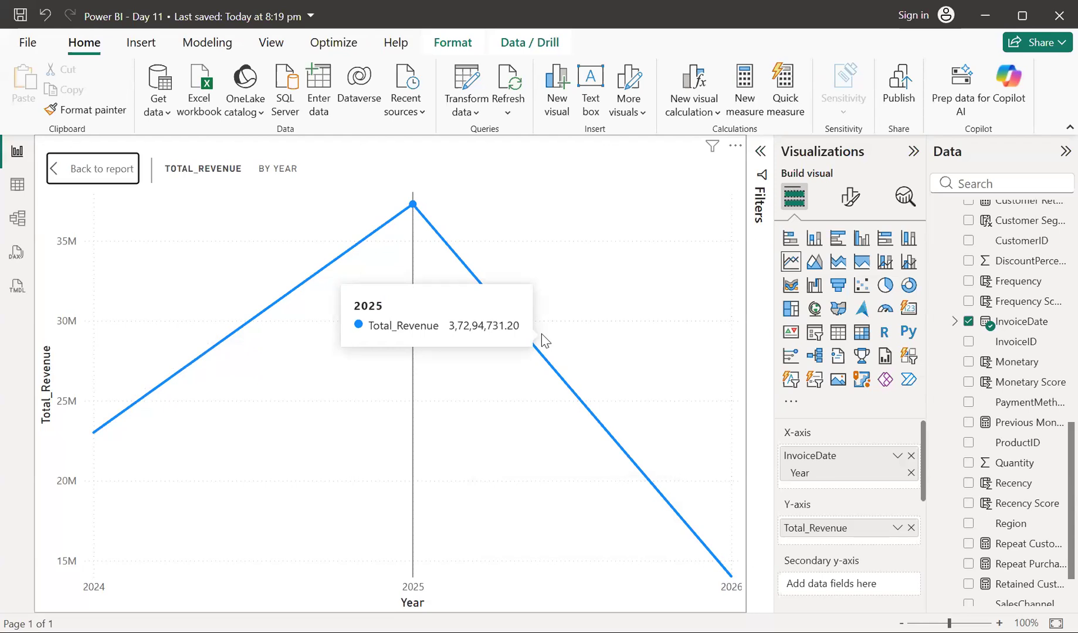
click(69, 176)
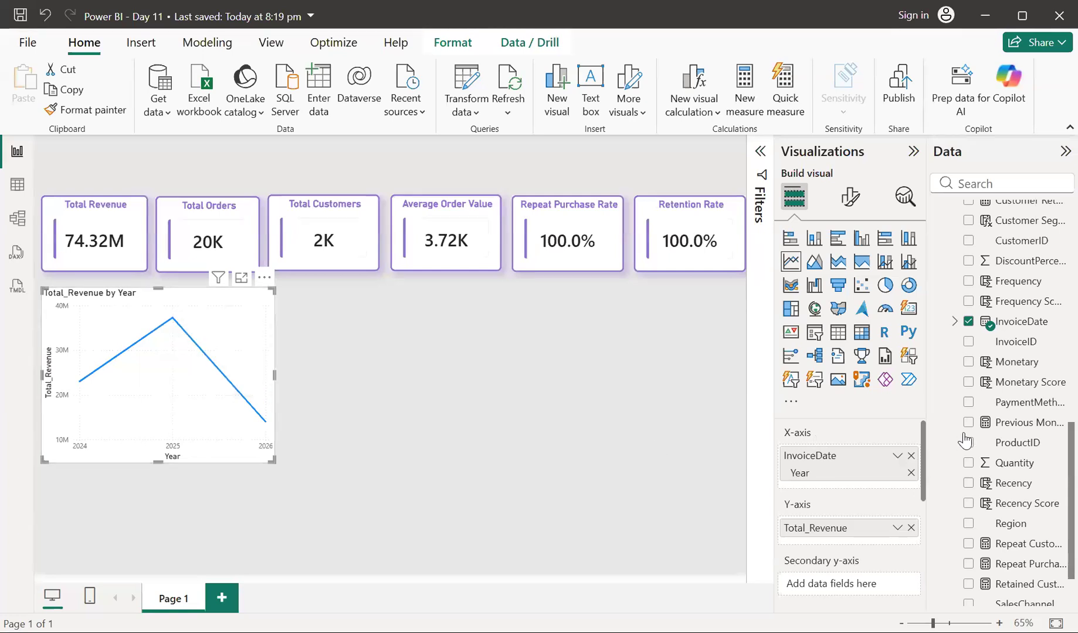
Add InvoiceDate to the line chart's X-axis afresh and keep only its Year and Month levels
click(910, 455)
drag(1004, 326, 847, 455)
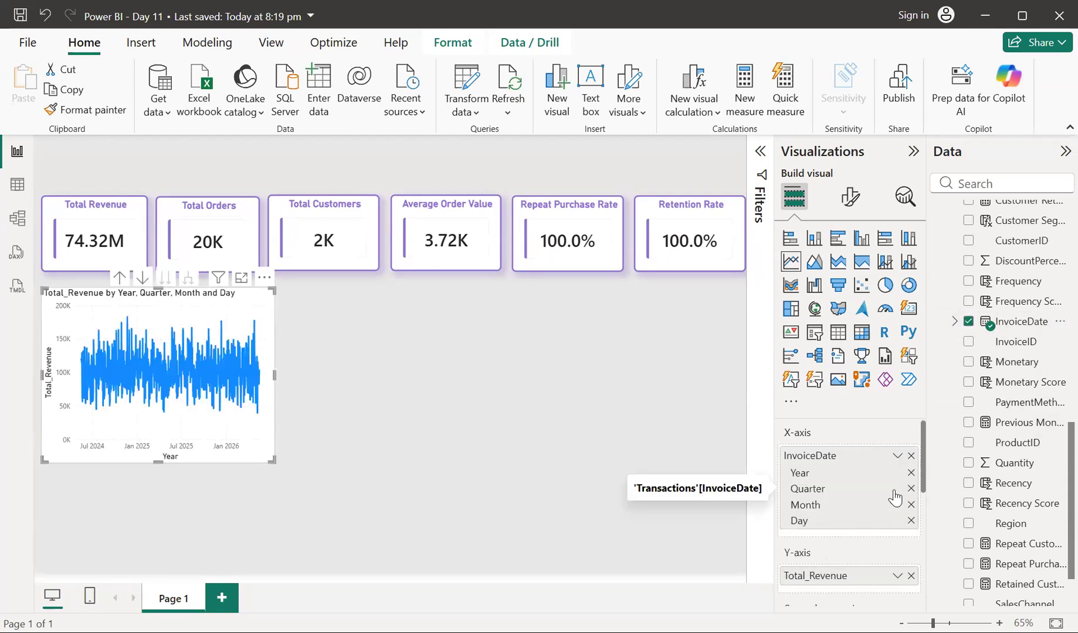
click(911, 520)
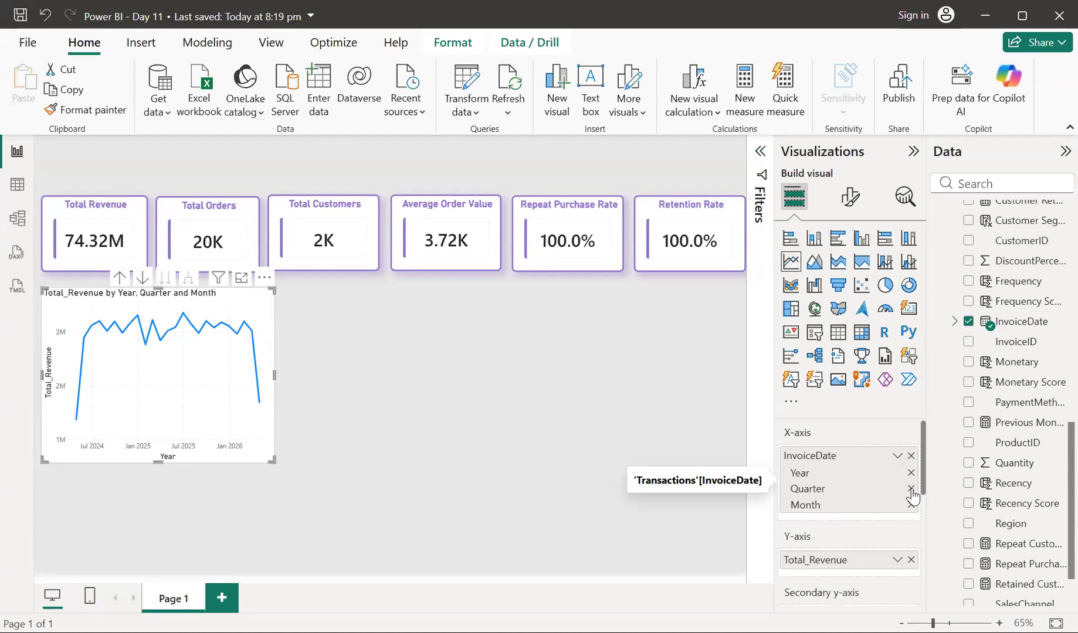
click(910, 489)
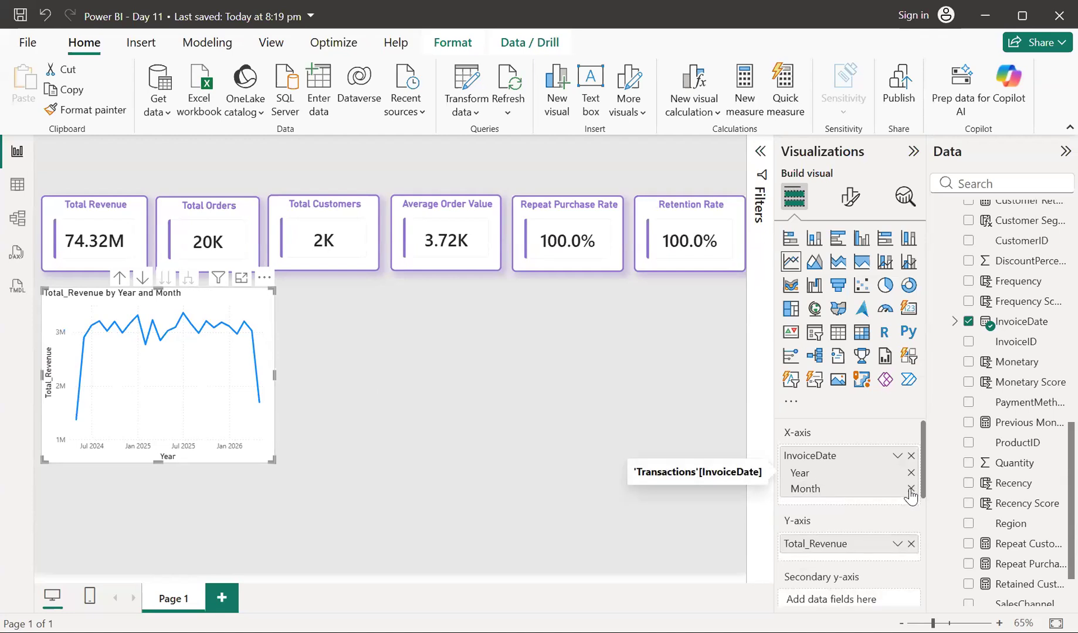
Examine the monthly revenue points for early 2025 in focus mode and return to the report
click(241, 280)
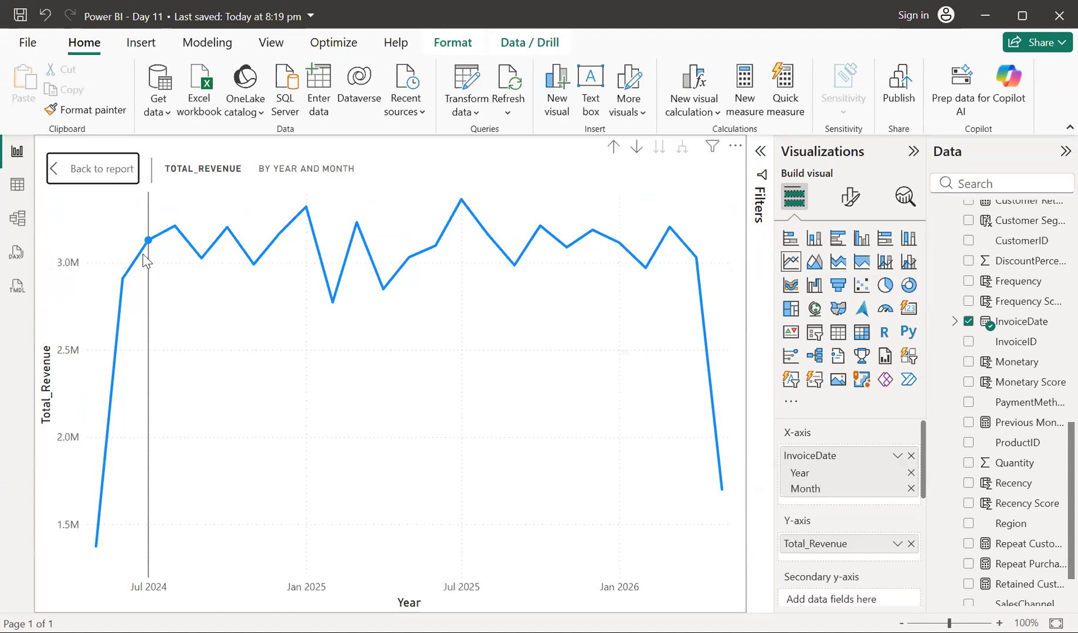
mouse_move(186, 254)
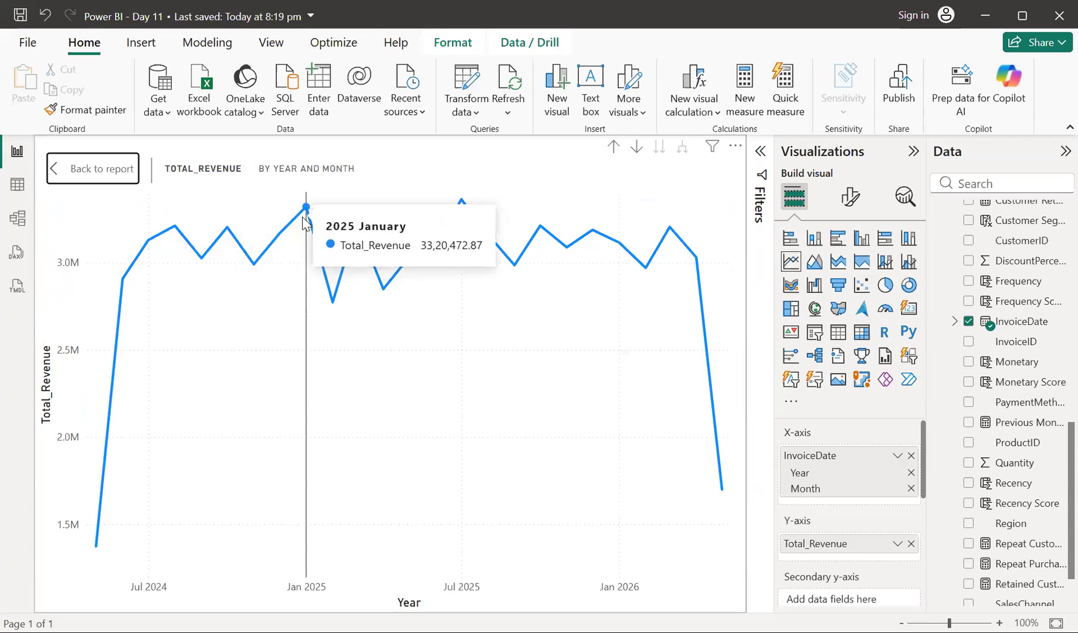
mouse_move(322, 265)
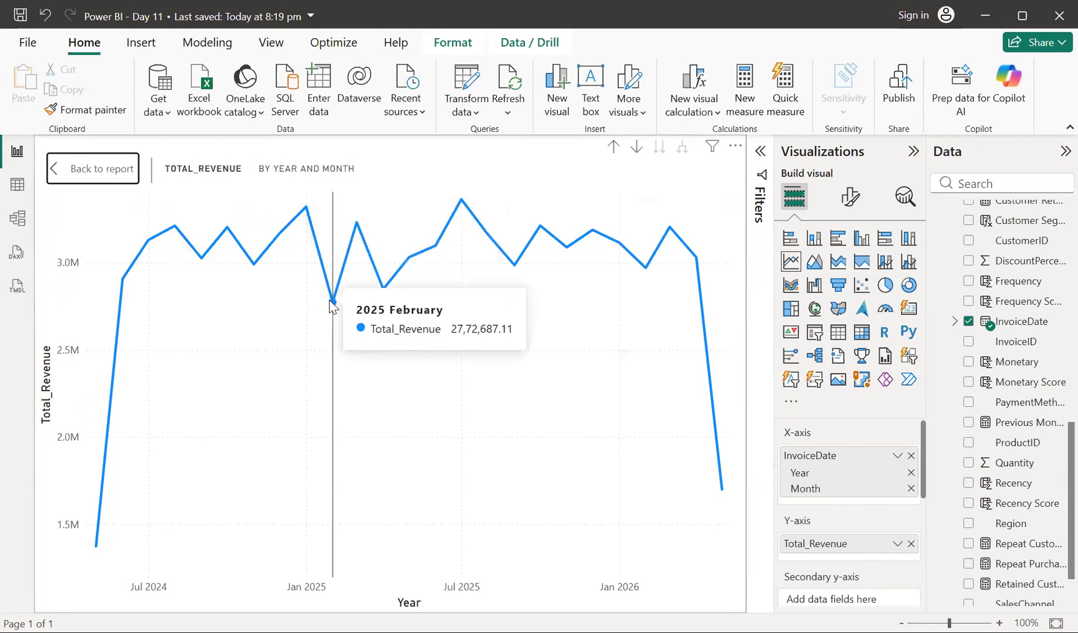
mouse_move(330, 301)
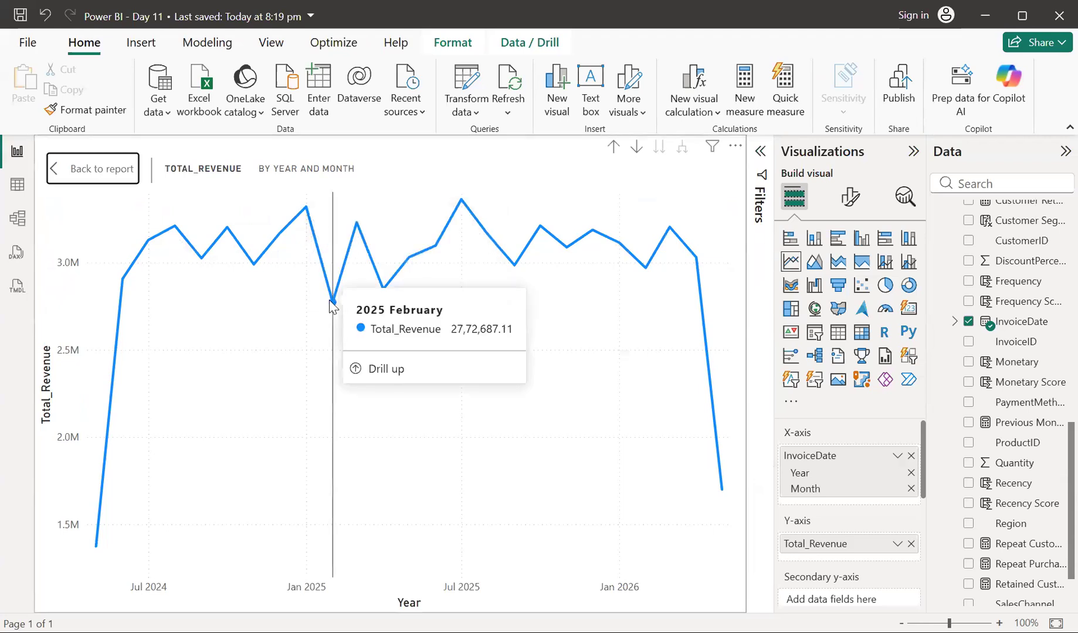
click(92, 173)
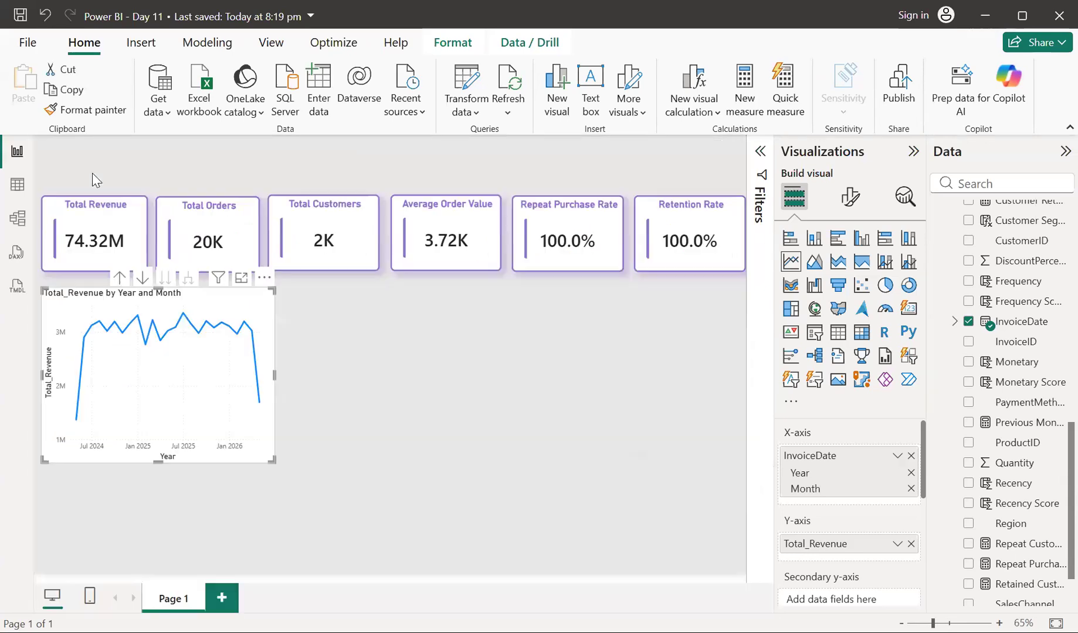
Convert the line chart to an area chart and turn on its data labels
click(819, 267)
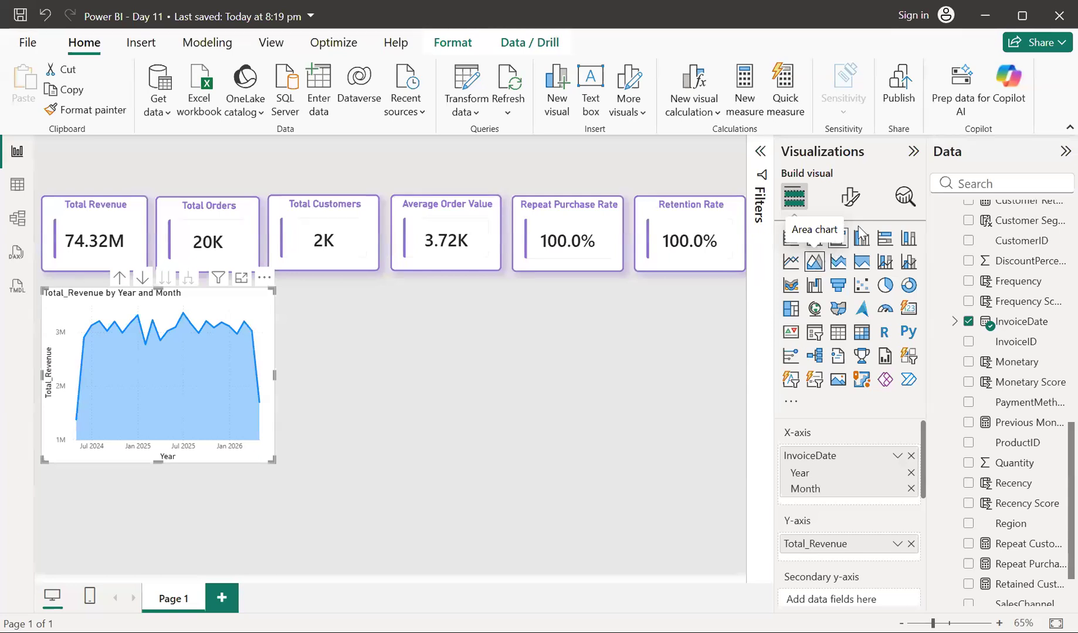
click(848, 197)
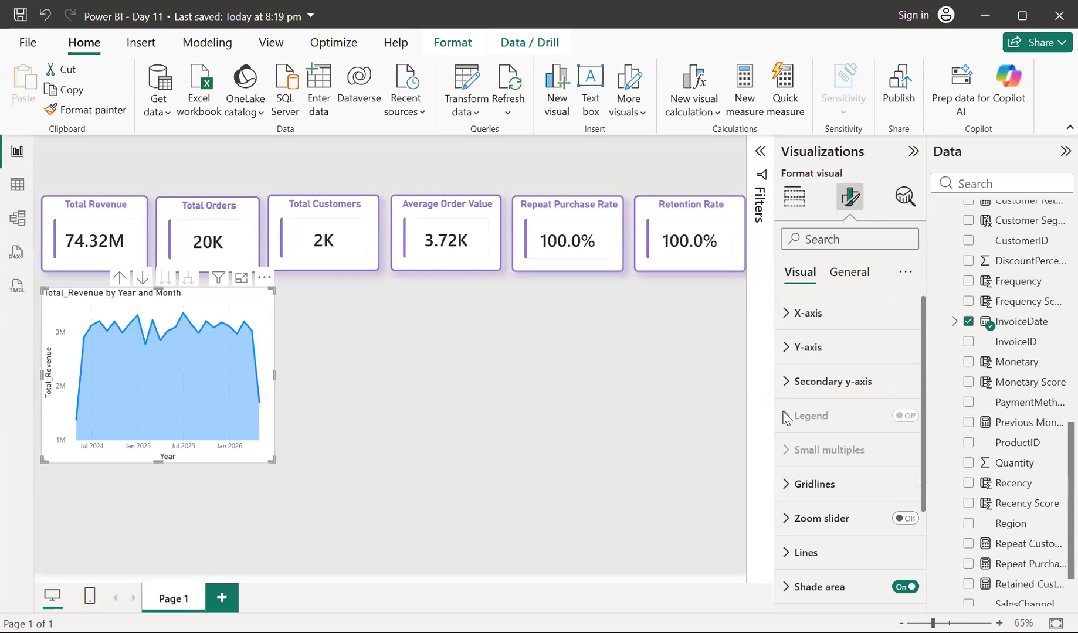
mouse_move(789, 427)
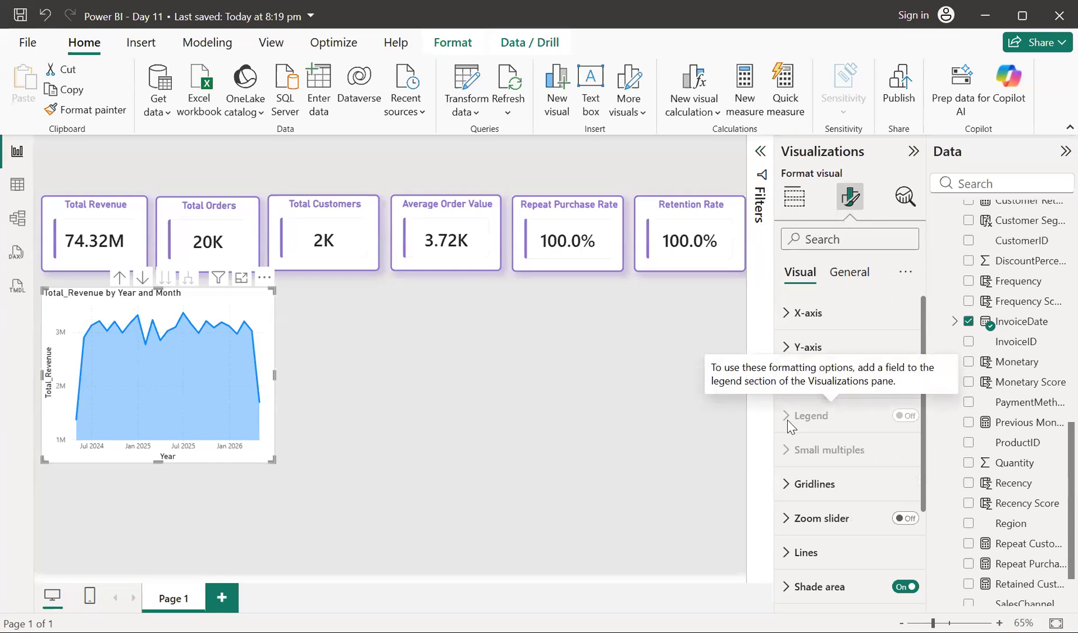
scroll(787, 426, down, 3)
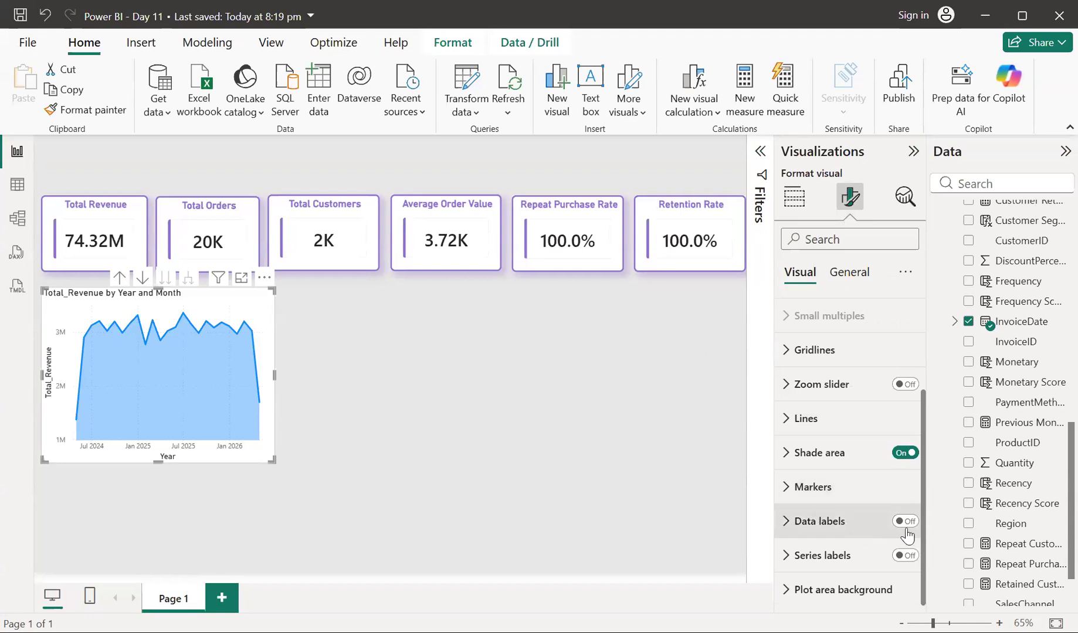
click(788, 531)
scroll(791, 528, down, 2)
scroll(908, 380, up, 2)
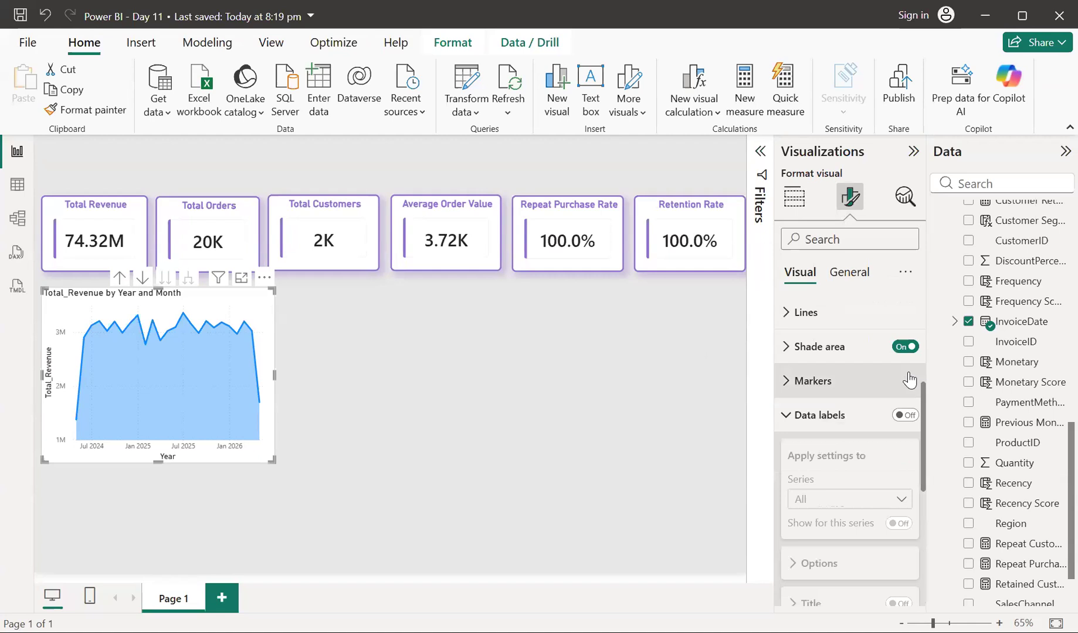
click(906, 415)
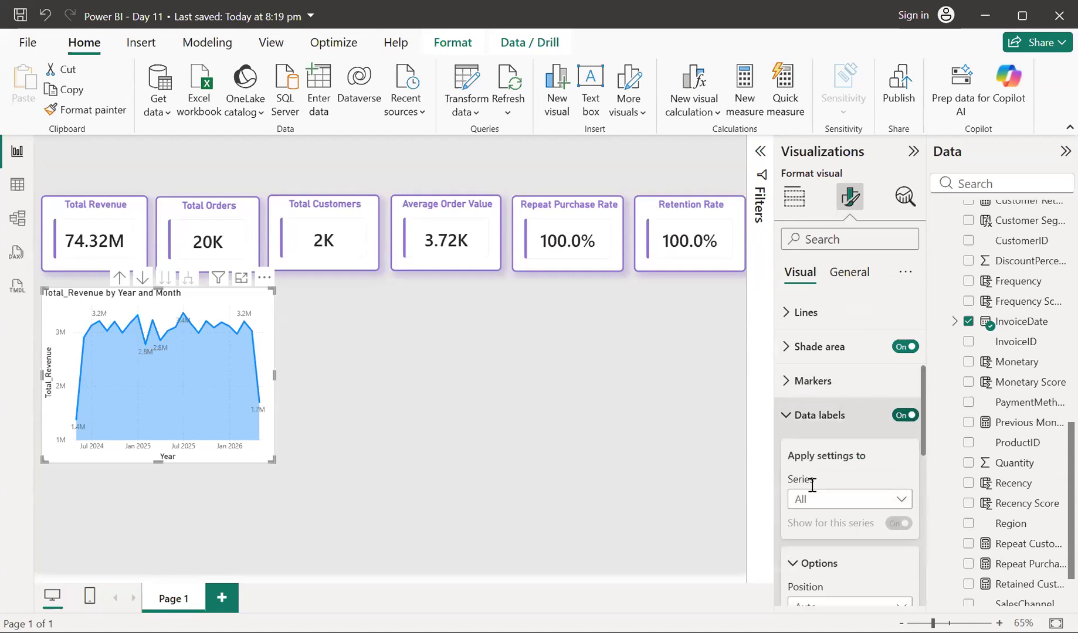
Make the area chart's data label values bold and set their font size to 10
scroll(808, 490, down, 3)
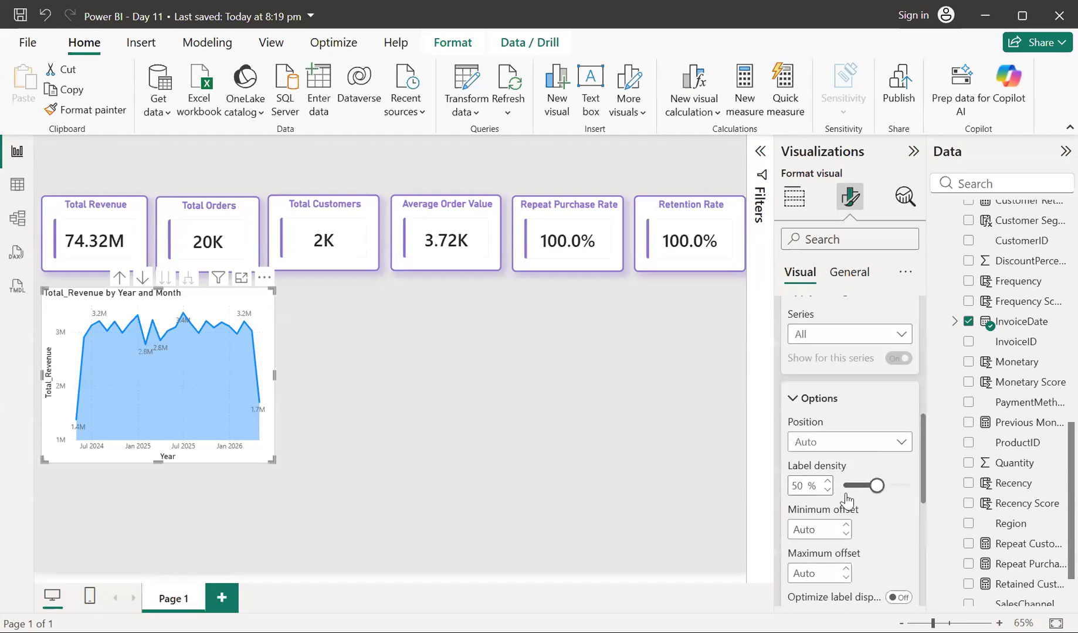
scroll(843, 538, down, 1)
scroll(843, 538, down, 4)
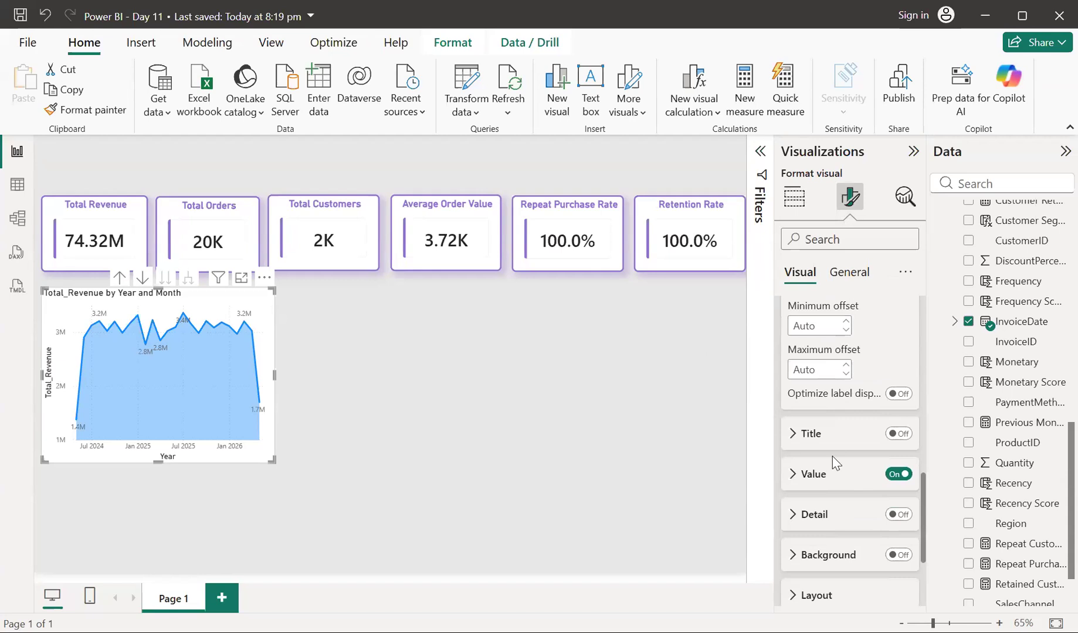
click(786, 478)
scroll(791, 484, down, 1)
scroll(791, 484, down, 1)
click(797, 527)
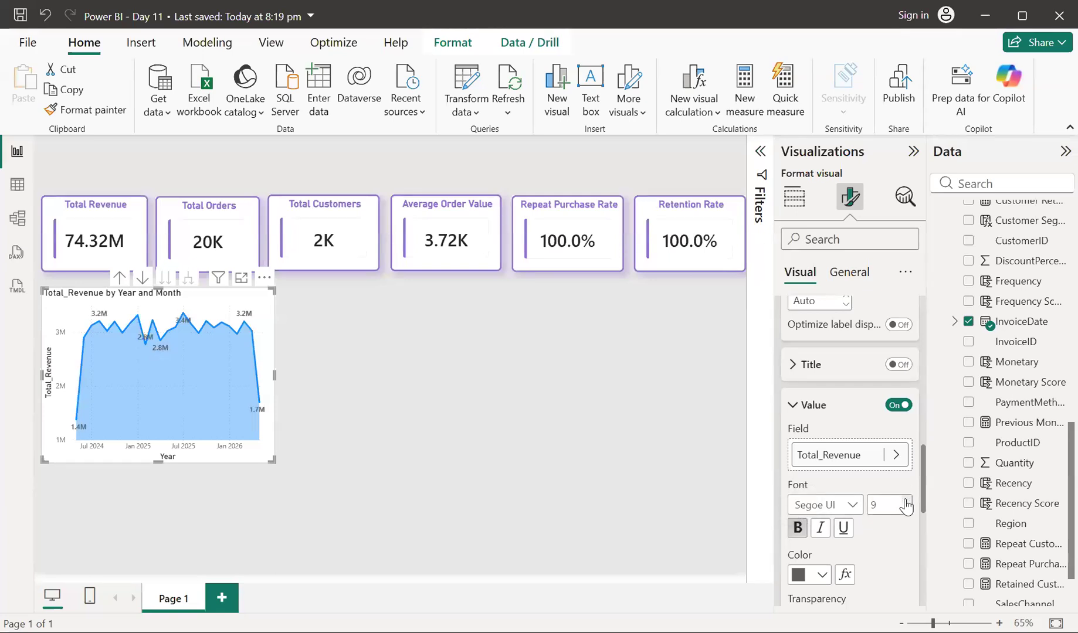
click(906, 503)
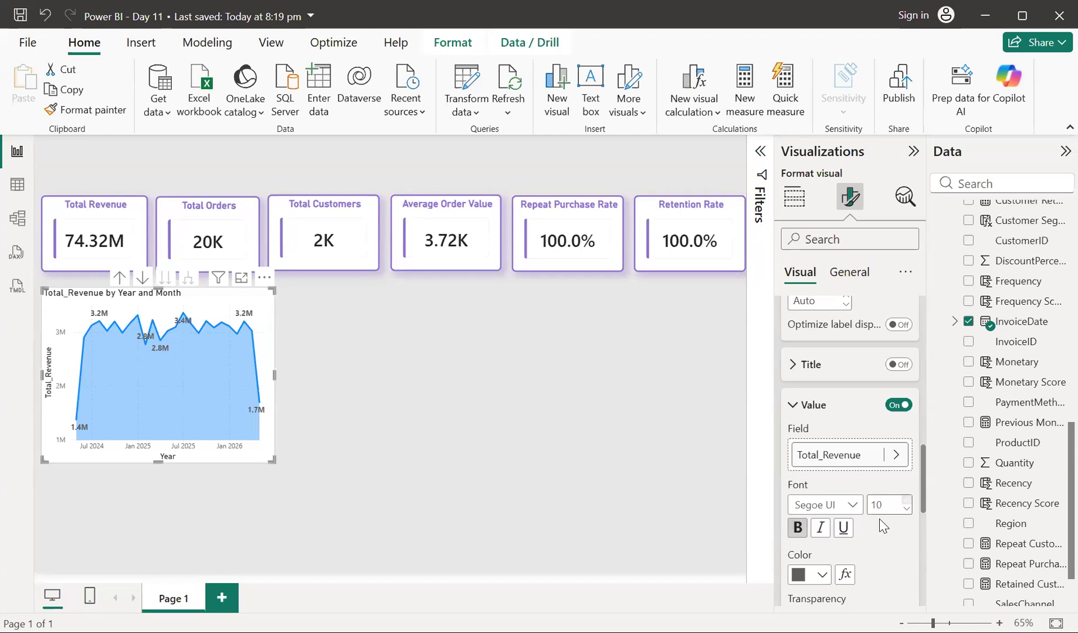
scroll(846, 545, down, 4)
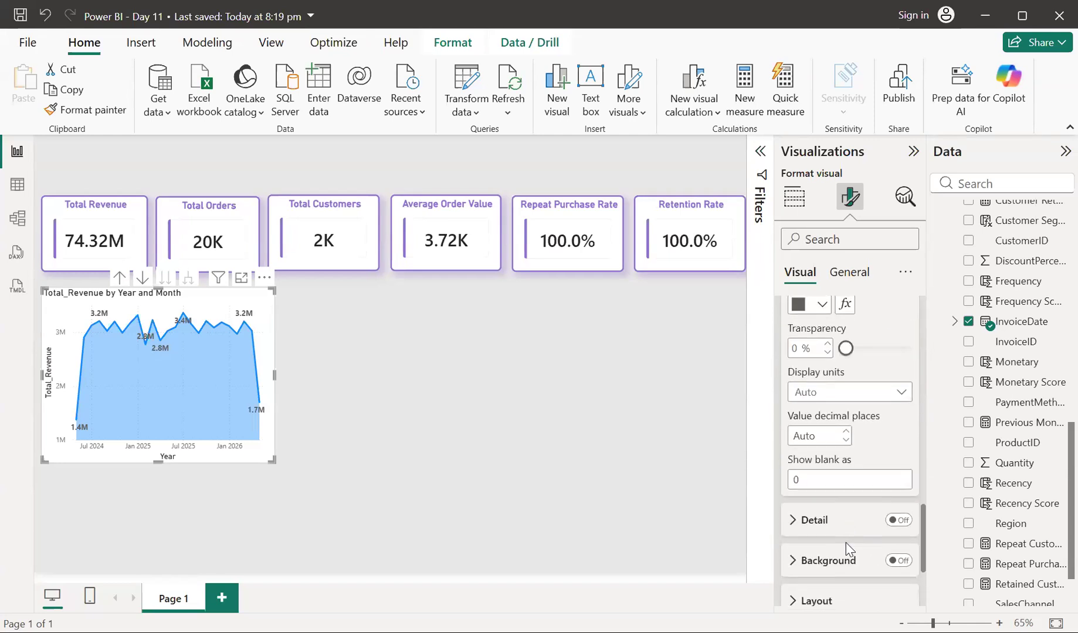
click(901, 392)
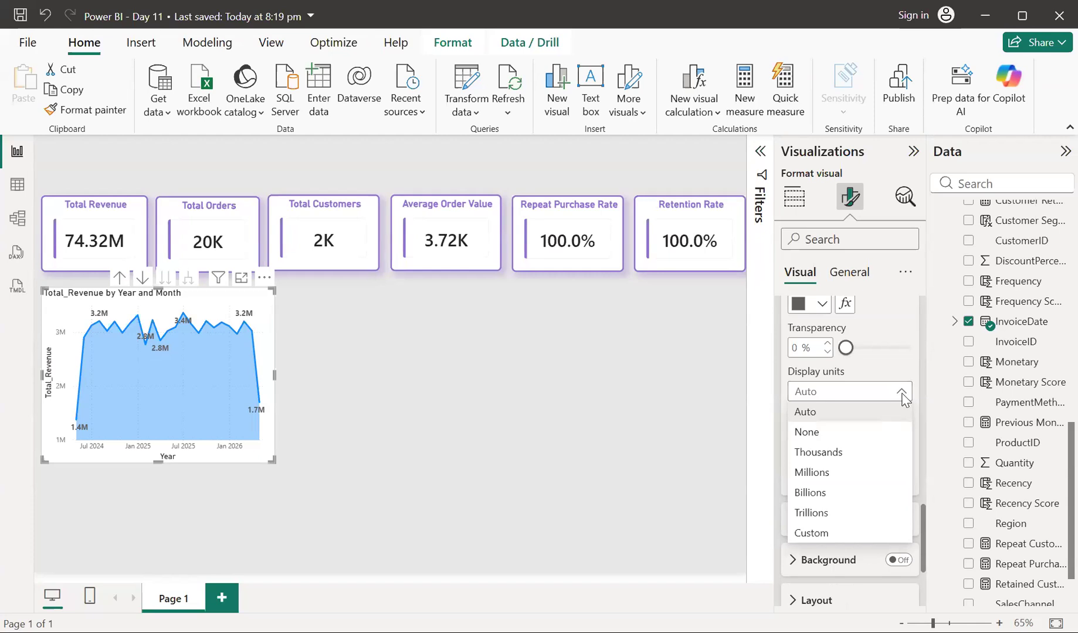
click(901, 393)
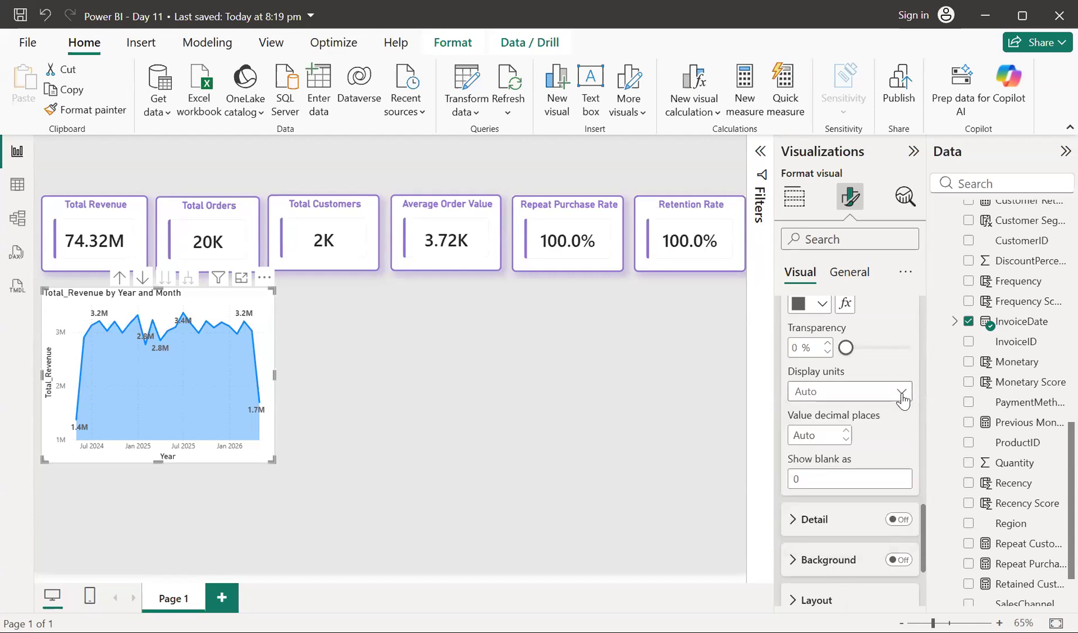
Shorten the area chart's title text to "Total_Revenue by Year"
scroll(857, 326, up, 10)
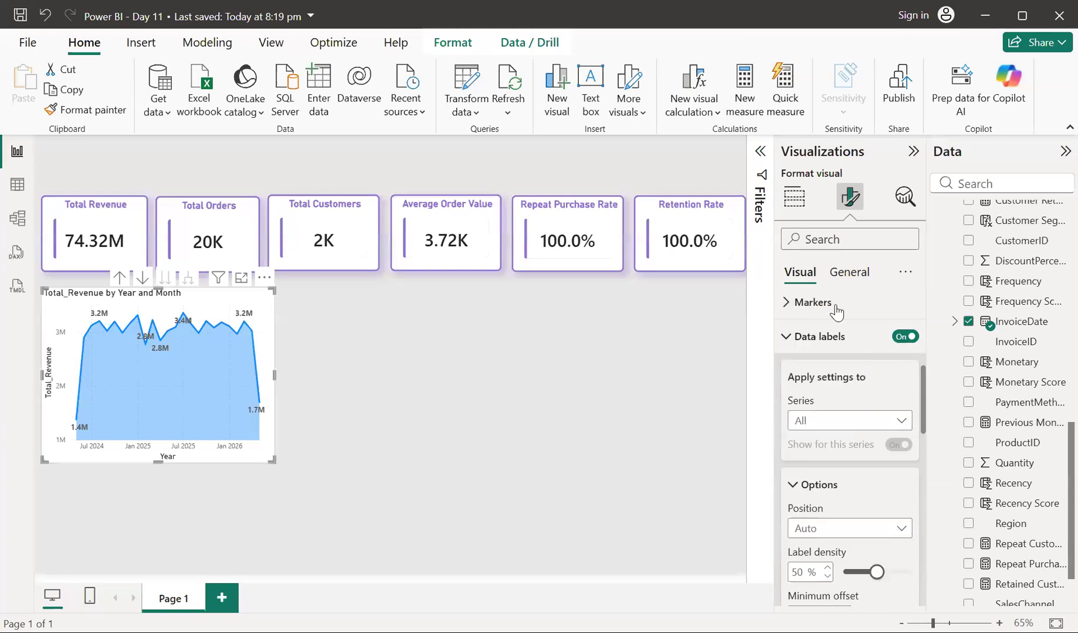
click(857, 278)
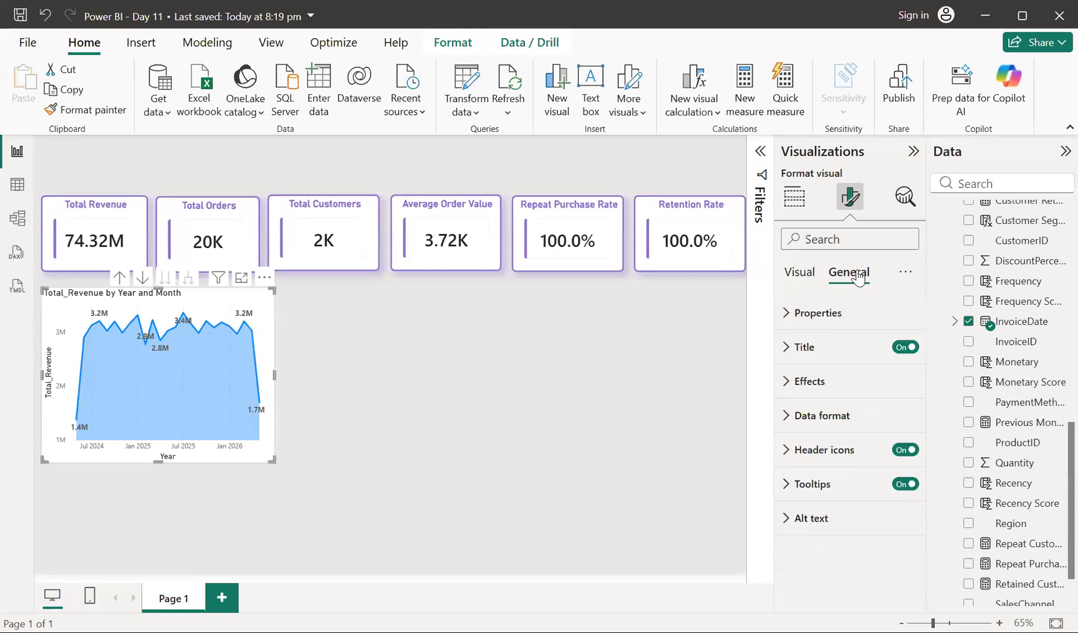
click(784, 348)
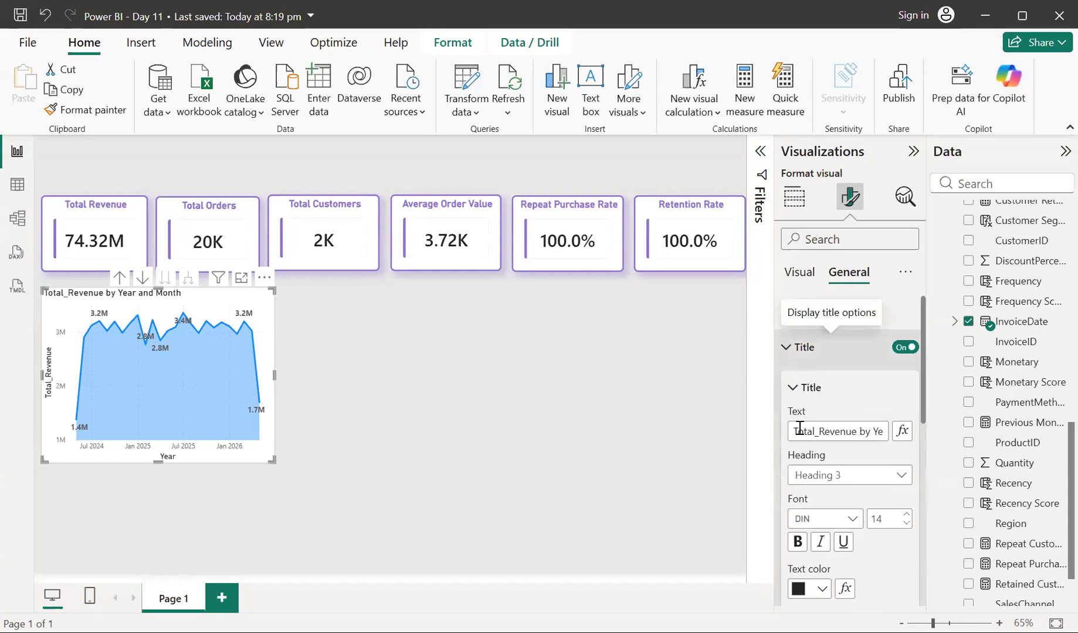
click(876, 437)
double_click(876, 437)
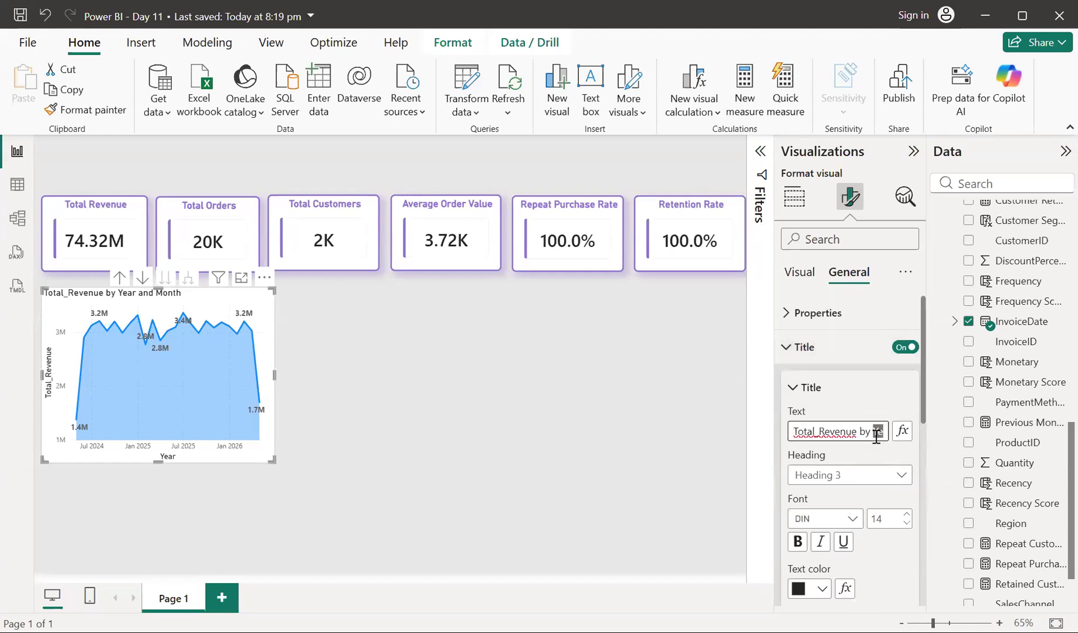
key(Right)
key(Right)
key(Right)
key(Right)
key(Right)
key(Right)
key(Right)
key(Right)
key(Right)
key(Right)
key(Right)
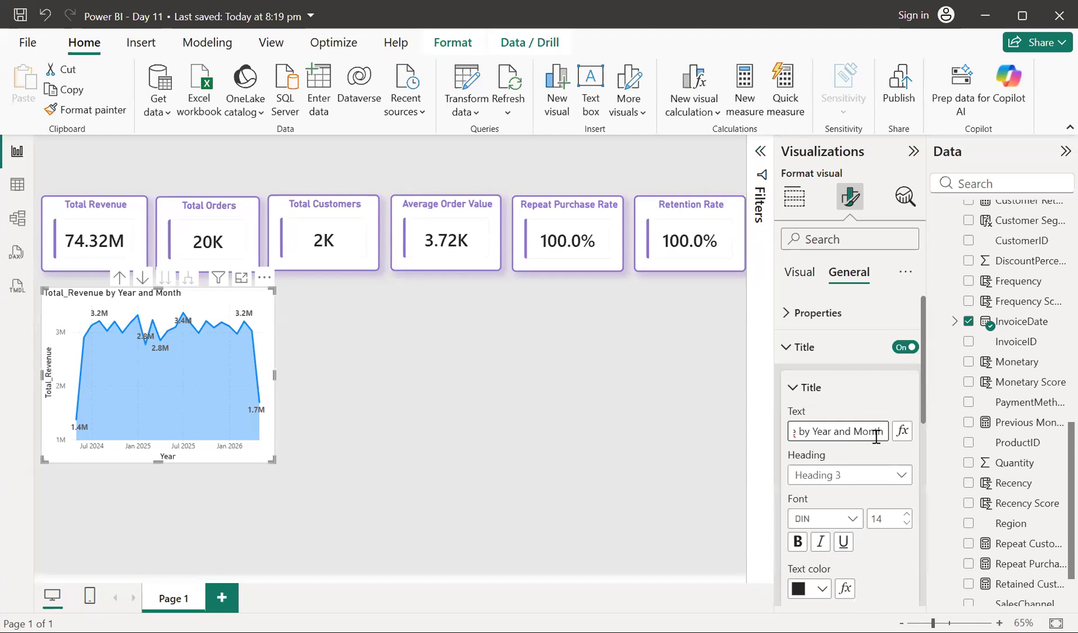
key(BackSpace)
key(BackSpace)
key(BackSpace)
key(BackSpace)
key(BackSpace)
key(BackSpace)
key(BackSpace)
key(BackSpace)
key(BackSpace)
key(BackSpace)
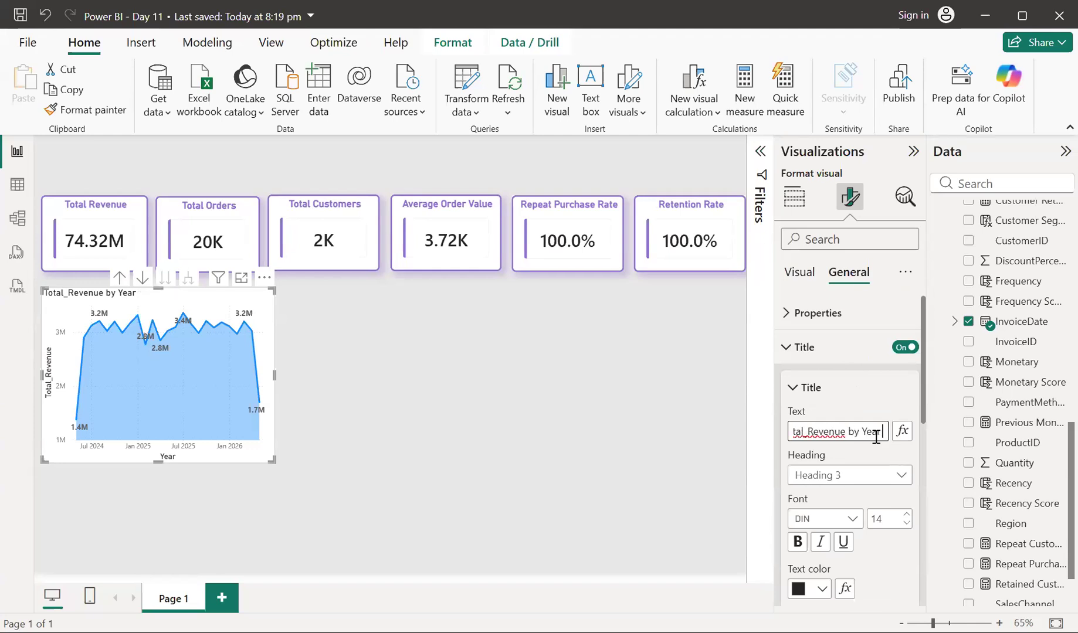
Center the area chart's title and format it as bold, medium purple text at font size 15
scroll(820, 588, down, 3)
click(820, 578)
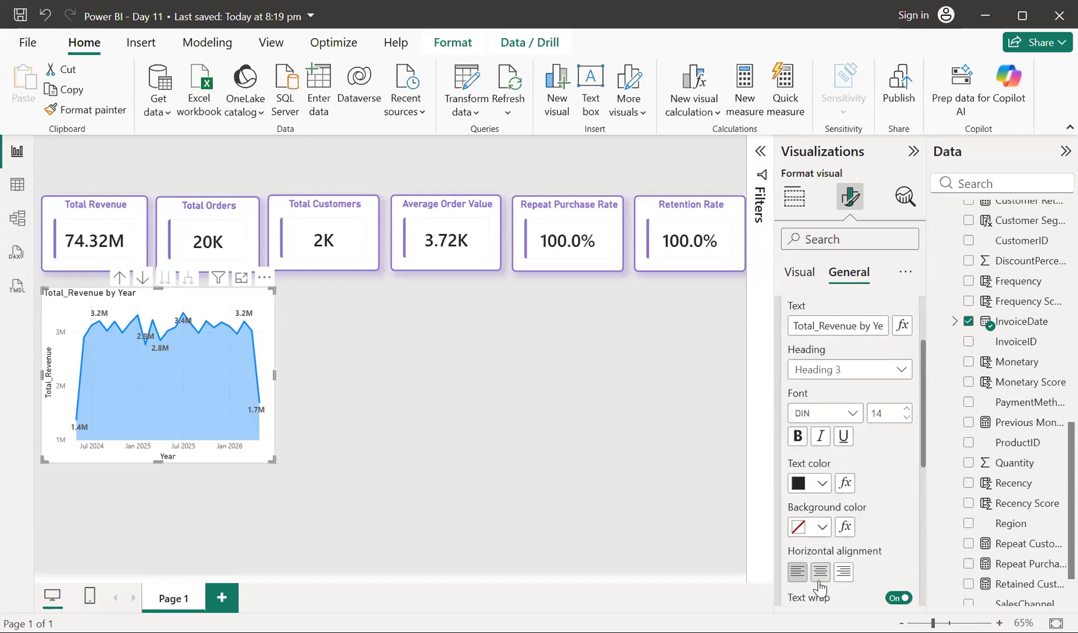
click(823, 484)
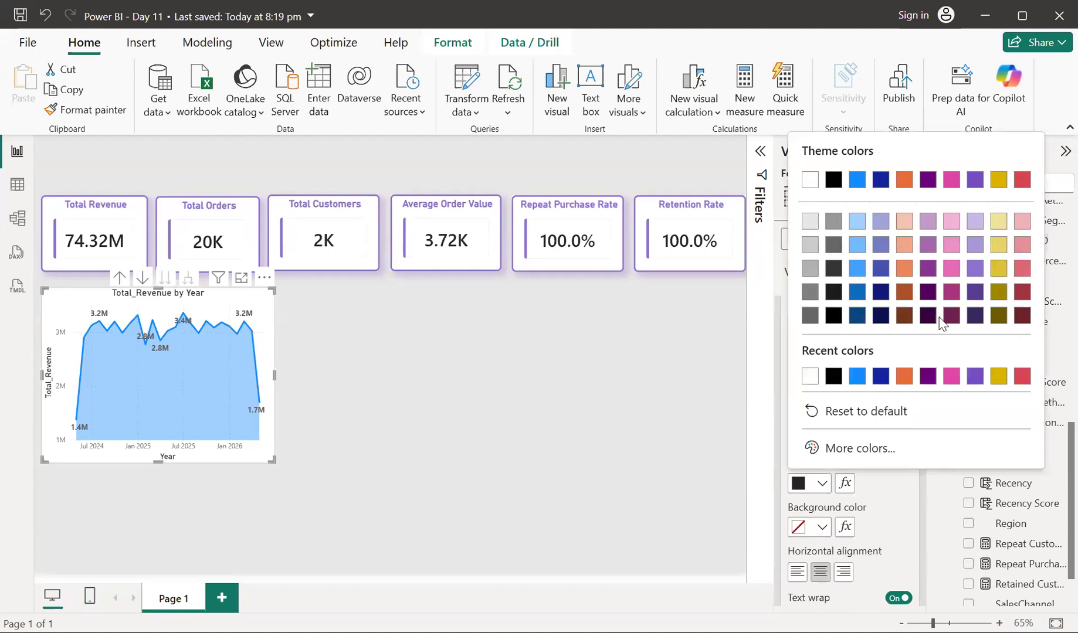
click(974, 269)
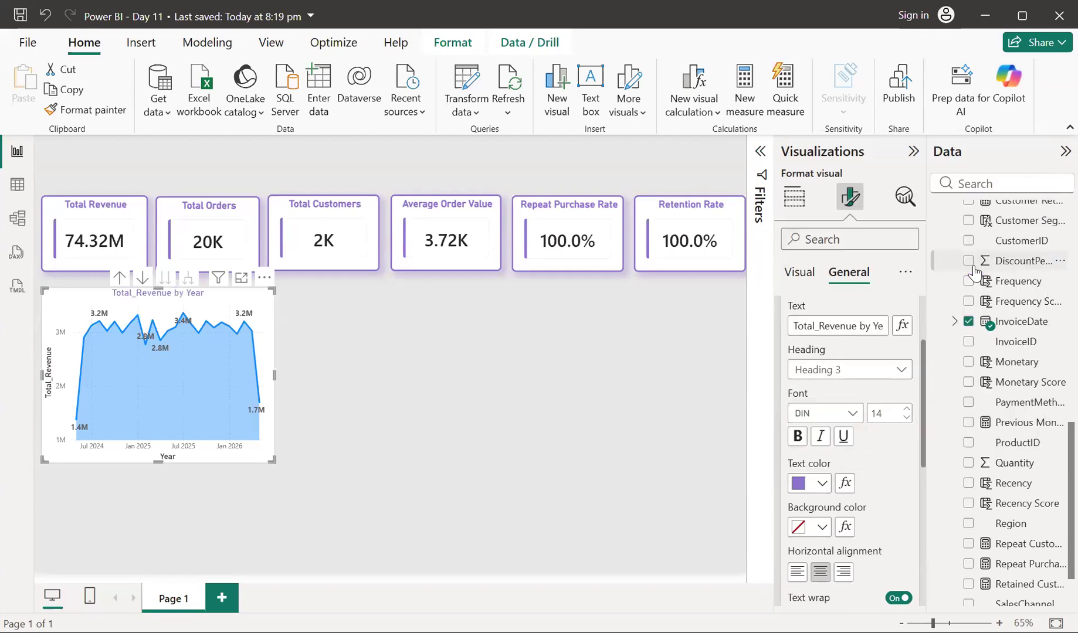
click(822, 483)
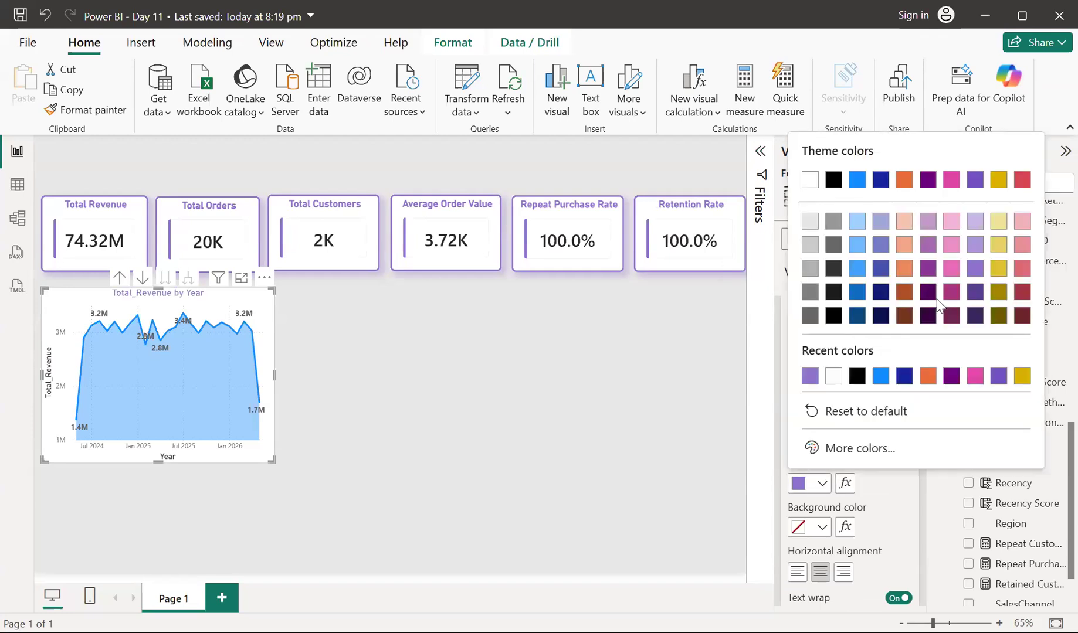
click(975, 270)
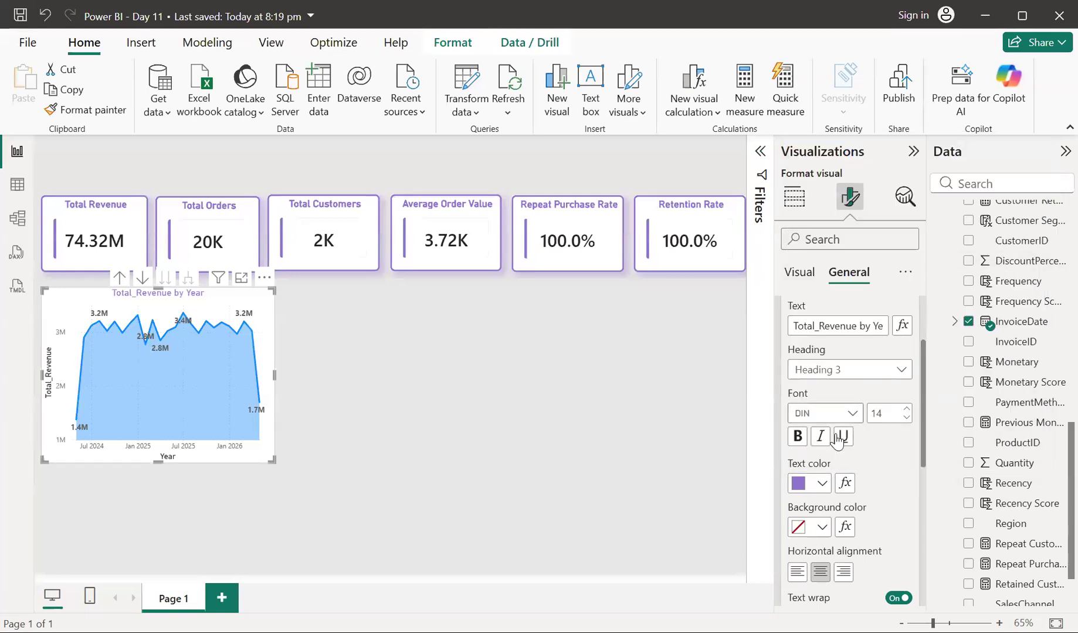
click(797, 439)
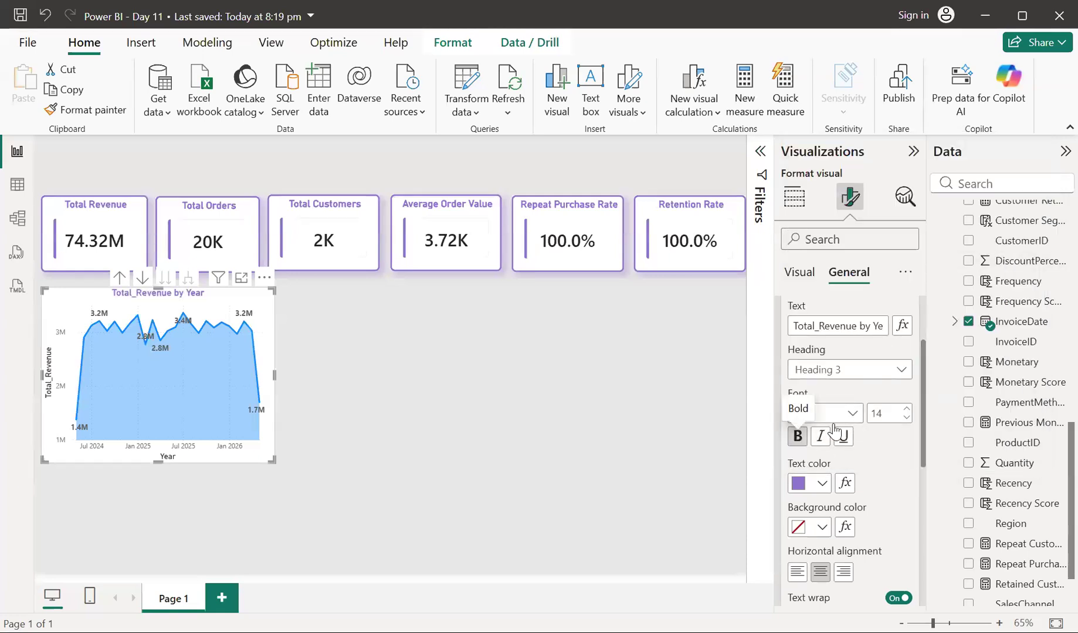
click(906, 409)
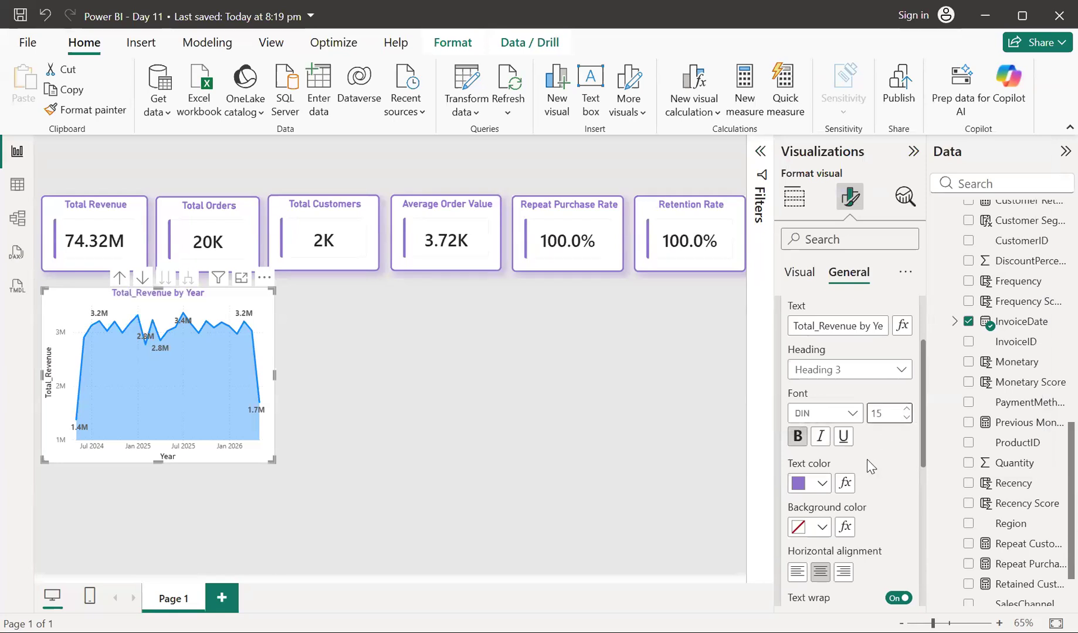
Turn off the area chart's horizontal gridlines
click(800, 273)
scroll(800, 368, up, 2)
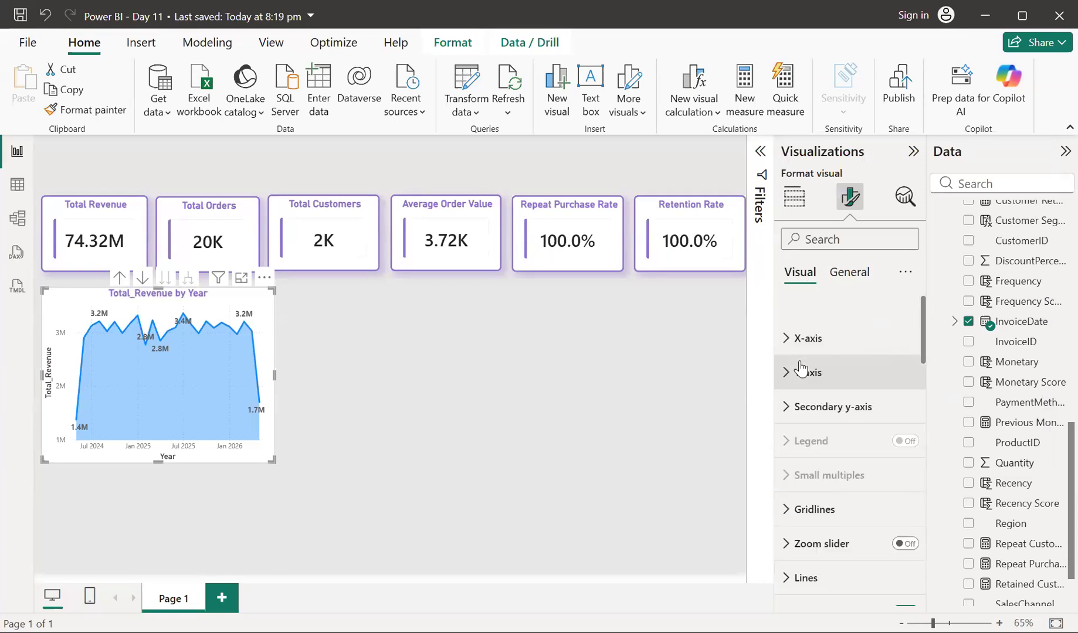
scroll(801, 369, down, 1)
click(786, 484)
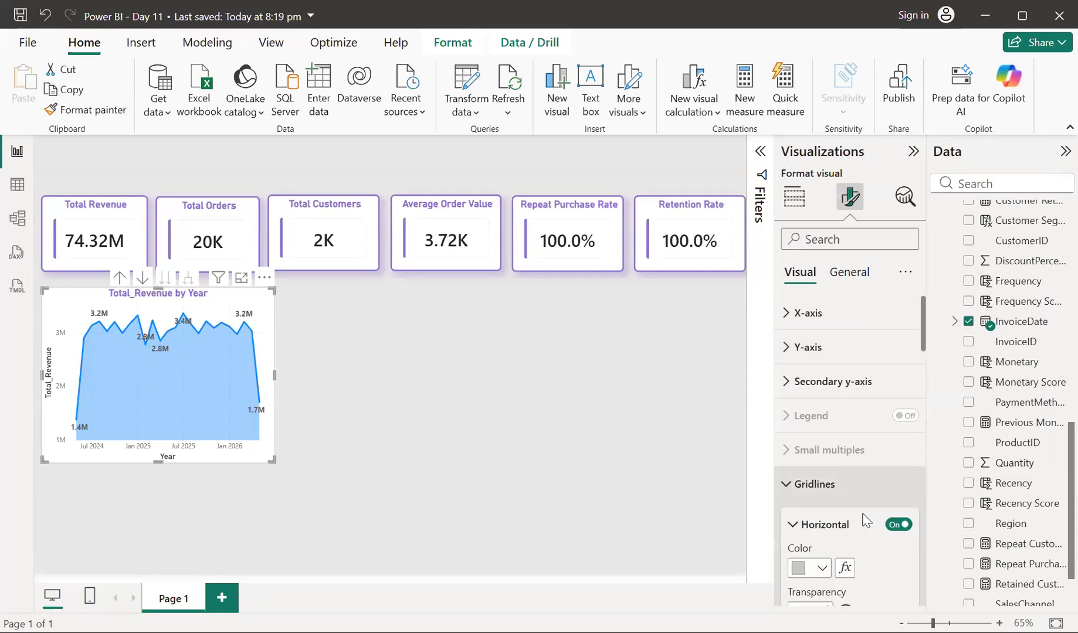
click(892, 528)
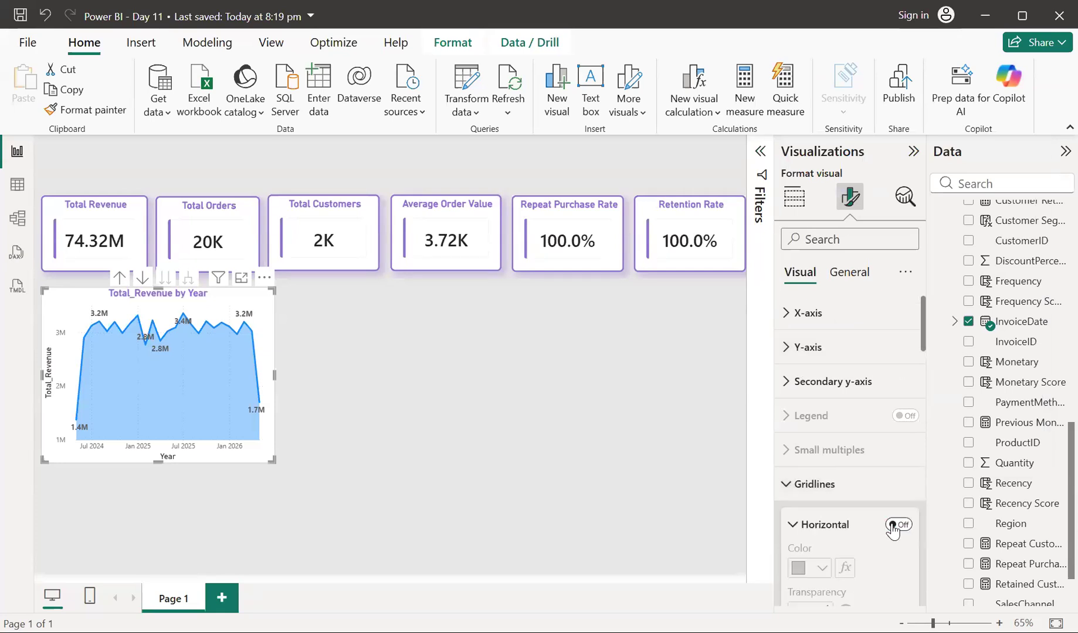
Hide both the values and the title of the area chart's Y-axis
click(785, 358)
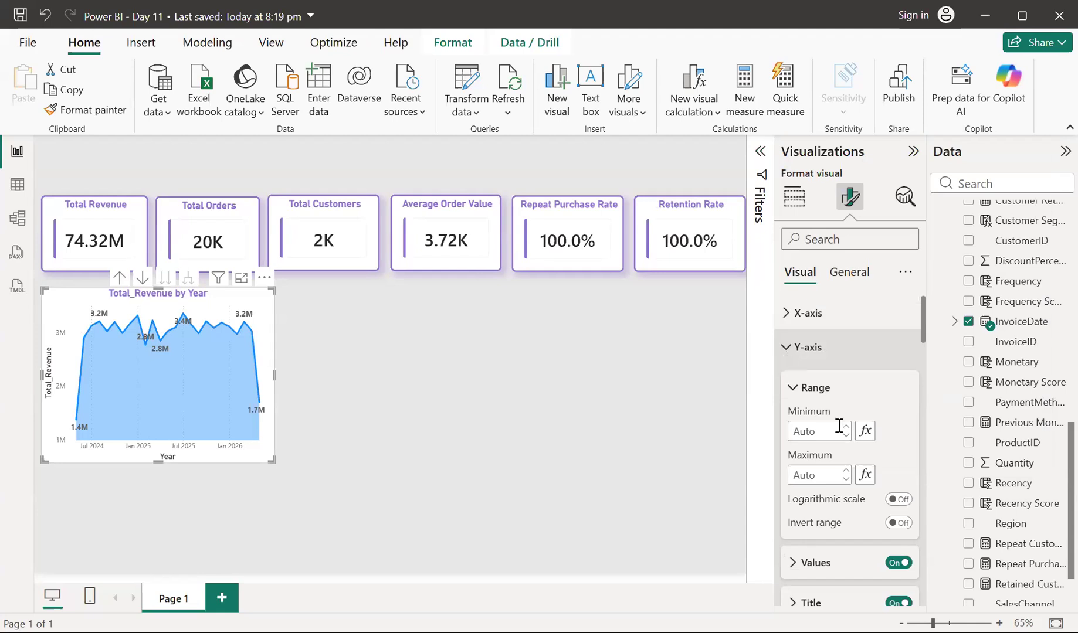
scroll(890, 525, down, 1)
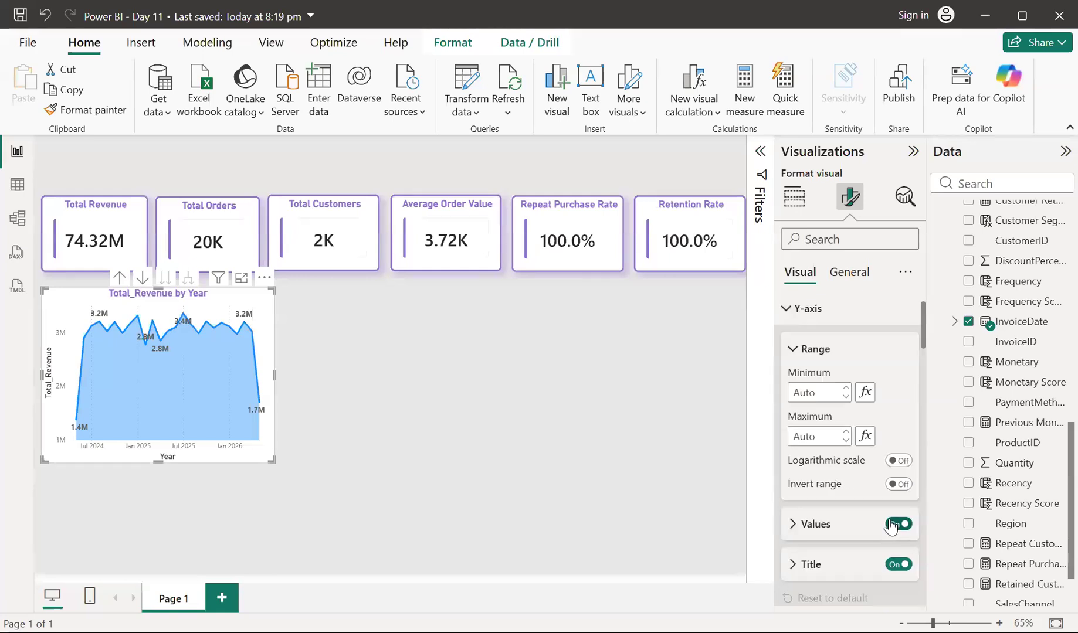
click(890, 526)
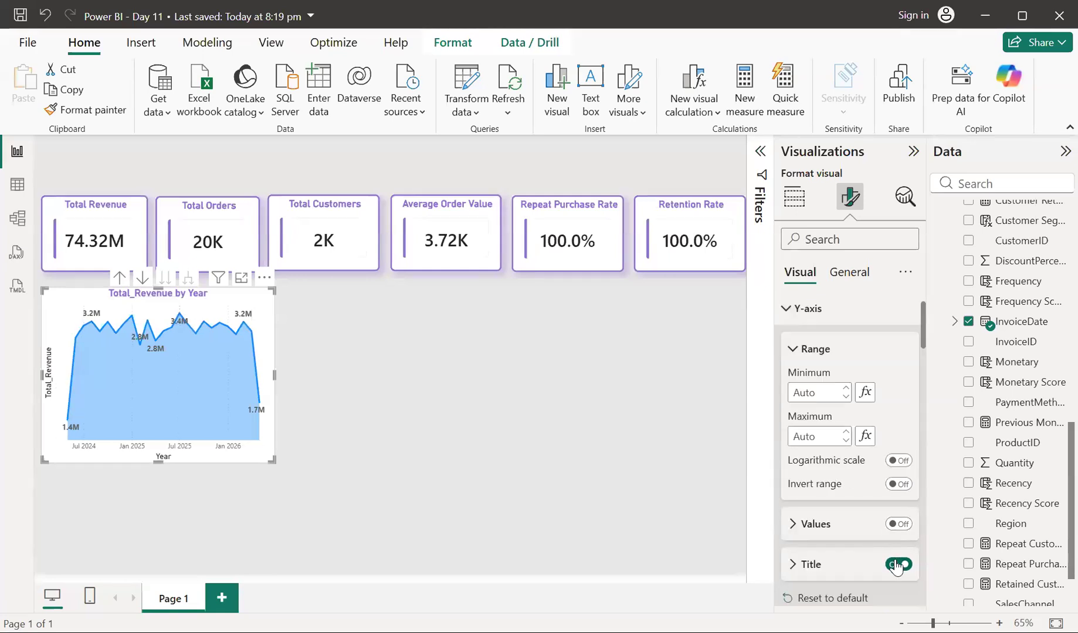
click(896, 564)
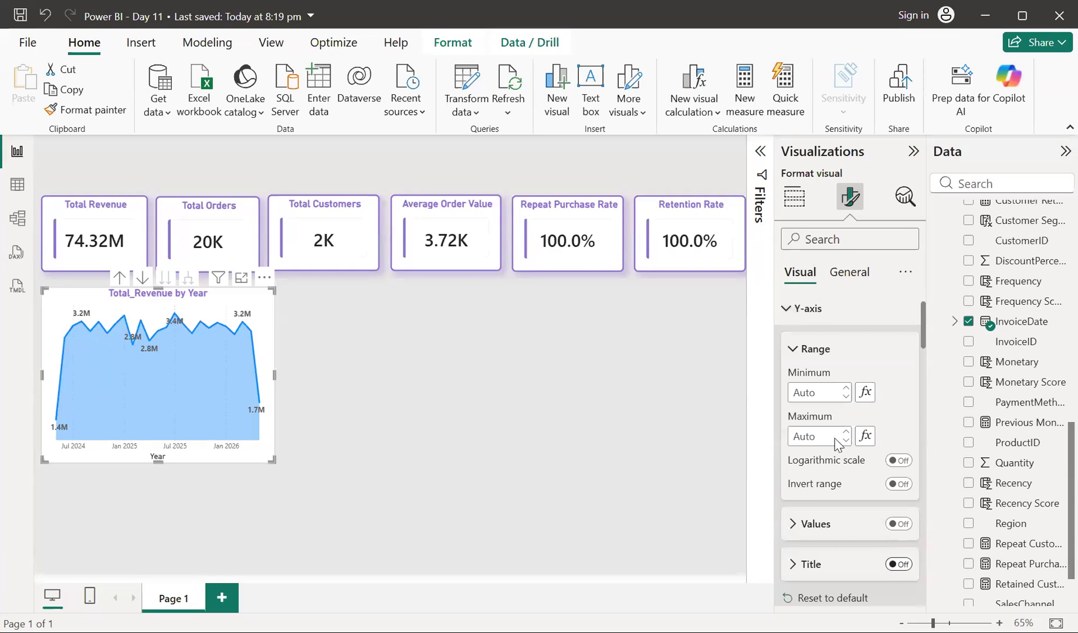
click(787, 309)
scroll(787, 322, up, 1)
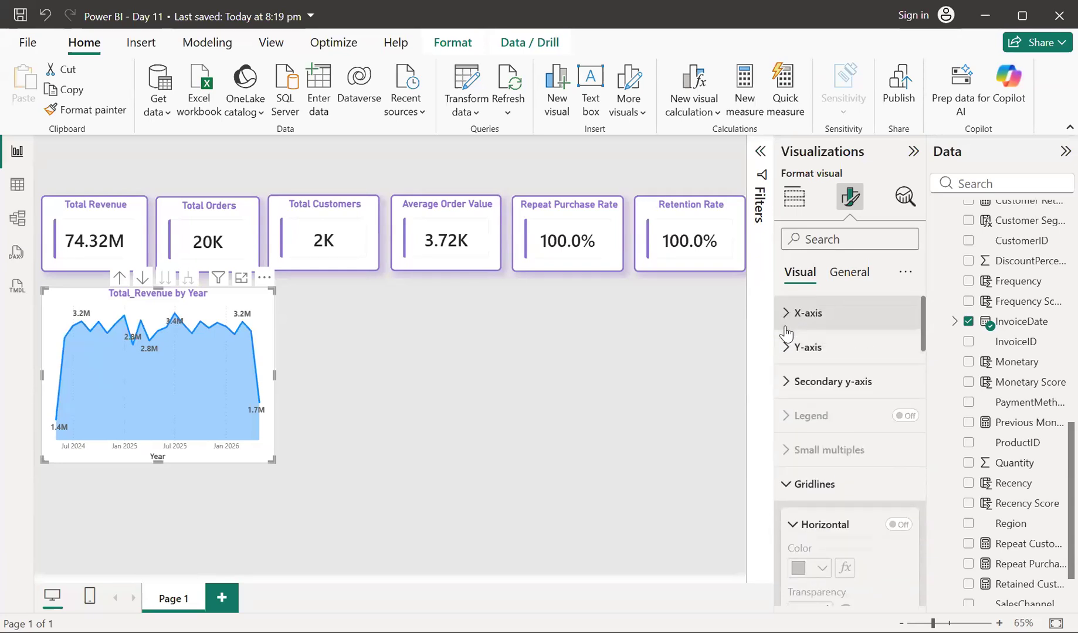
Make the area chart's X-axis values bold and turn off the X-axis title
click(787, 324)
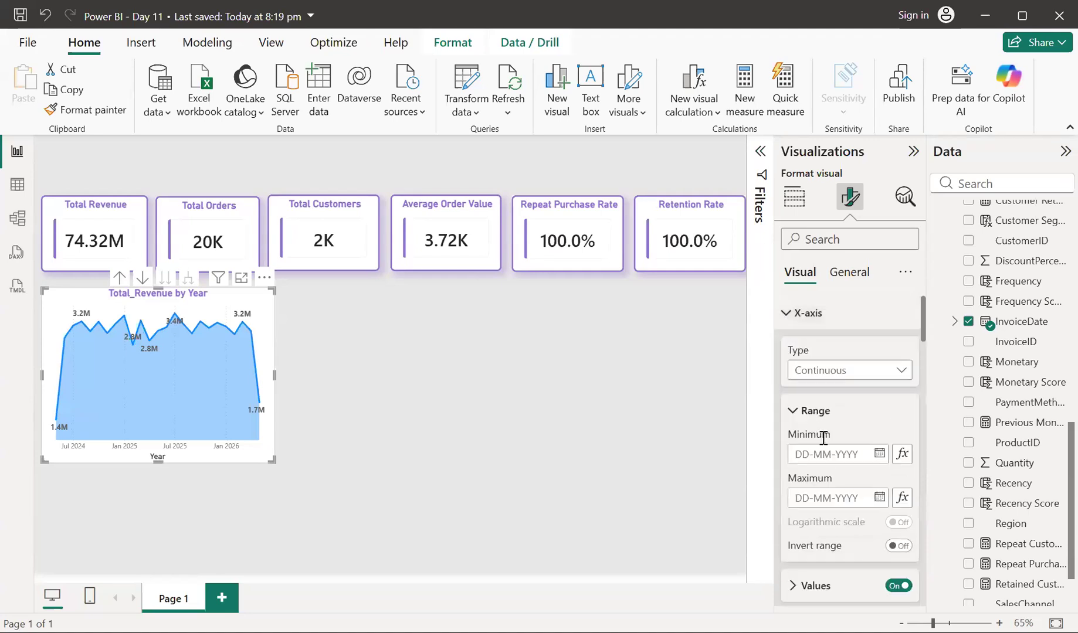
scroll(826, 456, down, 2)
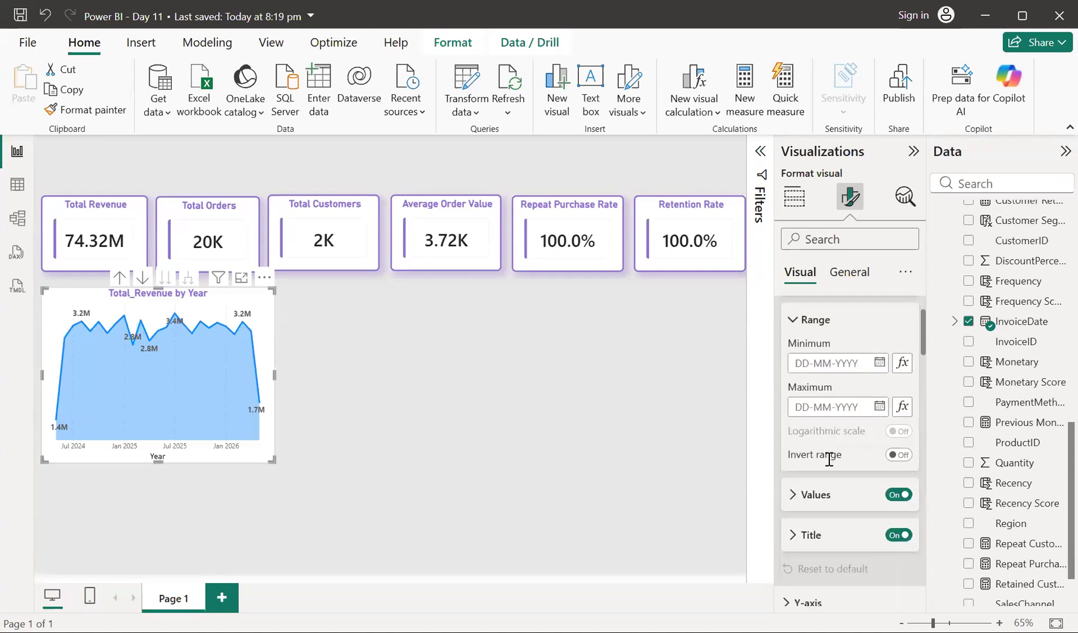
click(804, 496)
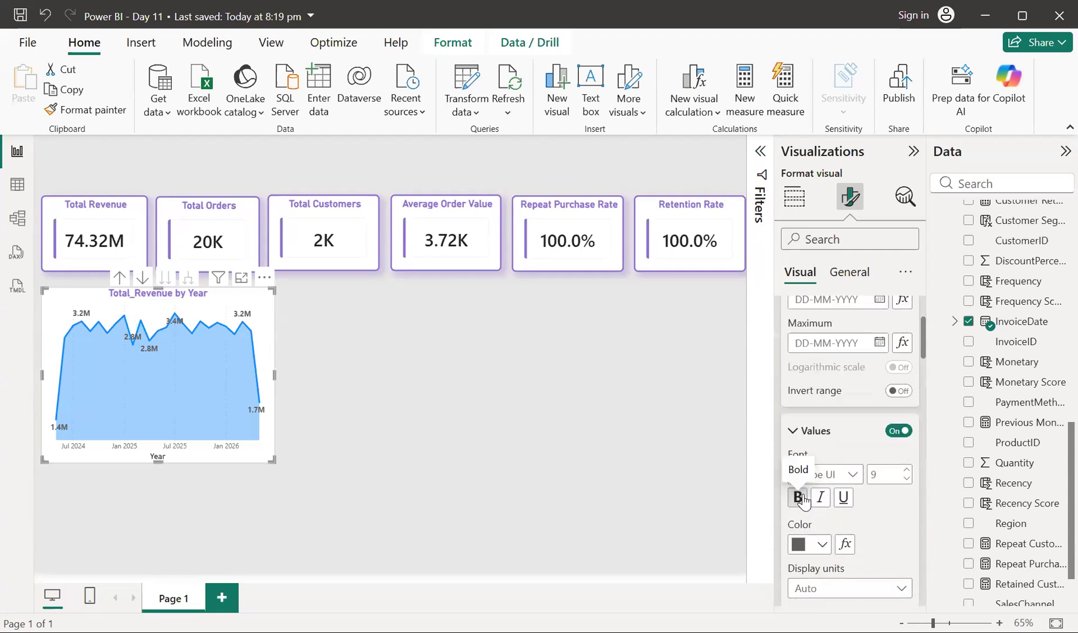
click(799, 498)
scroll(850, 504, down, 3)
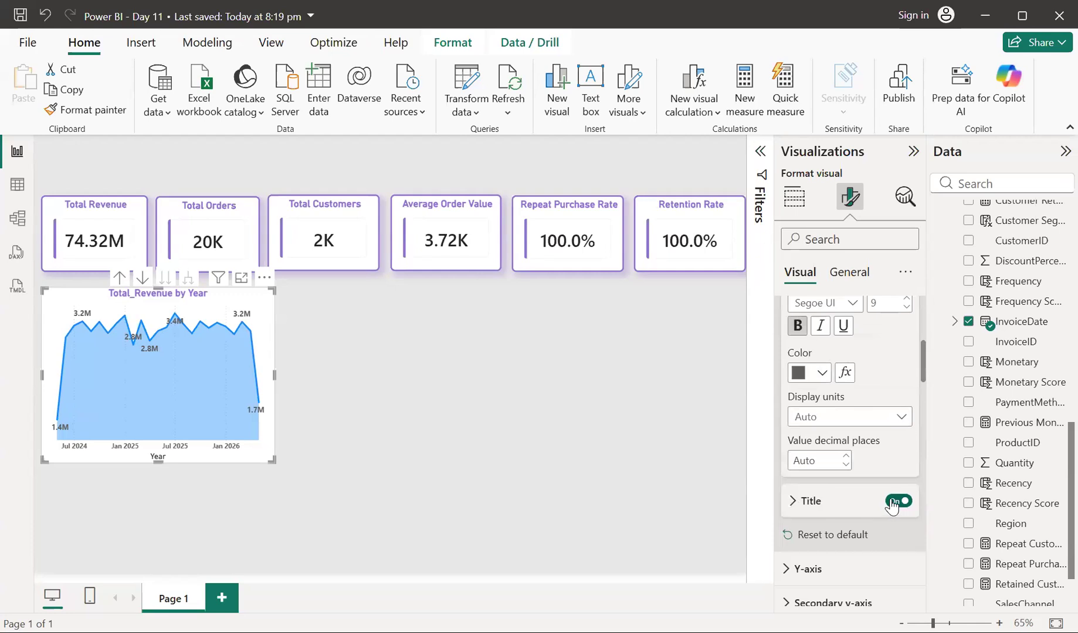
scroll(821, 371, up, 5)
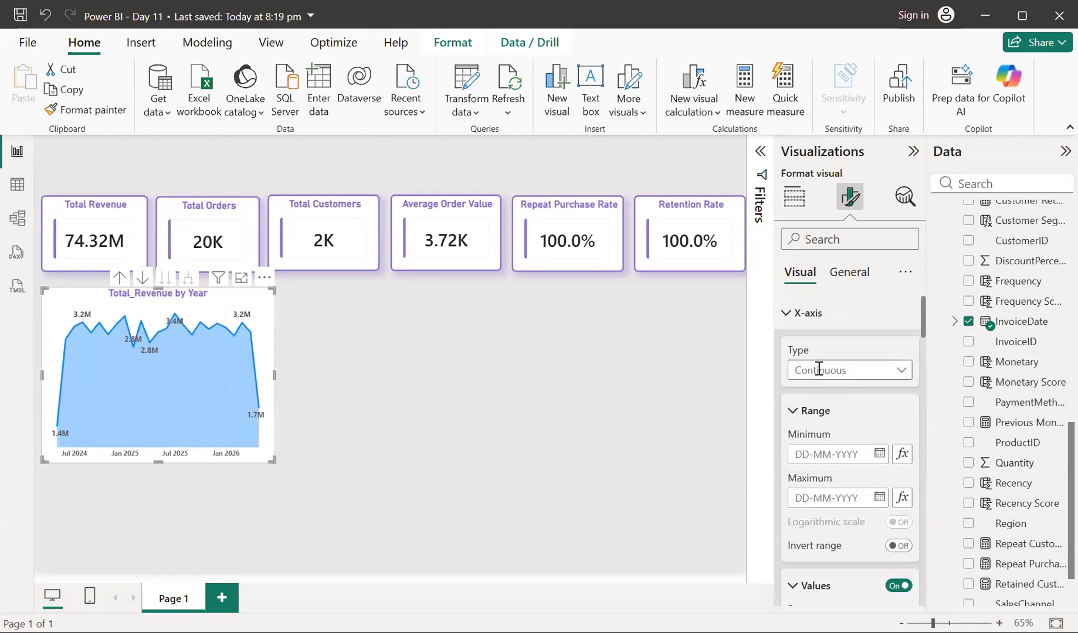
click(785, 314)
Set the transparency of the area chart's shaded area to 72%
scroll(822, 457, down, 3)
scroll(787, 466, up, 3)
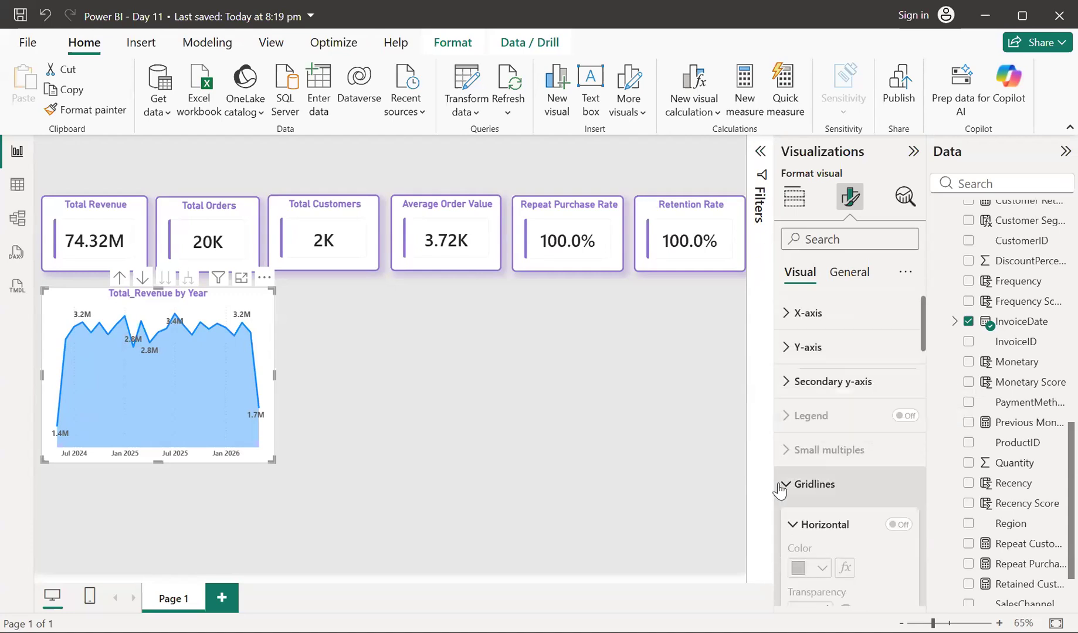
scroll(787, 467, down, 4)
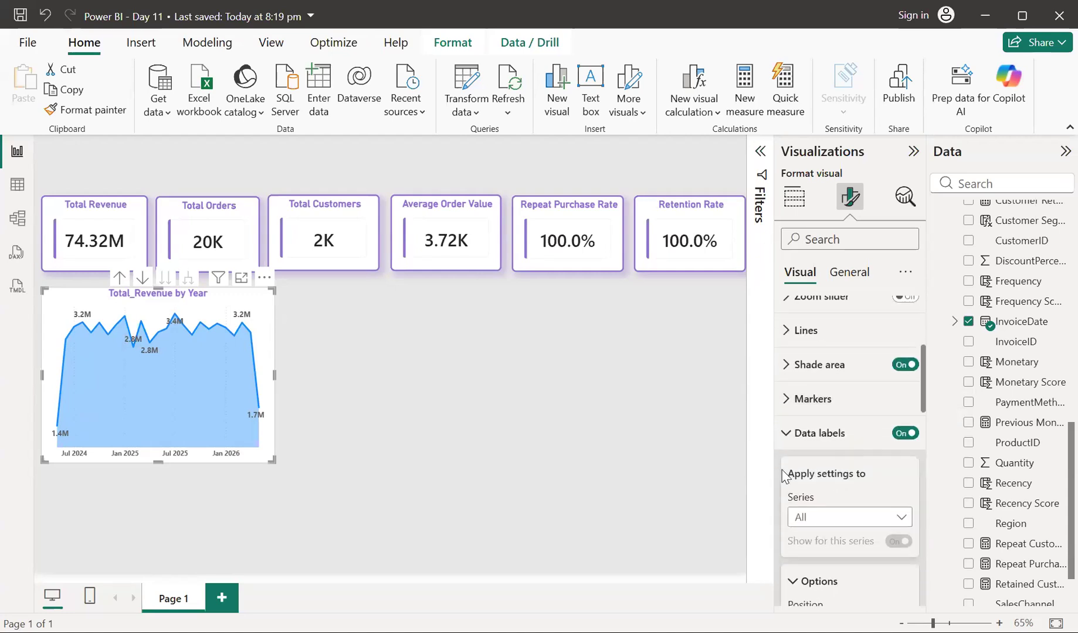
click(788, 437)
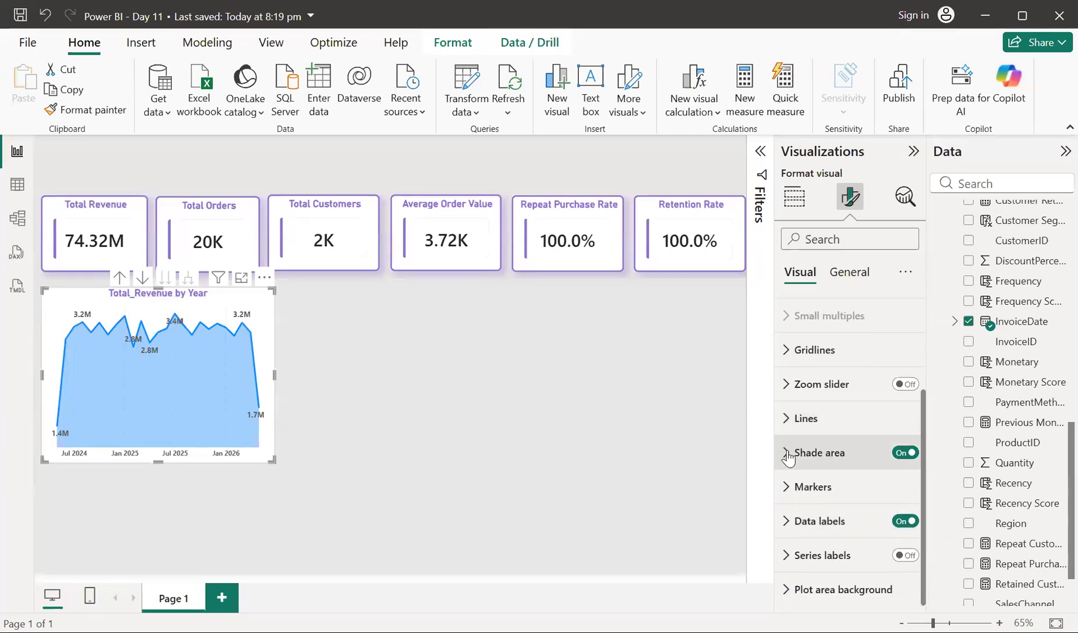
click(786, 452)
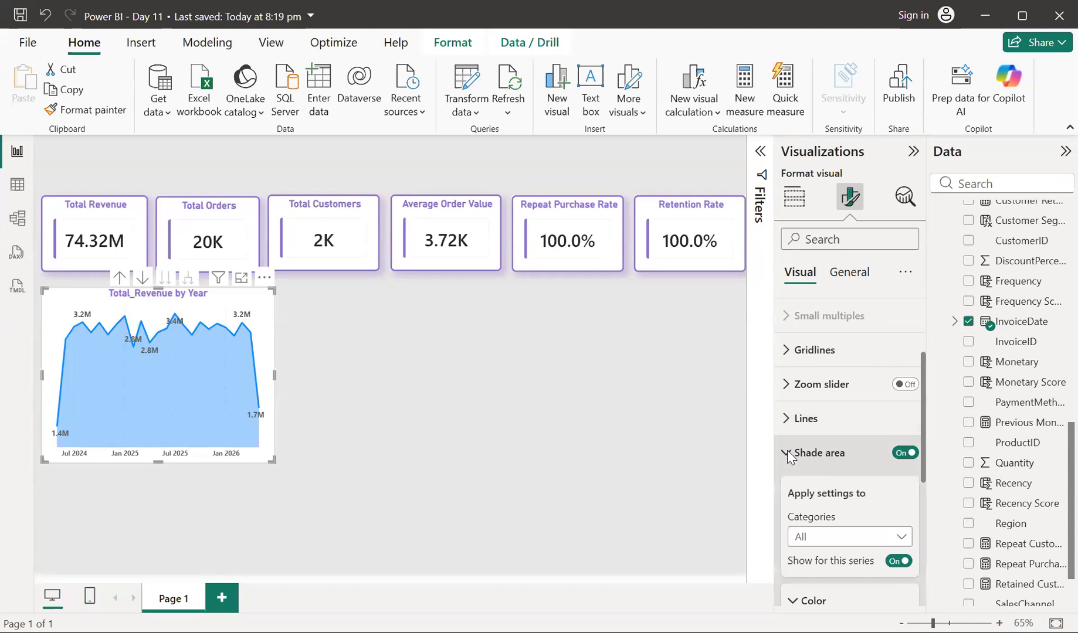
scroll(788, 450, down, 3)
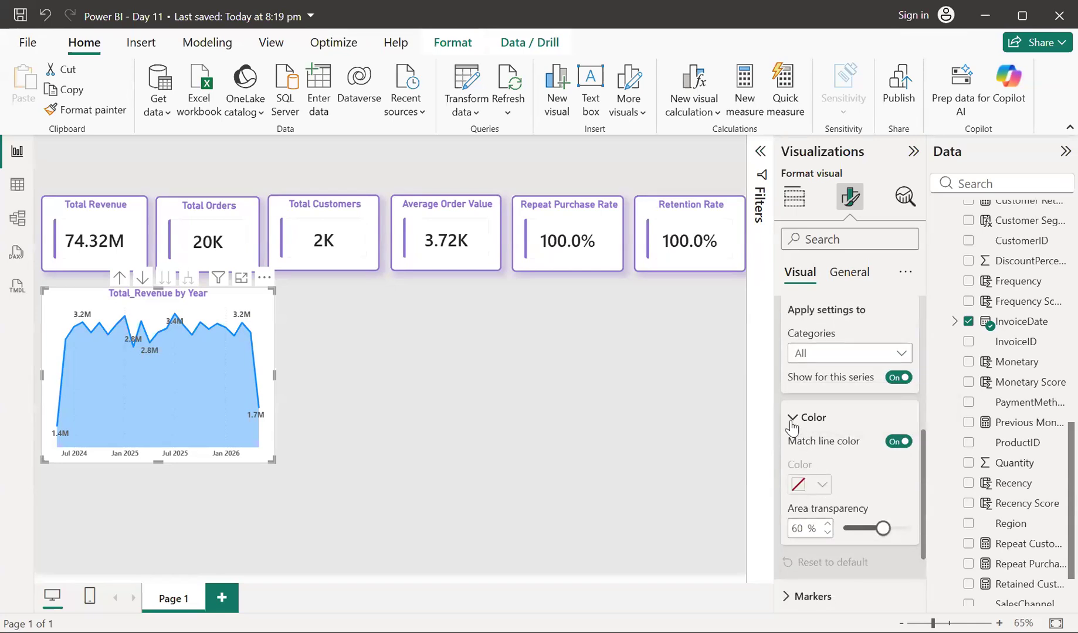
click(843, 364)
scroll(848, 325, down, 3)
scroll(849, 325, up, 3)
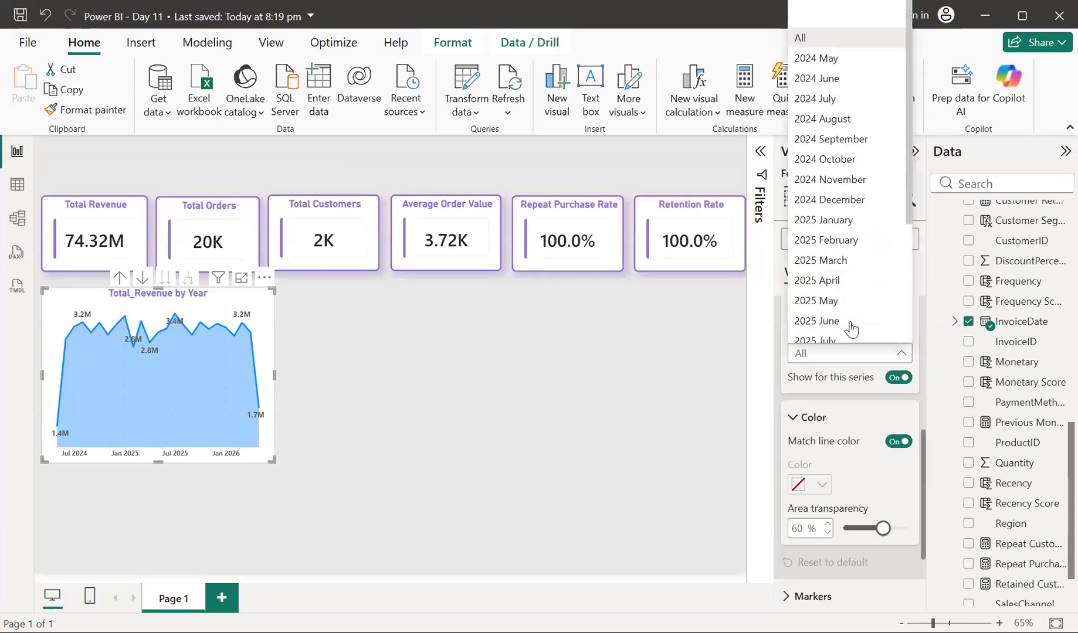
click(815, 407)
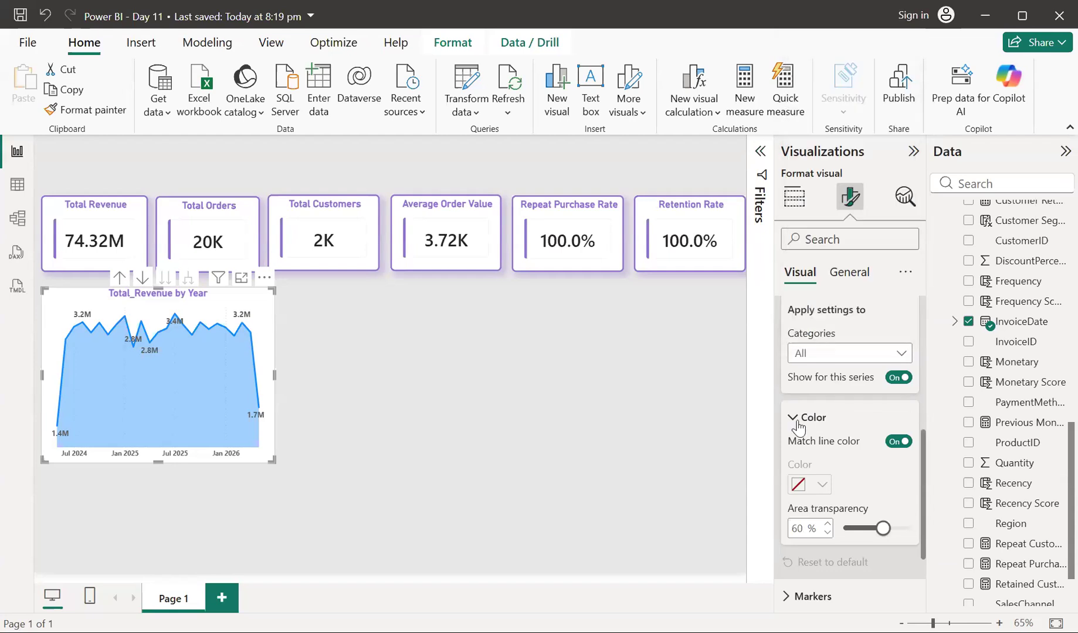
click(857, 530)
drag(857, 530, 890, 528)
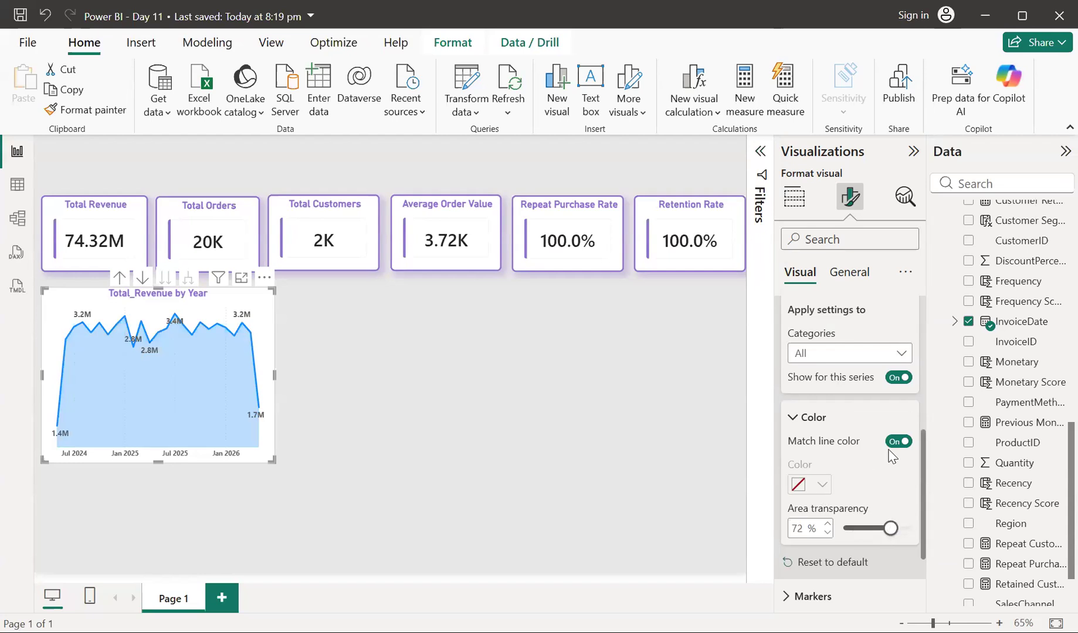
scroll(869, 446, down, 3)
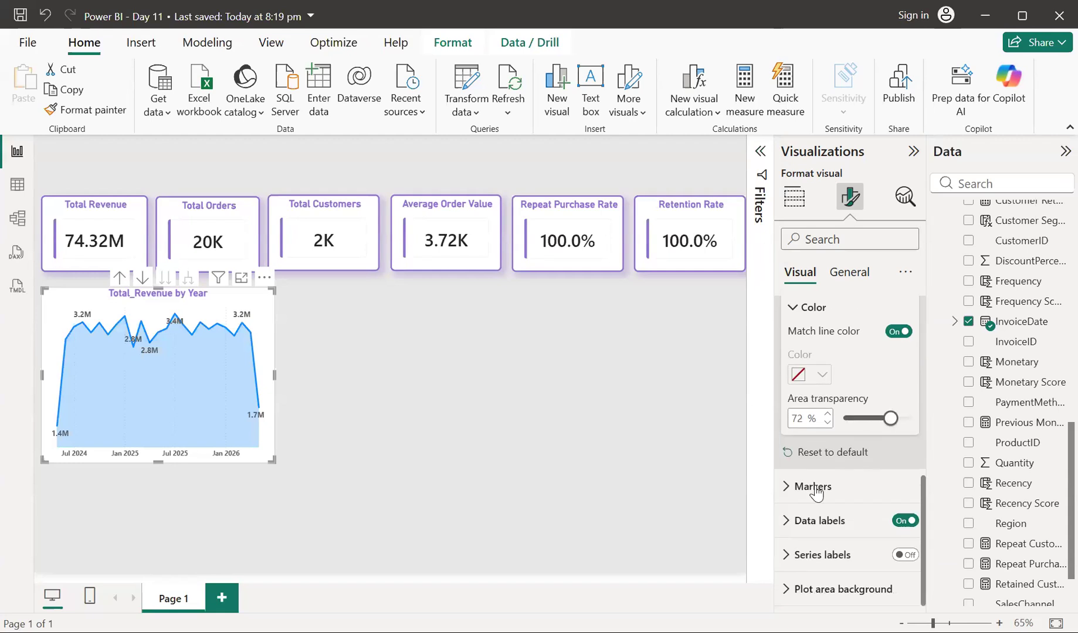
click(788, 533)
scroll(788, 526, down, 5)
scroll(787, 525, up, 3)
scroll(787, 526, down, 5)
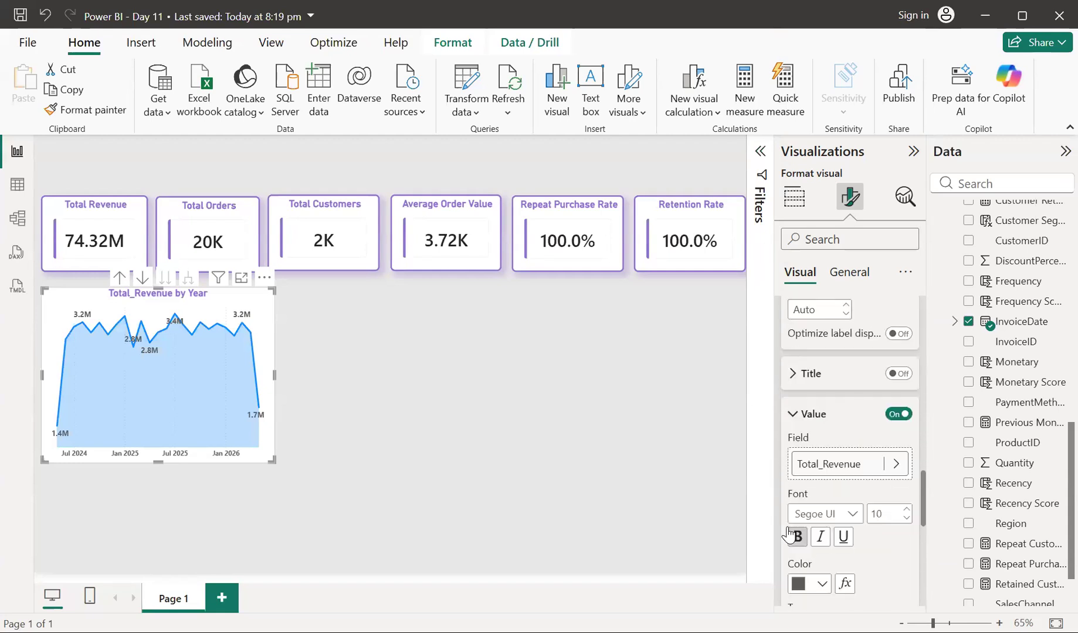
scroll(787, 526, up, 4)
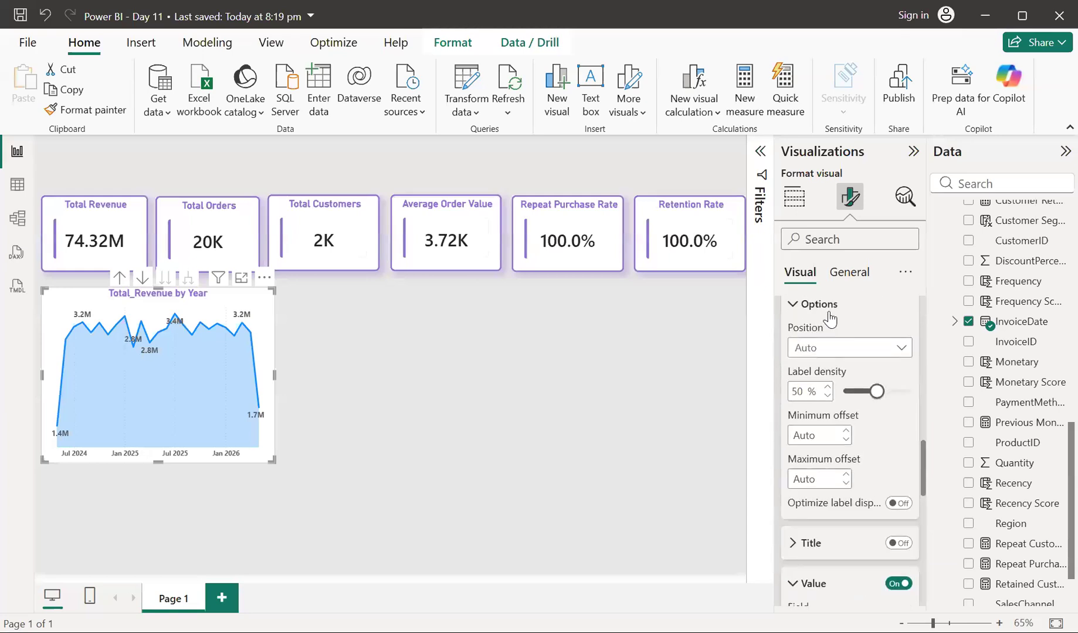
Reduce the InvoiceDate hierarchy on the area chart's X-axis to the Year level only
click(794, 197)
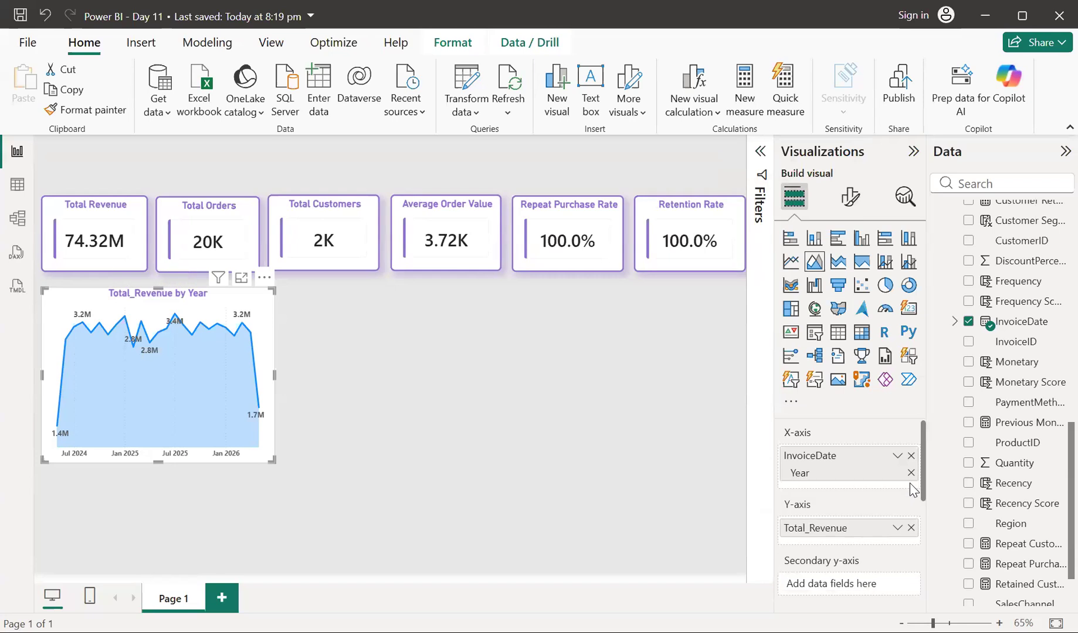
click(910, 488)
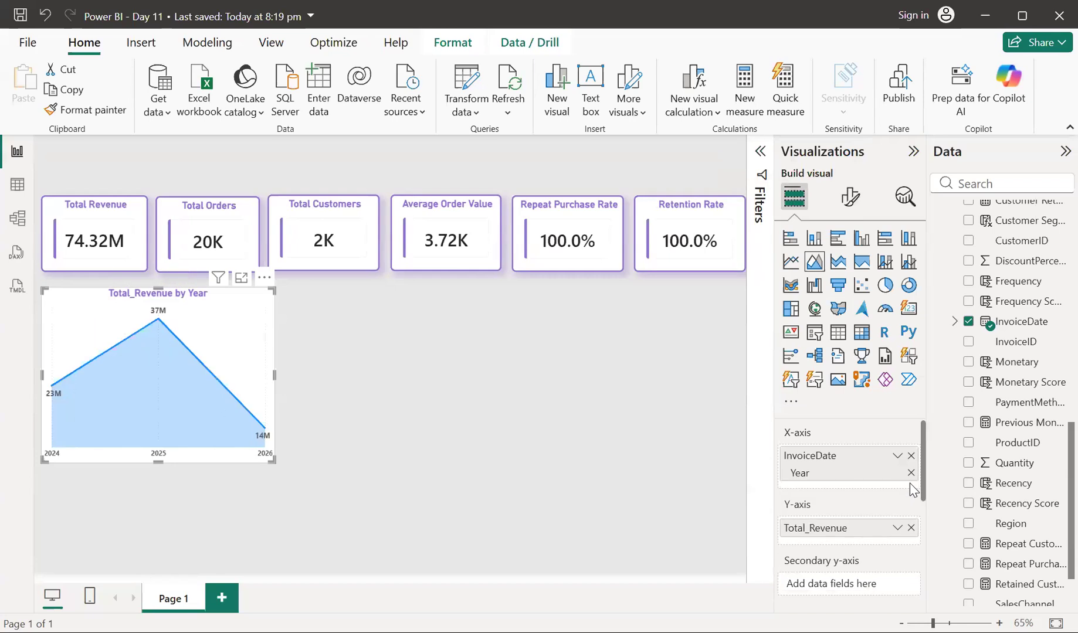
Change the area chart's line color to the medium purple of the KPI cards and deselect the chart
click(850, 196)
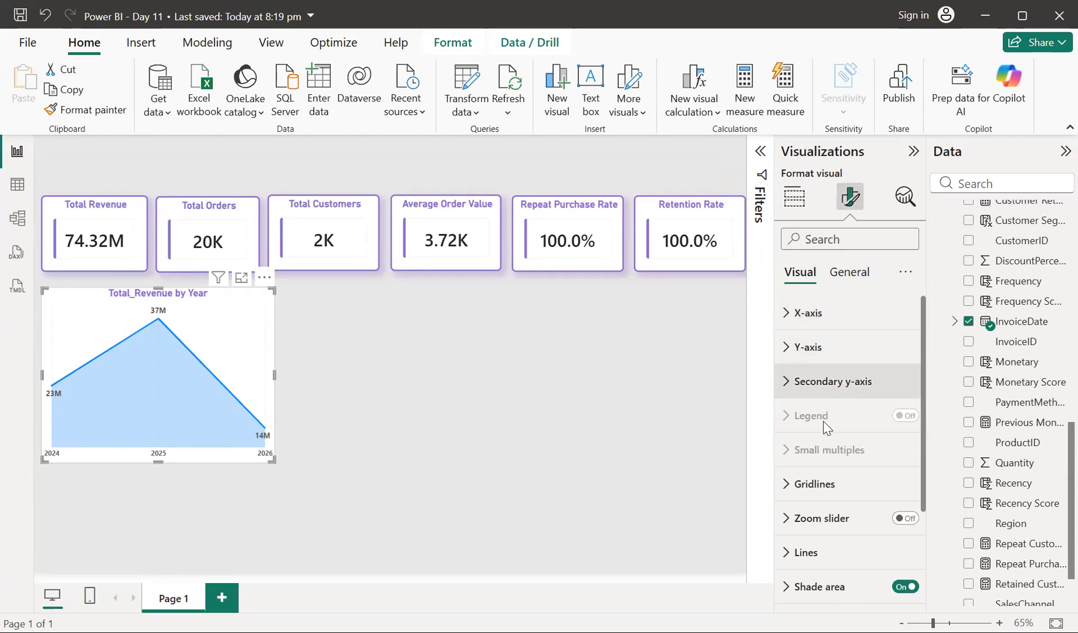
scroll(825, 425, down, 1)
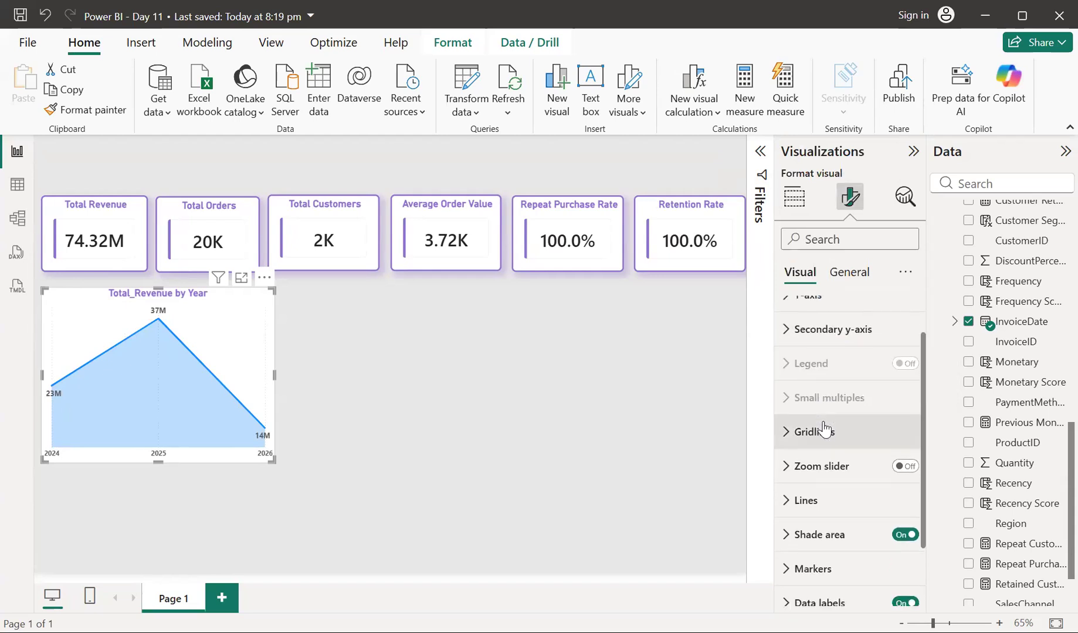
click(789, 500)
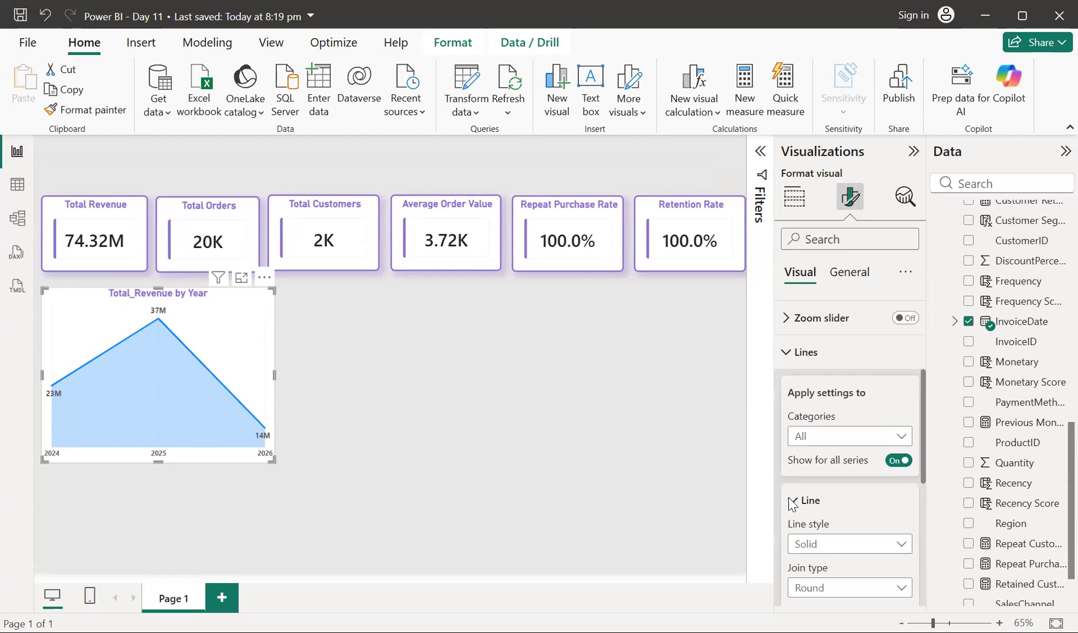
scroll(790, 505, down, 2)
scroll(790, 504, down, 2)
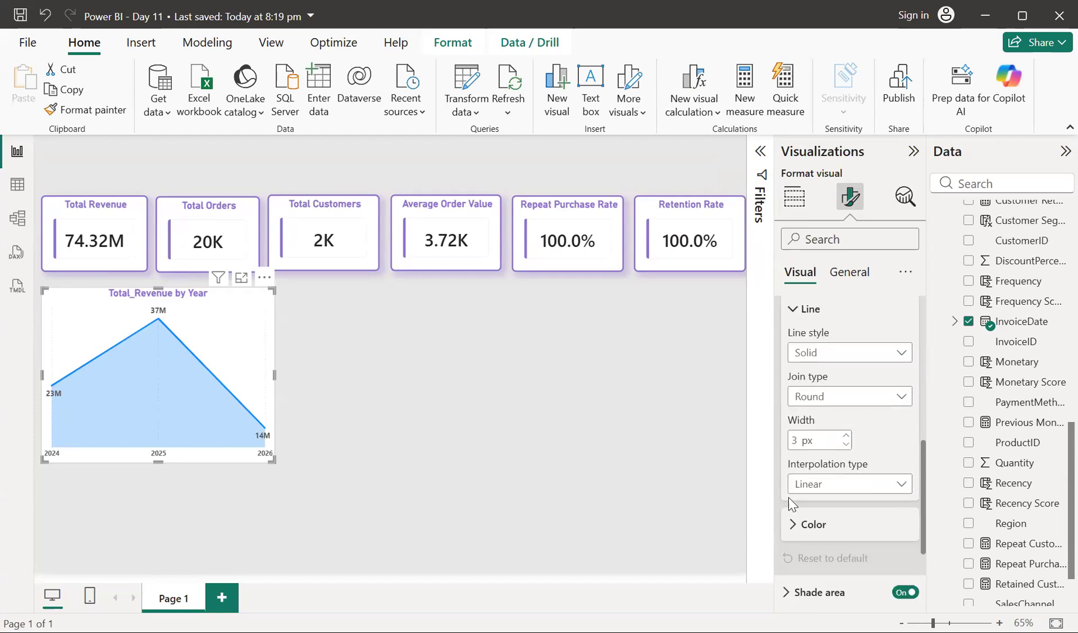
click(793, 527)
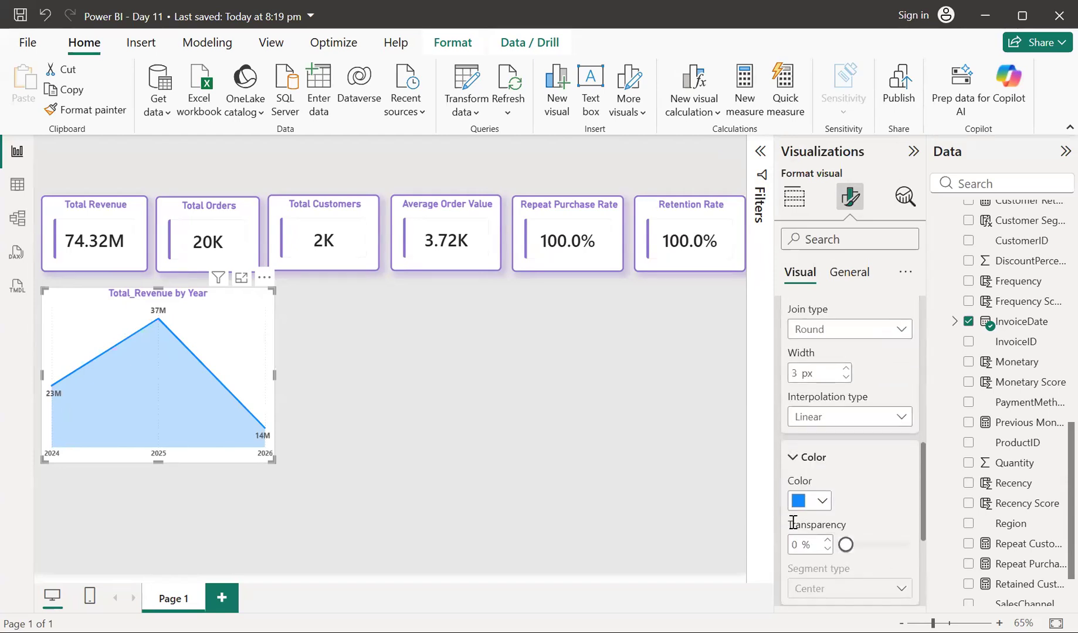
click(824, 501)
click(810, 392)
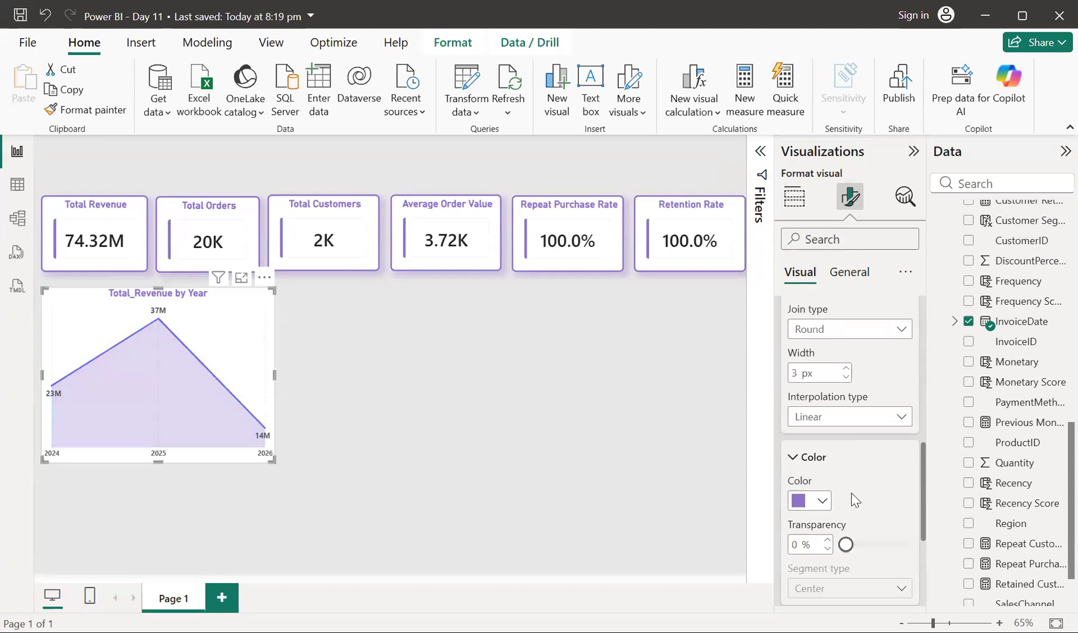
scroll(856, 499, down, 1)
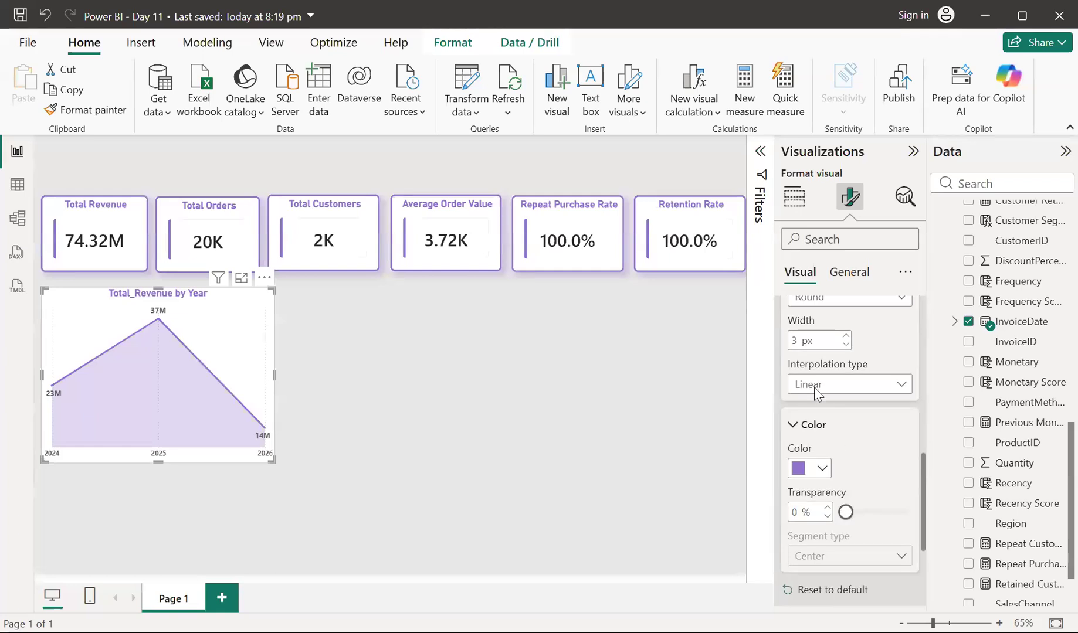
click(795, 199)
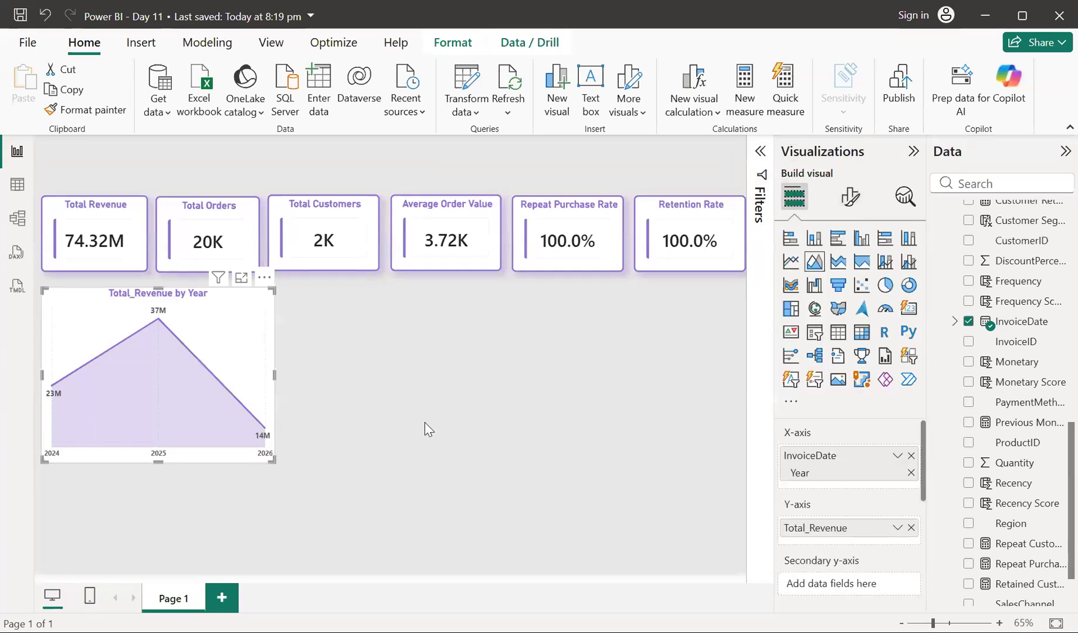
click(425, 422)
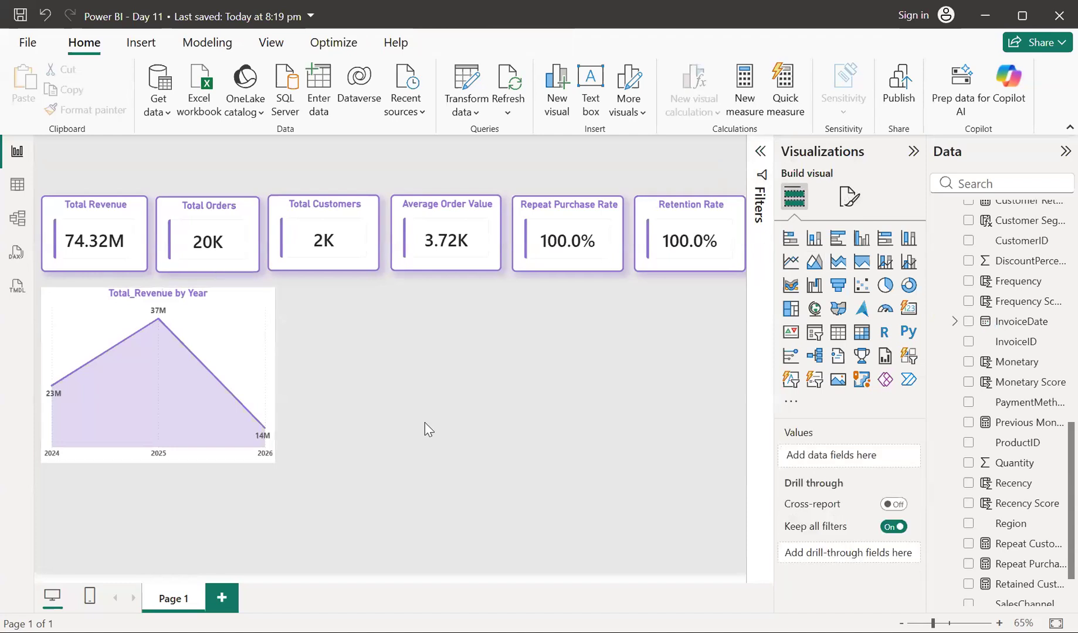
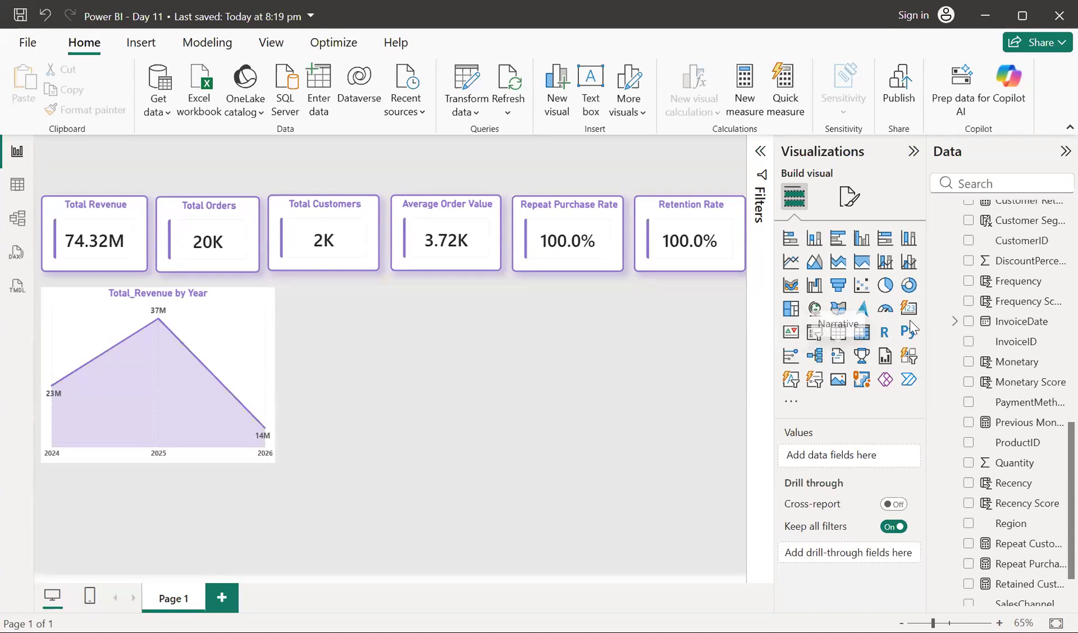
Insert a donut chart and place it beside the area chart, below the KPI cards, at a matching size
click(906, 287)
drag(241, 494, 490, 309)
drag(408, 390, 405, 457)
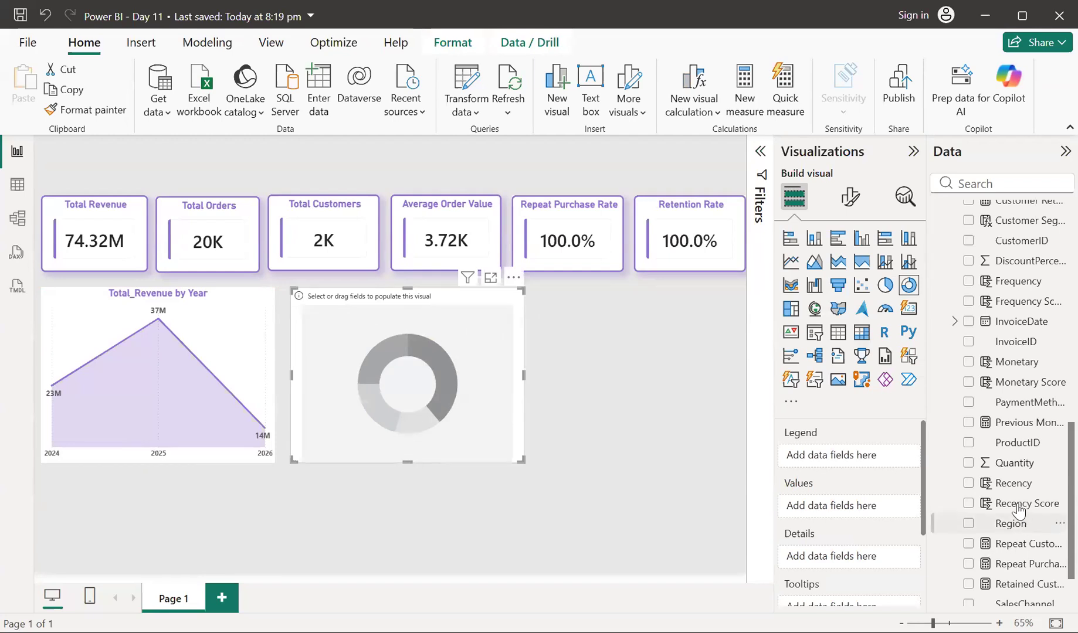
Use Category from the Transactions table as the donut chart's legend and Total_Revenue as its values
scroll(1017, 510, up, 3)
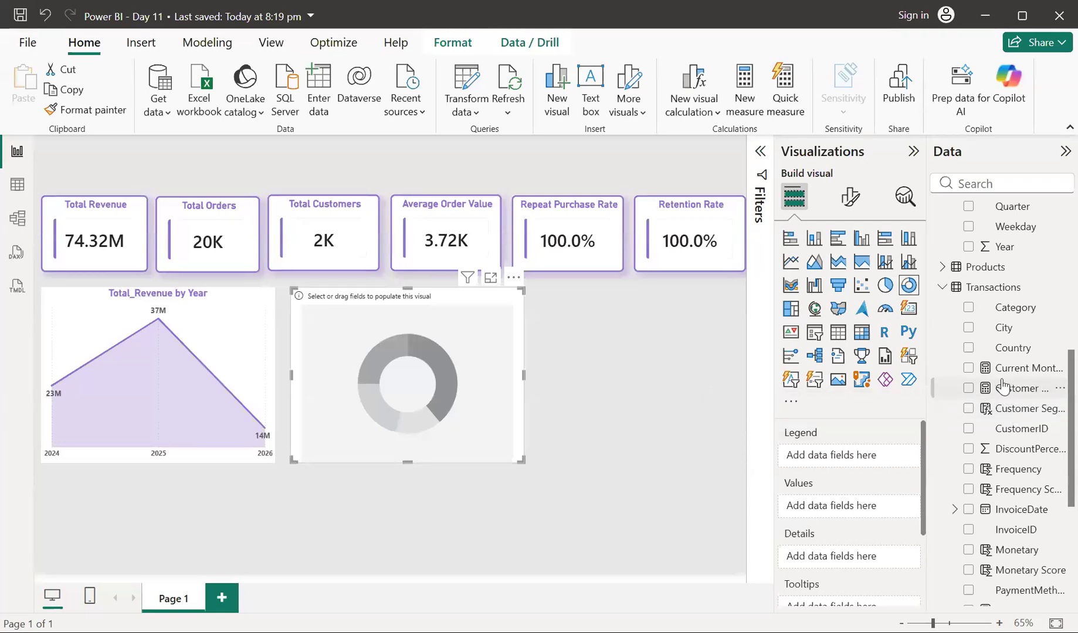
scroll(1001, 387, up, 1)
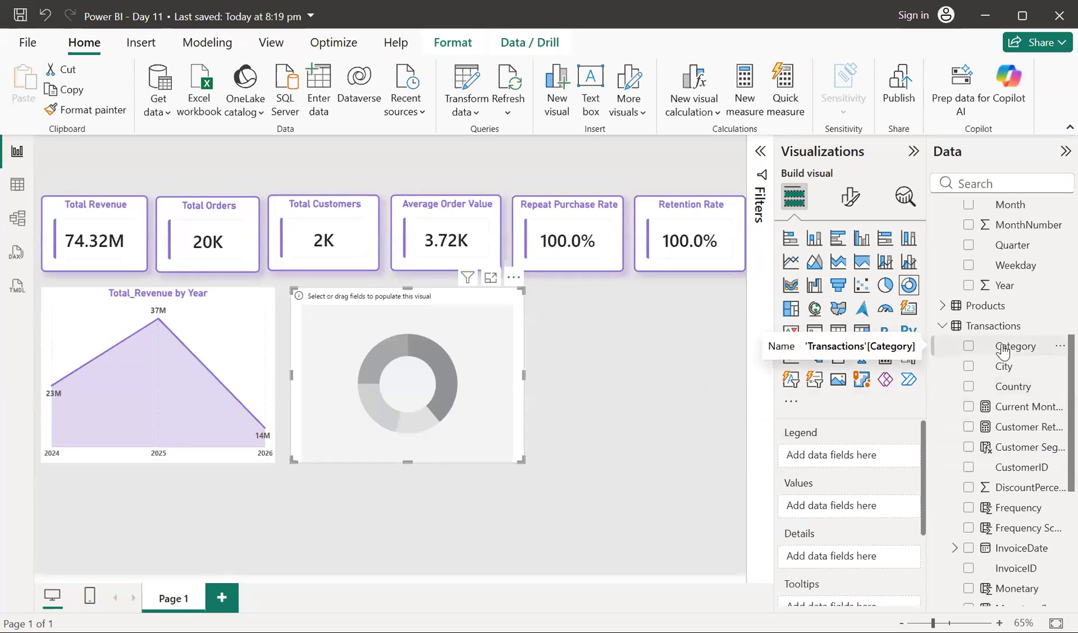
drag(1000, 348, 837, 454)
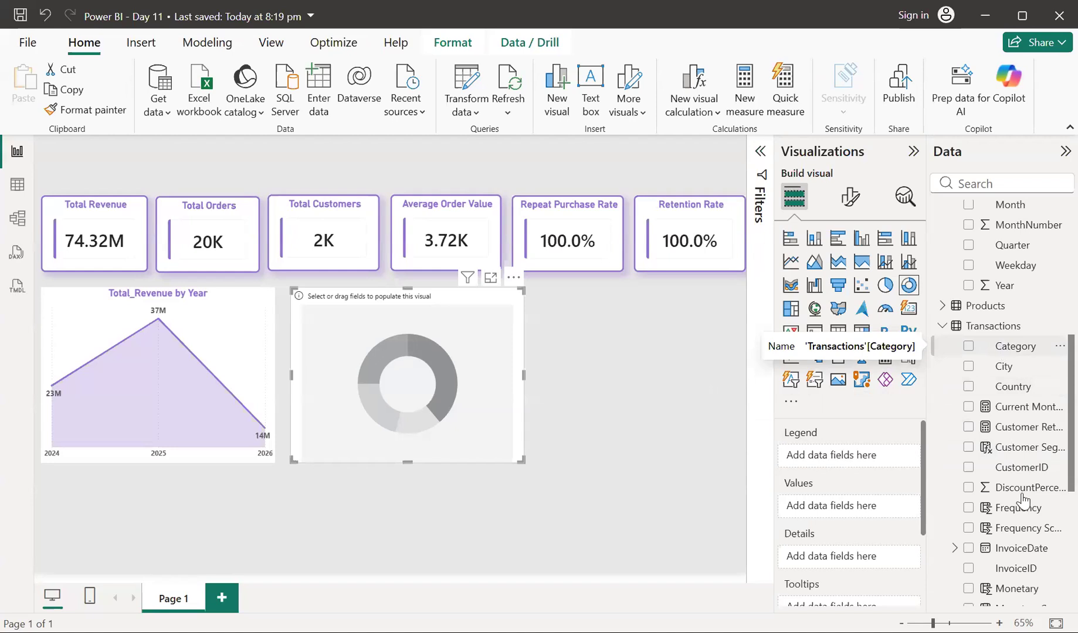
scroll(1023, 498, down, 5)
scroll(1023, 501, up, 2)
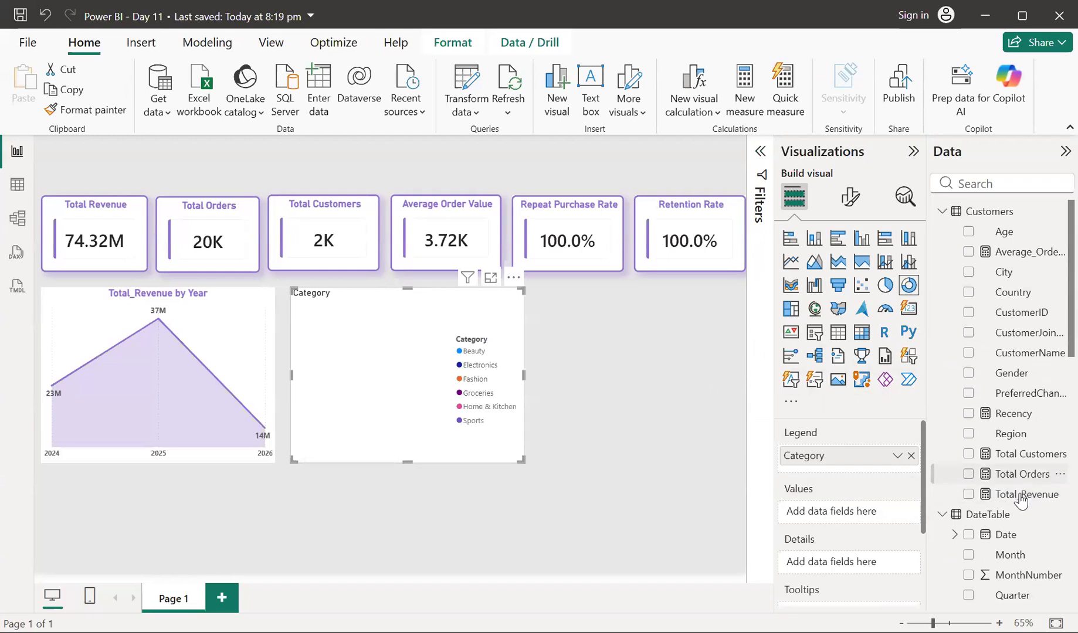
drag(1020, 503, 855, 521)
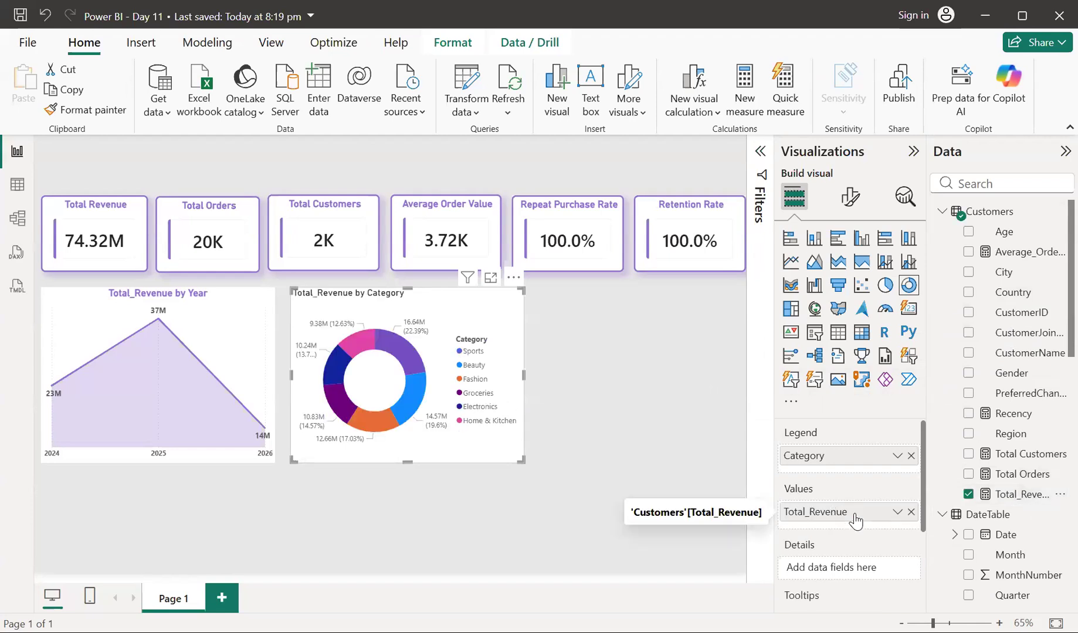
Copy the area chart's formatting onto the donut chart with the Format painter
click(249, 305)
click(88, 109)
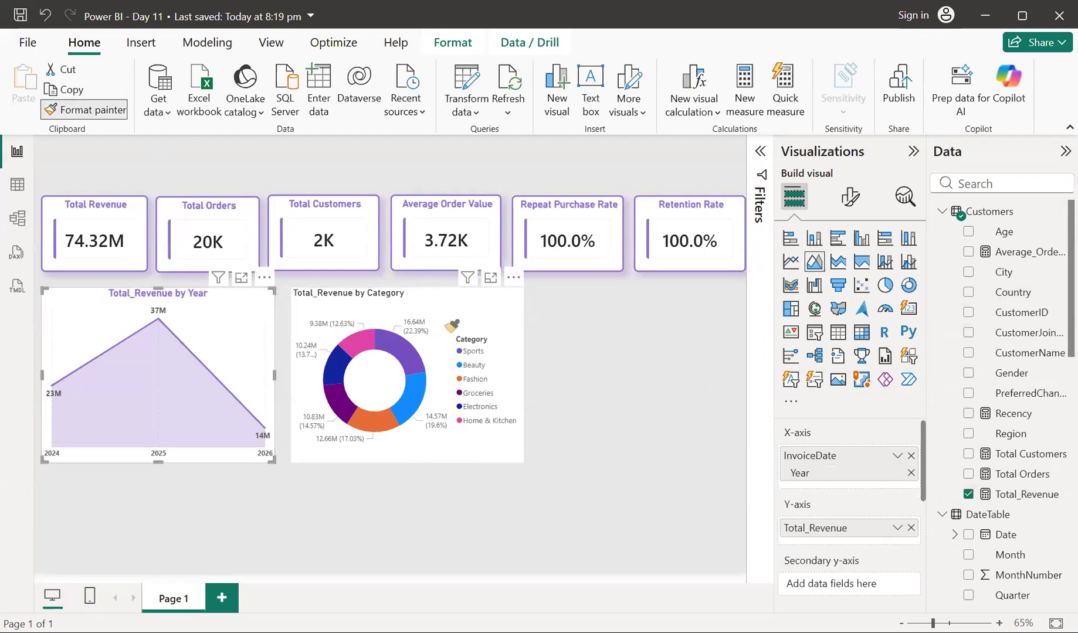
click(461, 311)
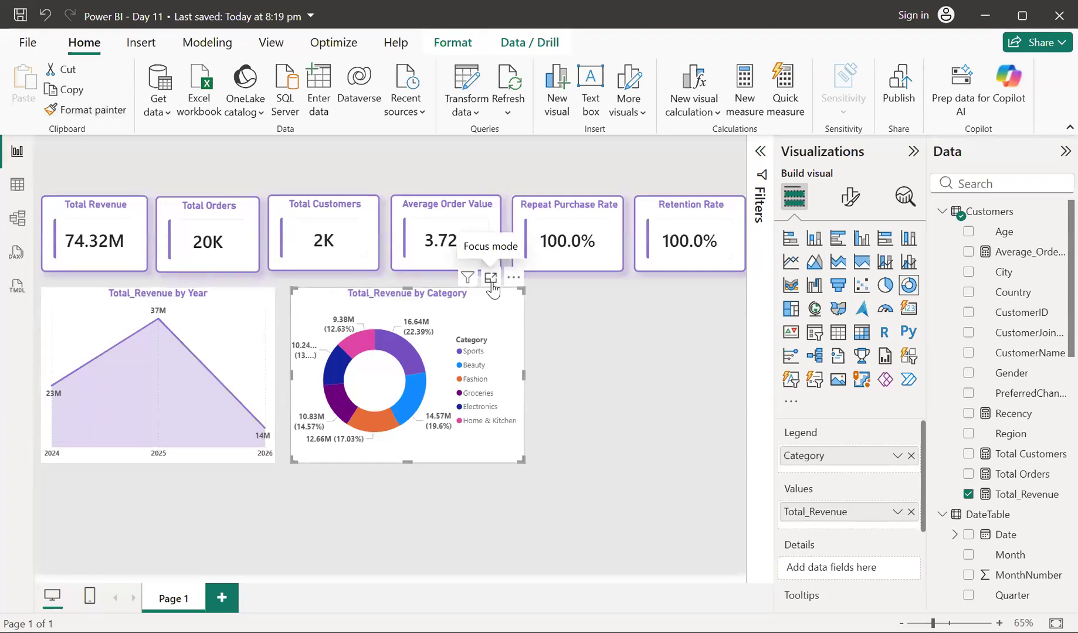
Open the donut chart in focus mode and set its detail label contents to All detail labels
click(491, 279)
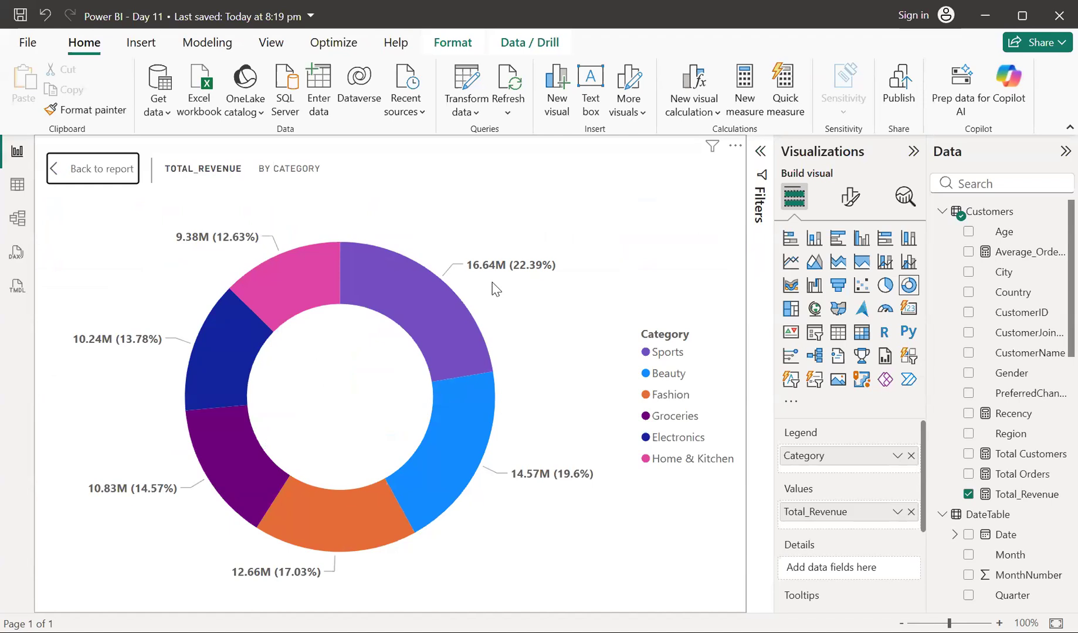
click(850, 196)
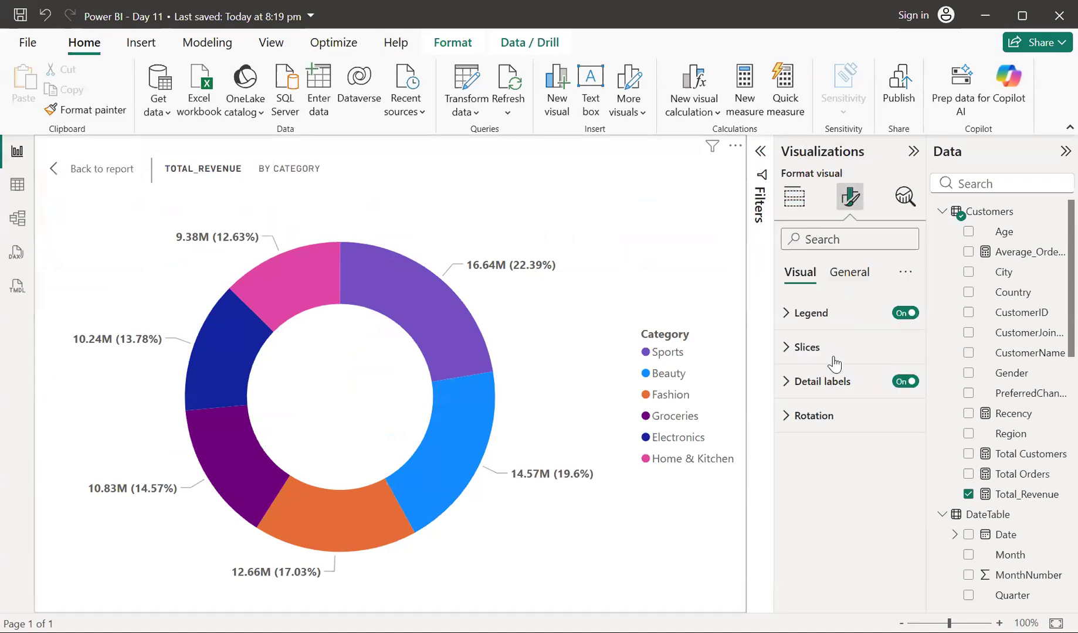
click(789, 384)
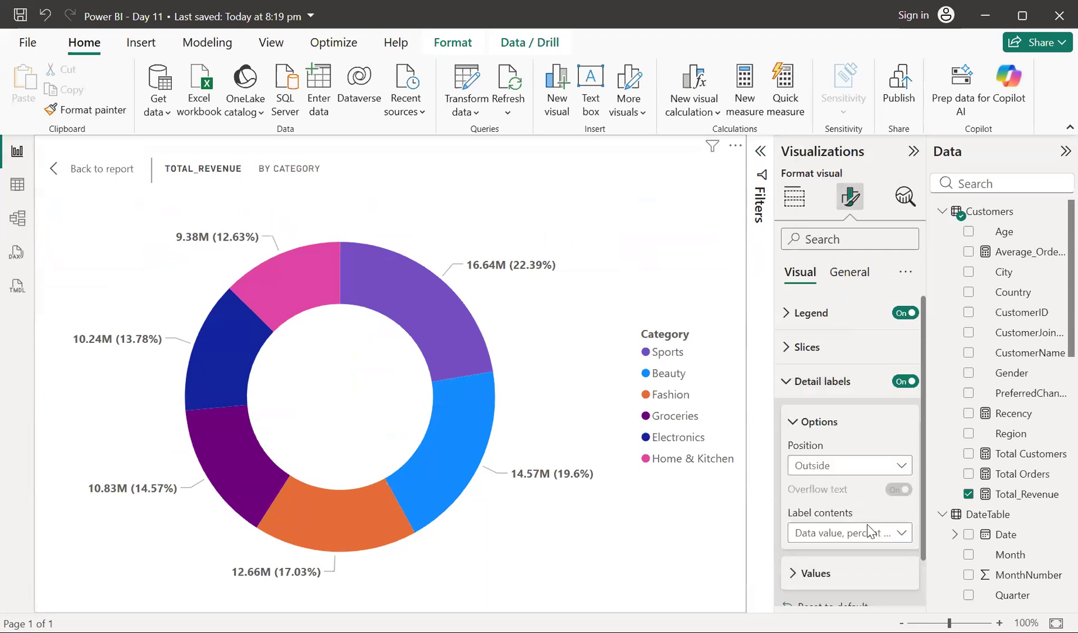
click(901, 534)
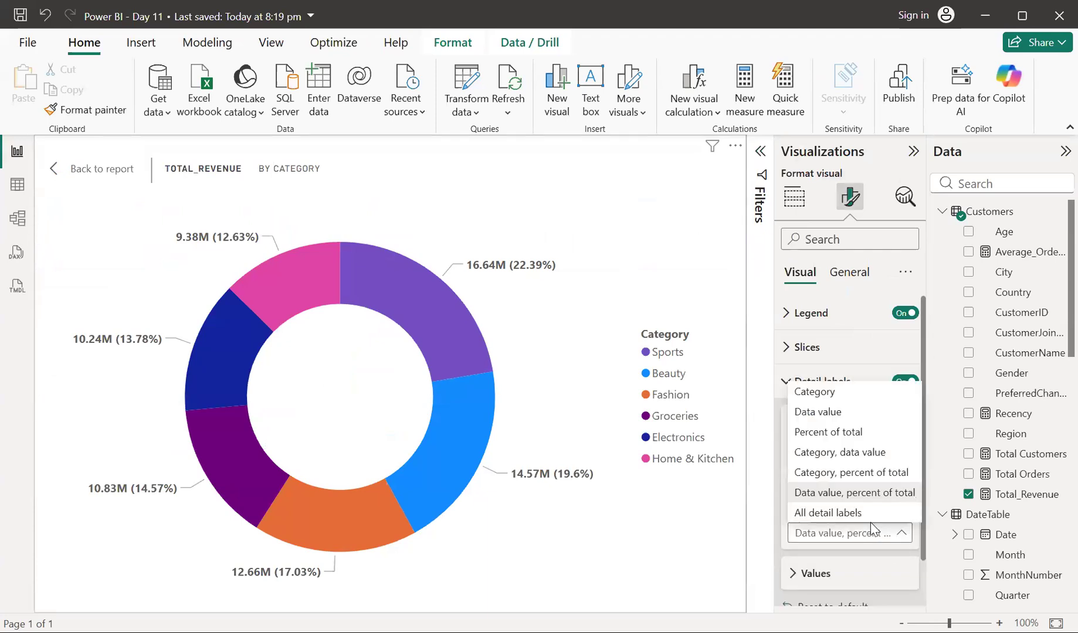
click(844, 511)
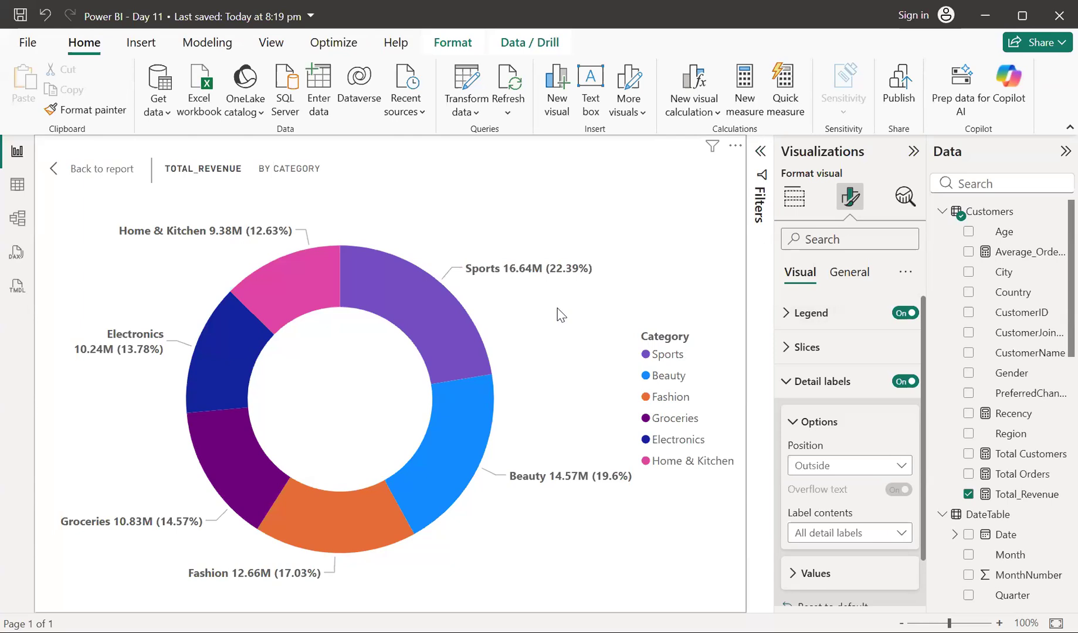
Turn off the donut chart's legend, return to the report page and deselect the chart
click(904, 314)
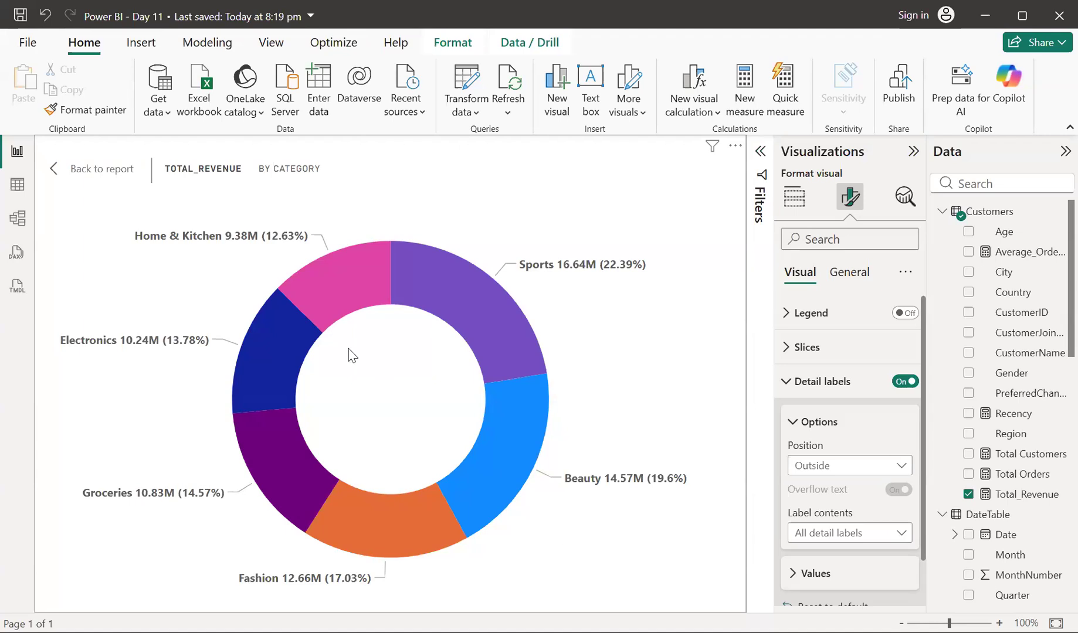
click(57, 172)
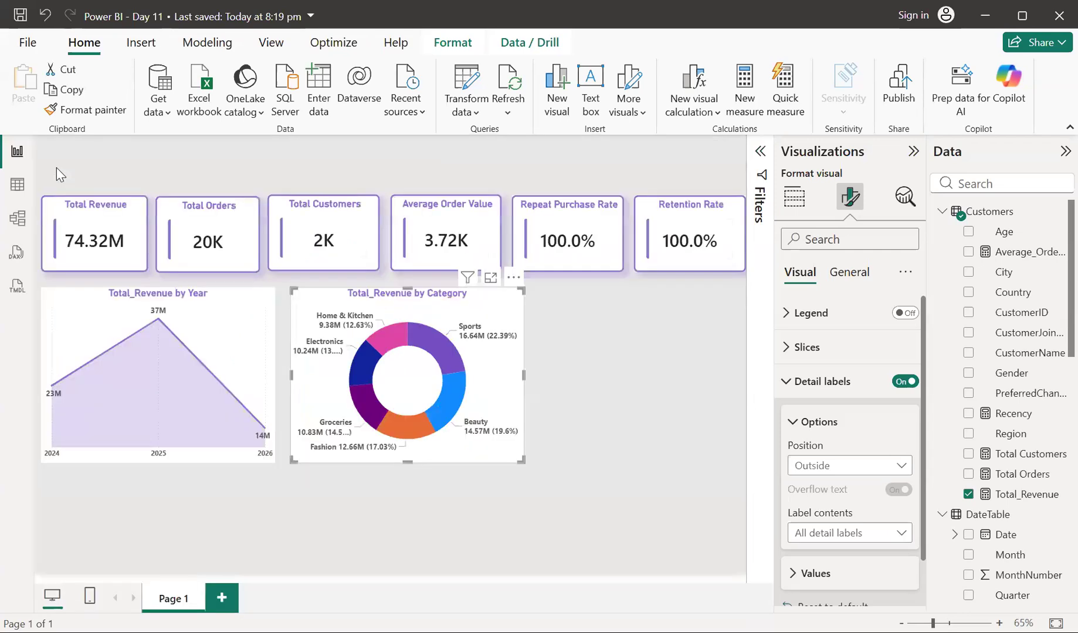
click(589, 344)
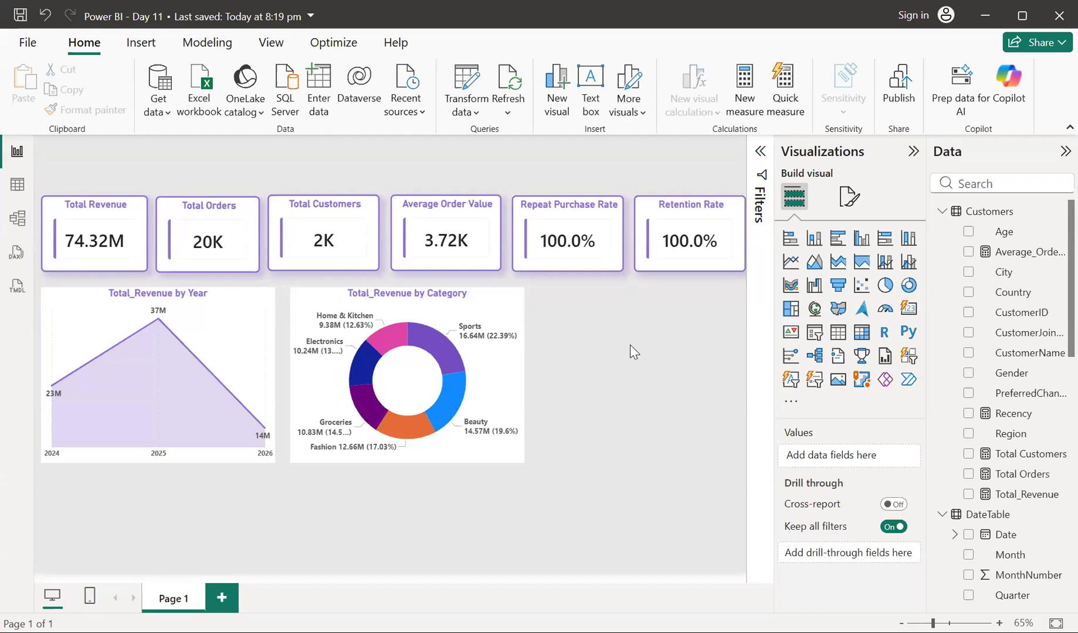
Insert a Map visual and place it below the Repeat Purchase Rate and Retention Rate cards
click(813, 320)
drag(244, 516, 641, 400)
drag(681, 339, 753, 279)
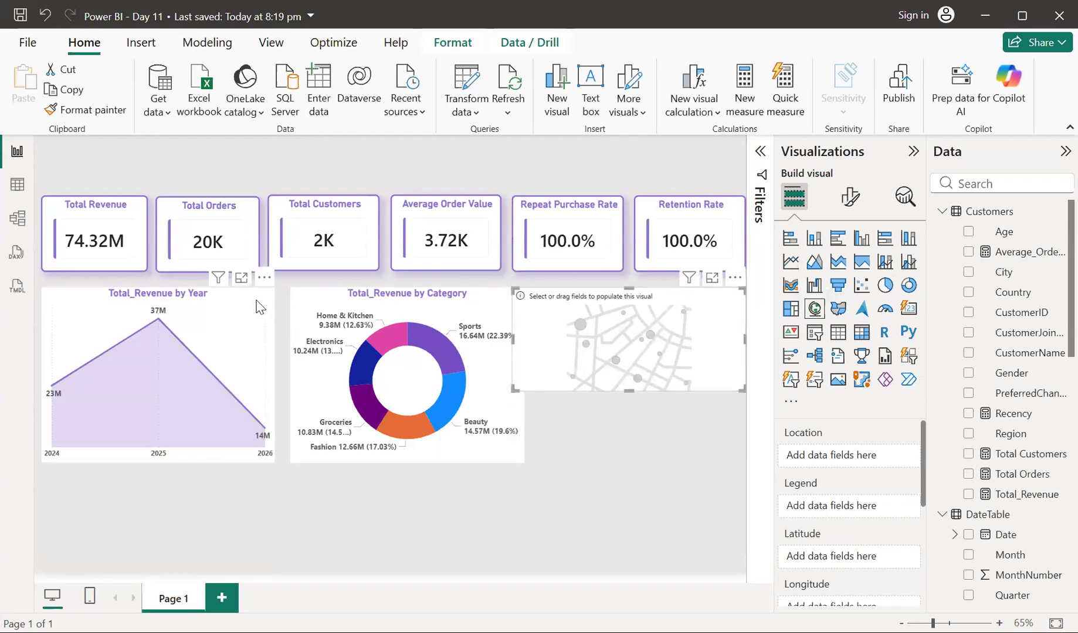
Narrow the area chart slightly, shift the donut chart closer to it and narrow the donut chart to make room for the map
click(273, 366)
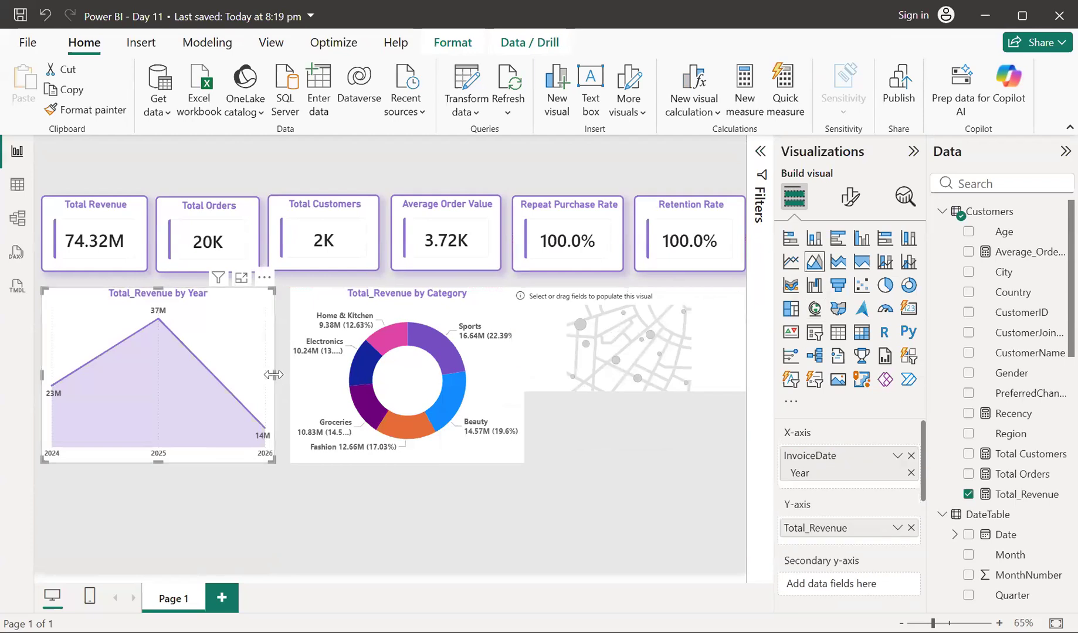
drag(272, 376, 261, 374)
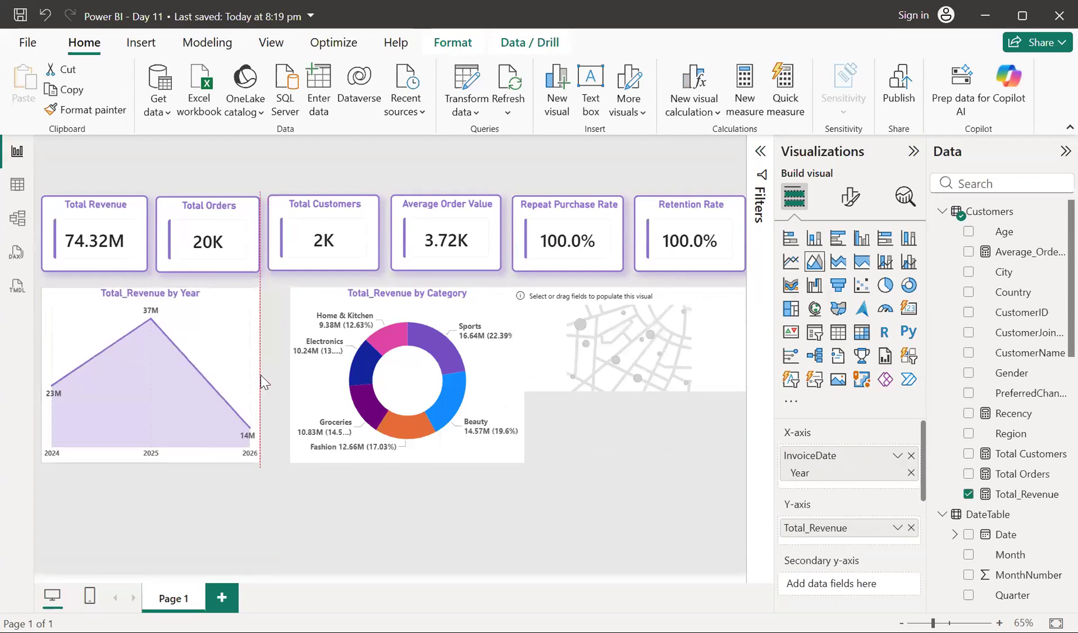
drag(305, 299, 288, 299)
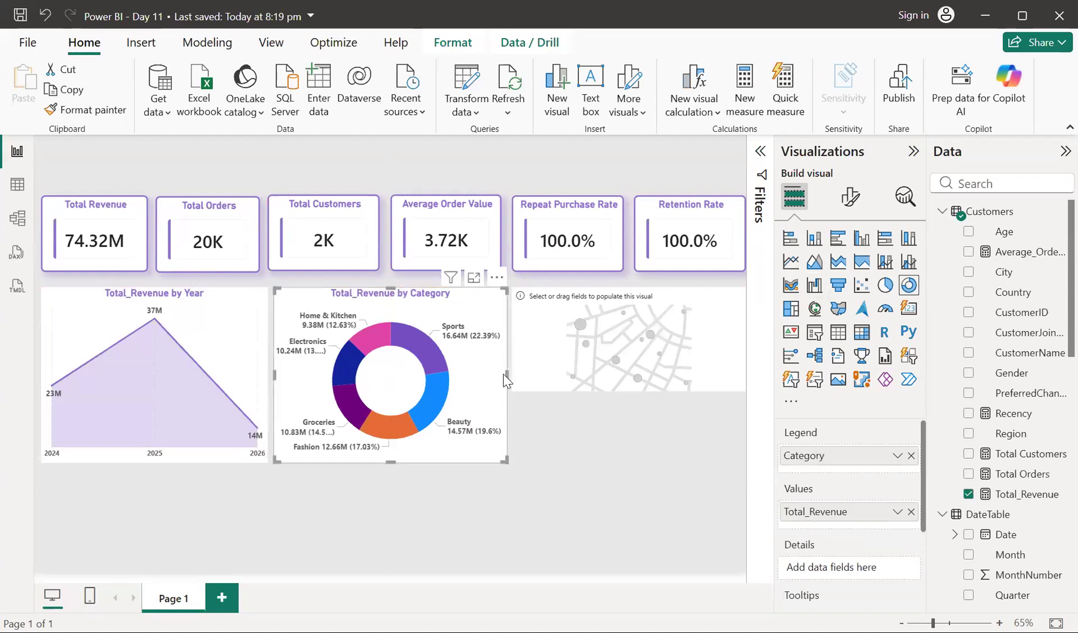
drag(506, 375, 493, 380)
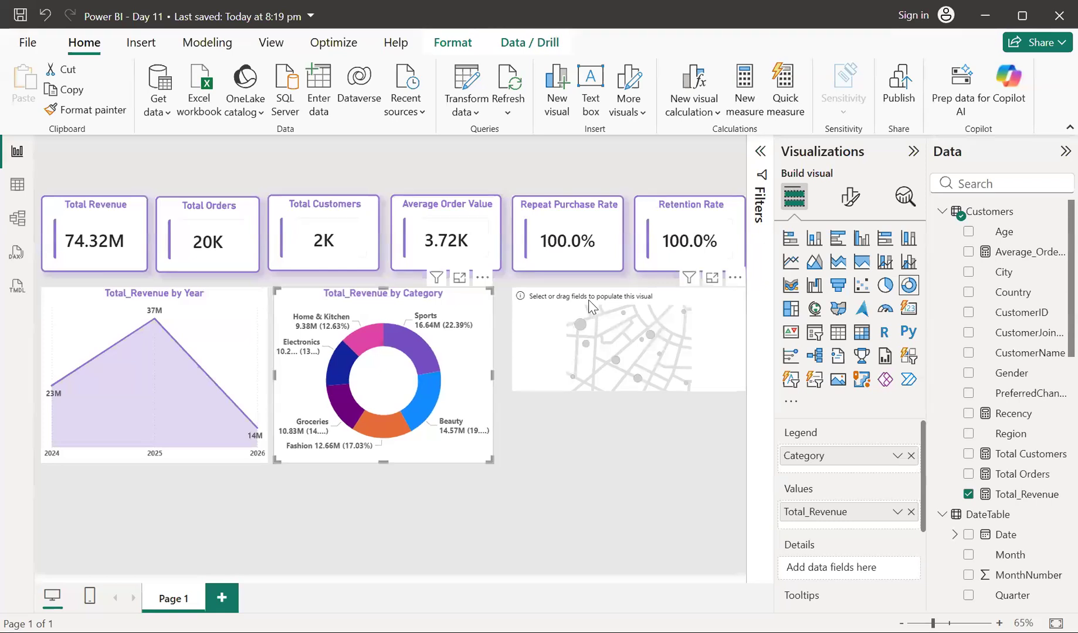
Stretch the map to the donut chart's height and align the widths of the donut chart and map with the KPI cards above
drag(573, 301, 564, 300)
drag(618, 390, 619, 463)
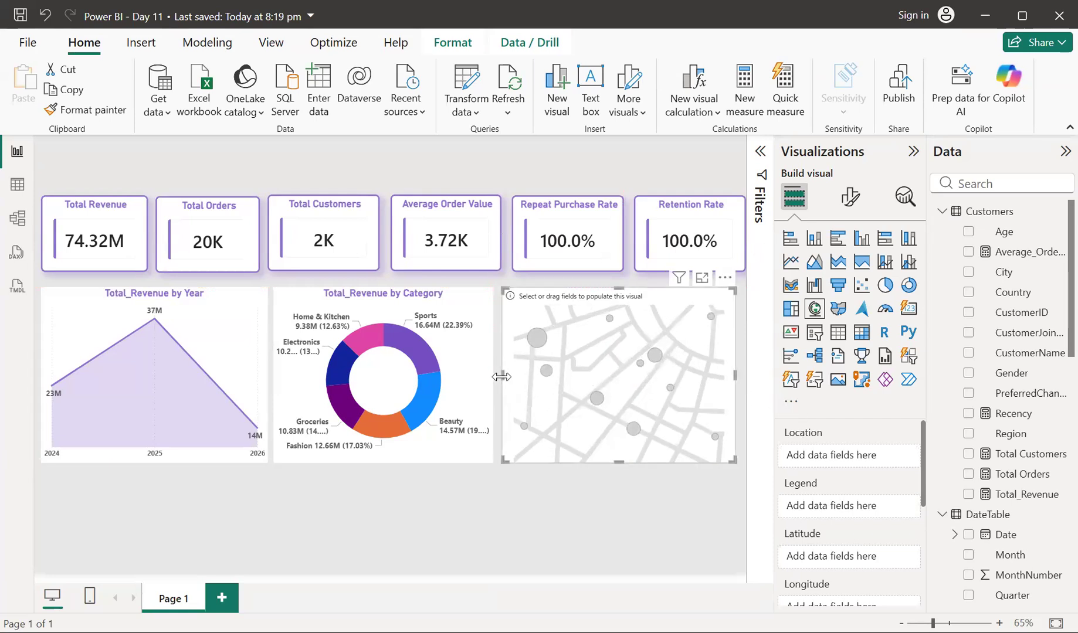
drag(507, 378, 518, 379)
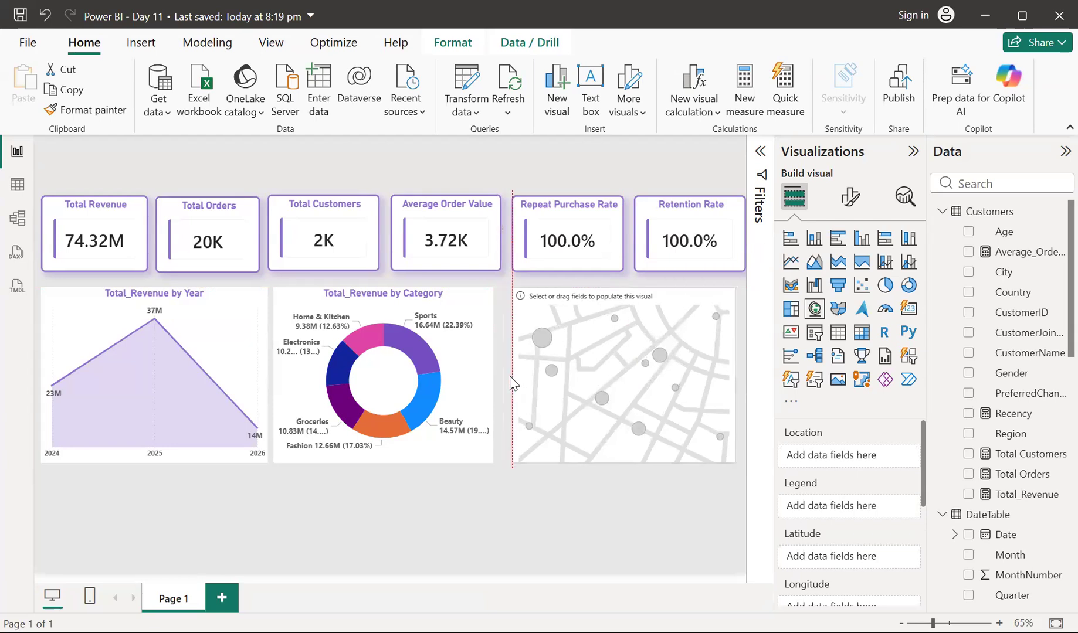
click(490, 373)
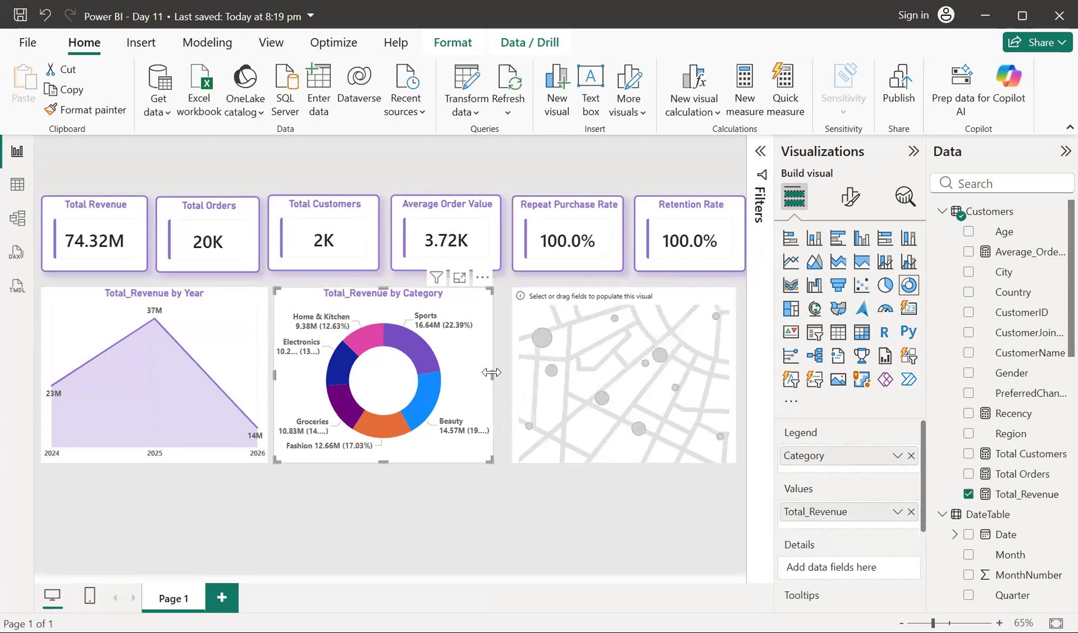
drag(491, 372, 500, 372)
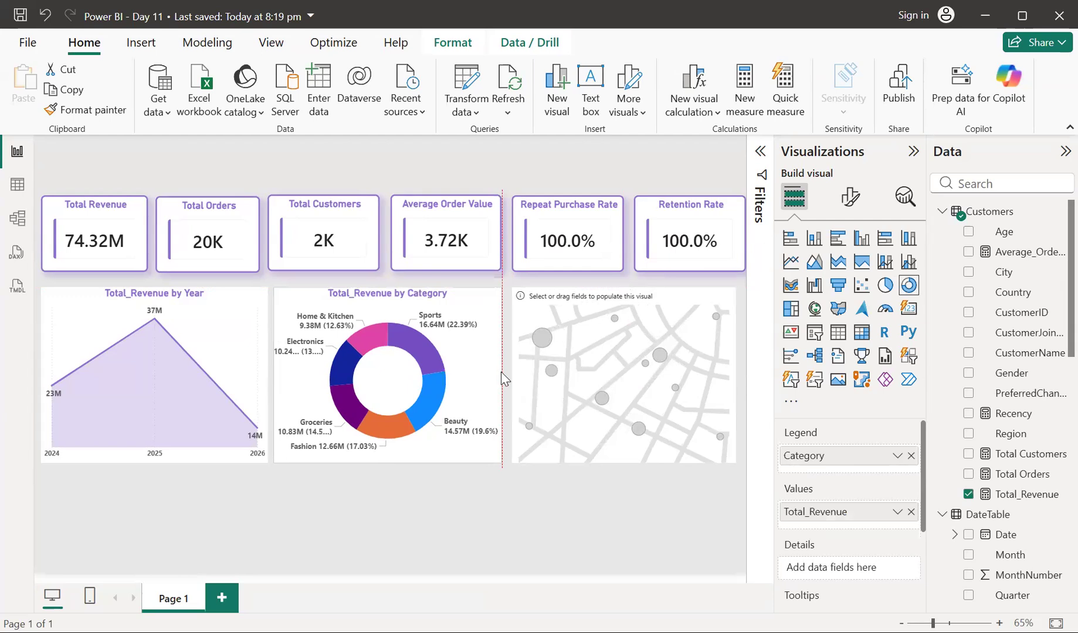
click(734, 391)
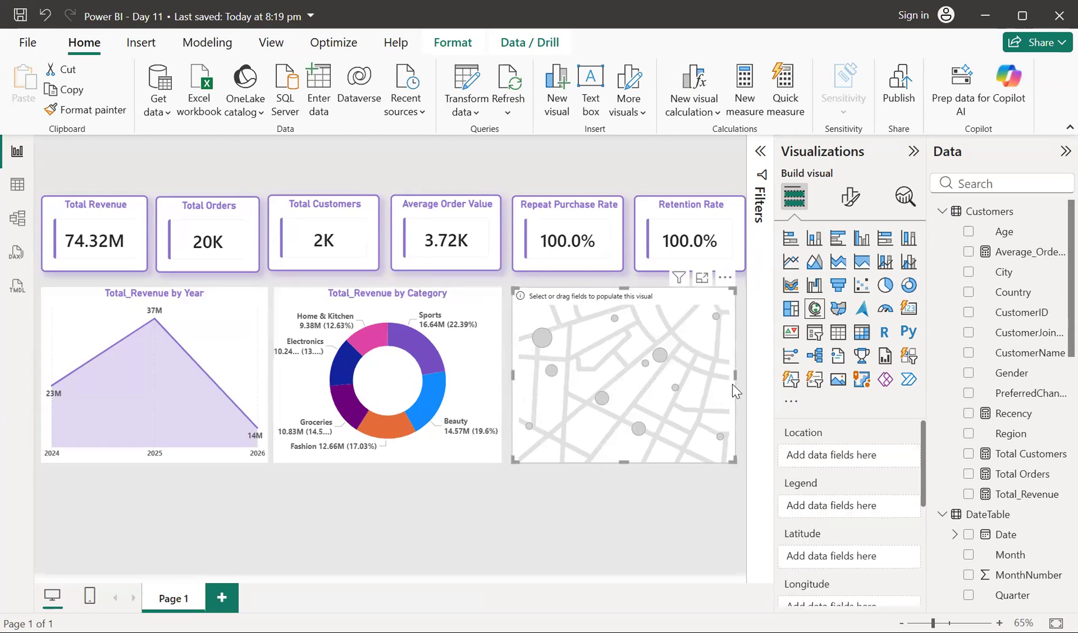
drag(737, 375, 741, 375)
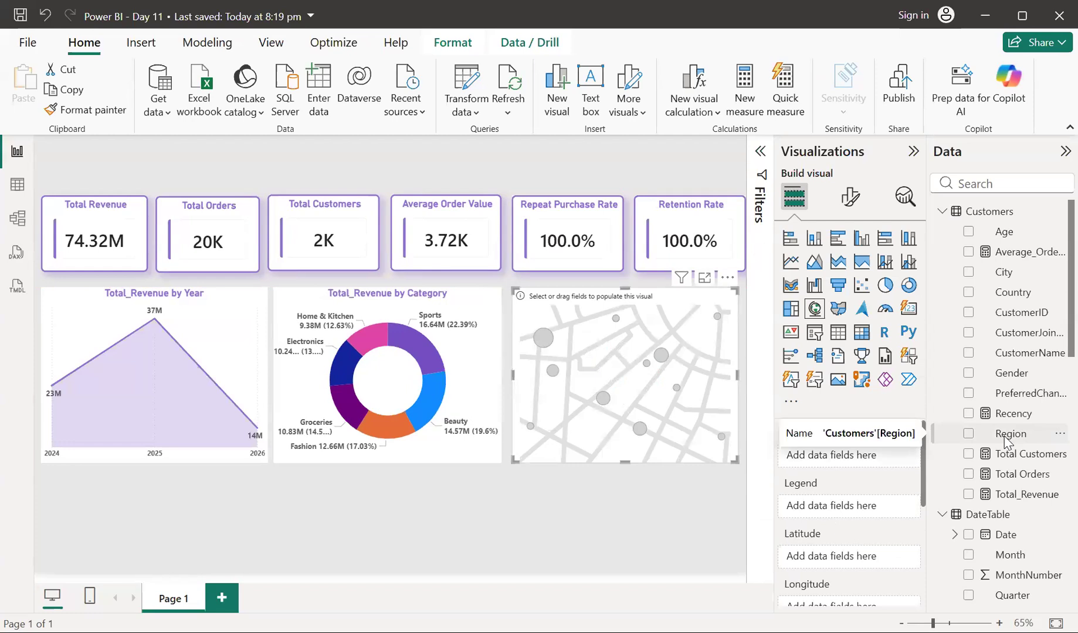
Check the location columns in the Transactions table data and use its City field as the map's location
drag(1004, 438, 998, 435)
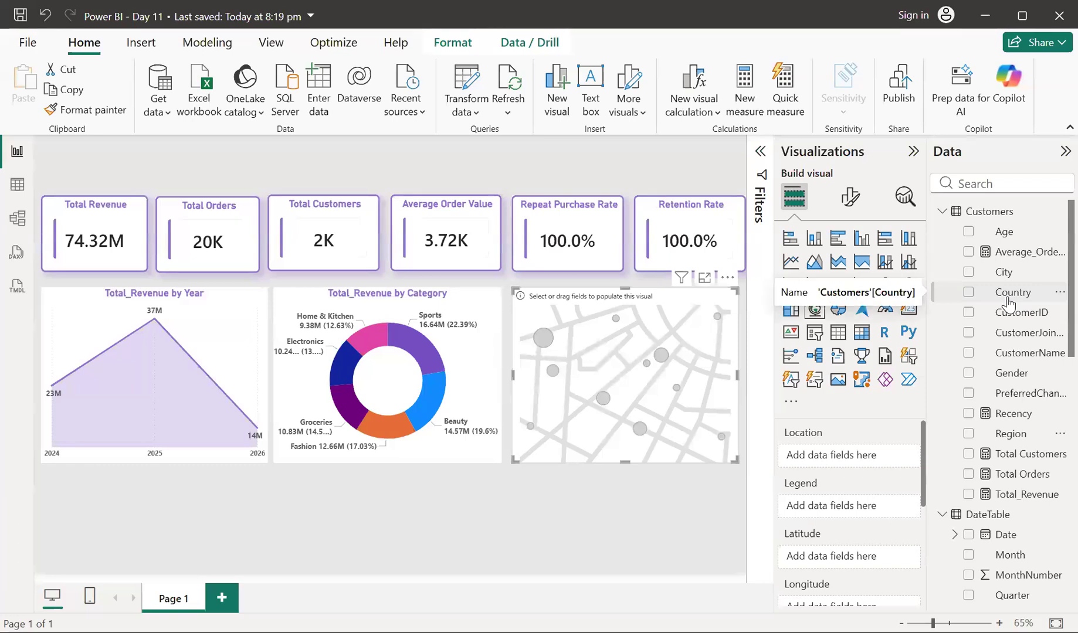
click(18, 187)
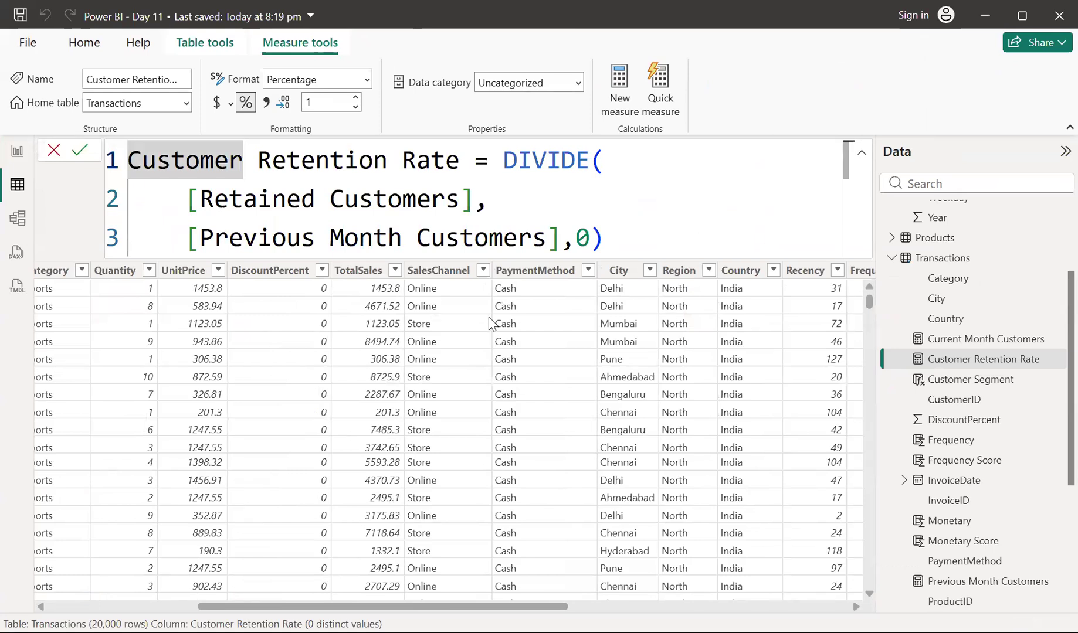
click(17, 151)
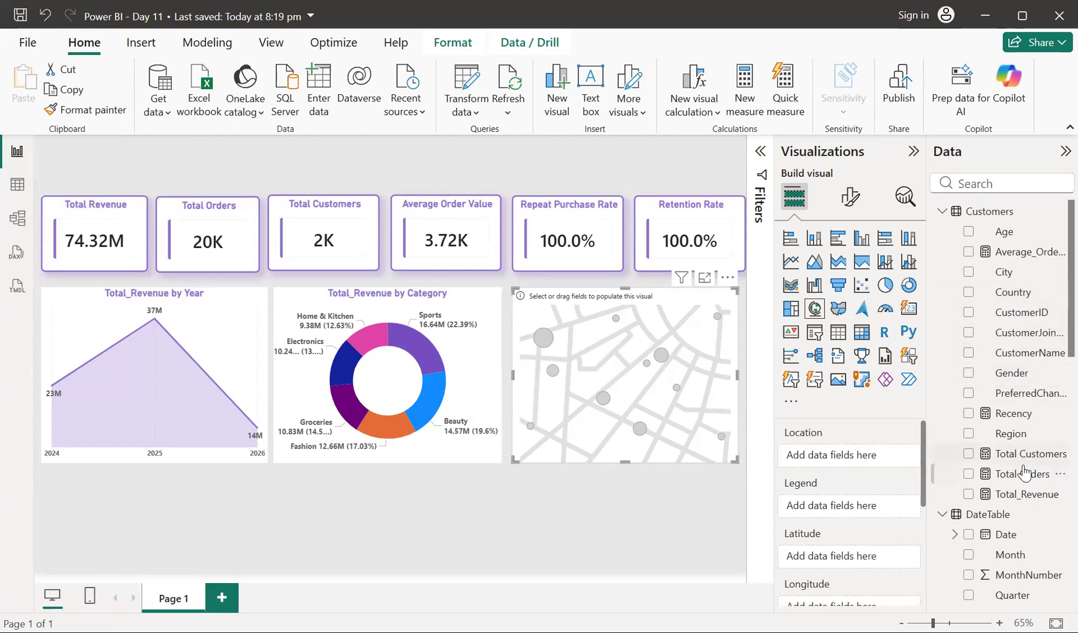
scroll(1023, 471, down, 10)
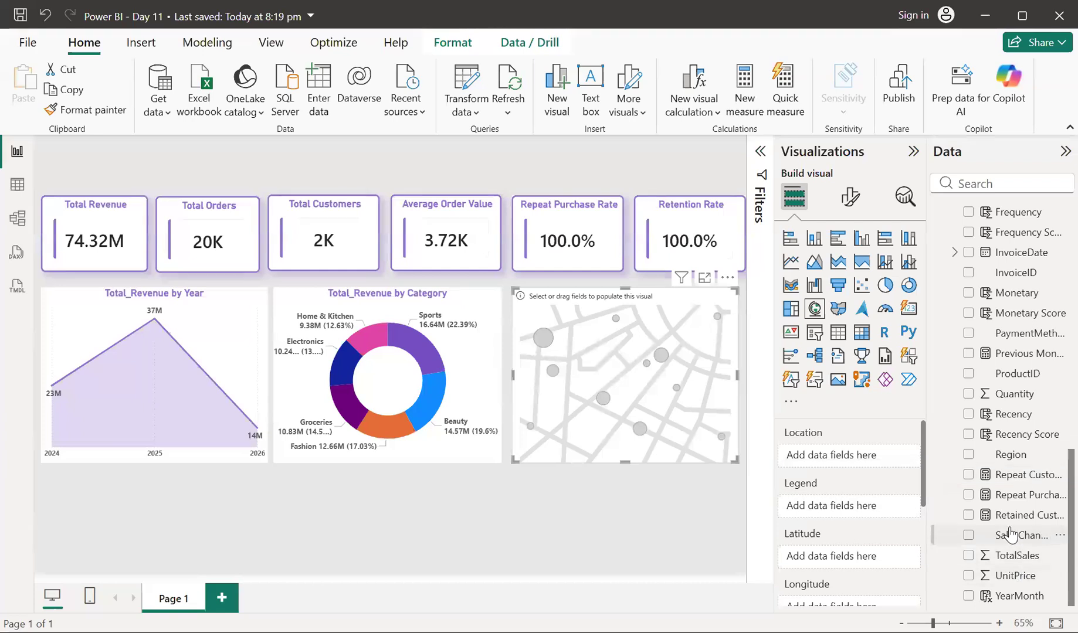
scroll(1011, 535, up, 5)
scroll(1010, 535, up, 10)
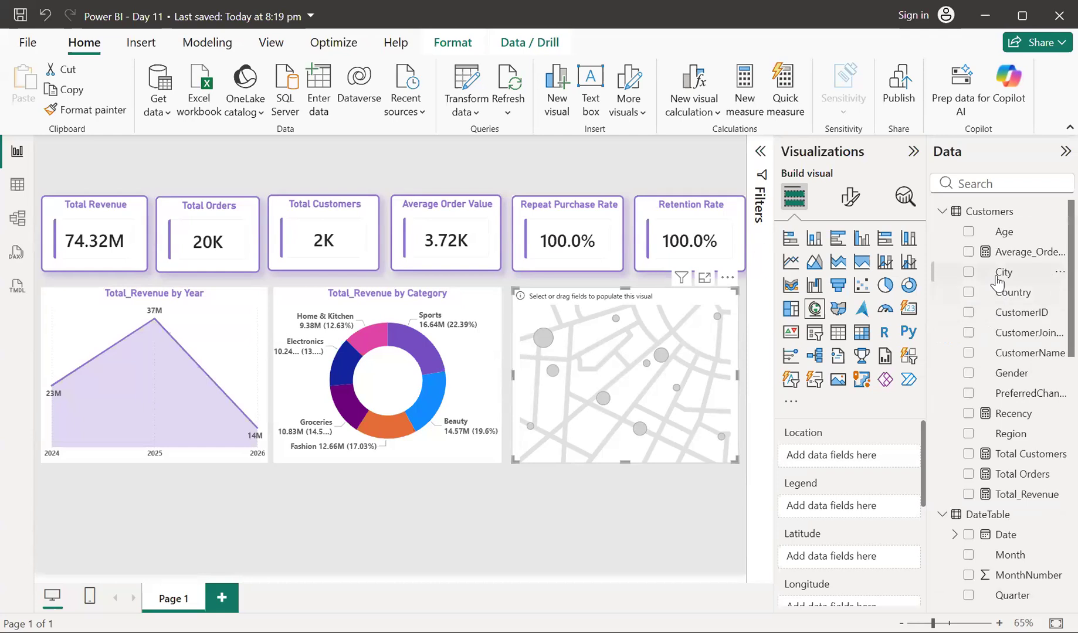
scroll(1006, 434, down, 4)
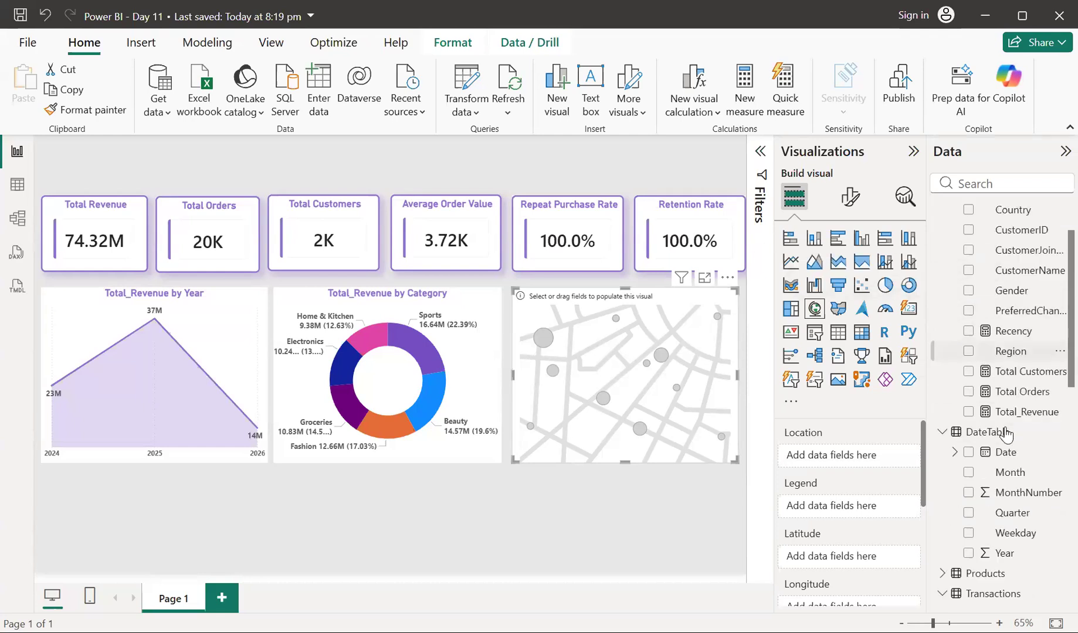
scroll(1006, 434, down, 2)
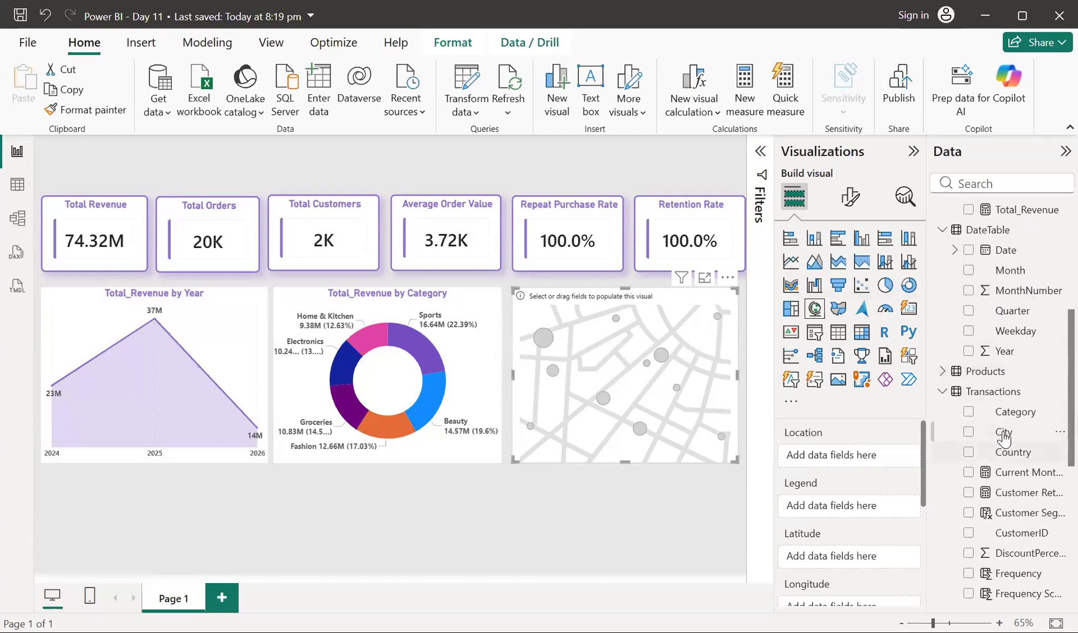
drag(1004, 437, 853, 461)
Try the Filled map type for the City map and switch back to the Map type
scroll(985, 513, up, 5)
scroll(985, 510, down, 1)
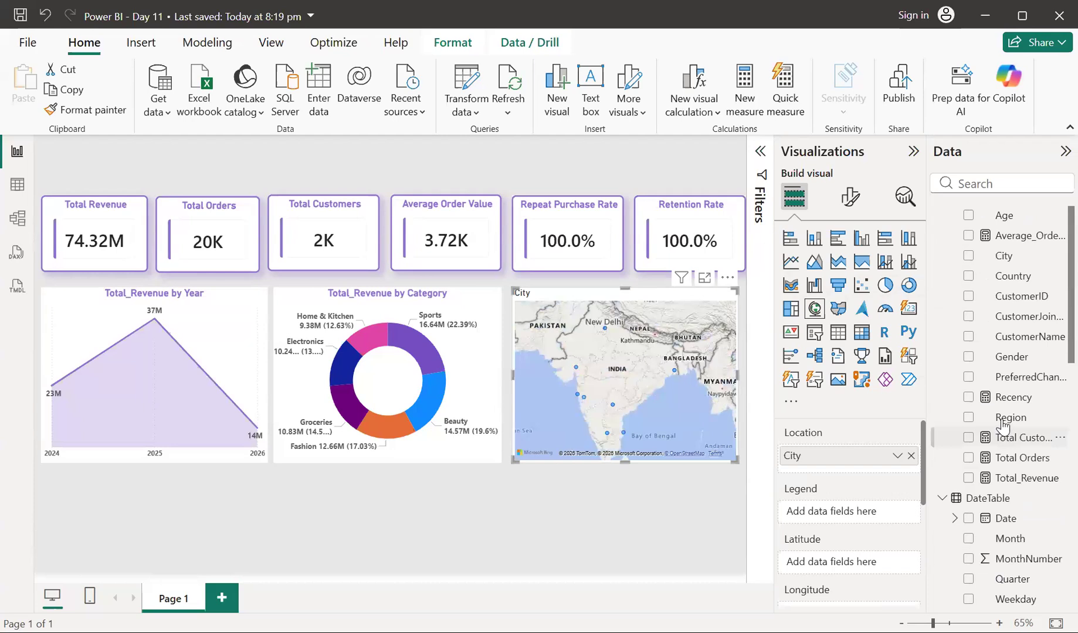
drag(1013, 482, 853, 503)
scroll(853, 505, up, 2)
scroll(853, 505, down, 2)
click(836, 311)
scroll(854, 530, up, 2)
scroll(854, 469, down, 3)
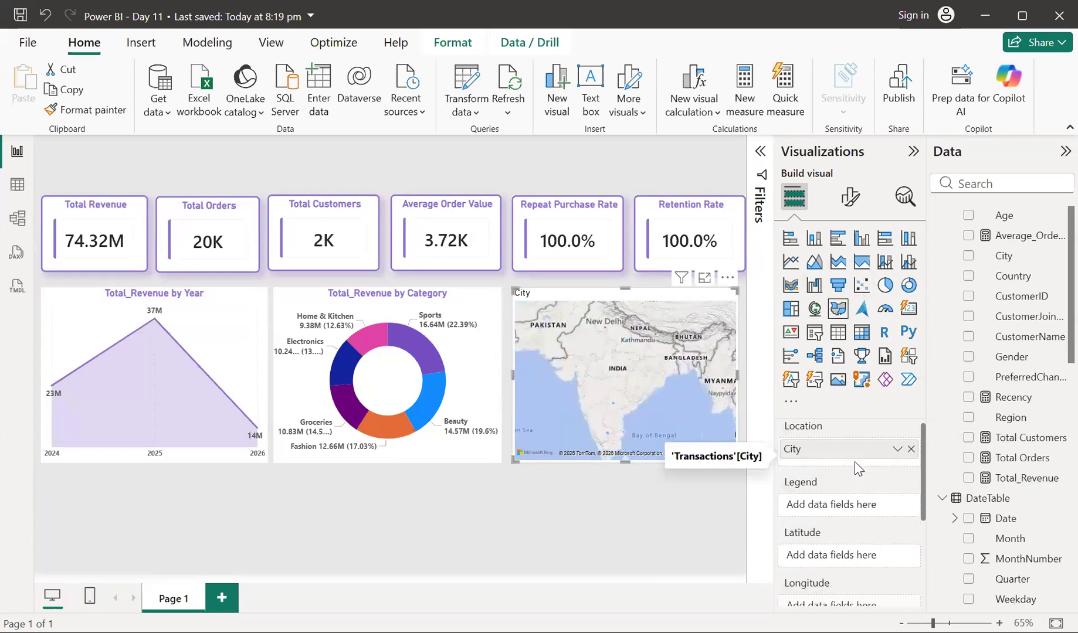
scroll(855, 469, up, 2)
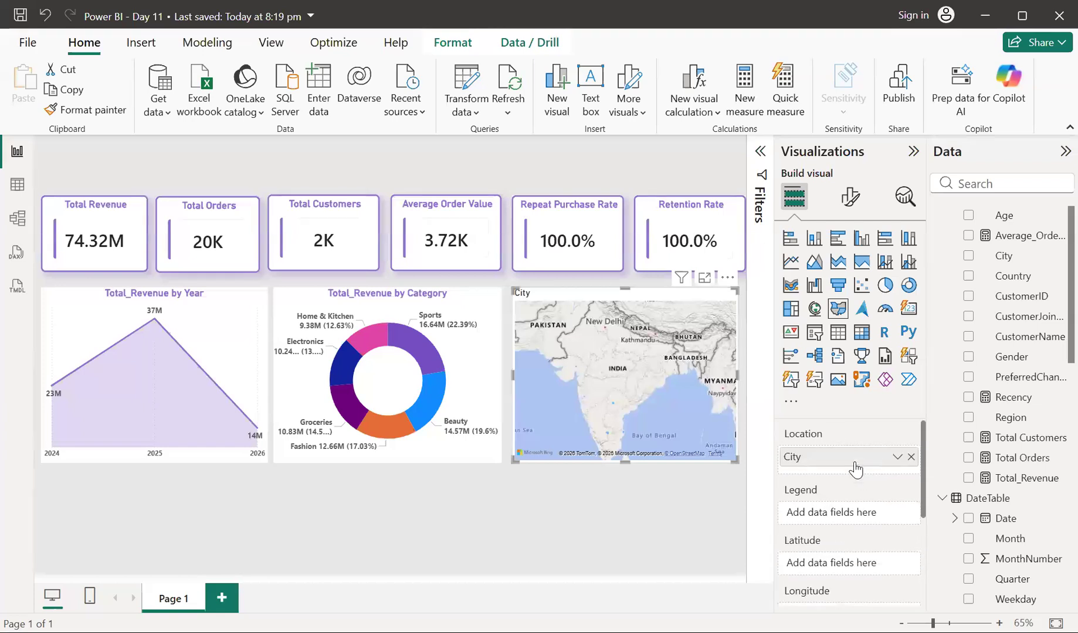
click(815, 310)
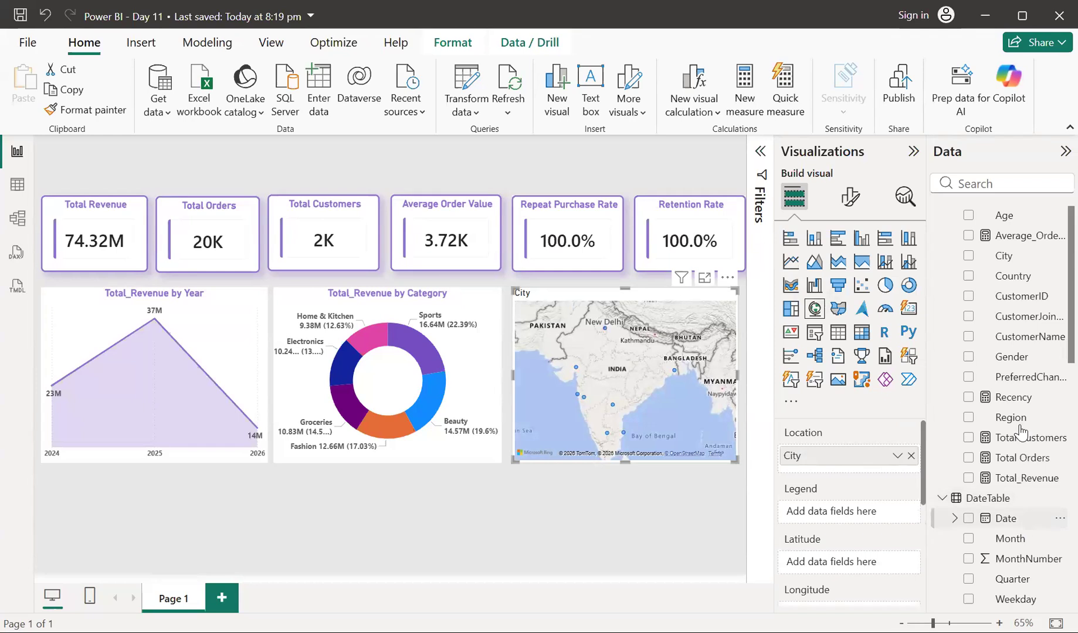
Use Total_Revenue as the bubble size of the City map
scroll(1016, 420, down, 3)
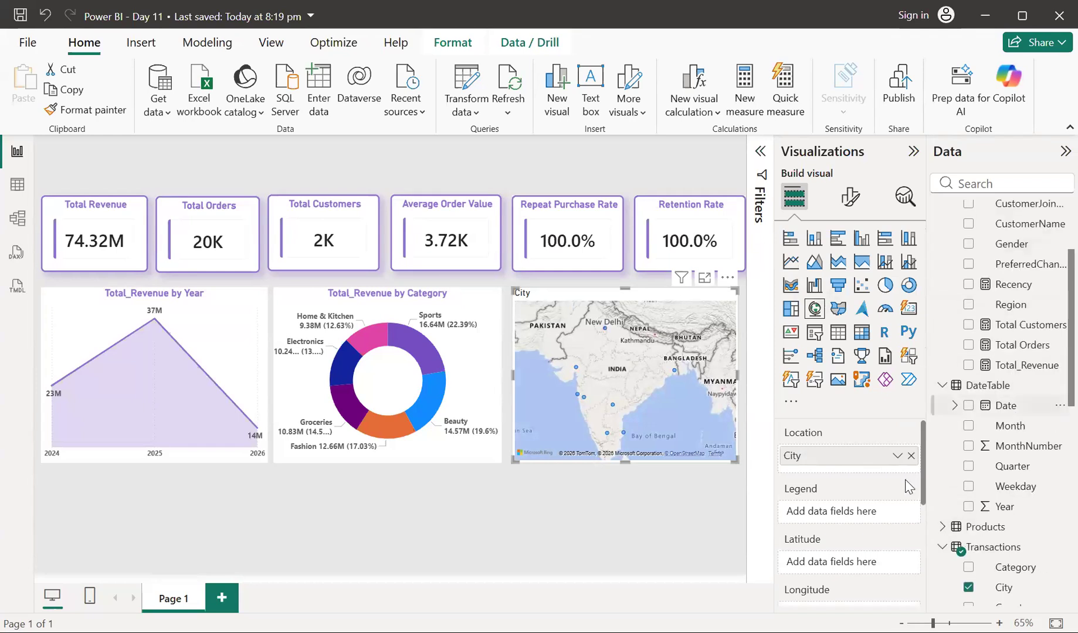
scroll(863, 503, down, 3)
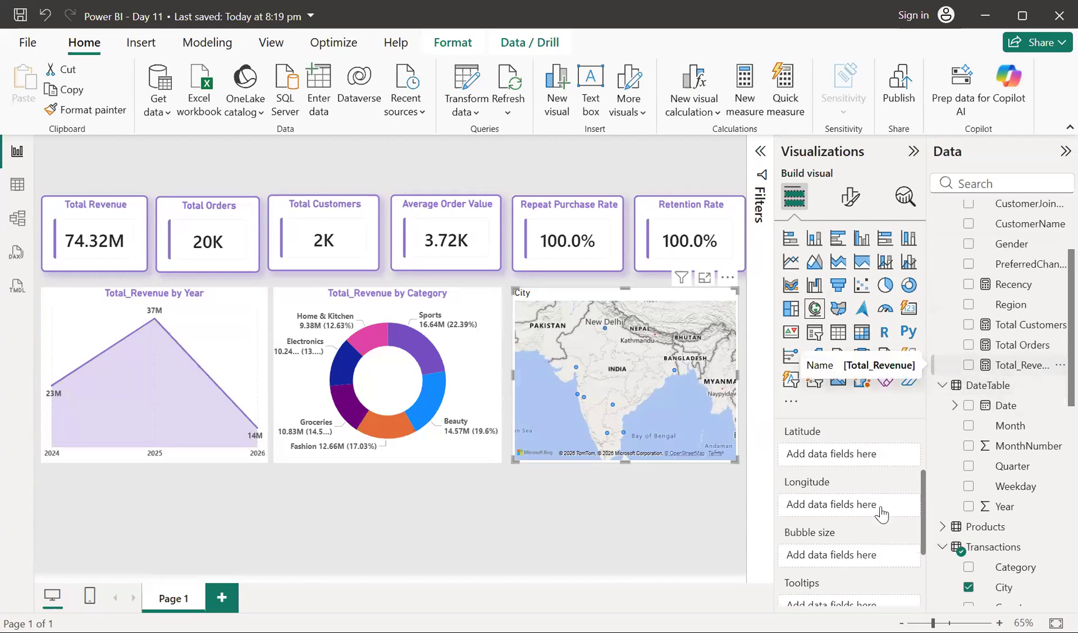
drag(961, 394, 836, 558)
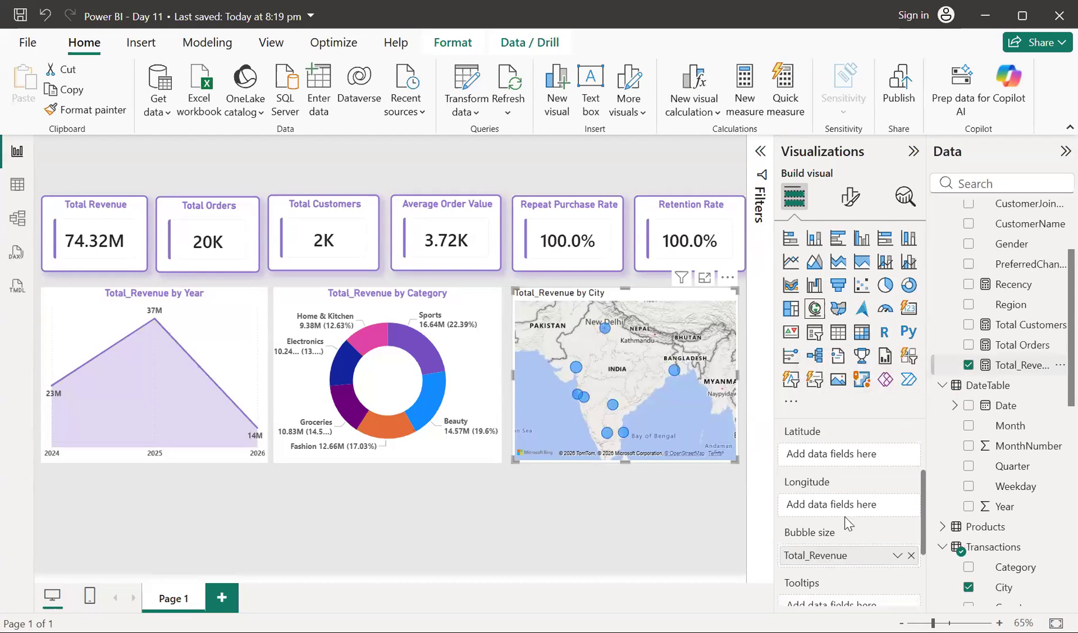
scroll(844, 516, up, 2)
scroll(846, 521, up, 1)
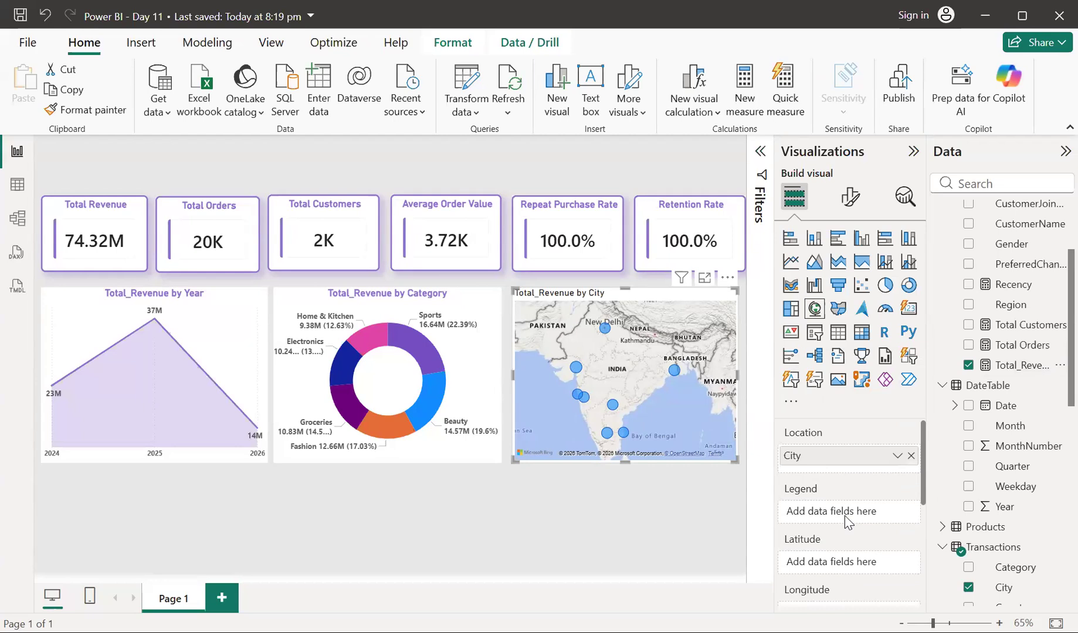
scroll(1025, 515, down, 3)
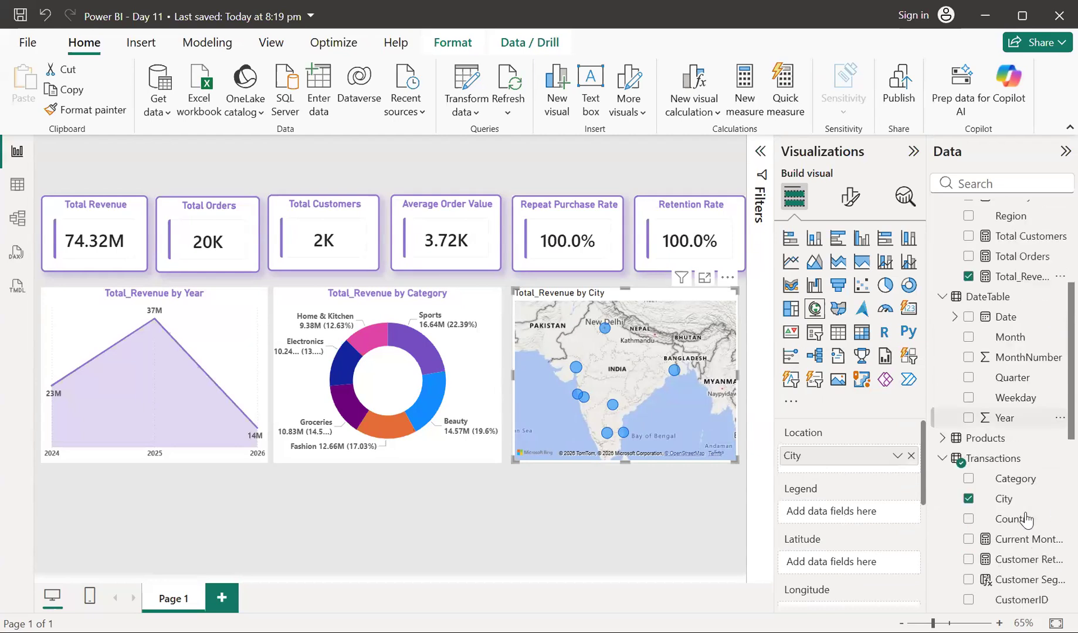
Look through the fields of the DateTable, Transactions and Customers tables in the data model
scroll(1025, 519, down, 1)
scroll(1024, 519, down, 5)
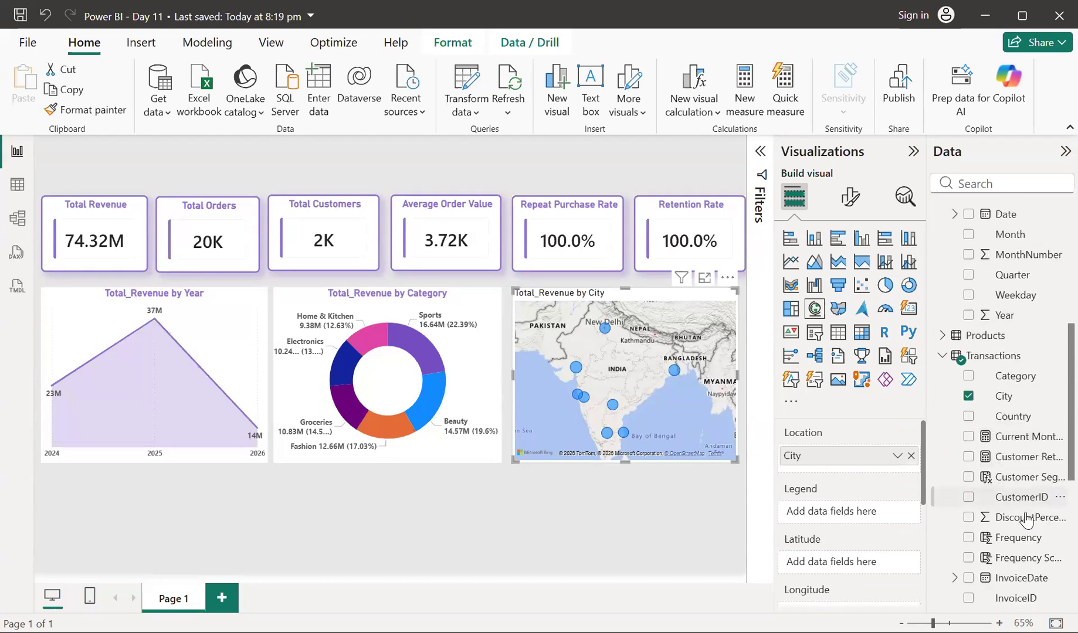
scroll(1025, 519, down, 1)
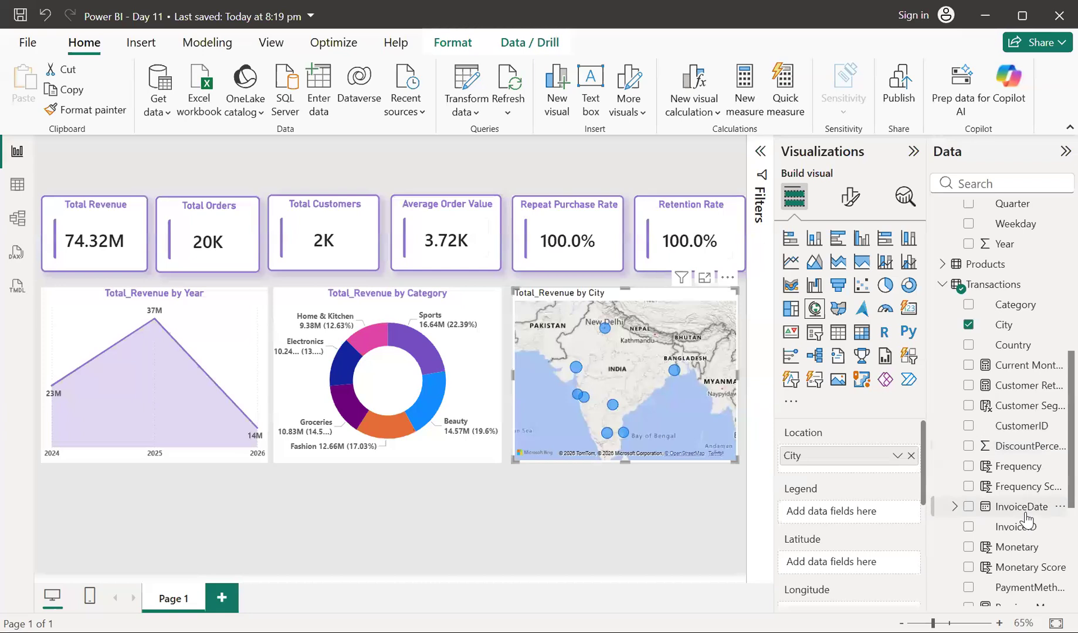
scroll(1026, 519, down, 8)
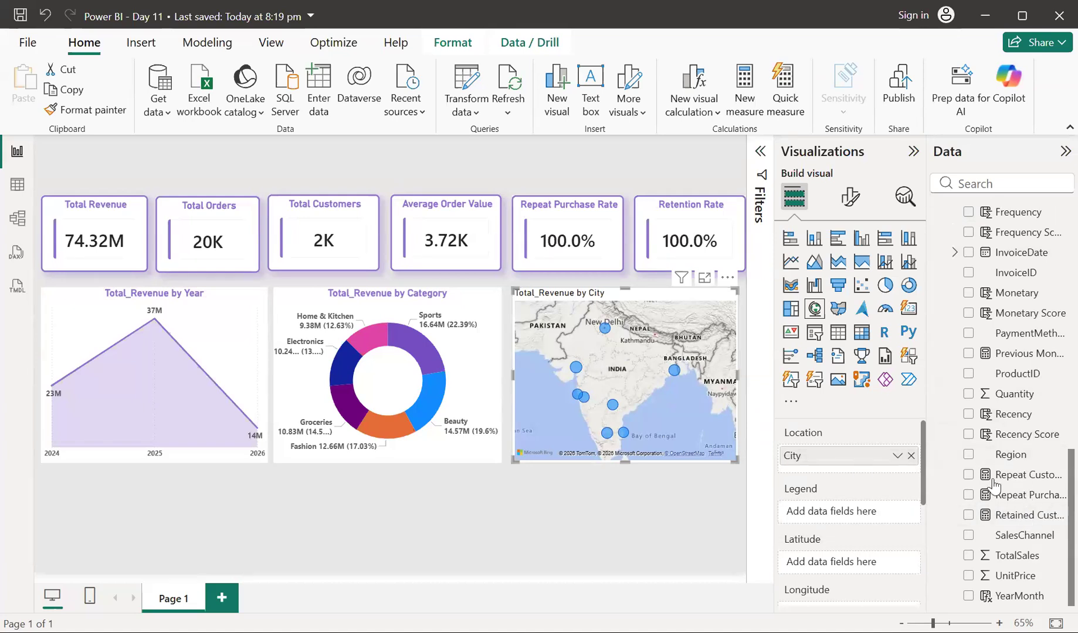
scroll(1009, 477, up, 3)
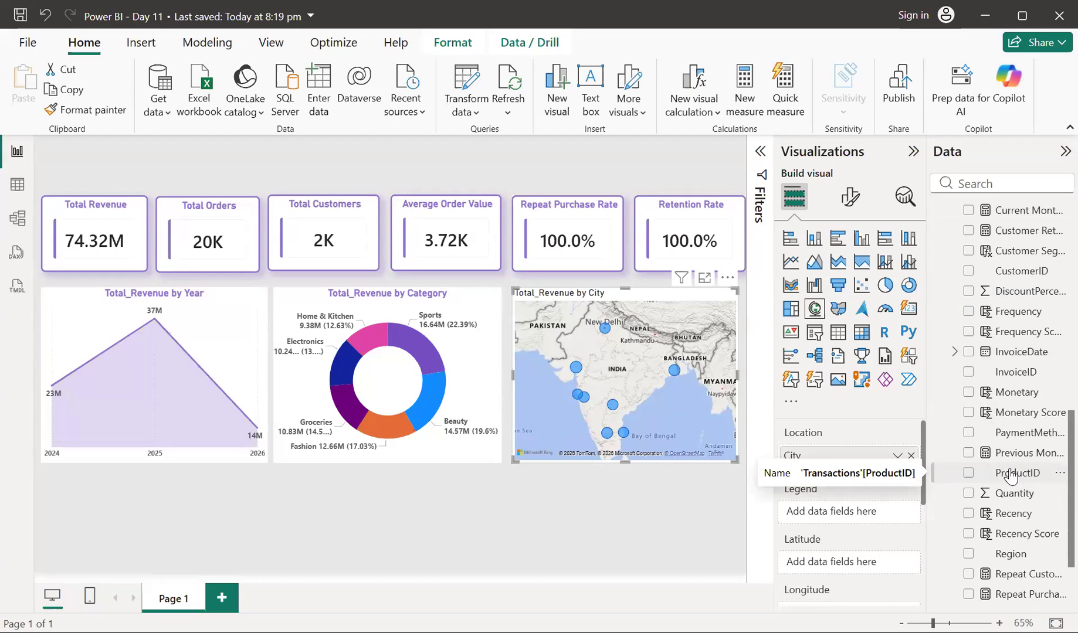
scroll(1010, 476, up, 2)
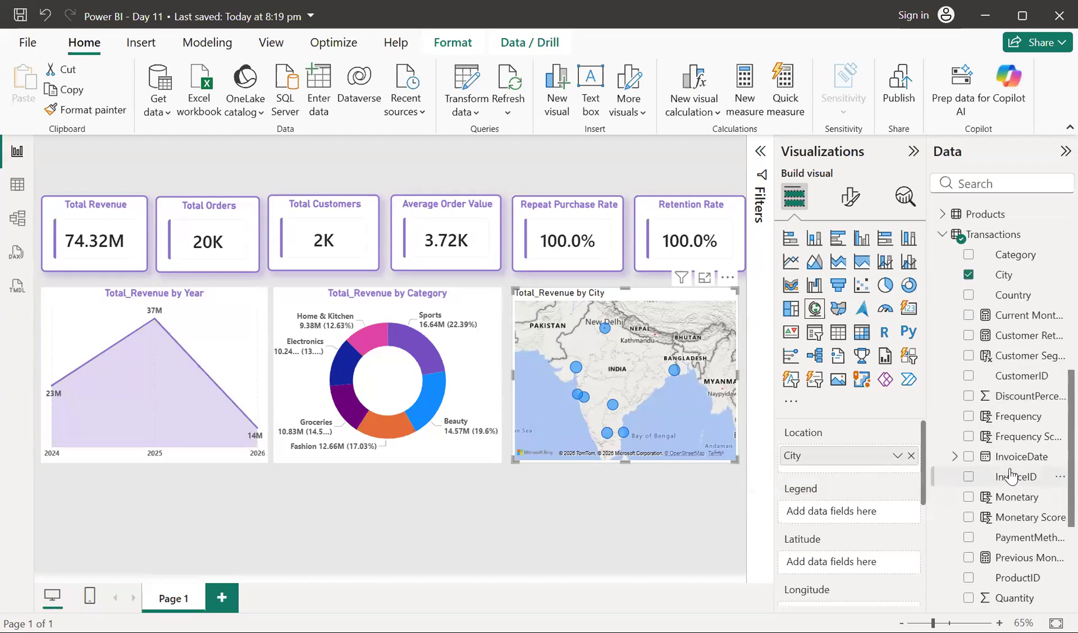
scroll(1010, 476, up, 8)
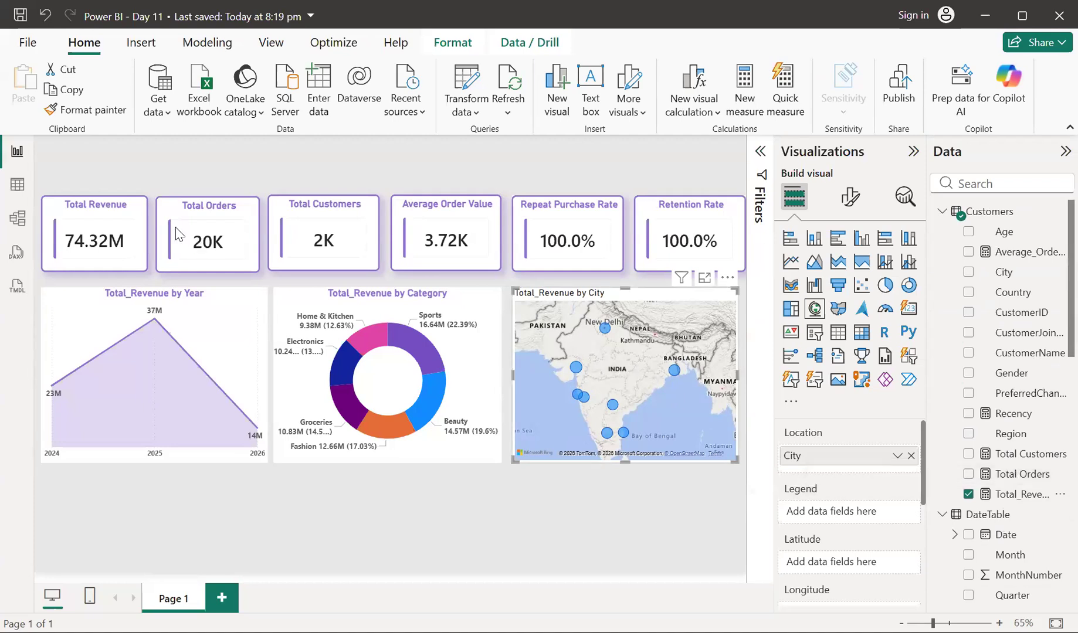
Copy the formatting of the Total_Revenue by Year area chart onto the City map with Format Painter
click(66, 296)
click(94, 109)
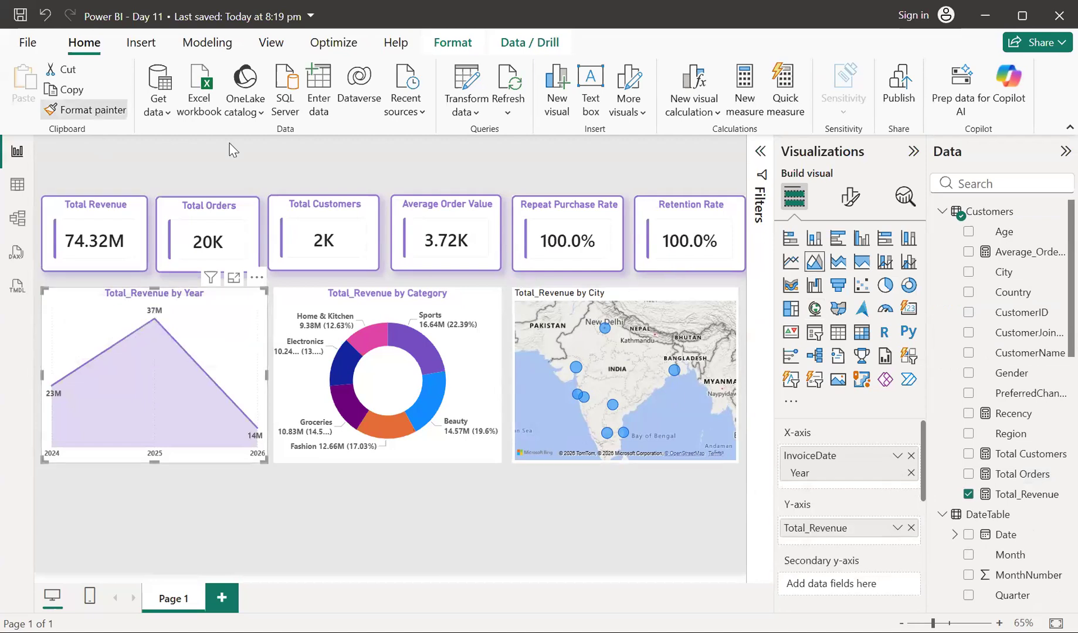
click(659, 291)
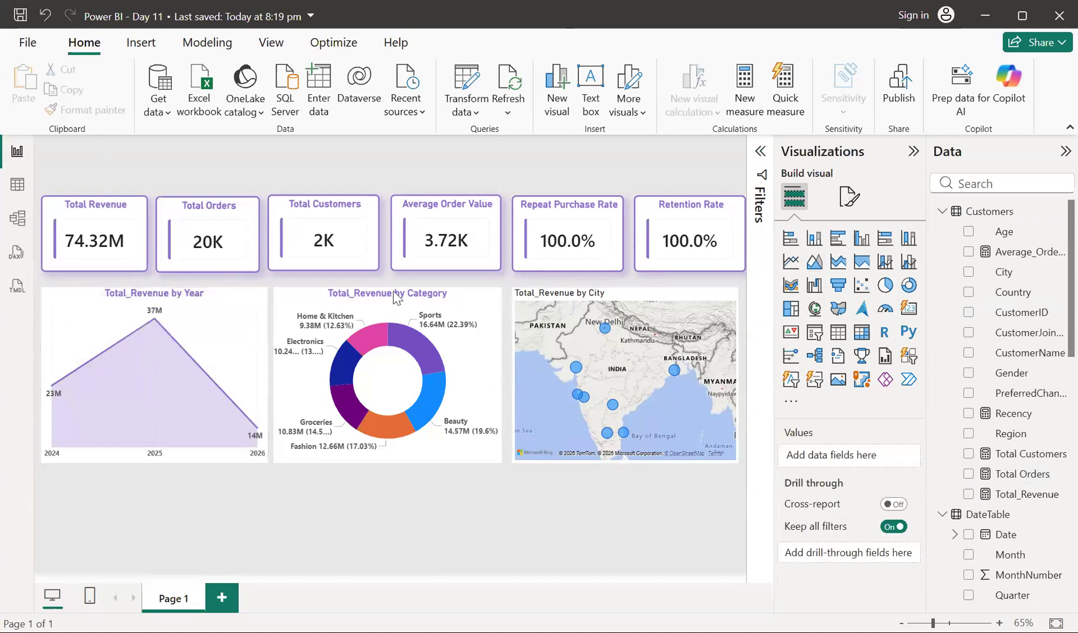
click(91, 317)
click(89, 113)
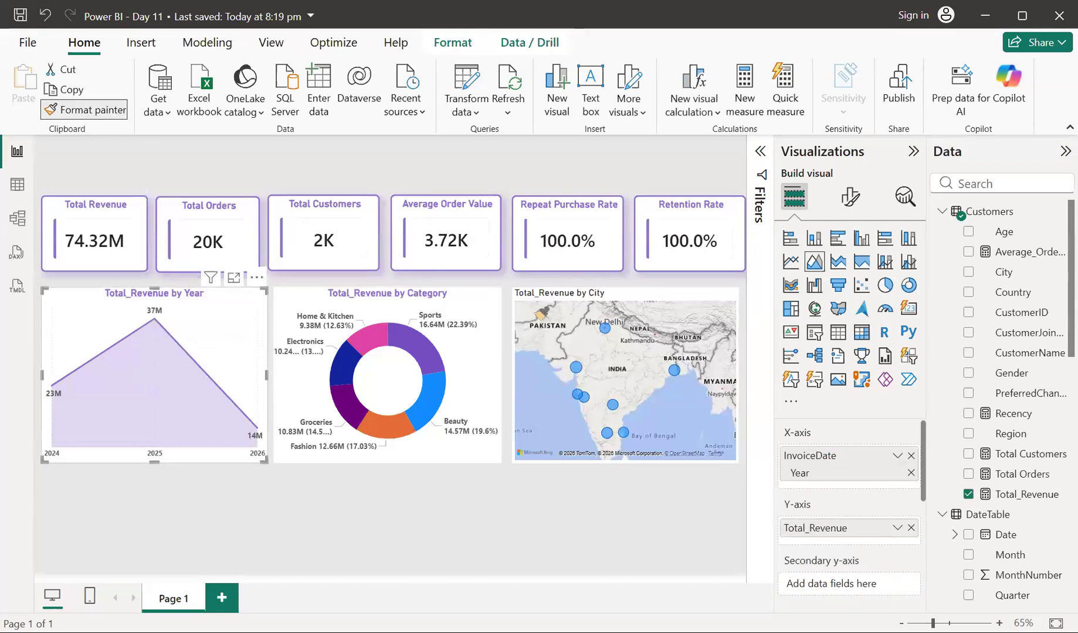
click(618, 289)
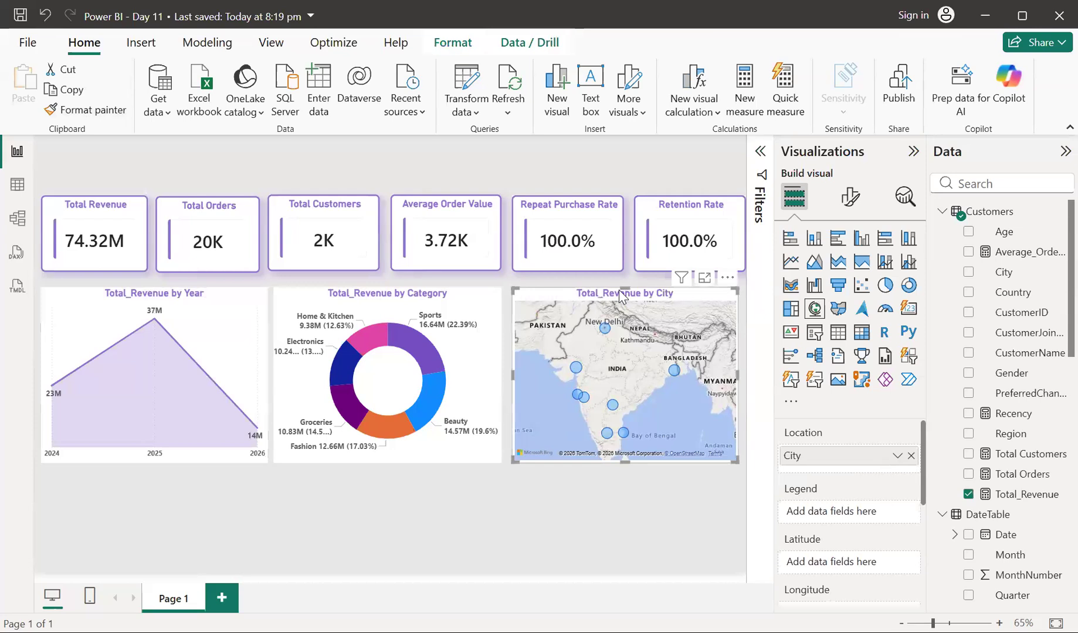
Set the bubble size of the City map to 0
click(848, 198)
click(787, 382)
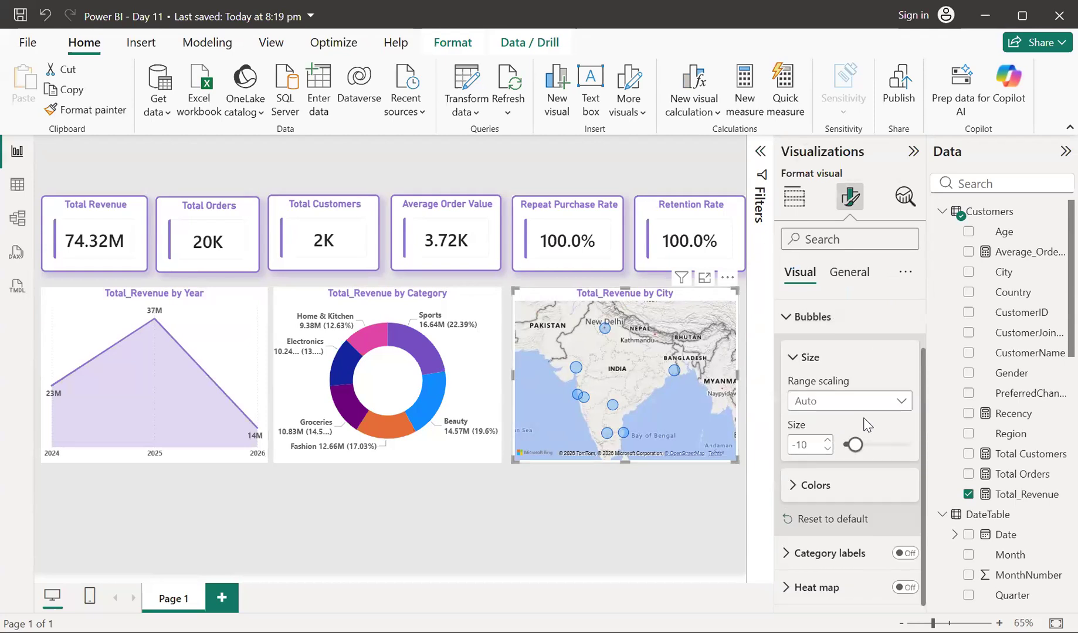
drag(855, 450, 860, 452)
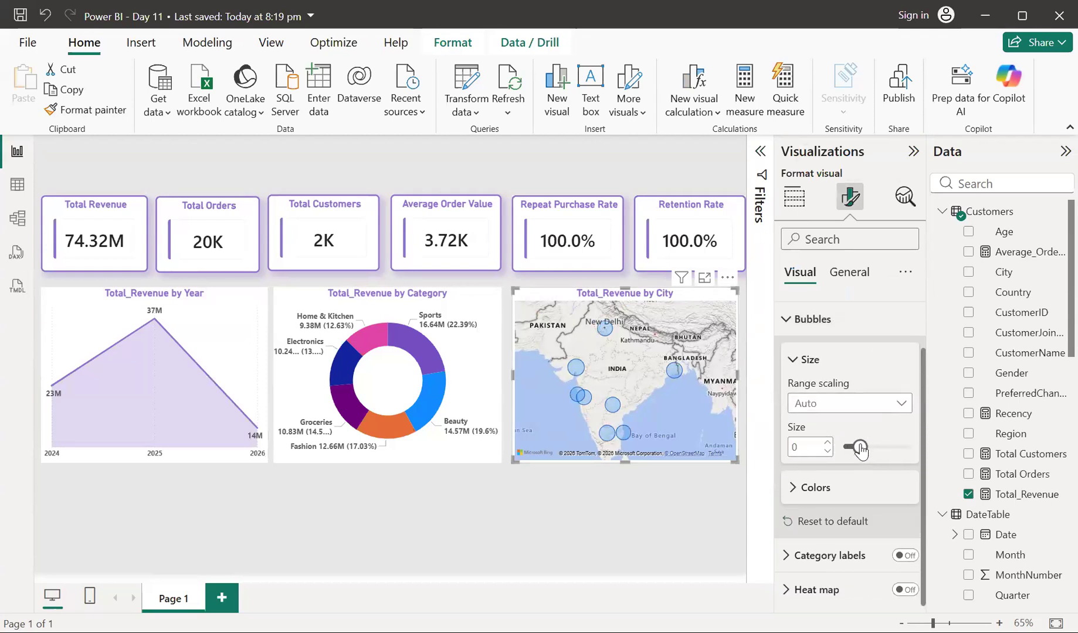
Color the City map's bubbles with the recently used light purple and turn on Show all for the individual city colors
click(796, 501)
click(818, 467)
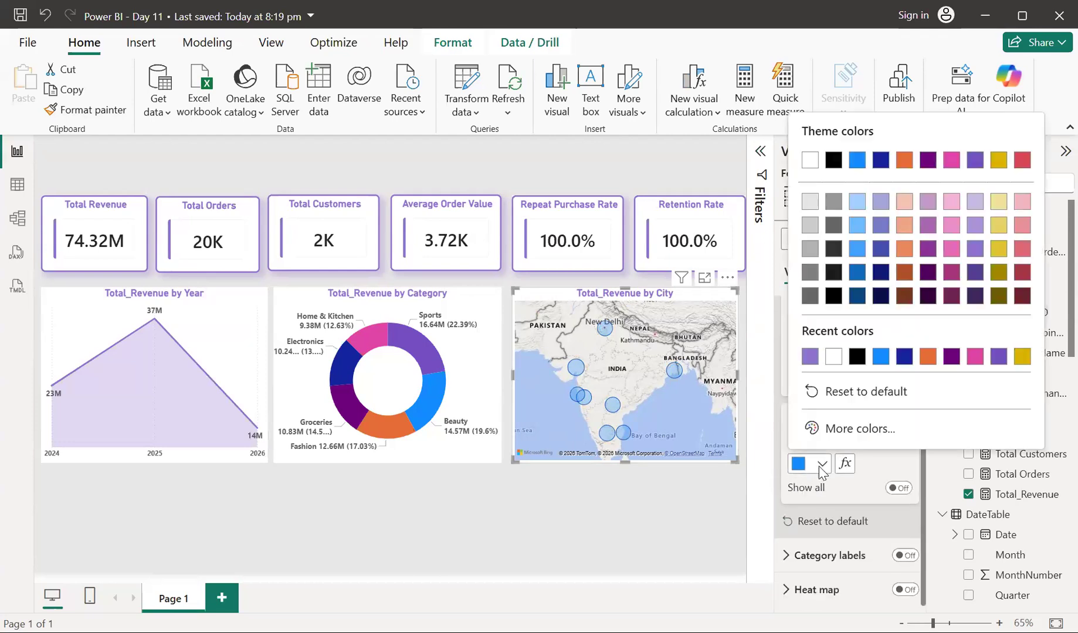
click(811, 358)
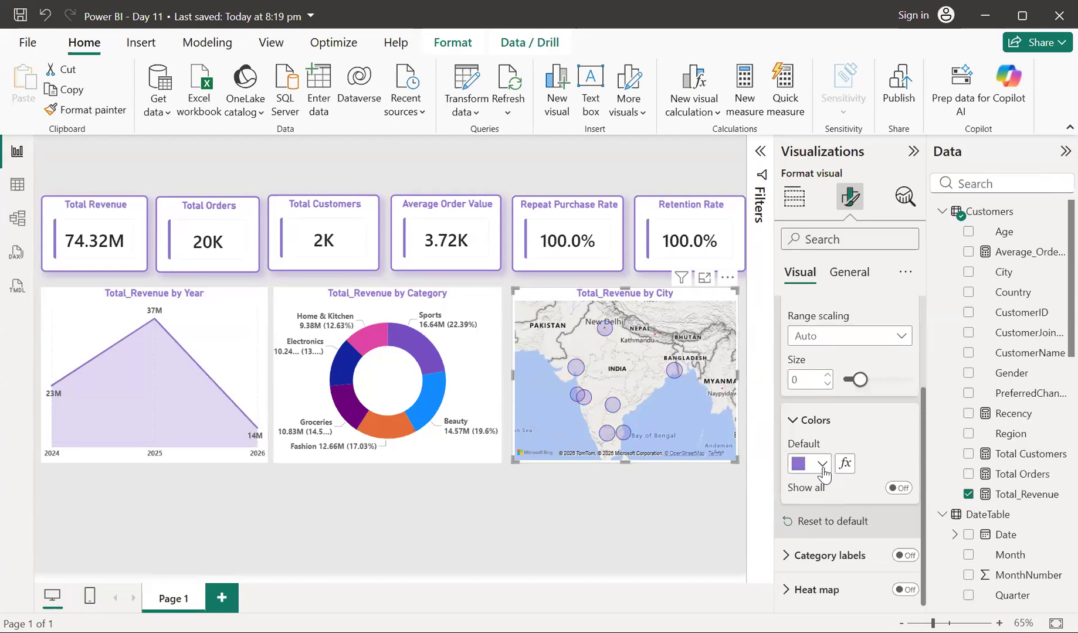
click(897, 488)
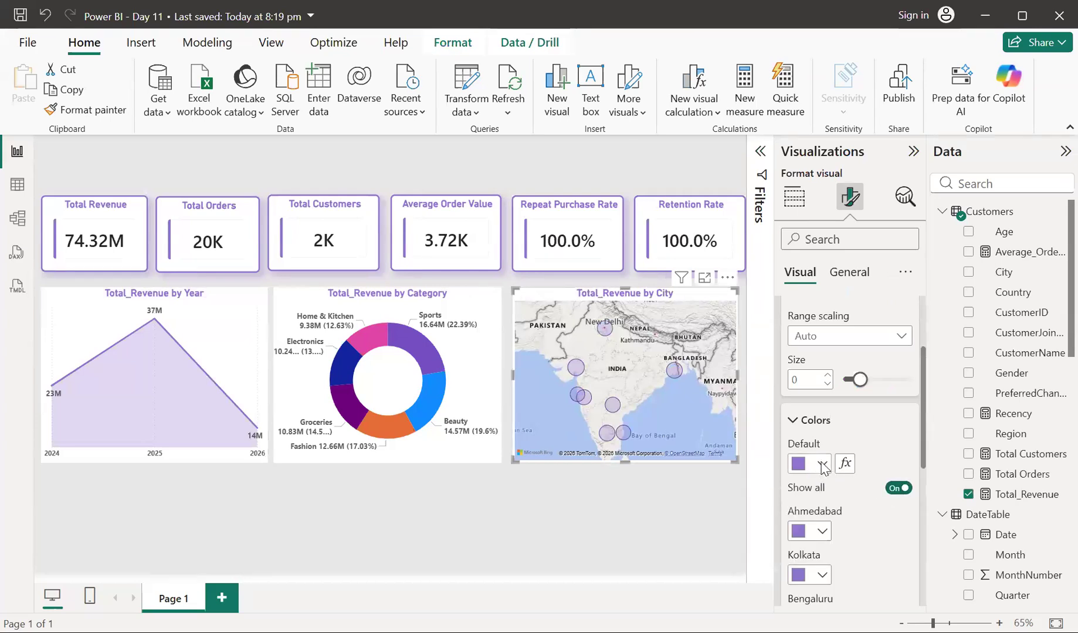
scroll(843, 512, up, 1)
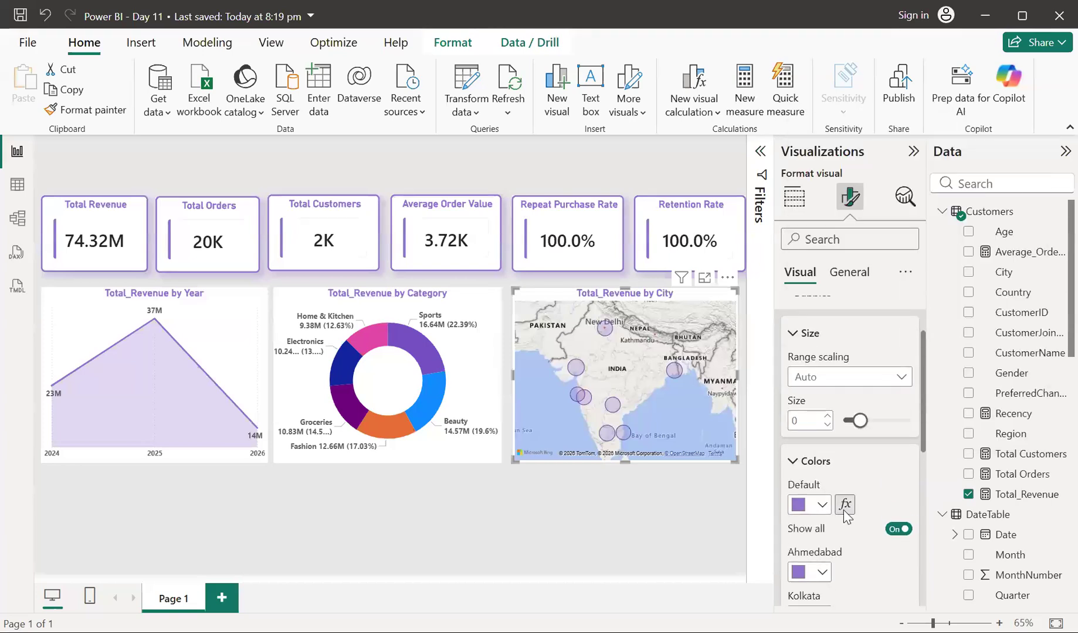
Turn on category labels for the City map and make the label text bold
scroll(845, 515, down, 6)
scroll(846, 515, up, 1)
click(904, 556)
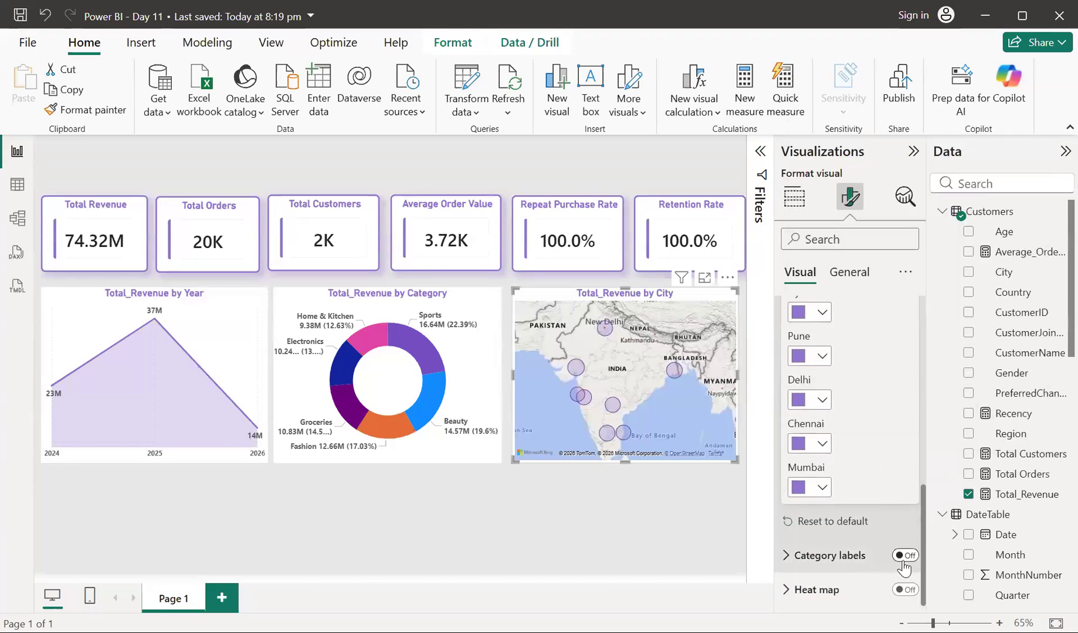
click(788, 555)
scroll(790, 562, down, 5)
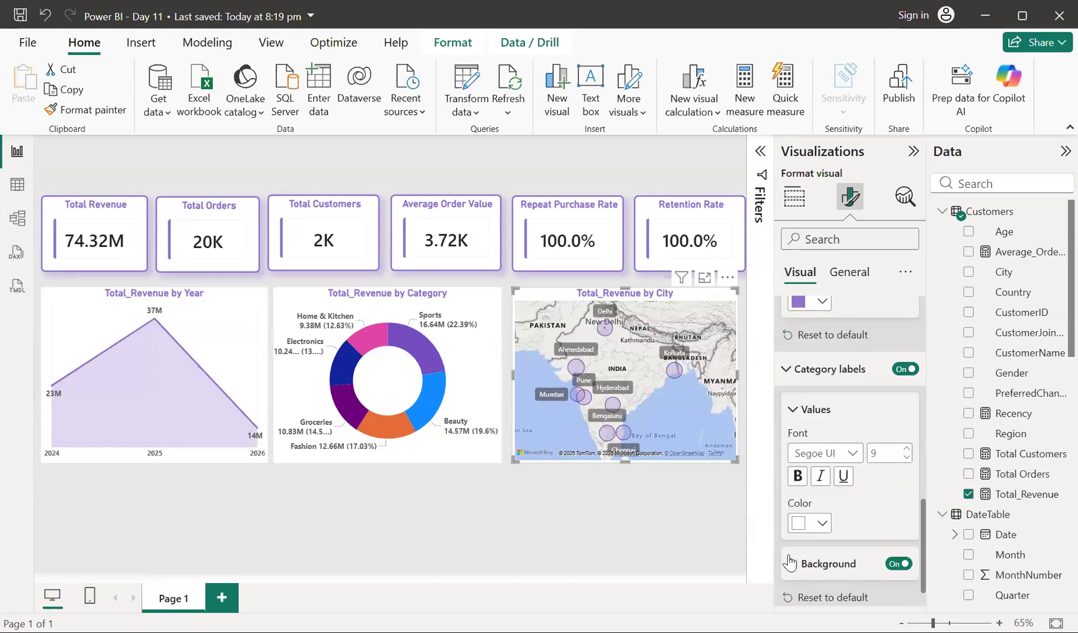
click(797, 475)
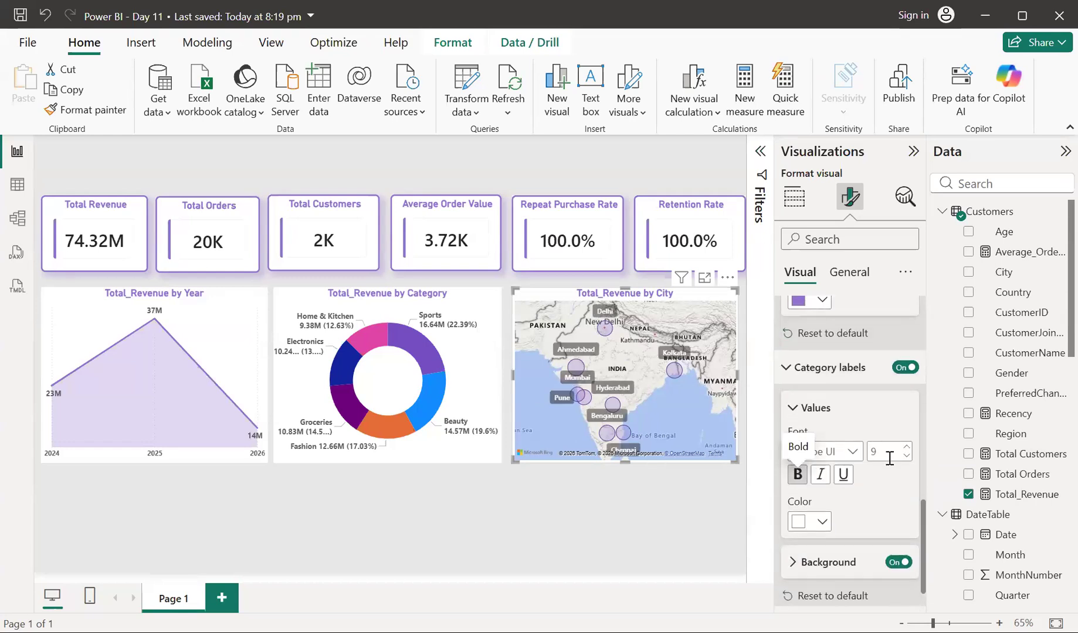
scroll(885, 491, down, 1)
scroll(885, 491, up, 2)
scroll(884, 492, up, 3)
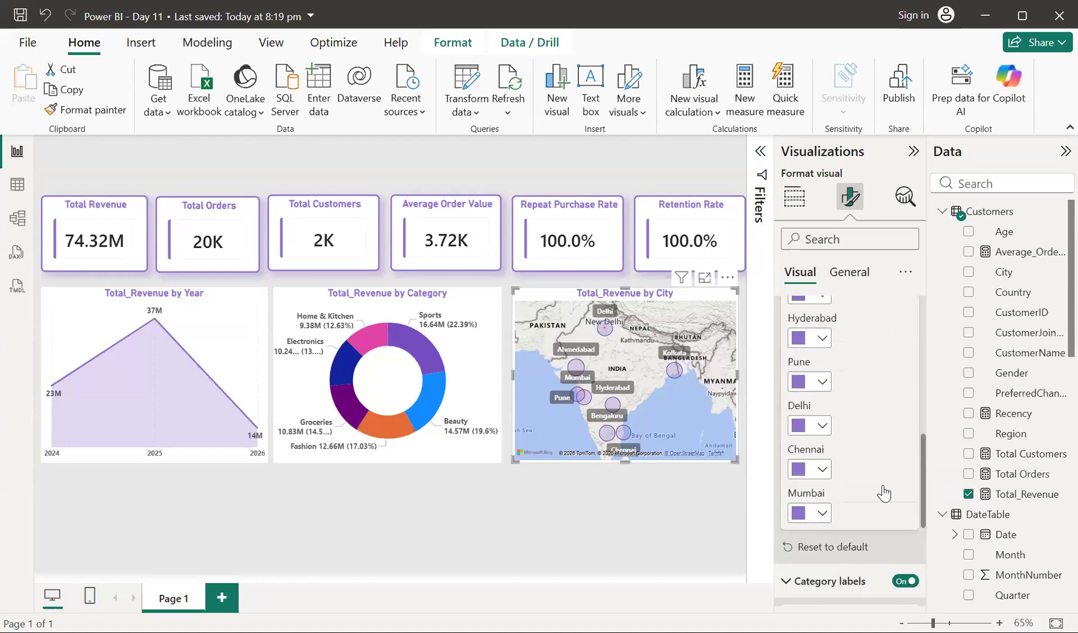
scroll(882, 485, down, 2)
scroll(883, 487, down, 2)
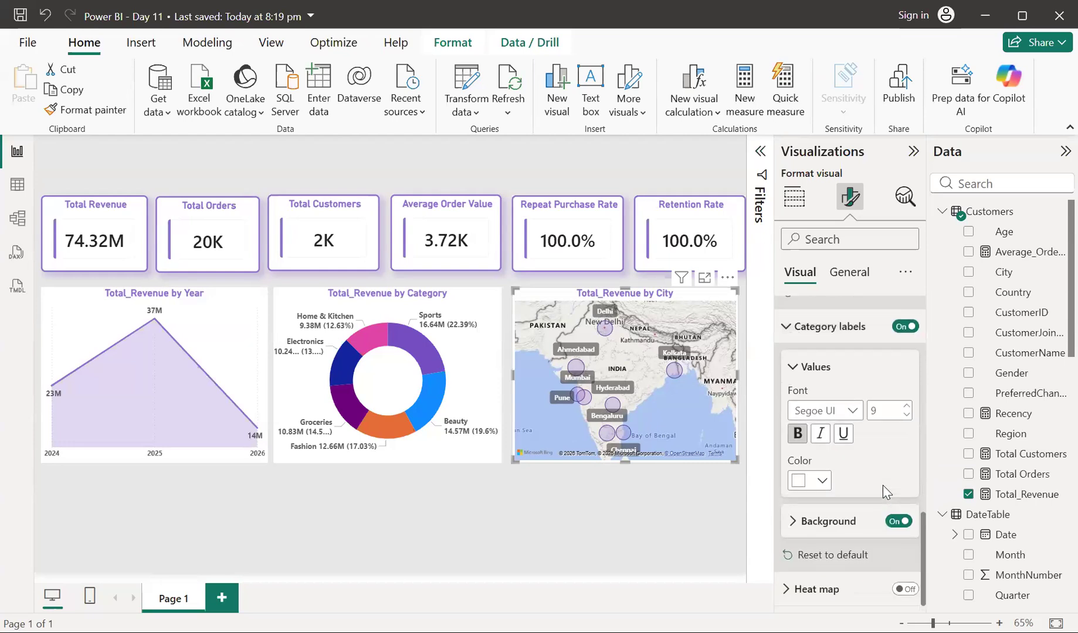
Open the City map in focus mode and examine its city bubbles, individual city colors and category label background settings
click(706, 278)
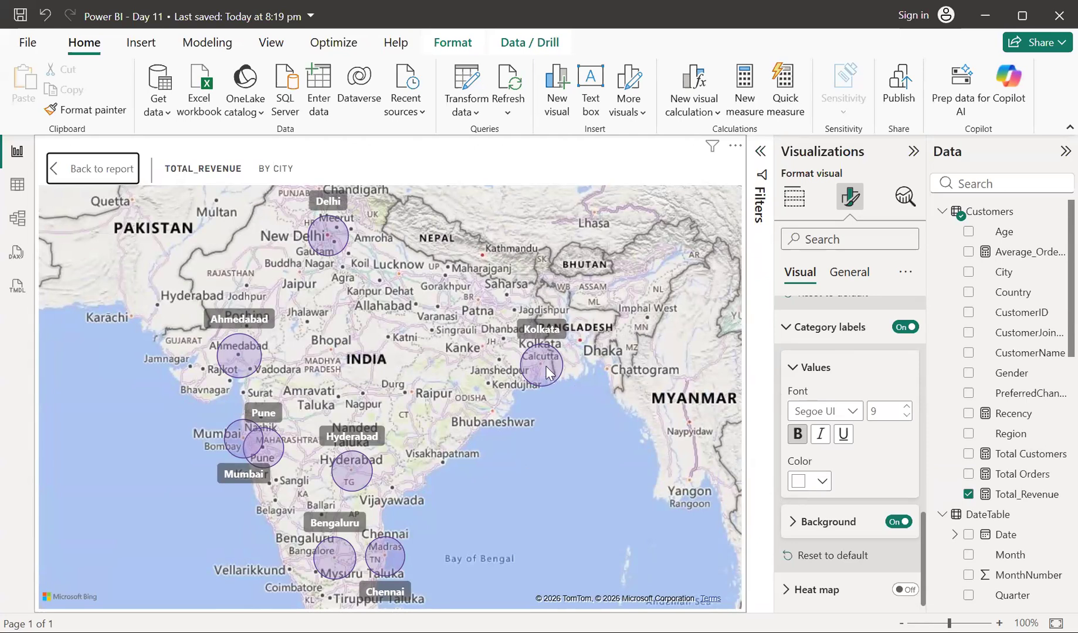
mouse_move(546, 371)
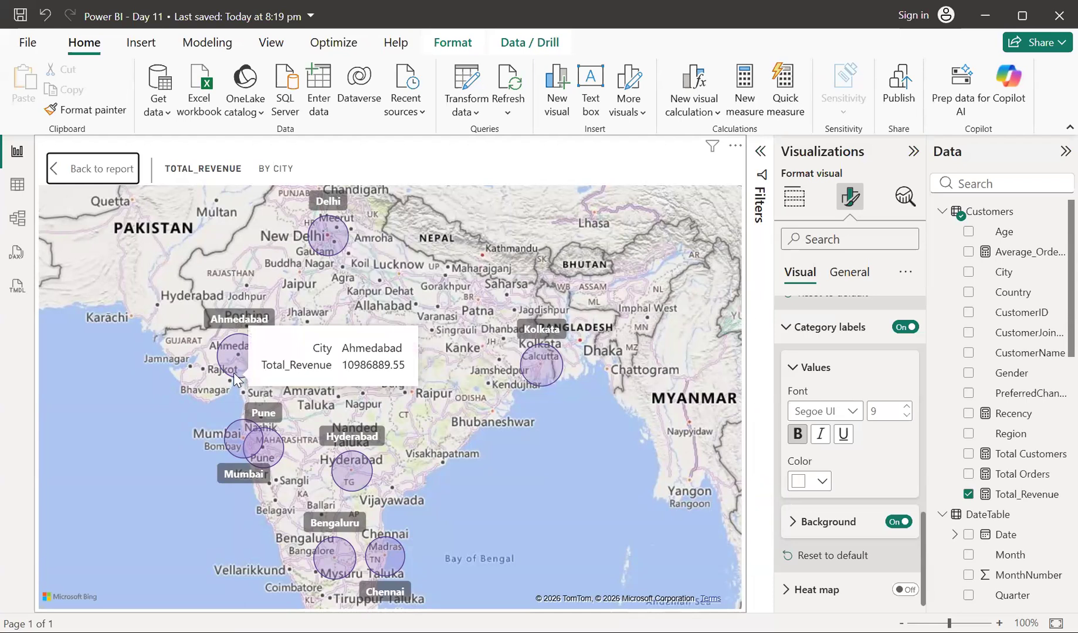
scroll(795, 371, up, 8)
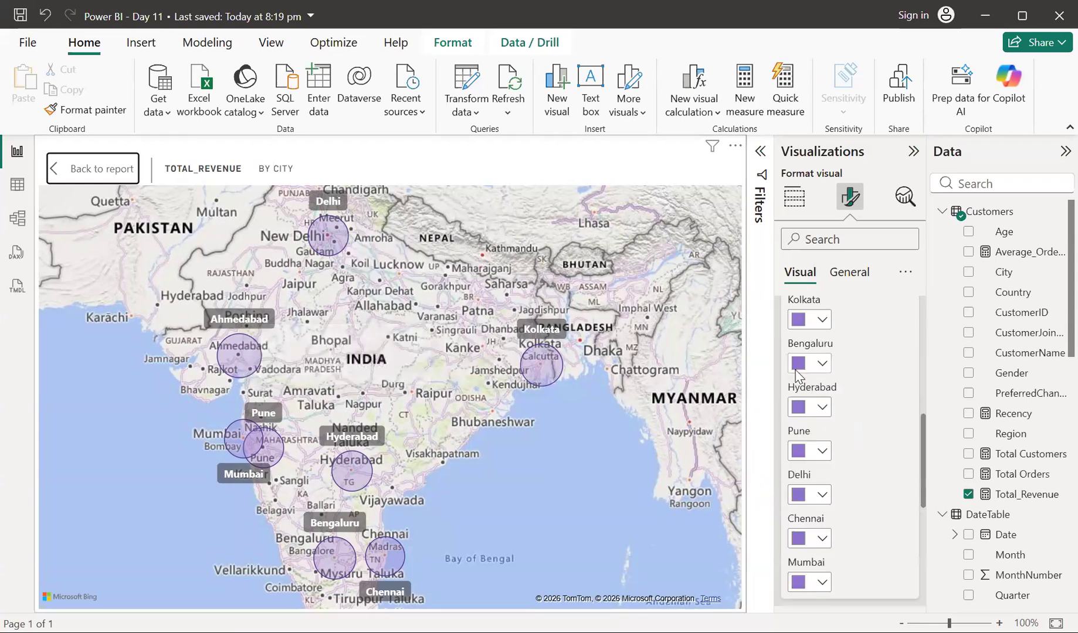
scroll(797, 371, down, 2)
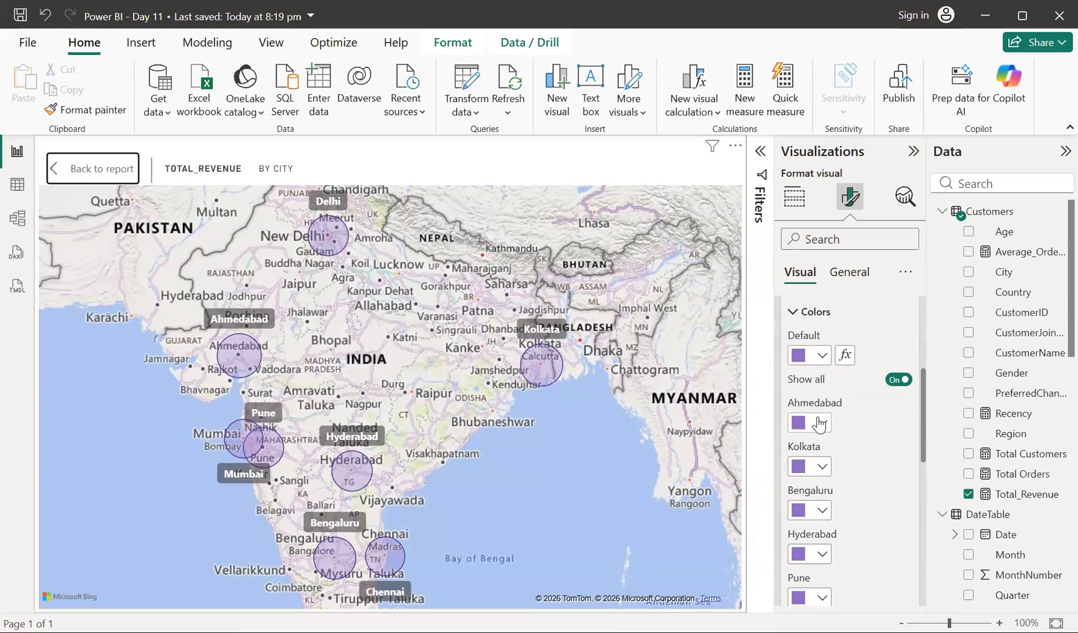
click(820, 423)
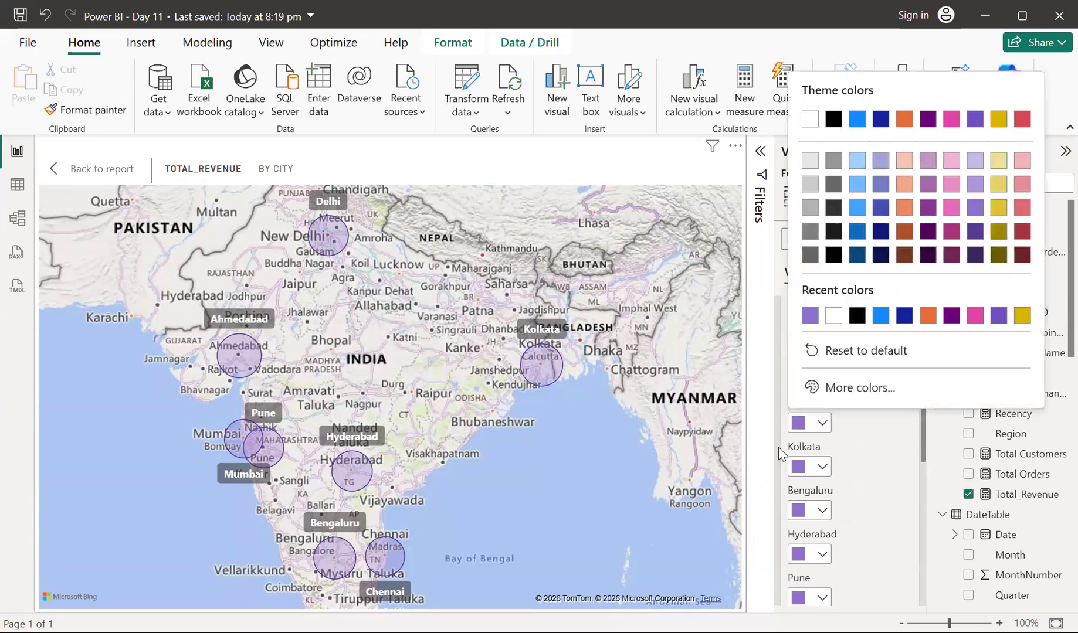
click(720, 484)
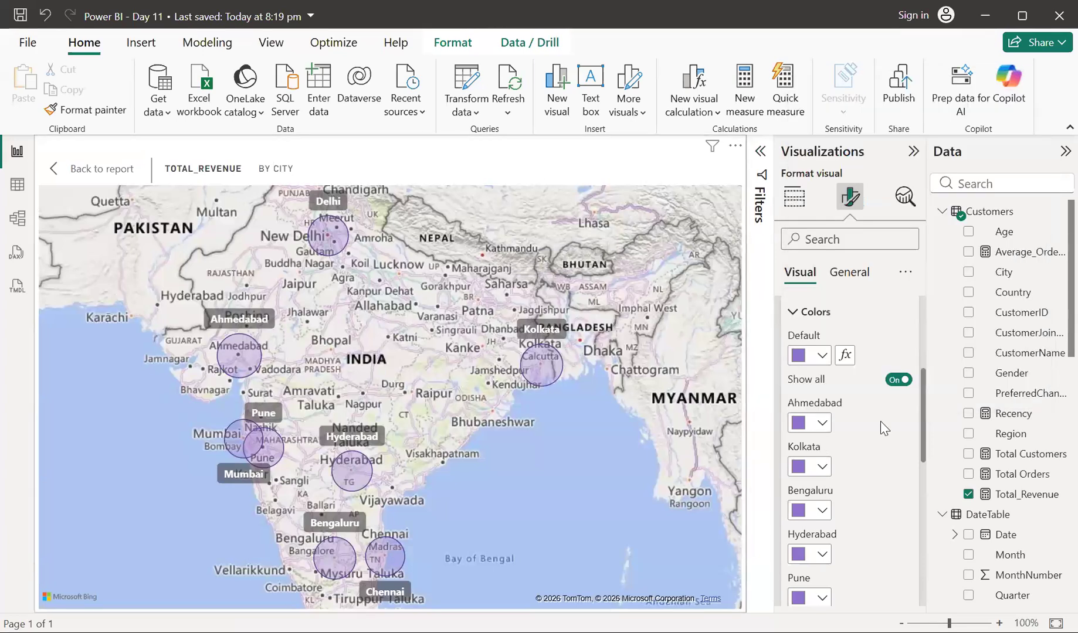
scroll(891, 428, down, 10)
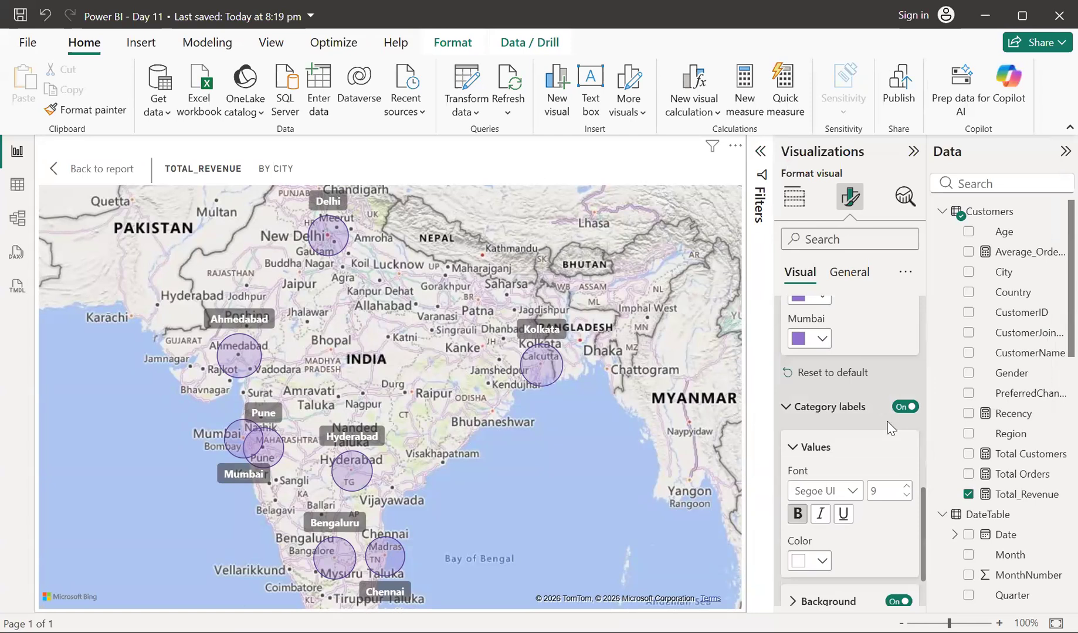
scroll(888, 428, down, 3)
click(801, 521)
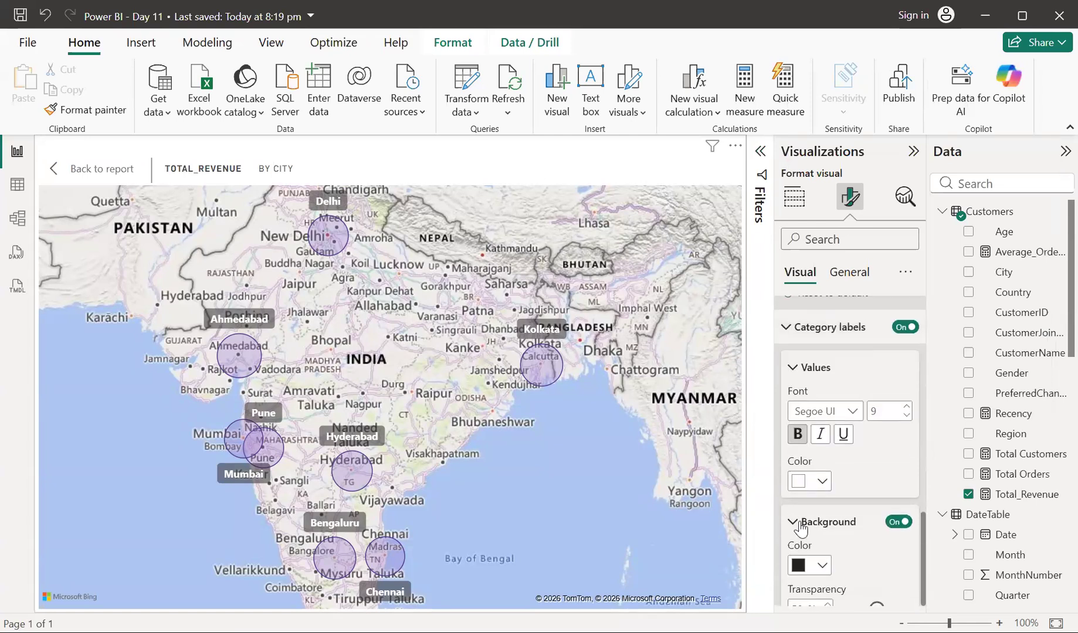
Try the Dark, Grayscale and Aerial map styles on the City map and return to Dark
scroll(800, 410, up, 15)
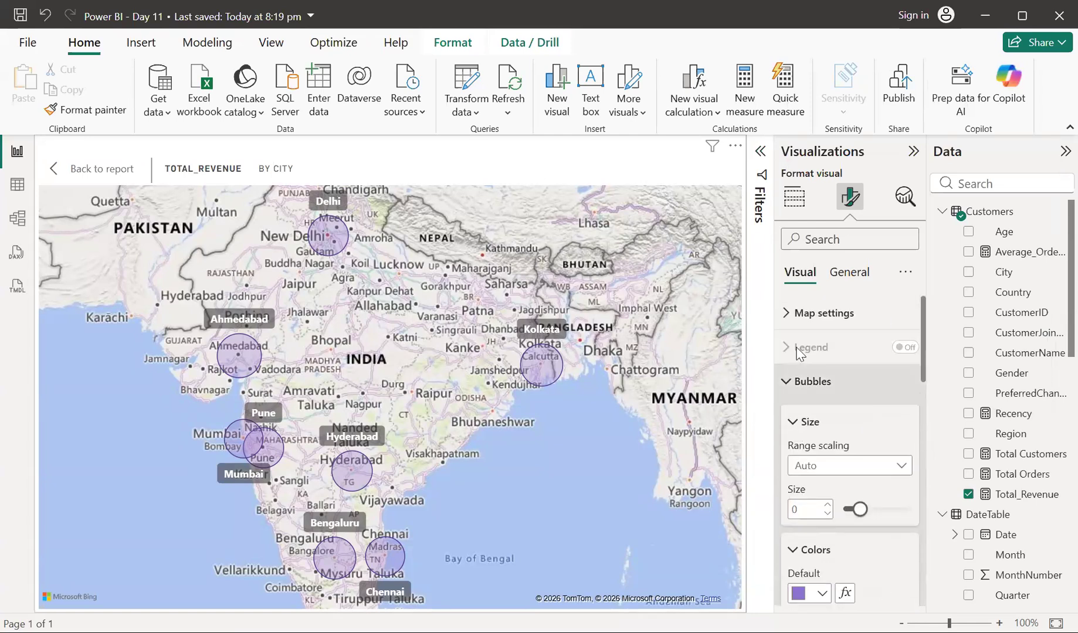
click(801, 314)
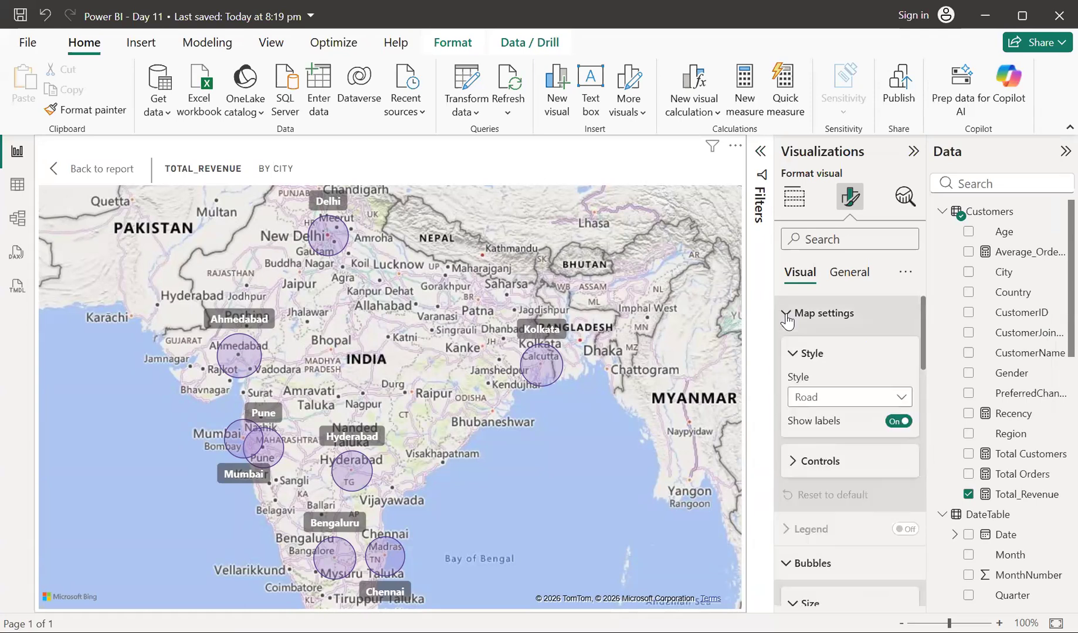
click(820, 405)
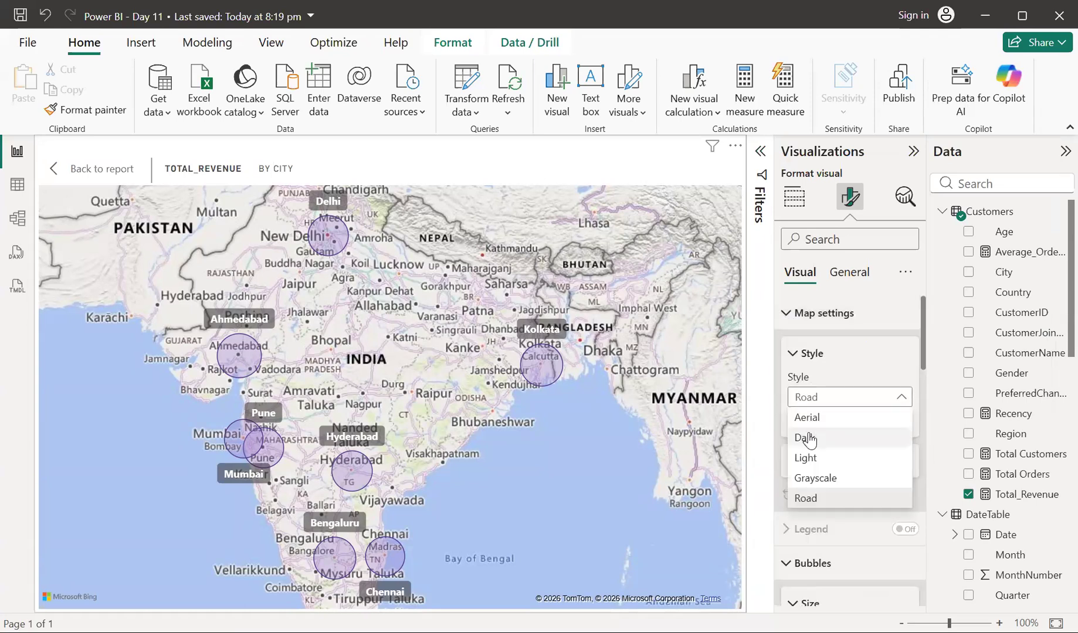
click(807, 438)
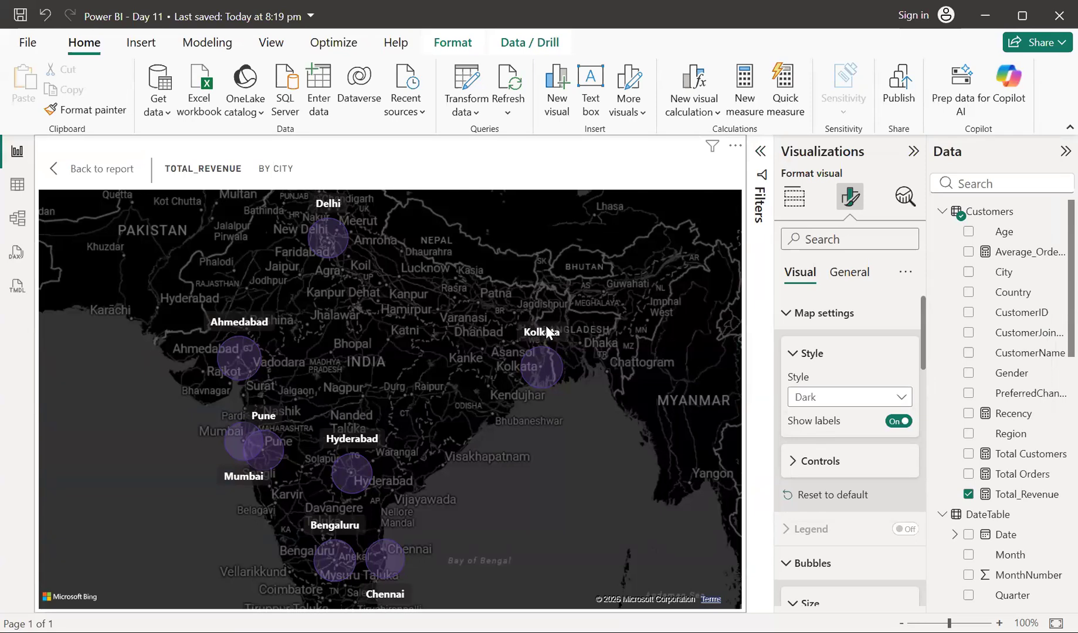
click(822, 397)
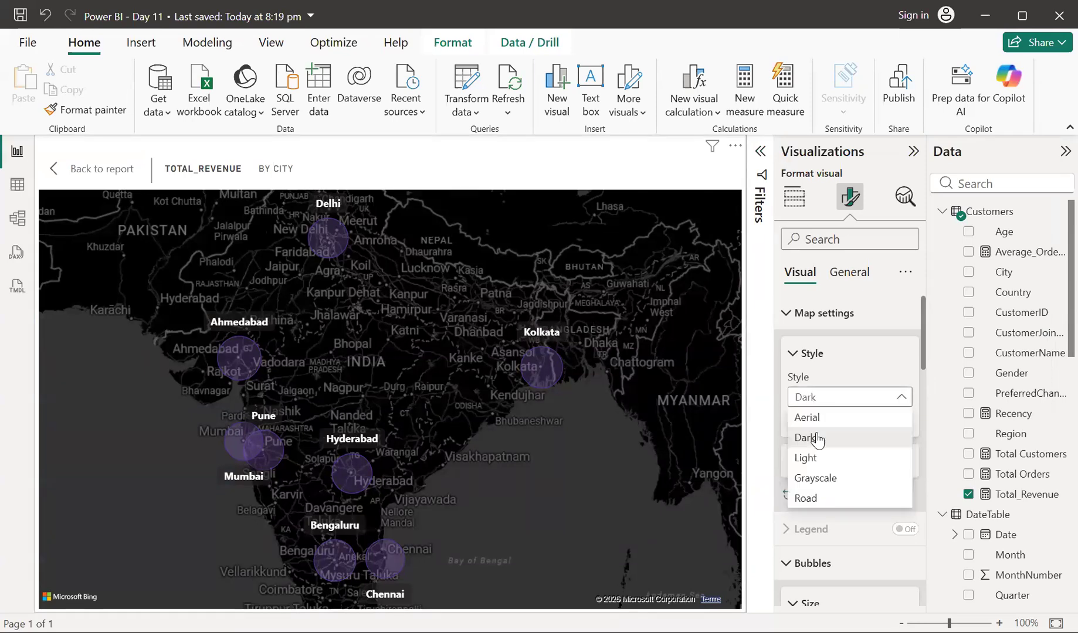
click(816, 479)
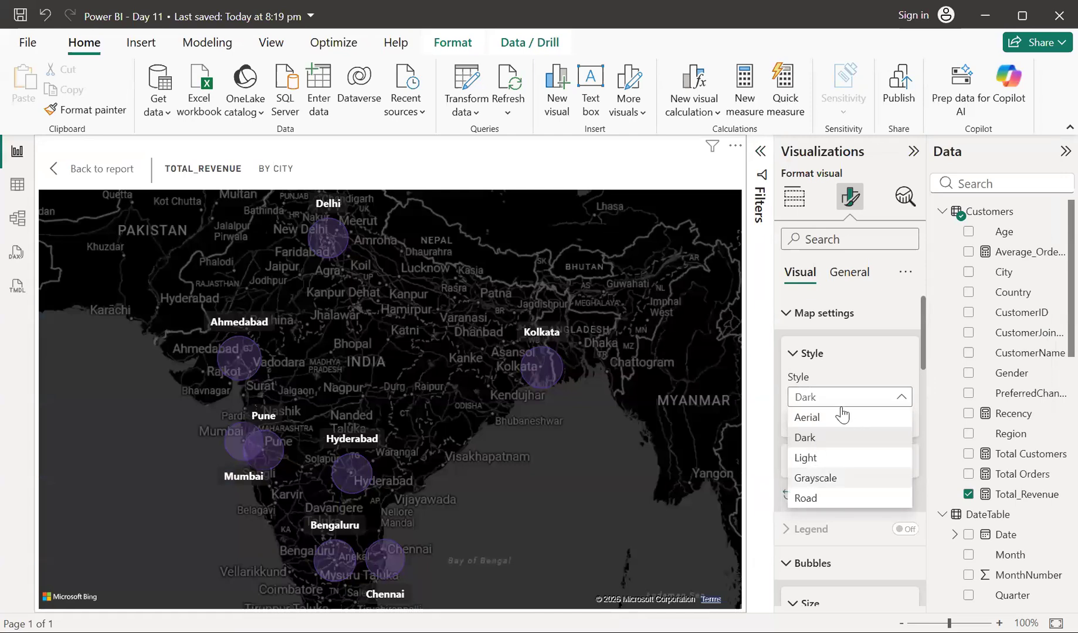
click(842, 401)
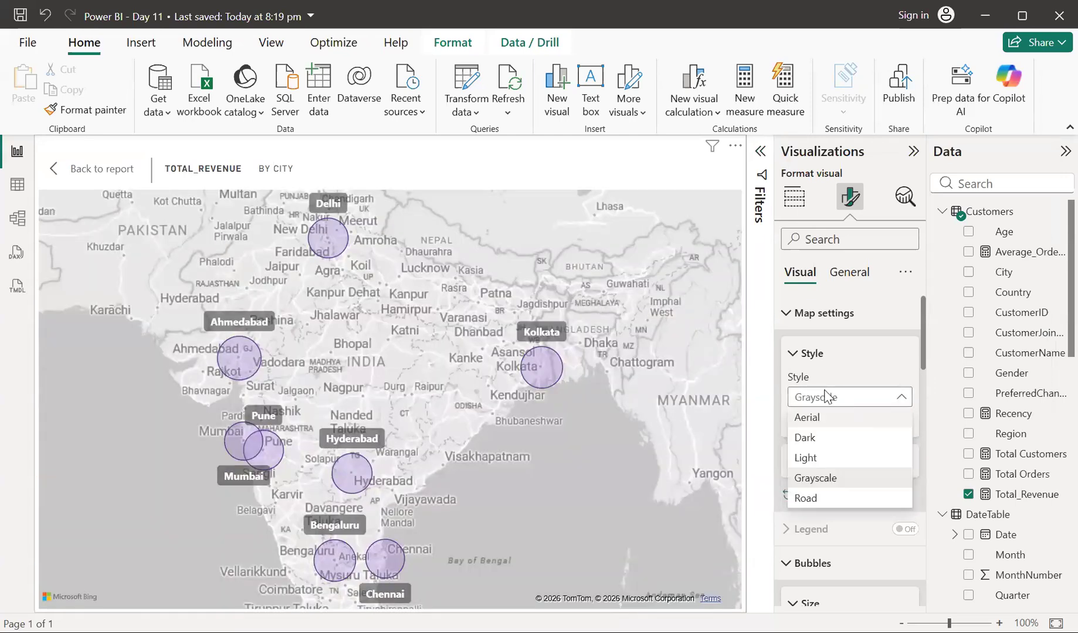
click(825, 399)
click(825, 399)
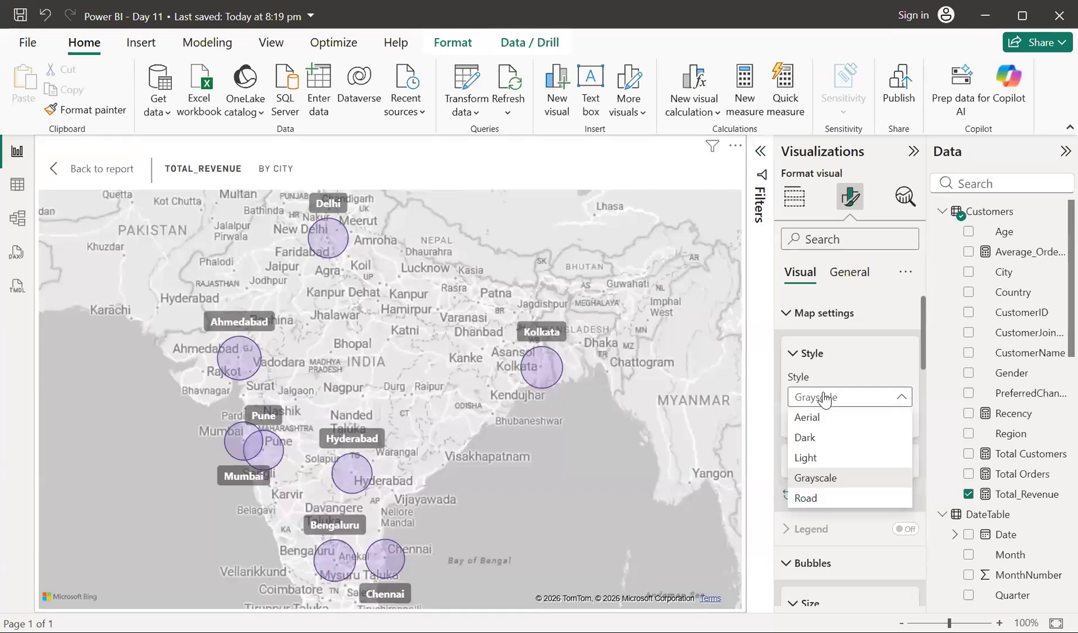
click(807, 417)
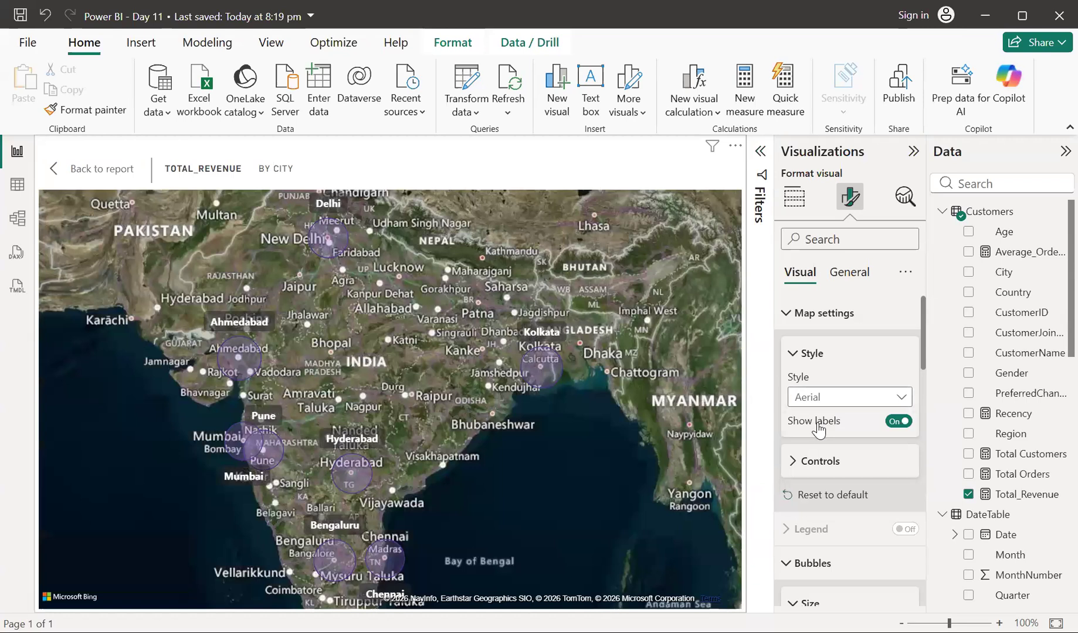
click(821, 399)
click(804, 438)
Set the range scaling of the City map's bubbles to Data range
scroll(817, 512, down, 3)
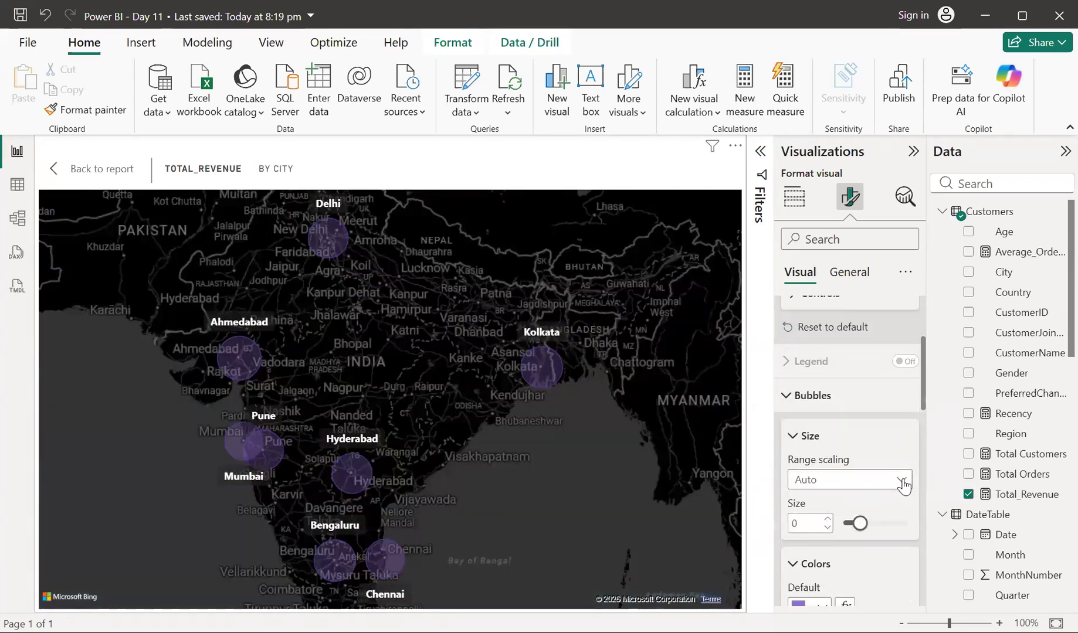
click(901, 481)
click(902, 481)
click(898, 485)
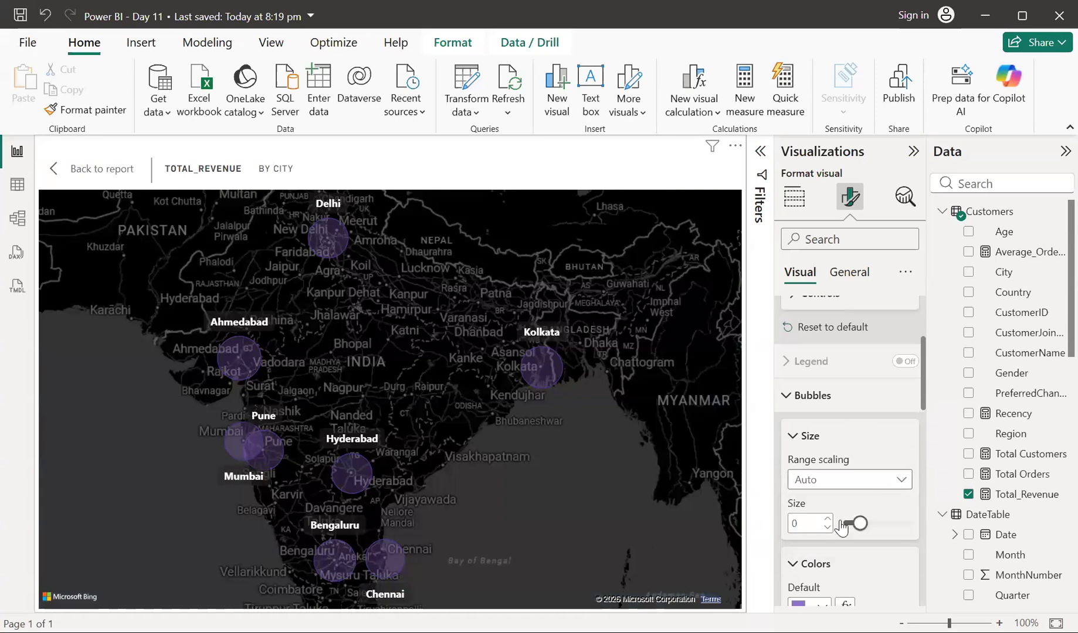
click(840, 526)
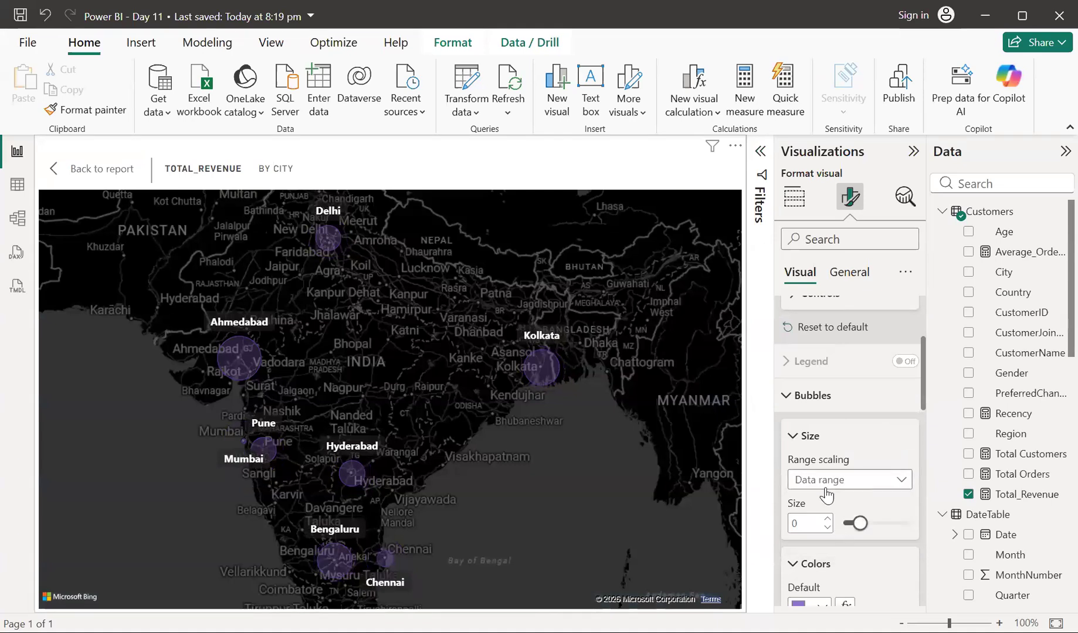
Try a darker purple as the City map's default bubble color and return it to the light purple #9071CE
scroll(826, 497, down, 3)
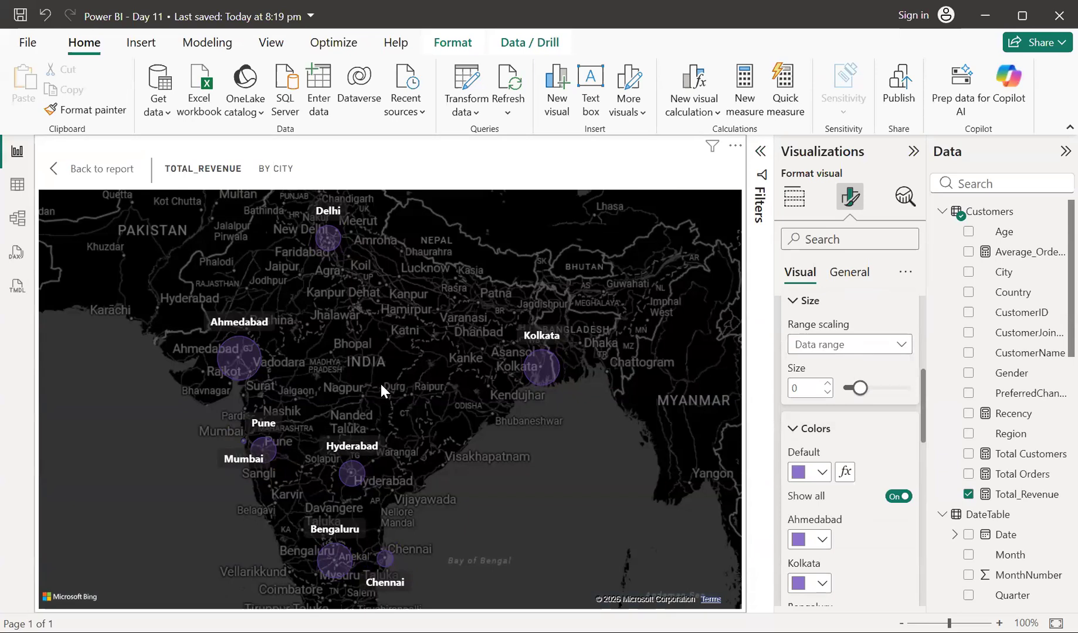
mouse_move(244, 363)
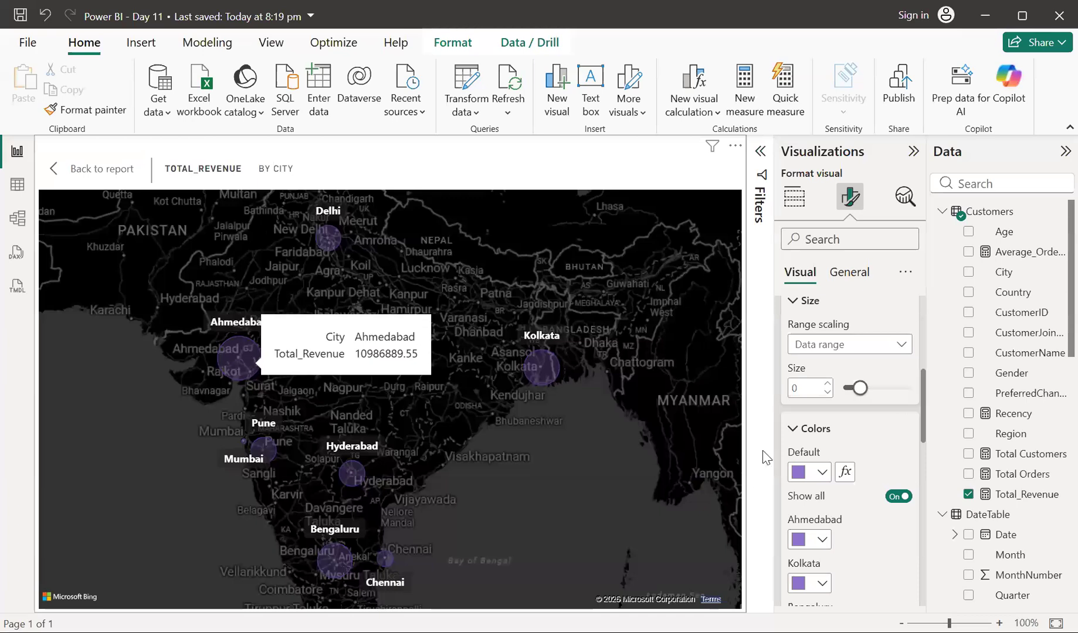
click(821, 475)
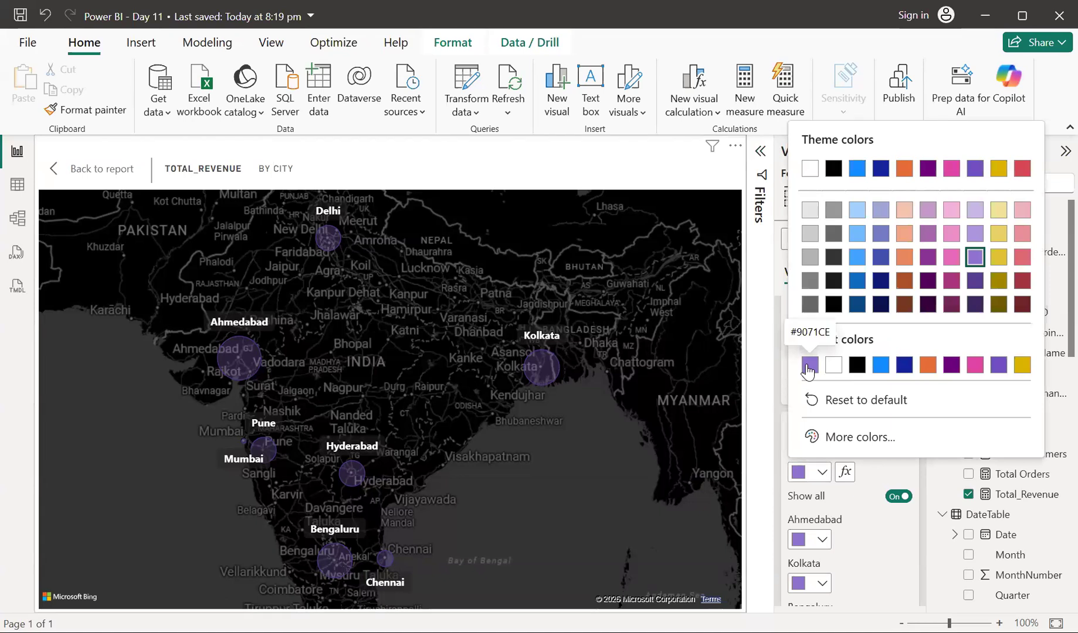
click(866, 502)
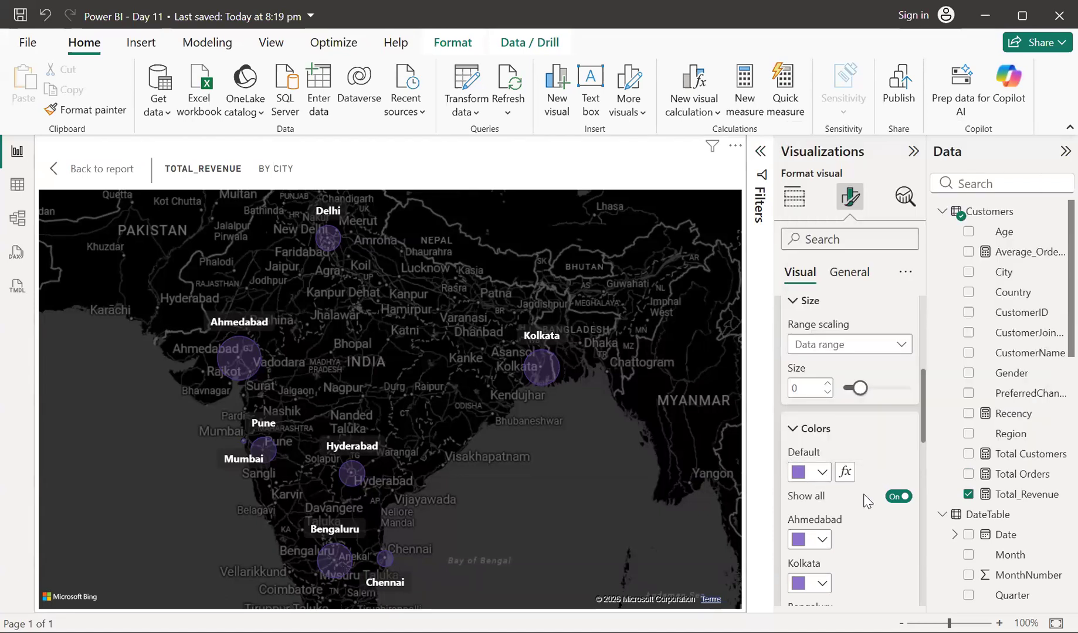
scroll(867, 503, down, 3)
scroll(867, 503, down, 6)
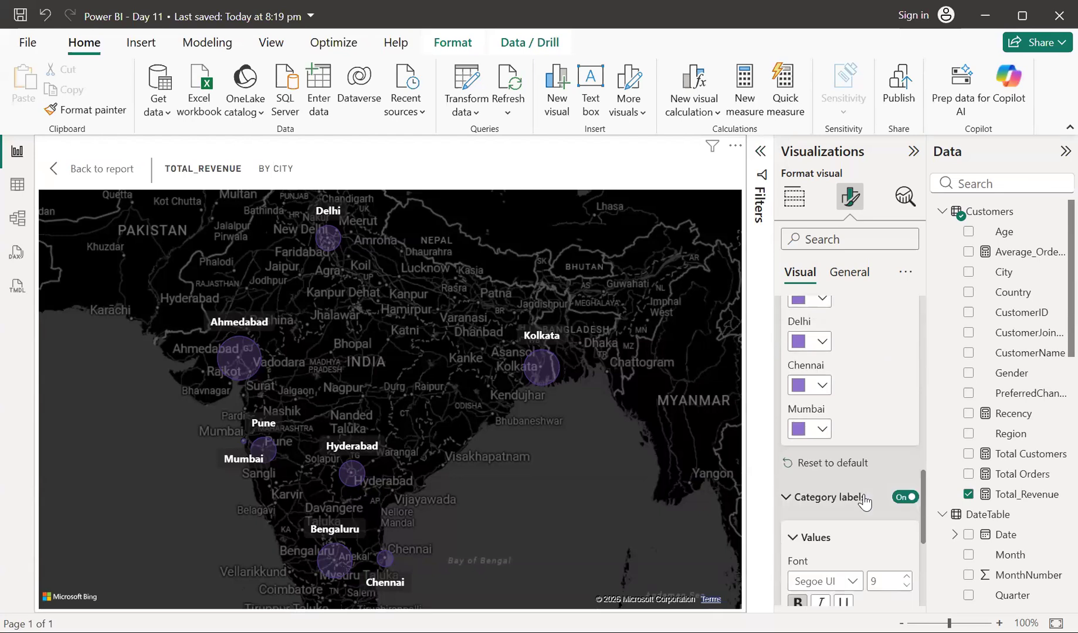
scroll(864, 502, up, 7)
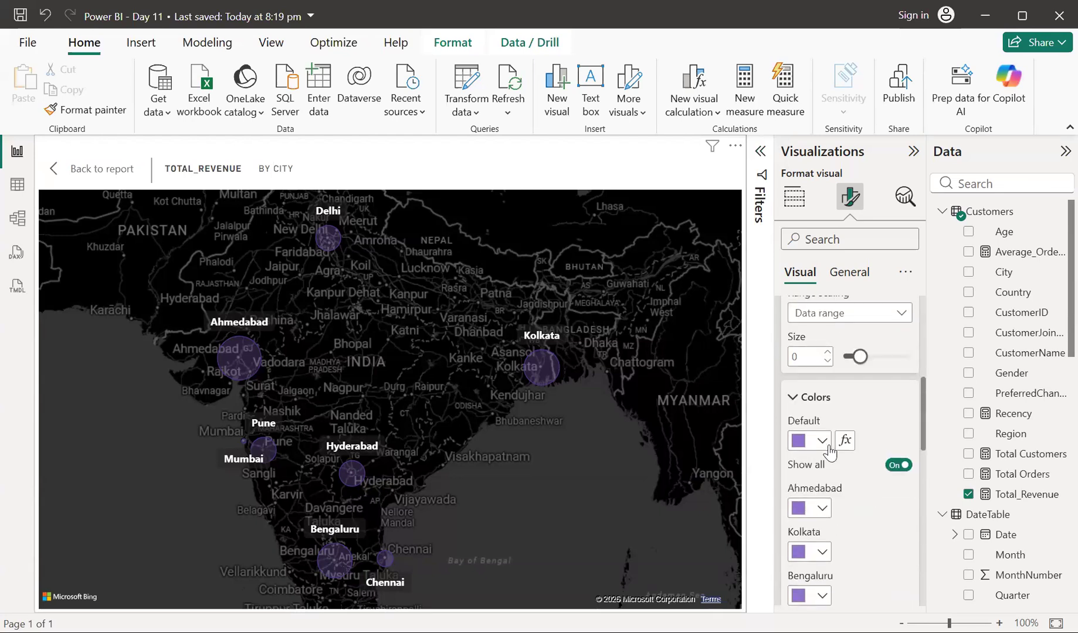
click(823, 443)
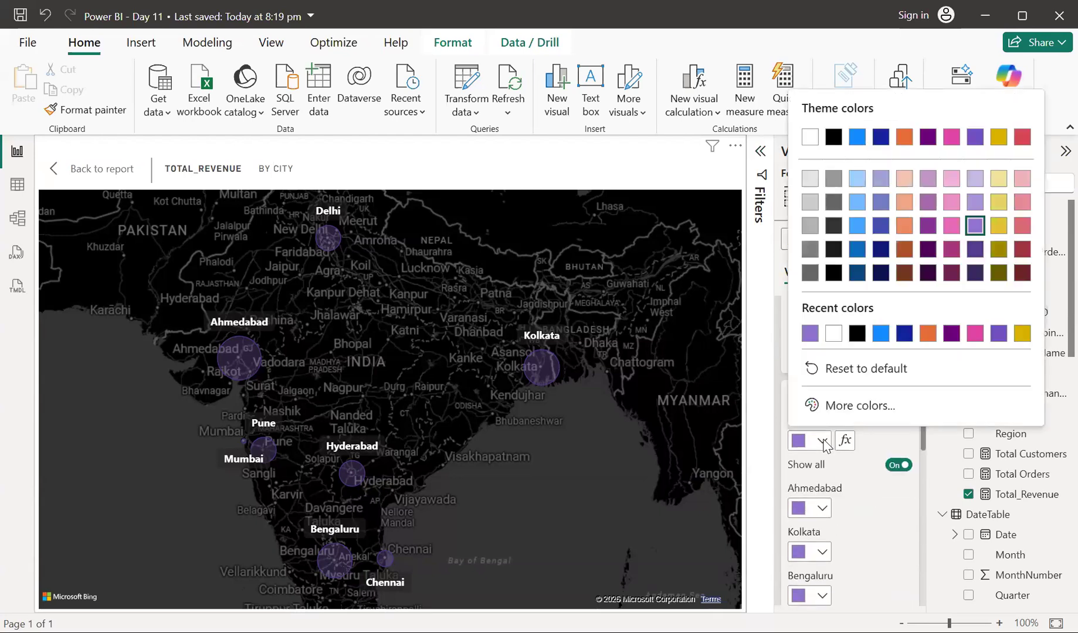
click(929, 226)
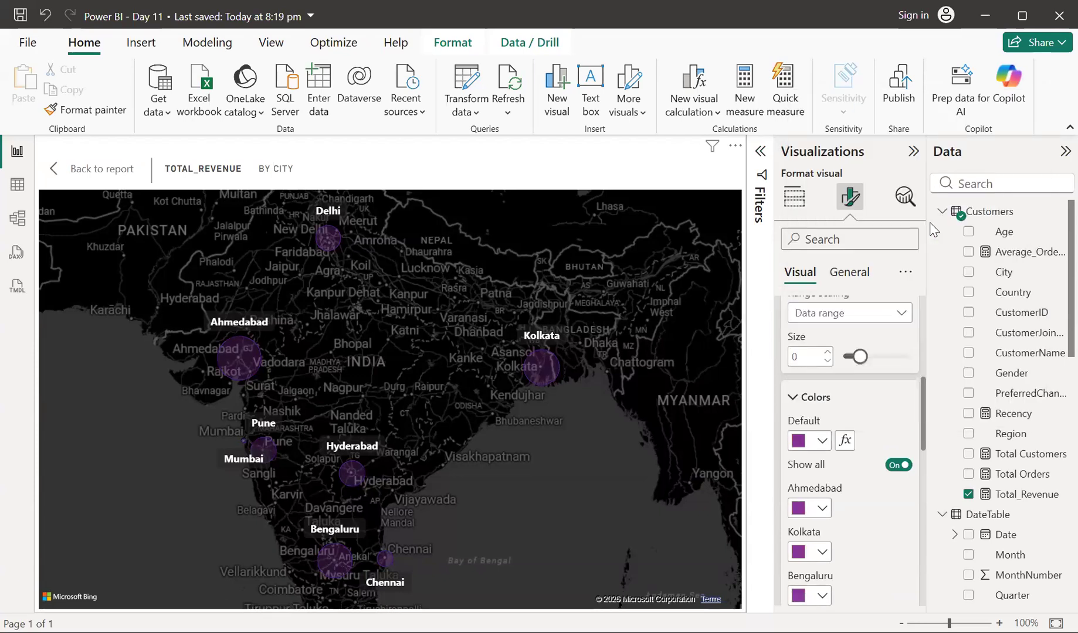
click(821, 443)
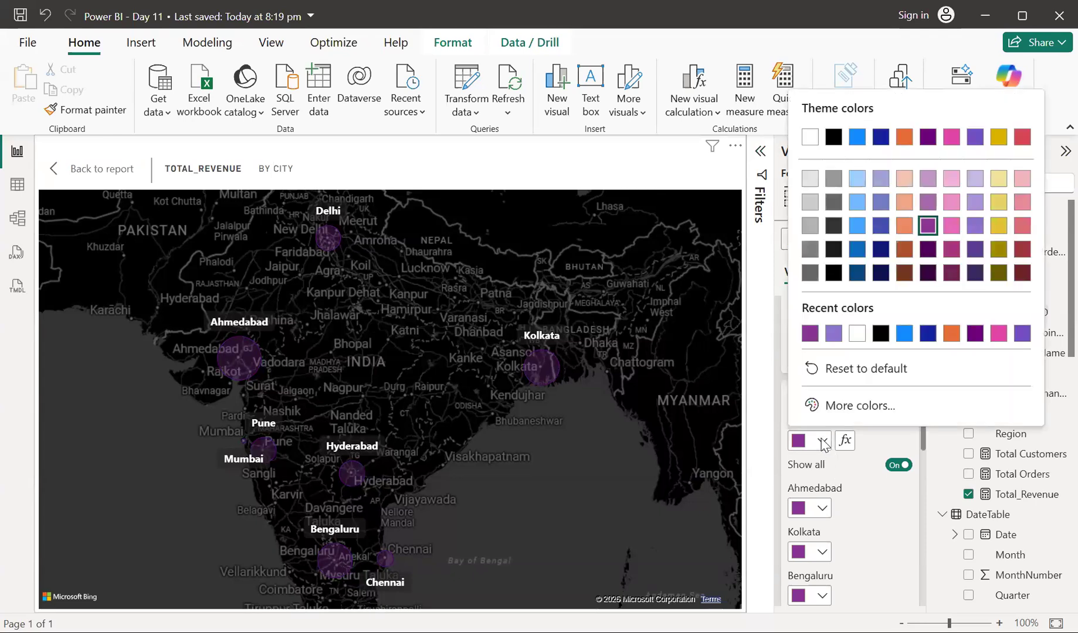
click(975, 228)
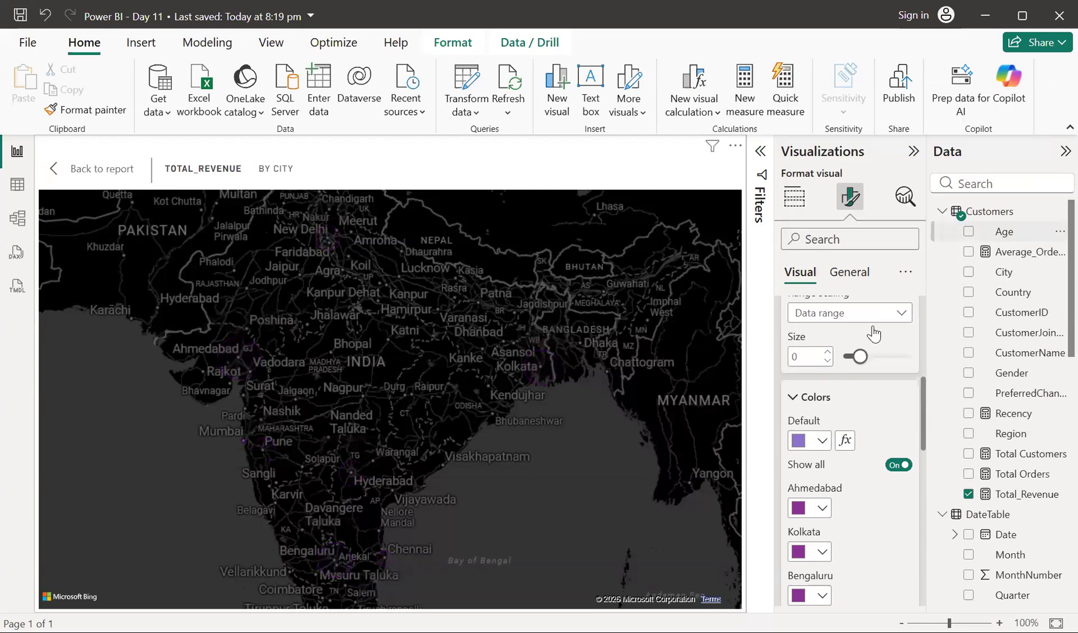
Try the Aerial map style, settle on Grayscale for the City map and return to the report page
scroll(827, 396, up, 5)
click(827, 396)
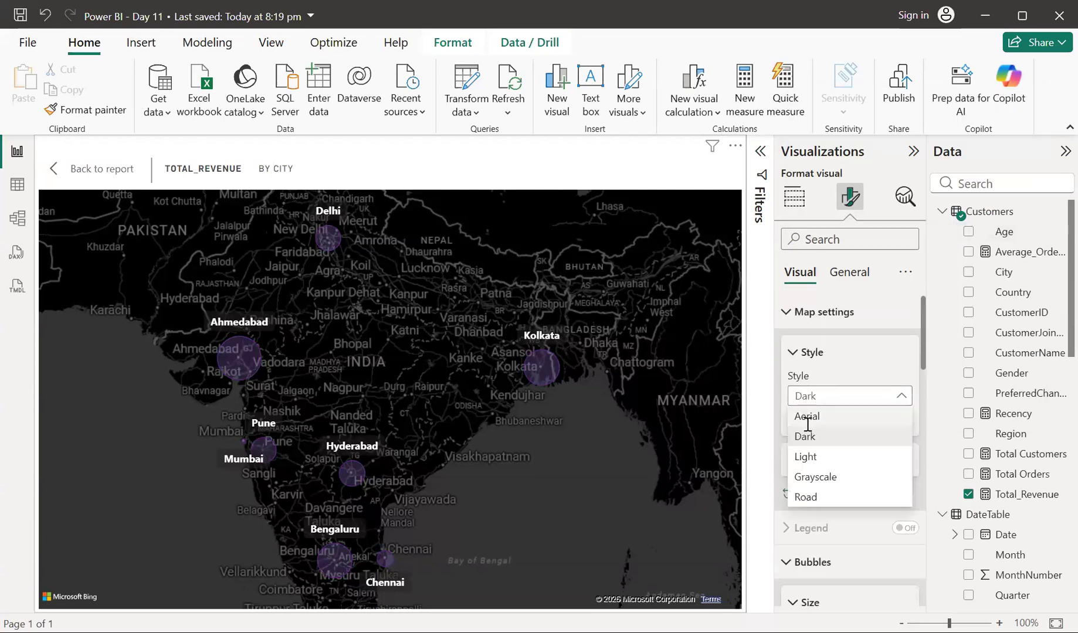
click(833, 415)
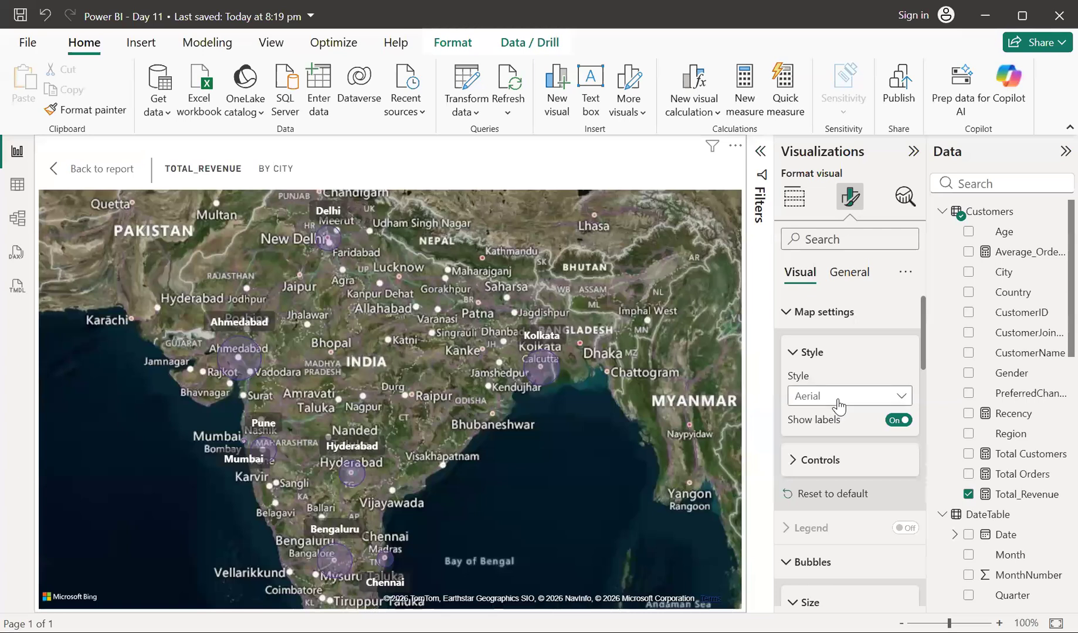
click(839, 404)
click(825, 476)
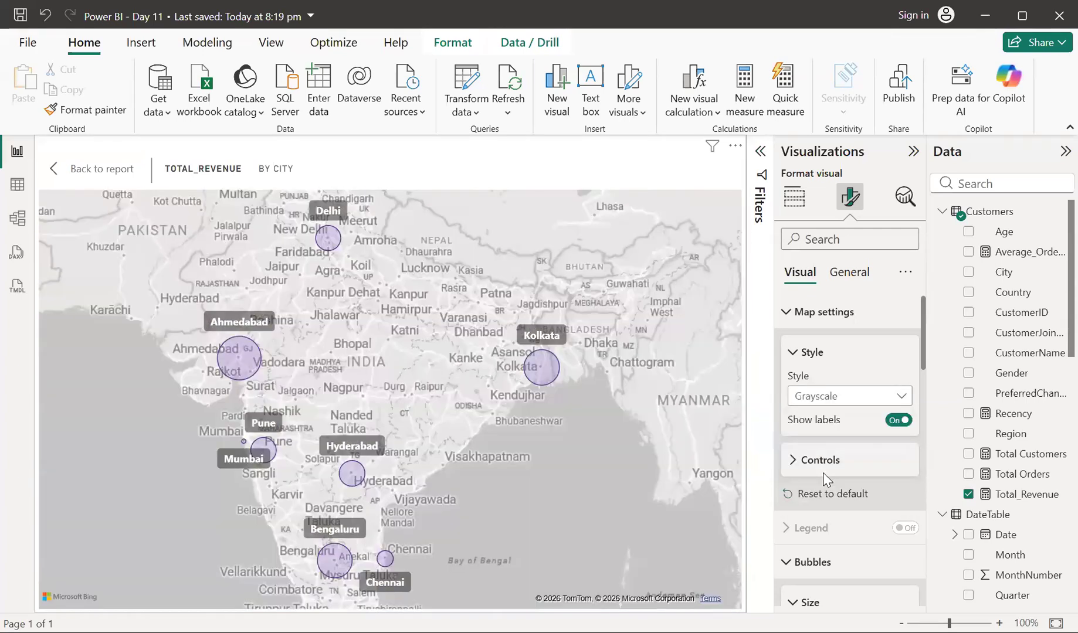
click(81, 179)
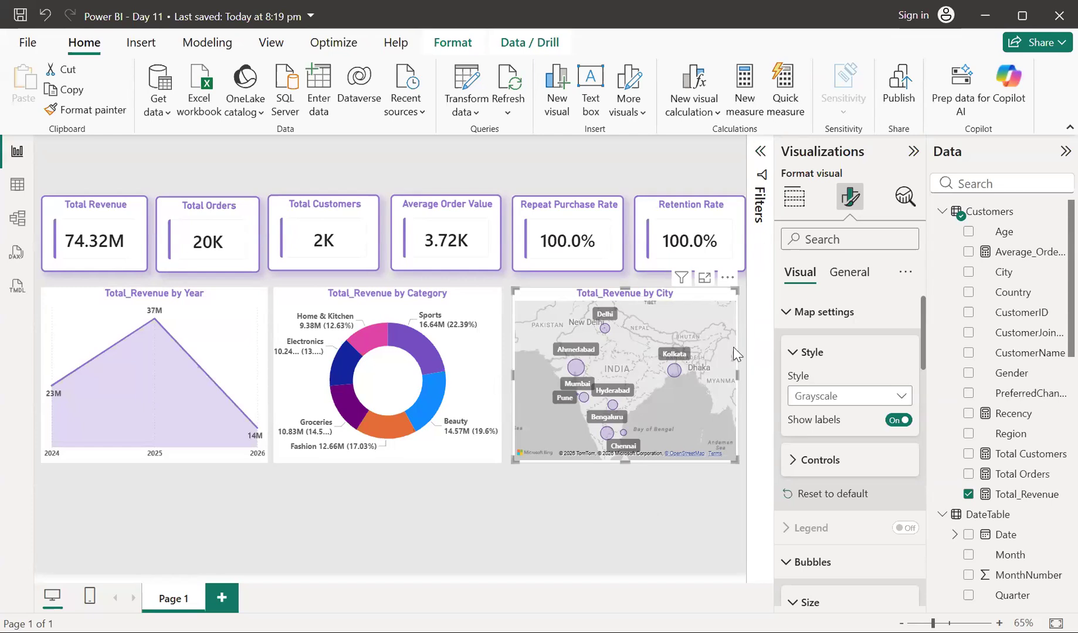
Narrow the Retention Rate card to align with the City map's outer edge and slightly widen the Repeat Purchase Rate card
click(737, 222)
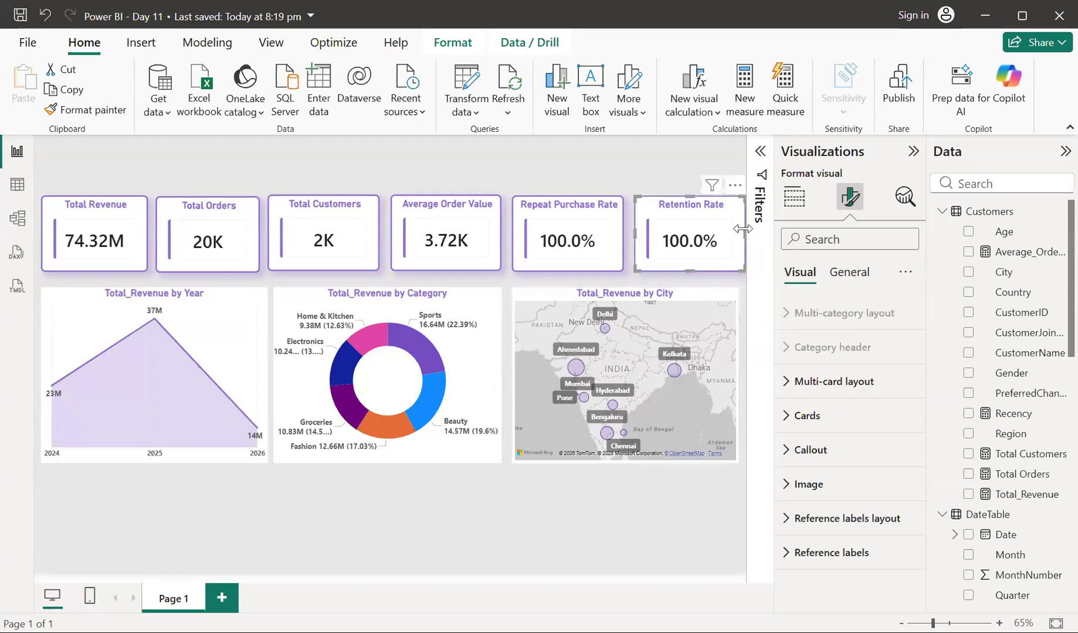
drag(737, 228, 737, 231)
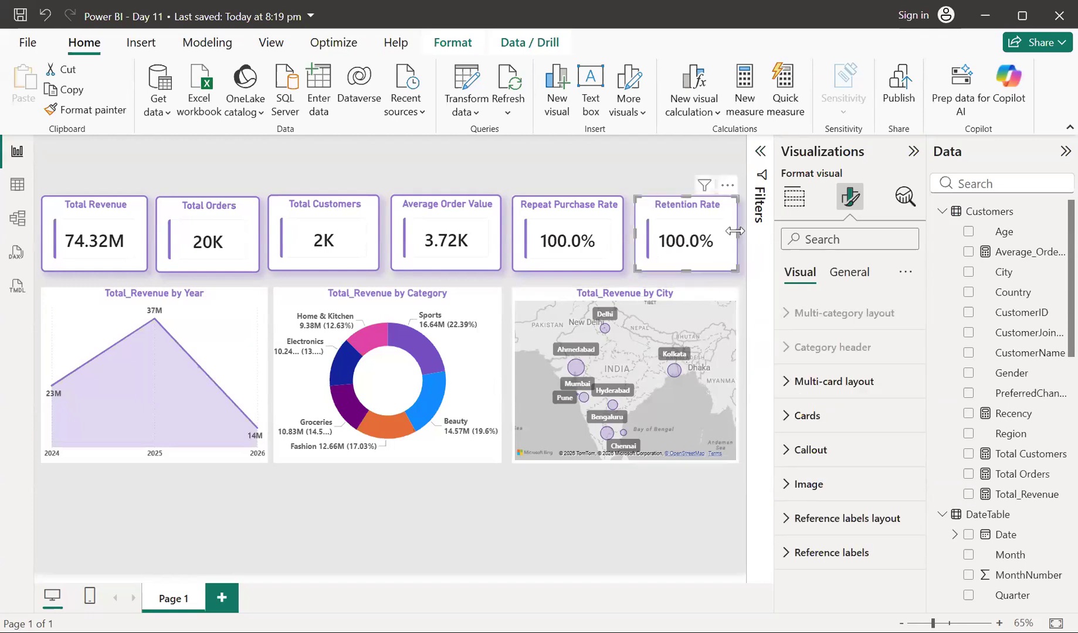
click(619, 229)
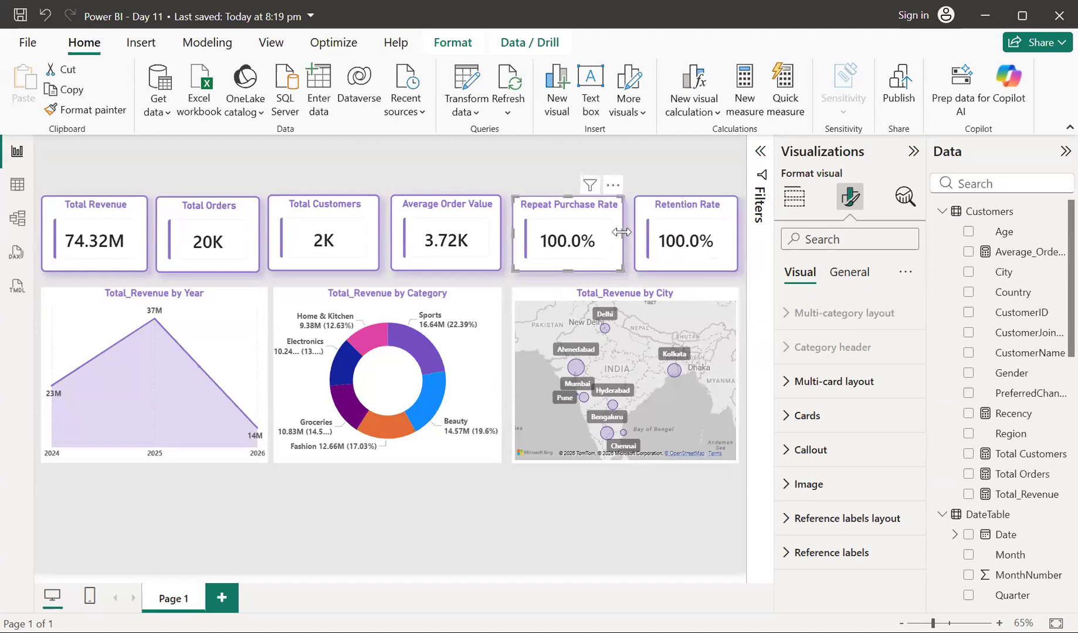
drag(621, 231, 619, 232)
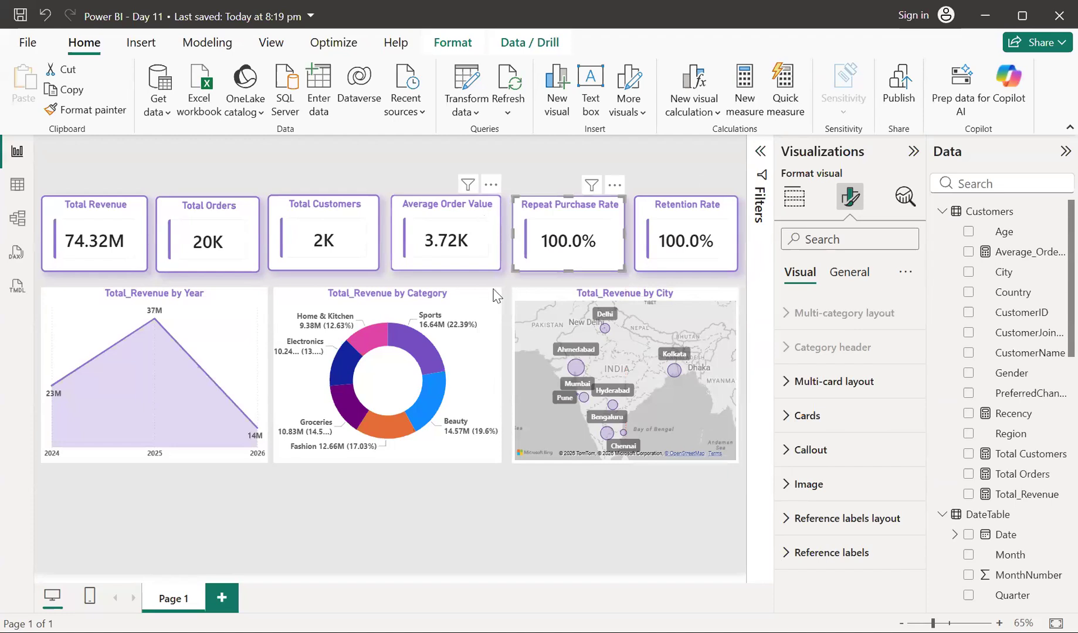
click(524, 548)
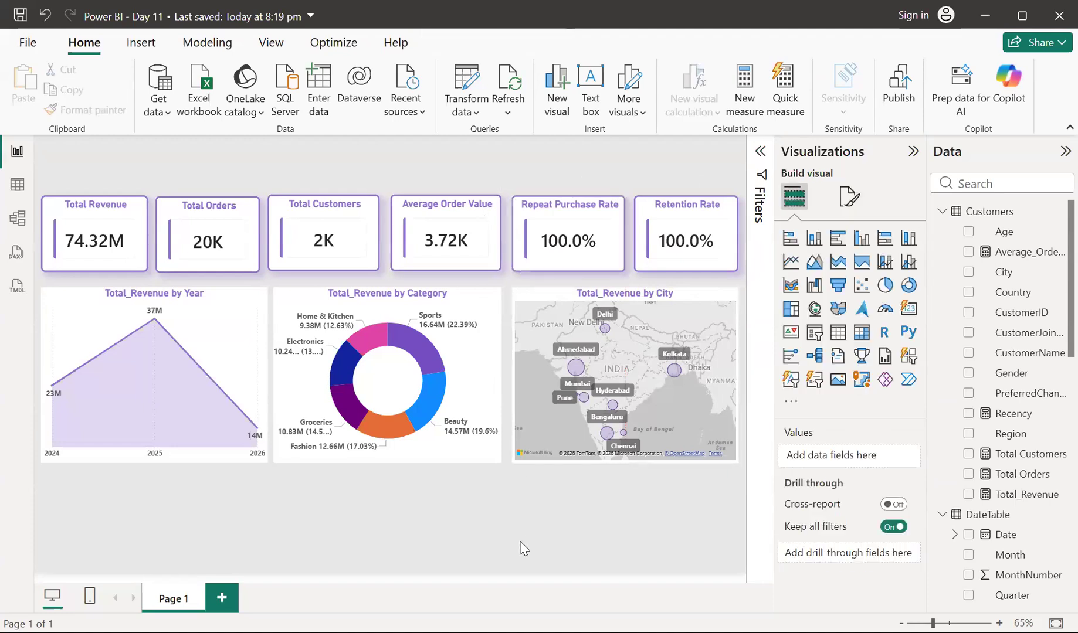
Save a copy of the report in the Downloads folder as "Power BI - Day 12"
click(27, 43)
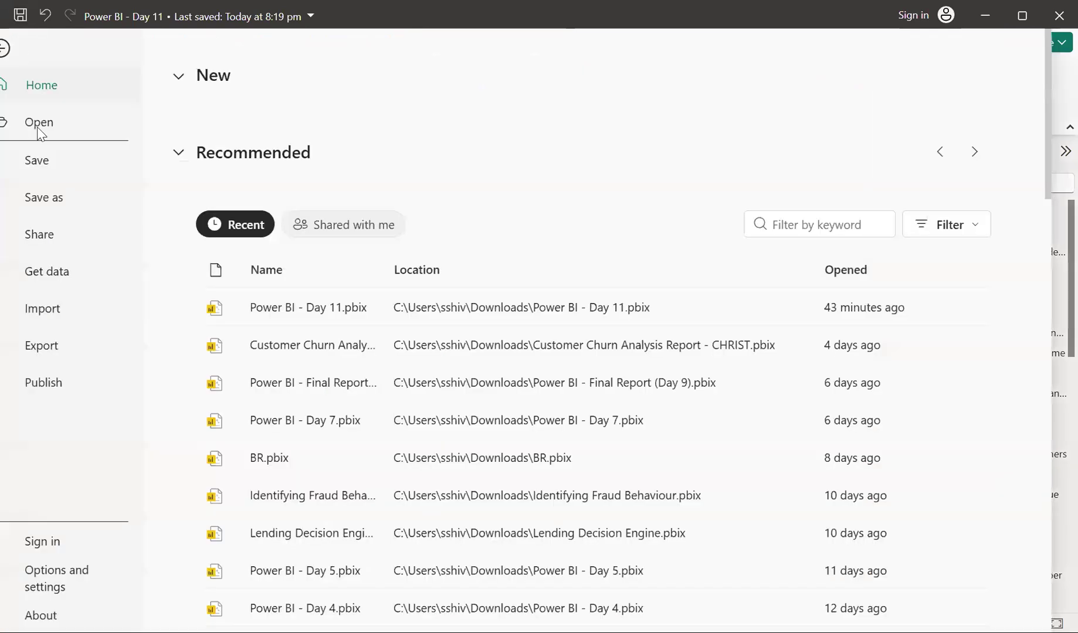
click(57, 203)
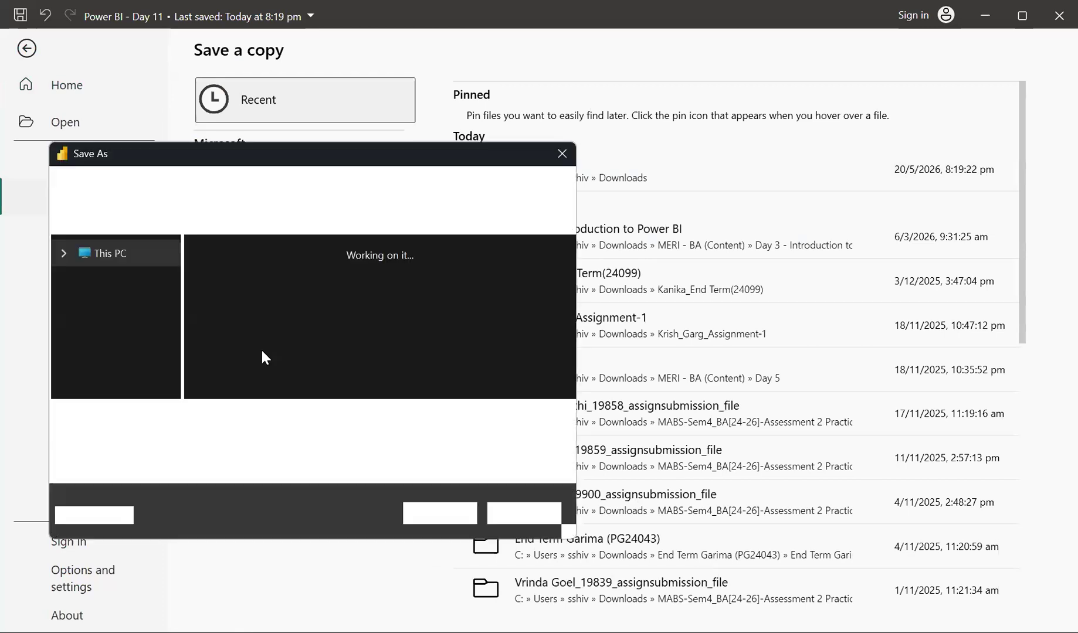
click(249, 415)
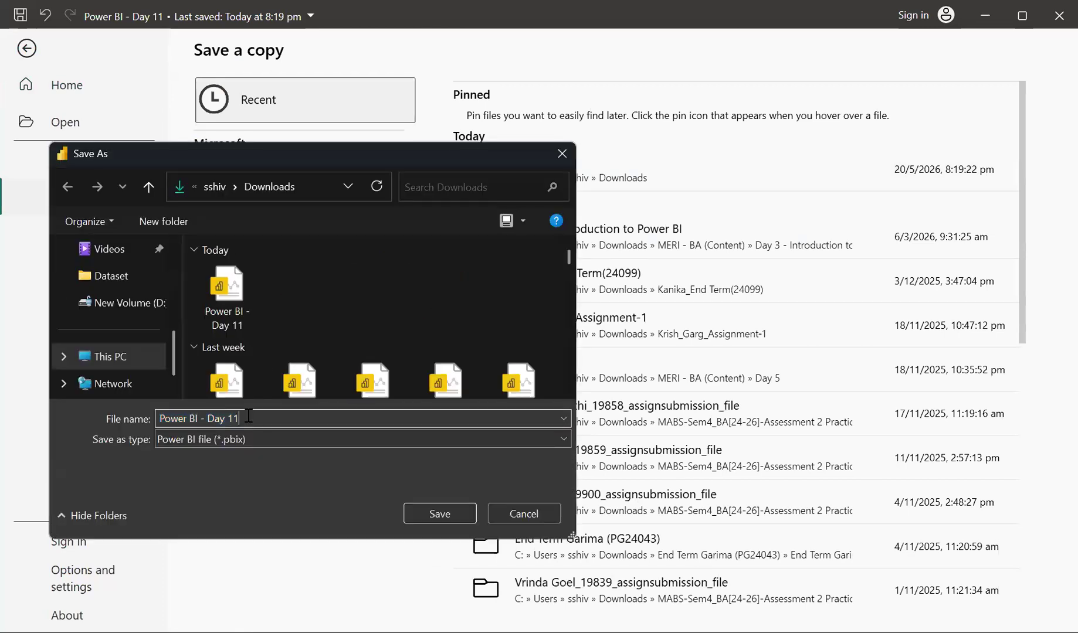
key(BackSpace)
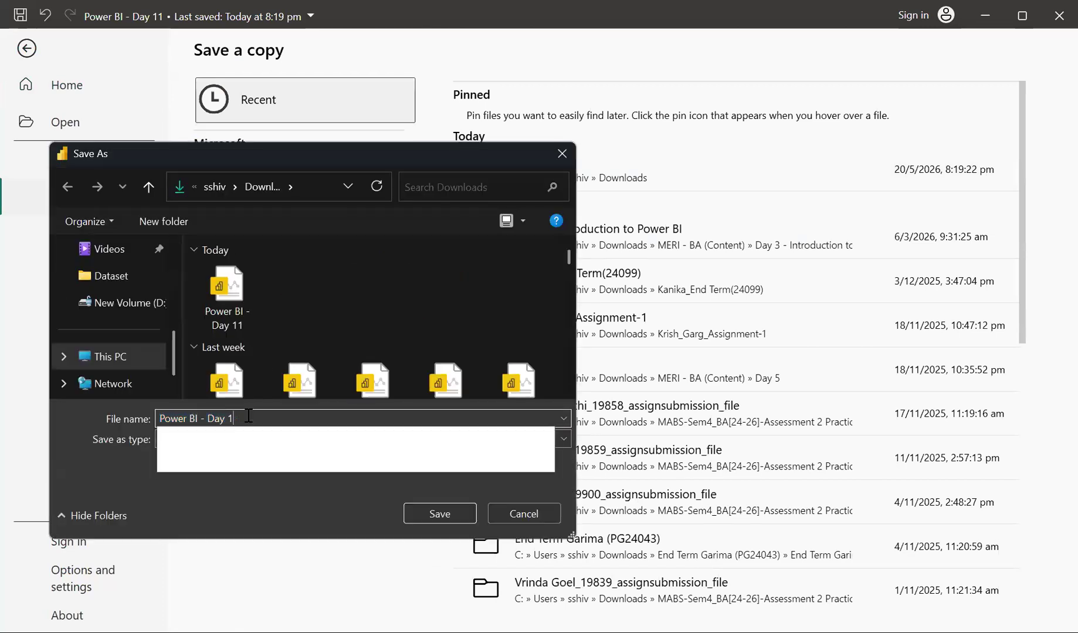
text(2)
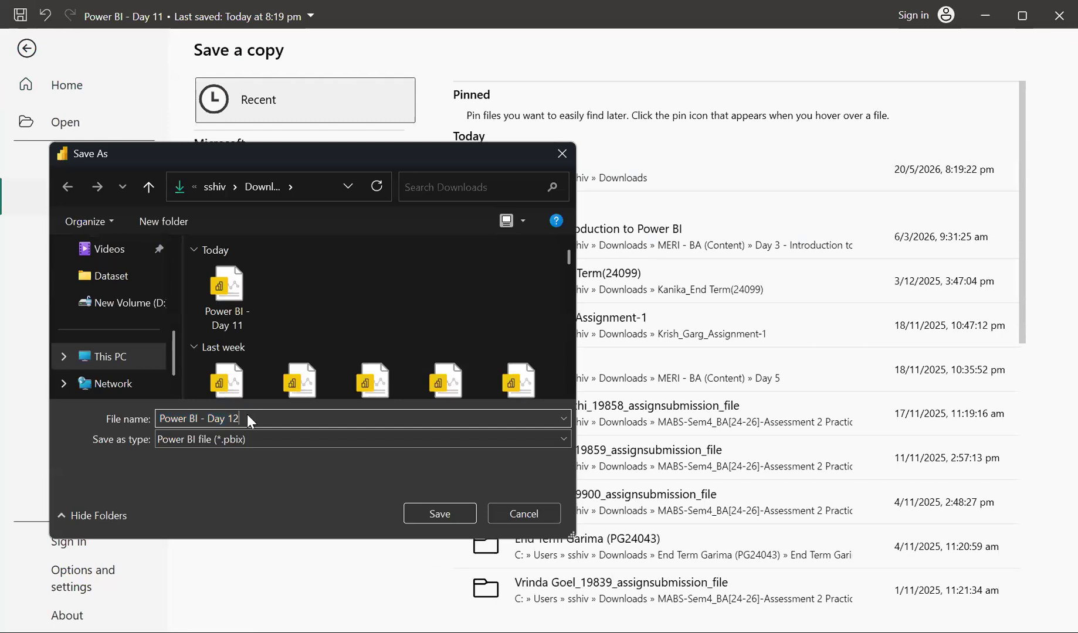
key(Return)
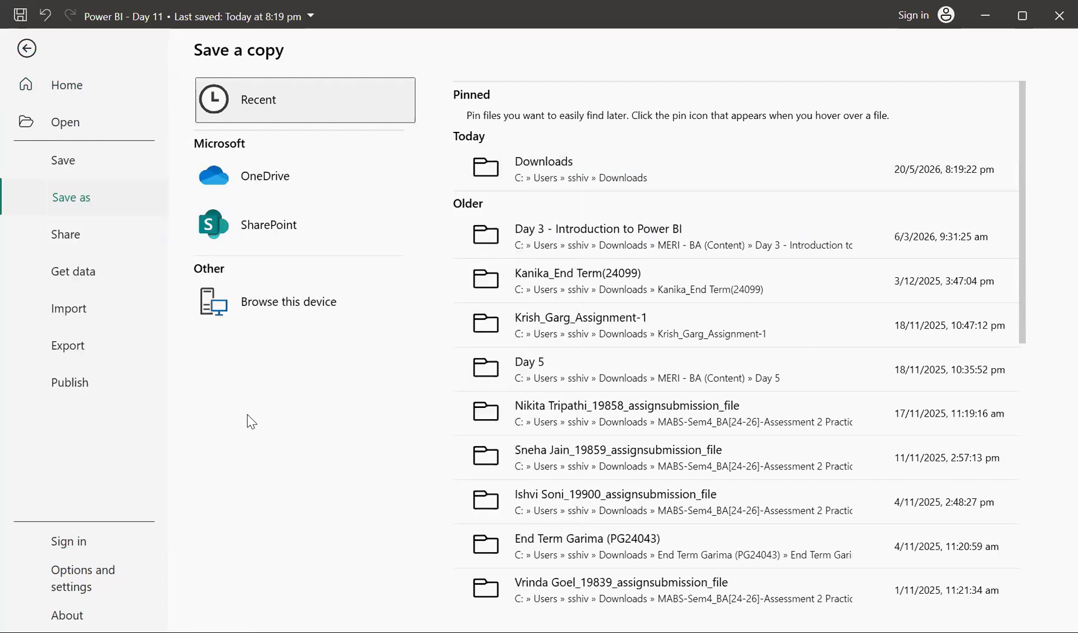